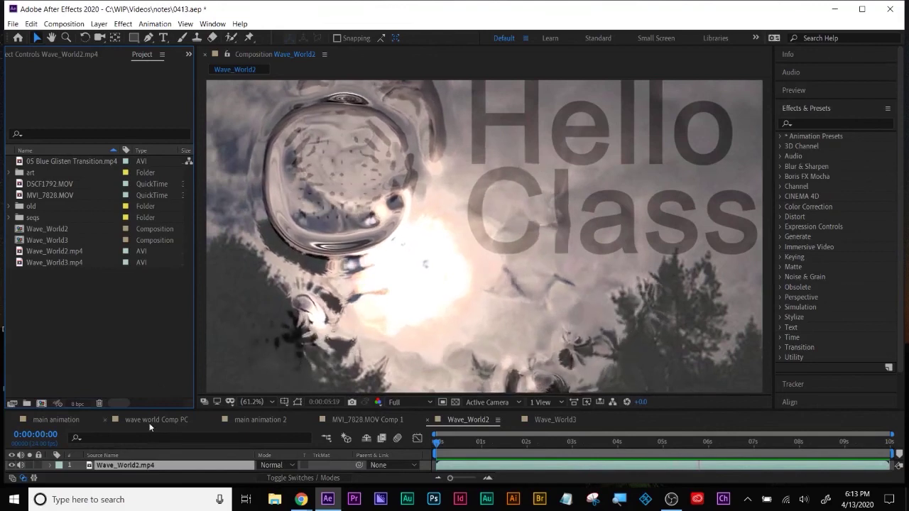
Step: Open the wave world Comp PC precomp from the main animation composition and set the current time to 0:00:02:11
{"action": "left_click", "coordinate": [60, 420]}
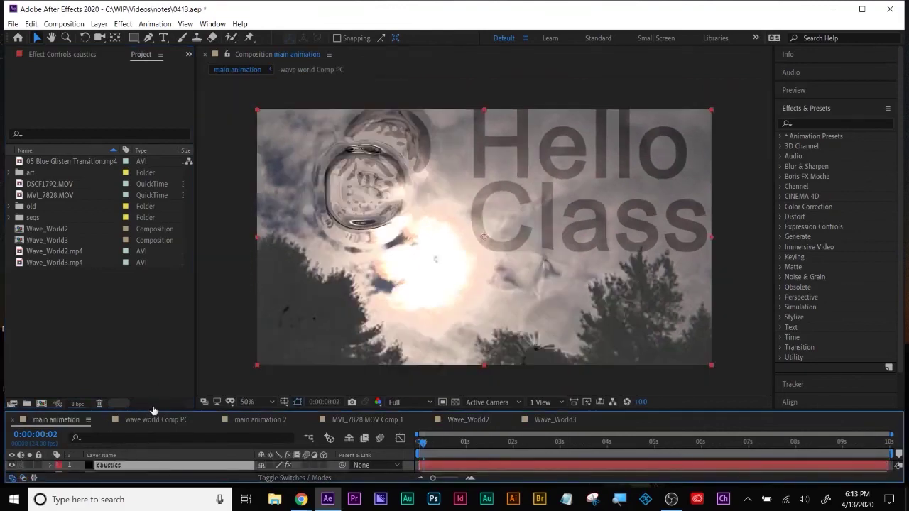
{"action": "left_click_drag", "start_coordinate": [155, 410], "coordinate": [153, 265]}
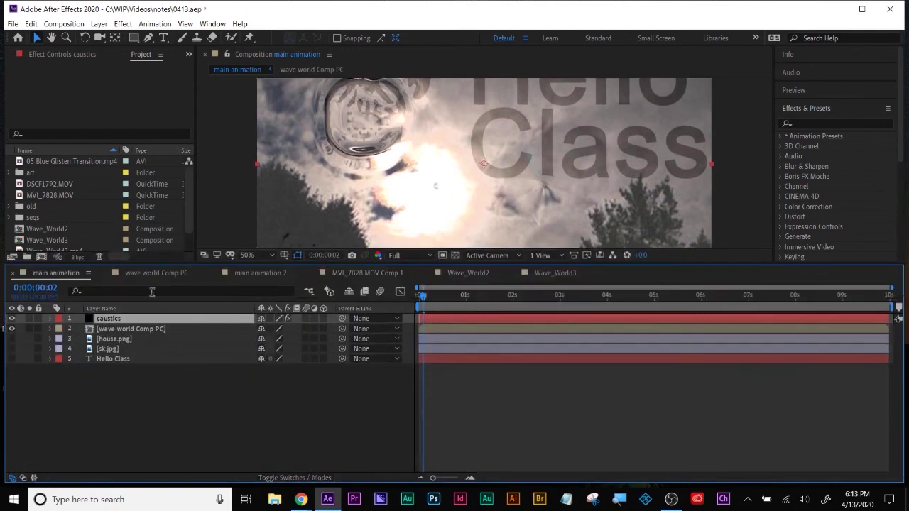
{"action": "left_click", "coordinate": [129, 330]}
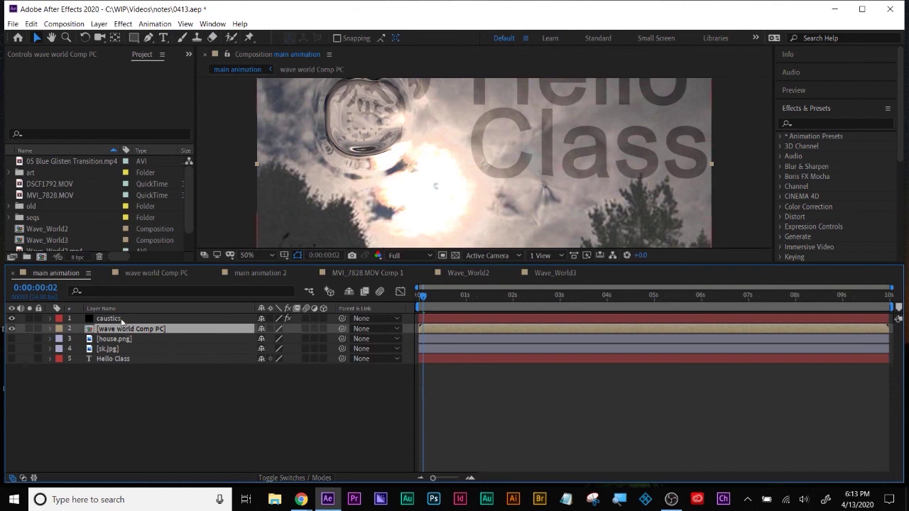
{"action": "left_click", "coordinate": [124, 320]}
{"action": "double_click", "coordinate": [127, 329]}
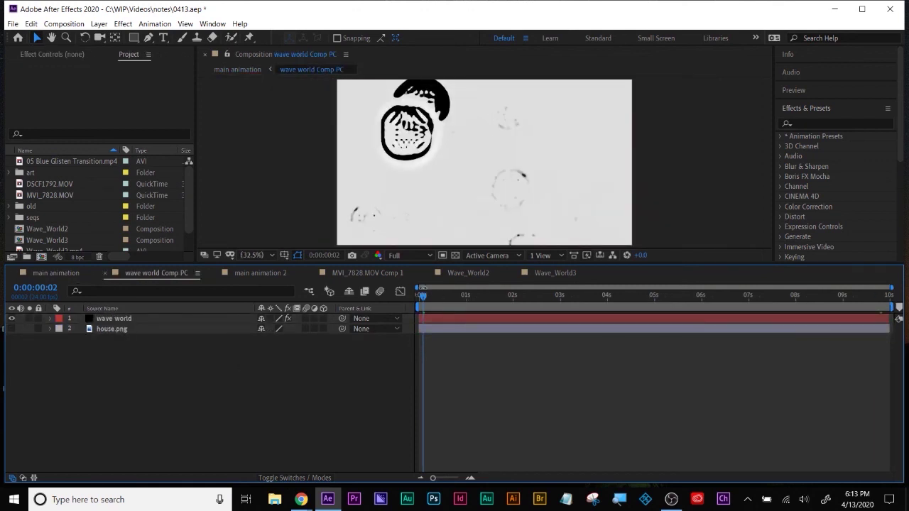
{"action": "left_click", "coordinate": [536, 291]}
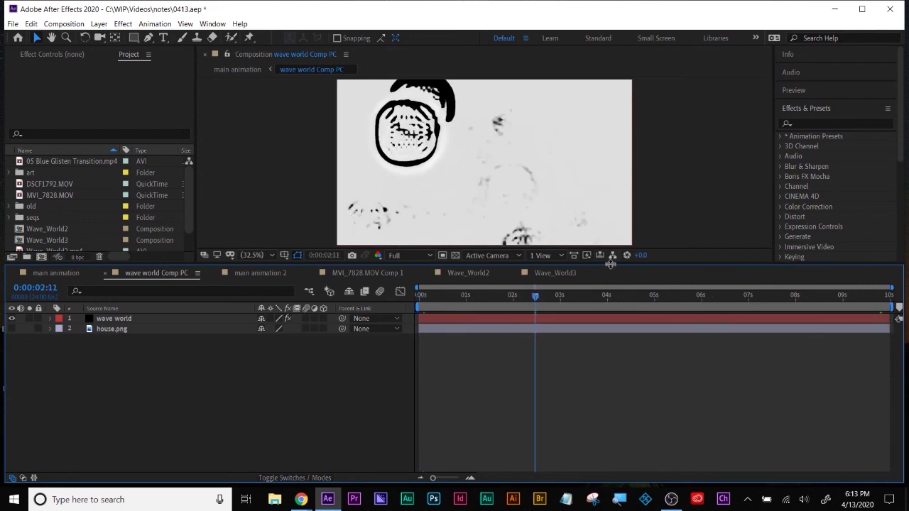
{"action": "left_click_drag", "start_coordinate": [611, 261], "coordinate": [611, 322]}
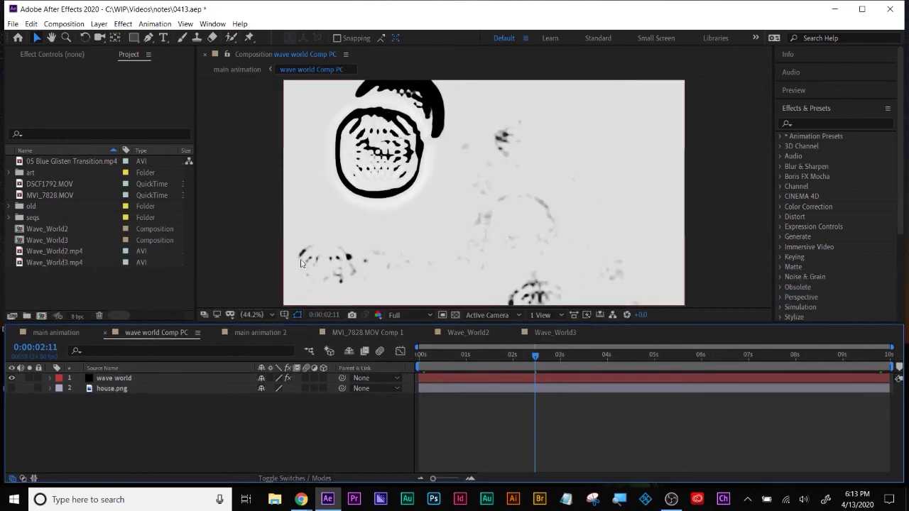
Step: Compare the height map in wave world Comp PC with the rendered water in the Wave_World2 composition
{"action": "left_click", "coordinate": [555, 332]}
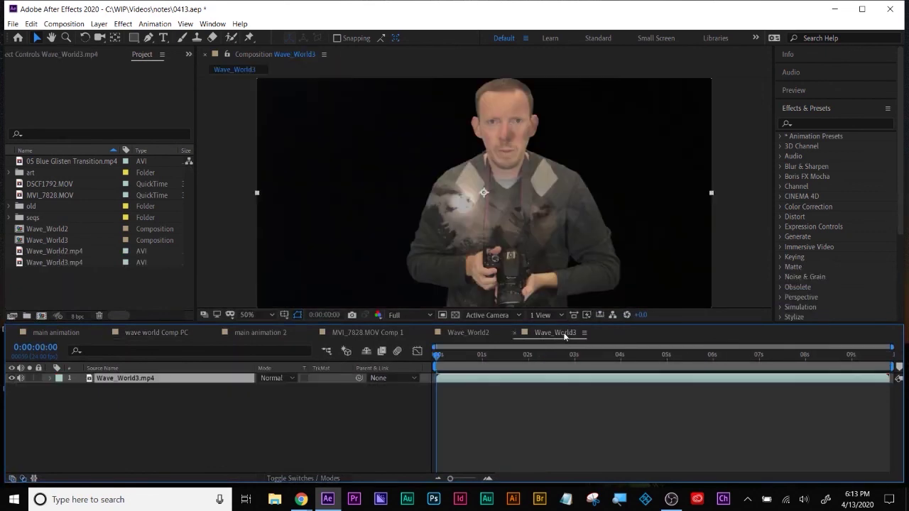
{"action": "left_click", "coordinate": [476, 332]}
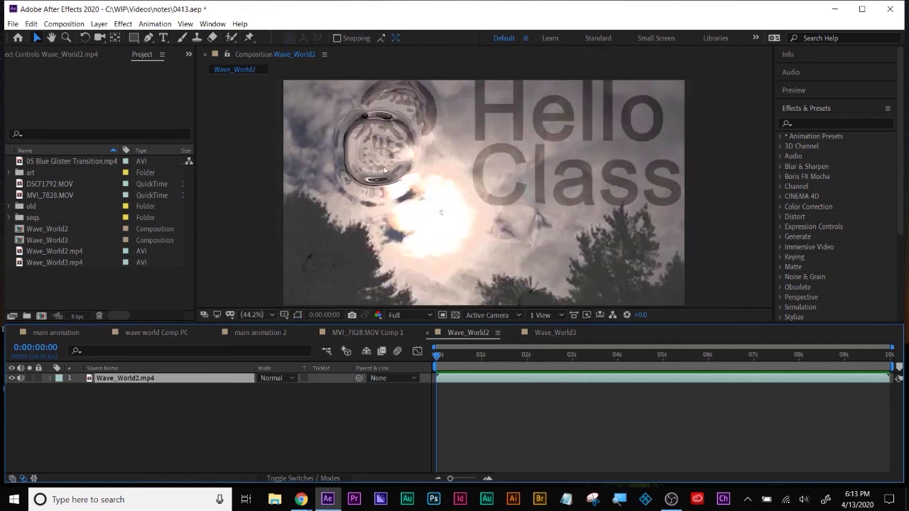
{"action": "left_click", "coordinate": [403, 334]}
{"action": "left_click", "coordinate": [277, 334]}
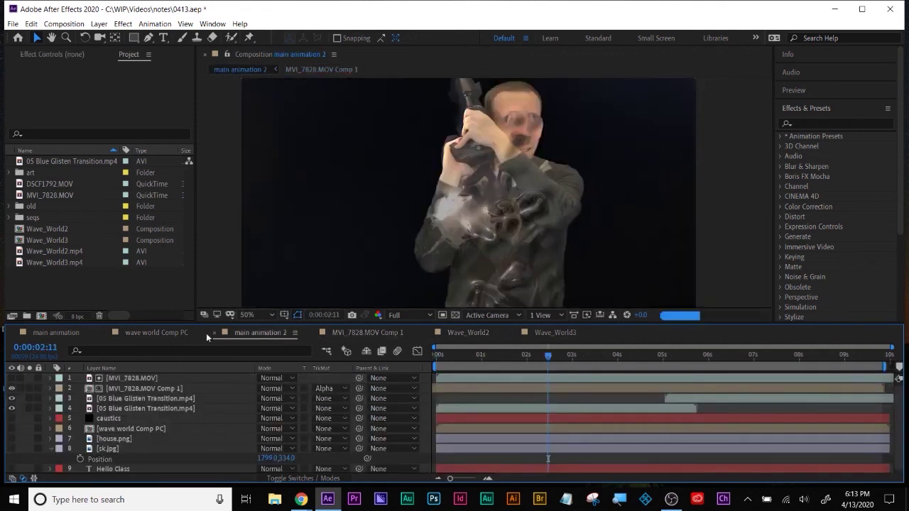
{"action": "left_click", "coordinate": [156, 331]}
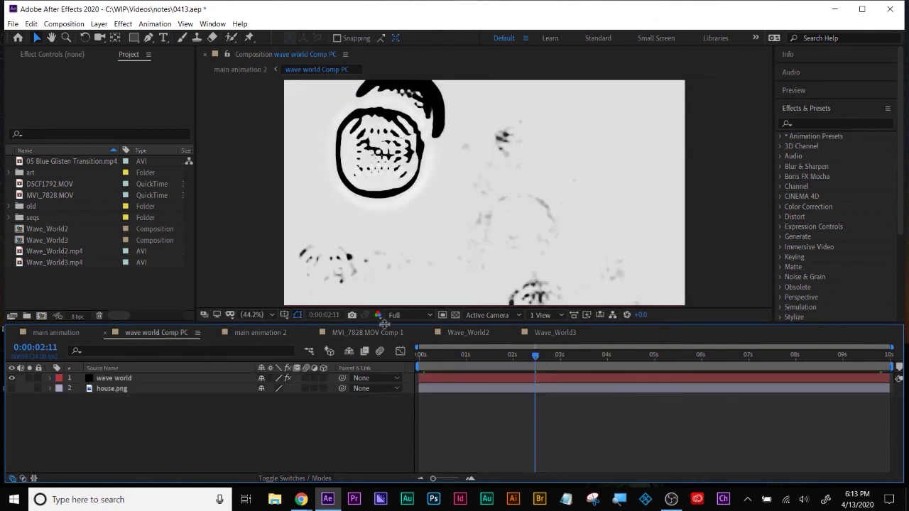
{"action": "left_click", "coordinate": [468, 333]}
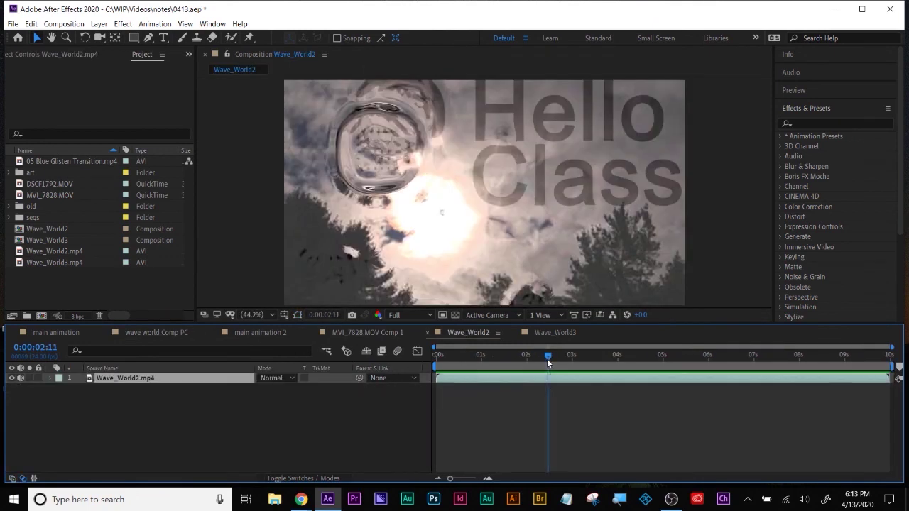
{"action": "left_click", "coordinate": [164, 338]}
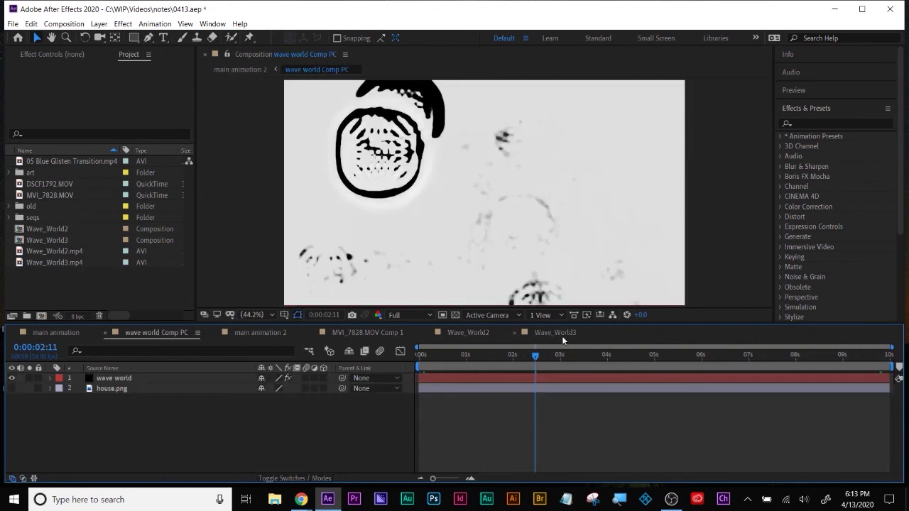
{"action": "left_click", "coordinate": [475, 334]}
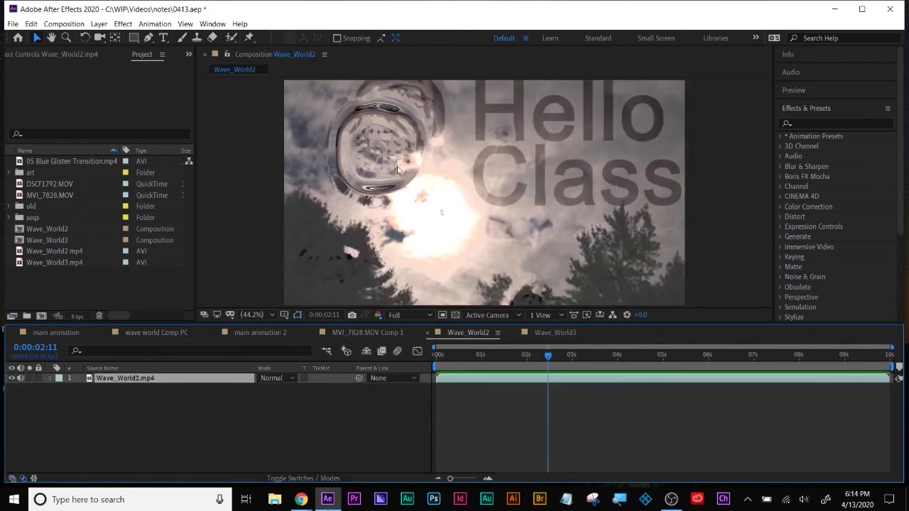
{"action": "left_click", "coordinate": [148, 330]}
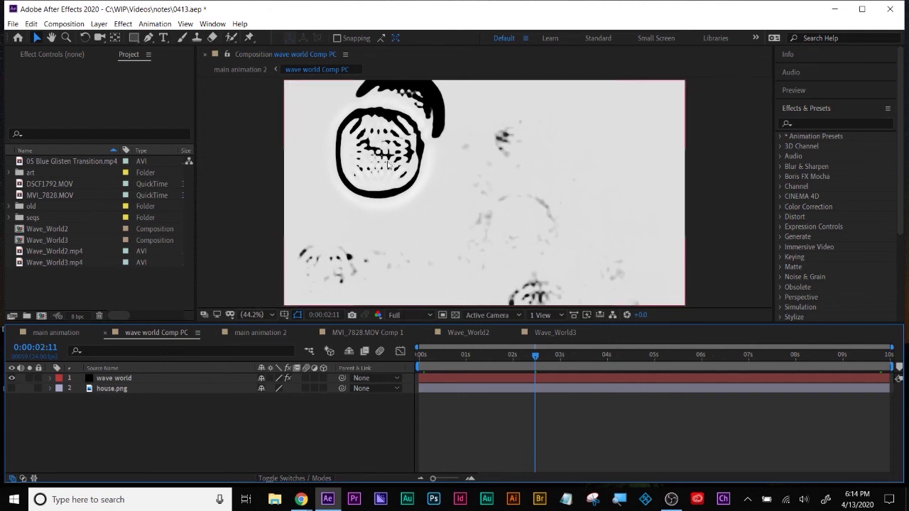
{"action": "left_click_drag", "start_coordinate": [446, 325], "coordinate": [452, 367]}
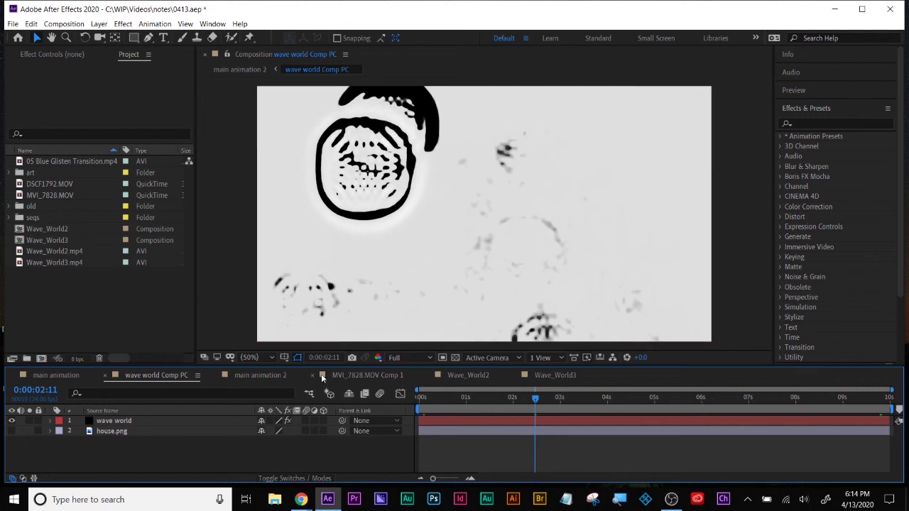
{"action": "left_click", "coordinate": [473, 375]}
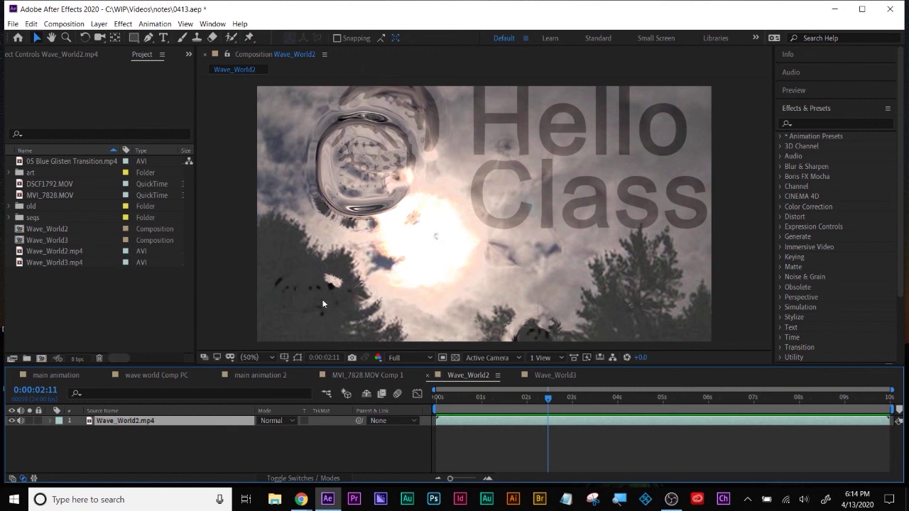
{"action": "left_click", "coordinate": [160, 377]}
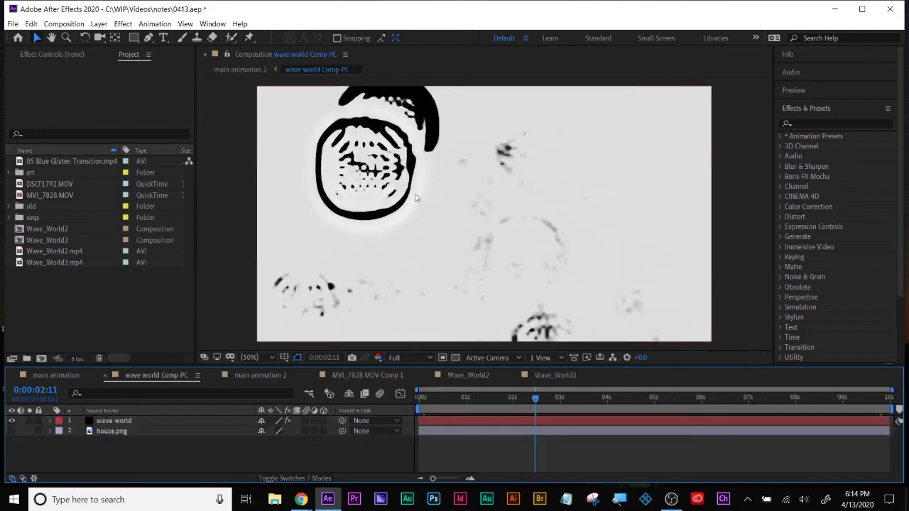
Step: Display the Caustics effect settings of the caustics layer in the main animation composition, with enough width to read them
{"action": "left_click", "coordinate": [55, 376]}
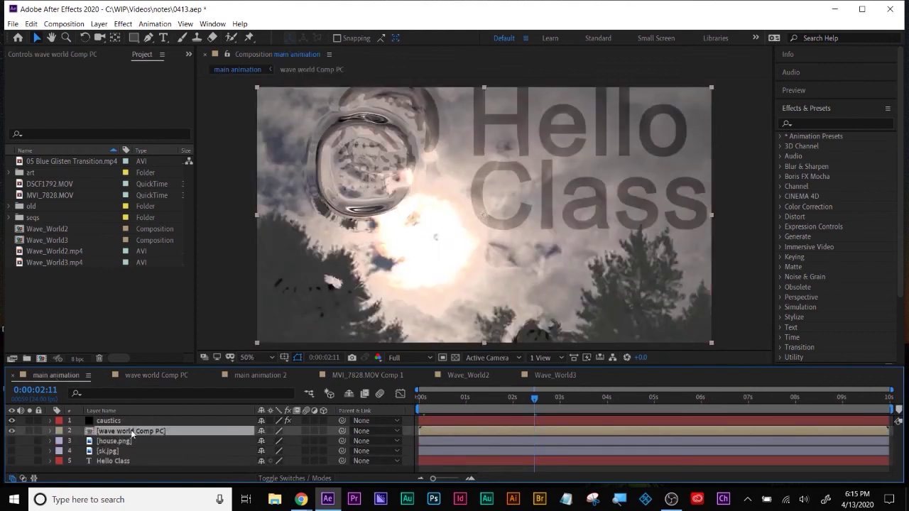
{"action": "left_click", "coordinate": [108, 421]}
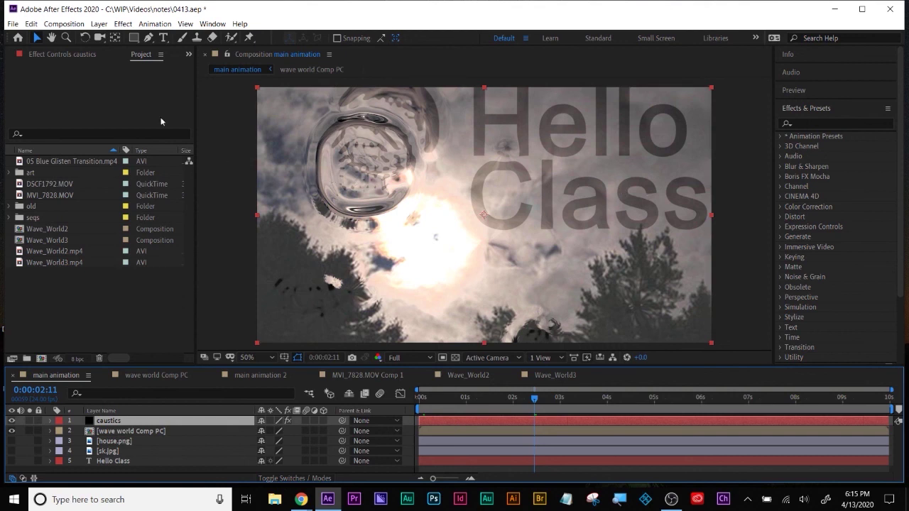
{"action": "left_click", "coordinate": [47, 54]}
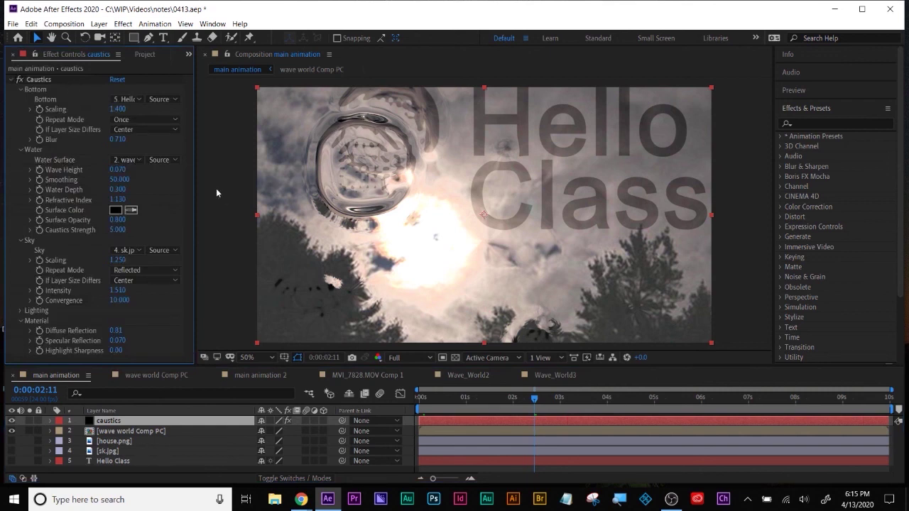
{"action": "left_click_drag", "start_coordinate": [197, 179], "coordinate": [257, 179]}
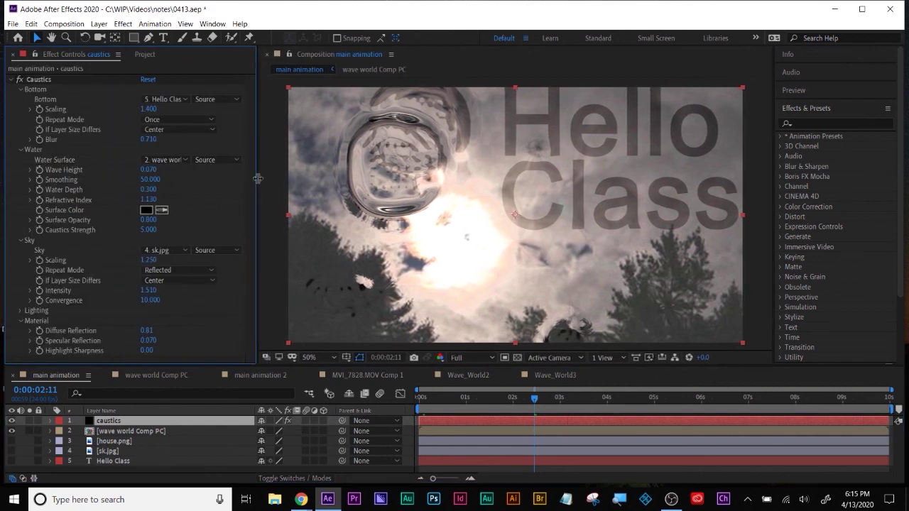
Step: Show the Wave World effect settings of the wave world layer in wave world Comp PC and lock the effect display
{"action": "left_click", "coordinate": [149, 379]}
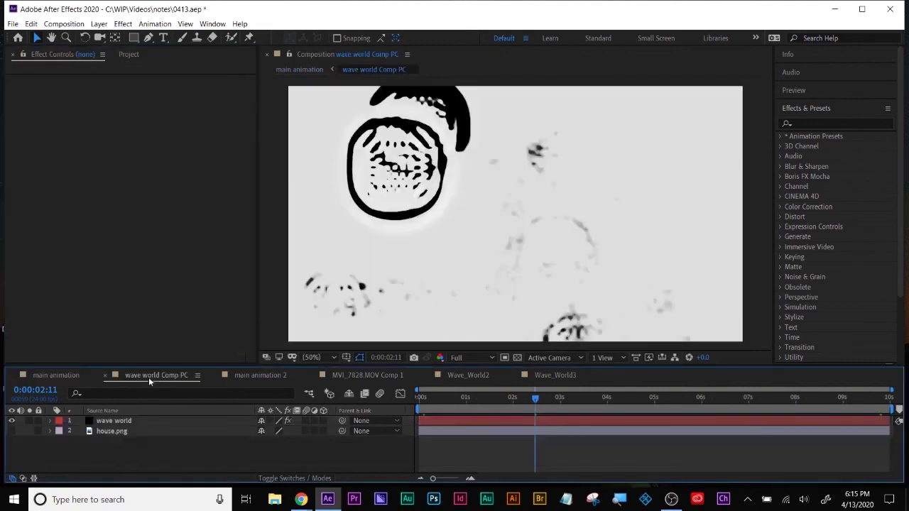
{"action": "left_click", "coordinate": [113, 422]}
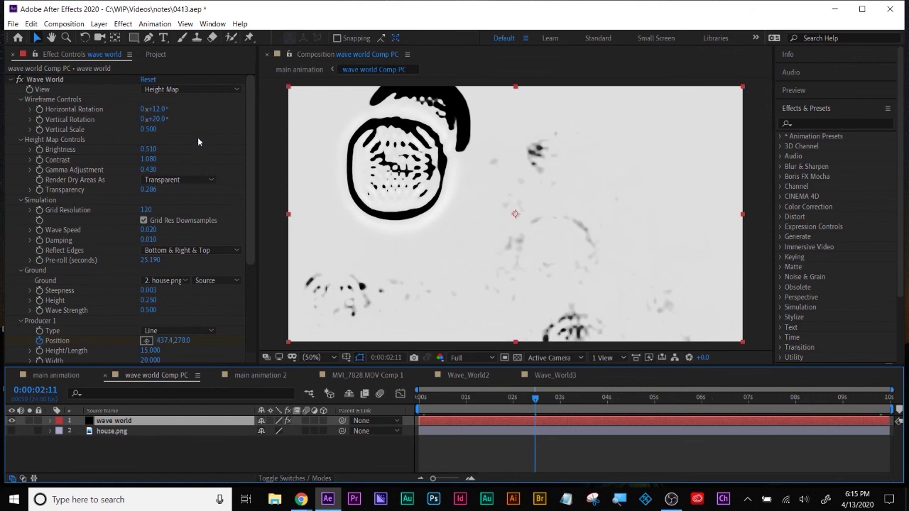
{"action": "left_click", "coordinate": [36, 54]}
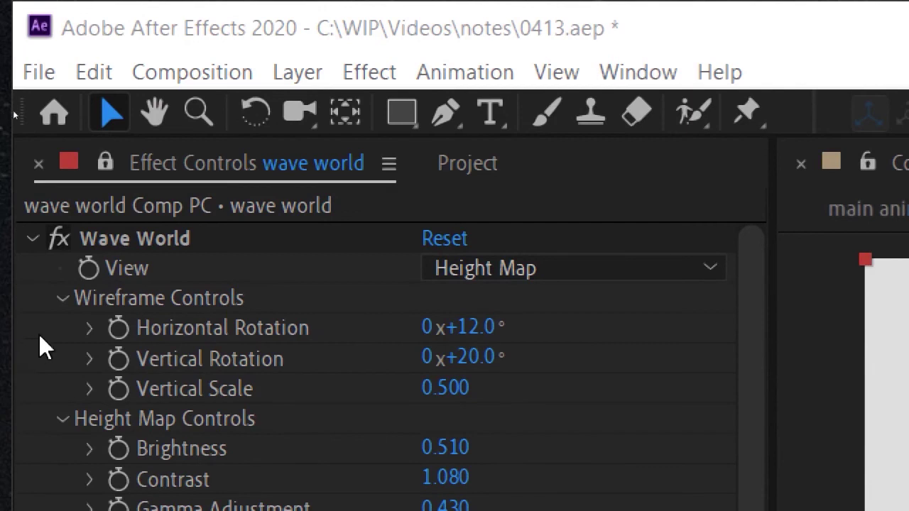
Step: Unlock the effect display and lock it to the Caustics settings of the caustics layer, and close the Magnifier
{"action": "left_click", "coordinate": [113, 165]}
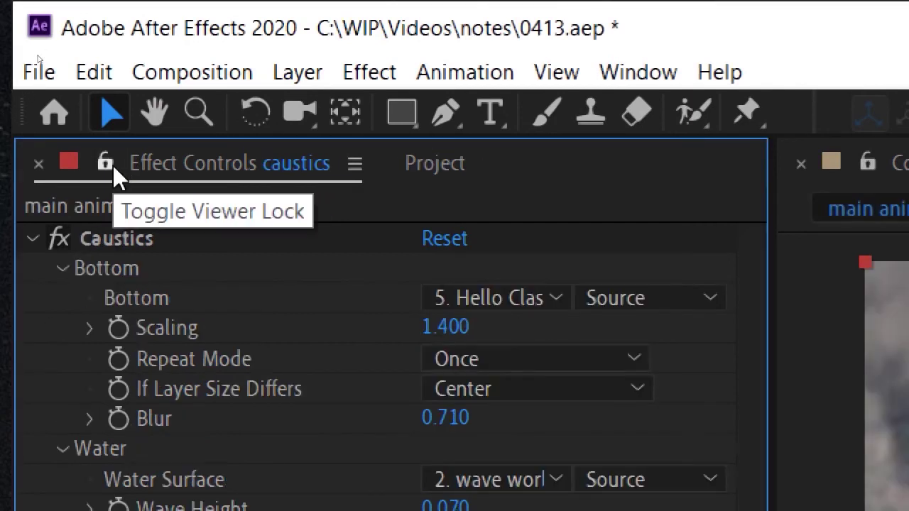
{"action": "left_click", "coordinate": [107, 164]}
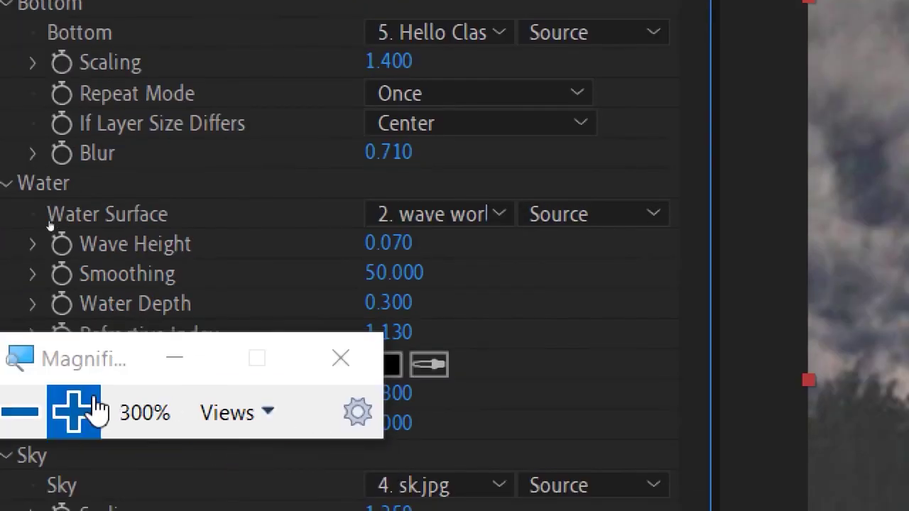
{"action": "left_click", "coordinate": [341, 358]}
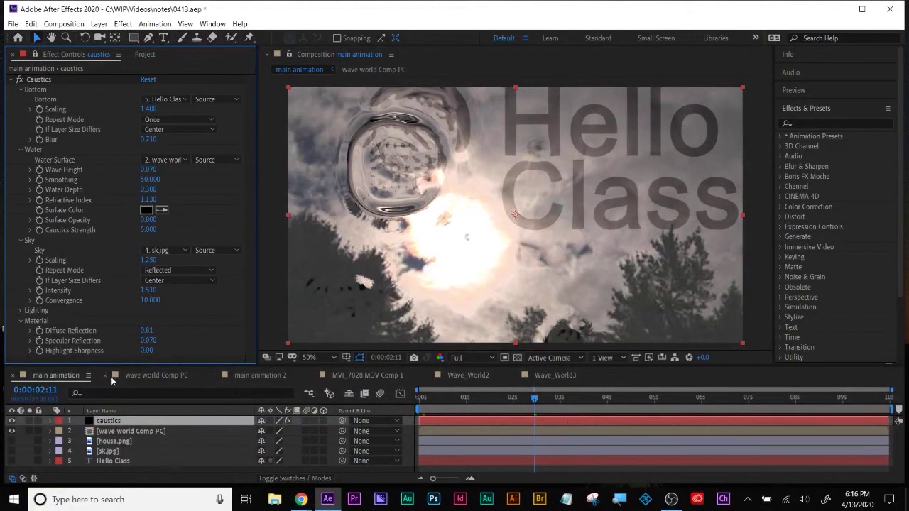
Step: Check the locked Caustics settings while selecting the precomp layer in main animation and switching to wave world Comp PC
{"action": "left_click", "coordinate": [70, 375]}
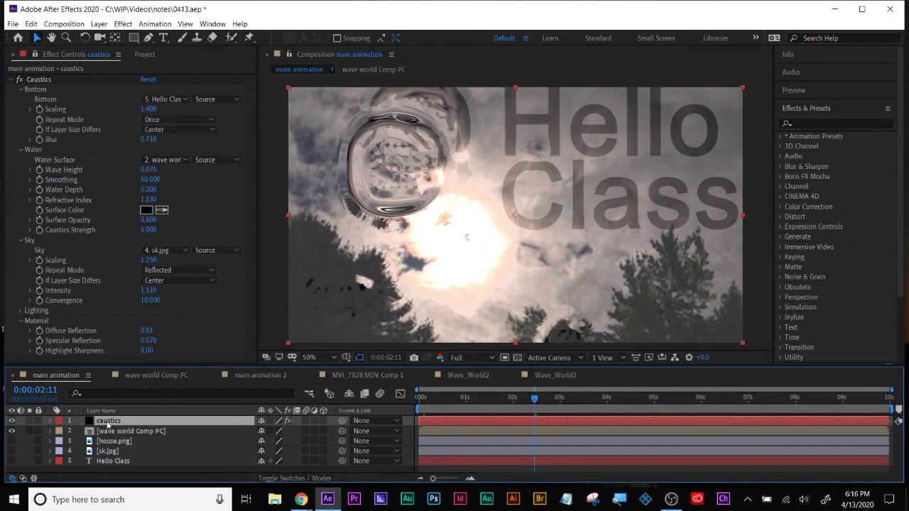
{"action": "left_click", "coordinate": [143, 432]}
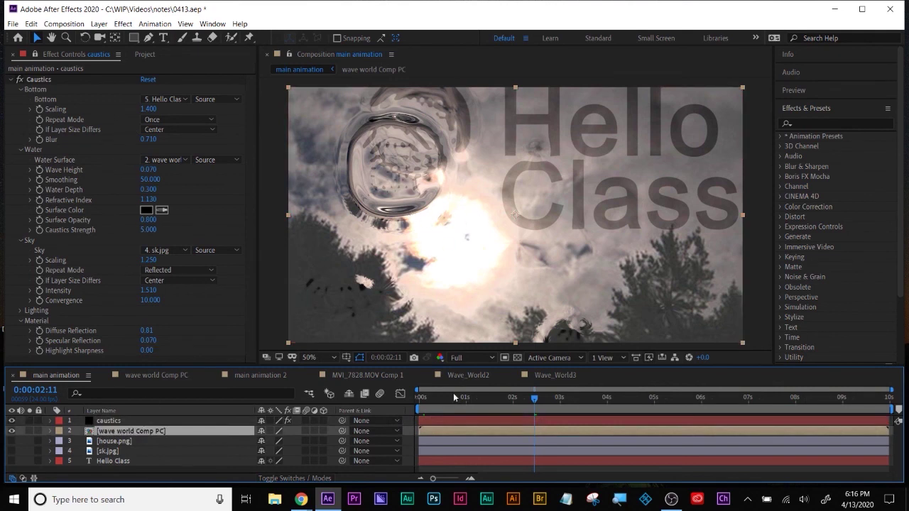
{"action": "left_click", "coordinate": [161, 377]}
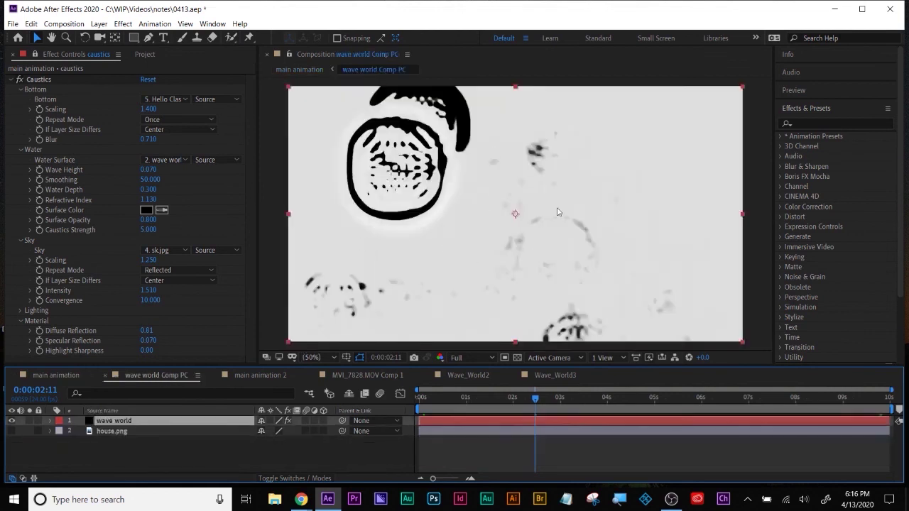
Step: Set the Caustics effect's water Wave Height to 1.000 in the main animation composition
{"action": "left_click", "coordinate": [55, 376]}
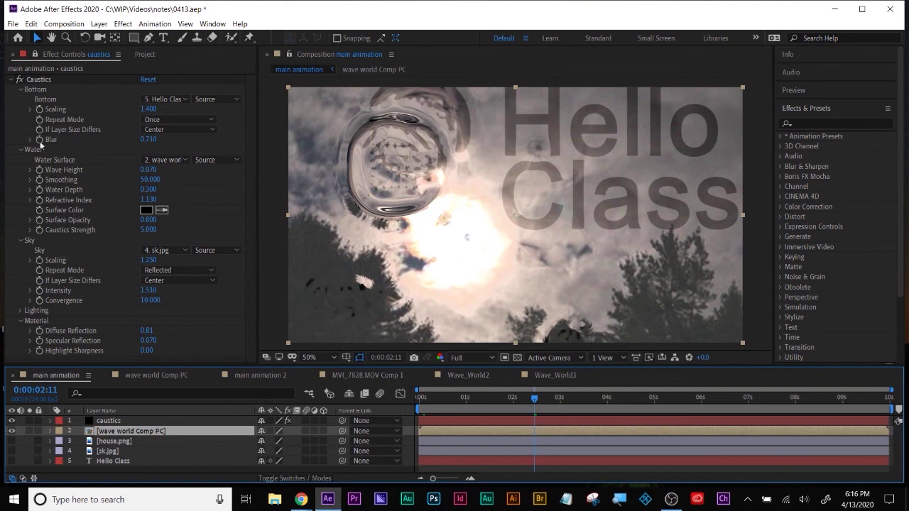
{"action": "left_click", "coordinate": [39, 79]}
{"action": "left_click_drag", "start_coordinate": [149, 170], "coordinate": [312, 169]}
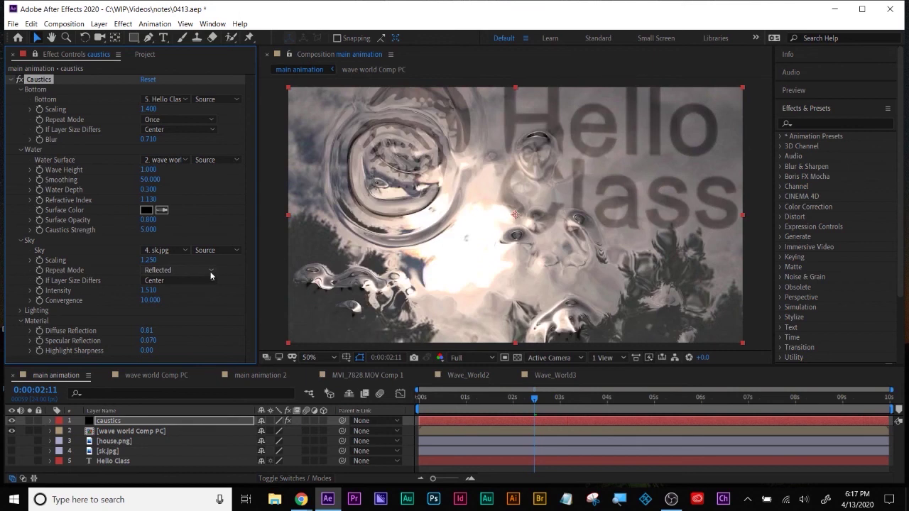
Step: Release the locked Caustics display to show the wave world layer's effect in wave world Comp PC, and set its height map Contrast to 2.000
{"action": "left_click", "coordinate": [153, 376]}
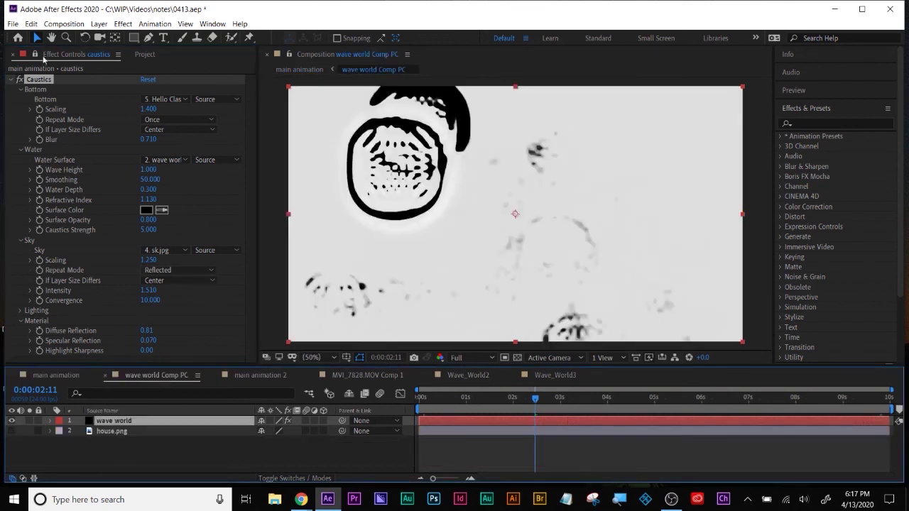
{"action": "left_click", "coordinate": [35, 55]}
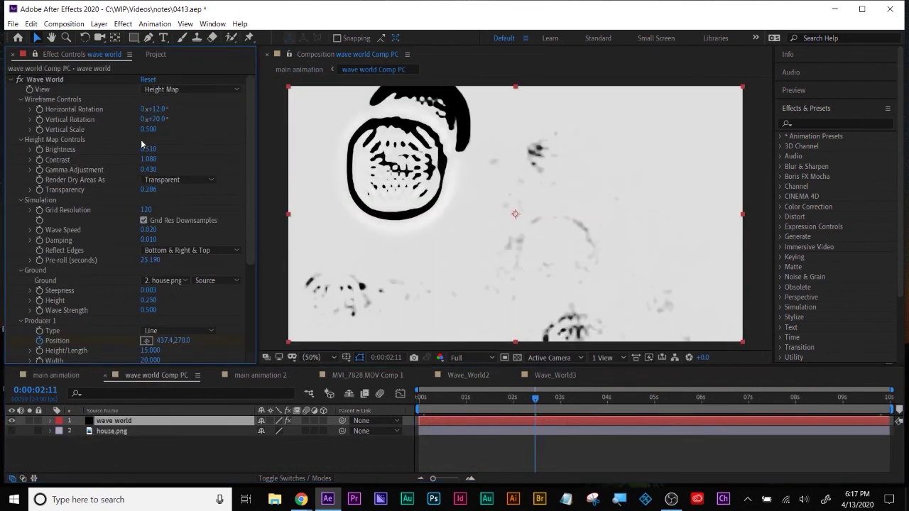
{"action": "left_click_drag", "start_coordinate": [147, 160], "coordinate": [229, 150]}
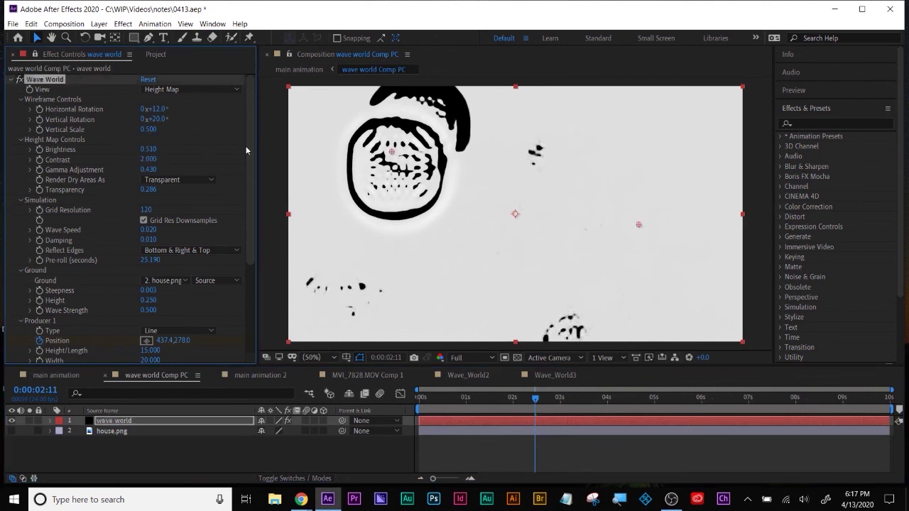
Step: Lower the Wave World height map Contrast to 0.430 and fine-tune it to 0.380
{"action": "left_click", "coordinate": [148, 160]}
{"action": "type", "text": "0.43"}
{"action": "key", "text": "Return"}
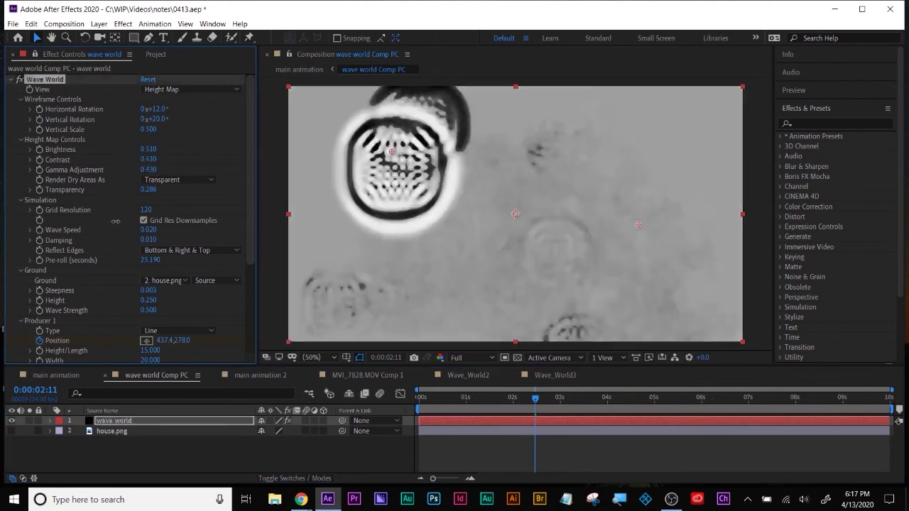
{"action": "mouse_move", "coordinate": [110, 228]}
{"action": "left_mouse_down"}
{"action": "mouse_move", "coordinate": [102, 242]}
{"action": "mouse_move", "coordinate": [111, 228]}
{"action": "left_mouse_up"}
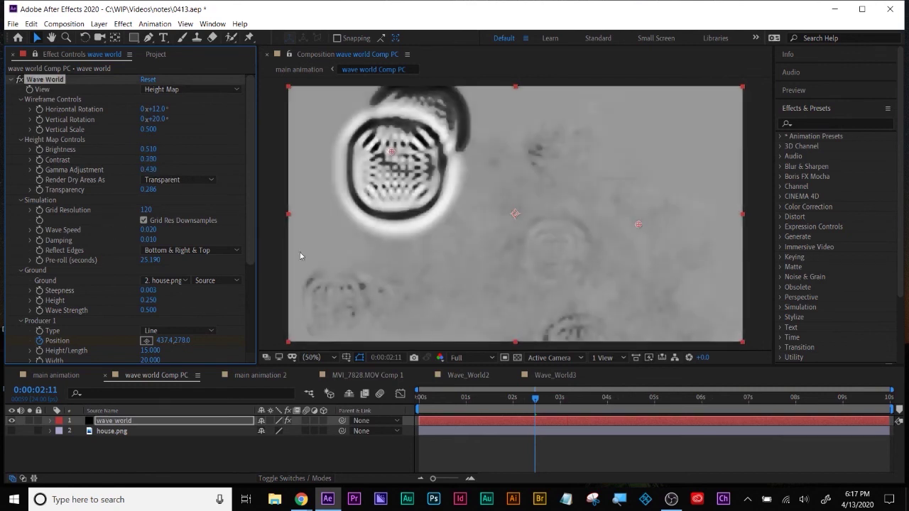
Step: Show the main animation composition and set the Wave World height map Contrast to 0.290 and Gamma Adjustment to 0.300
{"action": "left_click", "coordinate": [64, 377]}
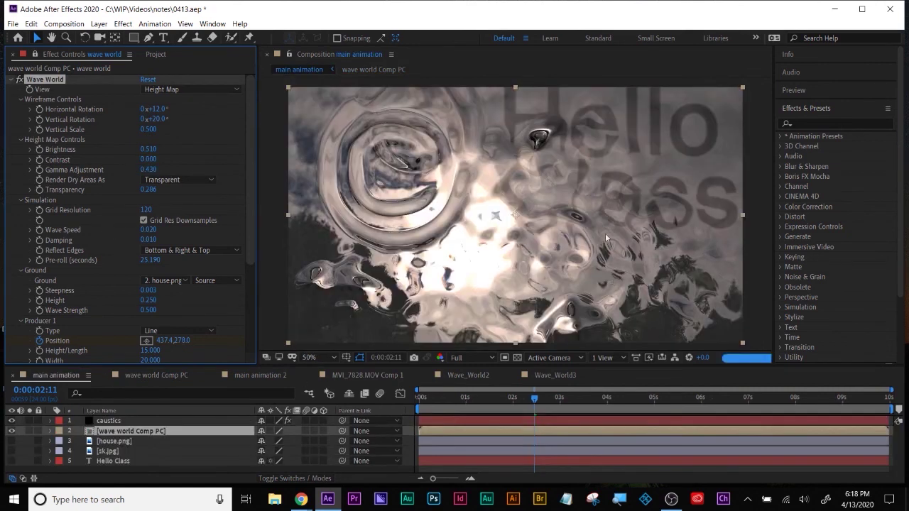
{"action": "left_click_drag", "start_coordinate": [149, 159], "coordinate": [168, 163]}
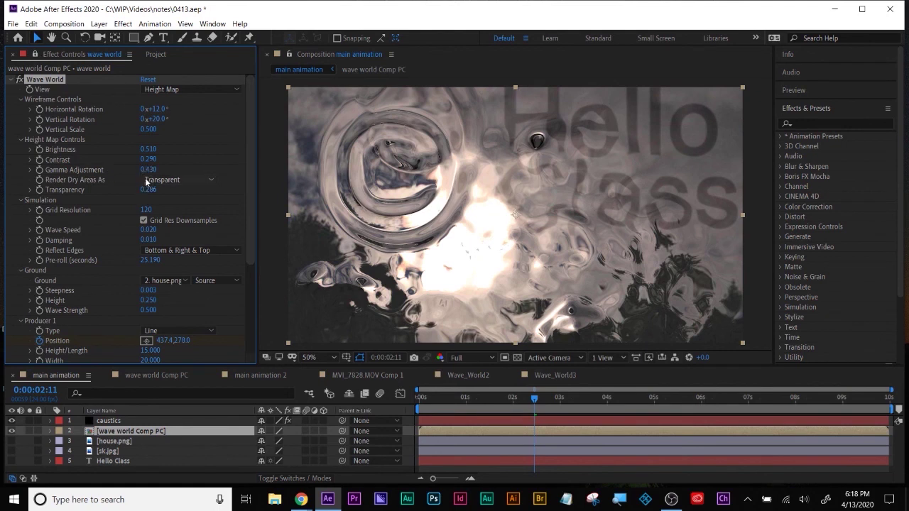
{"action": "left_click_drag", "start_coordinate": [145, 171], "coordinate": [166, 170]}
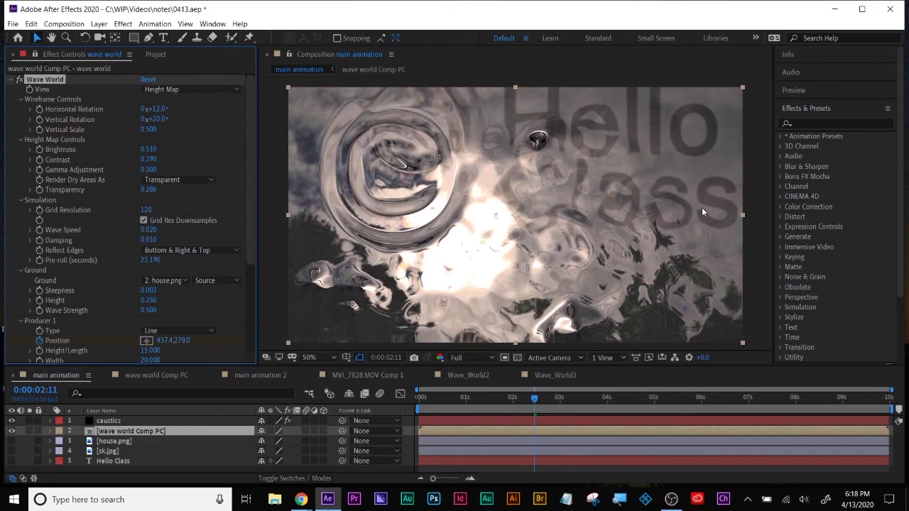
Step: Magnify the Wave World settings and try Render Dry Areas As on Solid and back on Transparent
{"action": "key", "text": "super+plus"}
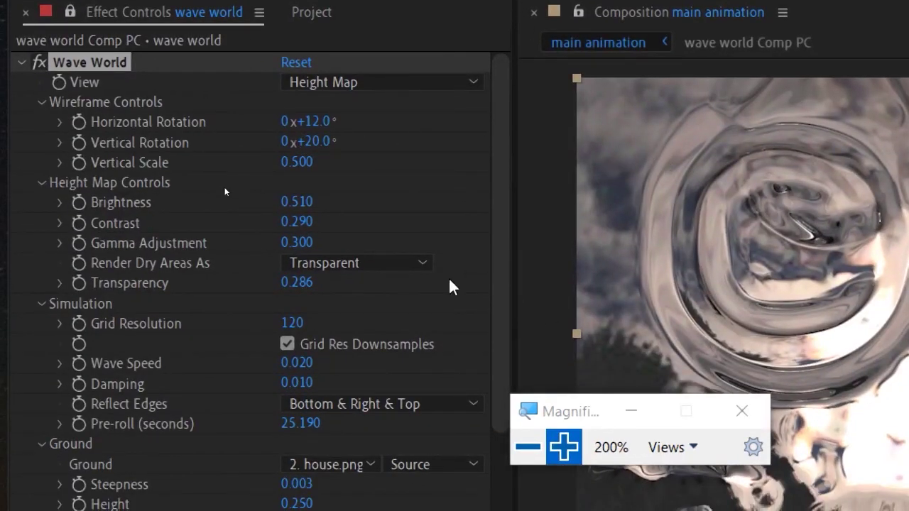
{"action": "scroll", "coordinate": [449, 291], "scroll_direction": "down", "scroll_amount": 2}
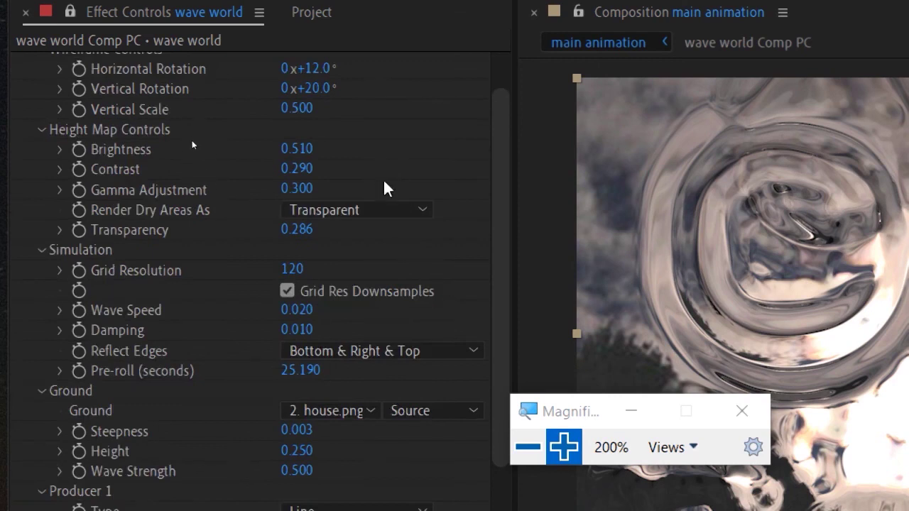
{"action": "left_click", "coordinate": [389, 212]}
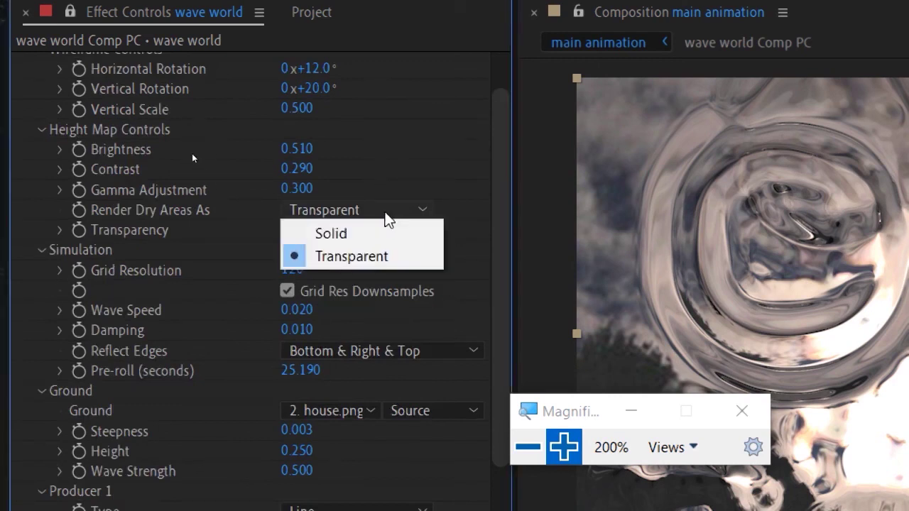
{"action": "left_click", "coordinate": [384, 234]}
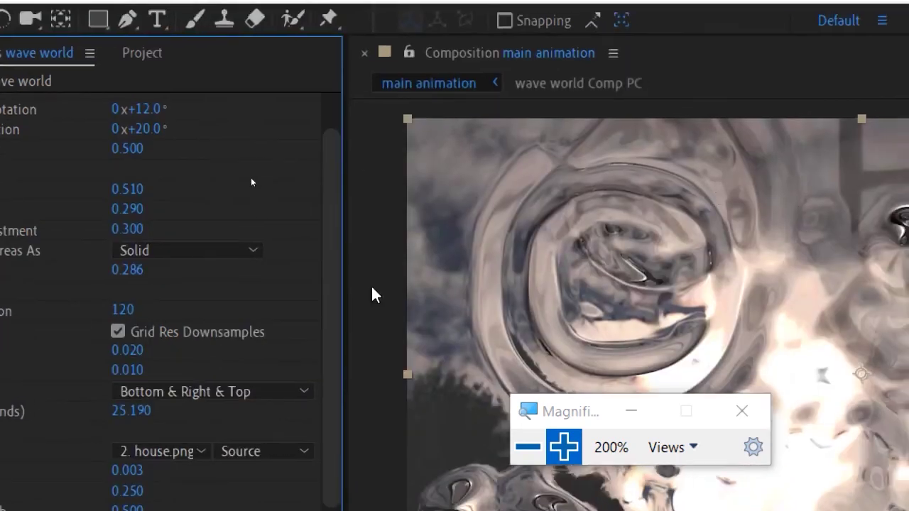
{"action": "left_click", "coordinate": [179, 255]}
{"action": "left_click", "coordinate": [174, 304]}
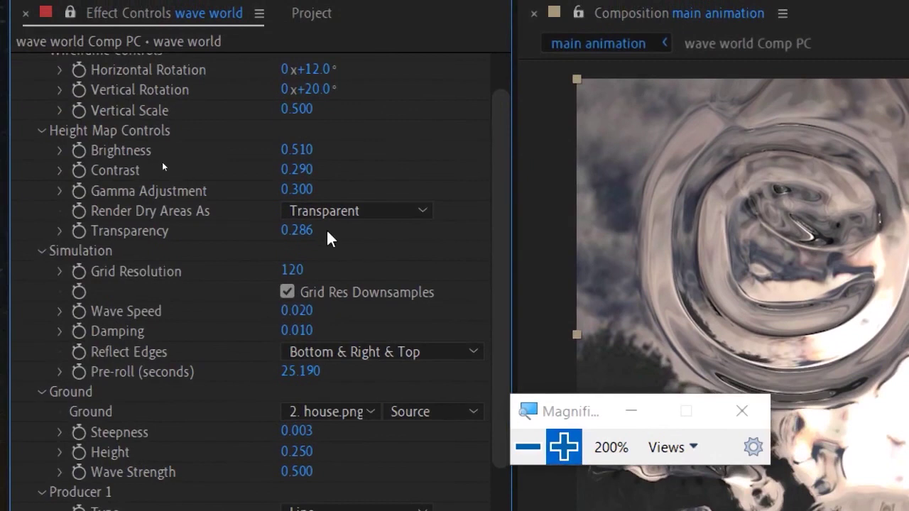
Step: Set Render Dry Areas As to Solid and the height map Transparency to 0.373
{"action": "left_click", "coordinate": [334, 225]}
{"action": "left_click", "coordinate": [331, 232]}
{"action": "left_click_drag", "start_coordinate": [291, 229], "coordinate": [4, 362]}
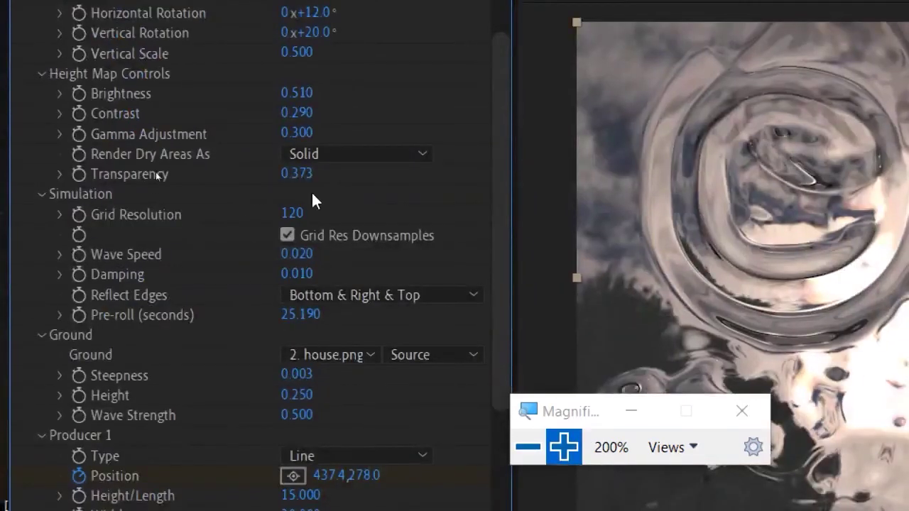
Step: Try a height map Transparency of 1.000 and the Transparent option for rendering dry areas
{"action": "left_click", "coordinate": [302, 174]}
{"action": "type", "text": "1.00"}
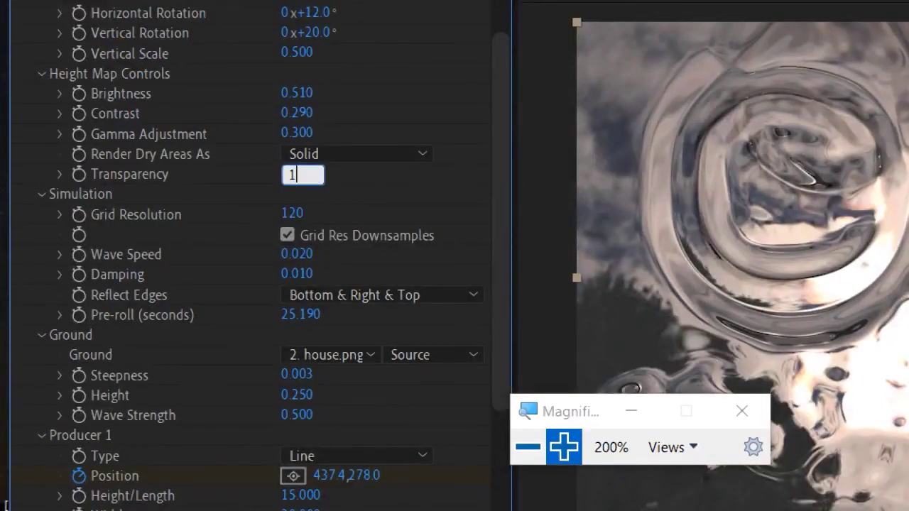
{"action": "key", "text": "Return"}
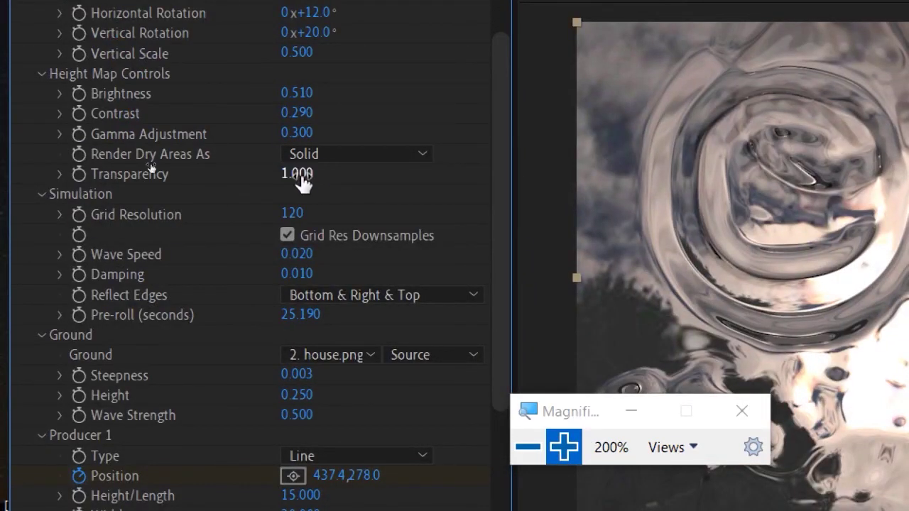
{"action": "left_click", "coordinate": [337, 154]}
{"action": "left_click", "coordinate": [351, 200]}
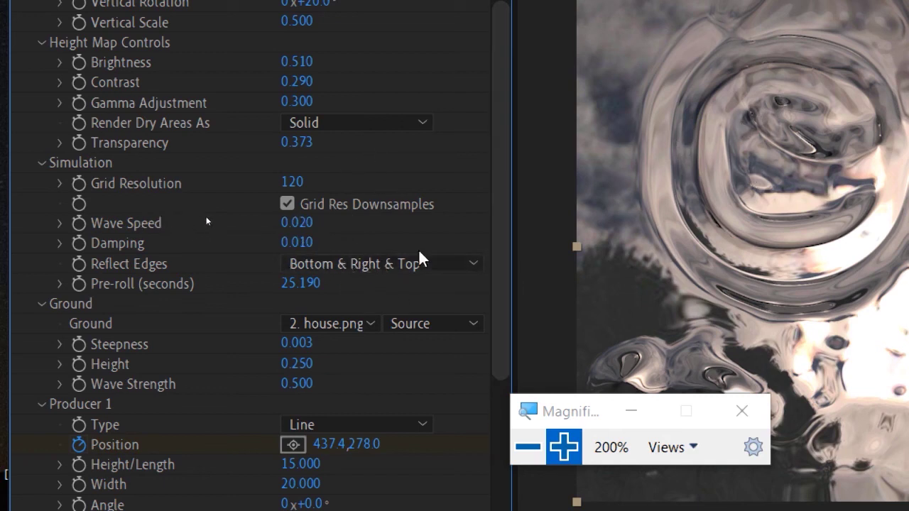
Step: Review the Wave World Simulation, Ground, Producer 1 and Producer 2 settings, and return the screen magnification to 100%
{"action": "scroll", "coordinate": [513, 235], "scroll_direction": "down", "scroll_amount": 4}
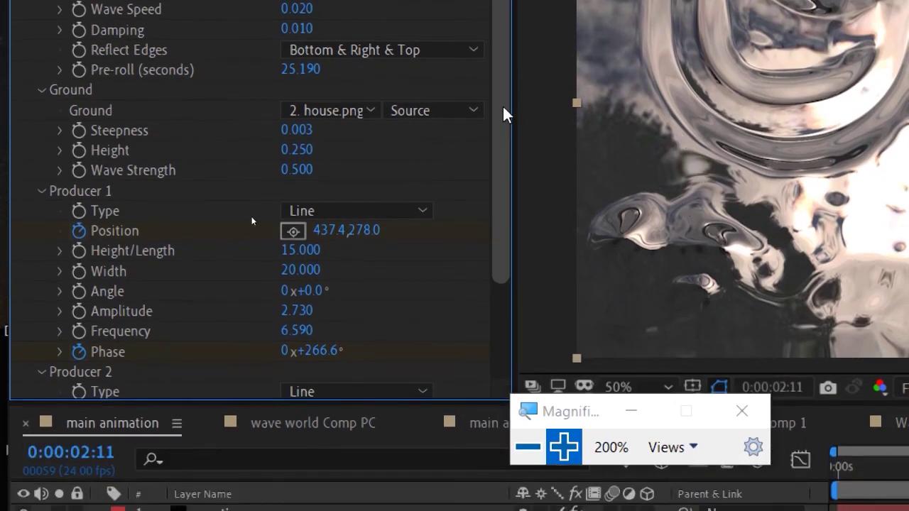
{"action": "left_click_drag", "start_coordinate": [504, 116], "coordinate": [495, 217]}
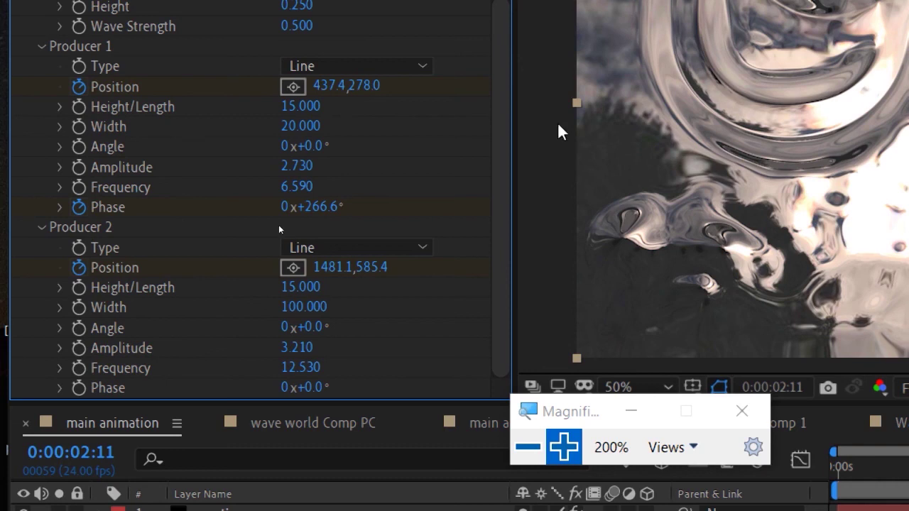
{"action": "left_click_drag", "start_coordinate": [505, 156], "coordinate": [501, 20]}
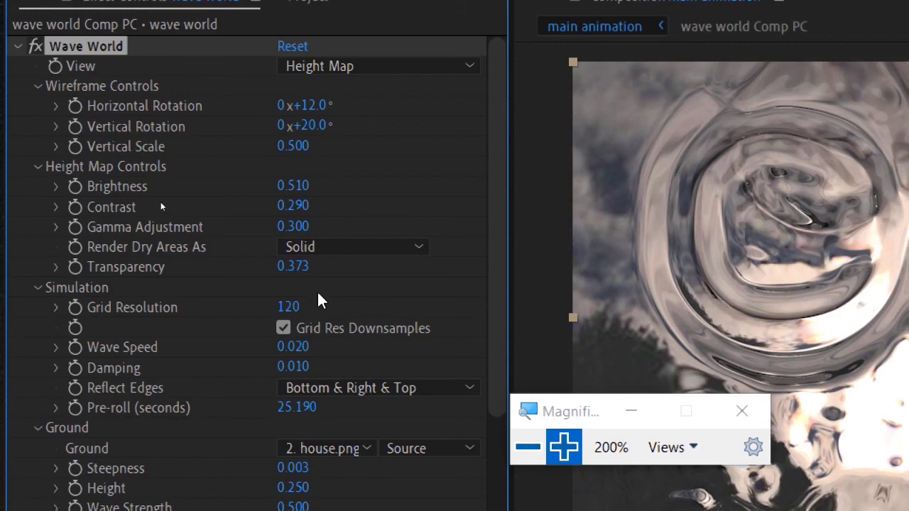
{"action": "left_click", "coordinate": [528, 447]}
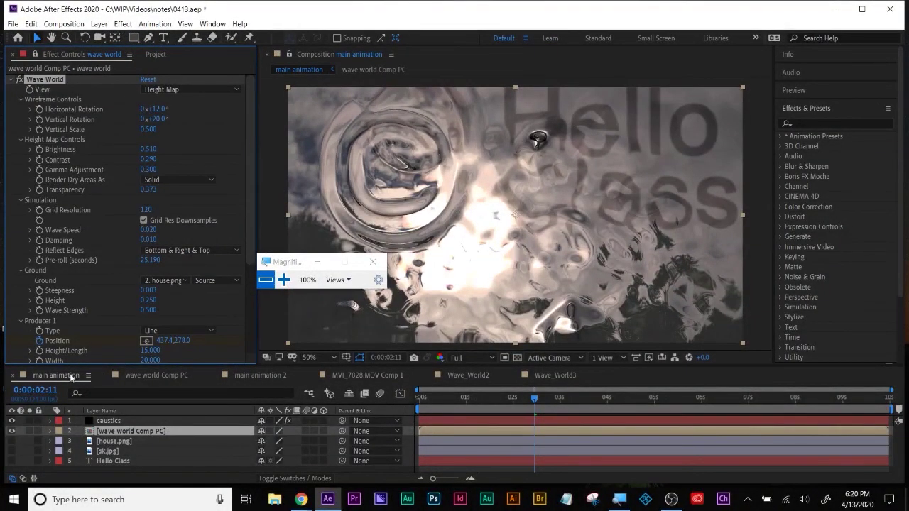
Step: Select the caustics layer in main animation, unlock the effect display and expand the layer's Caustics effect
{"action": "left_click", "coordinate": [108, 421]}
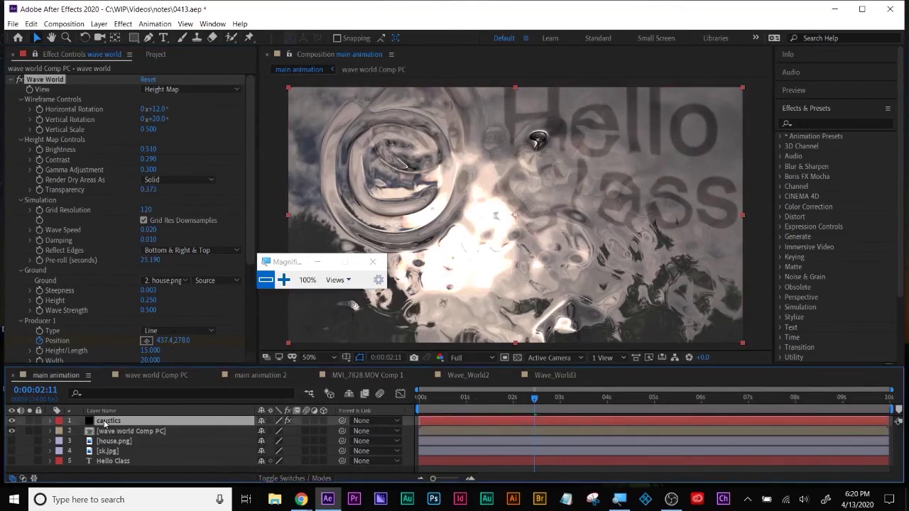
{"action": "left_click", "coordinate": [34, 54]}
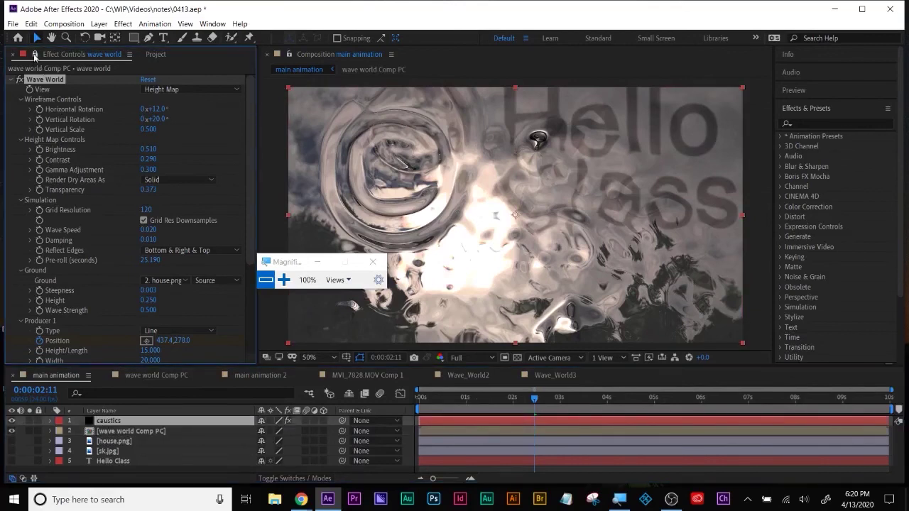
{"action": "left_click", "coordinate": [122, 406]}
{"action": "left_click", "coordinate": [12, 84]}
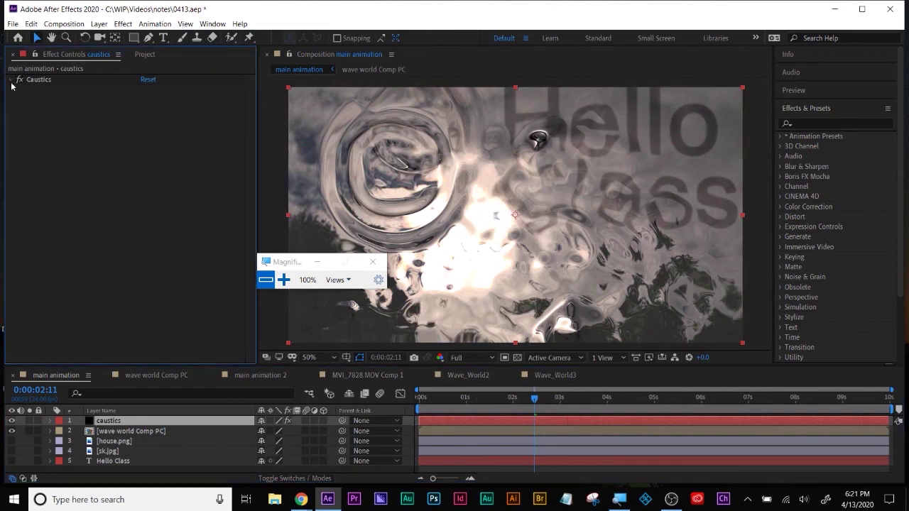
Step: Magnify the Caustics settings and check the Water group with its Water Surface layer choice
{"action": "left_click", "coordinate": [283, 280]}
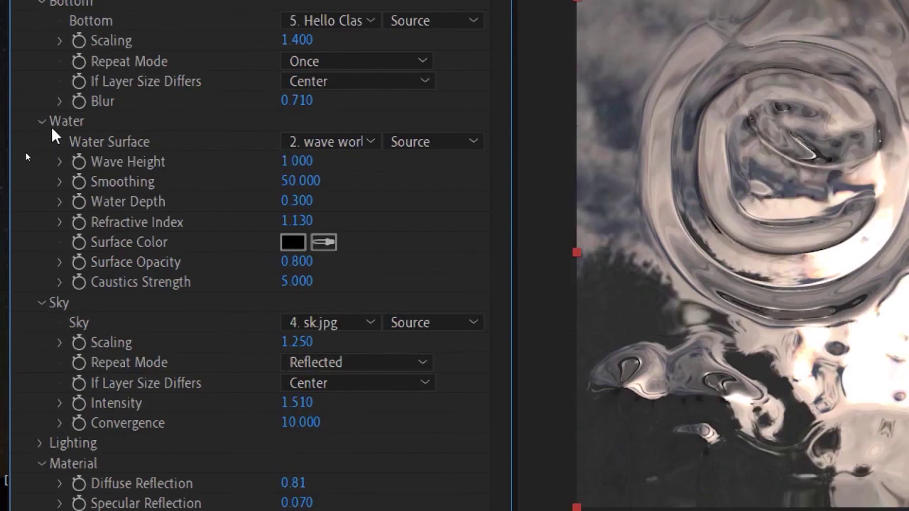
{"action": "left_click", "coordinate": [355, 142]}
{"action": "left_click", "coordinate": [501, 106]}
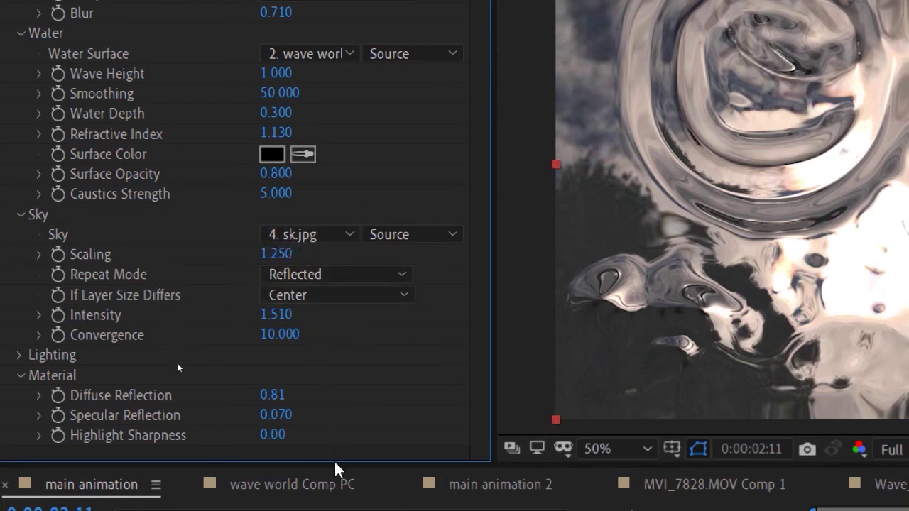
Step: Expand the Lighting group of the Caustics effect and examine its Sky, Lighting and Material settings
{"action": "left_click", "coordinate": [19, 355]}
{"action": "scroll", "coordinate": [213, 355], "scroll_direction": "down", "scroll_amount": 3}
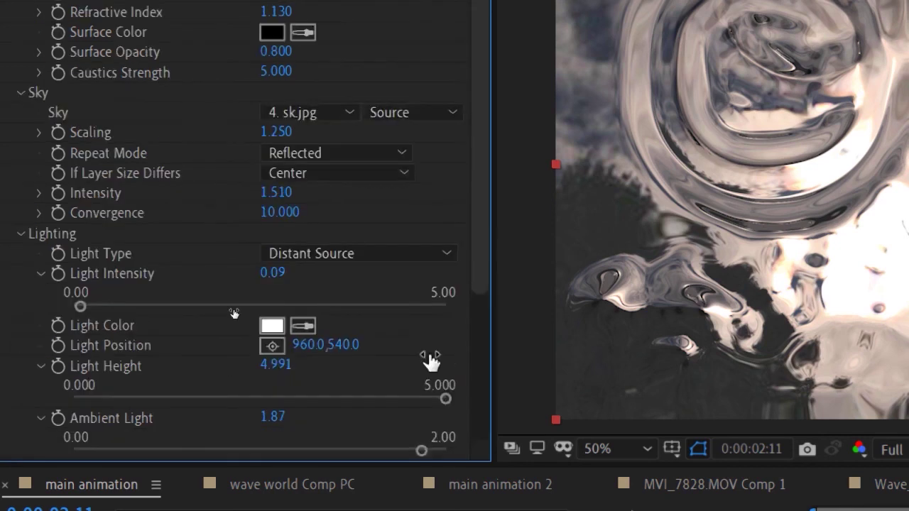
{"action": "scroll", "coordinate": [503, 353], "scroll_direction": "down", "scroll_amount": 2}
{"action": "scroll", "coordinate": [462, 309], "scroll_direction": "up", "scroll_amount": 3}
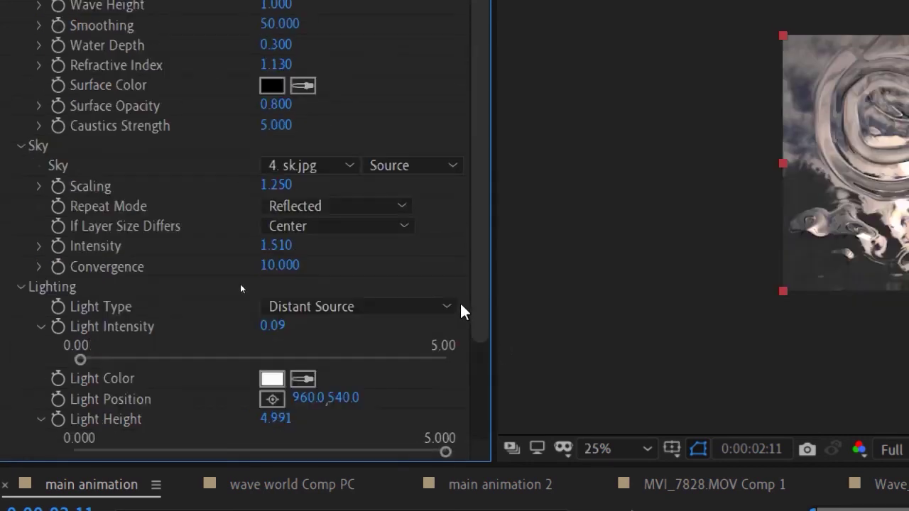
{"action": "scroll", "coordinate": [869, 211], "scroll_direction": "up", "scroll_amount": 2}
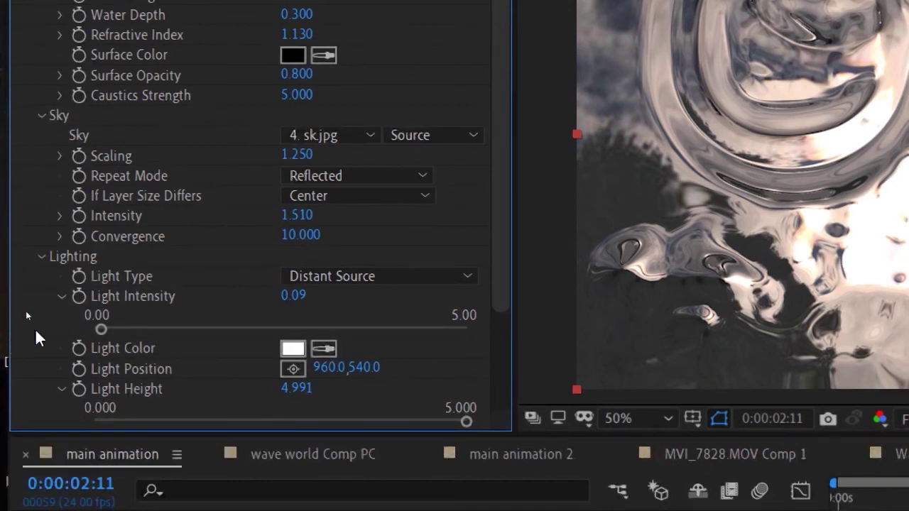
{"action": "scroll", "coordinate": [503, 206], "scroll_direction": "down", "scroll_amount": 3}
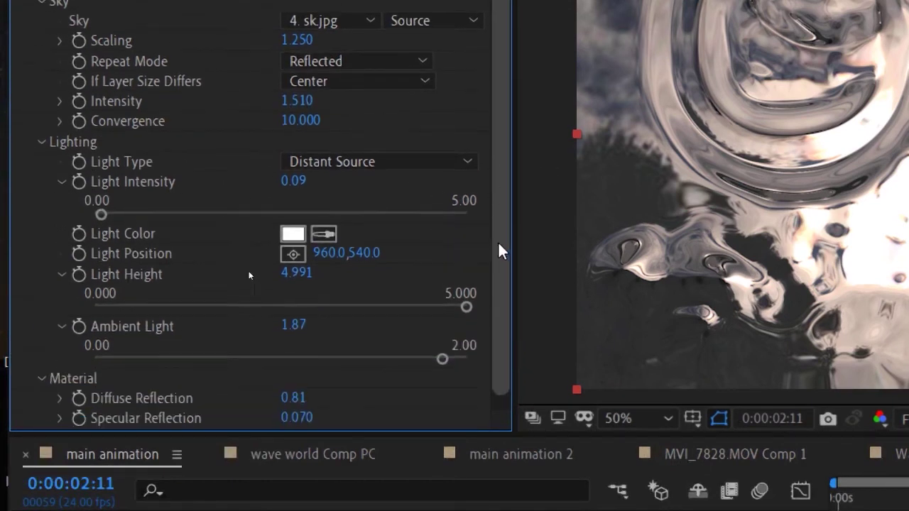
{"action": "scroll", "coordinate": [490, 298], "scroll_direction": "down", "scroll_amount": 1}
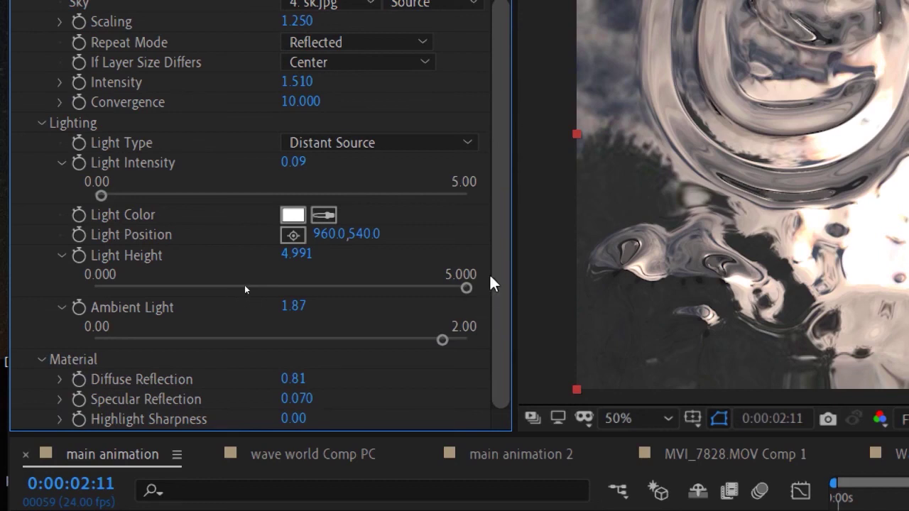
{"action": "scroll", "coordinate": [491, 282], "scroll_direction": "up", "scroll_amount": 5}
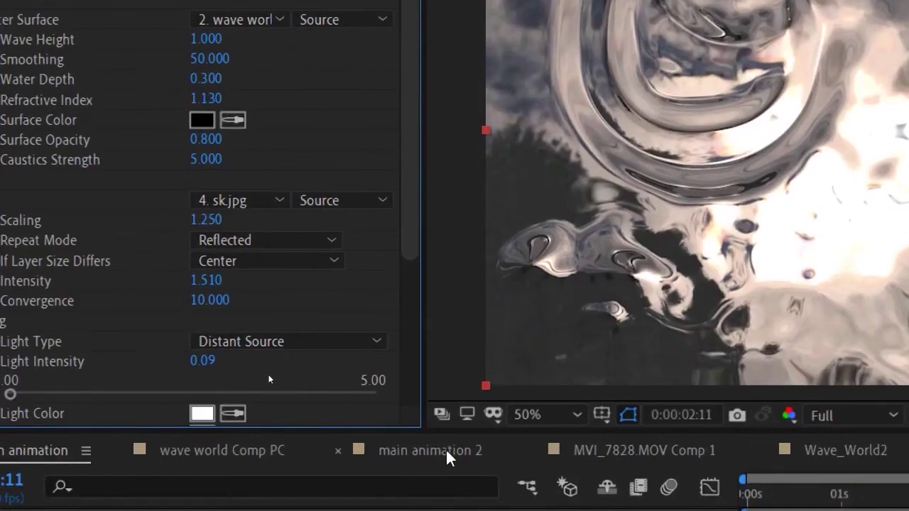
Step: Compare the main animation 2, Wave_World2 and wave world Comp PC compositions, and return to main animation
{"action": "left_click", "coordinate": [447, 454]}
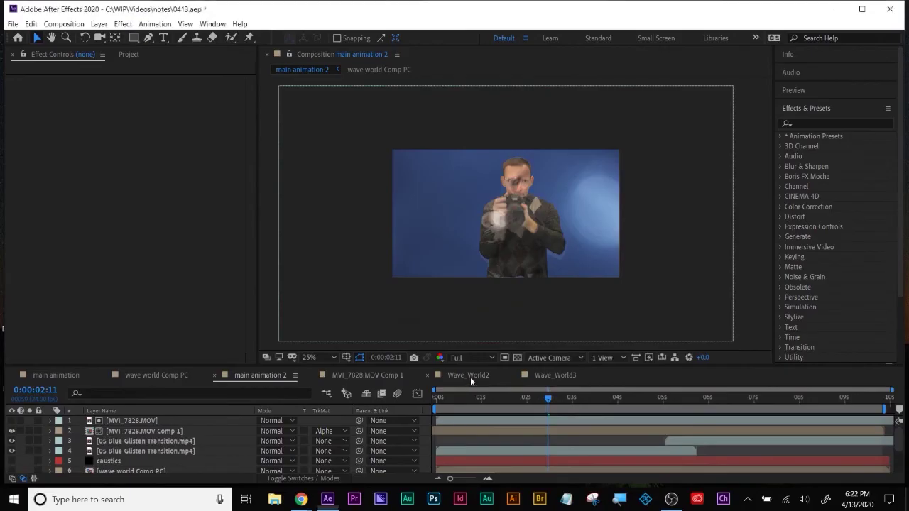
{"action": "left_click", "coordinate": [845, 449]}
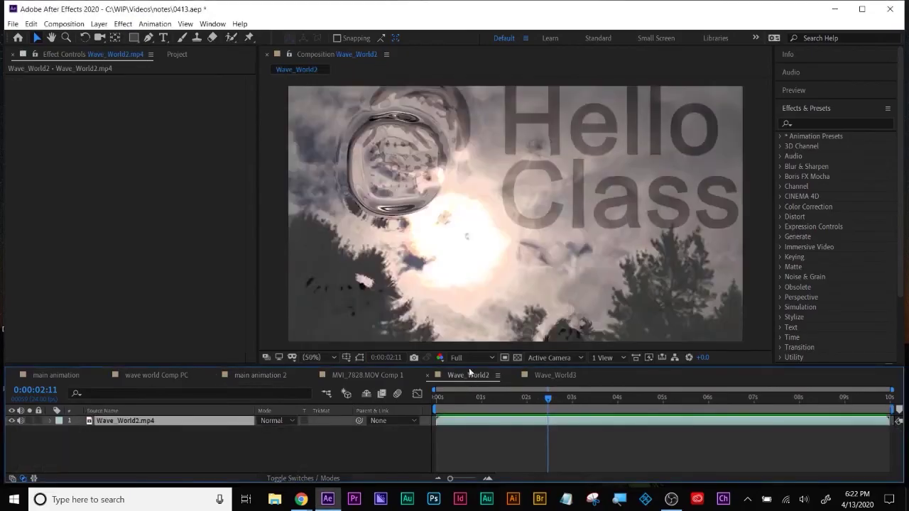
{"action": "left_click", "coordinate": [183, 373]}
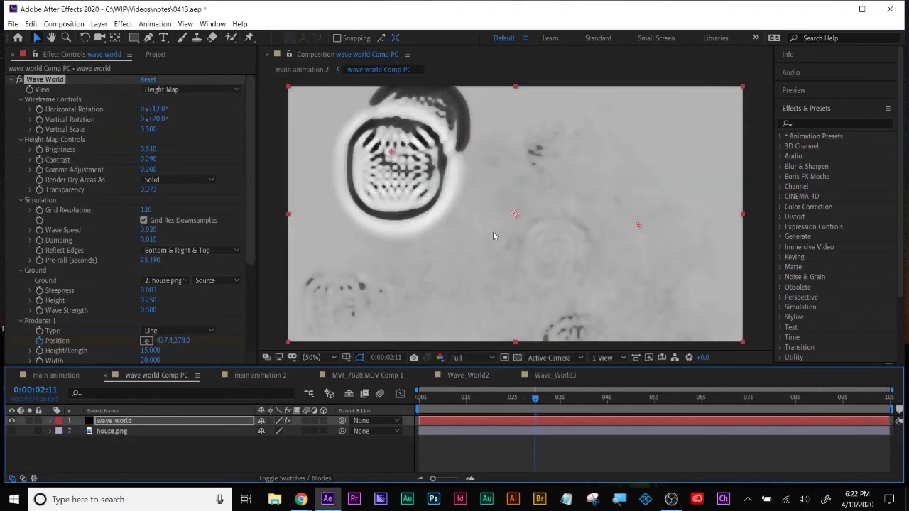
{"action": "left_click", "coordinate": [55, 375]}
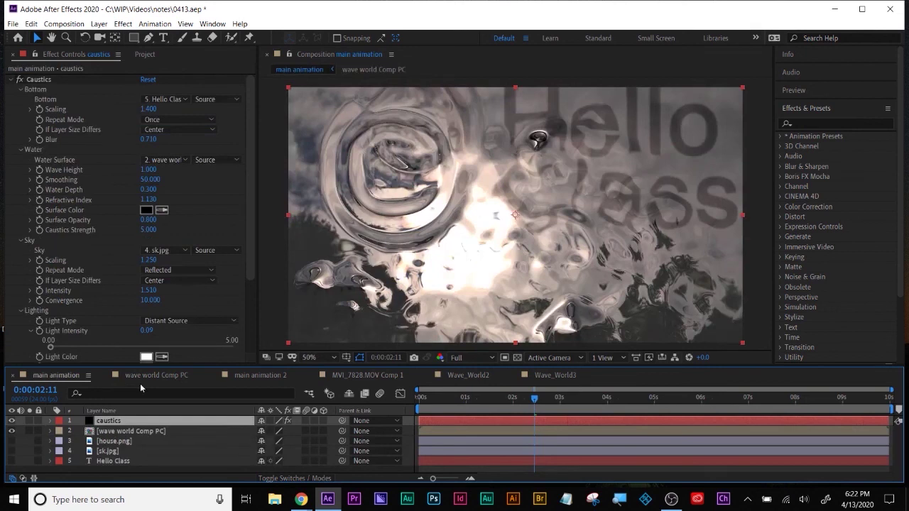
Step: Open the Wave_World2 composition and play its rendered video from the start
{"action": "left_click", "coordinate": [467, 376]}
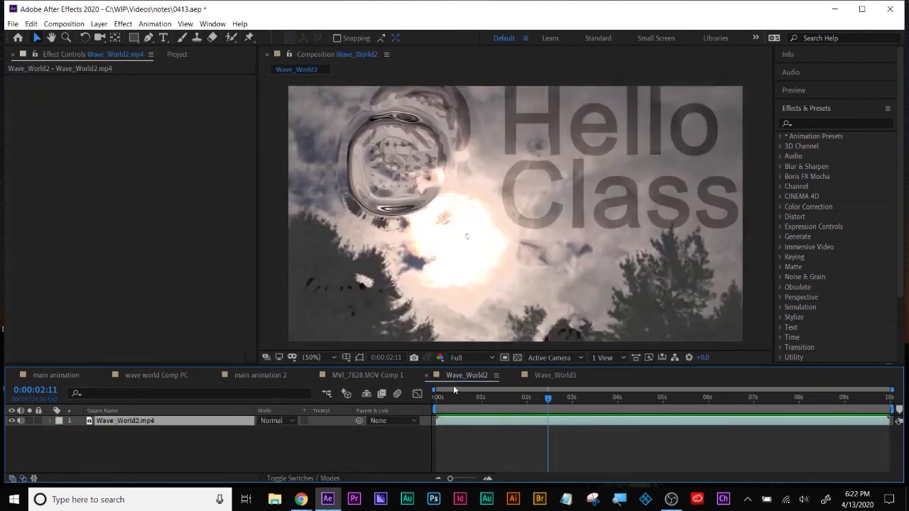
{"action": "left_click", "coordinate": [436, 399]}
{"action": "key", "text": "space"}
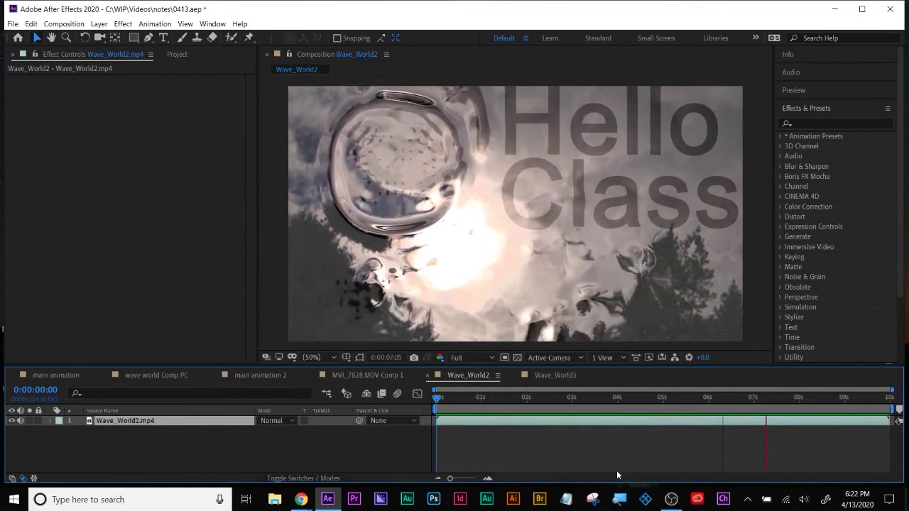
Step: Play the rendered video in the Wave_World3 composition, stop it, and return to the main animation composition
{"action": "left_click", "coordinate": [560, 375]}
{"action": "key", "text": "space"}
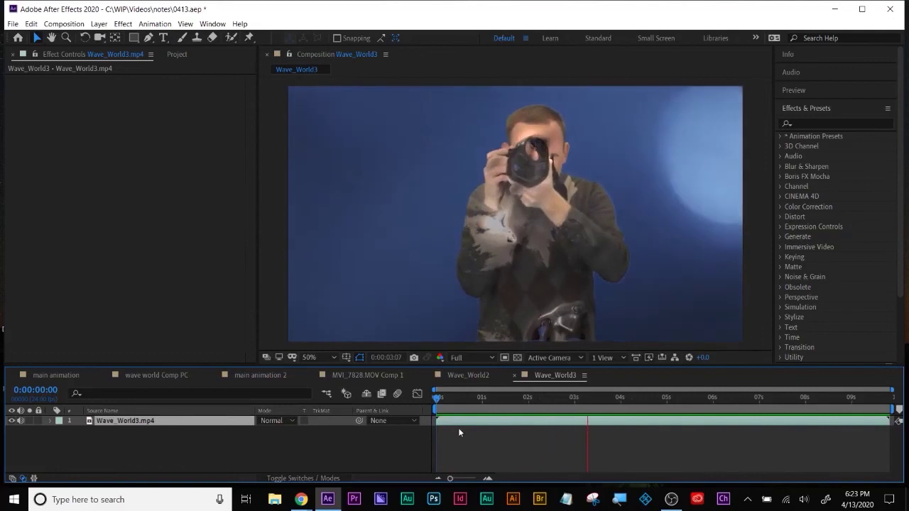
{"action": "key", "text": "space"}
{"action": "left_click", "coordinate": [73, 376]}
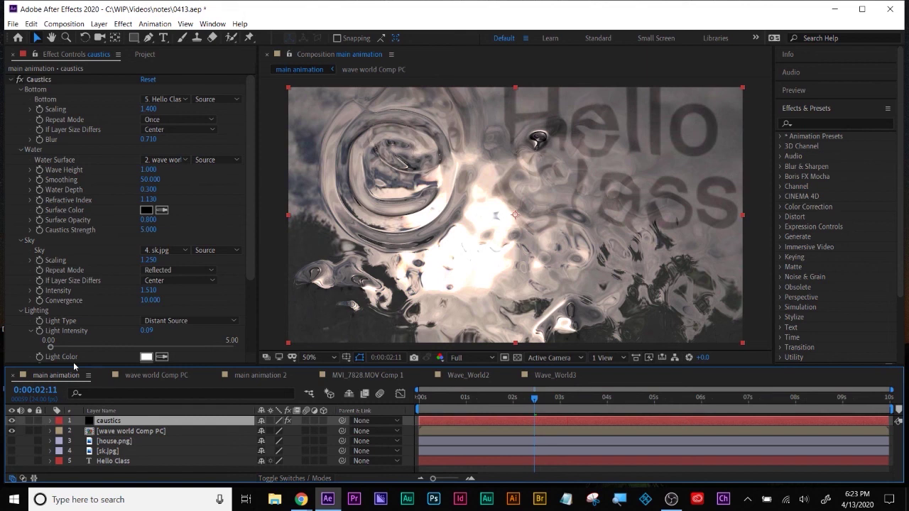
Step: Collapse the Caustics effect and check the DSCF1792.MOV and MVI_7828.MOV footage in the project
{"action": "left_click", "coordinate": [11, 80]}
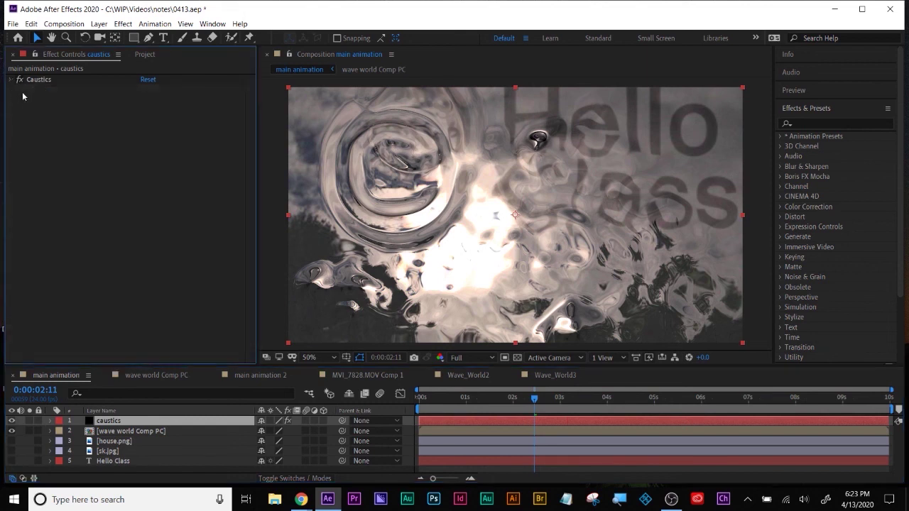
{"action": "left_click", "coordinate": [143, 55]}
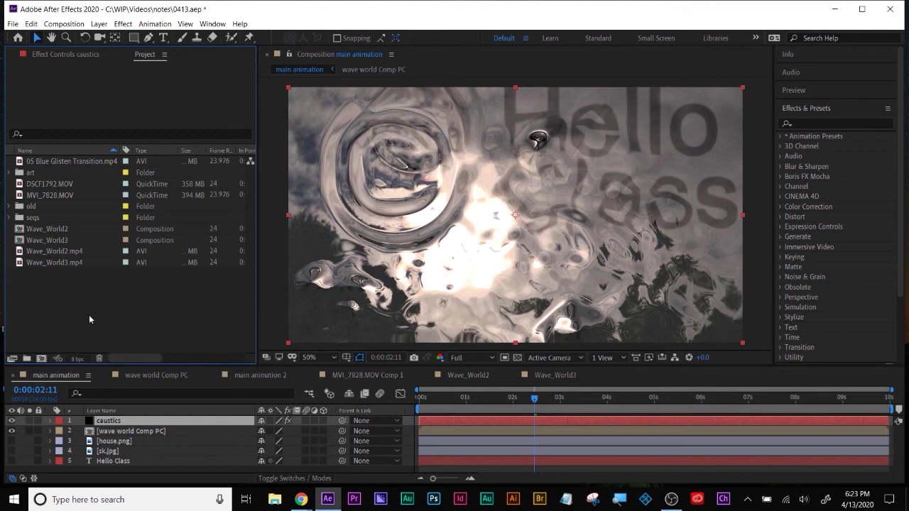
{"action": "left_click", "coordinate": [27, 186]}
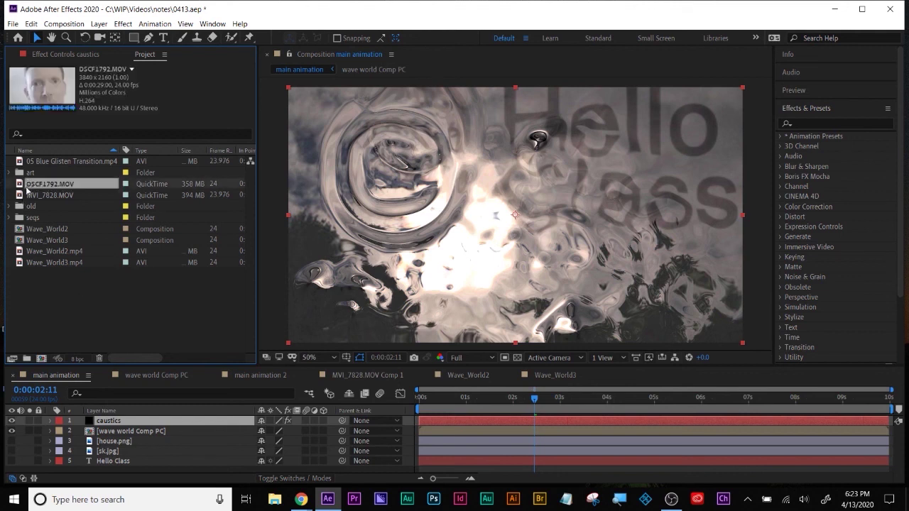
{"action": "left_click", "coordinate": [32, 196]}
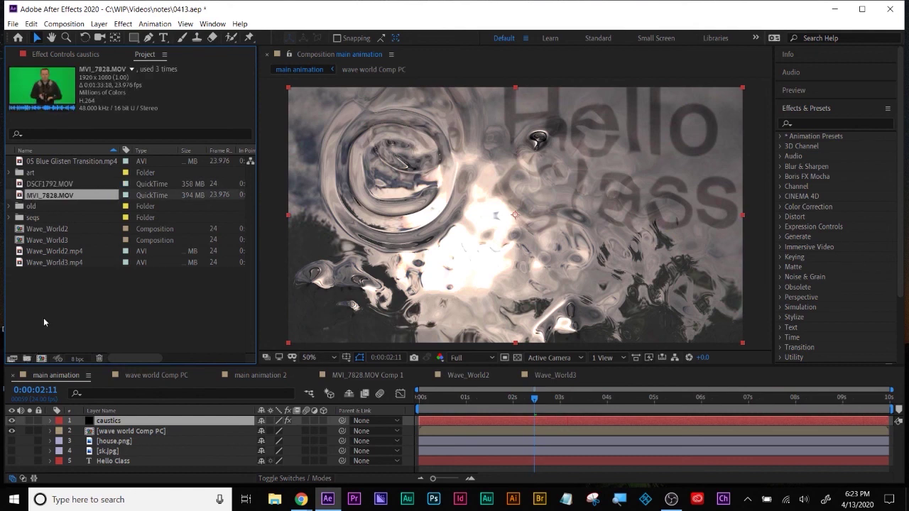
Step: Switch to Chrome, examine the course files in Week11_GreenSCreen_Camera_Footage, and return to After Effects
{"action": "left_click", "coordinate": [301, 500]}
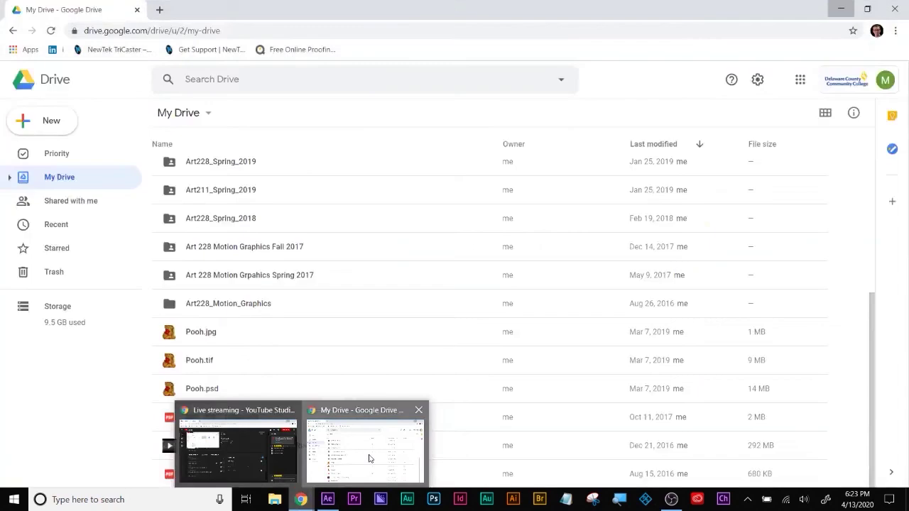
{"action": "left_click", "coordinate": [366, 449]}
{"action": "left_click", "coordinate": [424, 307]}
{"action": "scroll", "coordinate": [490, 240], "scroll_direction": "down", "scroll_amount": 3}
{"action": "scroll", "coordinate": [487, 243], "scroll_direction": "up", "scroll_amount": 3}
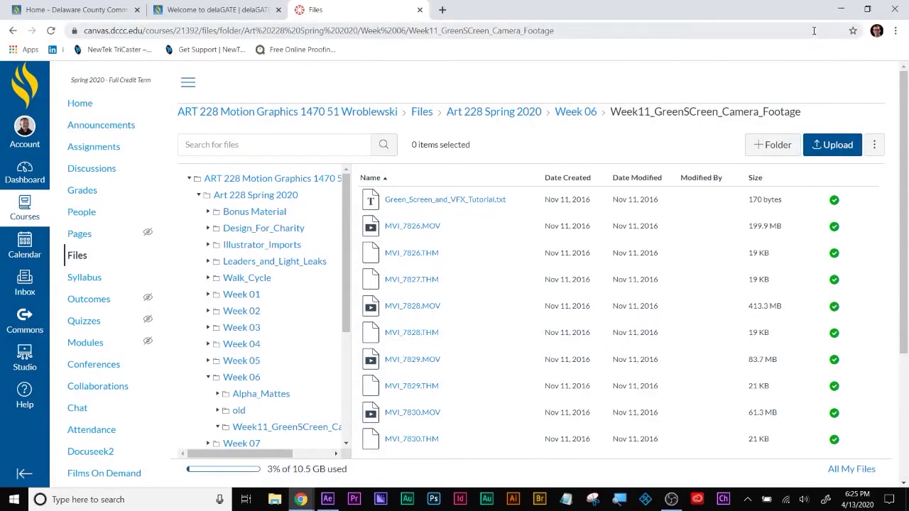
{"action": "left_click", "coordinate": [841, 9]}
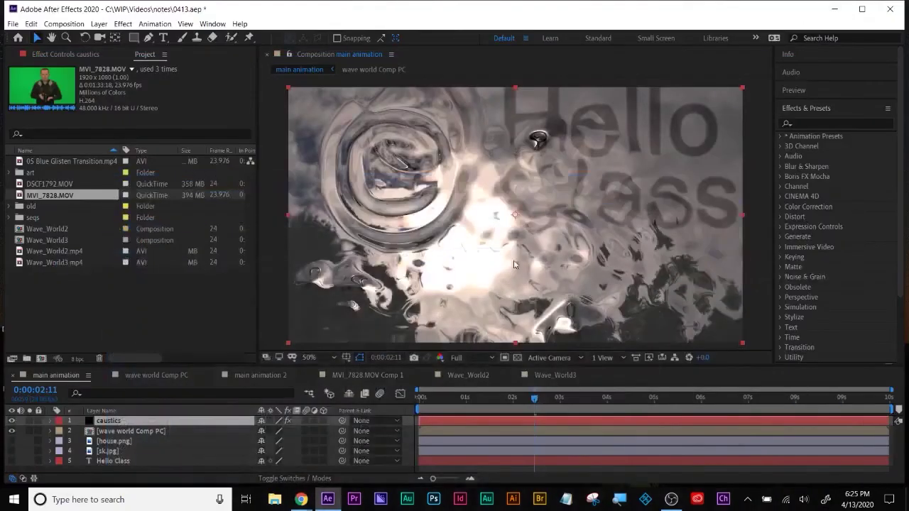
Step: Create a new composition from the MVI_7828.MOV green-screen footage
{"action": "left_click", "coordinate": [52, 299]}
{"action": "left_click", "coordinate": [43, 195]}
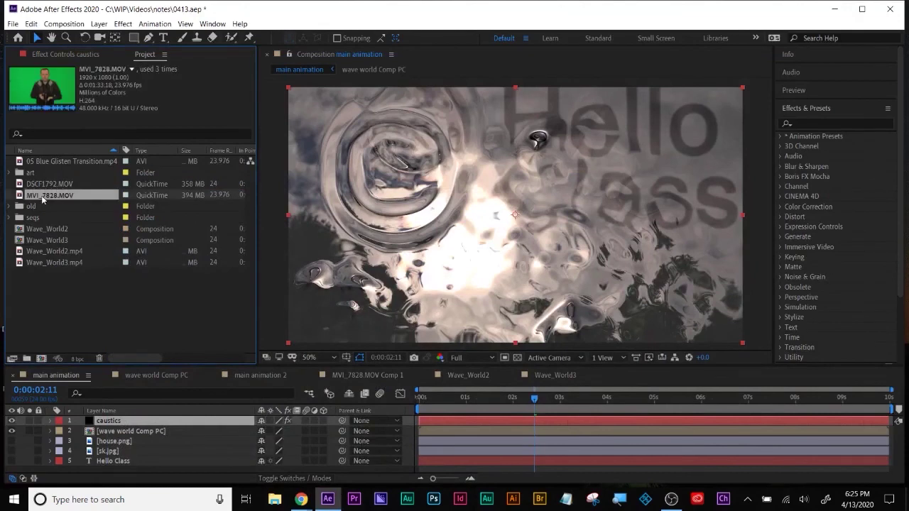
{"action": "left_click", "coordinate": [40, 364]}
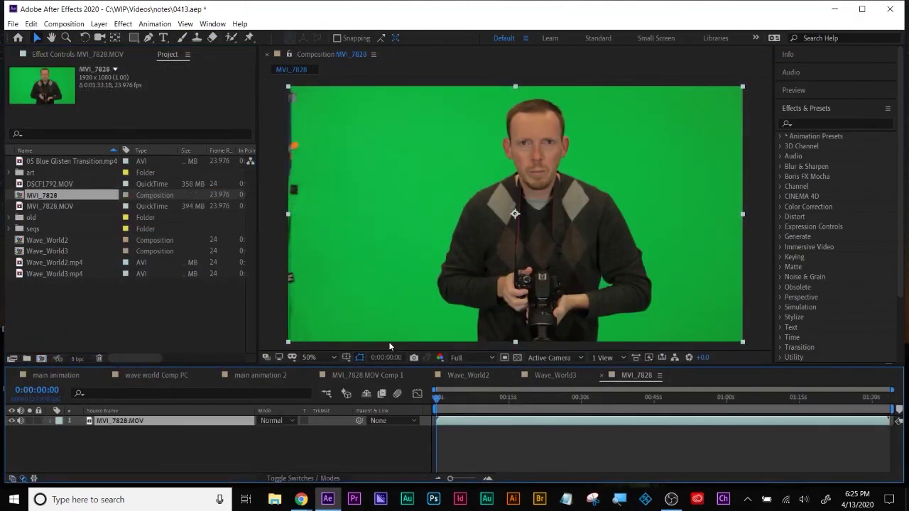
Step: Scrub through the MVI_7828 footage and magnify the hand holding the camera to inspect possible tracking details
{"action": "left_click_drag", "start_coordinate": [459, 399], "coordinate": [892, 417]}
{"action": "key", "text": "Home"}
{"action": "left_click_drag", "start_coordinate": [442, 396], "coordinate": [446, 399]}
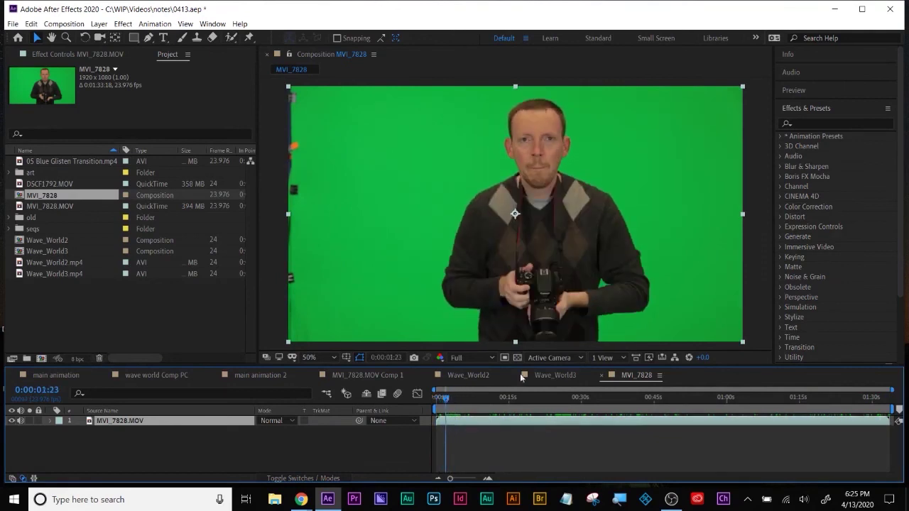
{"action": "left_click_drag", "start_coordinate": [446, 399], "coordinate": [435, 400]}
{"action": "key", "text": "period"}
{"action": "key", "text": "period"}
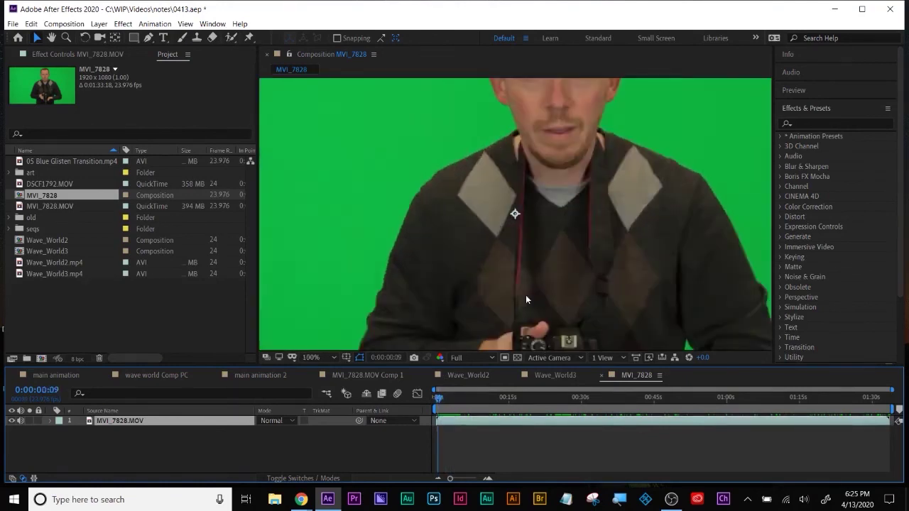
{"action": "scroll", "coordinate": [569, 248], "scroll_direction": "down", "scroll_amount": 10}
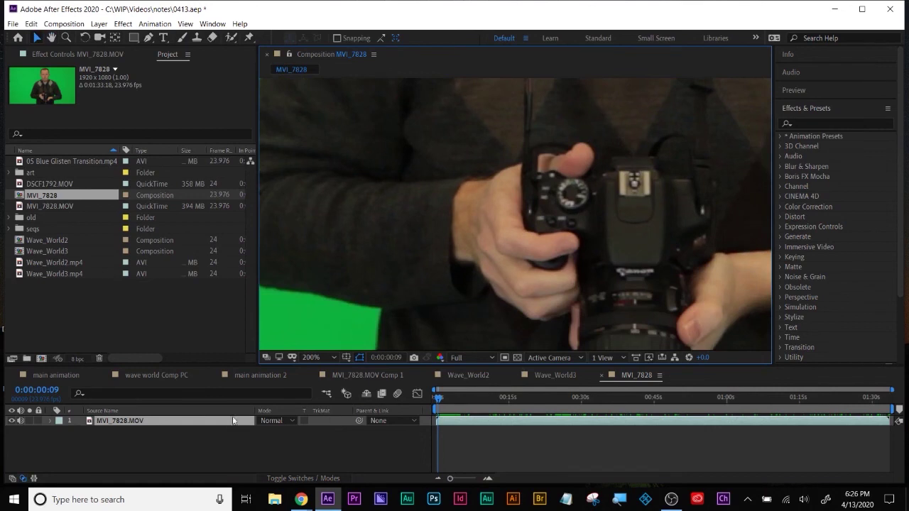
Step: Add a null object to the MVI_7828 composition
{"action": "right_click", "coordinate": [134, 450]}
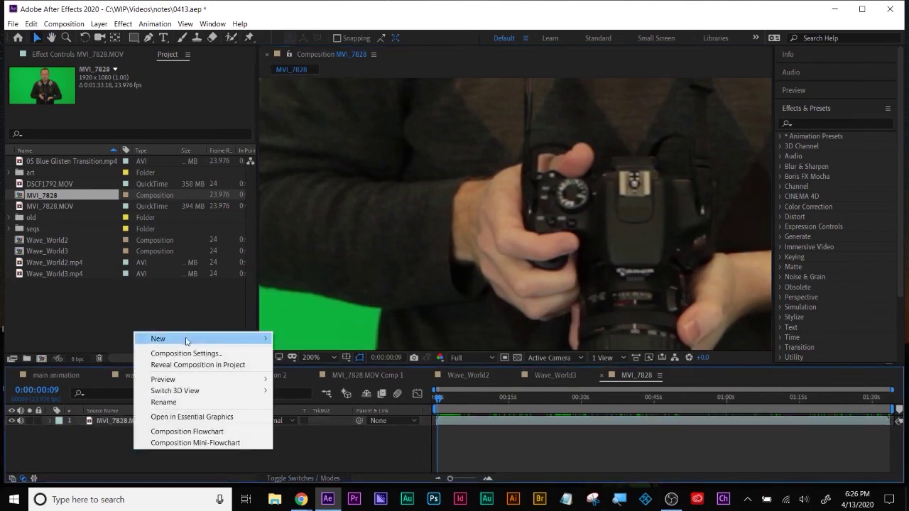
{"action": "mouse_move", "coordinate": [186, 342]}
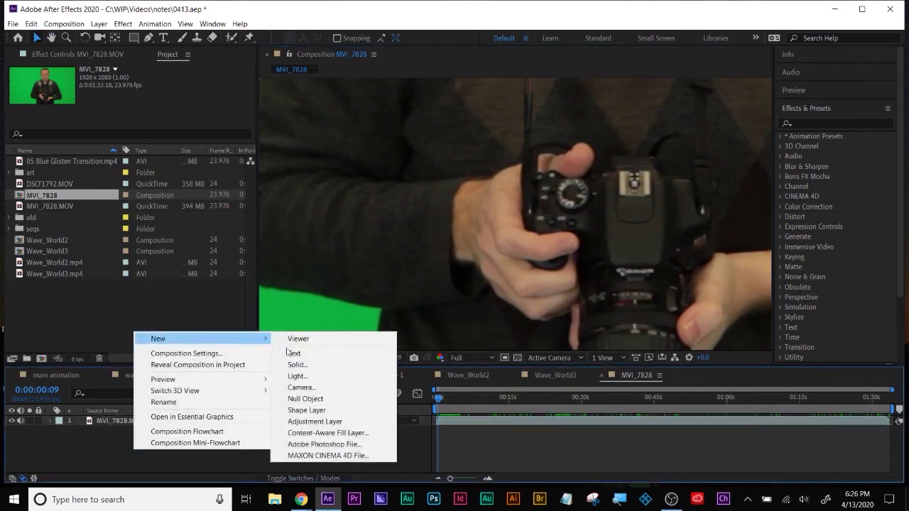
{"action": "left_click", "coordinate": [323, 402]}
Step: Review the commands for creating new layers, including the one for a null object
{"action": "left_click", "coordinate": [98, 24]}
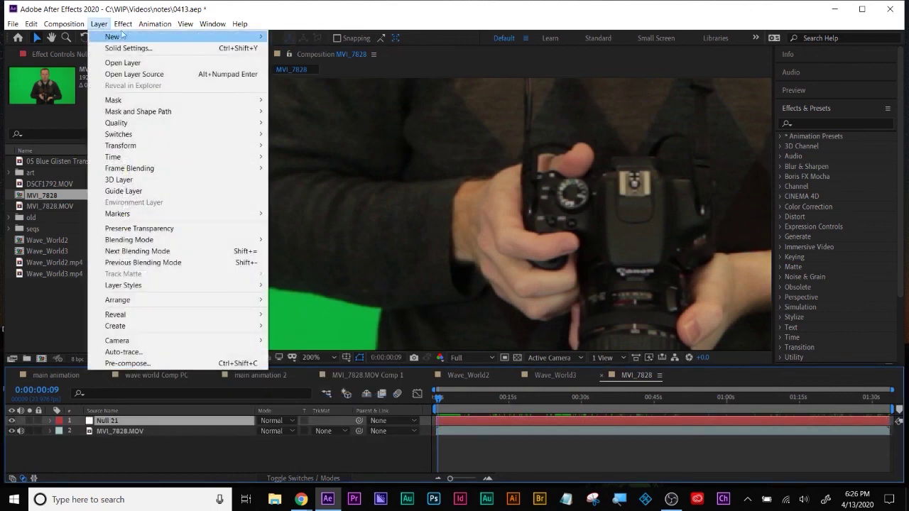
{"action": "mouse_move", "coordinate": [210, 24]}
{"action": "key", "text": "Escape"}
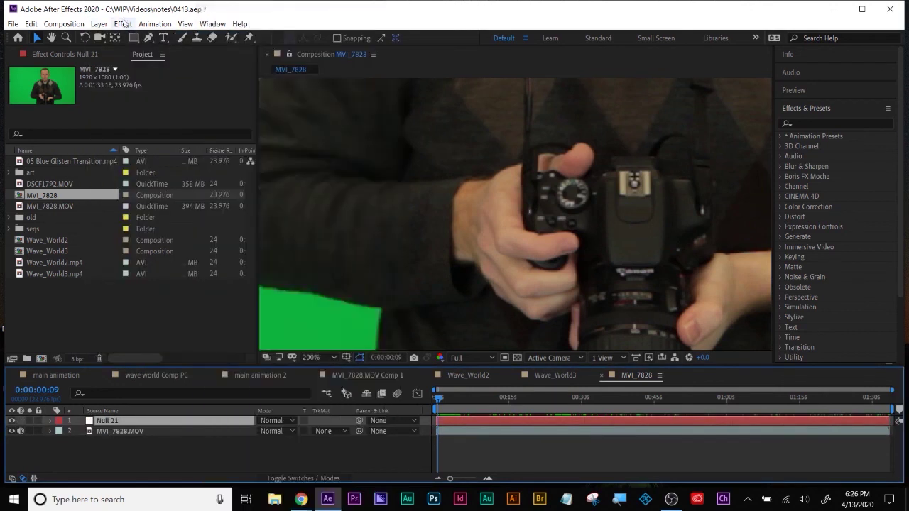
{"action": "left_click", "coordinate": [99, 24]}
{"action": "mouse_move", "coordinate": [113, 36]}
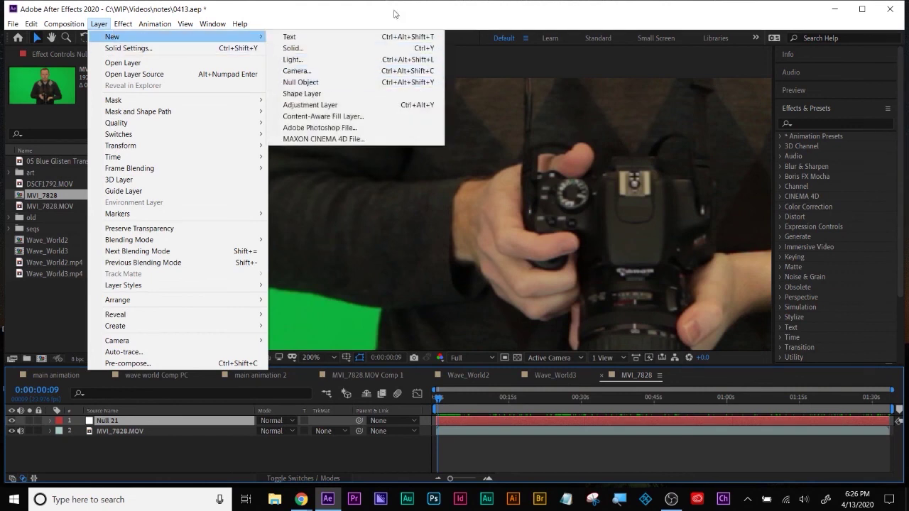
{"action": "left_click", "coordinate": [194, 376]}
{"action": "left_click", "coordinate": [108, 446]}
Step: Open the MVI_7828.MOV layer in its own layer viewer and widen that viewer
{"action": "left_click", "coordinate": [116, 430]}
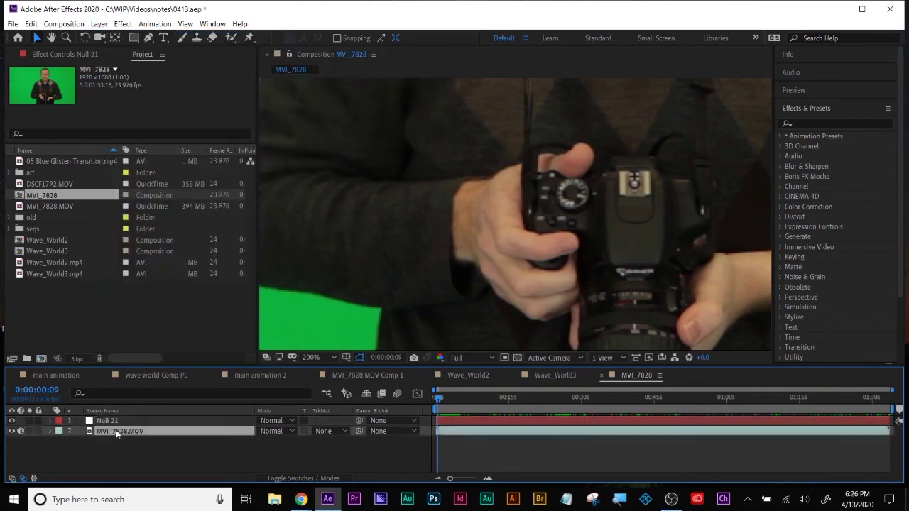
{"action": "double_click", "coordinate": [154, 434]}
{"action": "left_click_drag", "start_coordinate": [304, 226], "coordinate": [639, 224]}
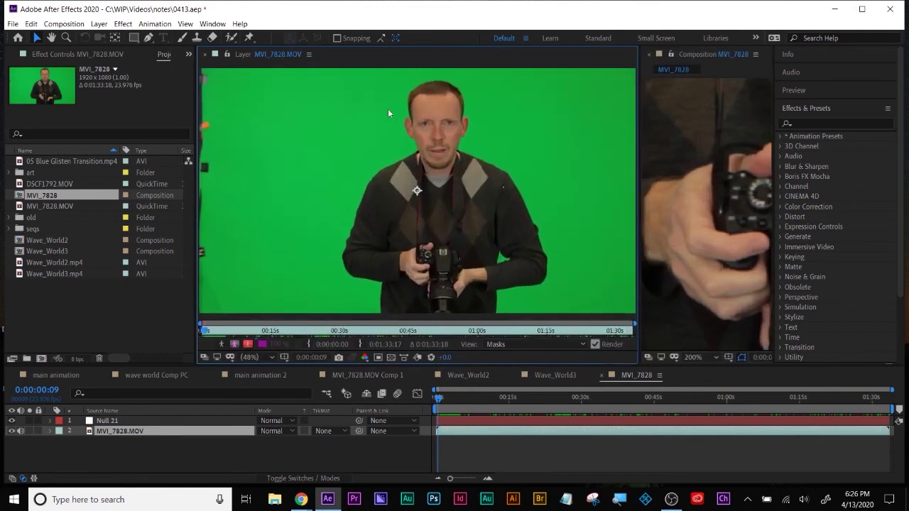
Step: Show the Tracker controls and start Track Motion on the MVI_7828.MOV layer
{"action": "left_click", "coordinate": [151, 24]}
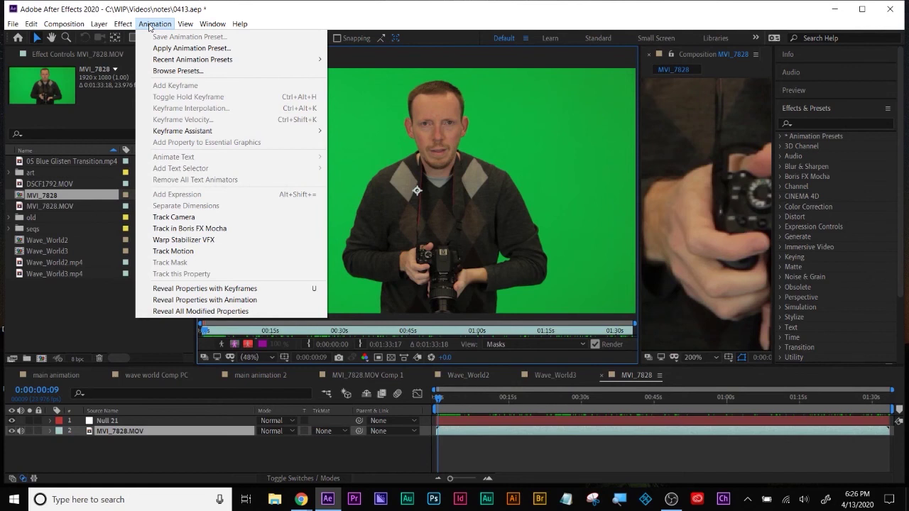
{"action": "mouse_move", "coordinate": [185, 25]}
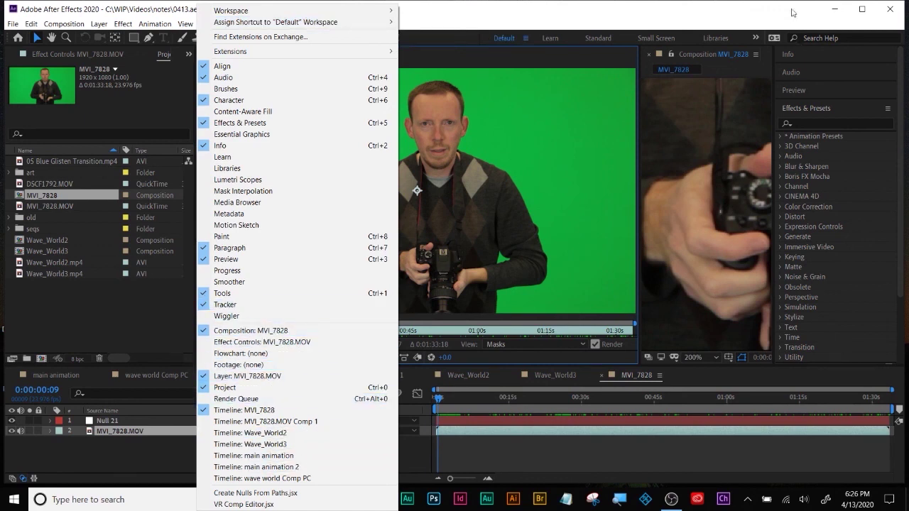
{"action": "left_click", "coordinate": [802, 74]}
{"action": "left_click", "coordinate": [812, 107]}
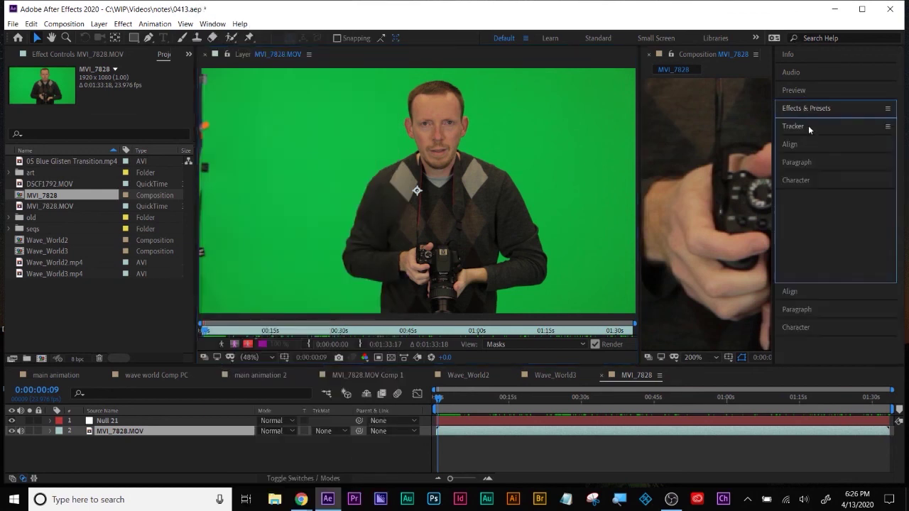
{"action": "left_click", "coordinate": [809, 127]}
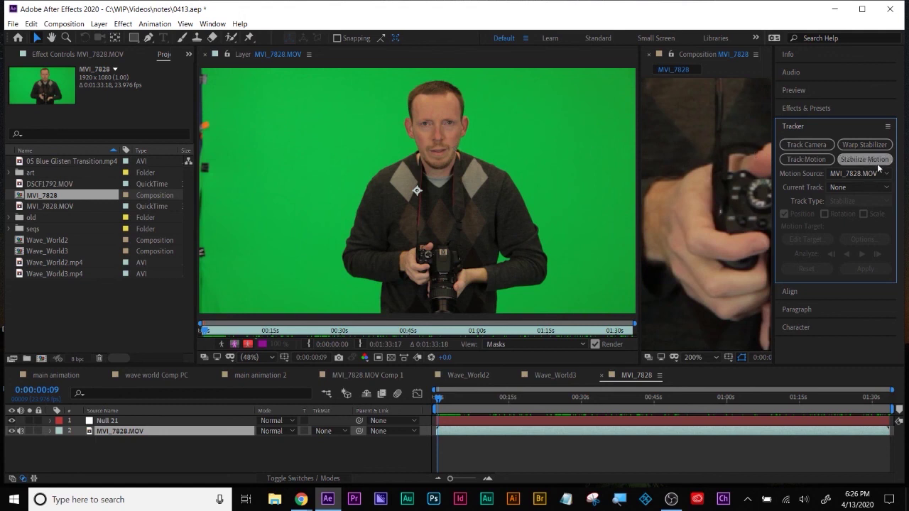
{"action": "left_click", "coordinate": [814, 158]}
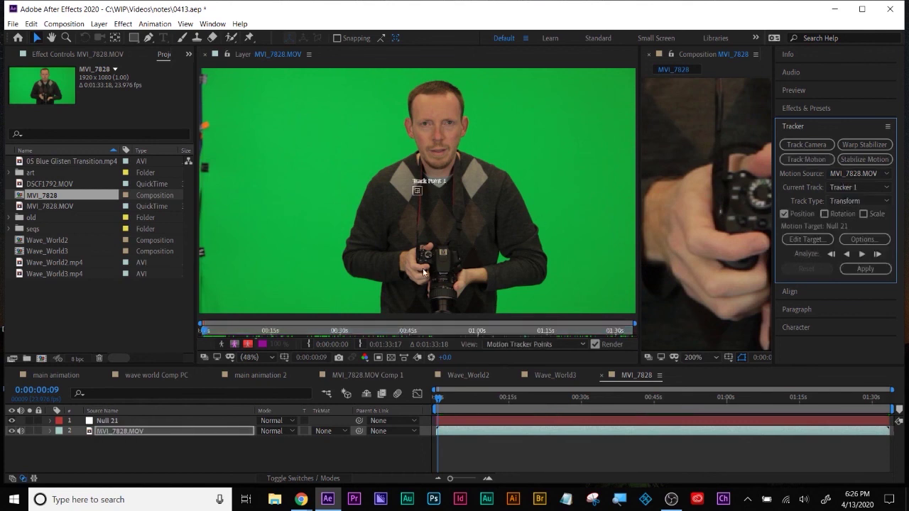
Step: Move Track Point 1 from the sweater onto the fingertip of the hand gripping the camera
{"action": "left_click_drag", "start_coordinate": [418, 197], "coordinate": [420, 201]}
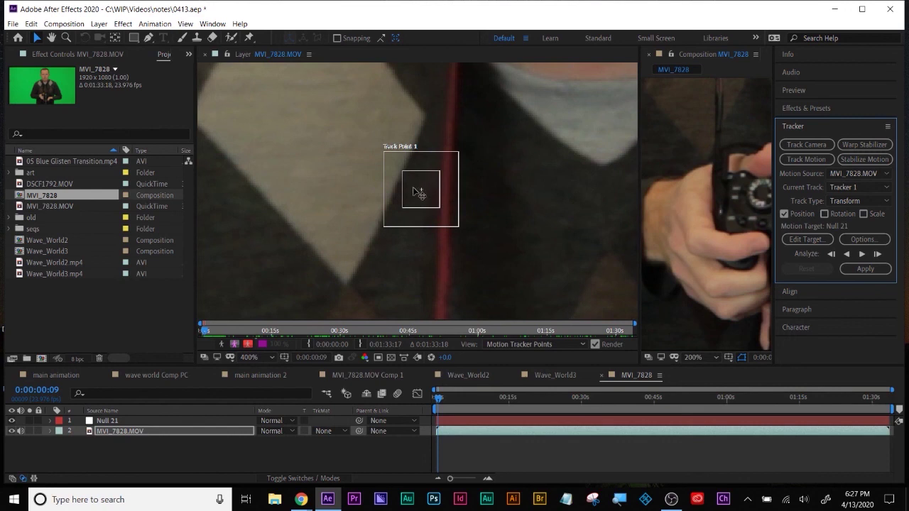
{"action": "left_click_drag", "start_coordinate": [425, 190], "coordinate": [471, 246]}
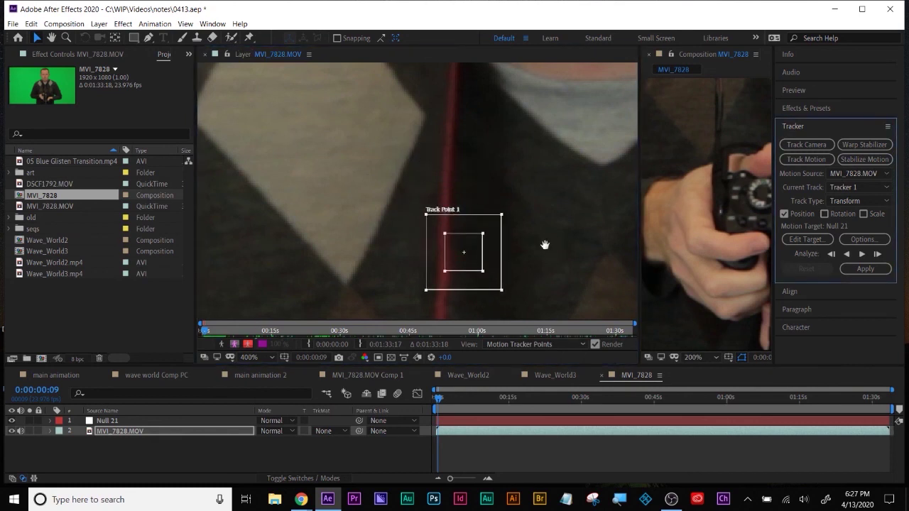
{"action": "scroll", "coordinate": [555, 242], "scroll_direction": "down", "scroll_amount": 1}
{"action": "scroll", "coordinate": [541, 167], "scroll_direction": "down", "scroll_amount": 5}
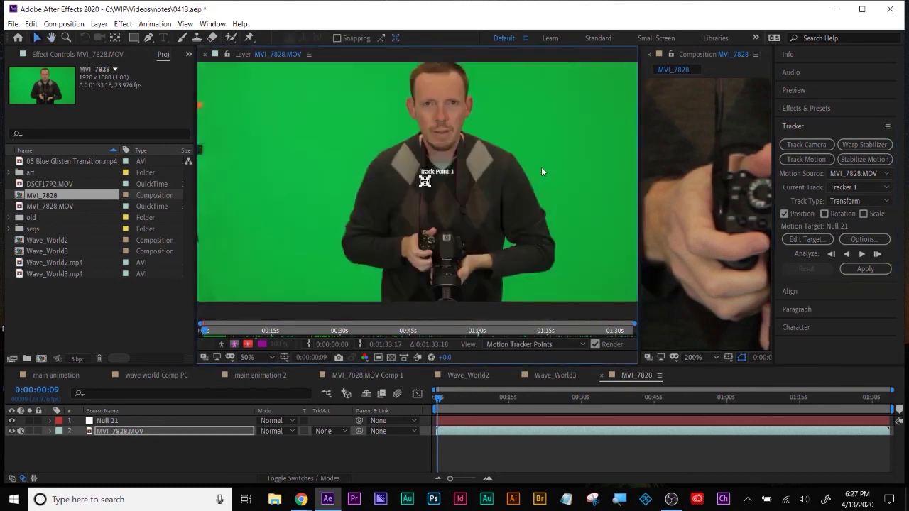
{"action": "scroll", "coordinate": [462, 177], "scroll_direction": "up", "scroll_amount": 5}
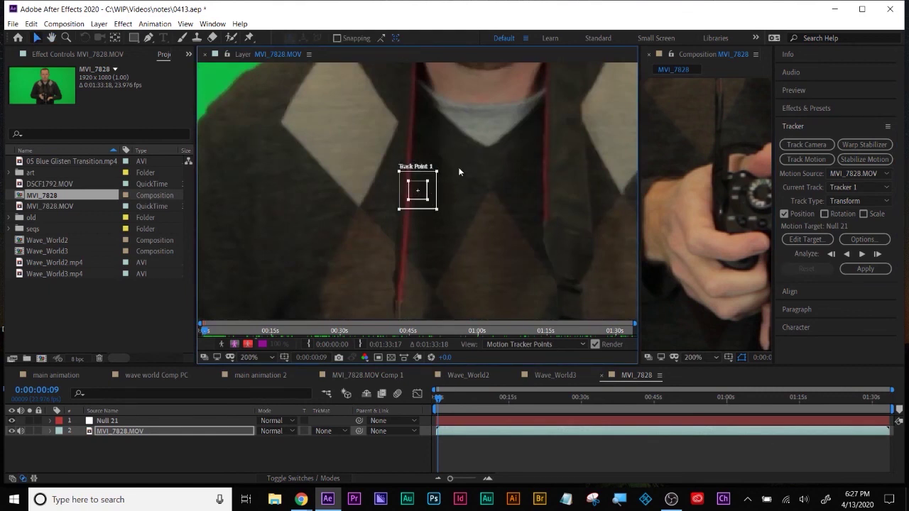
{"action": "left_click_drag", "start_coordinate": [422, 194], "coordinate": [428, 266]}
{"action": "left_click_drag", "start_coordinate": [502, 270], "coordinate": [507, 95]}
{"action": "left_click_drag", "start_coordinate": [436, 90], "coordinate": [439, 303]}
{"action": "left_click_drag", "start_coordinate": [439, 303], "coordinate": [459, 146]}
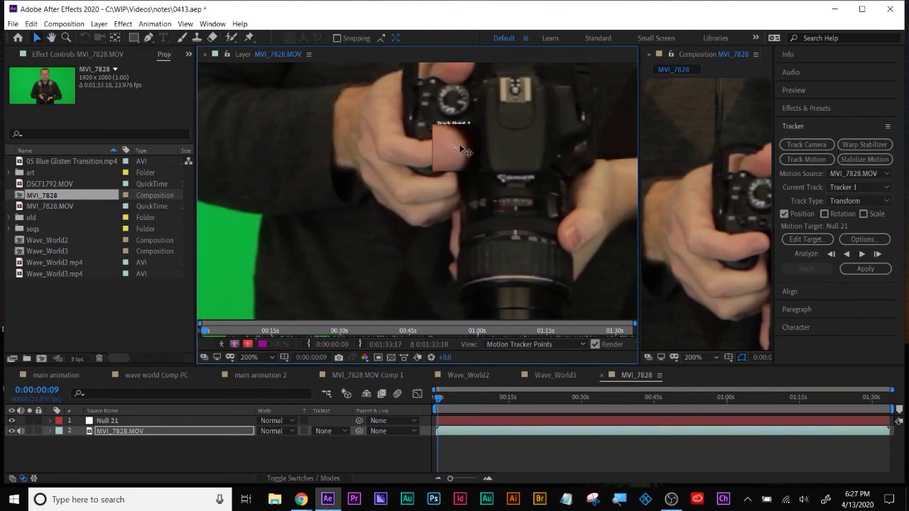
{"action": "scroll", "coordinate": [475, 173], "scroll_direction": "up", "scroll_amount": 1}
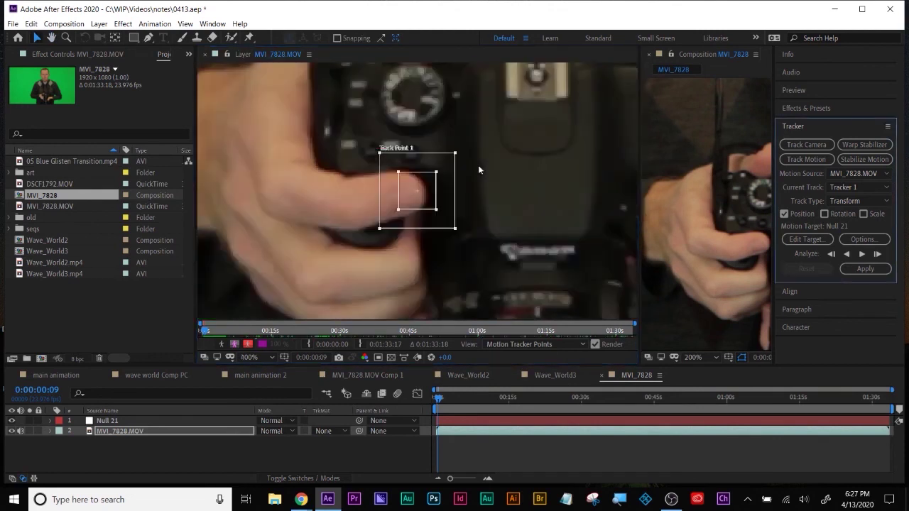
Step: Return to the first frame, then widen the layer viewer and fit the whole footage frame in it
{"action": "mouse_move", "coordinate": [443, 410]}
{"action": "left_mouse_down"}
{"action": "mouse_move", "coordinate": [450, 404]}
{"action": "mouse_move", "coordinate": [435, 398]}
{"action": "left_mouse_up"}
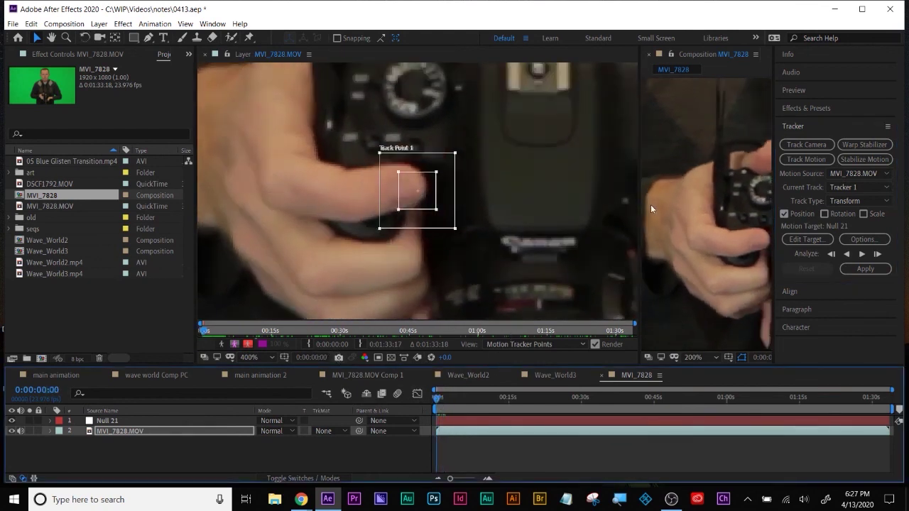
{"action": "left_click_drag", "start_coordinate": [640, 198], "coordinate": [708, 198]}
{"action": "left_click", "coordinate": [250, 358]}
{"action": "left_click", "coordinate": [258, 156]}
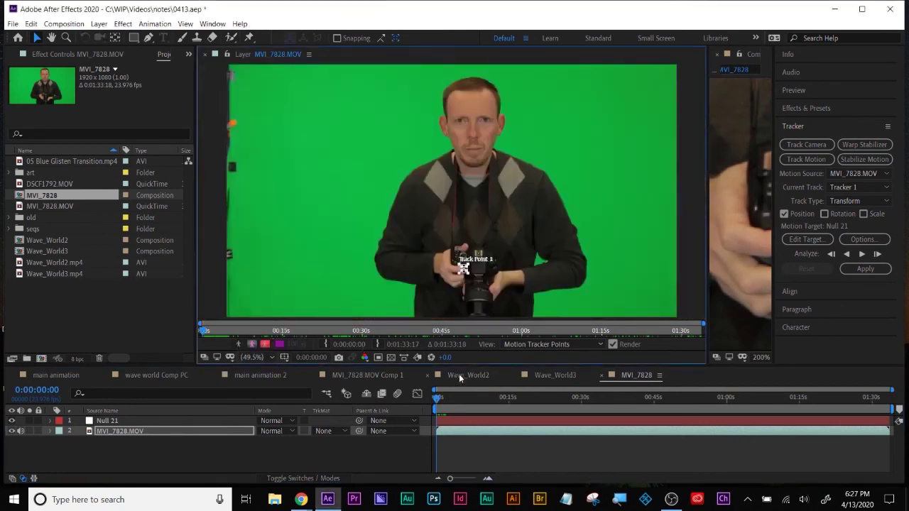
{"action": "left_click", "coordinate": [489, 460]}
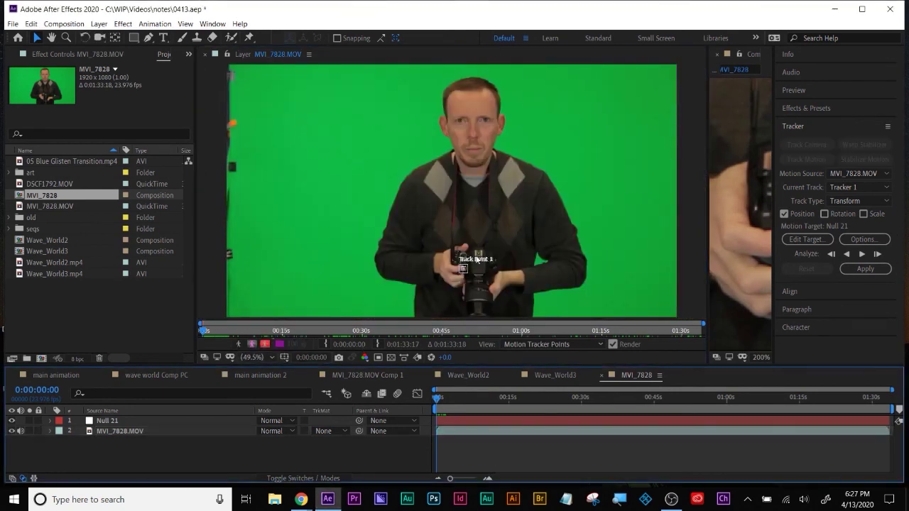
Step: Reposition Track Point 1 so its centre sits on the outer edge of the fingertip gripping the camera
{"action": "scroll", "coordinate": [467, 280], "scroll_direction": "up", "scroll_amount": 4}
{"action": "scroll", "coordinate": [467, 280], "scroll_direction": "down", "scroll_amount": 2}
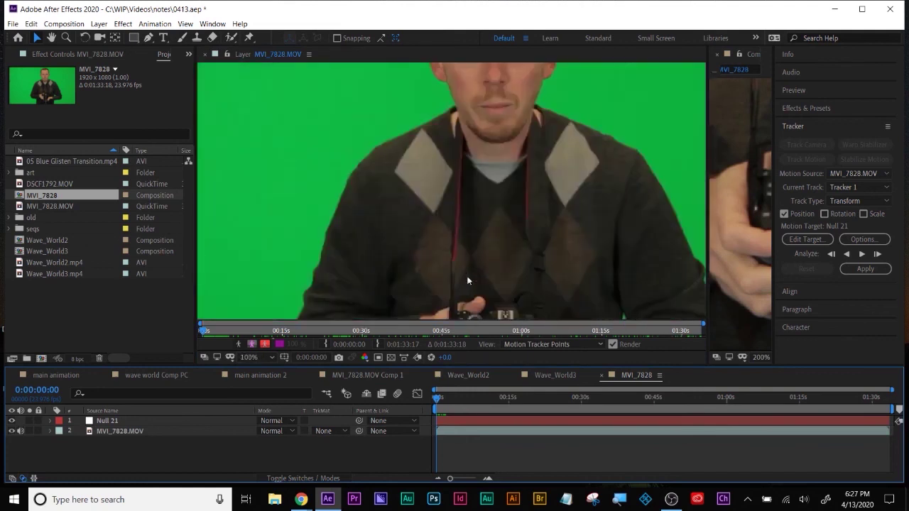
{"action": "scroll", "coordinate": [478, 279], "scroll_direction": "up", "scroll_amount": 6}
{"action": "left_click_drag", "start_coordinate": [485, 307], "coordinate": [426, 78]}
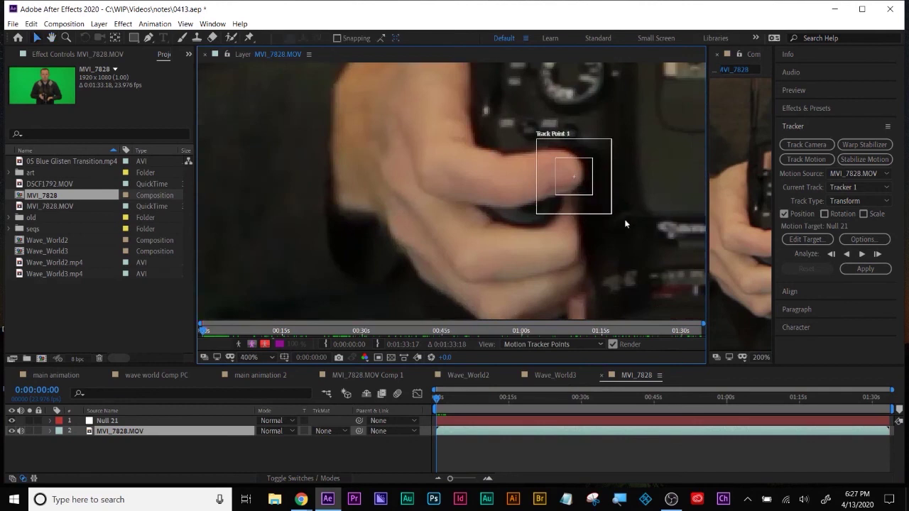
{"action": "left_click_drag", "start_coordinate": [585, 180], "coordinate": [592, 178]}
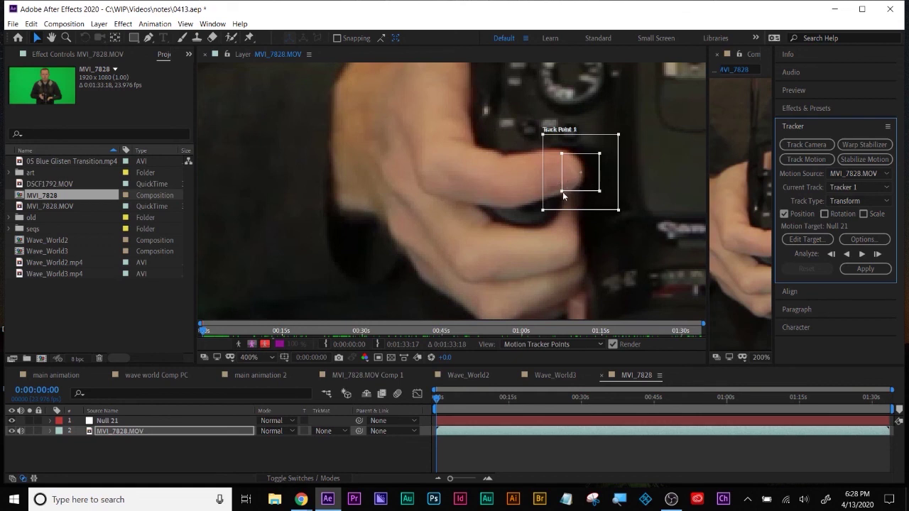
{"action": "left_click_drag", "start_coordinate": [571, 198], "coordinate": [609, 193]}
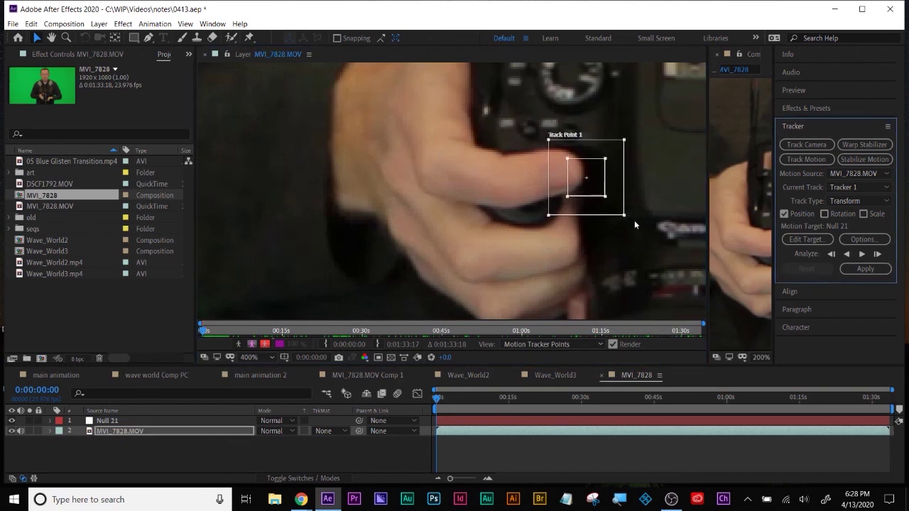
Step: Enlarge Track Point 1's feature region and search region around the fingertip, keeping a moderate margin between them
{"action": "left_click_drag", "start_coordinate": [626, 217], "coordinate": [665, 249]}
{"action": "mouse_move", "coordinate": [606, 197]}
{"action": "left_mouse_down"}
{"action": "mouse_move", "coordinate": [625, 213]}
{"action": "mouse_move", "coordinate": [618, 210]}
{"action": "left_mouse_up"}
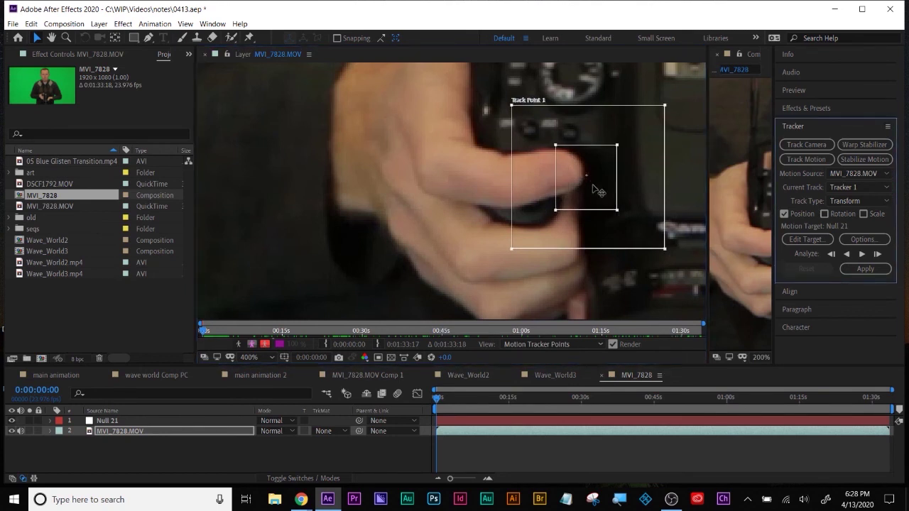
{"action": "left_click_drag", "start_coordinate": [597, 190], "coordinate": [609, 205]}
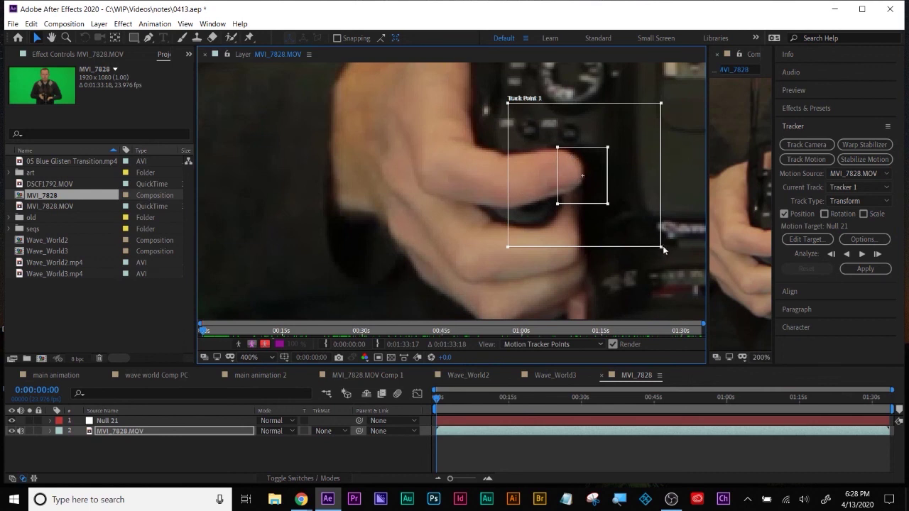
{"action": "left_click_drag", "start_coordinate": [663, 247], "coordinate": [639, 229]}
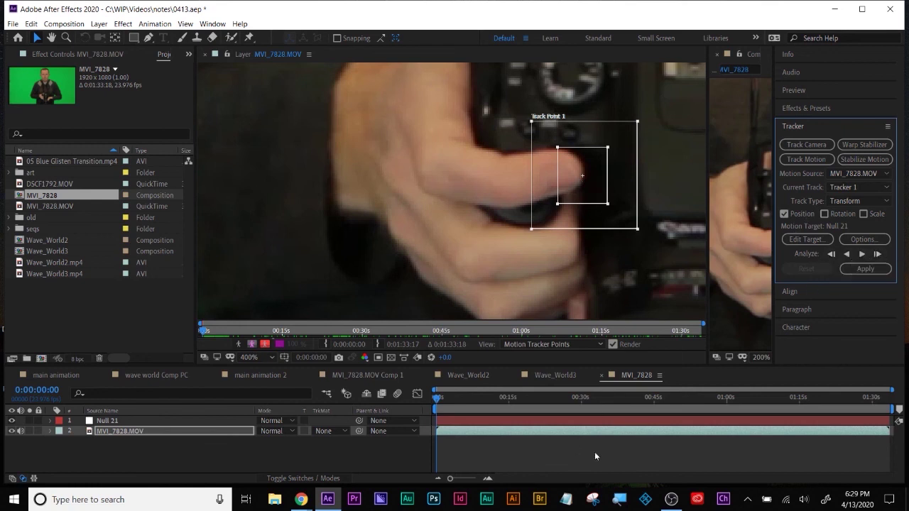
Step: Analyze the position track forward from the first frame, using Magnifier for a closer look at the Tracker controls and closing it again
{"action": "left_click", "coordinate": [619, 501]}
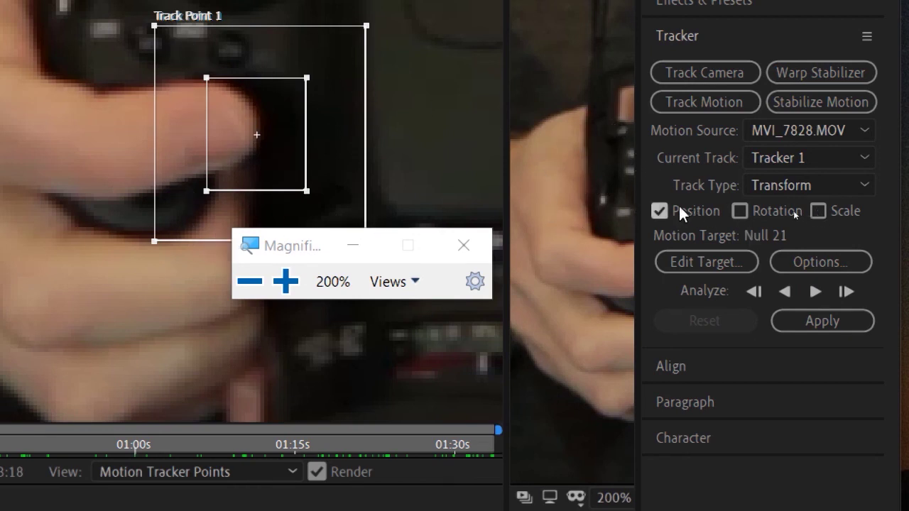
{"action": "left_click", "coordinate": [816, 288]}
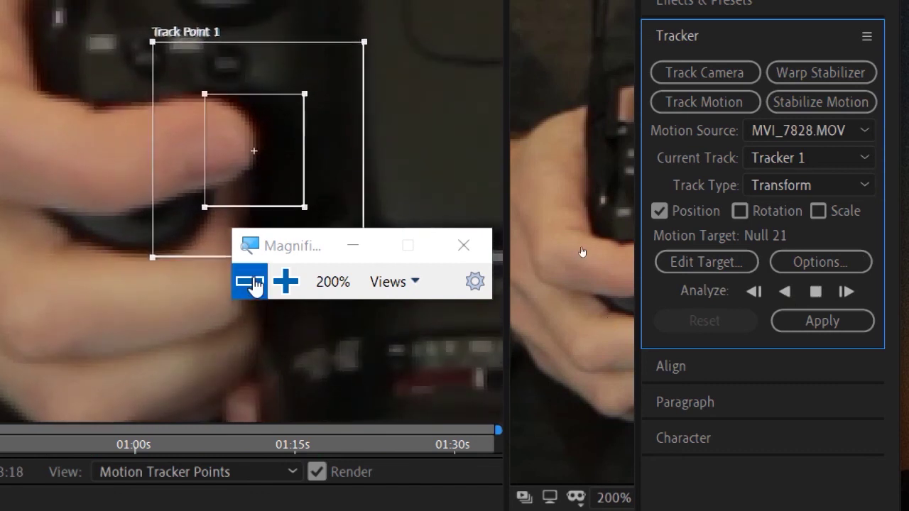
{"action": "left_click", "coordinate": [249, 282]}
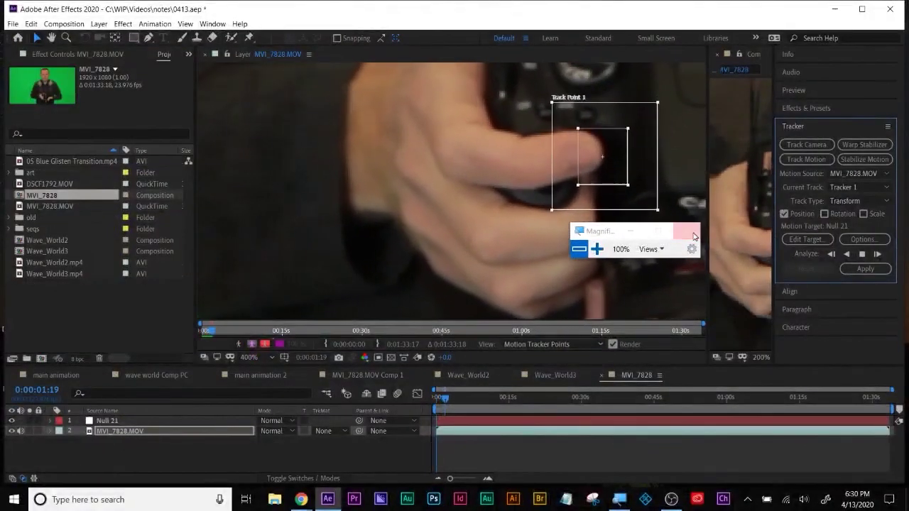
{"action": "left_click", "coordinate": [686, 231]}
{"action": "scroll", "coordinate": [620, 204], "scroll_direction": "up", "scroll_amount": 1}
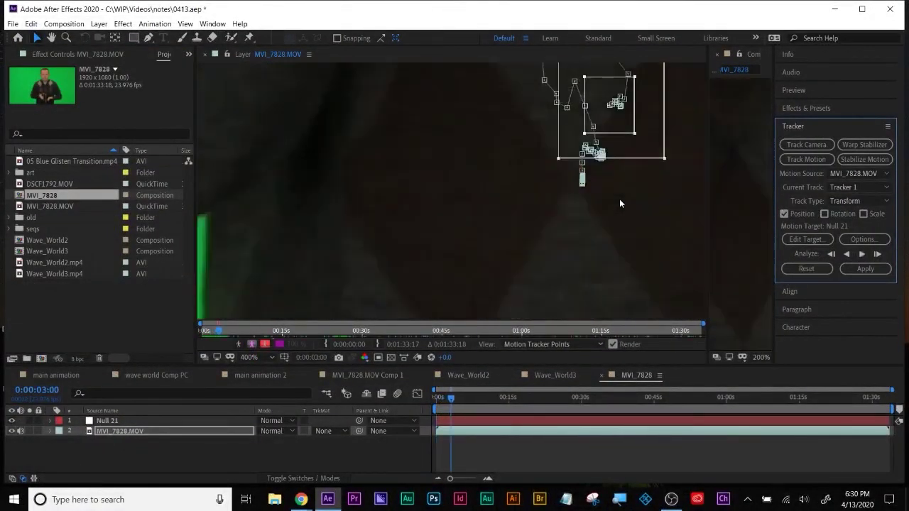
{"action": "scroll", "coordinate": [619, 204], "scroll_direction": "down", "scroll_amount": 4}
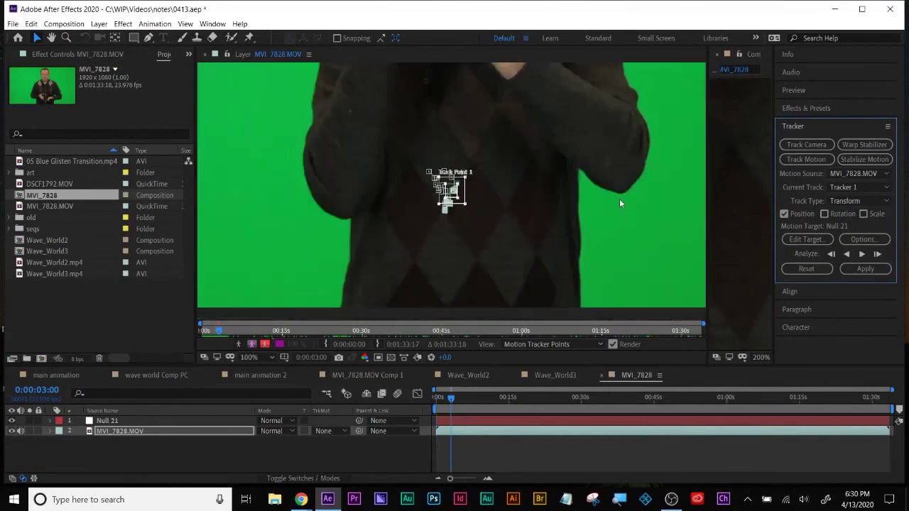
Step: Reveal the MVI_7828.MOV layer's Track Point 1 keyframes, enlarge the time scale and return to 0:00:02:00
{"action": "left_click", "coordinate": [477, 436]}
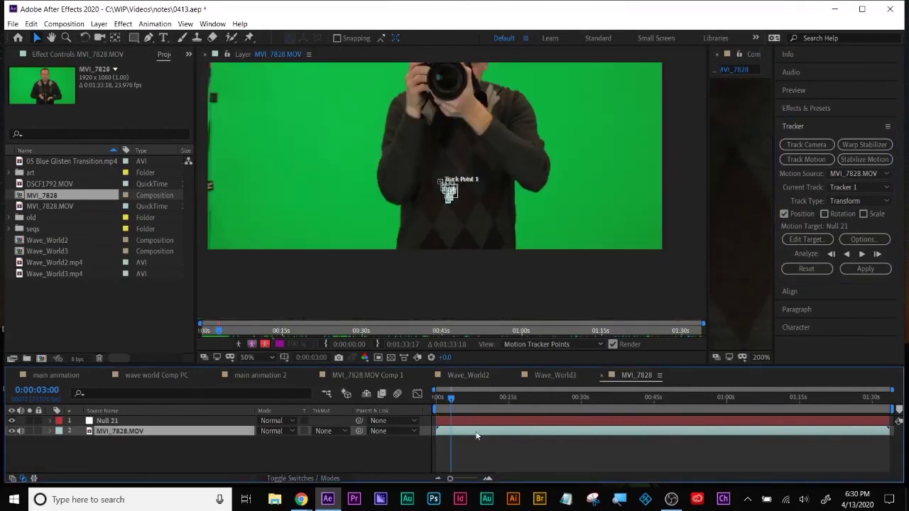
{"action": "key", "text": "u"}
{"action": "scroll", "coordinate": [469, 445], "scroll_direction": "down", "scroll_amount": 2}
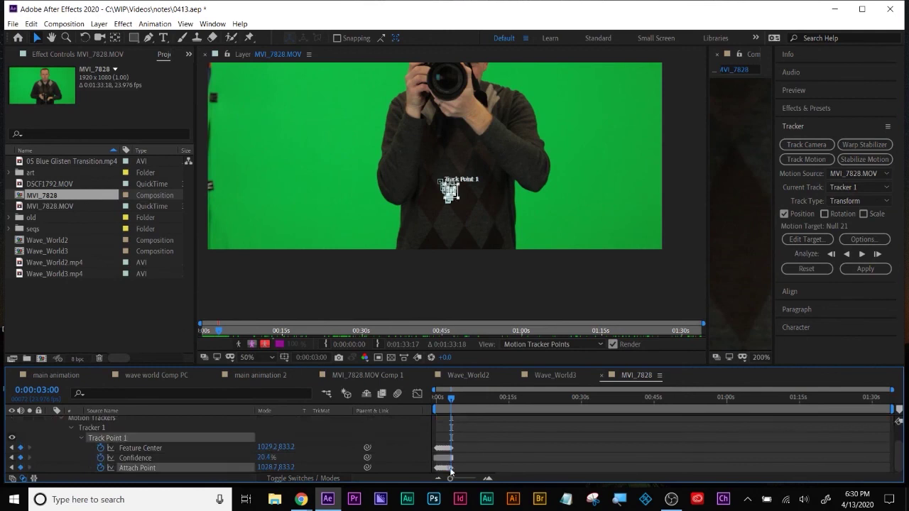
{"action": "left_click_drag", "start_coordinate": [449, 478], "coordinate": [476, 481]}
{"action": "key", "text": "minus"}
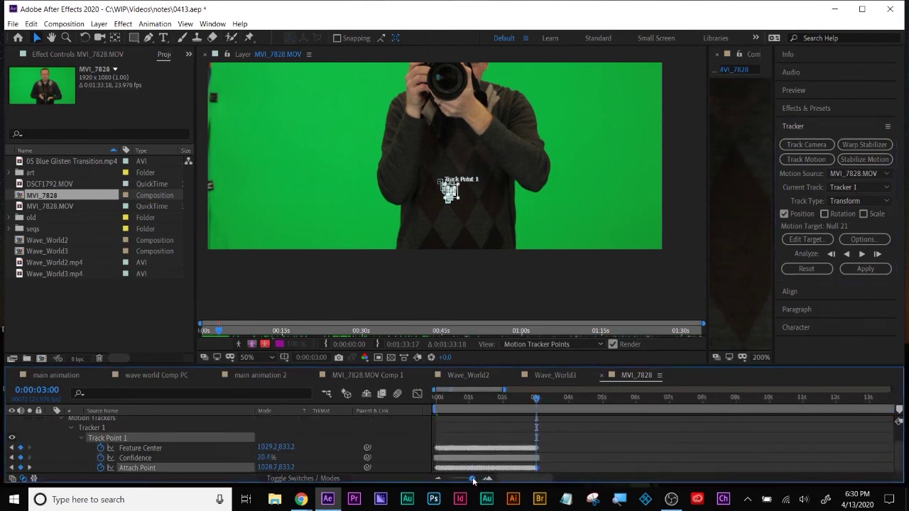
{"action": "left_click_drag", "start_coordinate": [577, 400], "coordinate": [504, 407]}
{"action": "scroll", "coordinate": [470, 197], "scroll_direction": "up", "scroll_amount": 6}
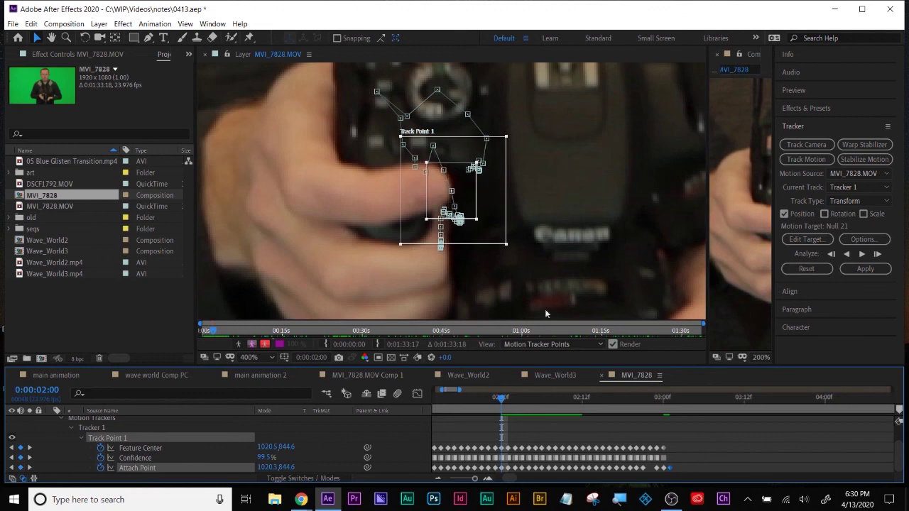
Step: Delete all Track Point 1 keyframes after 0:00:02:01 for Feature Center, Confidence and Attach Point
{"action": "left_click_drag", "start_coordinate": [502, 401], "coordinate": [499, 403]}
{"action": "left_click_drag", "start_coordinate": [690, 436], "coordinate": [523, 481]}
{"action": "key", "text": "Delete"}
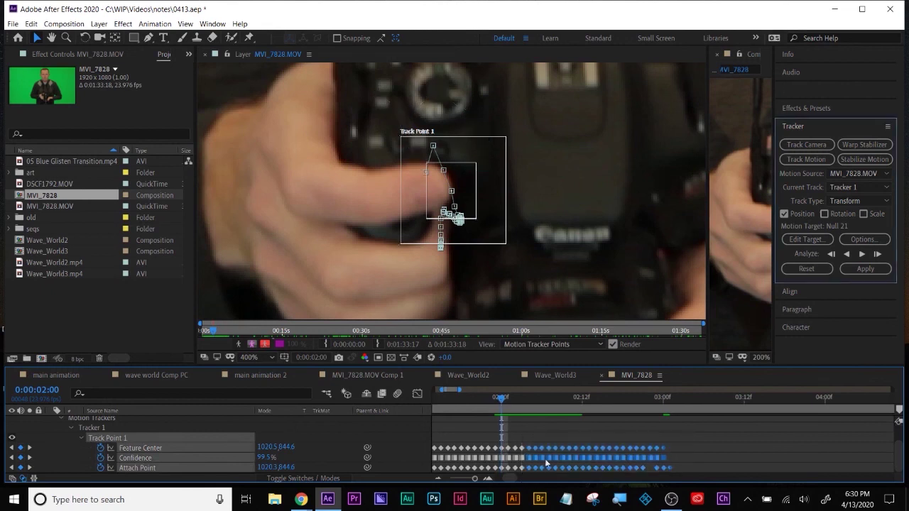
{"action": "left_click_drag", "start_coordinate": [547, 440], "coordinate": [512, 468]}
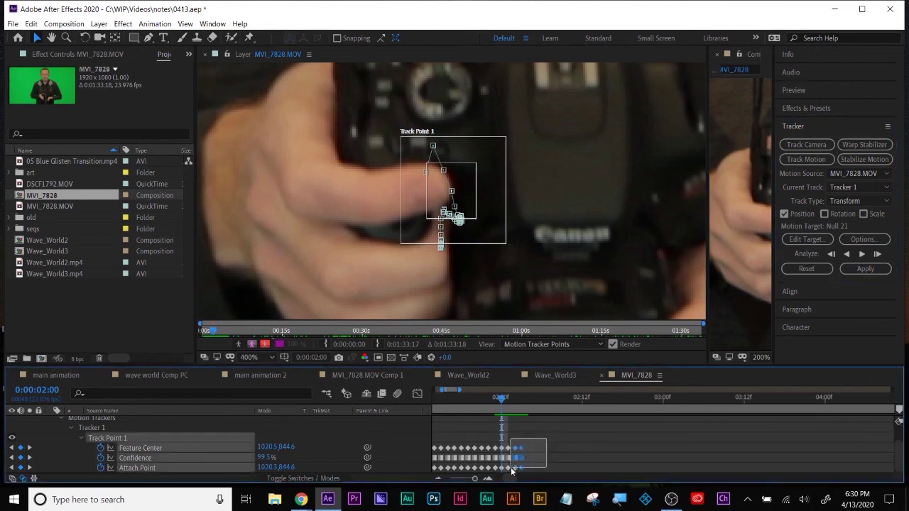
{"action": "key", "text": "Delete"}
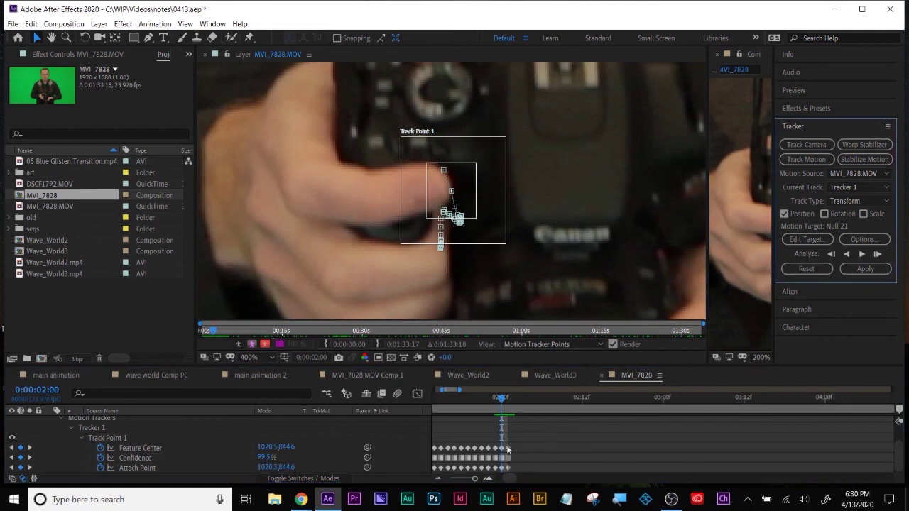
Step: Nudge Track Point 1 back onto the fingertip at 0:00:02:00 and at the next keyframe, 0:00:02:01
{"action": "left_click_drag", "start_coordinate": [479, 191], "coordinate": [479, 186]}
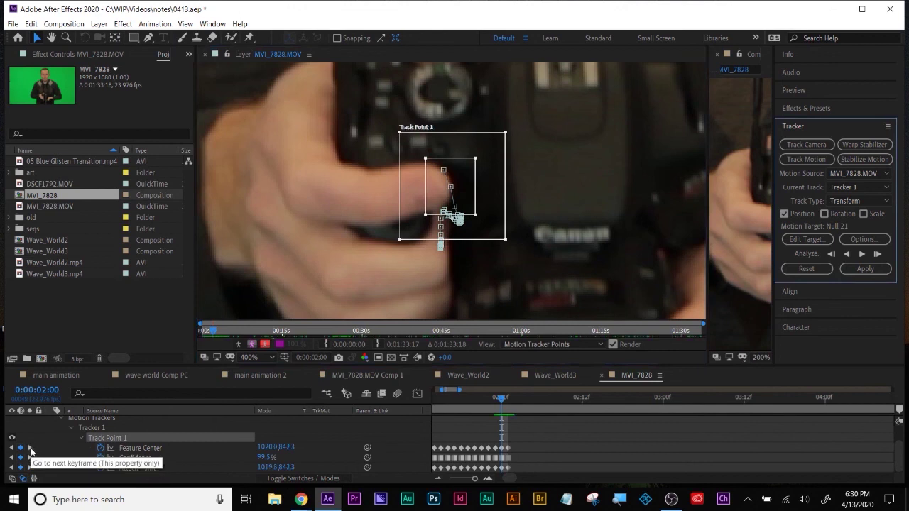
{"action": "left_click", "coordinate": [30, 468]}
{"action": "left_click_drag", "start_coordinate": [474, 181], "coordinate": [473, 174]}
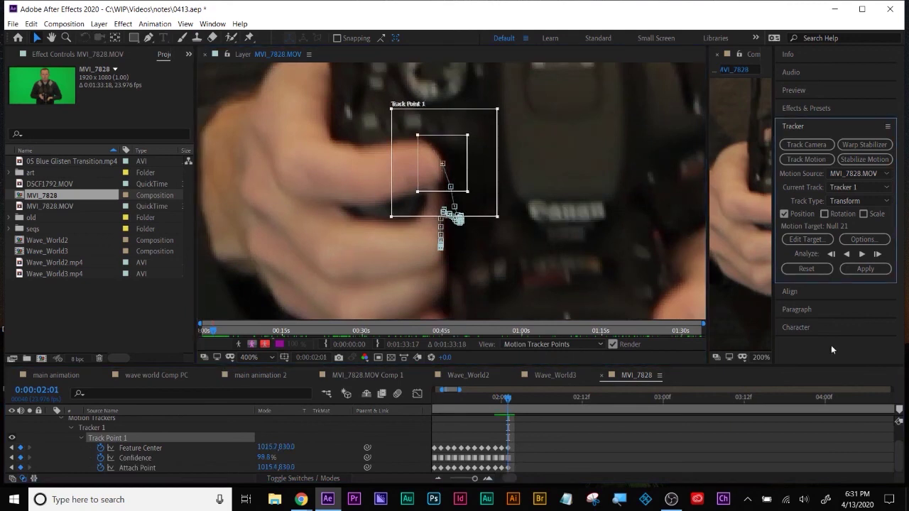
Step: Analyze the track forward from 0:00:02:01, then check the track point against the hand at 0:00:02:08 and 0:00:02:09
{"action": "left_click", "coordinate": [861, 255]}
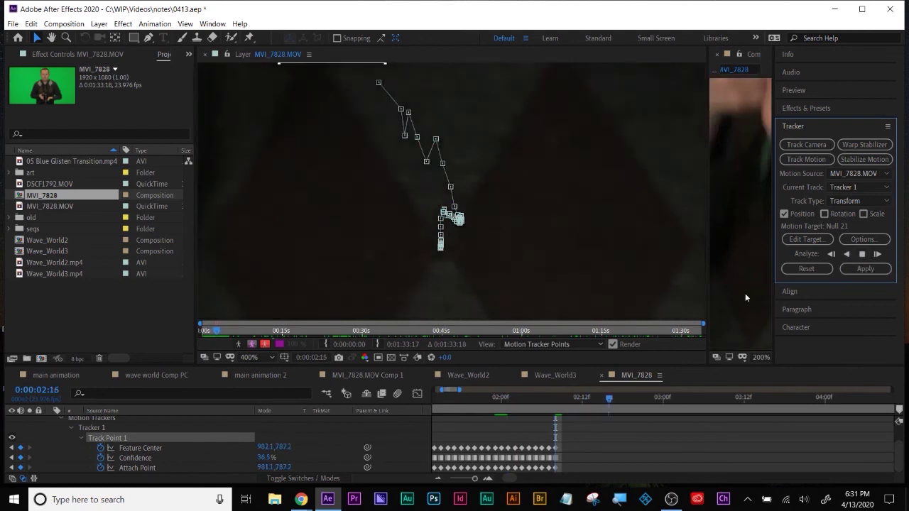
{"action": "left_click", "coordinate": [556, 403]}
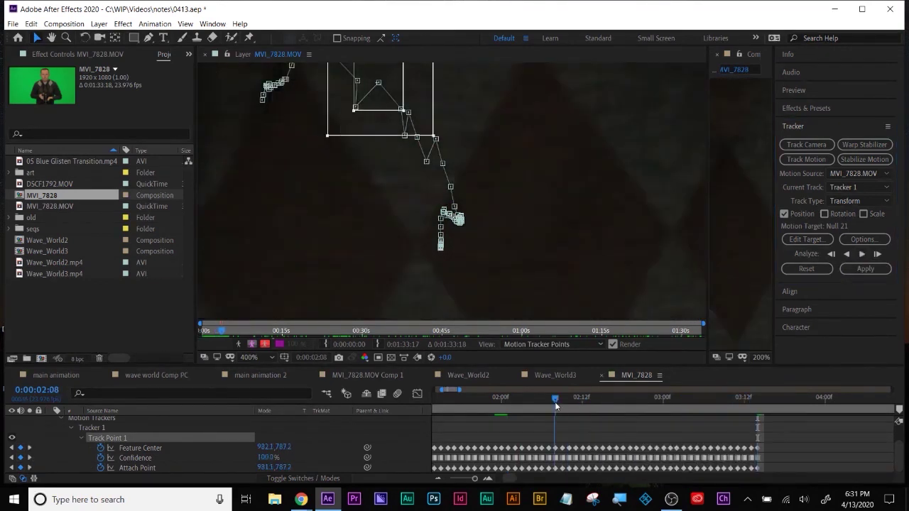
{"action": "left_click", "coordinate": [561, 402]}
{"action": "scroll", "coordinate": [540, 168], "scroll_direction": "down", "scroll_amount": 6}
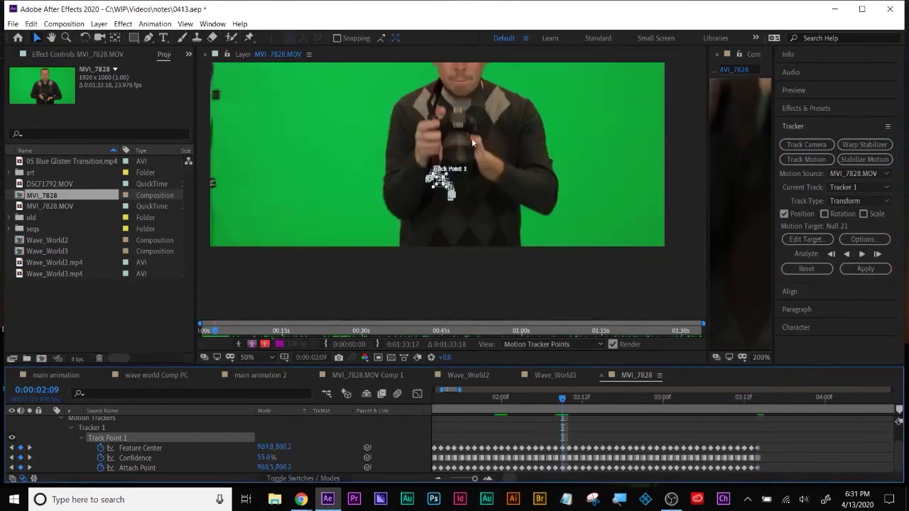
{"action": "scroll", "coordinate": [460, 159], "scroll_direction": "up", "scroll_amount": 2}
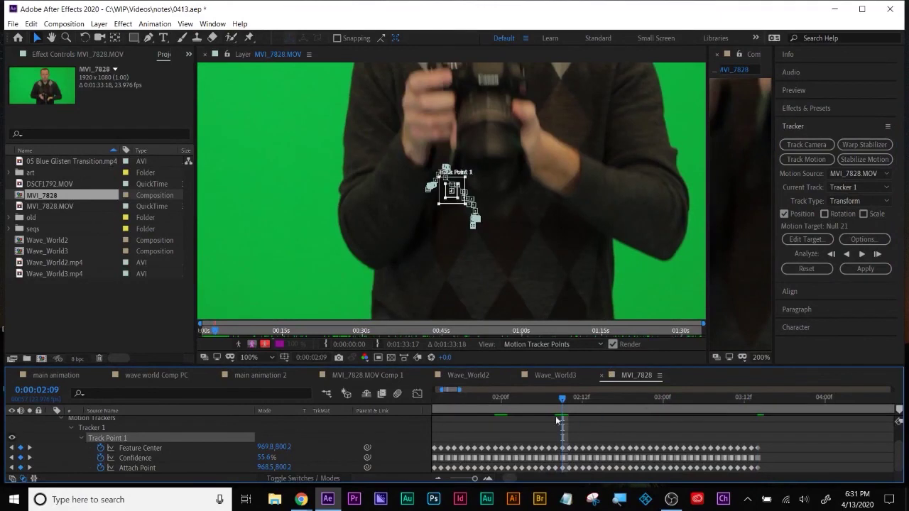
Step: Go back to 0:00:02:01 and move Track Point 1 onto the fingertip at frames 0:00:02:02 and 0:00:02:03
{"action": "left_click_drag", "start_coordinate": [561, 397], "coordinate": [507, 401]}
{"action": "scroll", "coordinate": [535, 165], "scroll_direction": "up", "scroll_amount": 4}
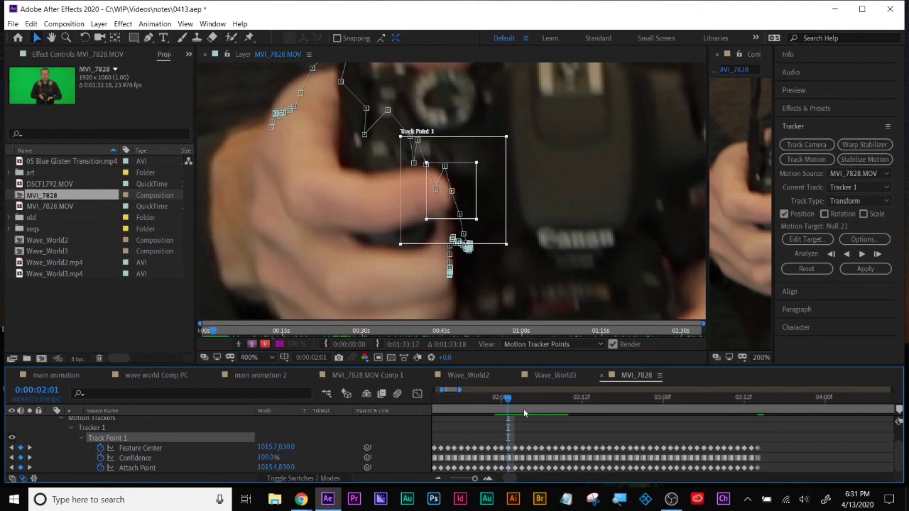
{"action": "key", "text": "Page_Down"}
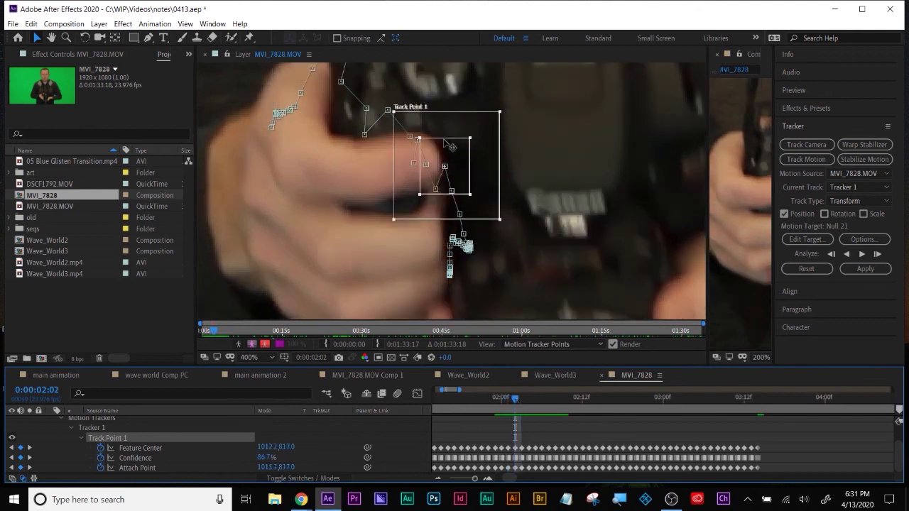
{"action": "left_click_drag", "start_coordinate": [455, 150], "coordinate": [456, 147]}
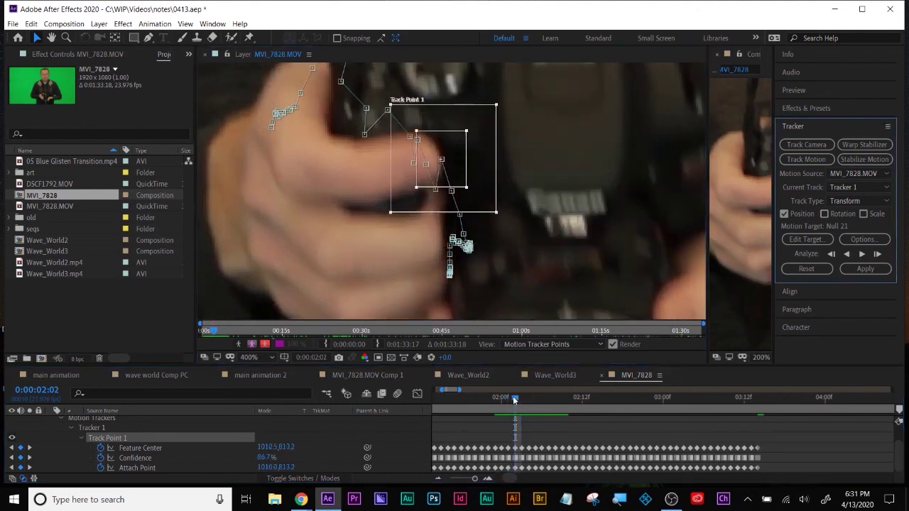
{"action": "left_click", "coordinate": [519, 397]}
{"action": "left_click_drag", "start_coordinate": [459, 183], "coordinate": [456, 124]}
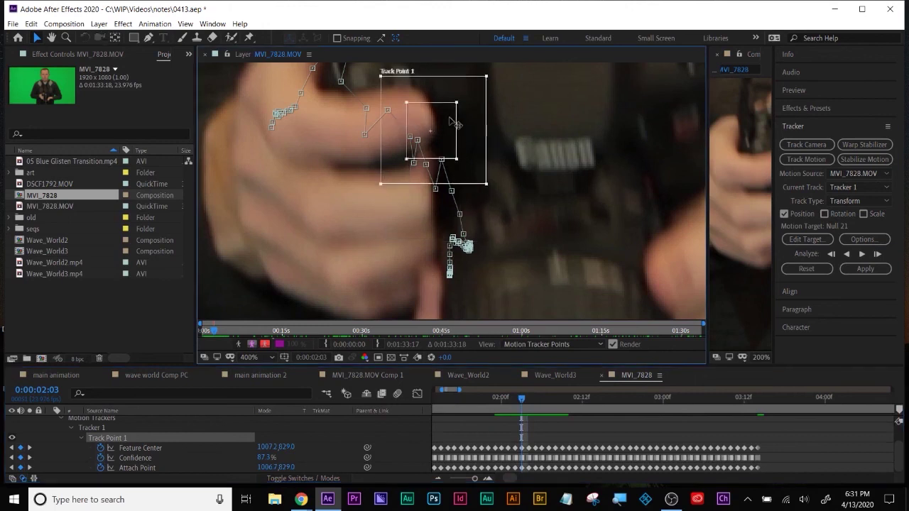
Step: Move Track Point 1 onto the fingertip at 0:00:02:04 and delete all of its keyframes after that frame
{"action": "left_click", "coordinate": [529, 400]}
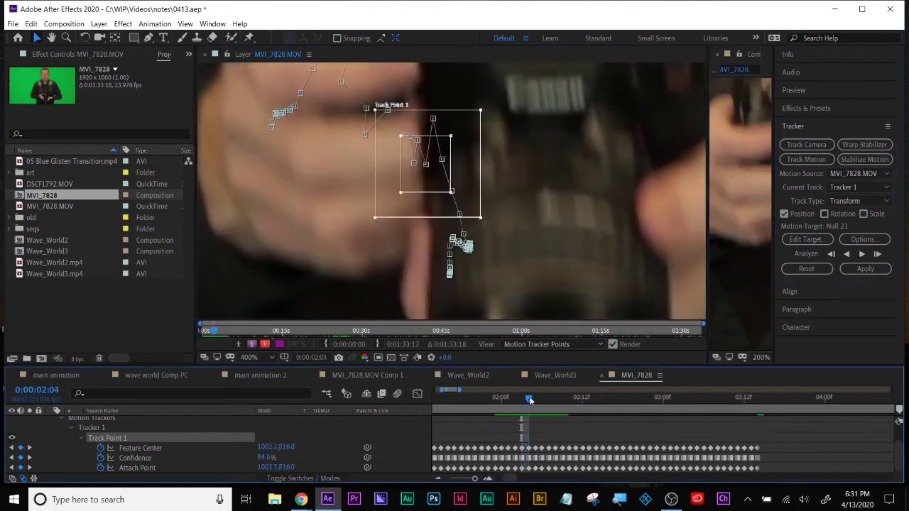
{"action": "left_click_drag", "start_coordinate": [442, 159], "coordinate": [440, 71]}
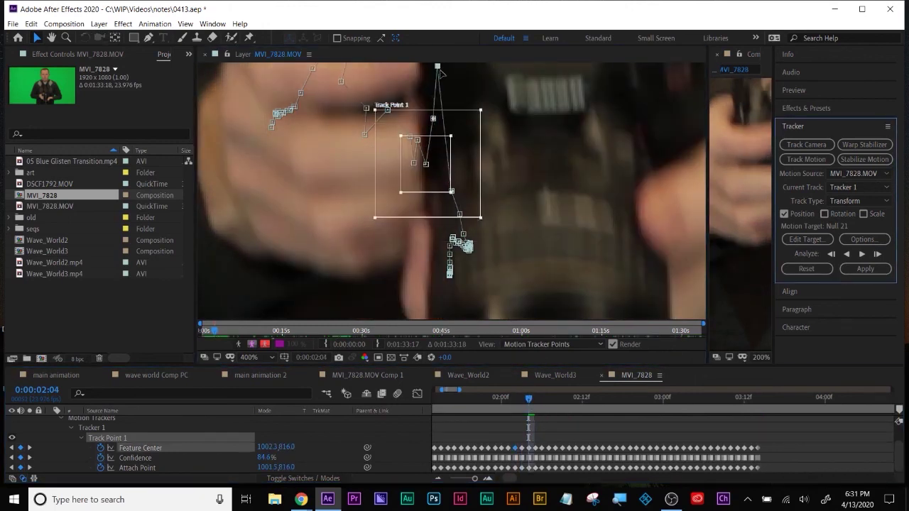
{"action": "key", "text": "ctrl+z"}
{"action": "left_click_drag", "start_coordinate": [441, 184], "coordinate": [436, 88]}
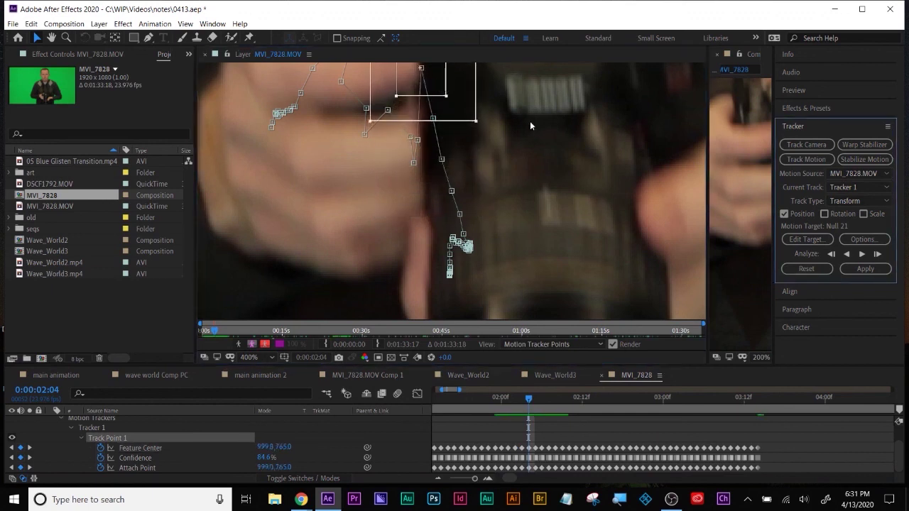
{"action": "key", "text": "comma"}
{"action": "key", "text": "comma"}
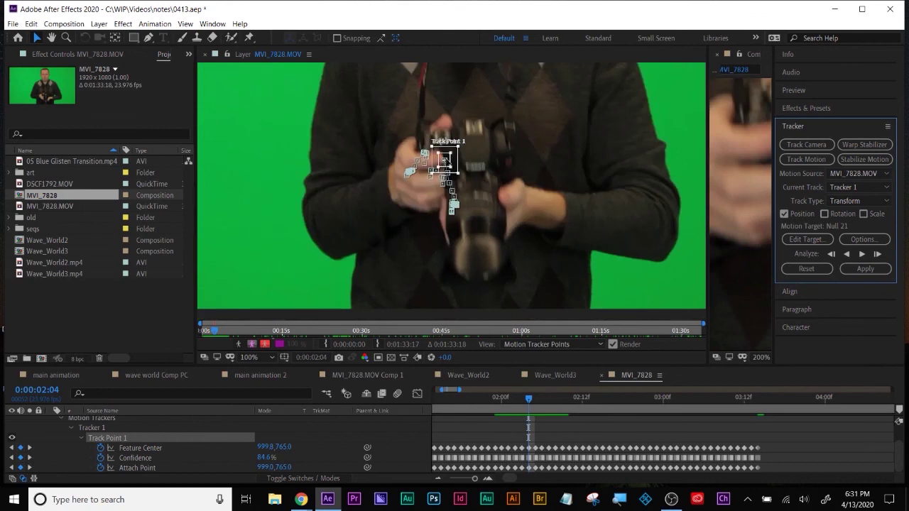
{"action": "left_click_drag", "start_coordinate": [451, 159], "coordinate": [450, 157]}
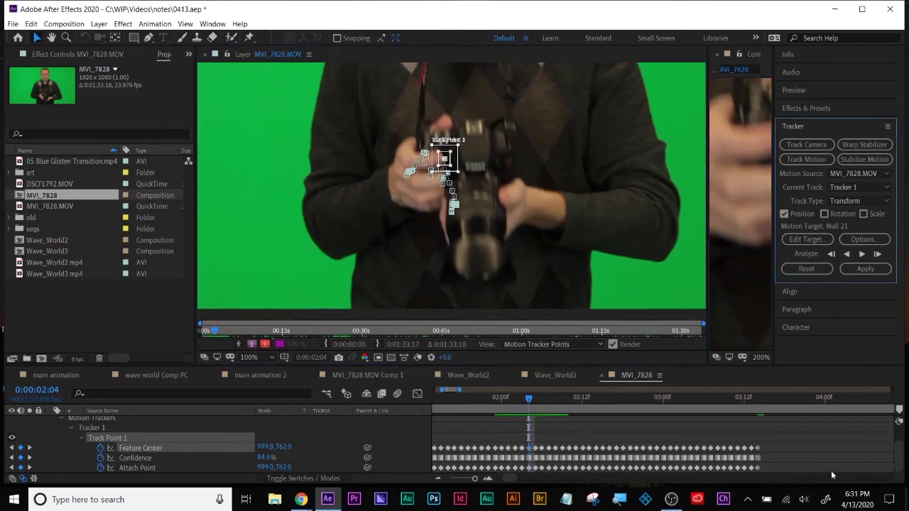
{"action": "left_click_drag", "start_coordinate": [781, 427], "coordinate": [535, 482]}
{"action": "key", "text": "Delete"}
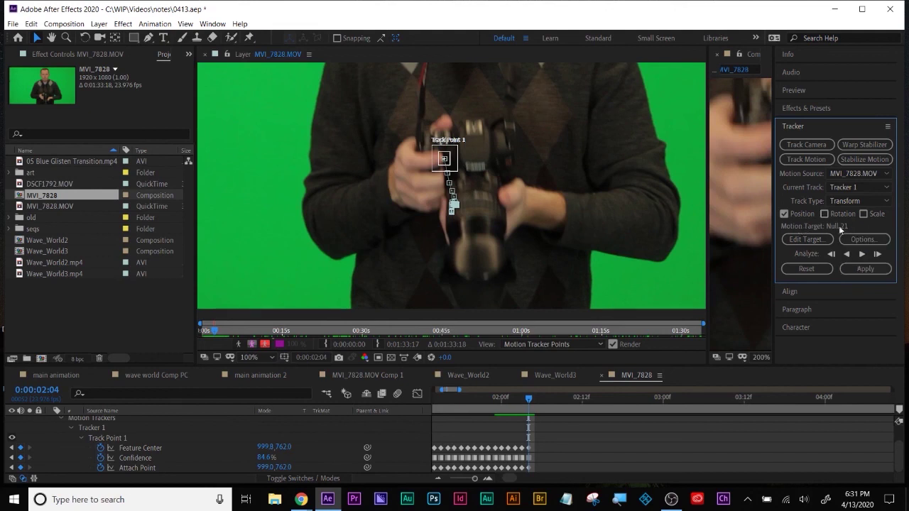
Step: Apply the motion track to Null 21 in X and Y, and return to the composition view
{"action": "left_click", "coordinate": [866, 269]}
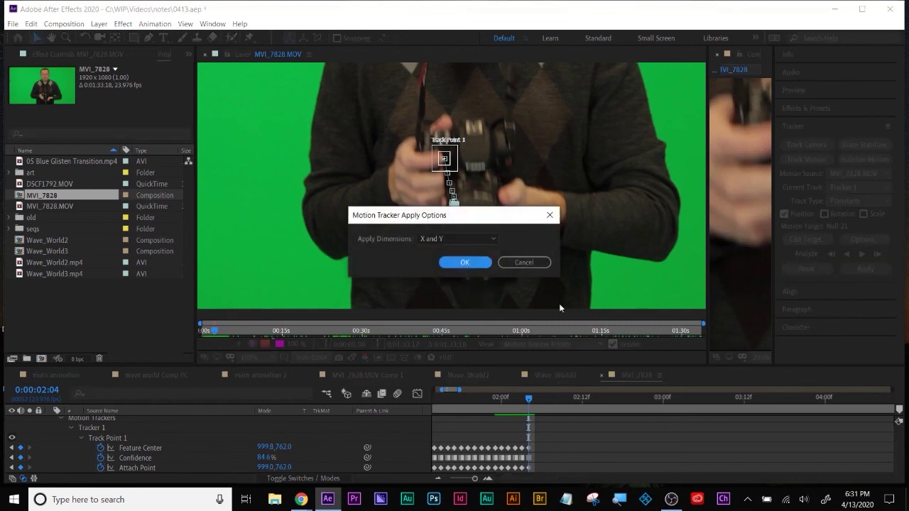
{"action": "left_click", "coordinate": [468, 263]}
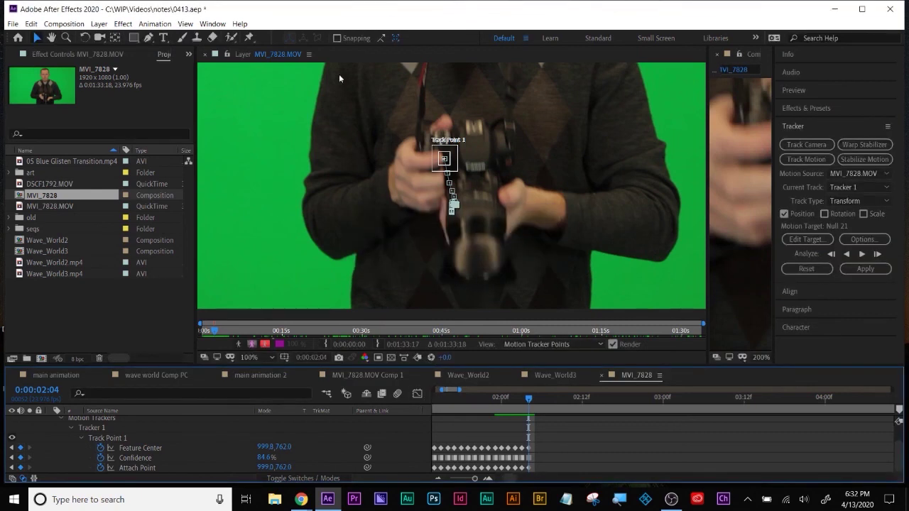
{"action": "left_click", "coordinate": [204, 54]}
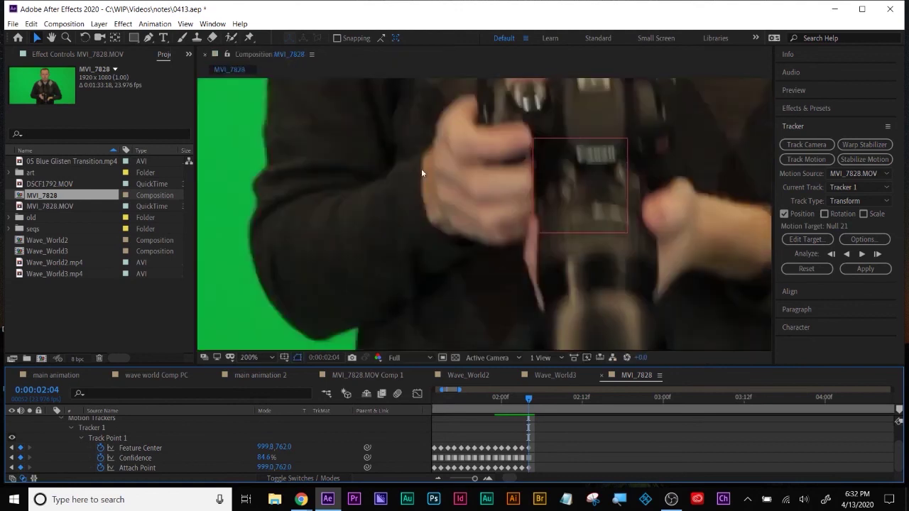
Step: Collapse the tracker data, go to 0:00:00:00 and scale Null 21 down to a small rectangle beside the fingertip
{"action": "scroll", "coordinate": [540, 203], "scroll_direction": "down", "scroll_amount": 4}
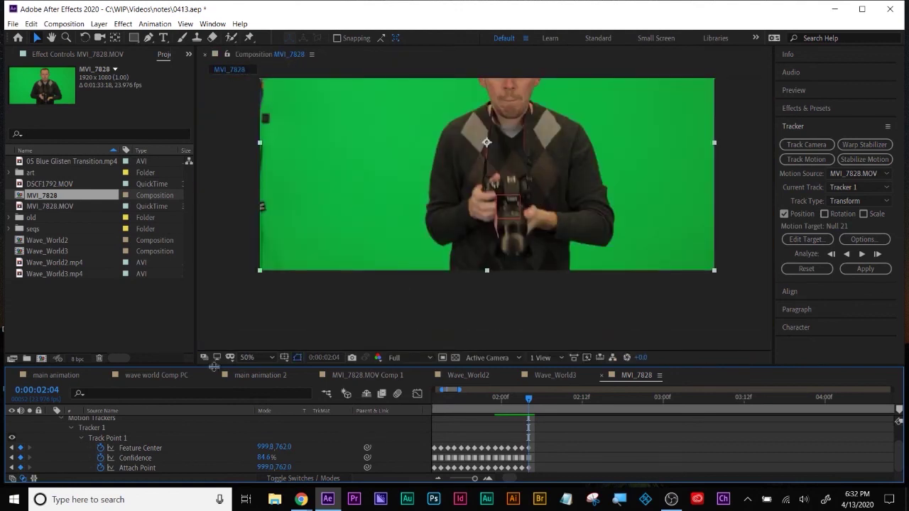
{"action": "scroll", "coordinate": [140, 433], "scroll_direction": "up", "scroll_amount": 2}
{"action": "left_click", "coordinate": [61, 442]}
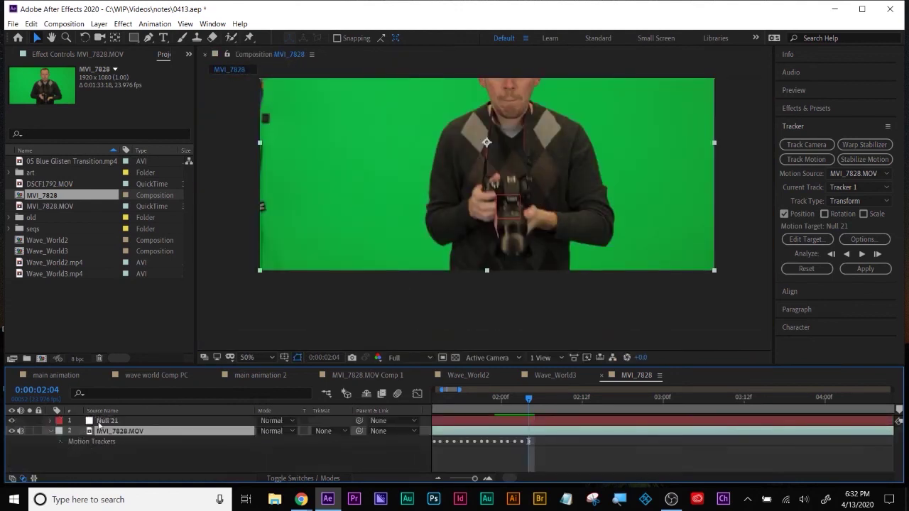
{"action": "left_click", "coordinate": [103, 422]}
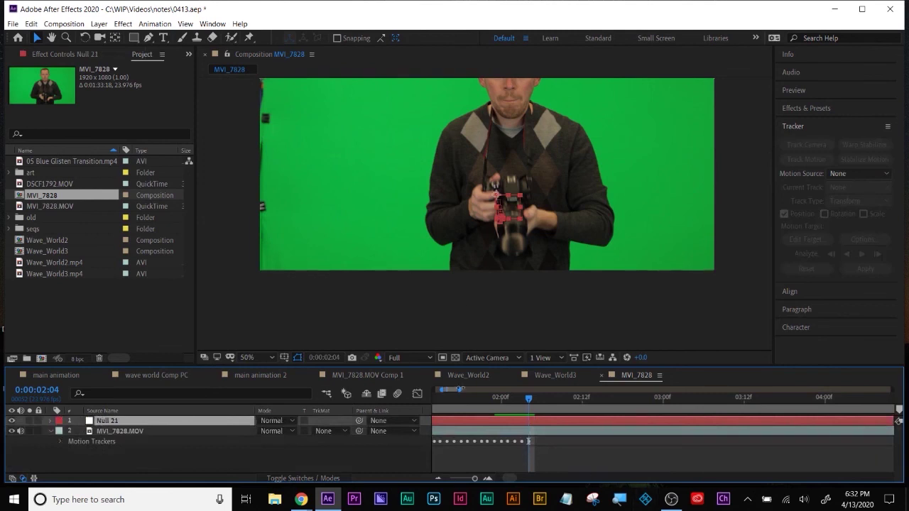
{"action": "key", "text": "Home"}
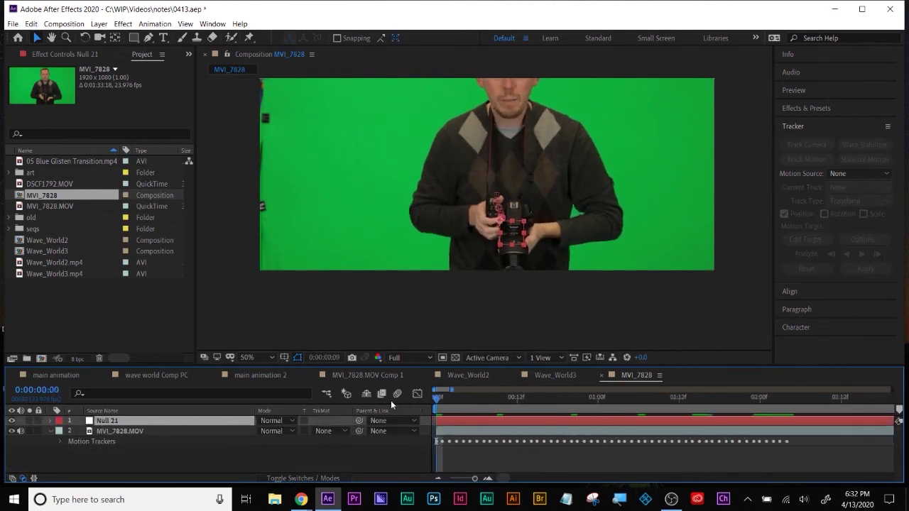
{"action": "scroll", "coordinate": [529, 198], "scroll_direction": "up", "scroll_amount": 4}
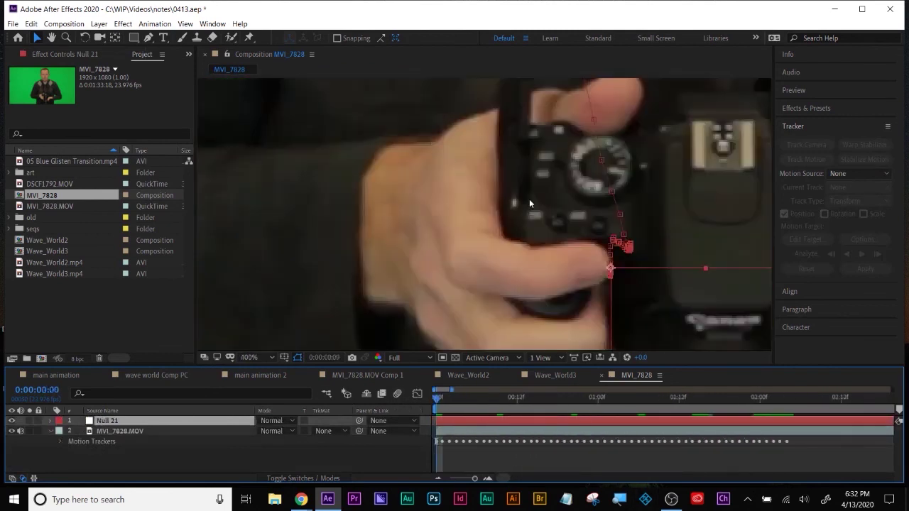
{"action": "scroll", "coordinate": [529, 199], "scroll_direction": "down", "scroll_amount": 1}
{"action": "left_click_drag", "start_coordinate": [609, 312], "coordinate": [605, 311]}
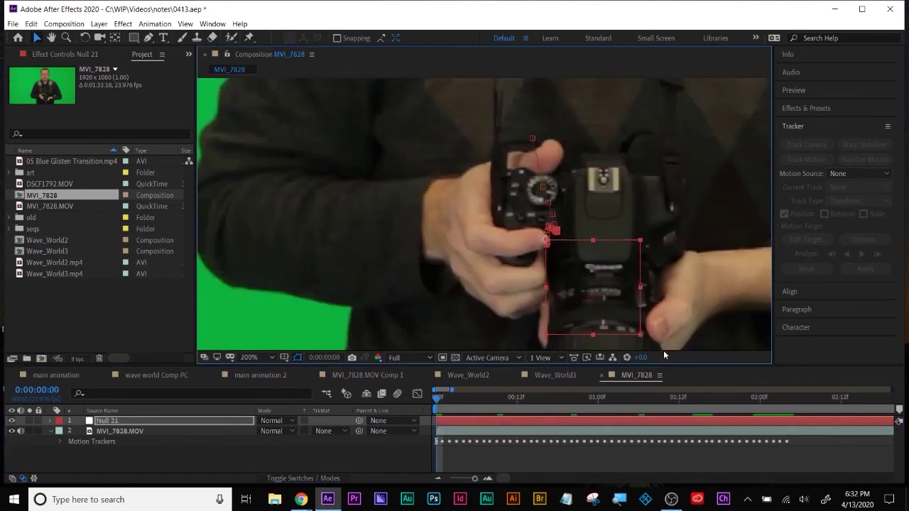
{"action": "left_click_drag", "start_coordinate": [641, 337], "coordinate": [598, 271]}
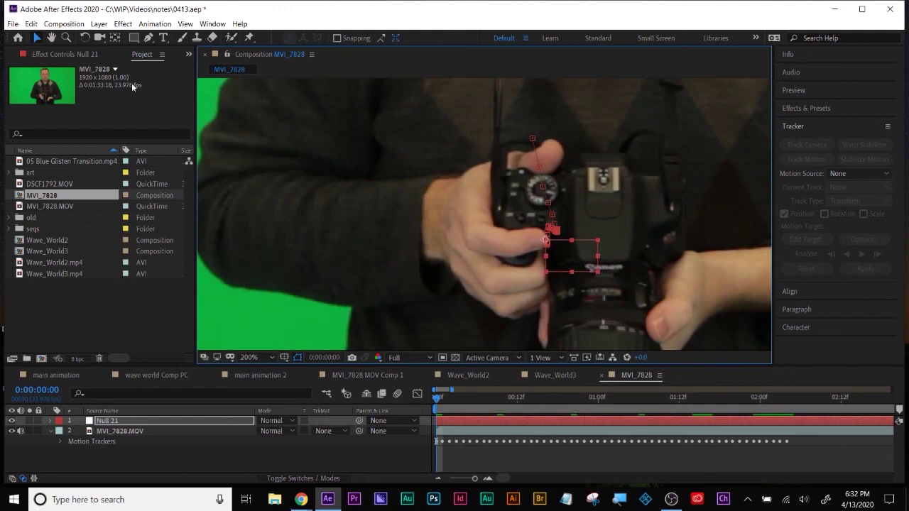
Step: Create a text layer reading HELLLO over the camera beside the hand
{"action": "left_click", "coordinate": [163, 37]}
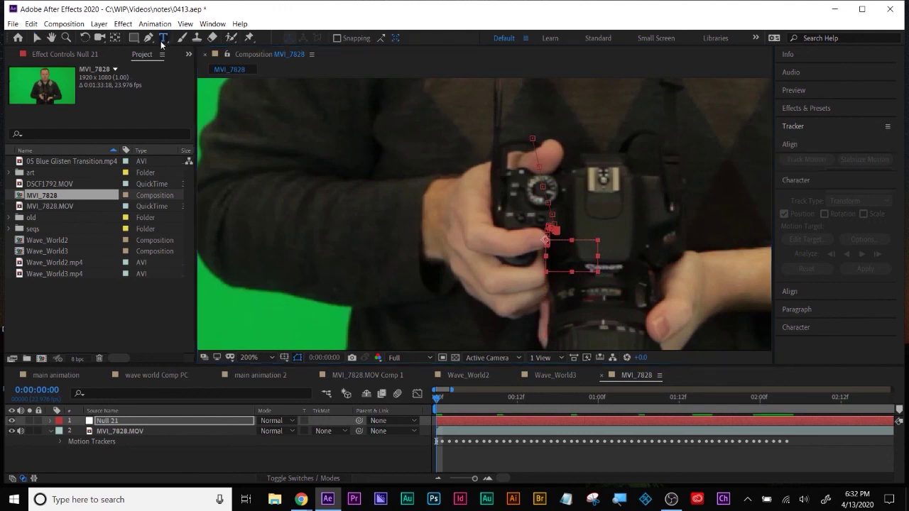
{"action": "left_click", "coordinate": [574, 217]}
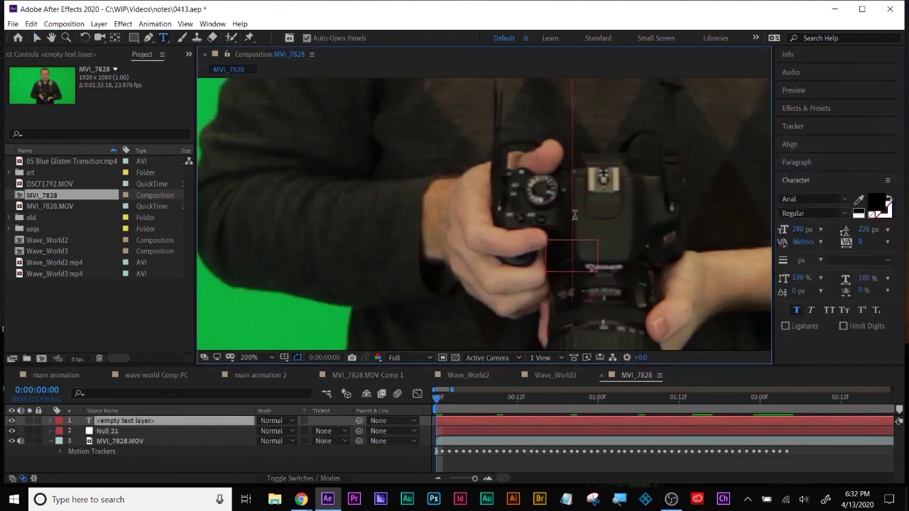
{"action": "type", "text": "HELLLO"}
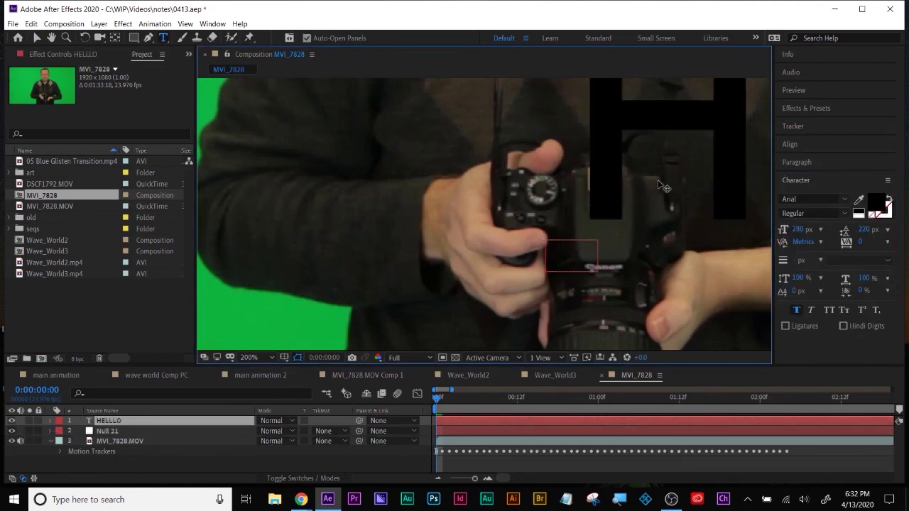
Step: Set the HELLLO text to a size of 44 px with a white fill
{"action": "key", "text": "ctrl+a"}
{"action": "left_click_drag", "start_coordinate": [803, 229], "coordinate": [692, 260]}
{"action": "key", "text": "comma"}
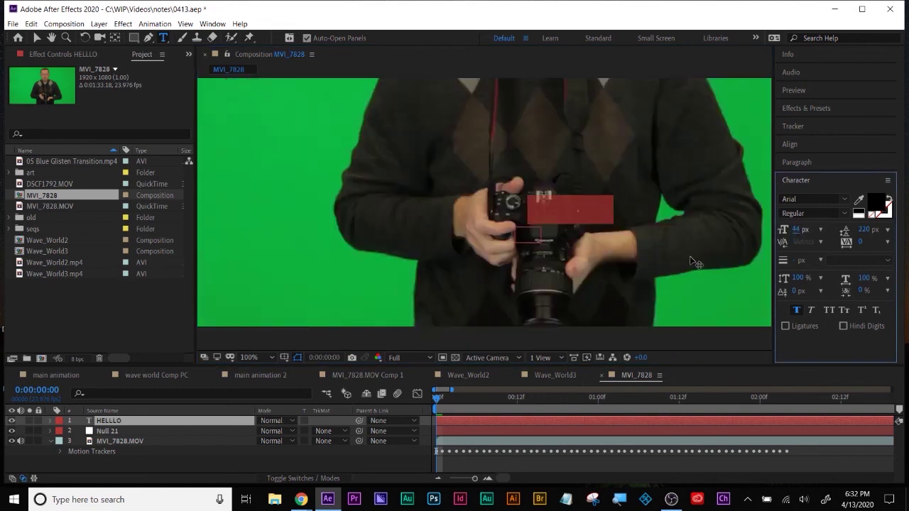
{"action": "left_click", "coordinate": [859, 211]}
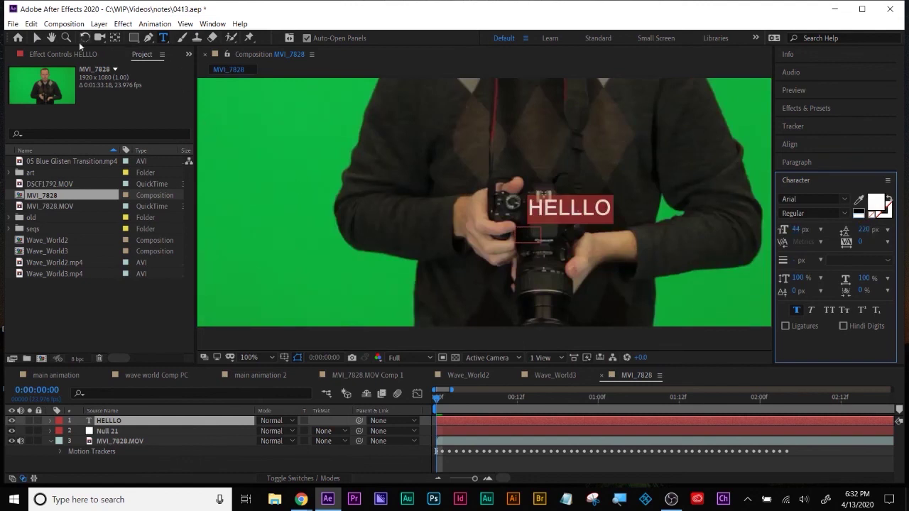
Step: Move the HELLLO text next to the fingertip, just above Null 21
{"action": "left_click", "coordinate": [37, 38]}
{"action": "mouse_move", "coordinate": [562, 222]}
{"action": "left_mouse_down"}
{"action": "mouse_move", "coordinate": [535, 222]}
{"action": "mouse_move", "coordinate": [553, 224]}
{"action": "left_mouse_up"}
{"action": "left_click", "coordinate": [114, 420]}
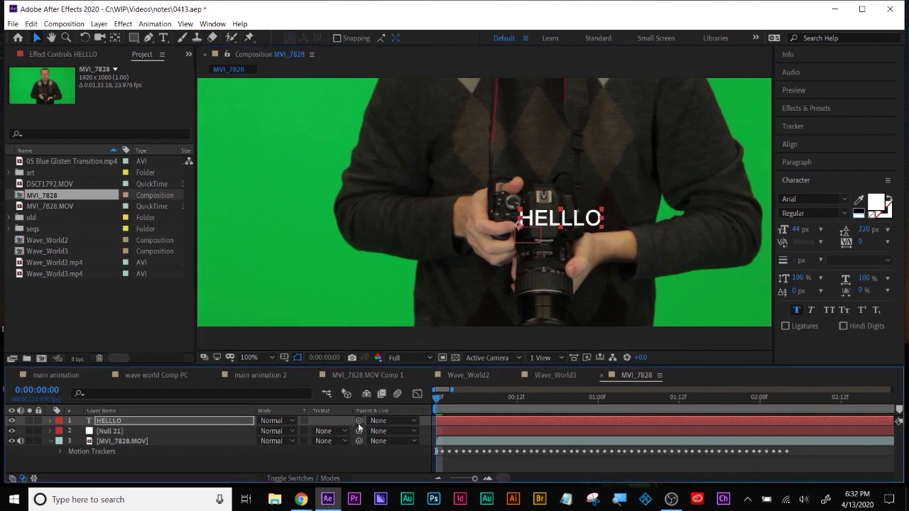
Step: Parent the HELLLO layer to Null 21 and preview the text following the hand
{"action": "left_click", "coordinate": [619, 502]}
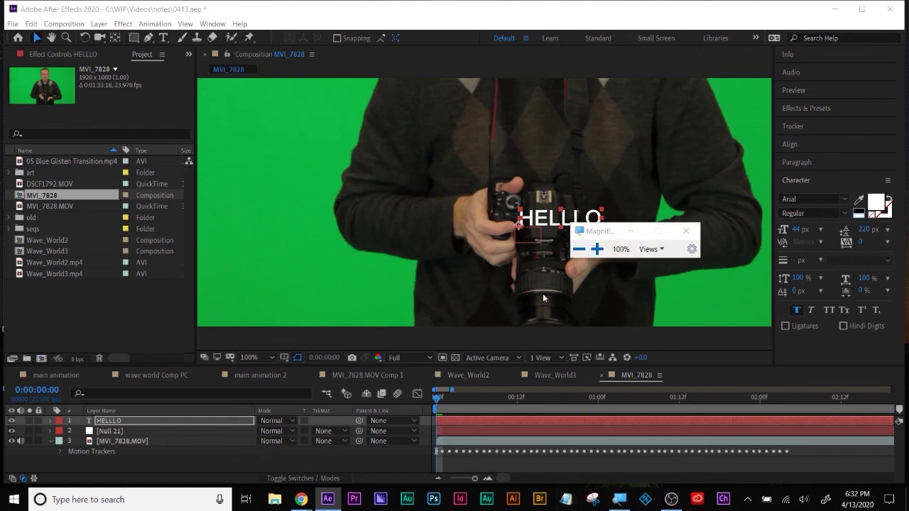
{"action": "left_click", "coordinate": [596, 249]}
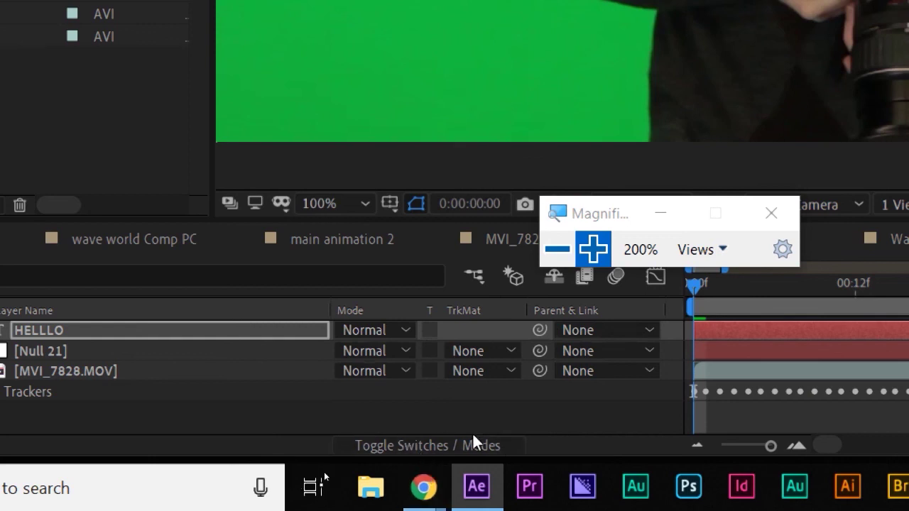
{"action": "left_click", "coordinate": [447, 443]}
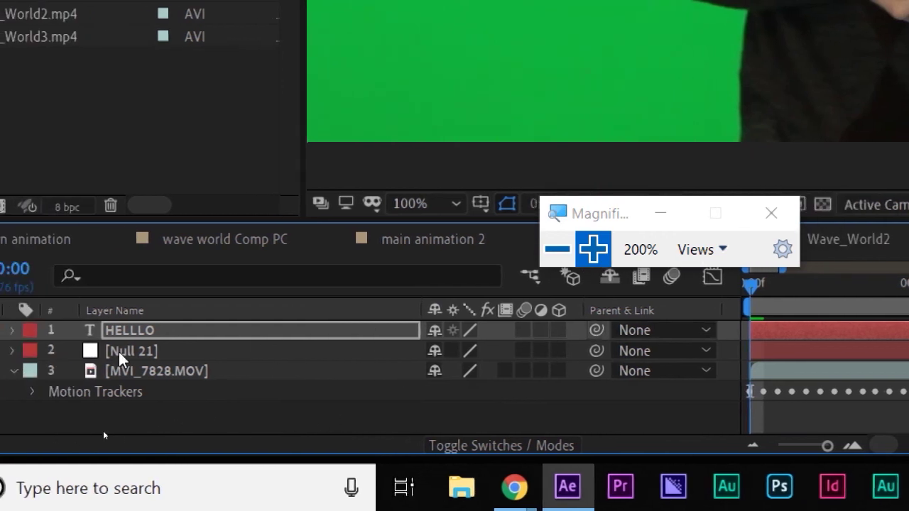
{"action": "left_click_drag", "start_coordinate": [601, 331], "coordinate": [162, 361]}
{"action": "left_click", "coordinate": [675, 332]}
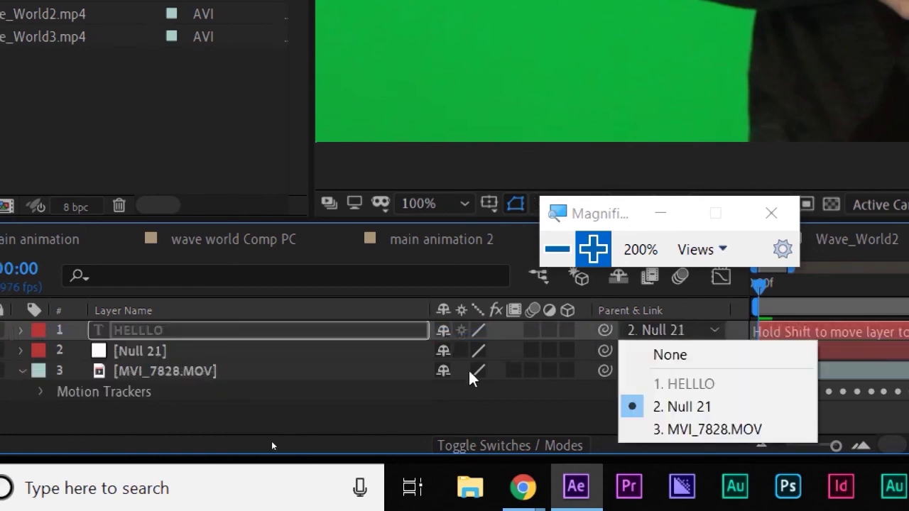
{"action": "key", "text": "Escape"}
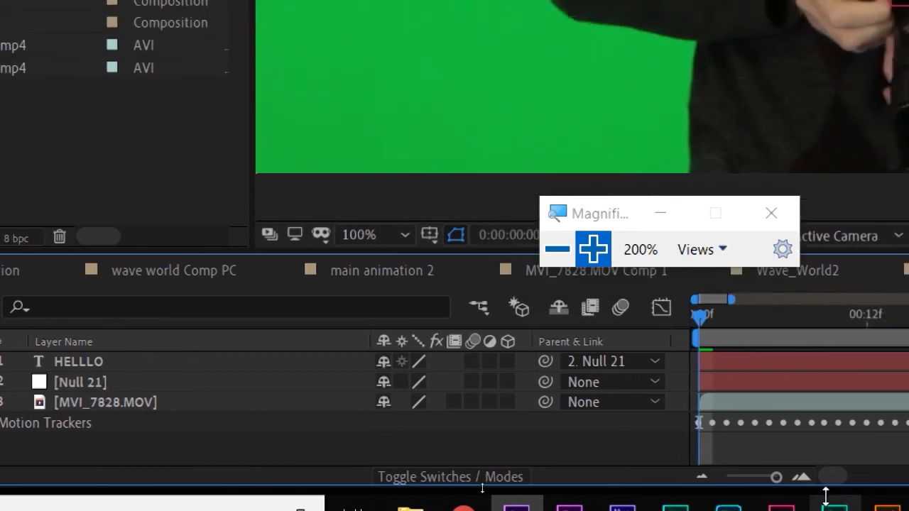
{"action": "left_click", "coordinate": [557, 248]}
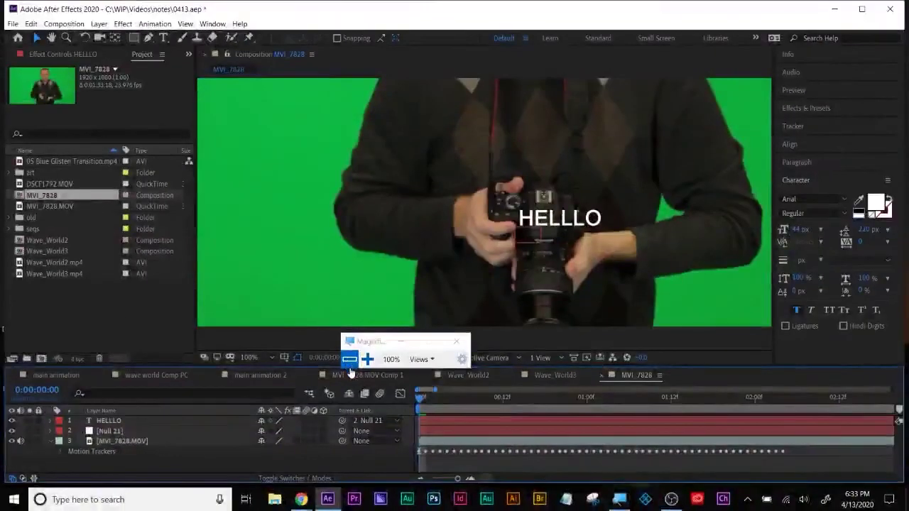
{"action": "left_click", "coordinate": [456, 343]}
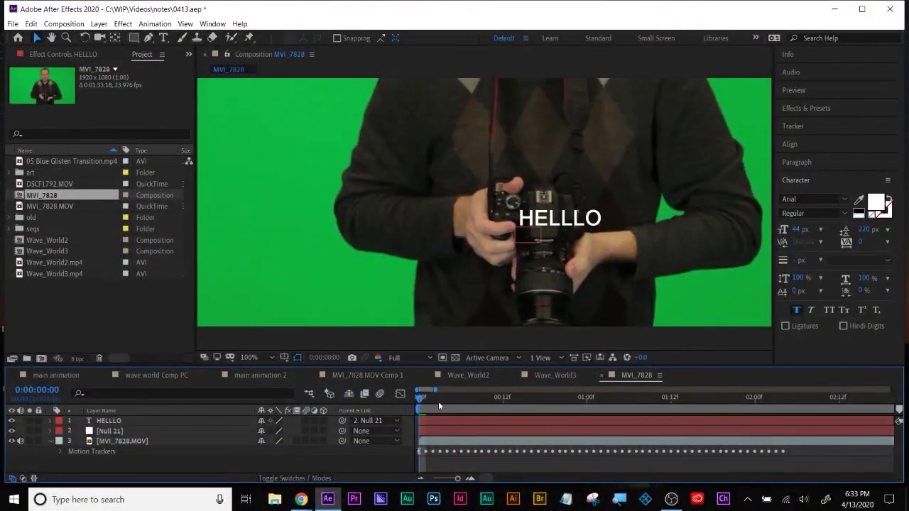
{"action": "left_click_drag", "start_coordinate": [424, 401], "coordinate": [418, 426]}
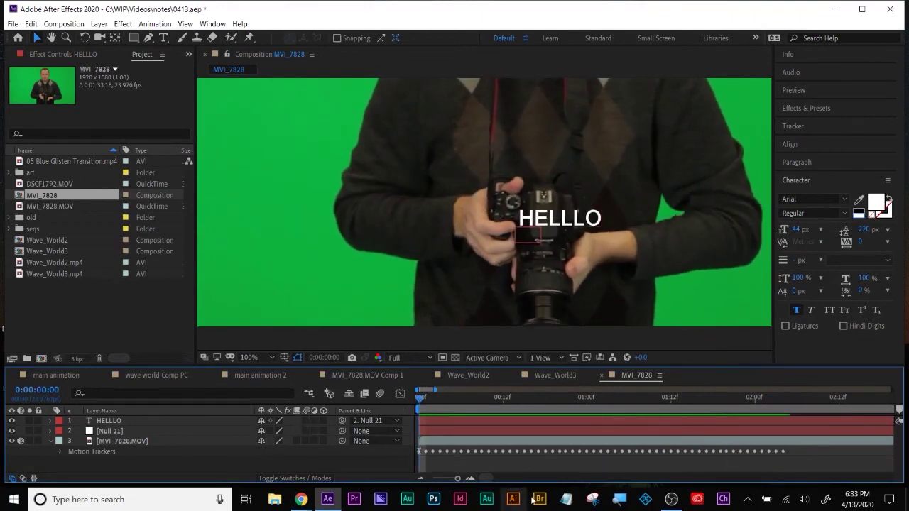
Step: Turn on motion blur for the HELLLO layer and the composition, then check it by scrubbing to 0:00:01:12 and back to 0:00:00:01
{"action": "left_click", "coordinate": [619, 500]}
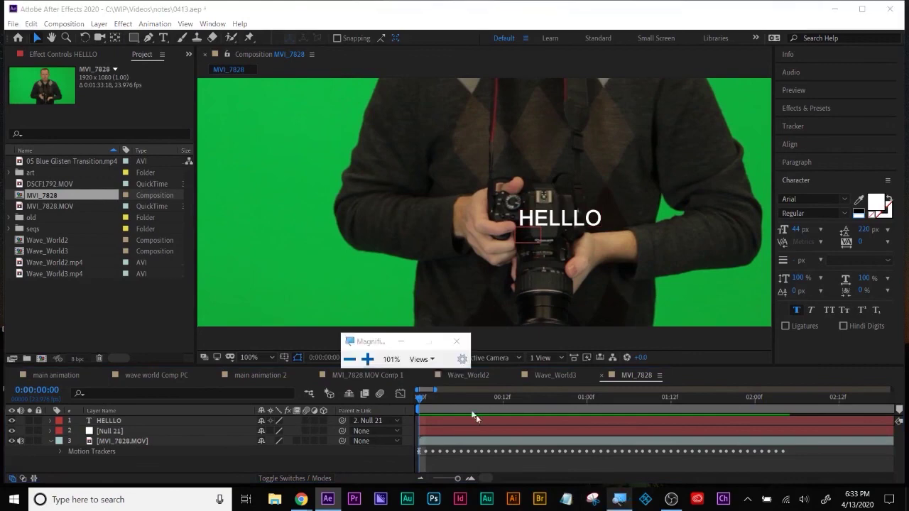
{"action": "left_click", "coordinate": [368, 358]}
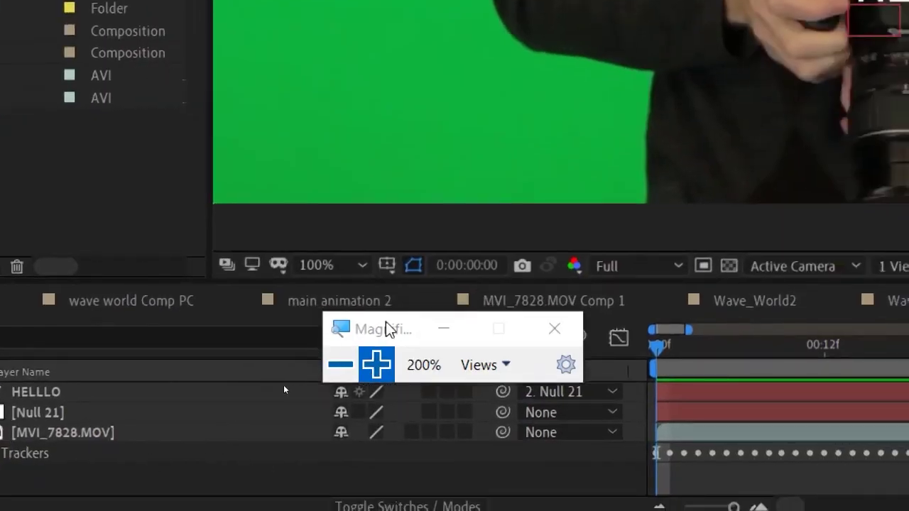
{"action": "left_click_drag", "start_coordinate": [389, 331], "coordinate": [243, 227]}
{"action": "left_click", "coordinate": [429, 395]}
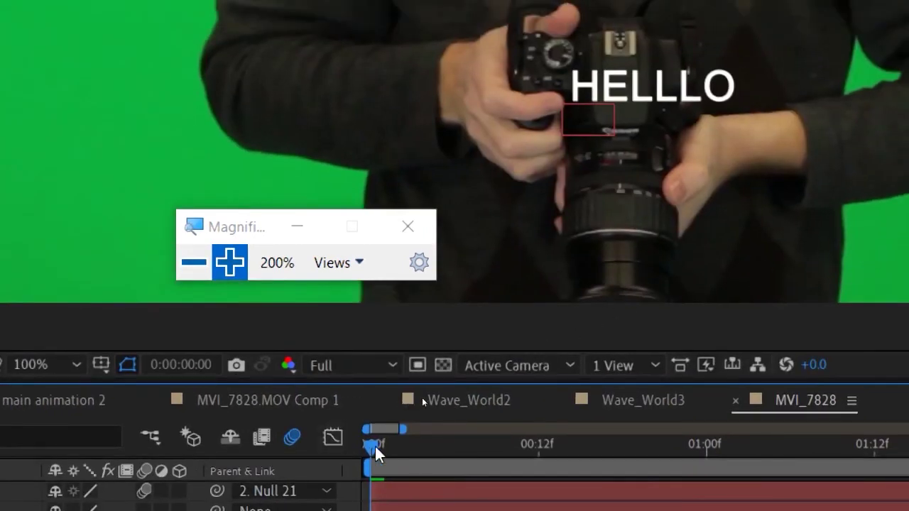
{"action": "left_click_drag", "start_coordinate": [375, 444], "coordinate": [840, 445]}
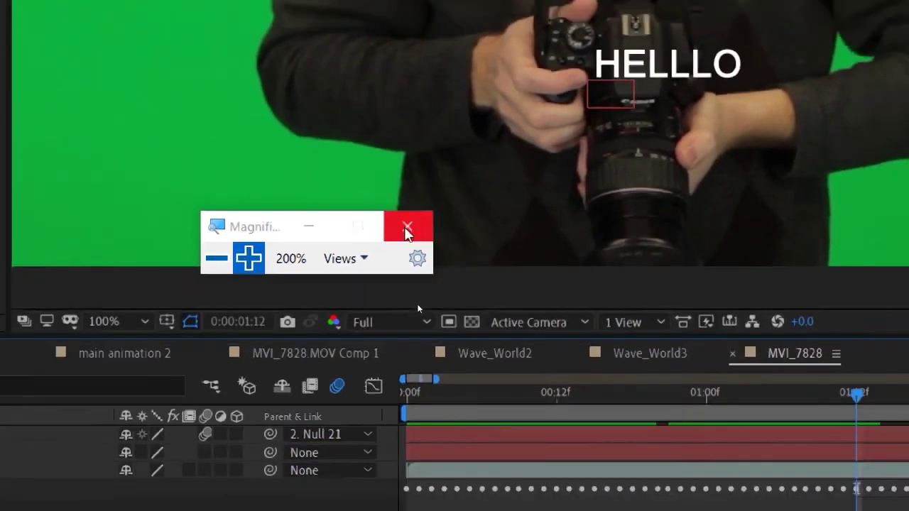
{"action": "left_click", "coordinate": [407, 229]}
{"action": "left_click_drag", "start_coordinate": [677, 410], "coordinate": [426, 401]}
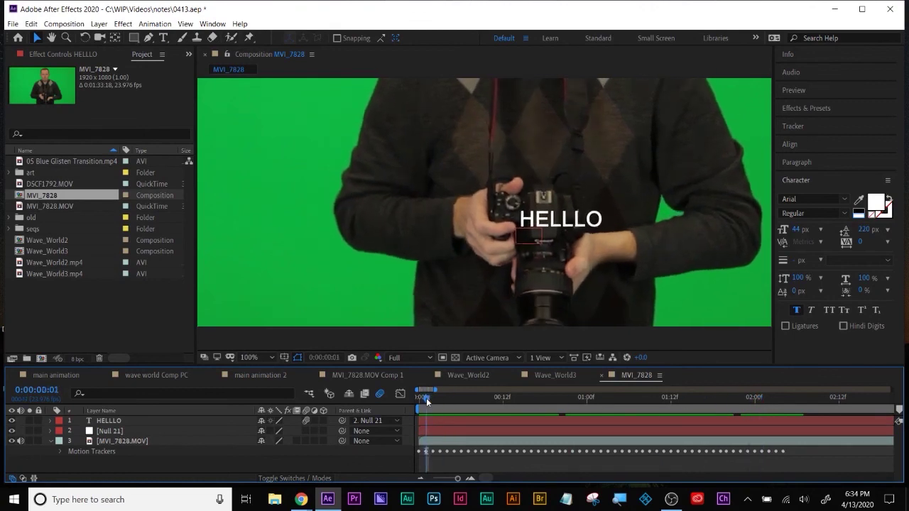
Step: Delete the Null 21, HELLLO and MVI_7828.MOV layers from the composition
{"action": "left_click", "coordinate": [244, 420]}
{"action": "left_click", "coordinate": [123, 439]}
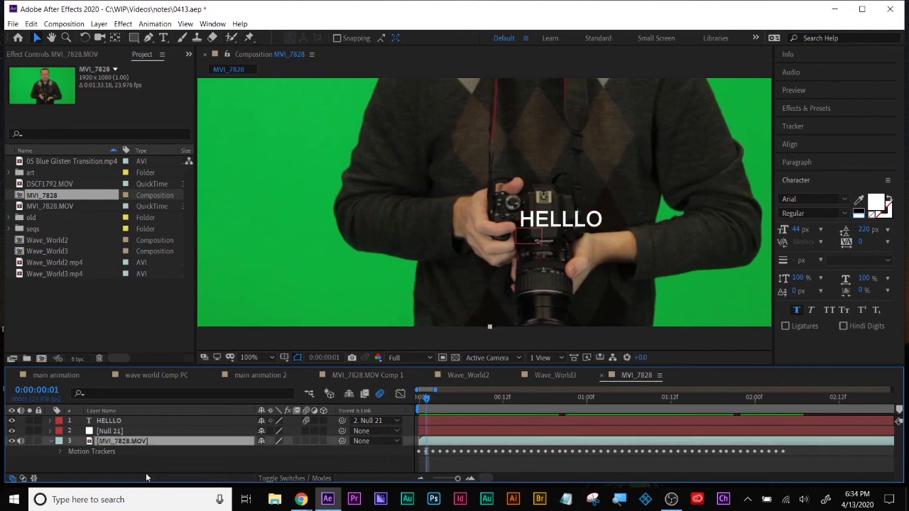
{"action": "left_click", "coordinate": [104, 431]}
{"action": "key", "text": "Delete"}
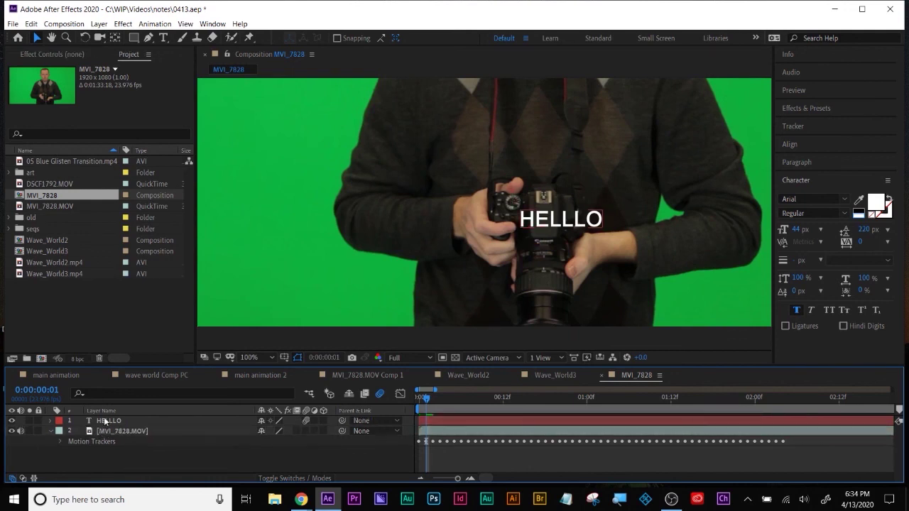
{"action": "left_click", "coordinate": [107, 421]}
{"action": "key", "text": "Delete"}
{"action": "left_click", "coordinate": [111, 423]}
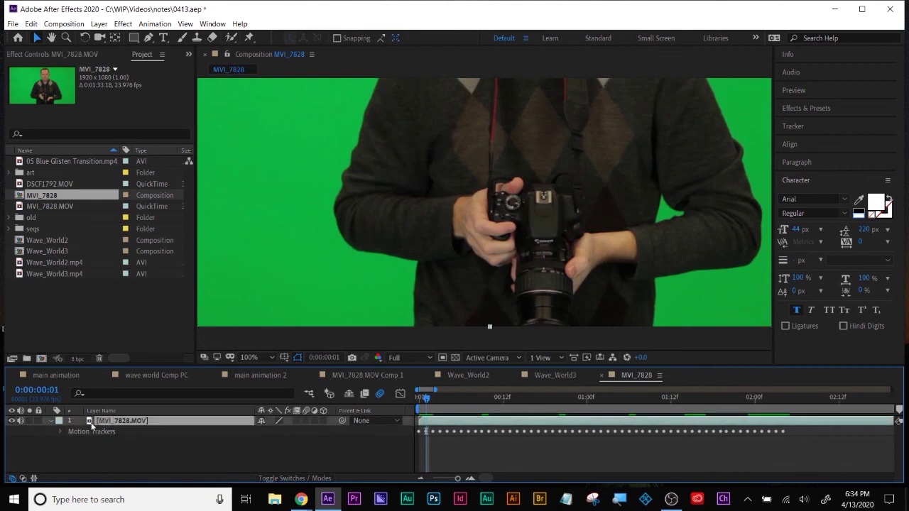
{"action": "key", "text": "Delete"}
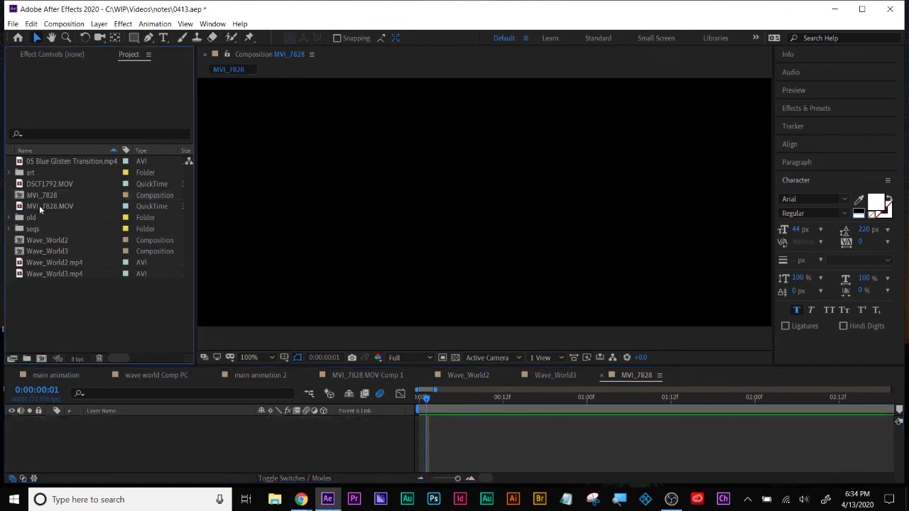
Step: Add the MVI_7828.MOV footage to the emptied MVI_7828 composition as a fresh layer and deselect it
{"action": "left_click", "coordinate": [40, 206]}
{"action": "left_click", "coordinate": [43, 195]}
{"action": "left_click_drag", "start_coordinate": [47, 205], "coordinate": [54, 458]}
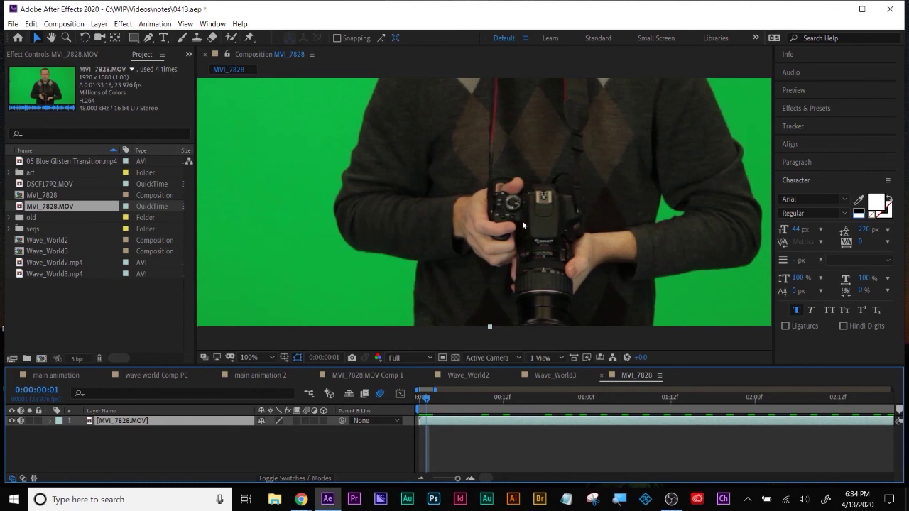
{"action": "key", "text": "shift+slash"}
{"action": "key", "text": "slash"}
{"action": "left_click", "coordinate": [289, 452]}
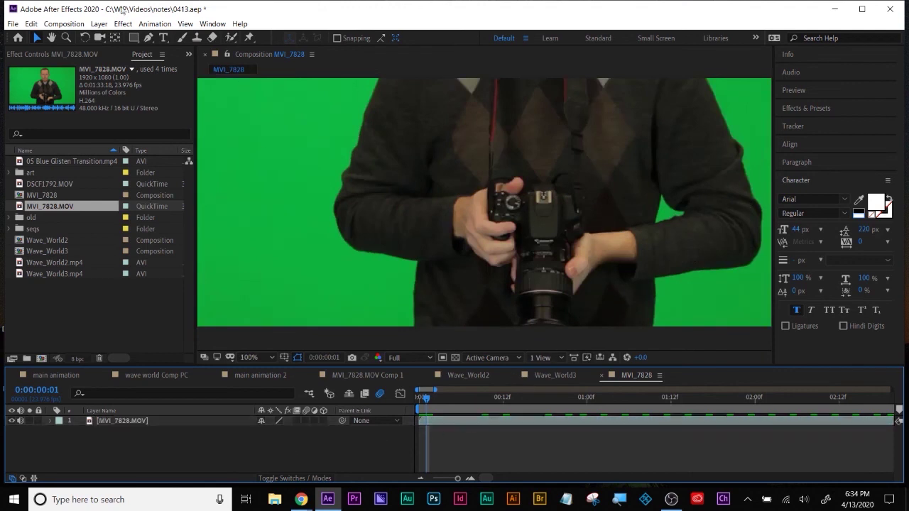
Step: Add a null object to the composition and move it onto the hand holding the camera
{"action": "left_click", "coordinate": [99, 23]}
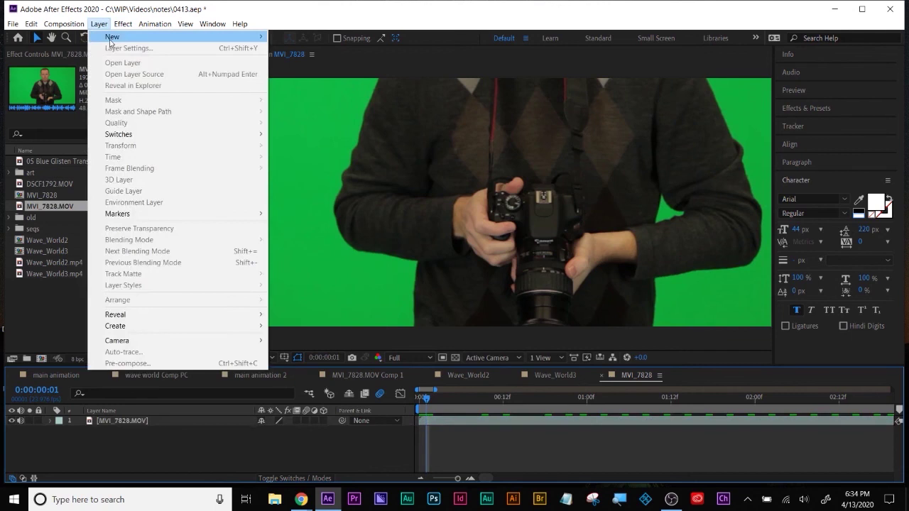
{"action": "mouse_move", "coordinate": [110, 43]}
{"action": "left_click", "coordinate": [329, 82]}
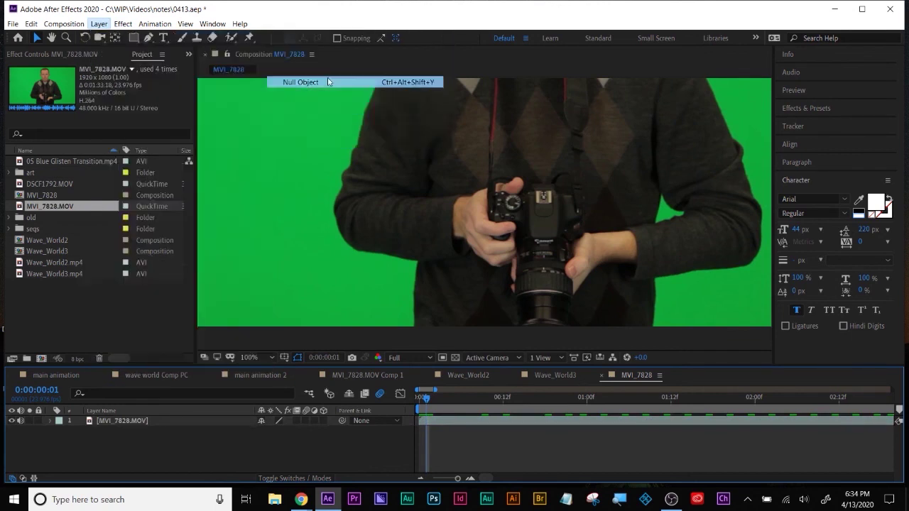
{"action": "left_click_drag", "start_coordinate": [512, 93], "coordinate": [502, 245]}
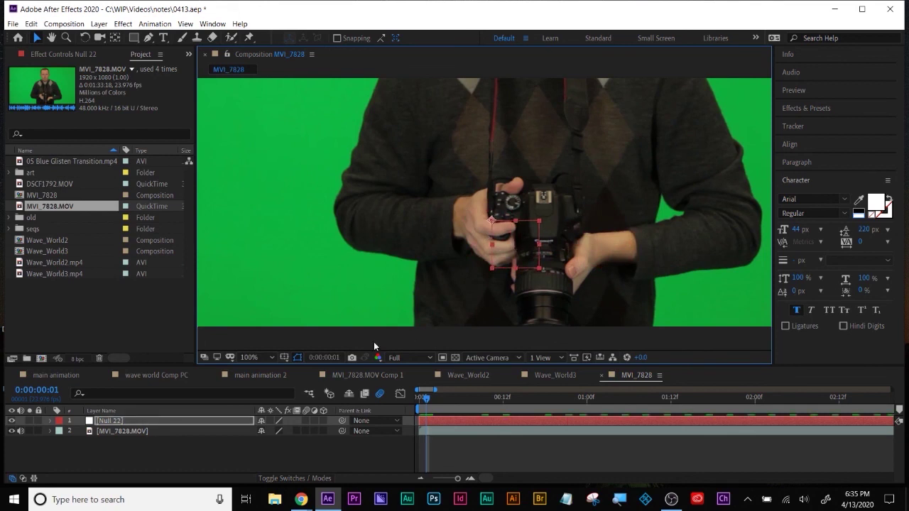
Step: Open the MVI_7828.MOV layer in a widened Layer viewer and start a motion track on it
{"action": "left_click", "coordinate": [146, 432]}
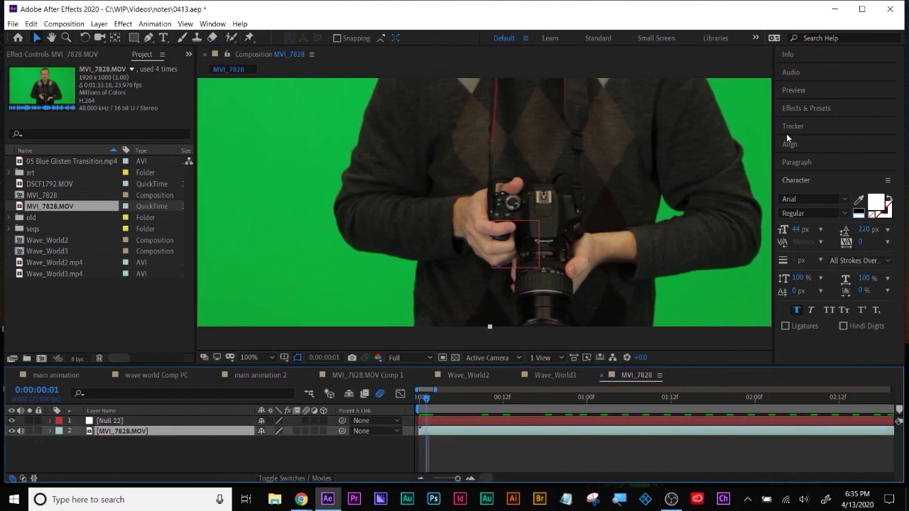
{"action": "left_click", "coordinate": [797, 180]}
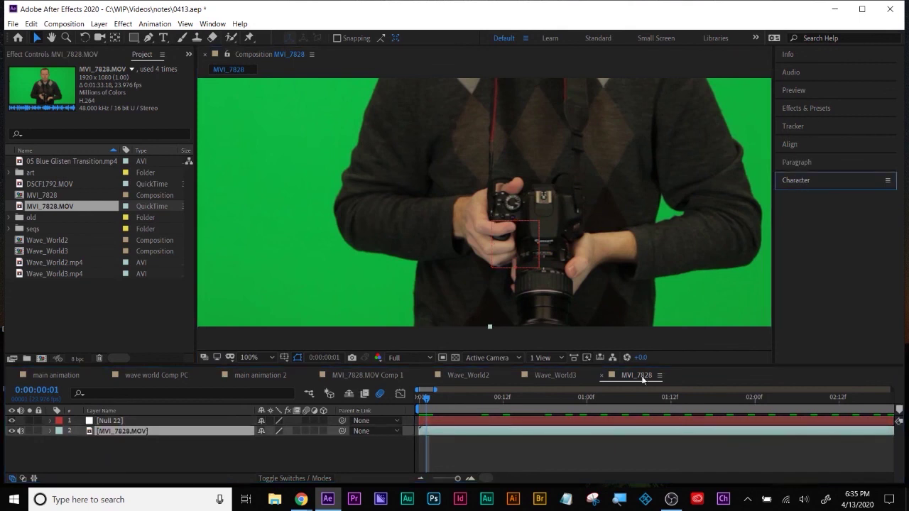
{"action": "double_click", "coordinate": [120, 431]}
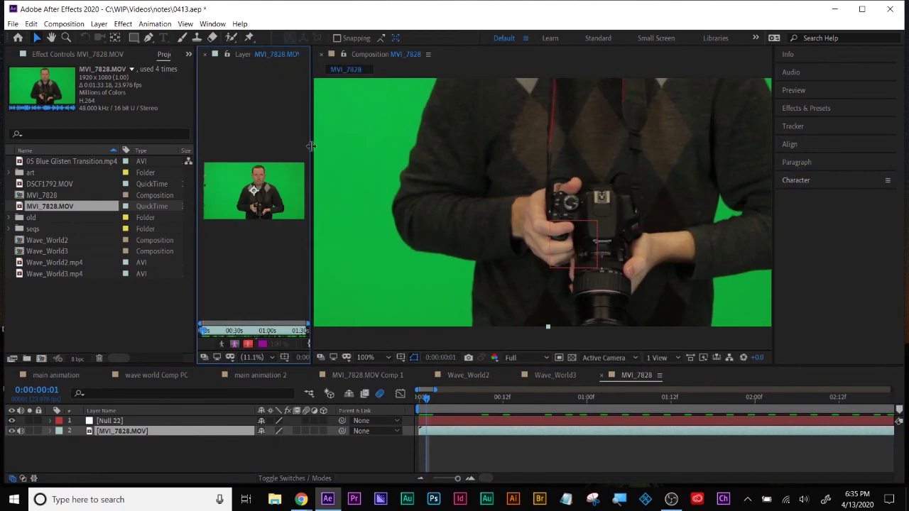
{"action": "left_click_drag", "start_coordinate": [310, 145], "coordinate": [542, 153]}
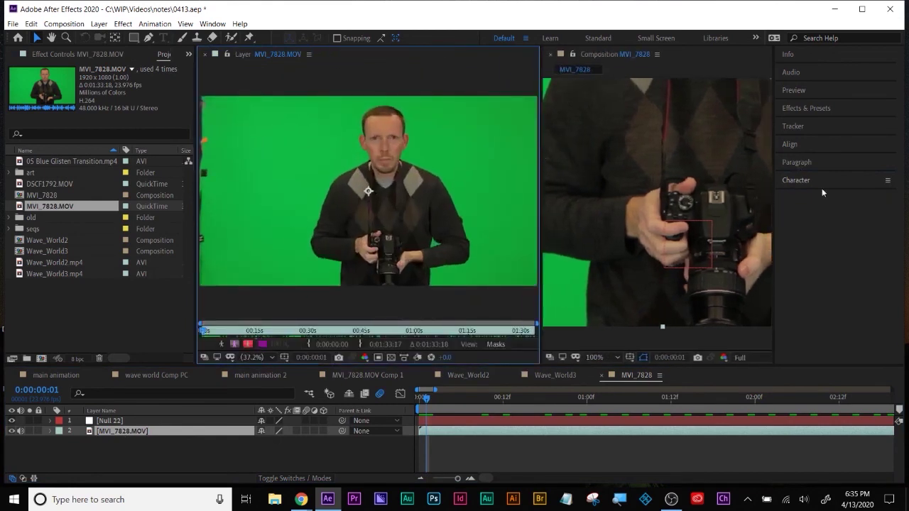
{"action": "left_click", "coordinate": [835, 121]}
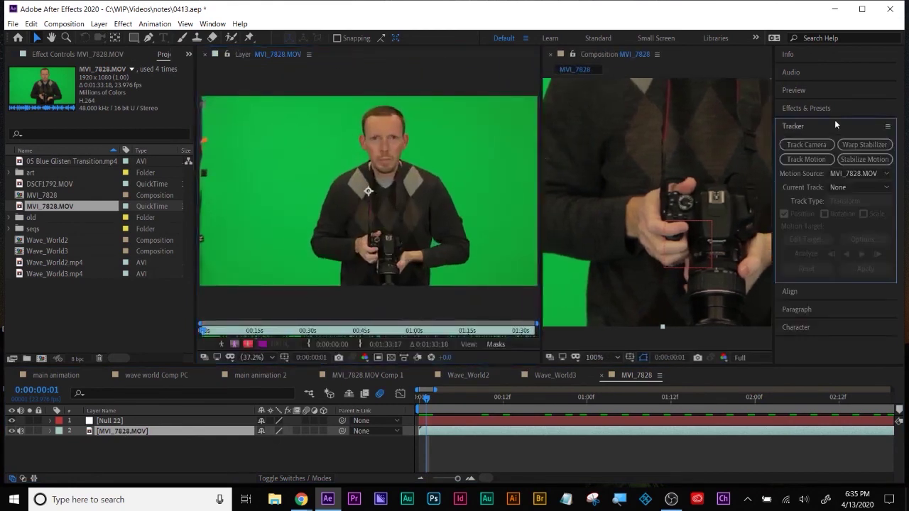
{"action": "left_click", "coordinate": [807, 159]}
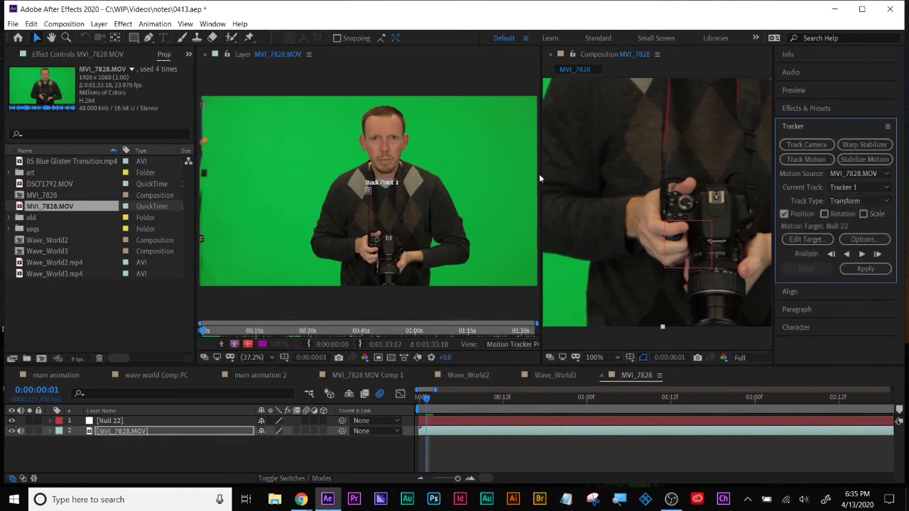
Step: Undock the MVI_7828.MOV Layer viewer and regroup it with the Composition viewer so that both share one frame
{"action": "left_click", "coordinate": [310, 56]}
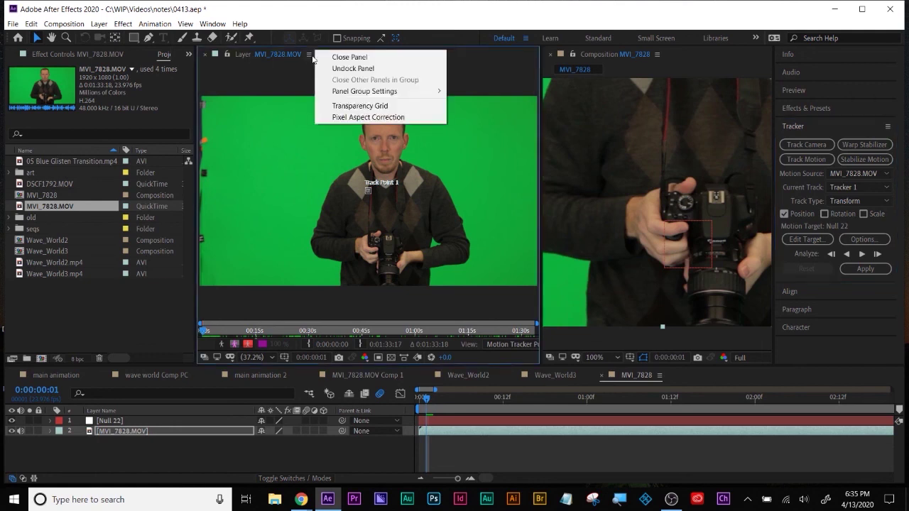
{"action": "left_click", "coordinate": [325, 68]}
{"action": "left_click_drag", "start_coordinate": [301, 45], "coordinate": [509, 176]}
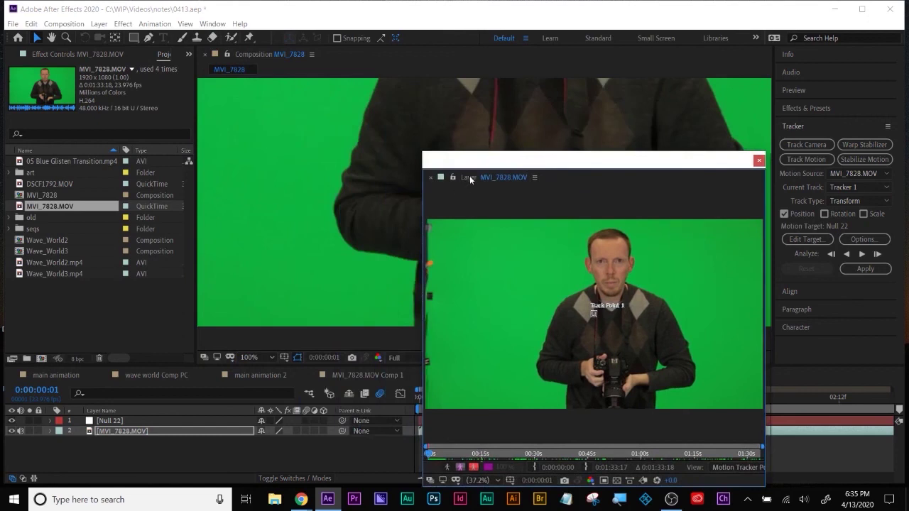
{"action": "left_click_drag", "start_coordinate": [471, 176], "coordinate": [205, 109]}
{"action": "mouse_move", "coordinate": [484, 77]}
{"action": "left_mouse_down"}
{"action": "mouse_move", "coordinate": [569, 77]}
{"action": "mouse_move", "coordinate": [488, 77]}
{"action": "left_mouse_up"}
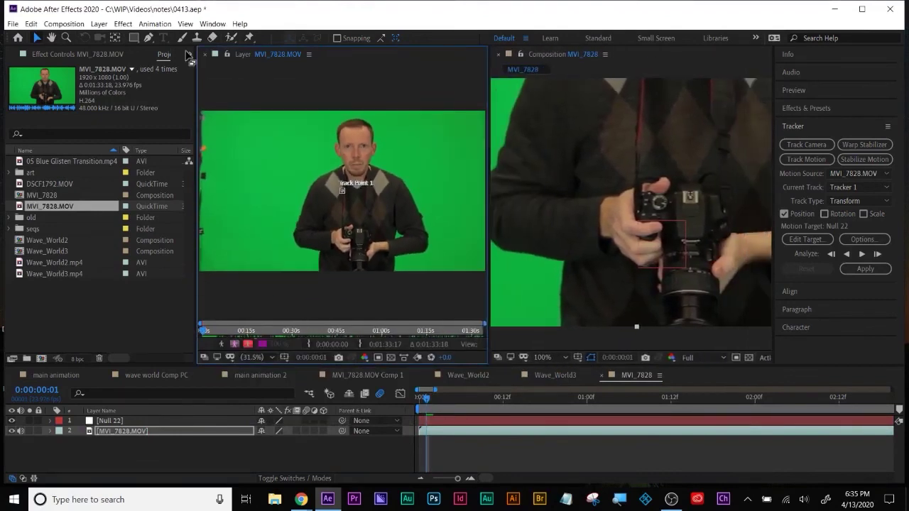
{"action": "left_click", "coordinate": [310, 55]}
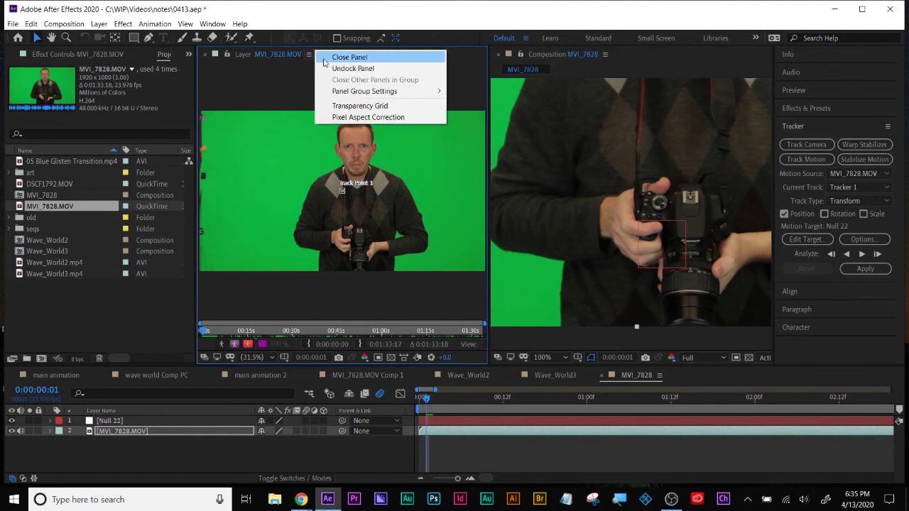
{"action": "left_click", "coordinate": [331, 69]}
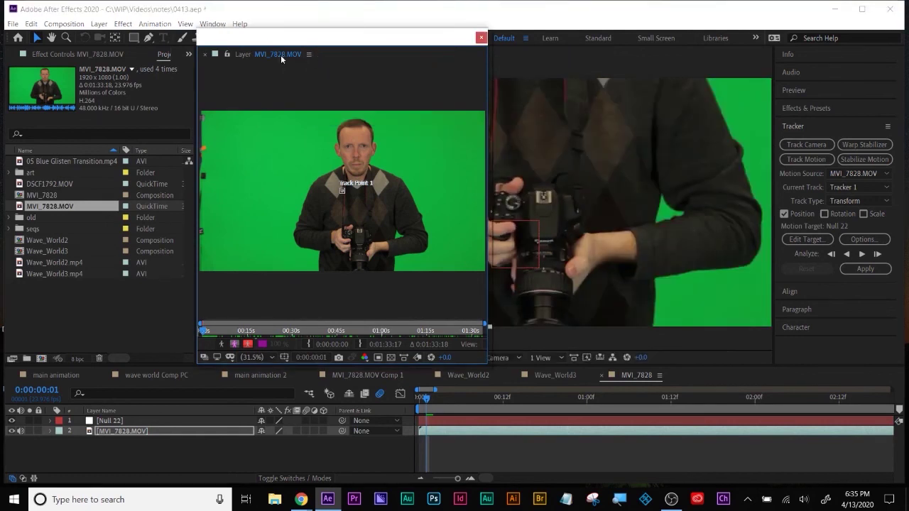
{"action": "left_click_drag", "start_coordinate": [243, 56], "coordinate": [517, 152]}
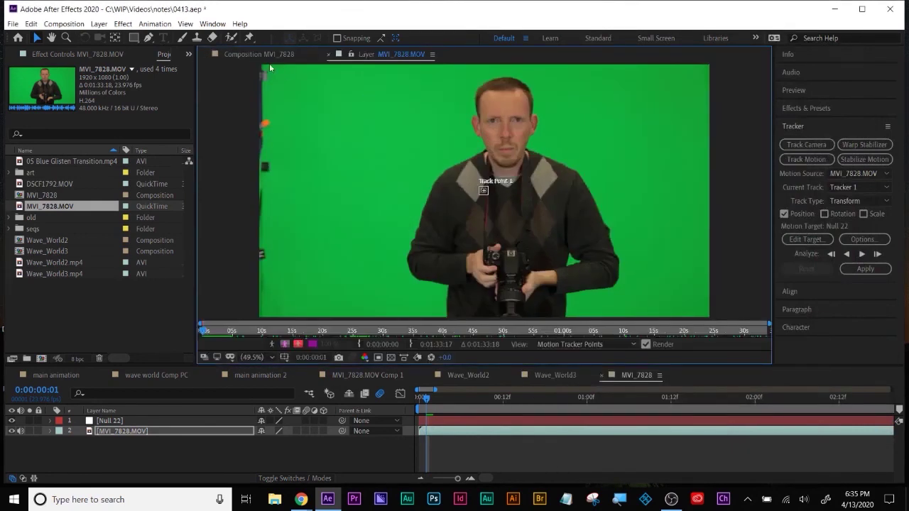
Step: Place Track Point 1 where the index finger meets the camera grip
{"action": "left_click", "coordinate": [485, 190]}
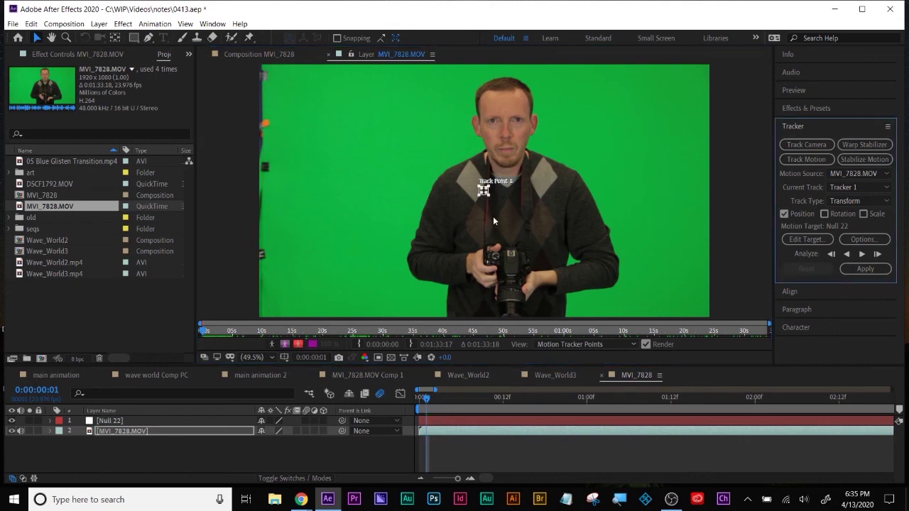
{"action": "scroll", "coordinate": [496, 190], "scroll_direction": "up", "scroll_amount": 5}
{"action": "left_click_drag", "start_coordinate": [490, 179], "coordinate": [494, 241]}
{"action": "left_click_drag", "start_coordinate": [617, 263], "coordinate": [584, 148]}
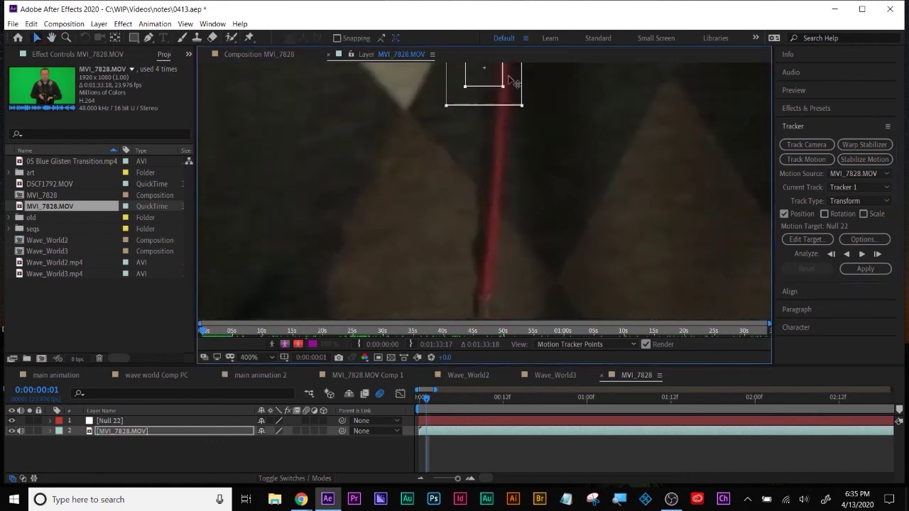
{"action": "left_click_drag", "start_coordinate": [498, 79], "coordinate": [493, 247]}
{"action": "left_click_drag", "start_coordinate": [582, 262], "coordinate": [569, 98]}
{"action": "left_click_drag", "start_coordinate": [471, 79], "coordinate": [458, 323]}
{"action": "left_click_drag", "start_coordinate": [594, 275], "coordinate": [593, 142]}
{"action": "left_click_drag", "start_coordinate": [467, 114], "coordinate": [511, 268]}
{"action": "scroll", "coordinate": [513, 269], "scroll_direction": "down", "scroll_amount": 2}
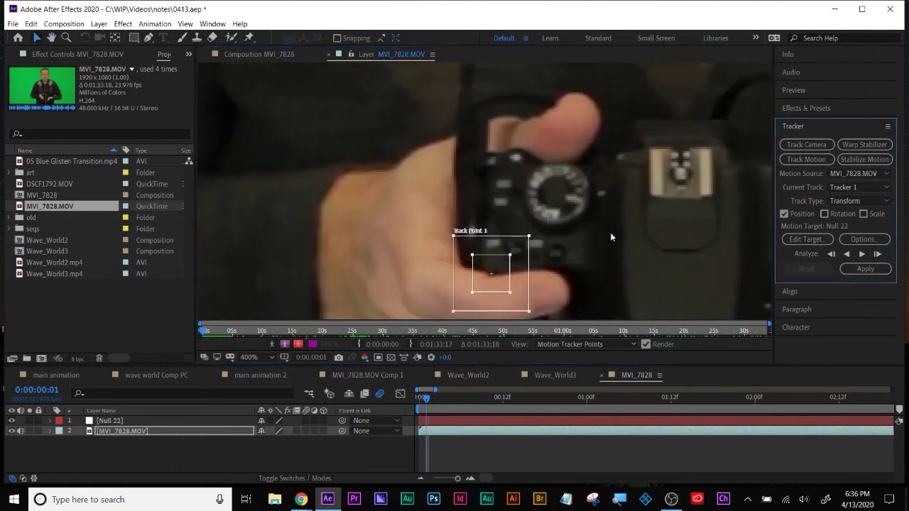
{"action": "scroll", "coordinate": [611, 233], "scroll_direction": "down", "scroll_amount": 1}
{"action": "scroll", "coordinate": [609, 237], "scroll_direction": "down", "scroll_amount": 1}
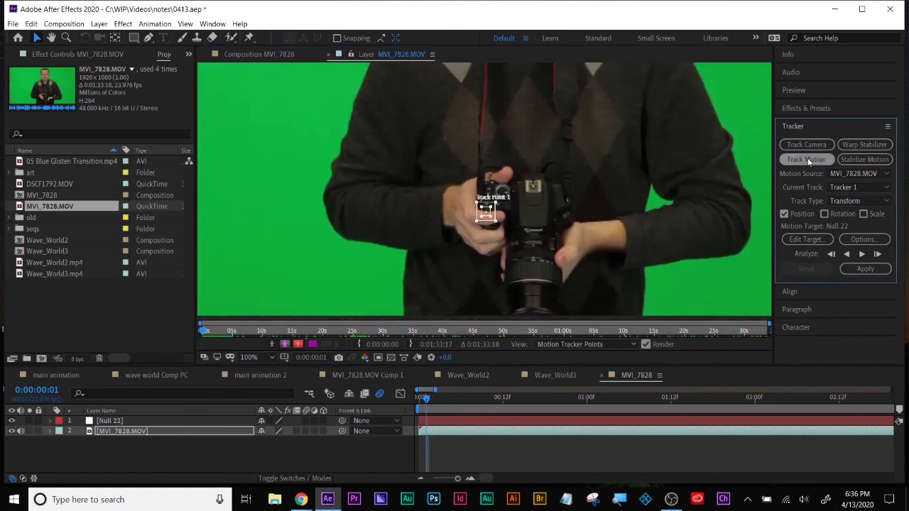
Step: Enable Rotation and Scale tracking, and place Track Point 1 just below the hot shoe and Track Point 2 on the camera's far side
{"action": "left_click", "coordinate": [824, 214]}
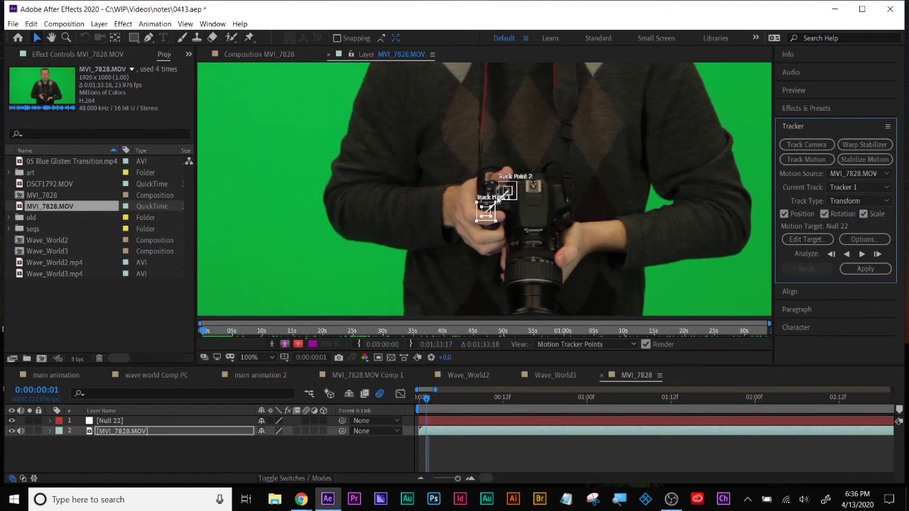
{"action": "scroll", "coordinate": [511, 200], "scroll_direction": "up", "scroll_amount": 1}
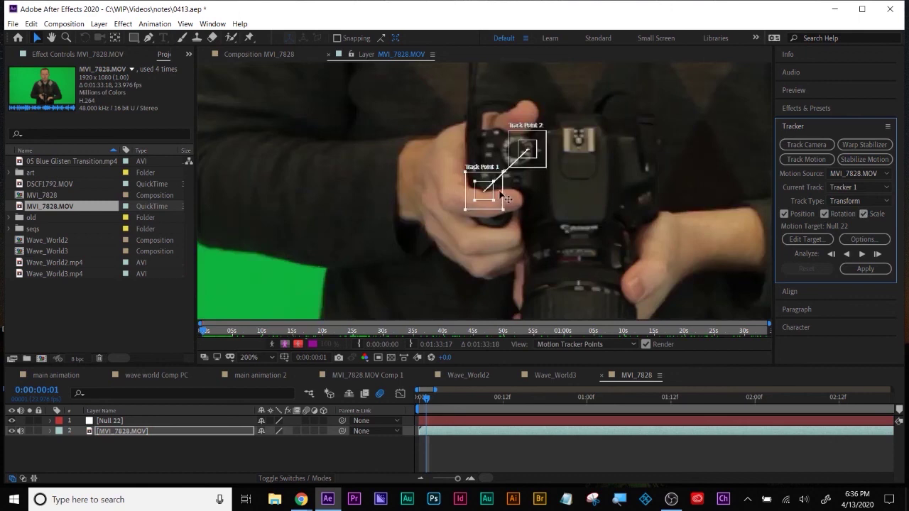
{"action": "left_click_drag", "start_coordinate": [508, 196], "coordinate": [653, 184]}
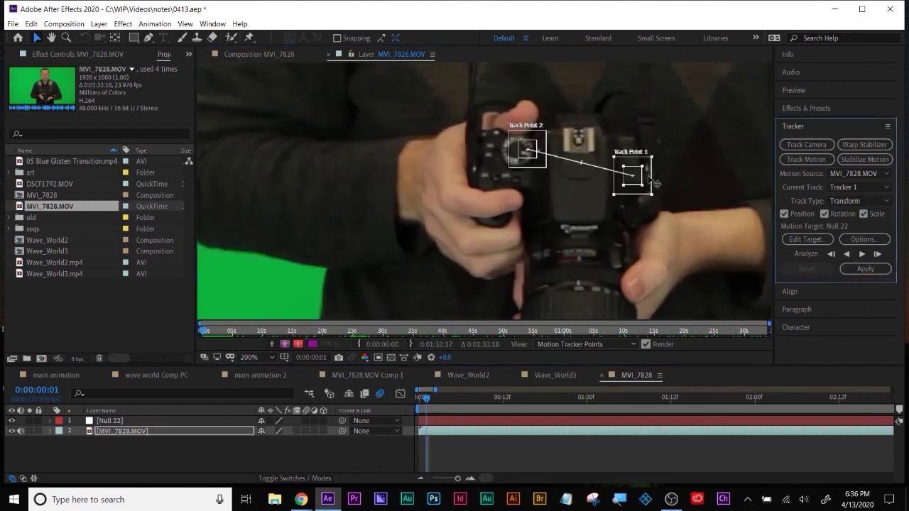
{"action": "left_click_drag", "start_coordinate": [656, 184], "coordinate": [508, 197]}
{"action": "left_click_drag", "start_coordinate": [543, 149], "coordinate": [659, 170]}
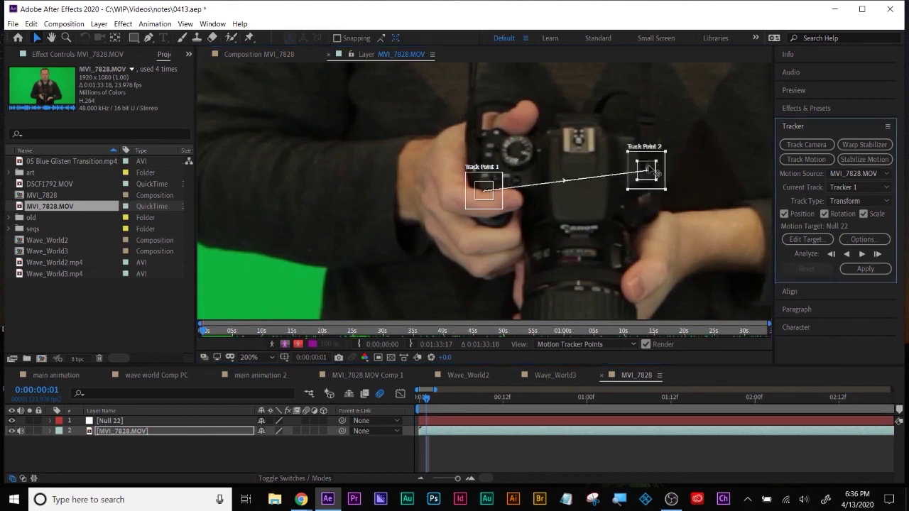
{"action": "left_click_drag", "start_coordinate": [489, 194], "coordinate": [565, 174]}
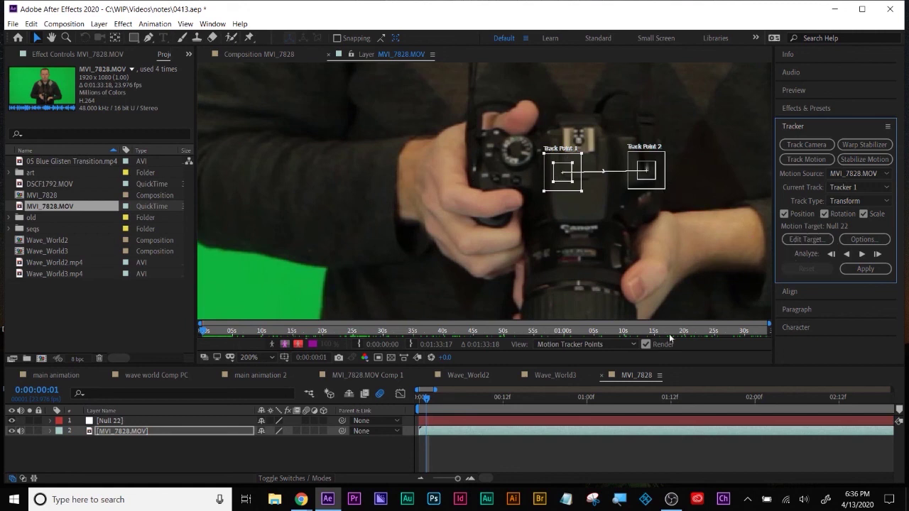
Step: Analyze both track points forward from 0:00:00:01 and stop the analysis at 0:00:02:03
{"action": "left_click", "coordinate": [862, 255]}
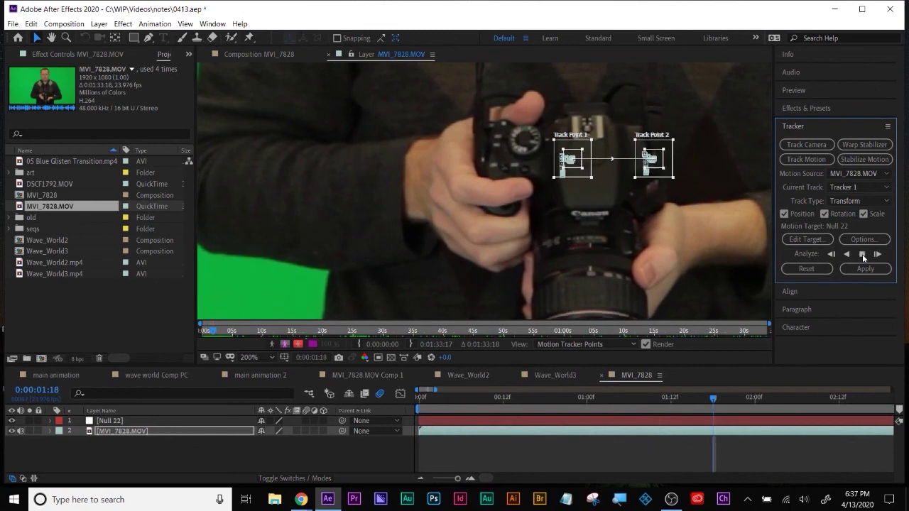
{"action": "left_click", "coordinate": [864, 255]}
{"action": "scroll", "coordinate": [680, 183], "scroll_direction": "up", "scroll_amount": 2}
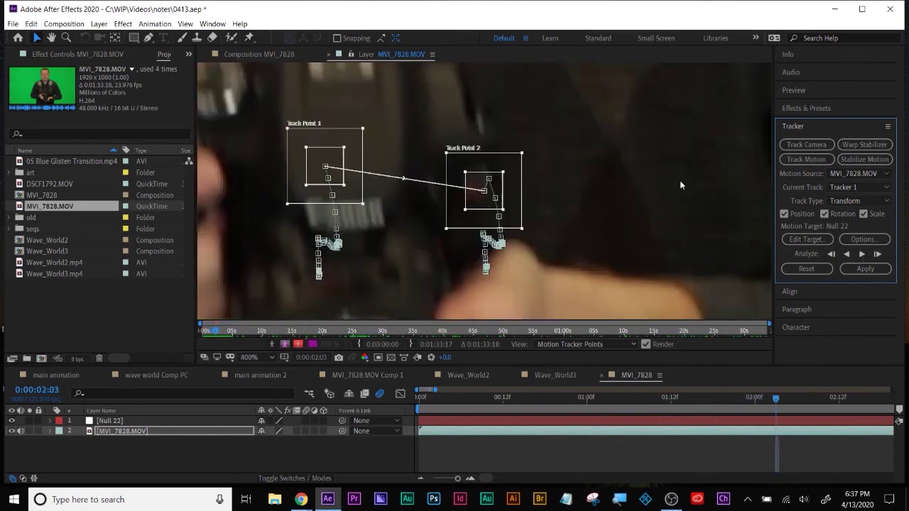
Step: Reveal the MVI_7828.MOV layer's tracking keyframes and check the track points from 0:00:01:21 to 0:00:02:01
{"action": "left_click", "coordinate": [749, 431]}
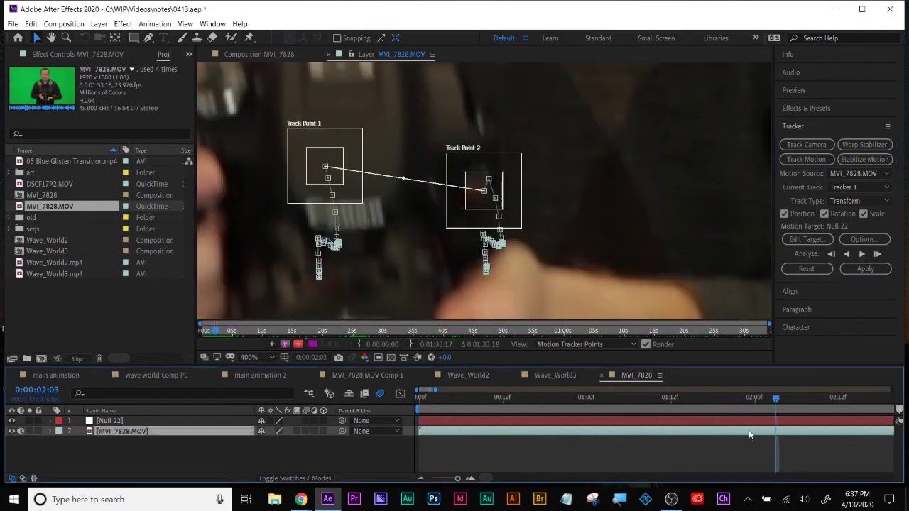
{"action": "key", "text": "u"}
{"action": "left_click", "coordinate": [745, 399]}
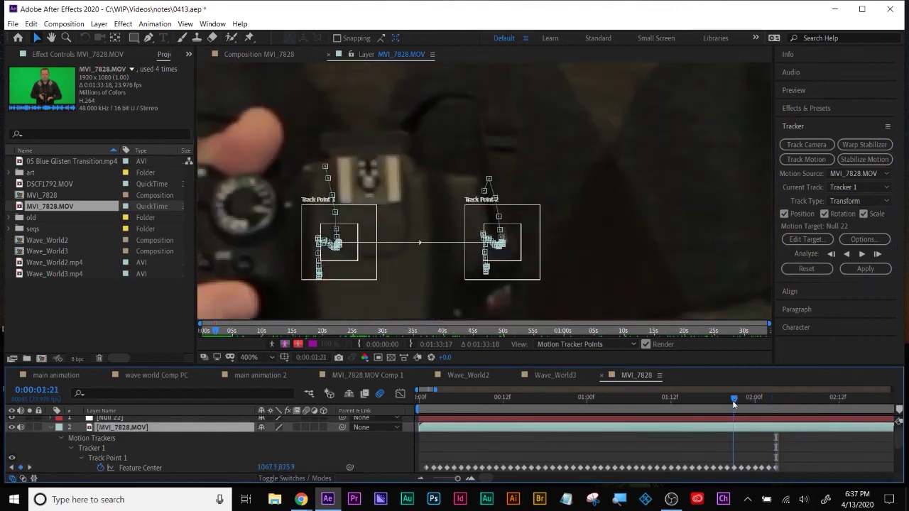
{"action": "left_click_drag", "start_coordinate": [748, 400], "coordinate": [761, 400]}
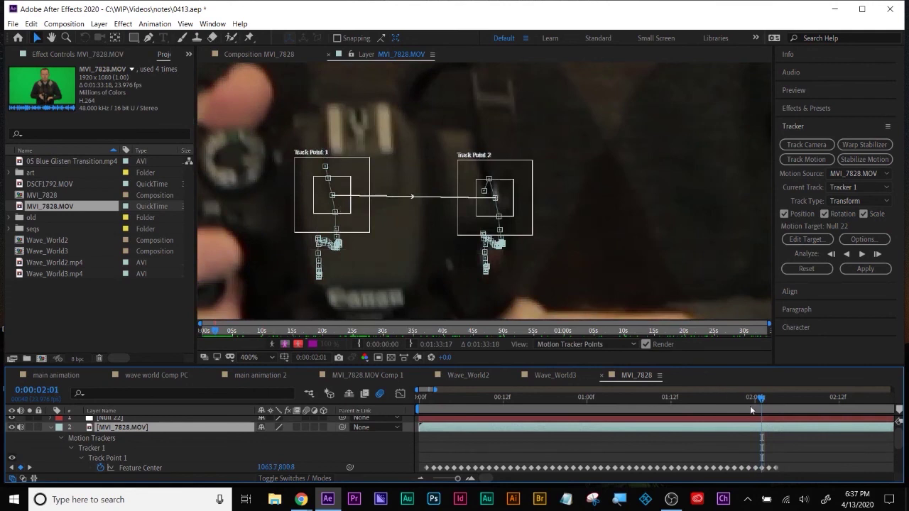
Step: At 0:00:02:02, shift Track Point 1 and Track Point 2 slightly upward to correct their drift on the camera
{"action": "left_click_drag", "start_coordinate": [763, 401], "coordinate": [769, 400]}
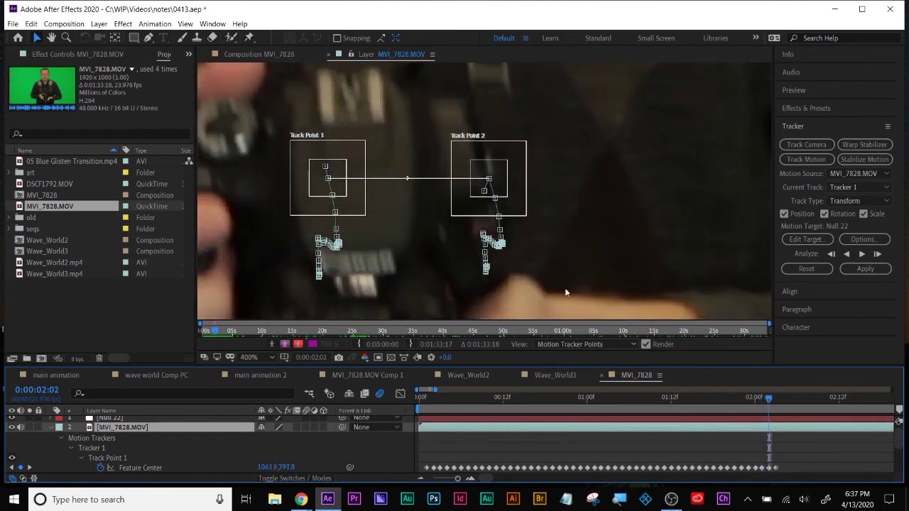
{"action": "left_click_drag", "start_coordinate": [319, 179], "coordinate": [316, 138]}
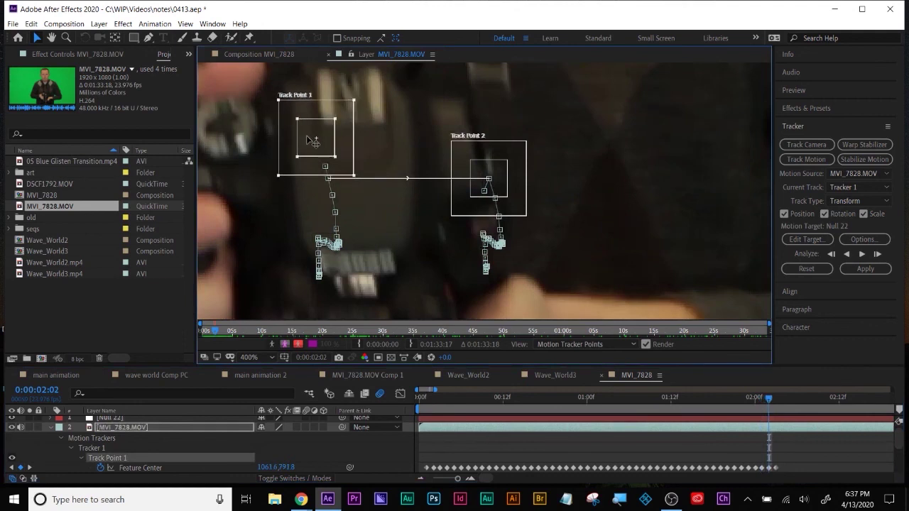
{"action": "left_click_drag", "start_coordinate": [506, 183], "coordinate": [507, 174]}
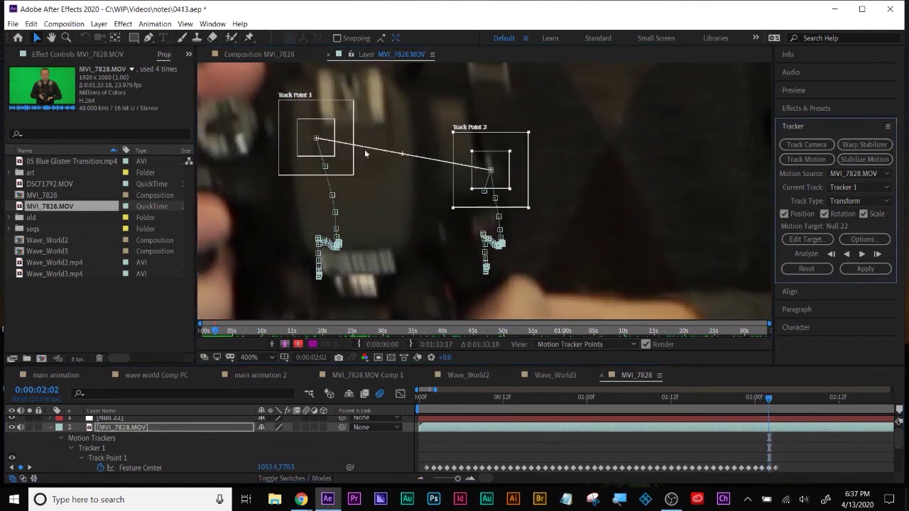
{"action": "left_click_drag", "start_coordinate": [335, 134], "coordinate": [332, 159]}
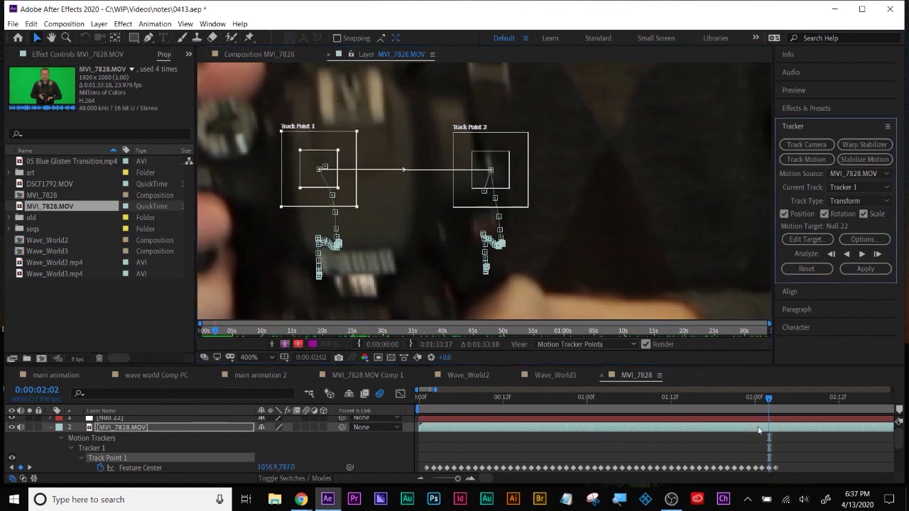
Step: At 0:00:02:03, move Track Point 2 and Track Point 1 upward to put them back on their camera features
{"action": "left_click_drag", "start_coordinate": [769, 399], "coordinate": [776, 398]}
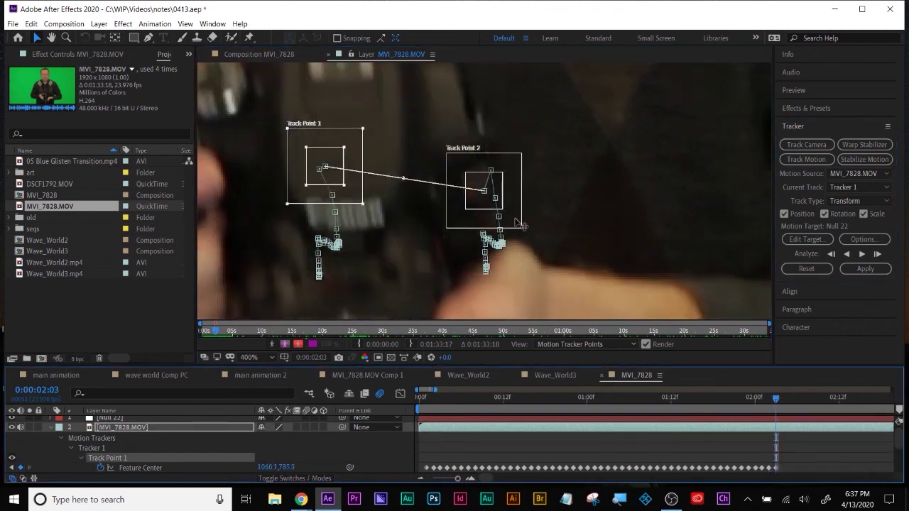
{"action": "left_click_drag", "start_coordinate": [485, 189], "coordinate": [485, 126]}
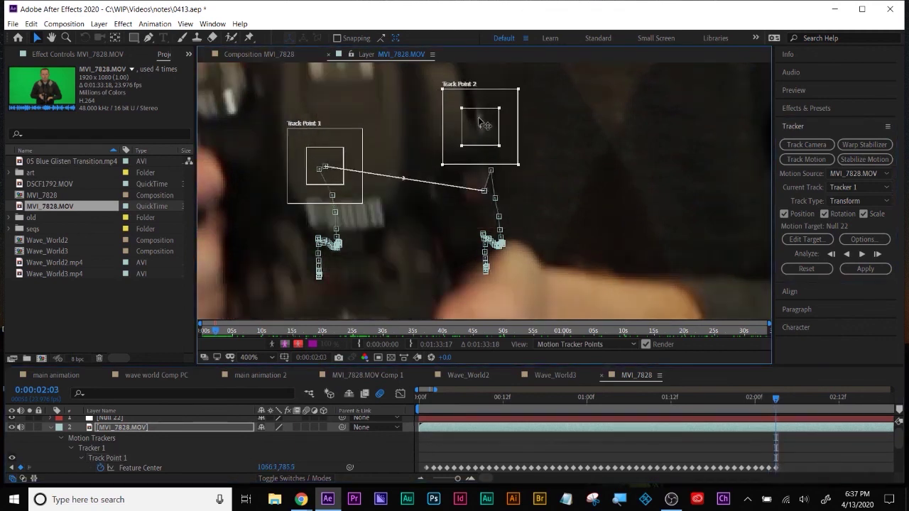
{"action": "left_click_drag", "start_coordinate": [334, 161], "coordinate": [311, 114]}
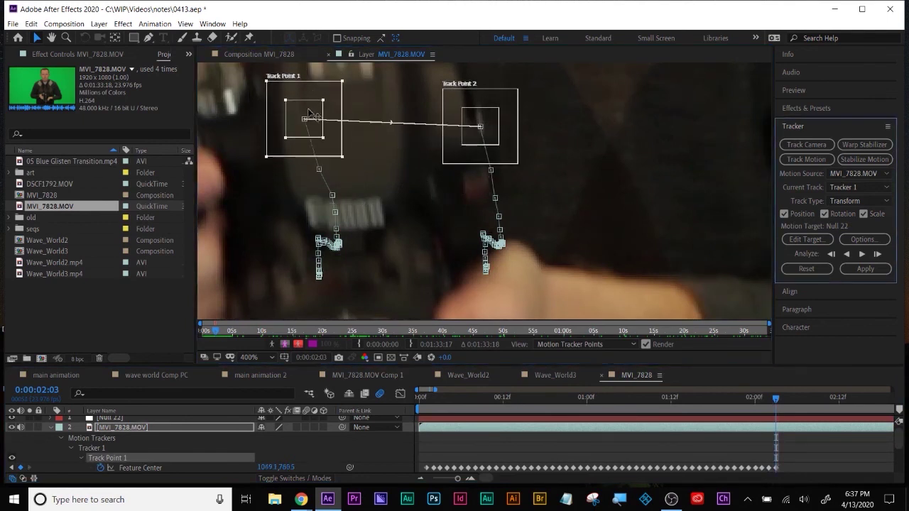
{"action": "key", "text": "slash"}
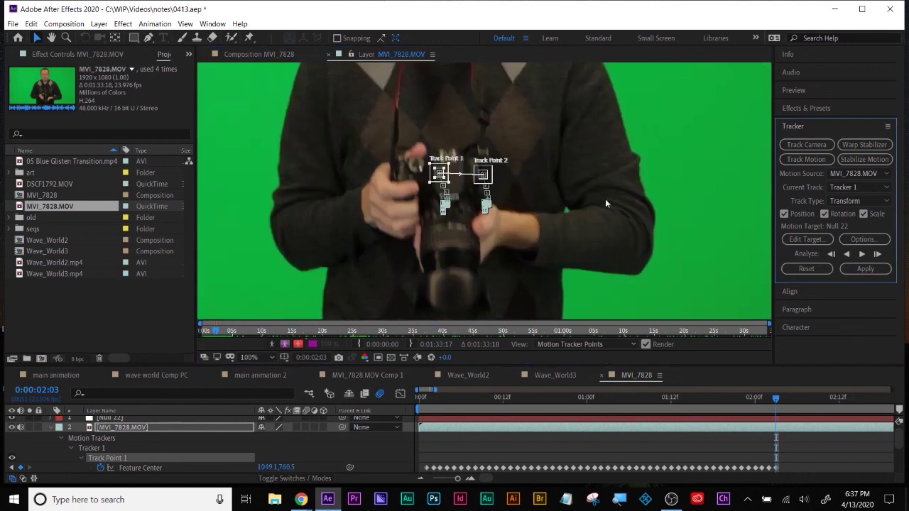
Step: From the first frame, apply Tracker 1 to Null 22 in X and Y, and collapse the layer properties
{"action": "left_click_drag", "start_coordinate": [773, 399], "coordinate": [395, 433]}
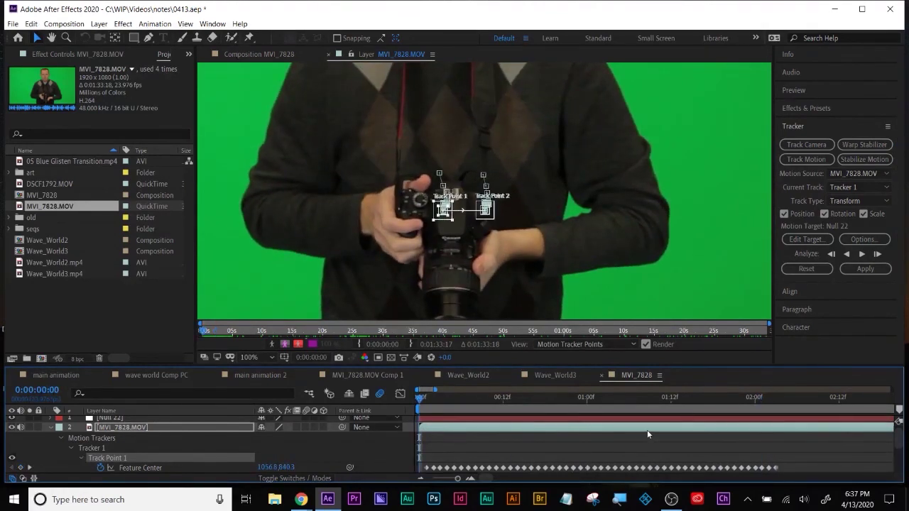
{"action": "scroll", "coordinate": [578, 273], "scroll_direction": "down", "scroll_amount": 2}
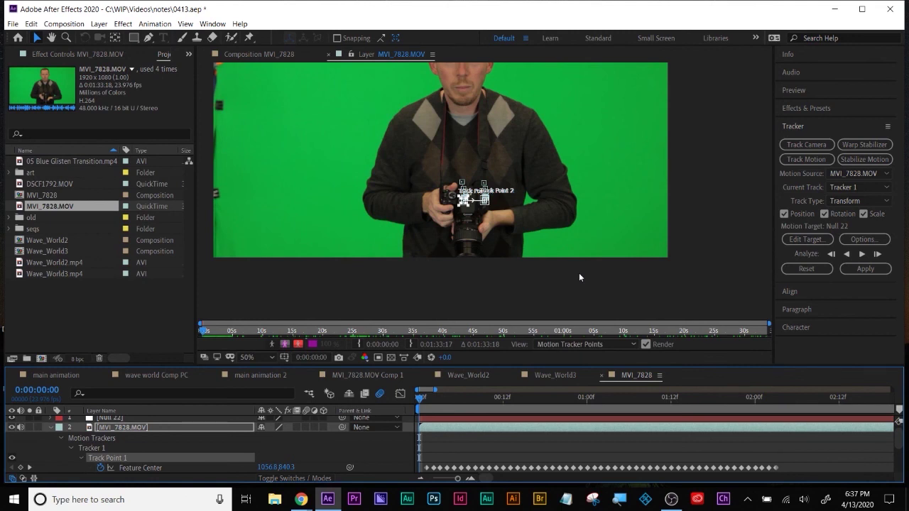
{"action": "left_click", "coordinate": [865, 188]}
{"action": "left_click", "coordinate": [800, 188]}
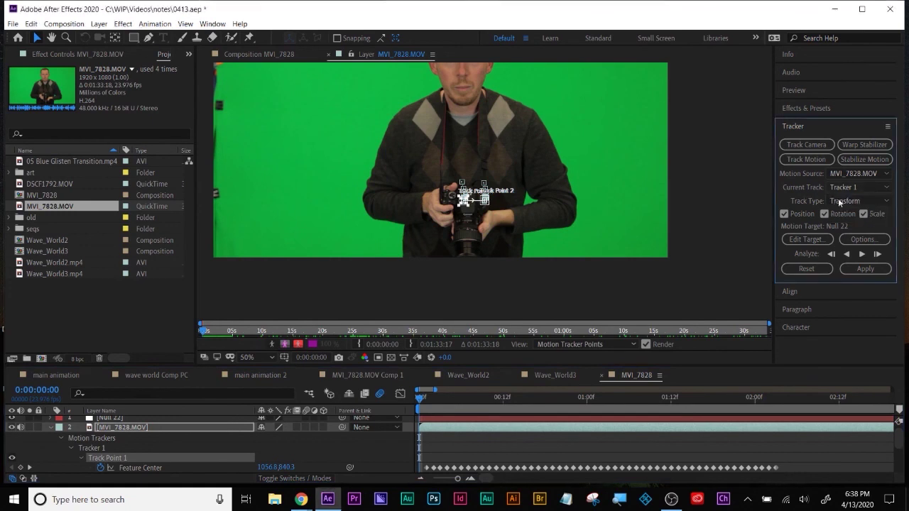
{"action": "left_click", "coordinate": [856, 266]}
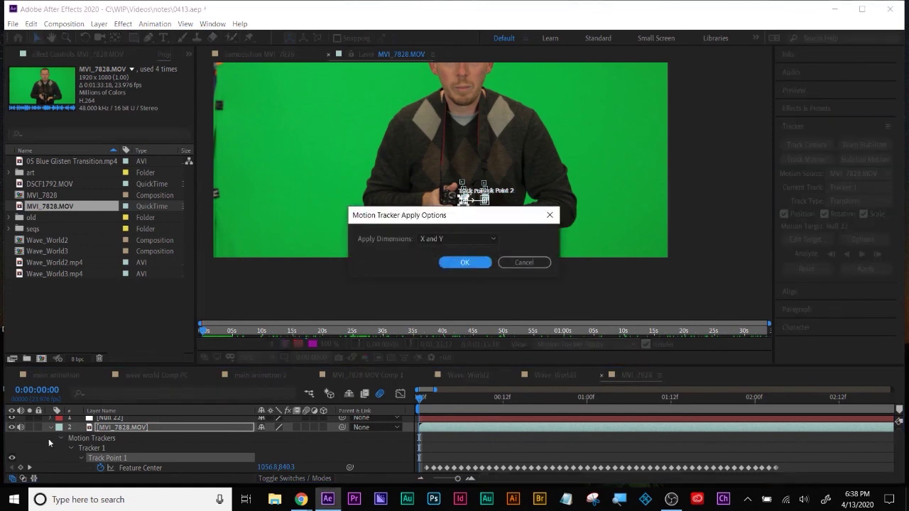
{"action": "left_click", "coordinate": [467, 263]}
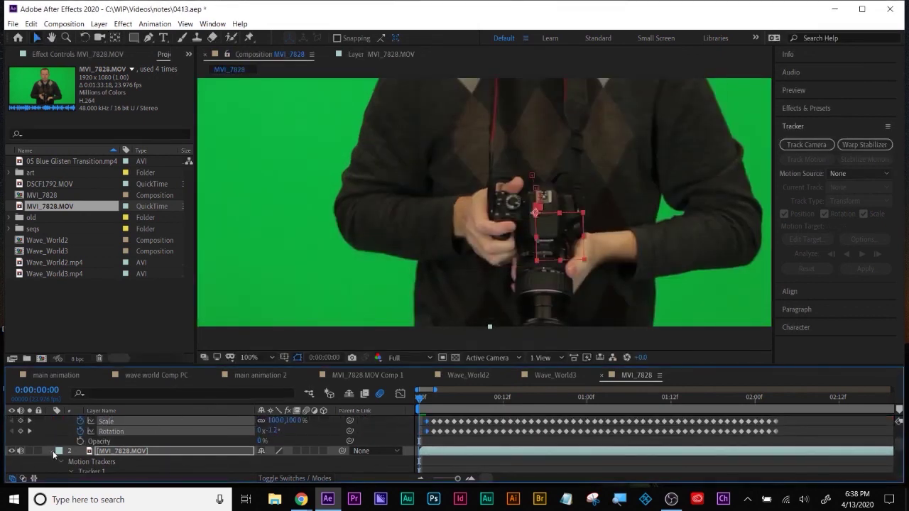
{"action": "left_click", "coordinate": [49, 451]}
{"action": "left_click", "coordinate": [104, 459]}
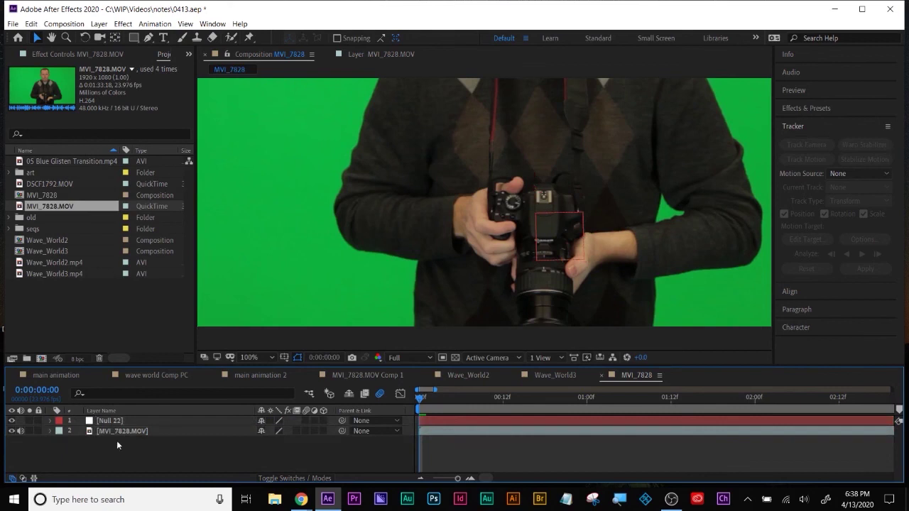
Step: Create a text layer reading HELLO just above the camera
{"action": "left_click", "coordinate": [163, 37]}
{"action": "left_click", "coordinate": [529, 177]}
{"action": "type", "text": "HRELLO"}
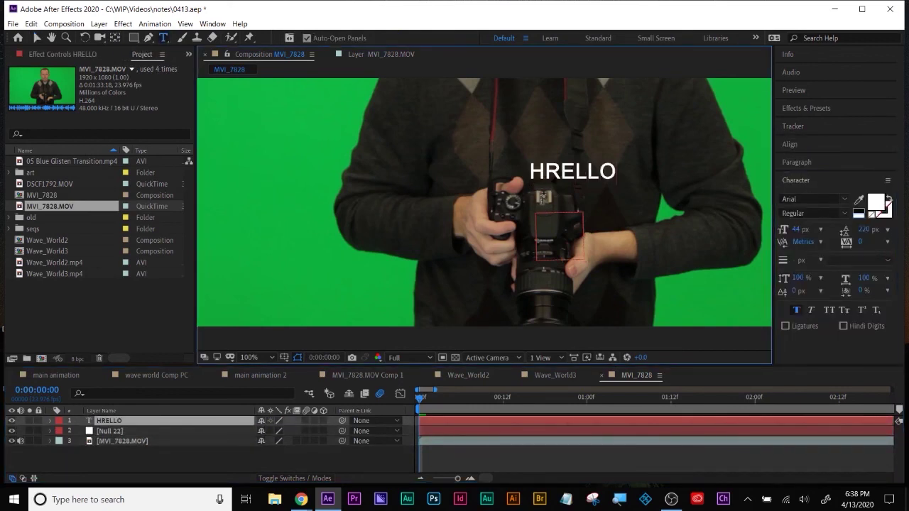
{"action": "left_click", "coordinate": [558, 172]}
{"action": "key", "text": "BackSpace"}
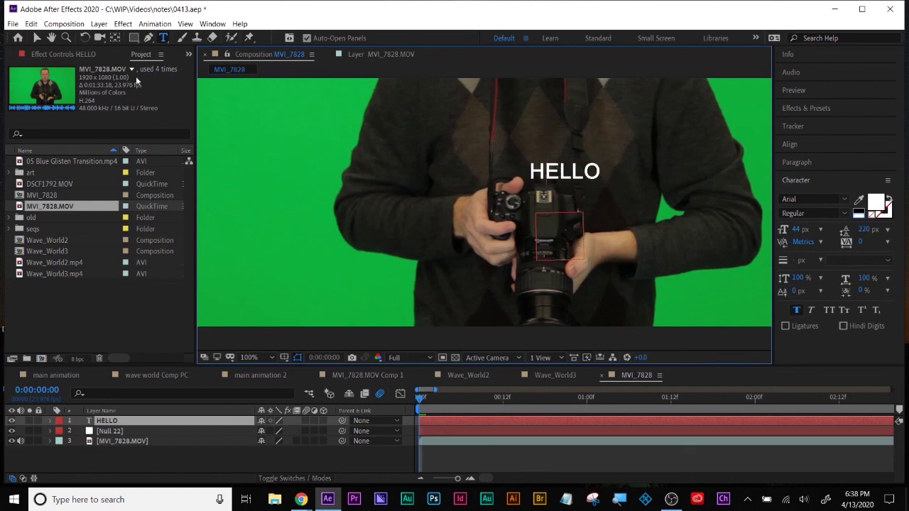
Step: Position the HELLO text right above the camera's hot shoe and parent its layer to Null 22
{"action": "left_click", "coordinate": [35, 37]}
{"action": "mouse_move", "coordinate": [567, 184]}
{"action": "left_mouse_down"}
{"action": "mouse_move", "coordinate": [565, 212]}
{"action": "mouse_move", "coordinate": [558, 188]}
{"action": "left_mouse_up"}
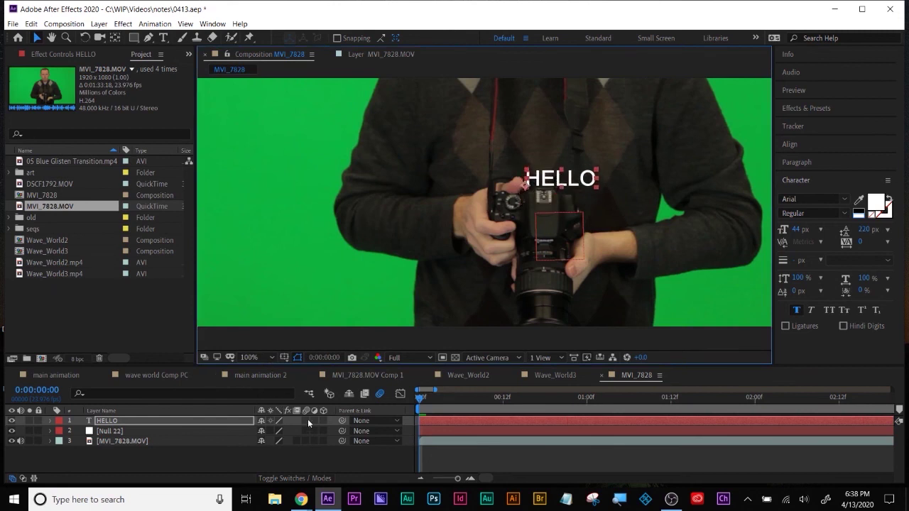
{"action": "left_click_drag", "start_coordinate": [342, 420], "coordinate": [103, 431]}
Step: Scrub the MVI_7828 composition to 0:00:01:18 and back to 0:00:01:06, checking how HELLO follows the camera
{"action": "left_click_drag", "start_coordinate": [420, 398], "coordinate": [714, 413]}
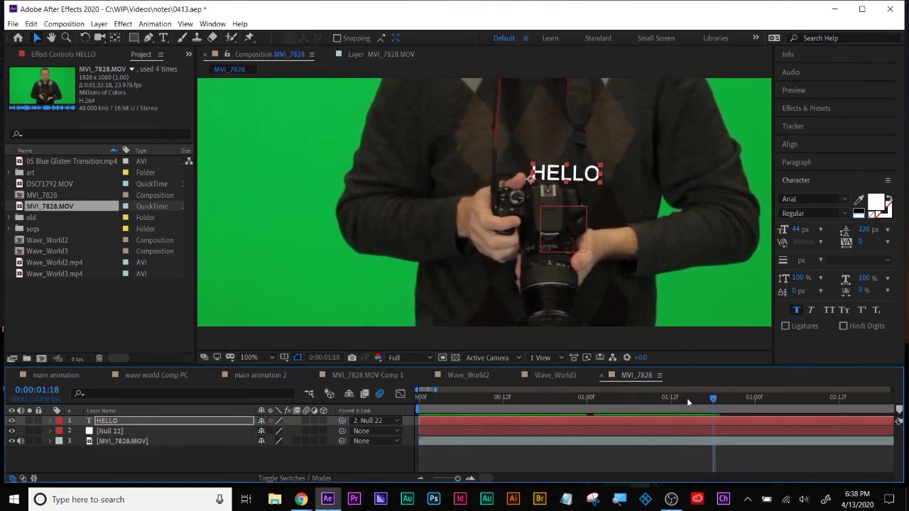
{"action": "left_click_drag", "start_coordinate": [711, 401], "coordinate": [632, 400]}
{"action": "scroll", "coordinate": [589, 216], "scroll_direction": "up", "scroll_amount": 1}
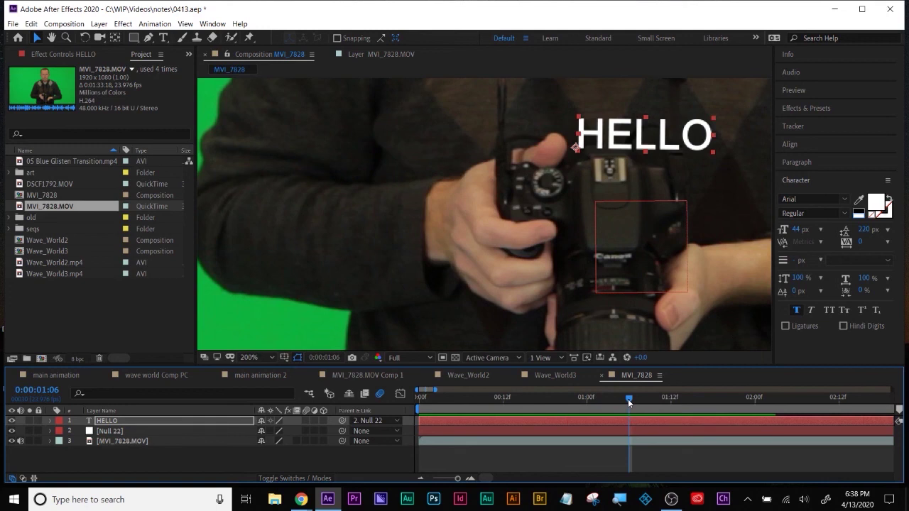
{"action": "key", "text": "comma"}
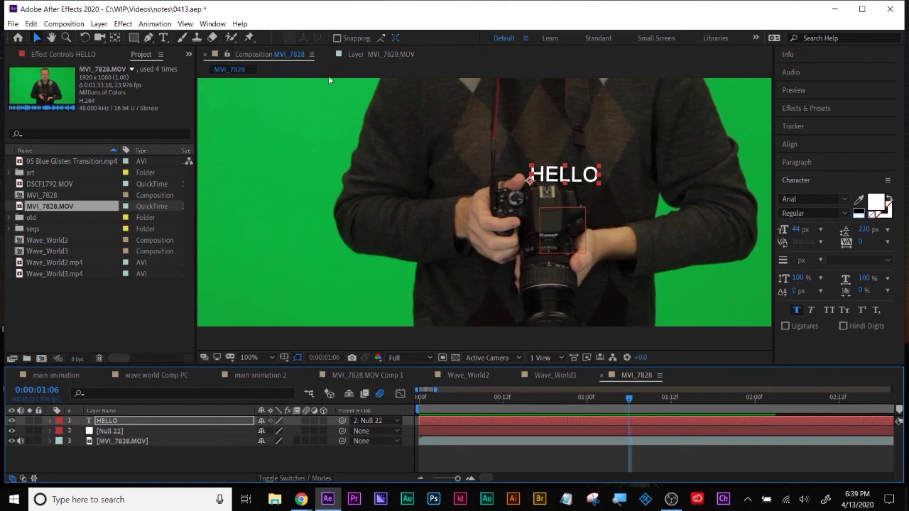
Step: Show the tracker settings for the MVI_7828.MOV layer and review the available track types, keeping Transform
{"action": "left_click", "coordinate": [369, 54]}
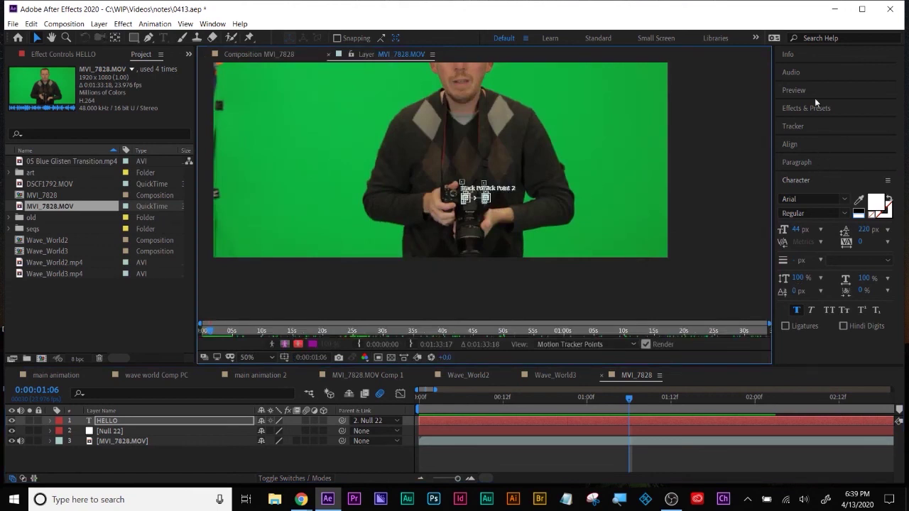
{"action": "left_click", "coordinate": [581, 441]}
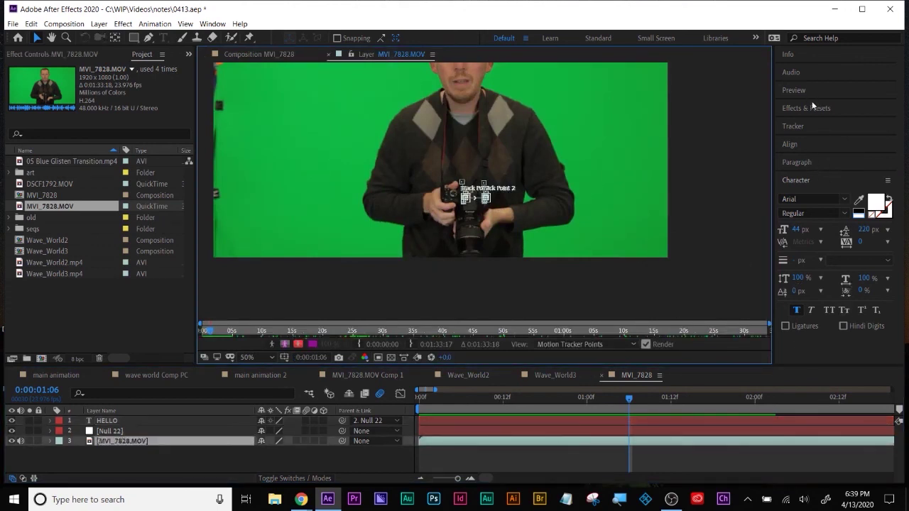
{"action": "left_click", "coordinate": [213, 25]}
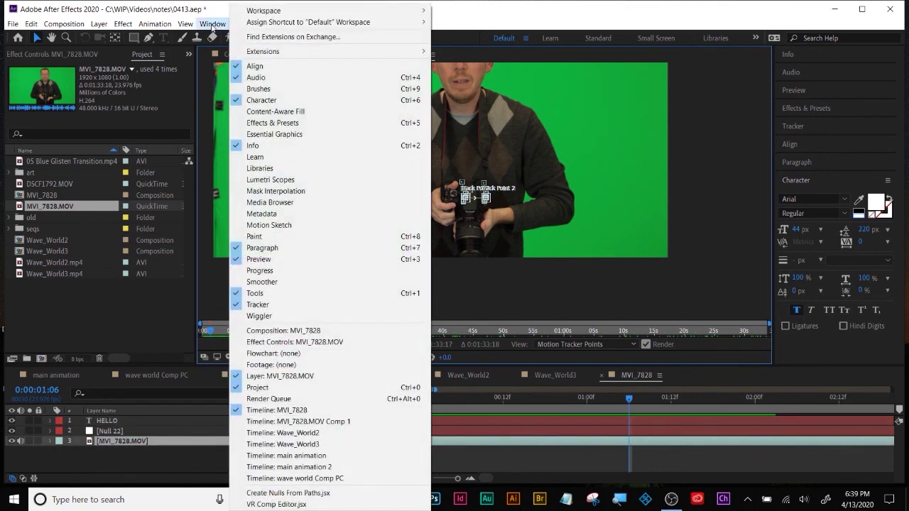
{"action": "left_click", "coordinate": [213, 24]}
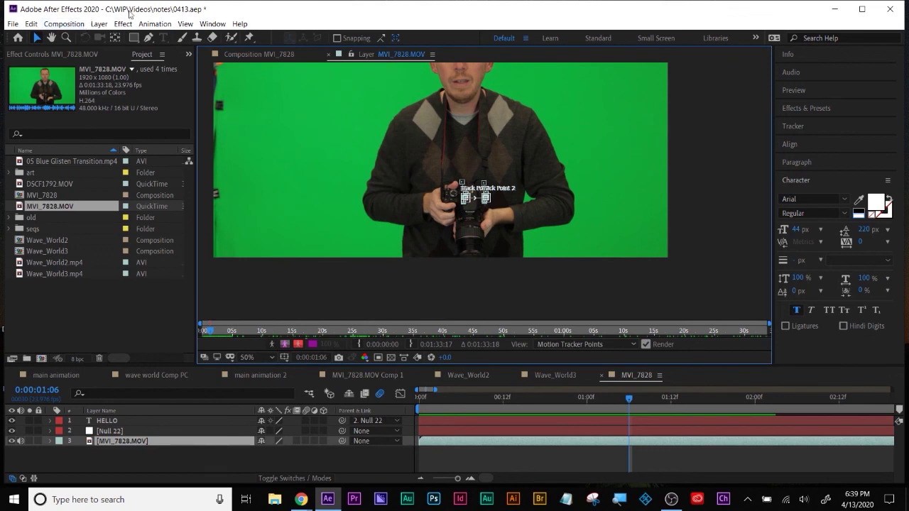
{"action": "left_click", "coordinate": [107, 441]}
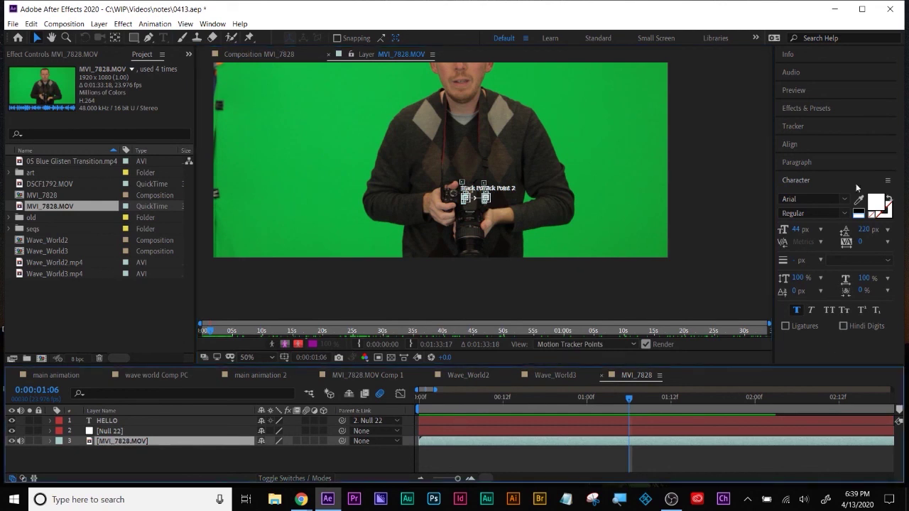
{"action": "left_click", "coordinate": [836, 124]}
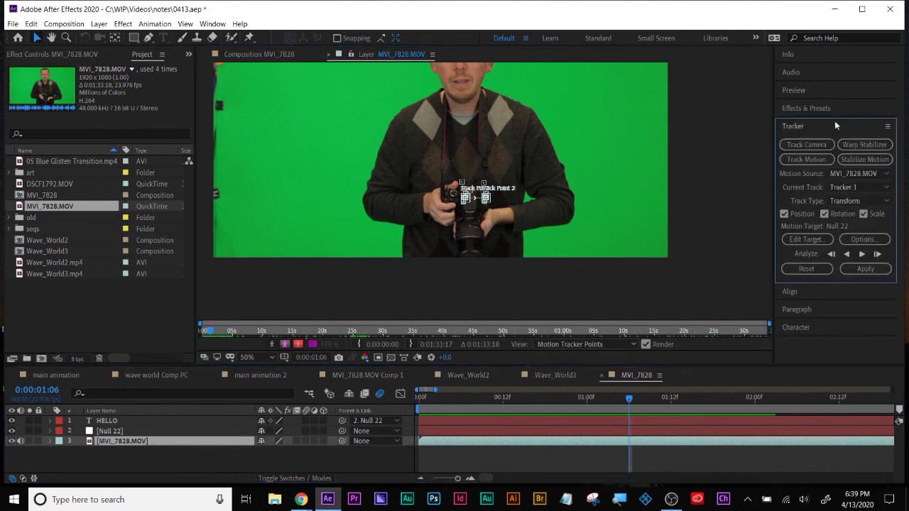
{"action": "left_click", "coordinate": [878, 201]}
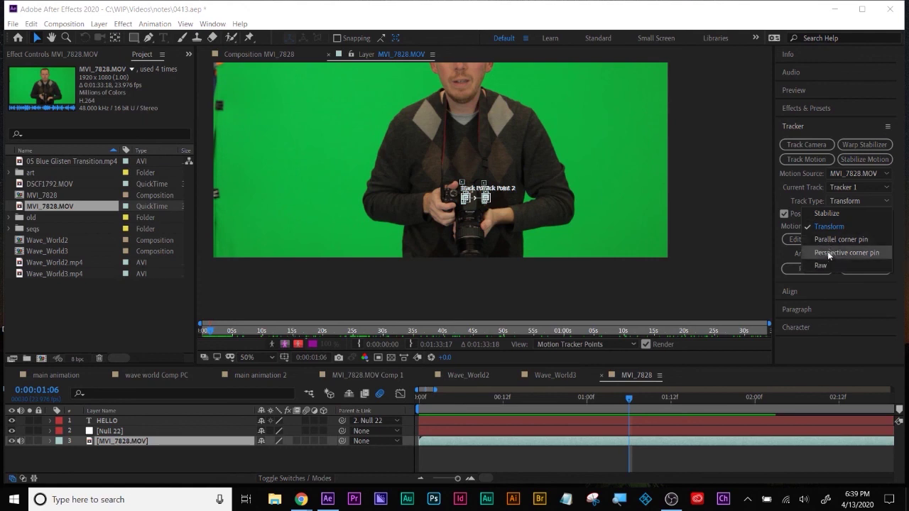
{"action": "left_click", "coordinate": [829, 226]}
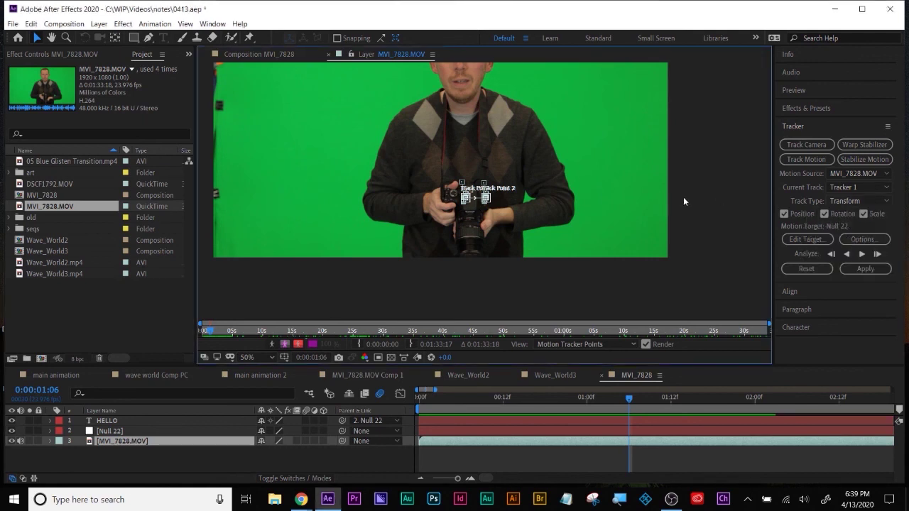
Step: Glance at the Wave_World3 composition, return to MVI_7828 and rewind it to the first frame
{"action": "left_click", "coordinate": [105, 323]}
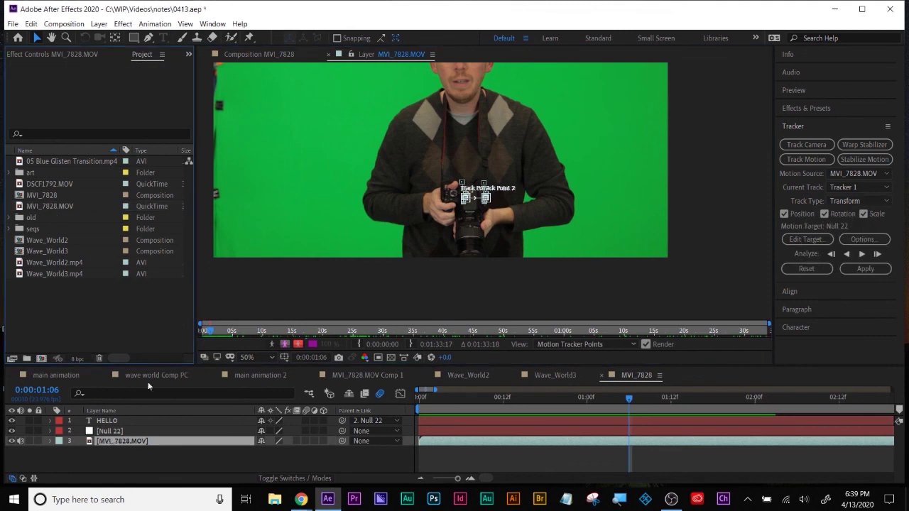
{"action": "left_click", "coordinate": [557, 374]}
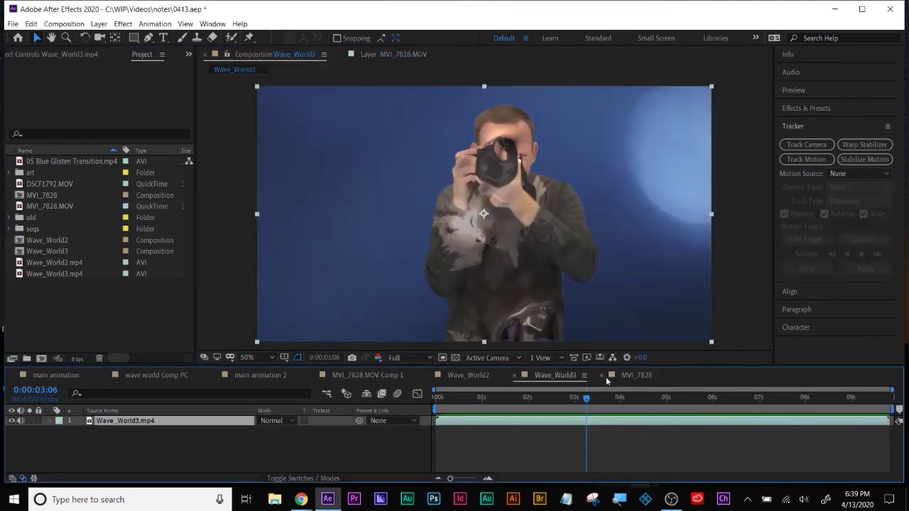
{"action": "left_click", "coordinate": [631, 376]}
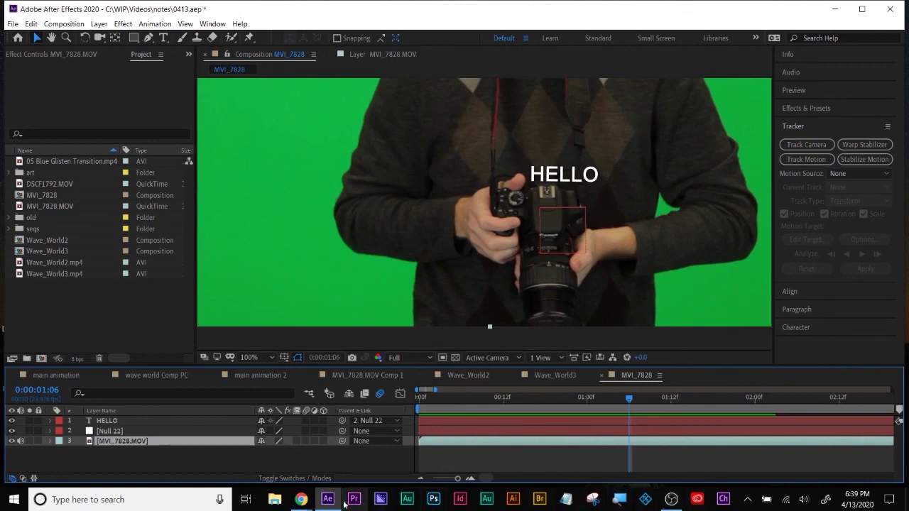
{"action": "mouse_move", "coordinate": [302, 501]}
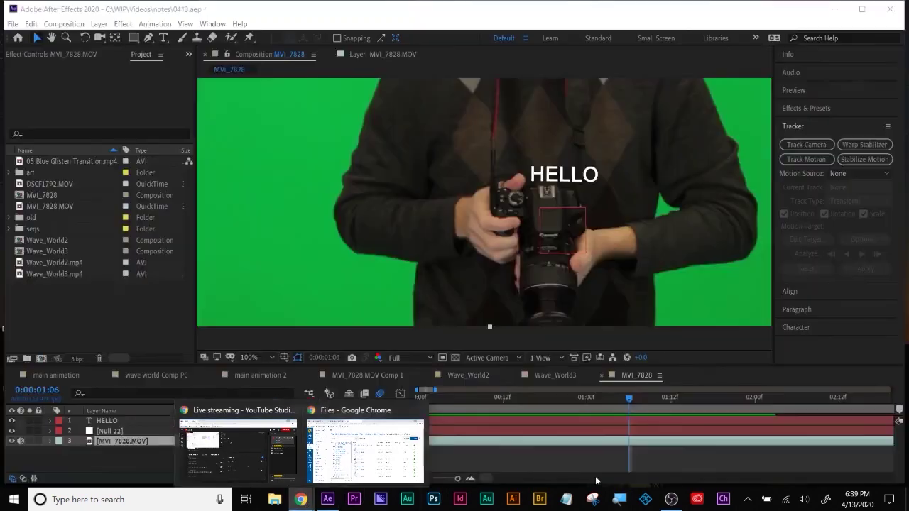
{"action": "left_click", "coordinate": [468, 463]}
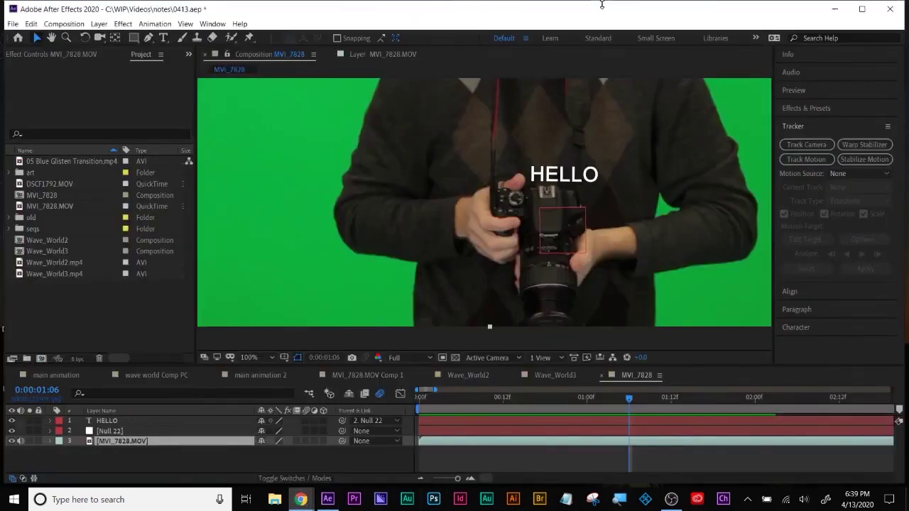
{"action": "left_click", "coordinate": [468, 460]}
{"action": "left_click_drag", "start_coordinate": [583, 399], "coordinate": [348, 403]}
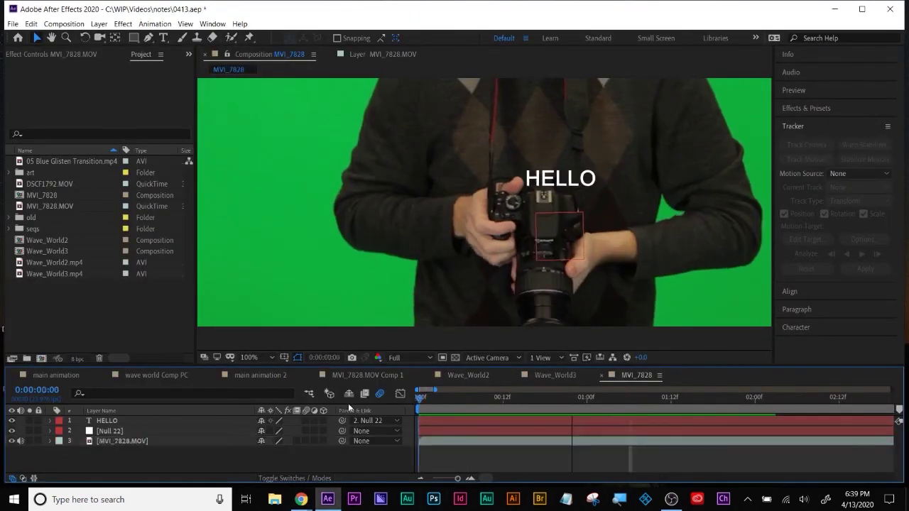
Step: Close the MVI_7828, Wave_World3, Wave_World2, MVI_7828.MOV Comp 1 and main animation 2 timelines
{"action": "left_click", "coordinate": [602, 375]}
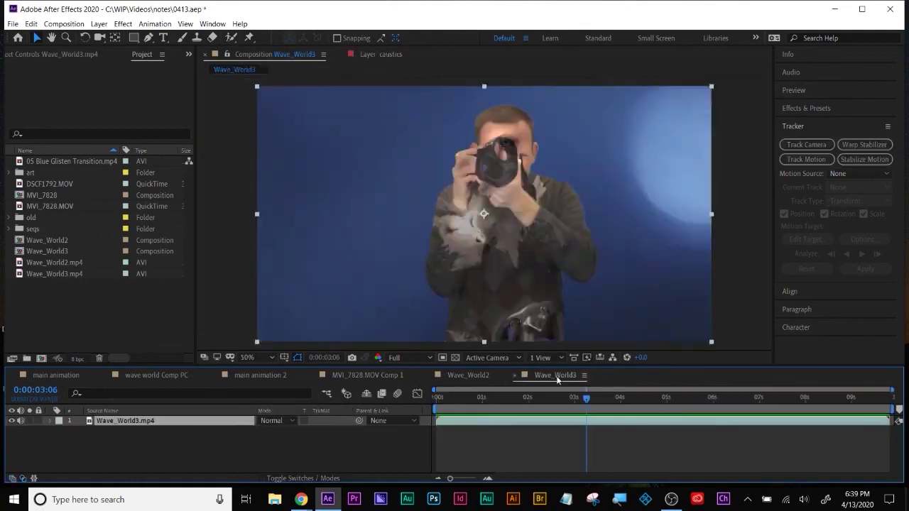
{"action": "left_click", "coordinate": [514, 376]}
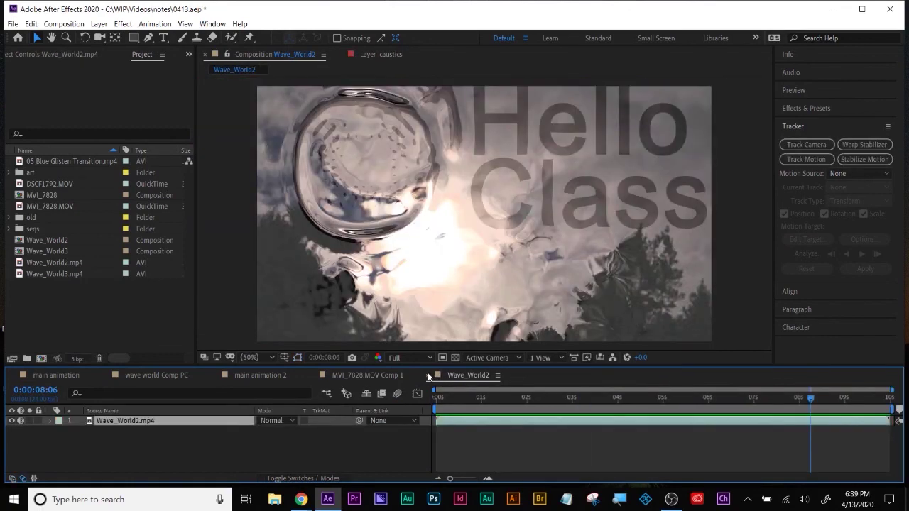
{"action": "left_click", "coordinate": [430, 376]}
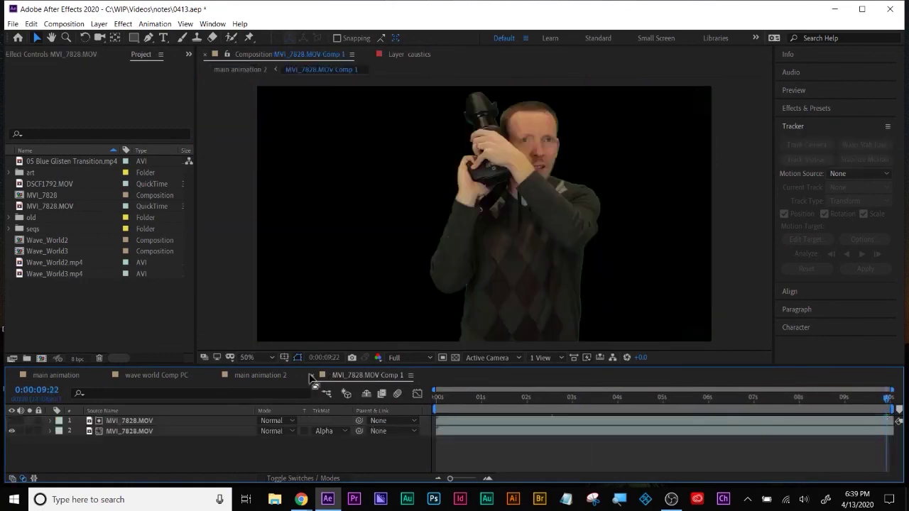
{"action": "left_click", "coordinate": [313, 378]}
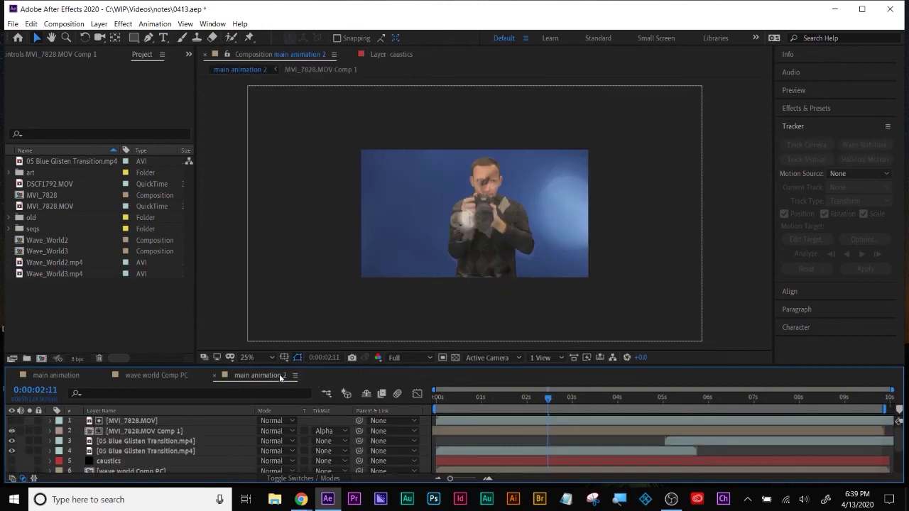
{"action": "left_click", "coordinate": [214, 376]}
{"action": "left_click", "coordinate": [103, 334]}
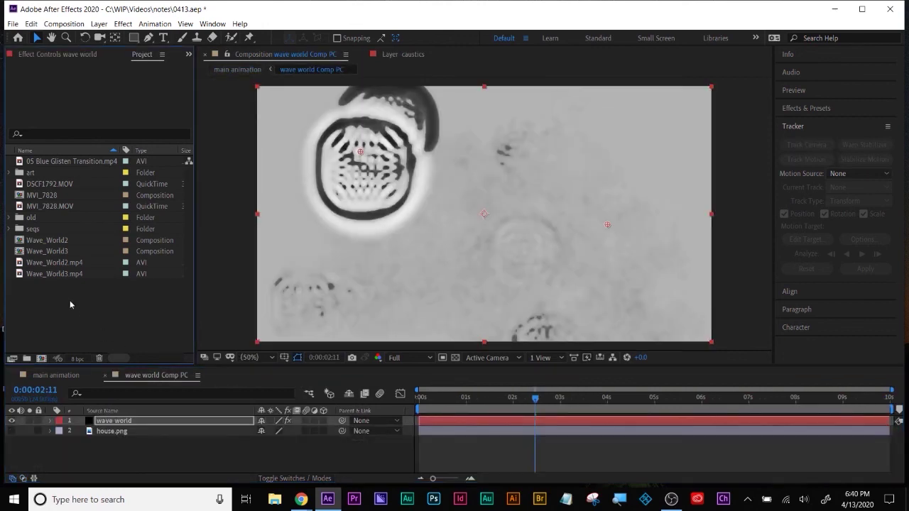
Step: Open the MVI_7828 composition and delete its HELLO, Null 22 and MVI_7828.MOV layers
{"action": "double_click", "coordinate": [39, 200]}
{"action": "scroll", "coordinate": [473, 278], "scroll_direction": "down", "scroll_amount": 3}
{"action": "left_click", "coordinate": [105, 441]}
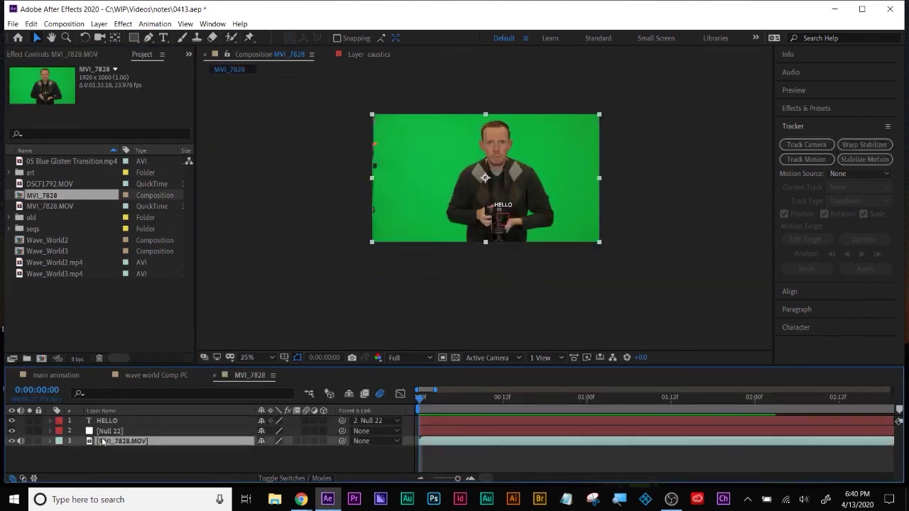
{"action": "left_click_drag", "start_coordinate": [103, 449], "coordinate": [75, 416]}
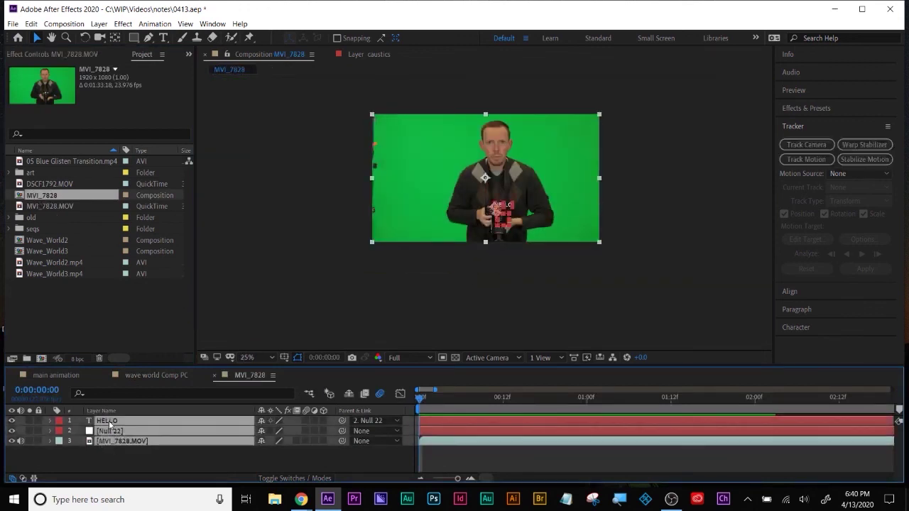
{"action": "key", "text": "Delete"}
Step: Add the MVI_7828.MOV footage to the emptied MVI_7828 composition and frame the man's face at 100%
{"action": "left_click_drag", "start_coordinate": [42, 206], "coordinate": [65, 458]}
{"action": "key", "text": "period"}
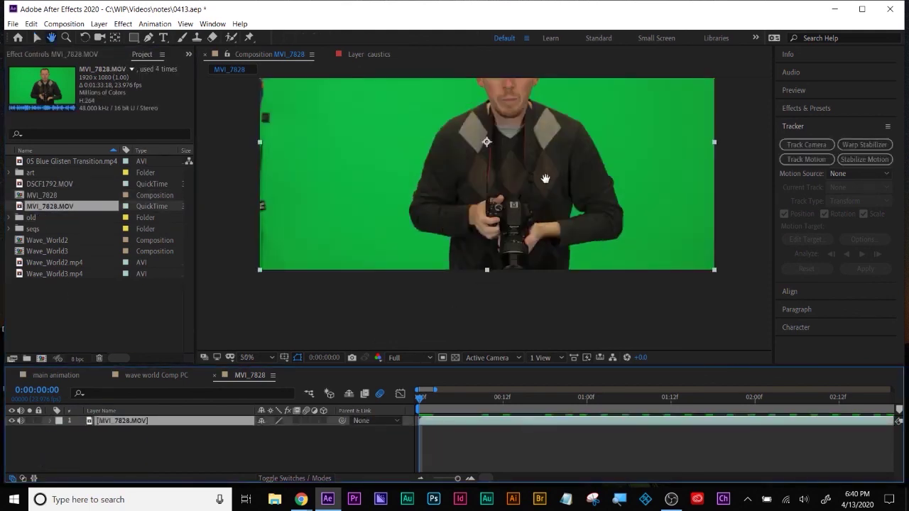
{"action": "scroll", "coordinate": [528, 230], "scroll_direction": "up", "scroll_amount": 2}
{"action": "left_click_drag", "start_coordinate": [536, 162], "coordinate": [537, 206]}
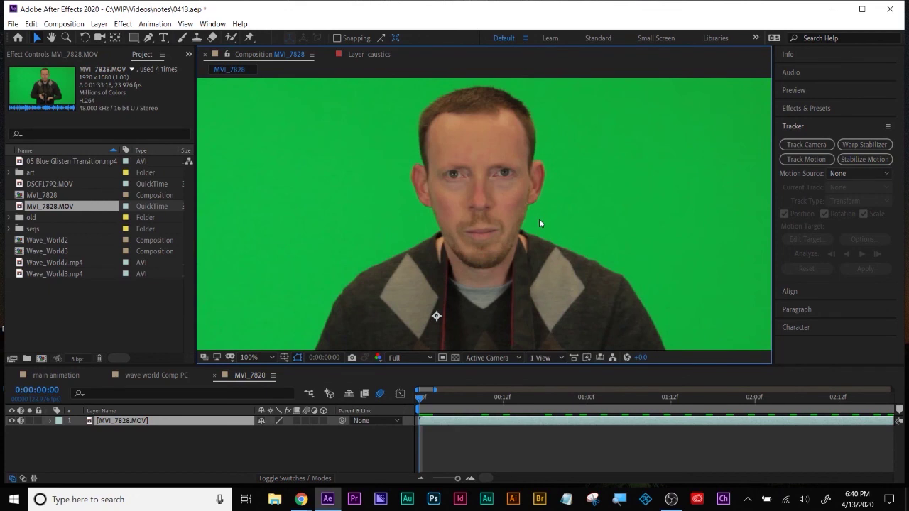
Step: Draw an elliptical mask around the man's head on the MVI_7828.MOV layer with the Ellipse Tool
{"action": "left_click", "coordinate": [450, 442]}
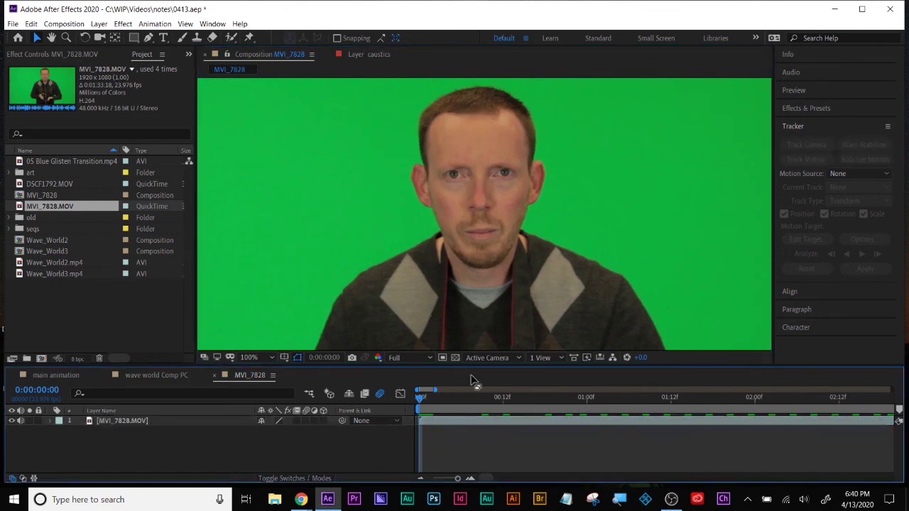
{"action": "scroll", "coordinate": [483, 188], "scroll_direction": "down", "scroll_amount": 2}
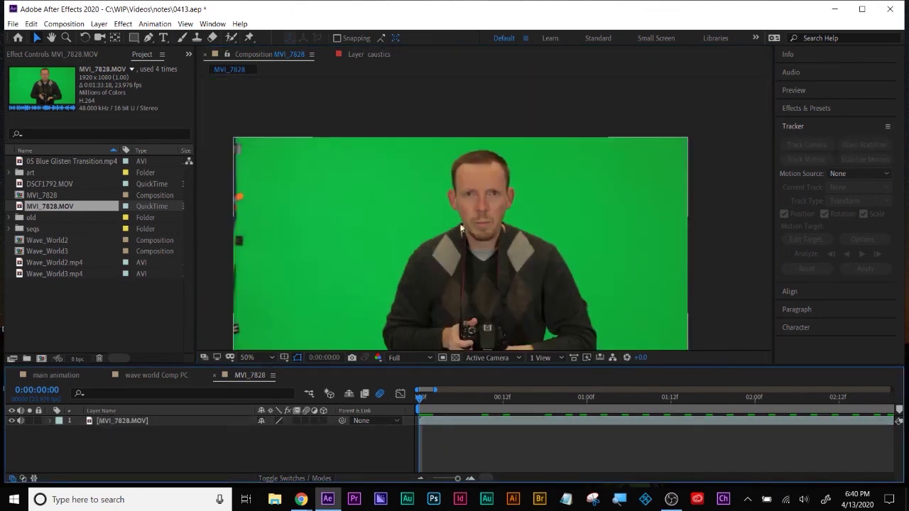
{"action": "left_click", "coordinate": [454, 424]}
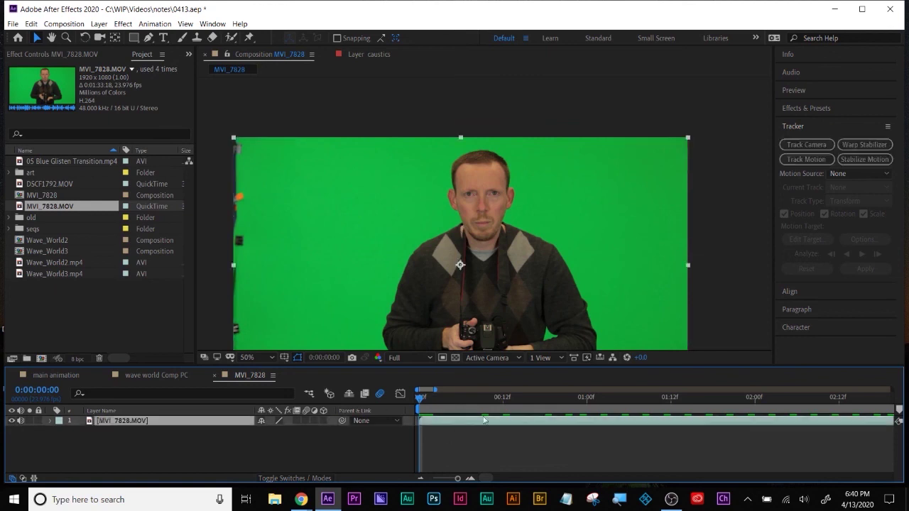
{"action": "left_click", "coordinate": [133, 38]}
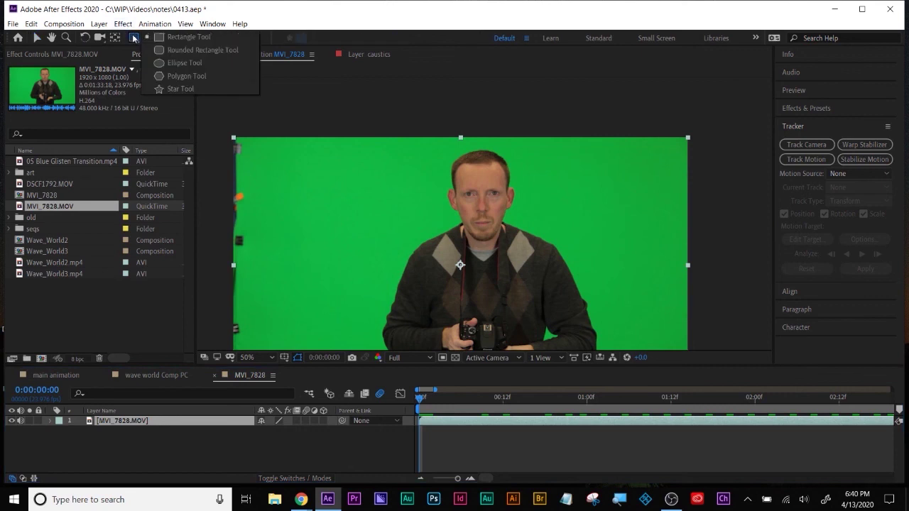
{"action": "left_click", "coordinate": [173, 62]}
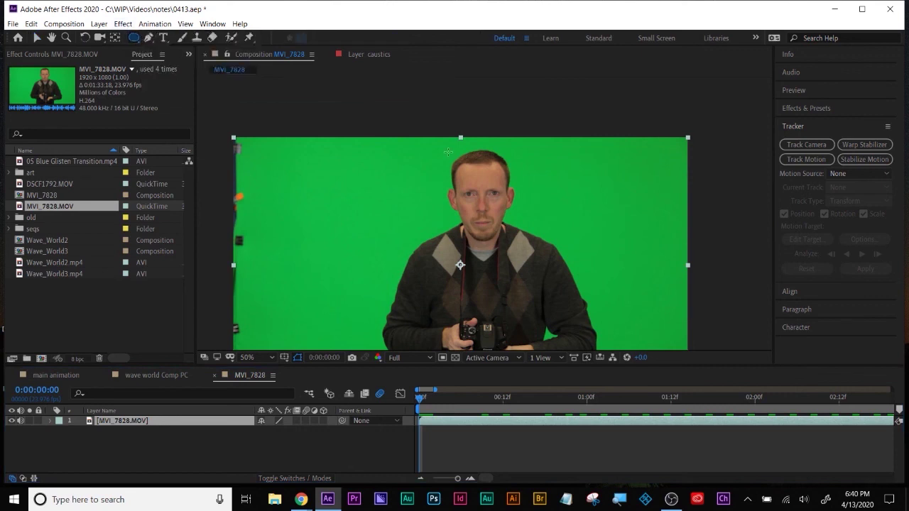
{"action": "left_click_drag", "start_coordinate": [431, 138], "coordinate": [532, 253]}
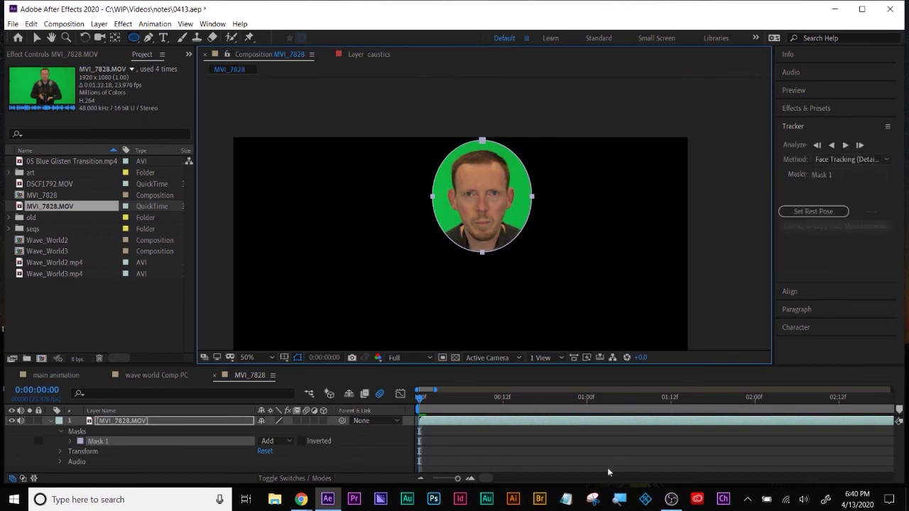
Step: Magnify the screen with Magnifier and review the mask tracking methods, keeping Face Tracking (Detailed Features)
{"action": "left_click", "coordinate": [619, 499]}
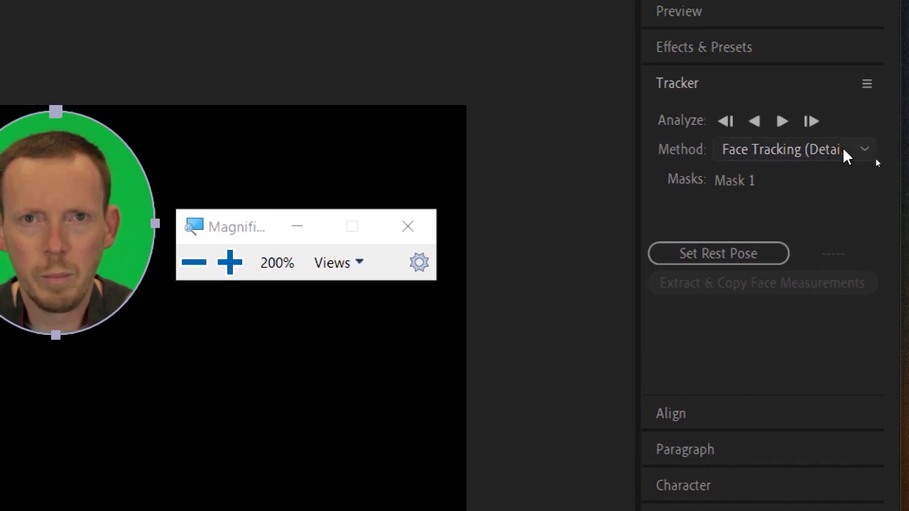
{"action": "left_click", "coordinate": [846, 154]}
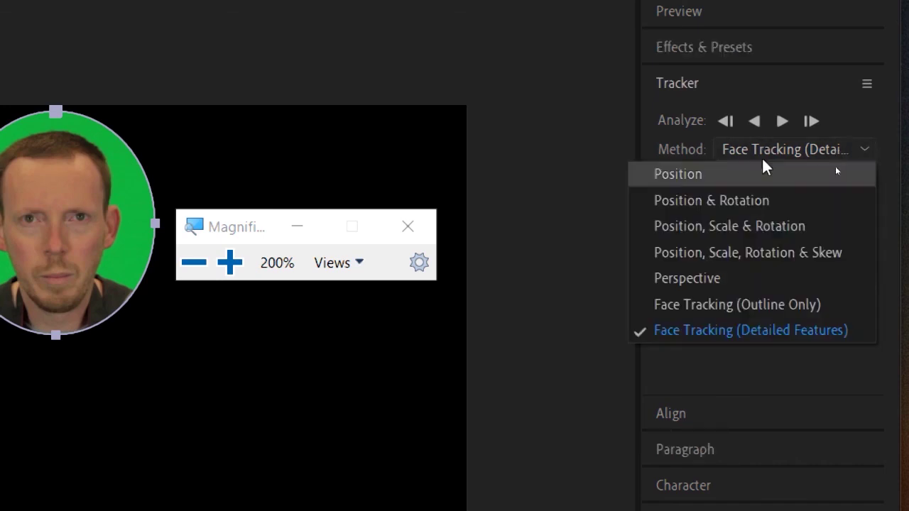
{"action": "left_click", "coordinate": [776, 331]}
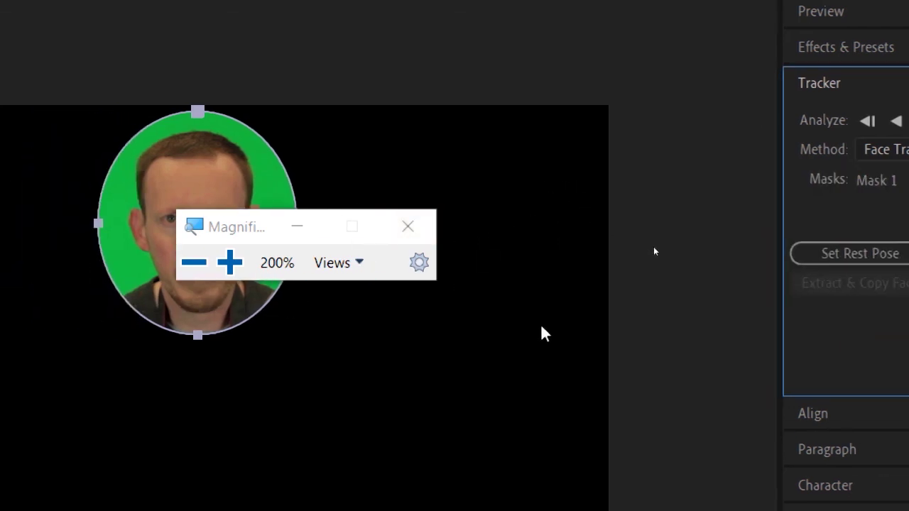
{"action": "left_click", "coordinate": [409, 226]}
{"action": "left_click", "coordinate": [589, 200]}
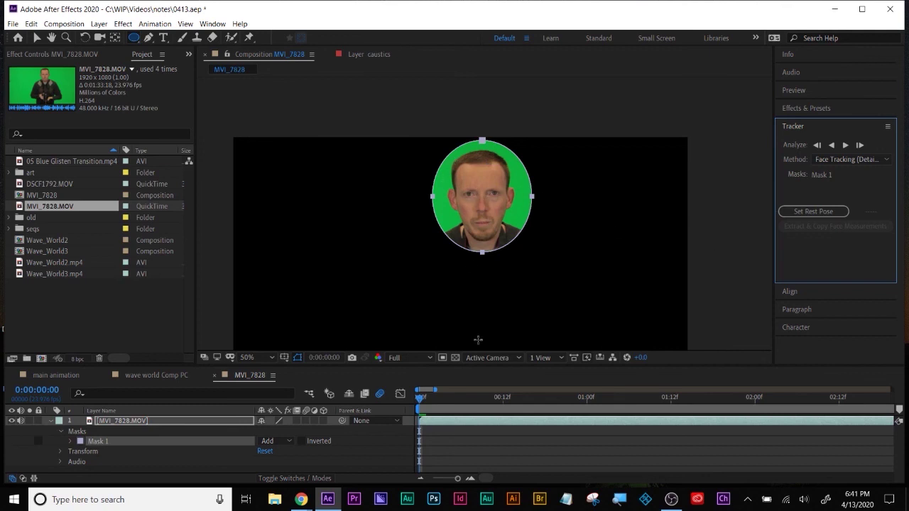
Step: Set the rest pose on the first frame and analyze Mask 1 forward, stopping at 0:00:05:07
{"action": "left_click", "coordinate": [814, 214]}
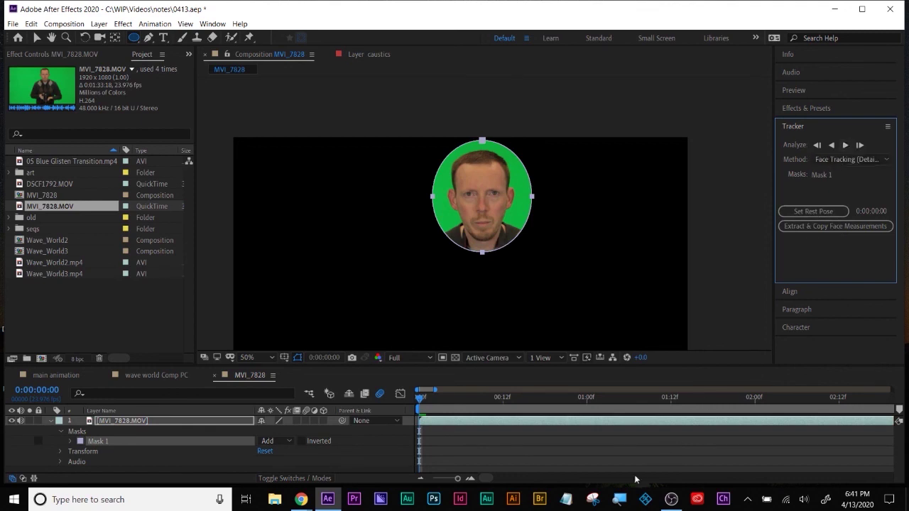
{"action": "left_click", "coordinate": [619, 499]}
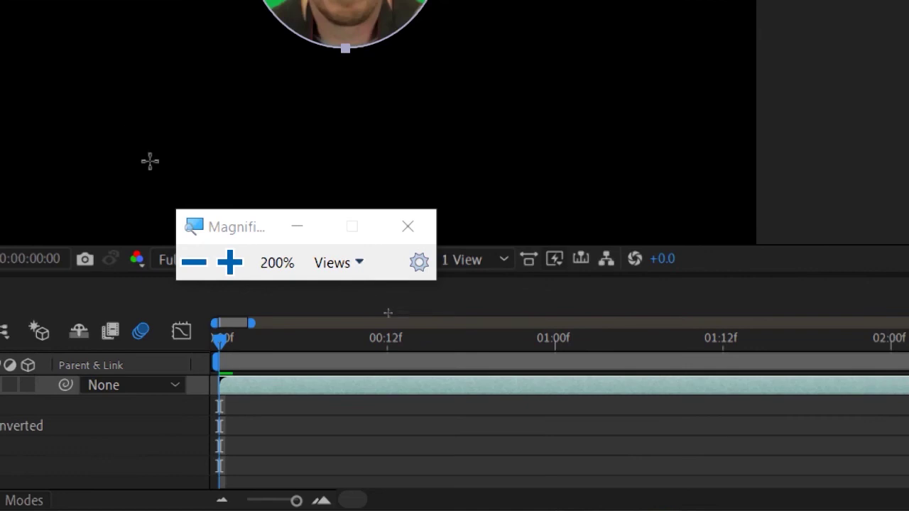
{"action": "left_click_drag", "start_coordinate": [242, 226], "coordinate": [888, 291]}
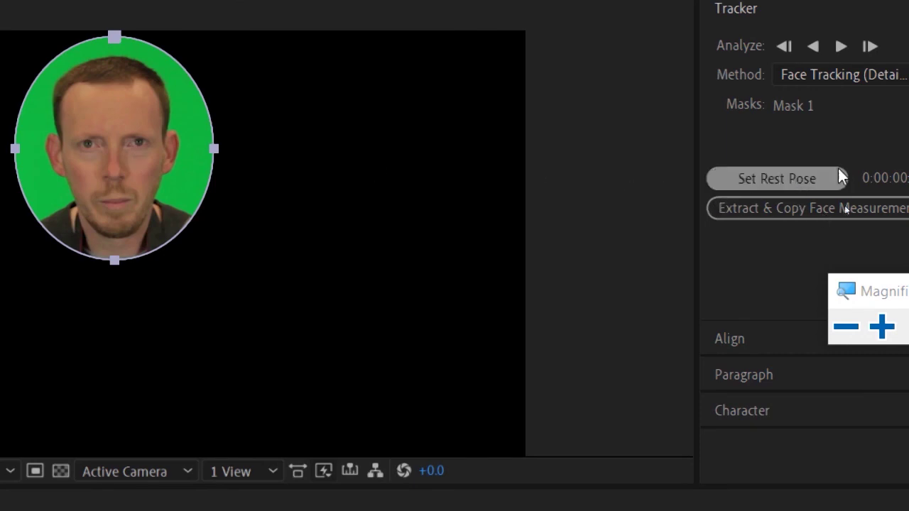
{"action": "left_click", "coordinate": [839, 45]}
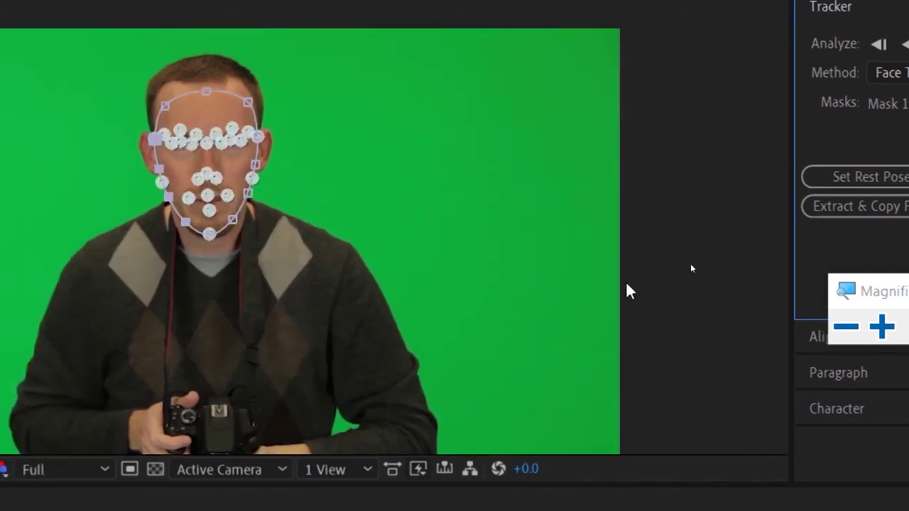
{"action": "left_click", "coordinate": [846, 327]}
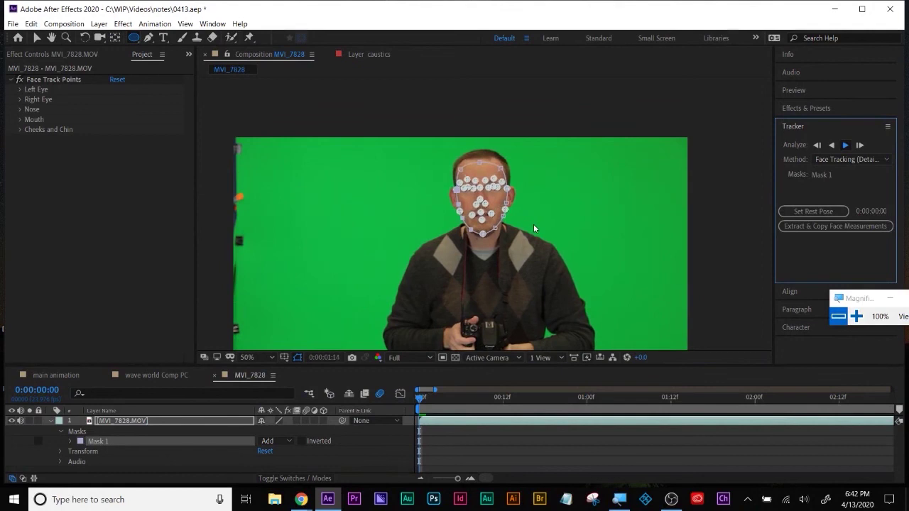
{"action": "left_click", "coordinate": [856, 316]}
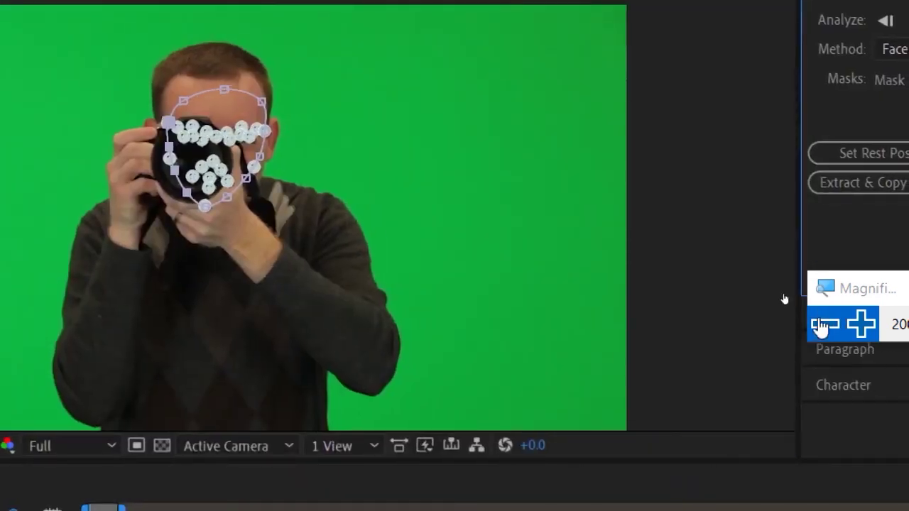
{"action": "left_click", "coordinate": [824, 324]}
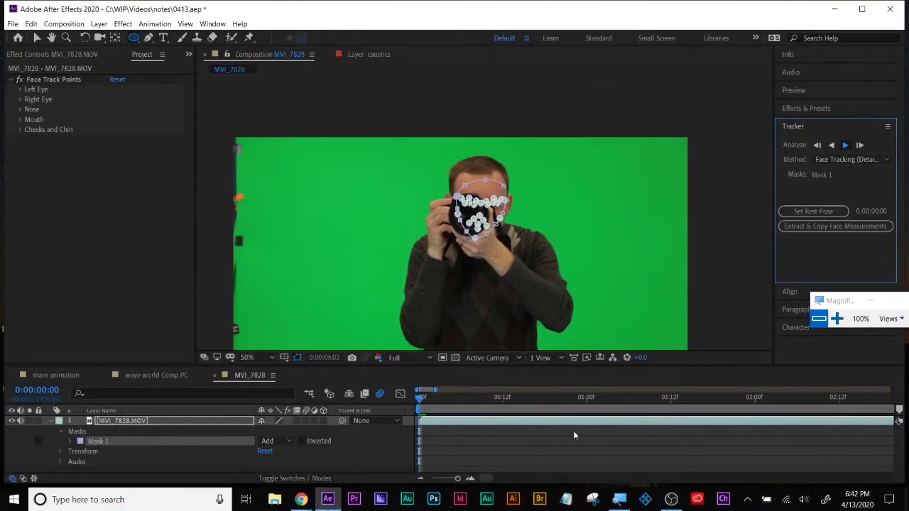
{"action": "left_click", "coordinate": [832, 145]}
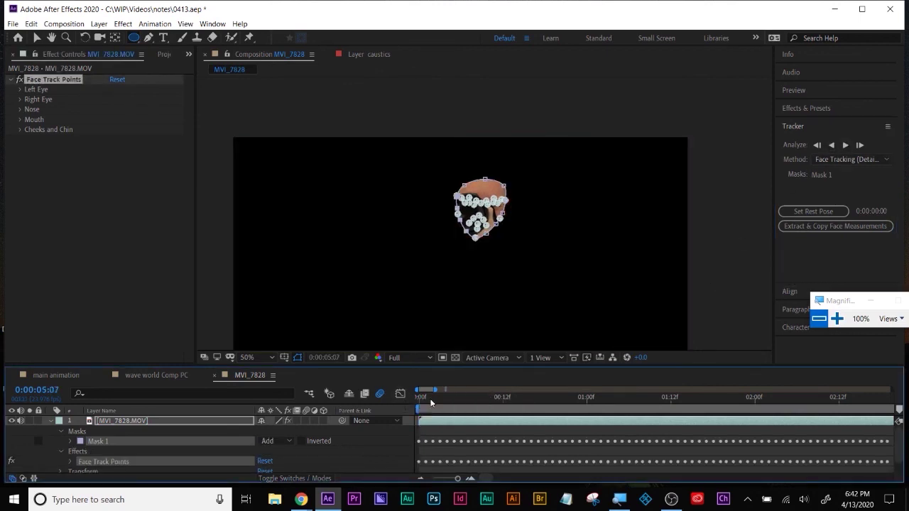
Step: Go to 0:00:01:10 and examine the face track points up close at 200%
{"action": "left_click", "coordinate": [510, 397]}
{"action": "left_click", "coordinate": [658, 397]}
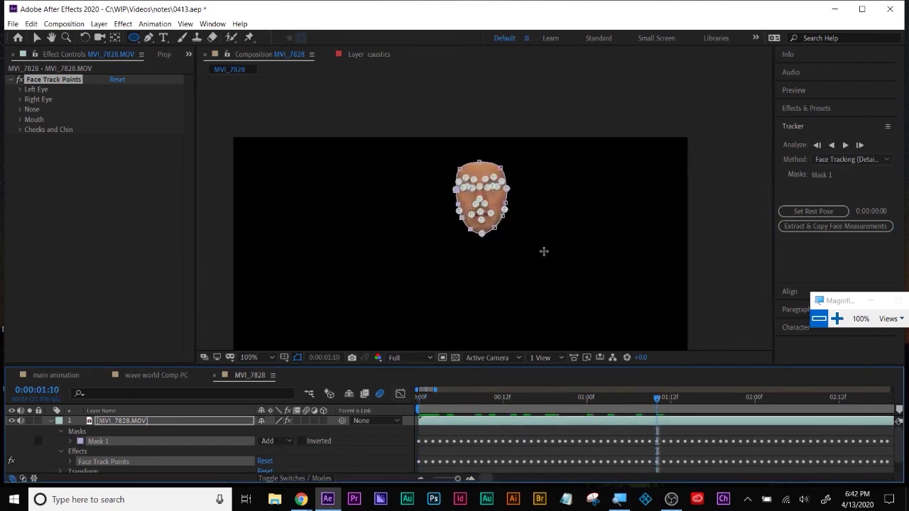
{"action": "scroll", "coordinate": [544, 252], "scroll_direction": "up", "scroll_amount": 3}
{"action": "key", "text": "h"}
{"action": "left_click_drag", "start_coordinate": [544, 198], "coordinate": [539, 242]}
{"action": "key", "text": "q"}
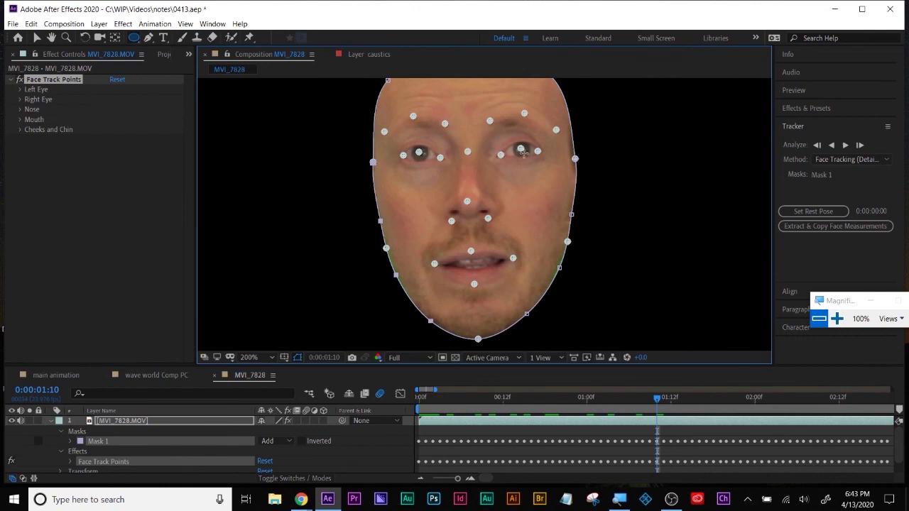
Step: Deselect the layer and scrub back to the first frame to check how the mask follows the face
{"action": "left_click", "coordinate": [572, 430]}
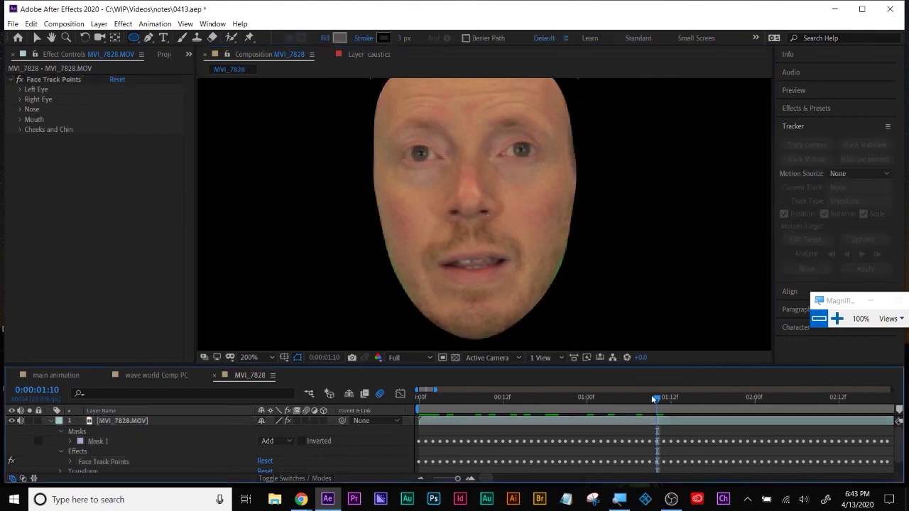
{"action": "left_click_drag", "start_coordinate": [655, 396], "coordinate": [383, 402]}
{"action": "key", "text": "slash"}
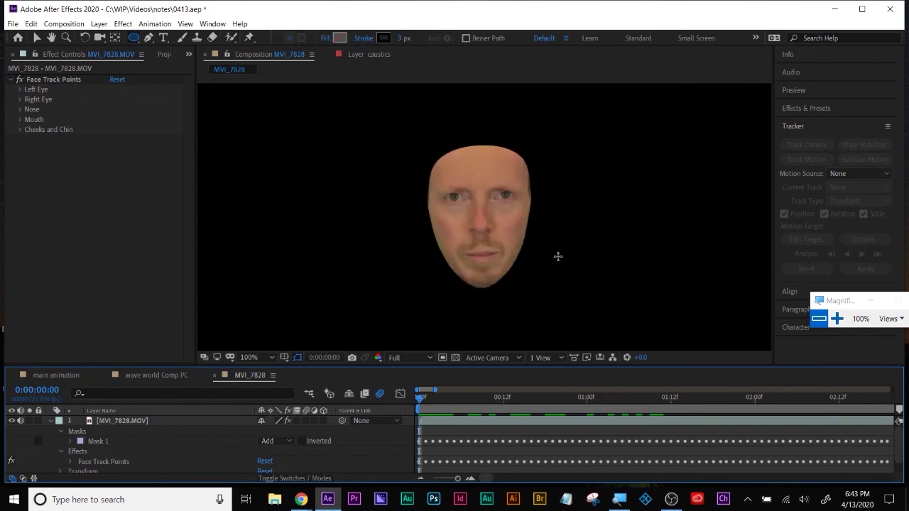
Step: Collapse the tracked layer, add a fresh copy of MVI_7828.MOV beneath it and hide the tracked layer
{"action": "left_click", "coordinate": [13, 430]}
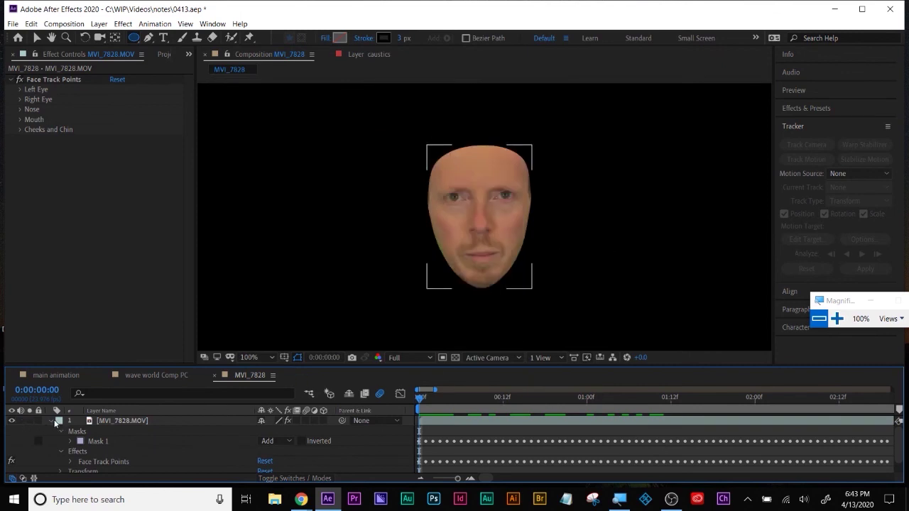
{"action": "left_click", "coordinate": [50, 421]}
{"action": "key", "text": "F2"}
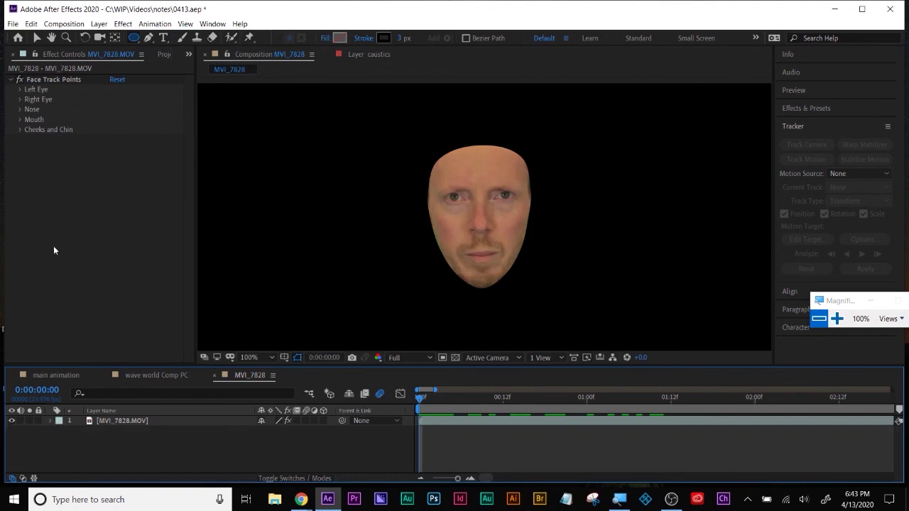
{"action": "left_click", "coordinate": [165, 55]}
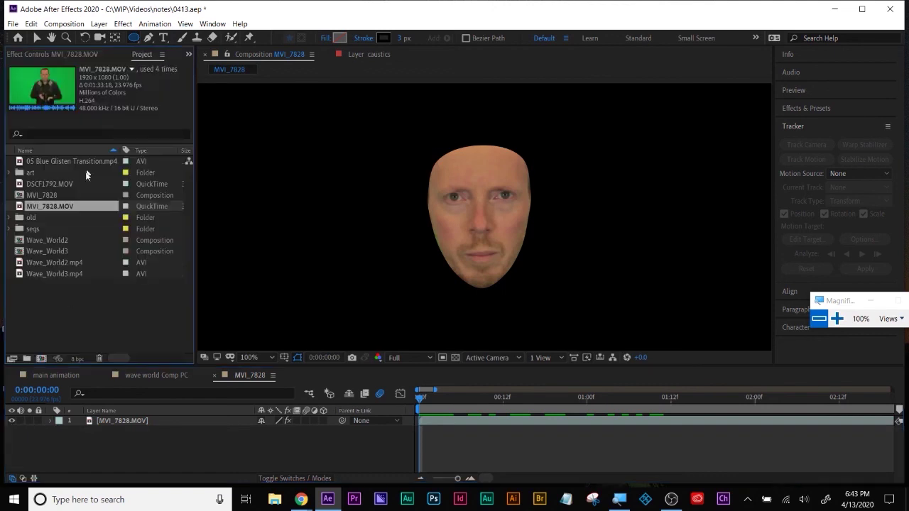
{"action": "left_click", "coordinate": [43, 196]}
{"action": "left_click", "coordinate": [46, 185]}
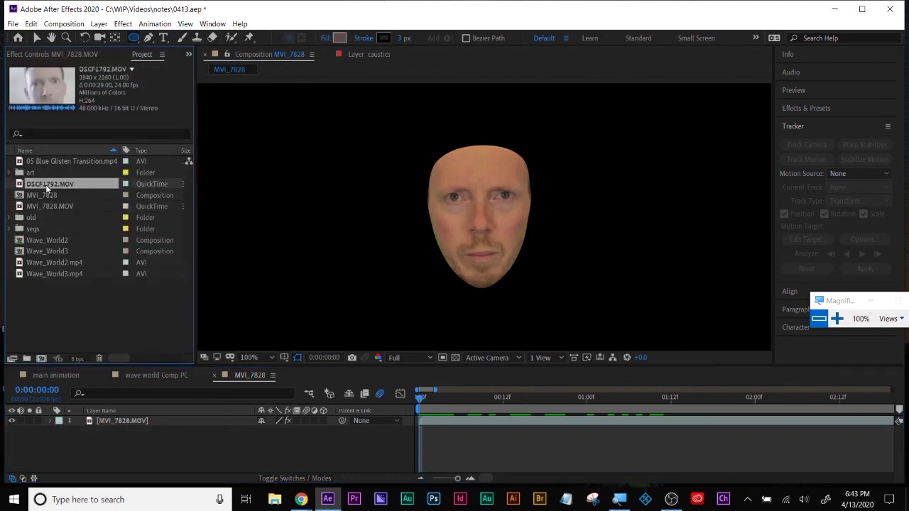
{"action": "left_click", "coordinate": [47, 195]}
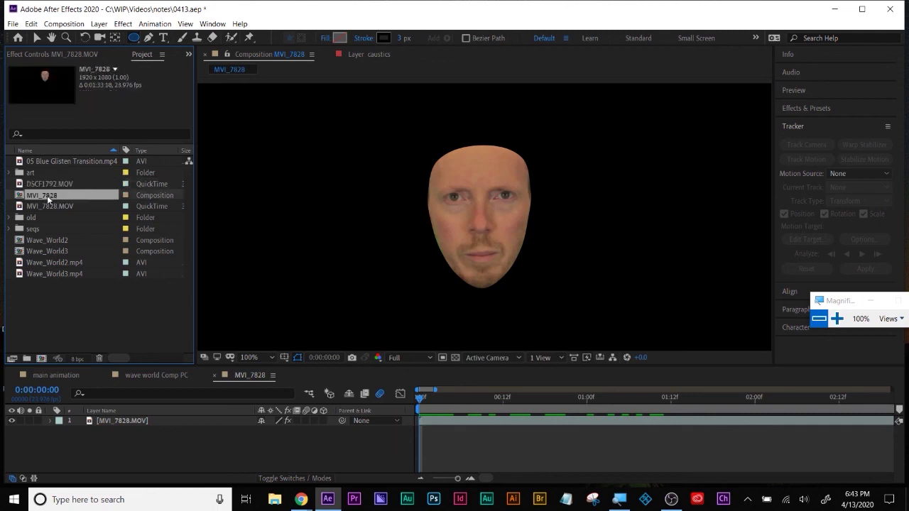
{"action": "left_click", "coordinate": [48, 206]}
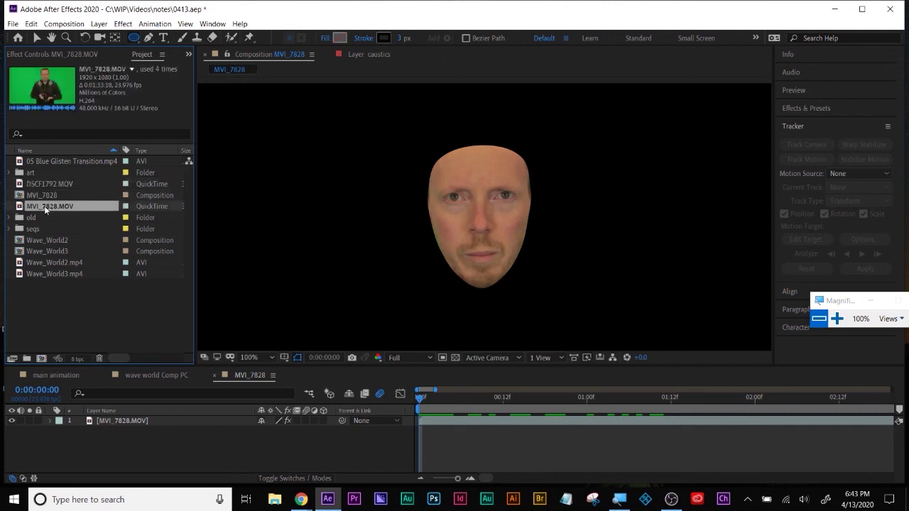
{"action": "left_click_drag", "start_coordinate": [41, 207], "coordinate": [132, 435]}
{"action": "left_click", "coordinate": [12, 421]}
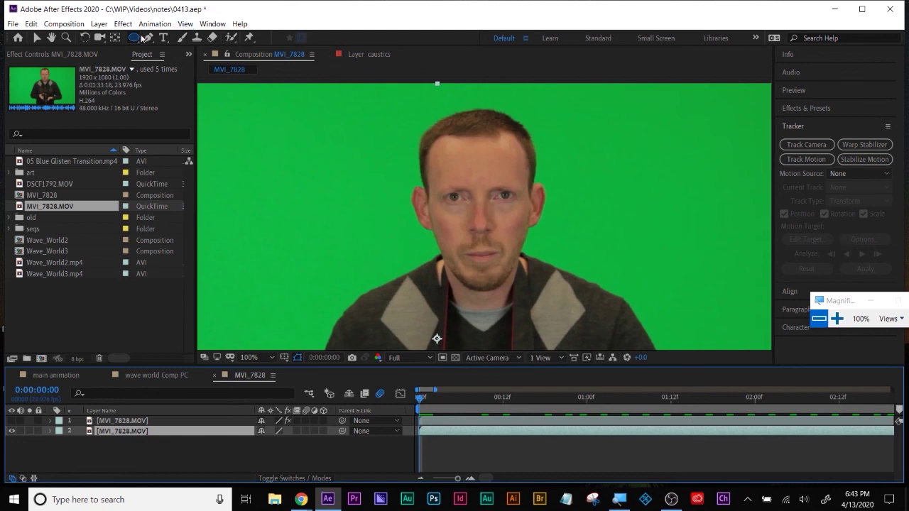
Step: Draw an elliptical mask around the man's head on the second layer and set its tracking method to Face Tracking (Outline Only)
{"action": "mouse_move", "coordinate": [392, 97]}
{"action": "left_mouse_down"}
{"action": "mouse_move", "coordinate": [587, 304]}
{"action": "mouse_move", "coordinate": [567, 313]}
{"action": "left_mouse_up"}
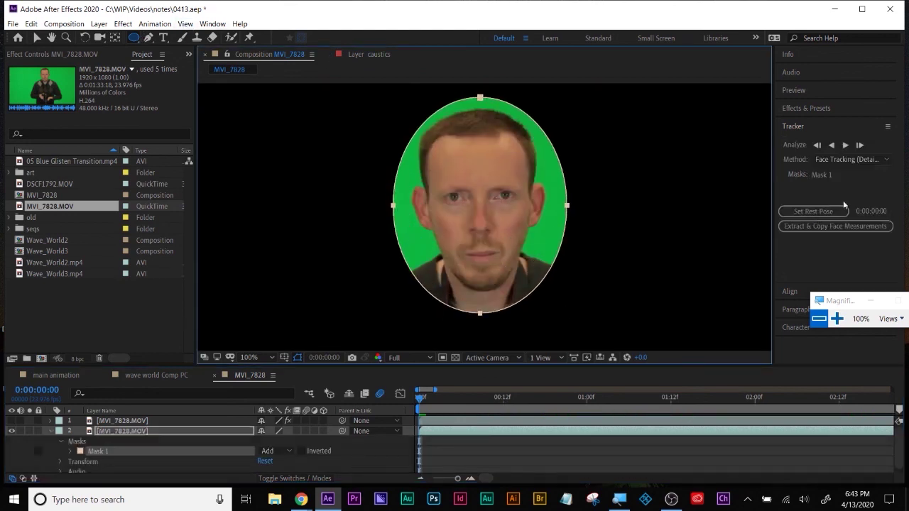
{"action": "left_click", "coordinate": [863, 159]}
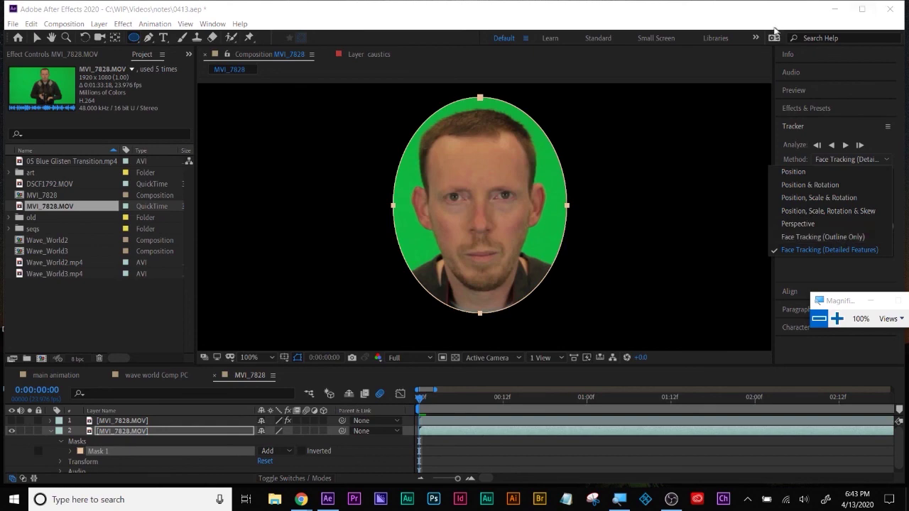
{"action": "left_click", "coordinate": [763, 20]}
{"action": "left_click", "coordinate": [837, 319]}
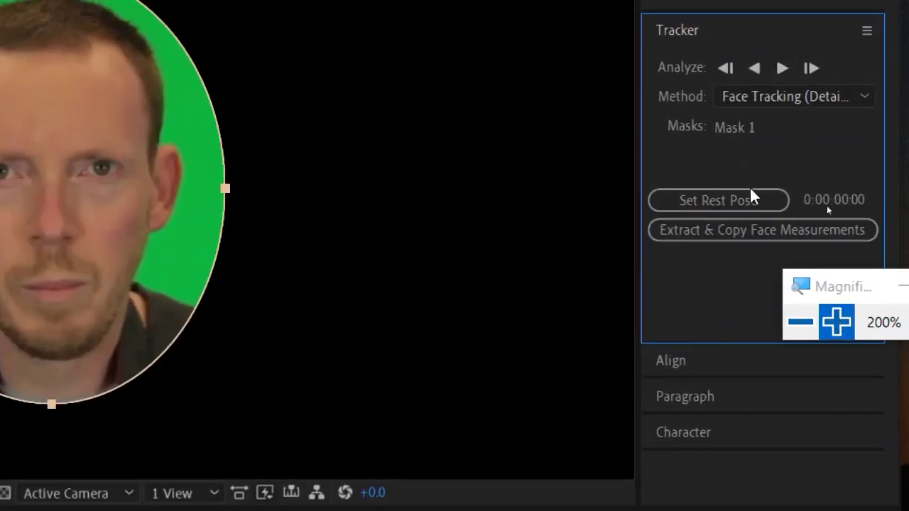
{"action": "left_click", "coordinate": [787, 98]}
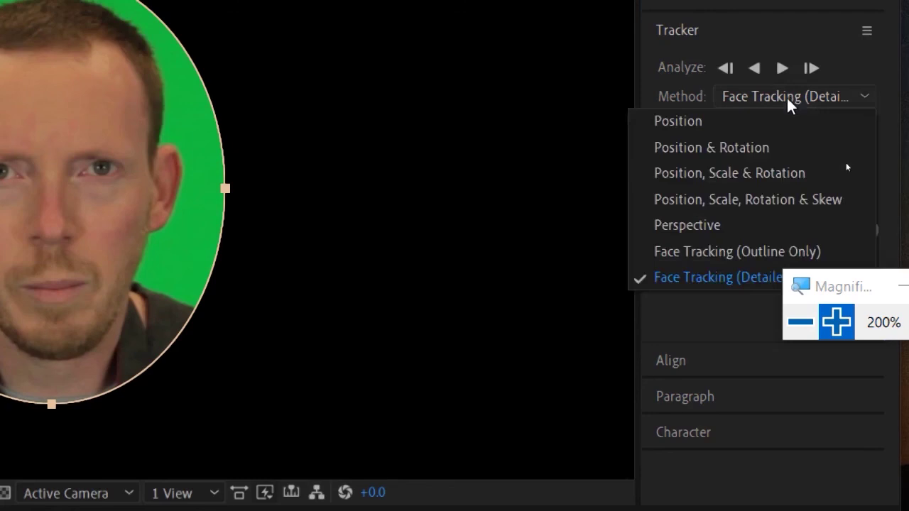
{"action": "left_click", "coordinate": [753, 250]}
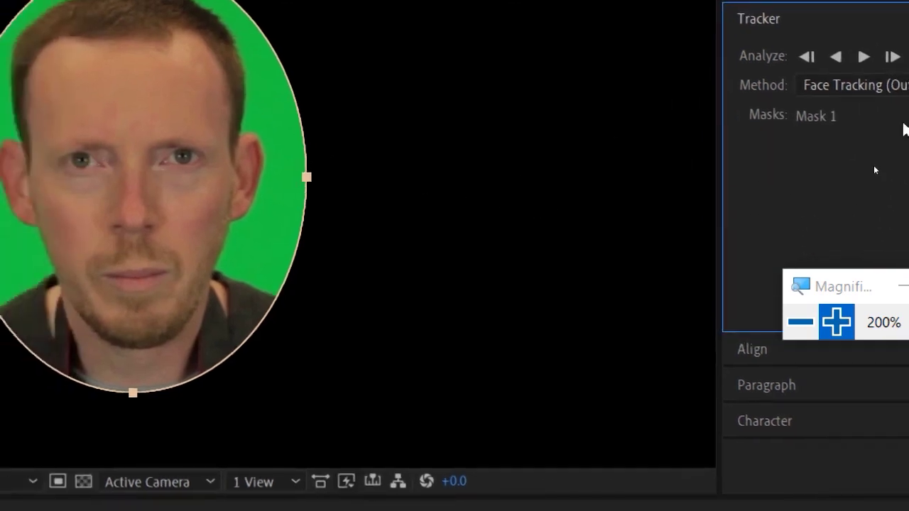
Step: Analyze Mask 1 forward, then briefly backward, stopping at 0:00:04:03
{"action": "left_click", "coordinate": [864, 57]}
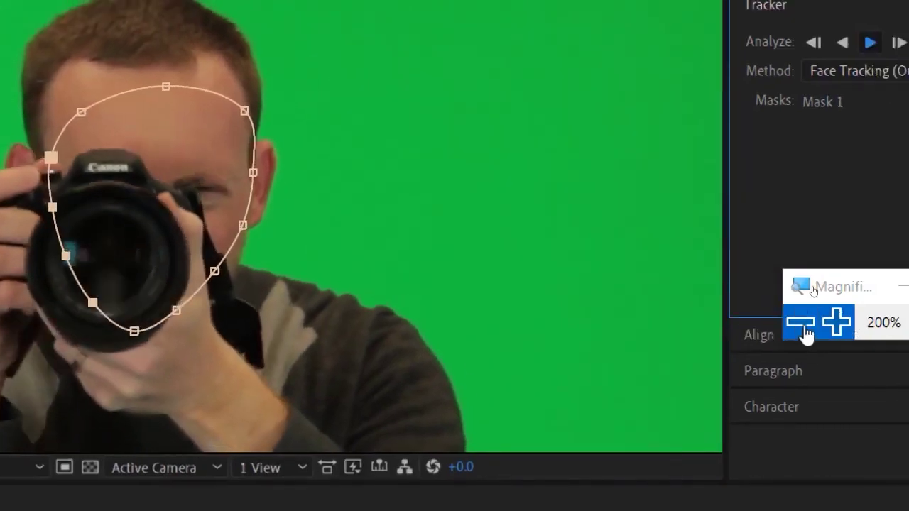
{"action": "left_click", "coordinate": [805, 329]}
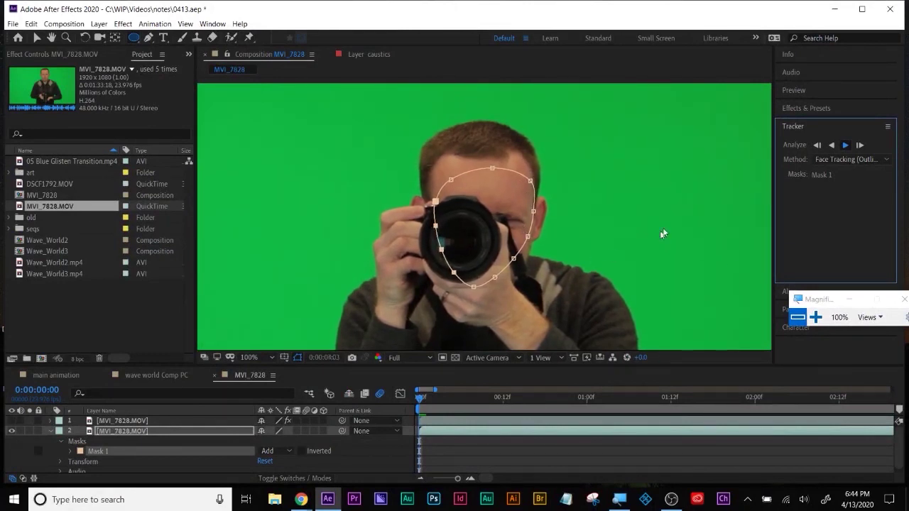
{"action": "left_click", "coordinate": [845, 145]}
{"action": "left_click", "coordinate": [832, 145]}
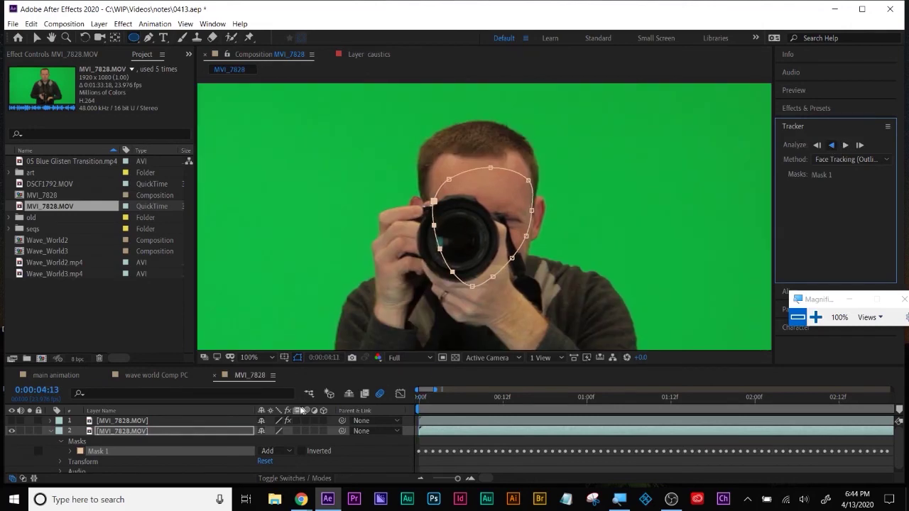
{"action": "left_click", "coordinate": [51, 430]}
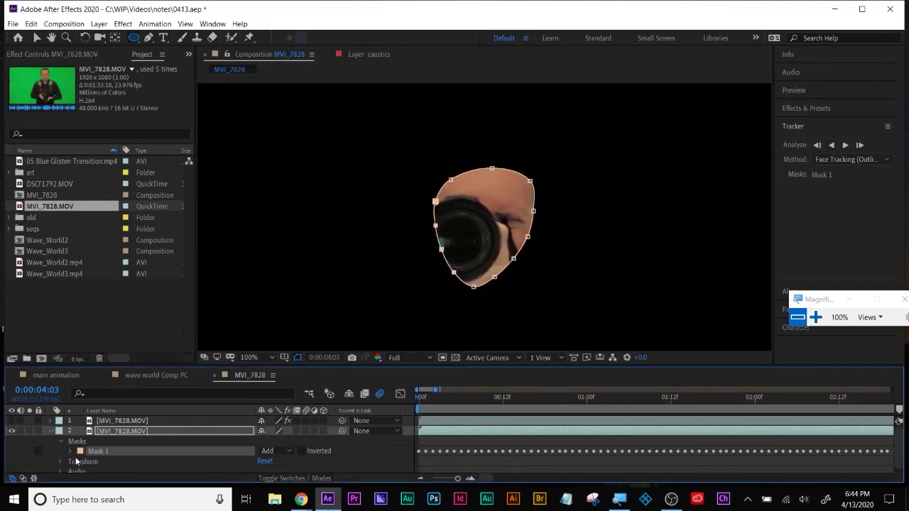
Step: Collapse the outline-tracked layer and preview the masked face from the start, stopping at 0:00:00:17
{"action": "left_click", "coordinate": [51, 431]}
{"action": "left_click", "coordinate": [61, 440]}
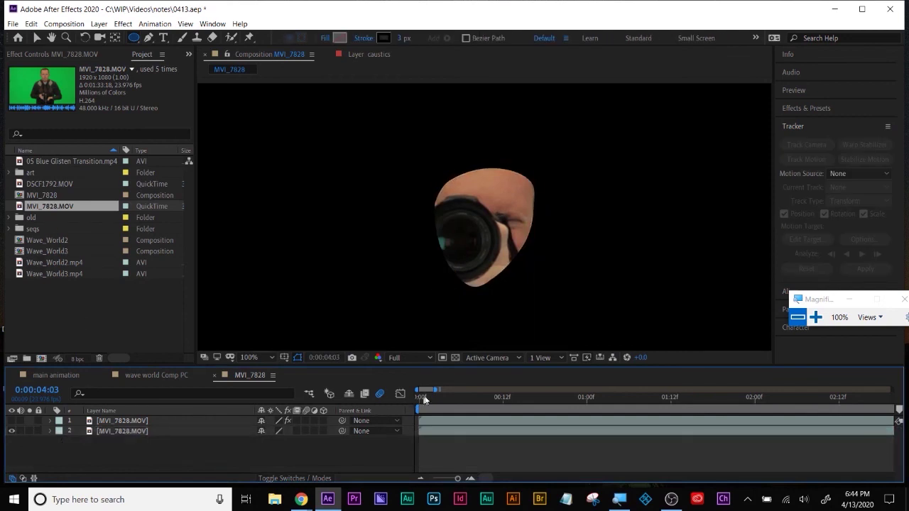
{"action": "key", "text": "space"}
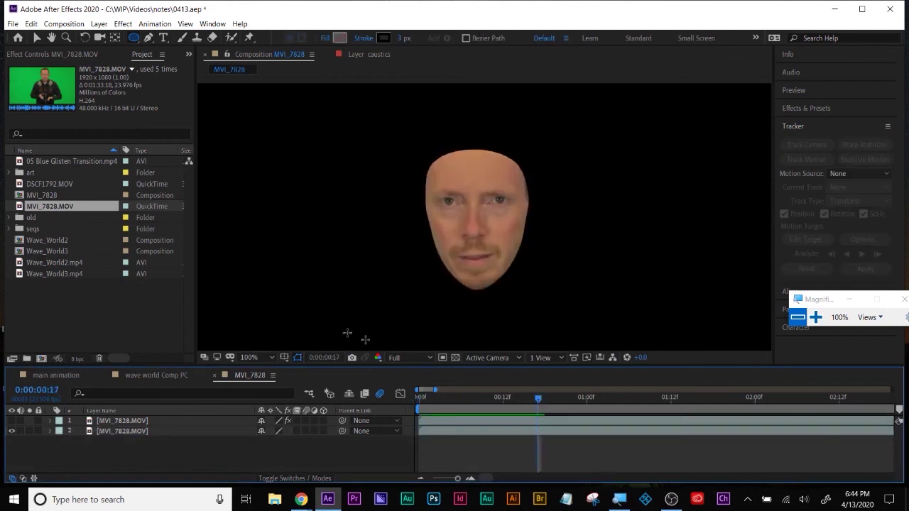
Step: Add another copy of MVI_7828.MOV at the bottom of the layer stack and unhide the first tracked layer
{"action": "left_click_drag", "start_coordinate": [50, 206], "coordinate": [114, 441]}
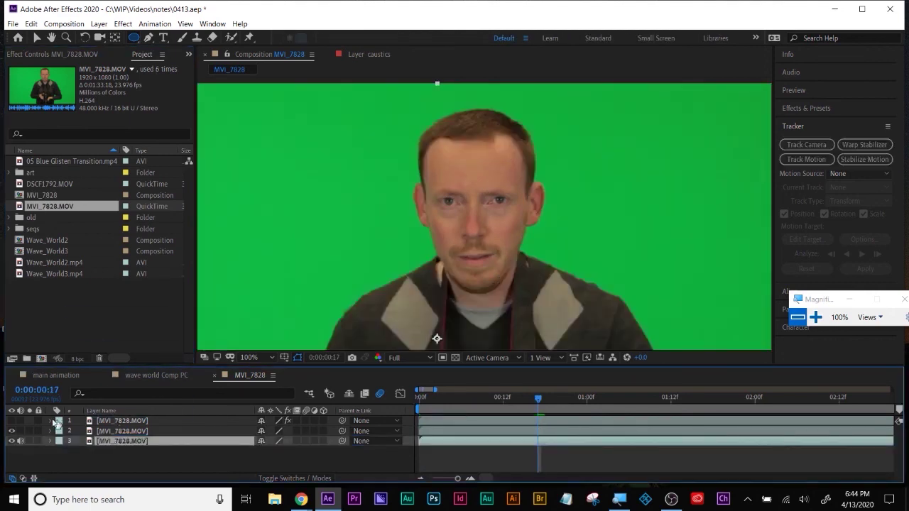
{"action": "left_click", "coordinate": [11, 421]}
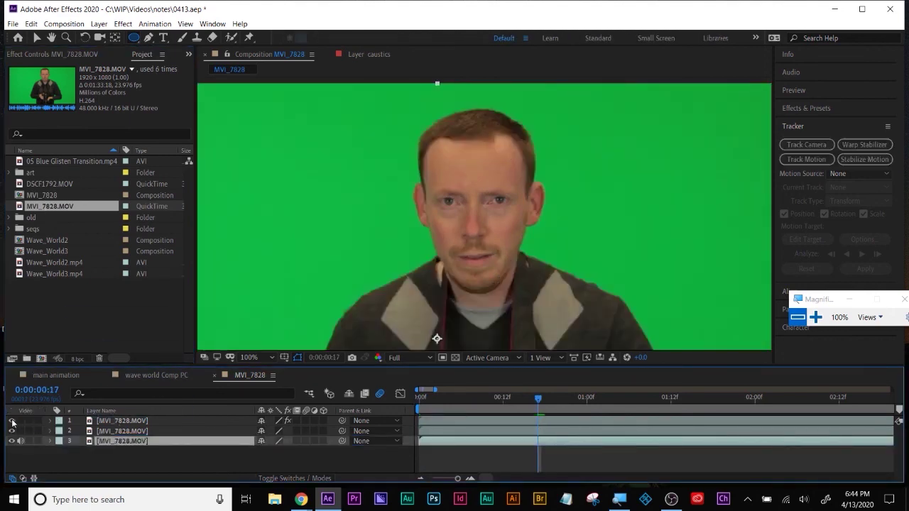
Step: Reveal the first layer's keyframed properties, select Left Pupil and examine how the face track points sit on the face
{"action": "left_click", "coordinate": [132, 422]}
{"action": "key", "text": "u"}
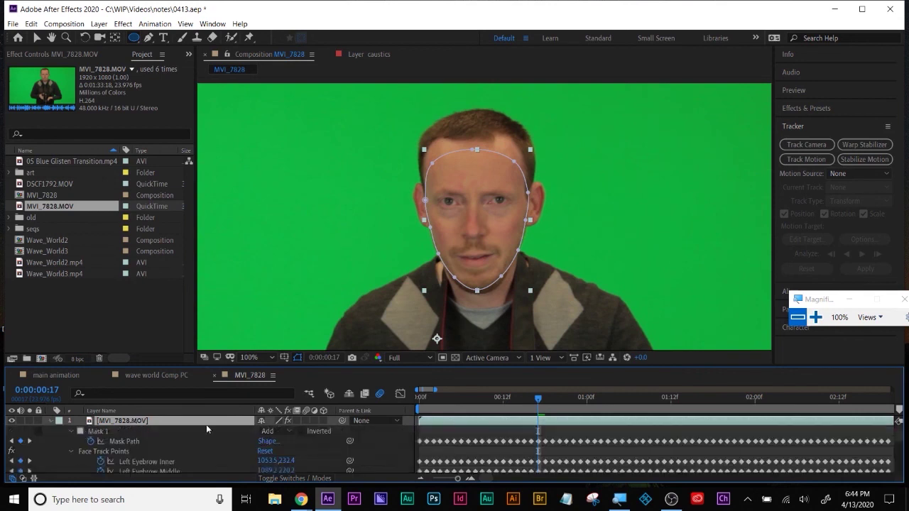
{"action": "scroll", "coordinate": [178, 451], "scroll_direction": "down", "scroll_amount": 1}
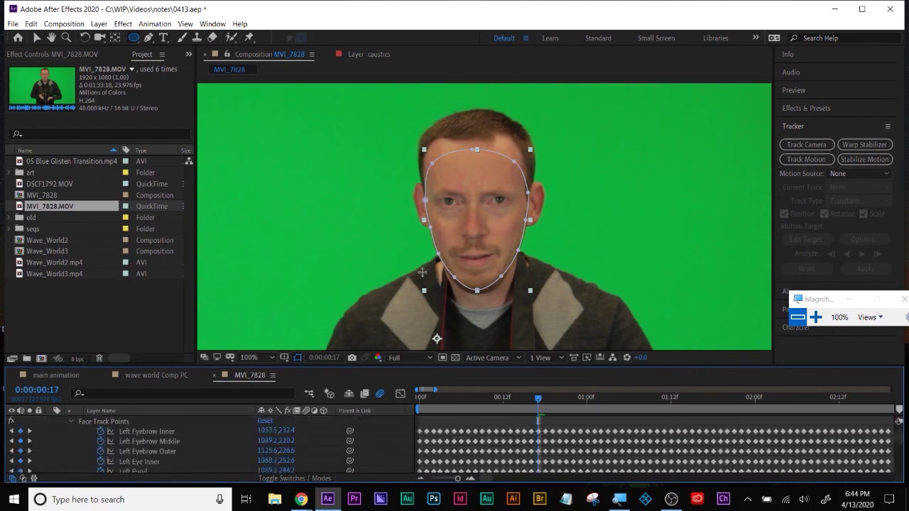
{"action": "left_click", "coordinate": [450, 201]}
{"action": "key", "text": "v"}
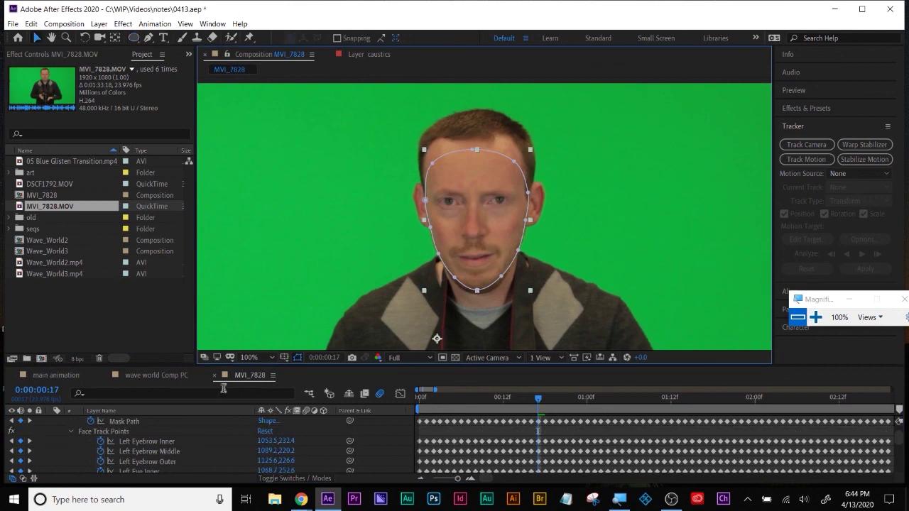
{"action": "scroll", "coordinate": [170, 455], "scroll_direction": "down", "scroll_amount": 1}
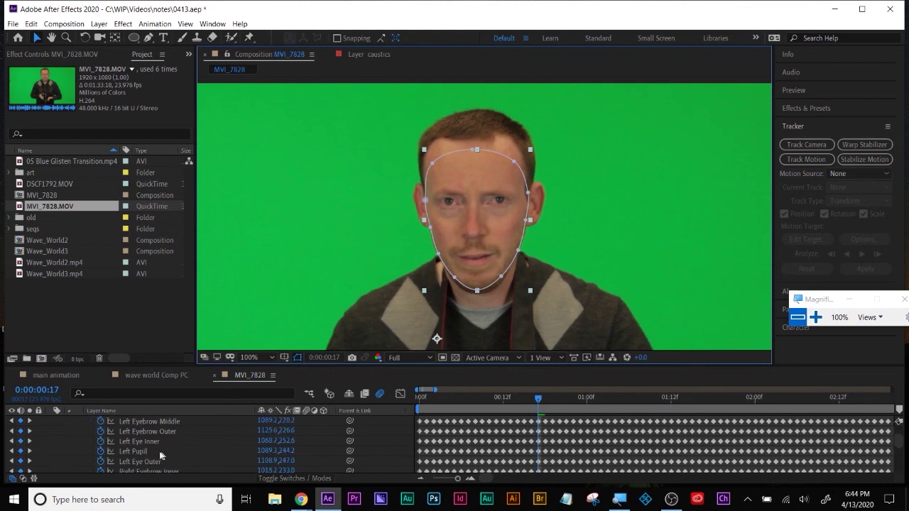
{"action": "left_click", "coordinate": [133, 453]}
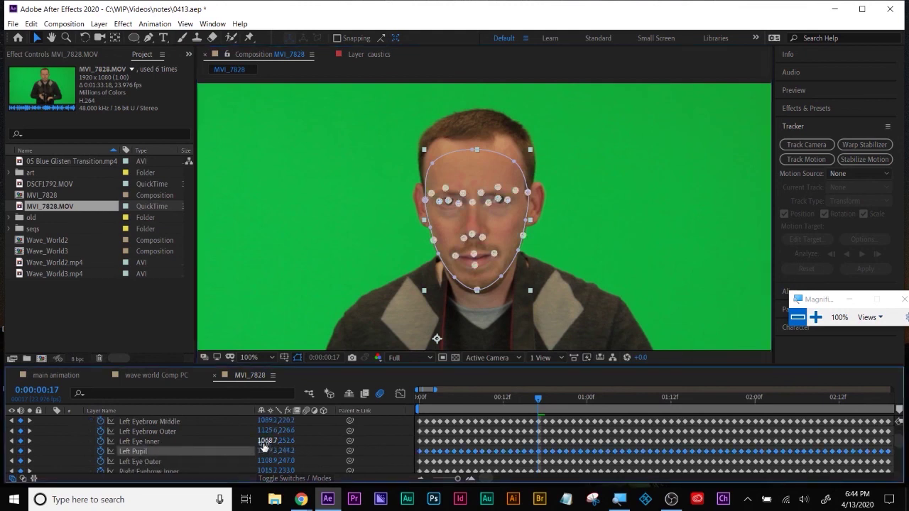
{"action": "left_click_drag", "start_coordinate": [201, 363], "coordinate": [201, 344]}
{"action": "scroll", "coordinate": [179, 449], "scroll_direction": "up", "scroll_amount": 2}
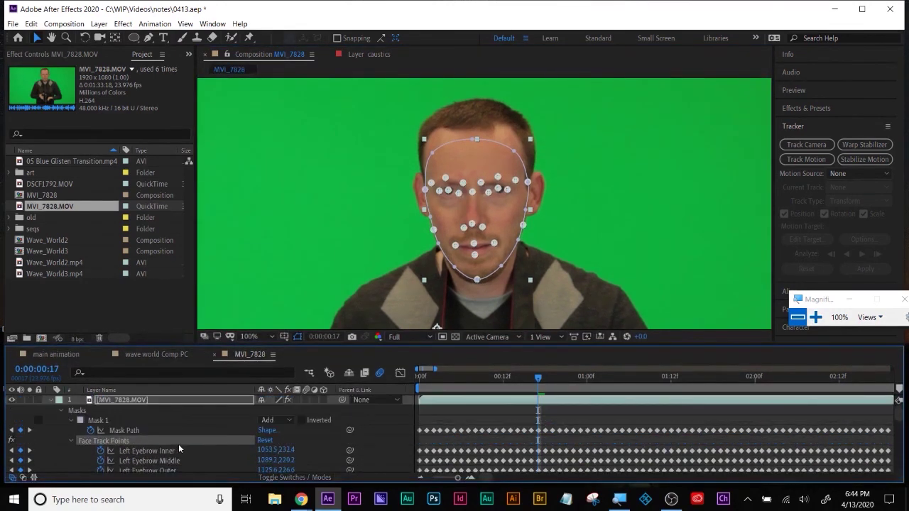
Step: Collapse the first layer's properties and add a new adjustment layer above the footage layers
{"action": "left_click", "coordinate": [71, 422]}
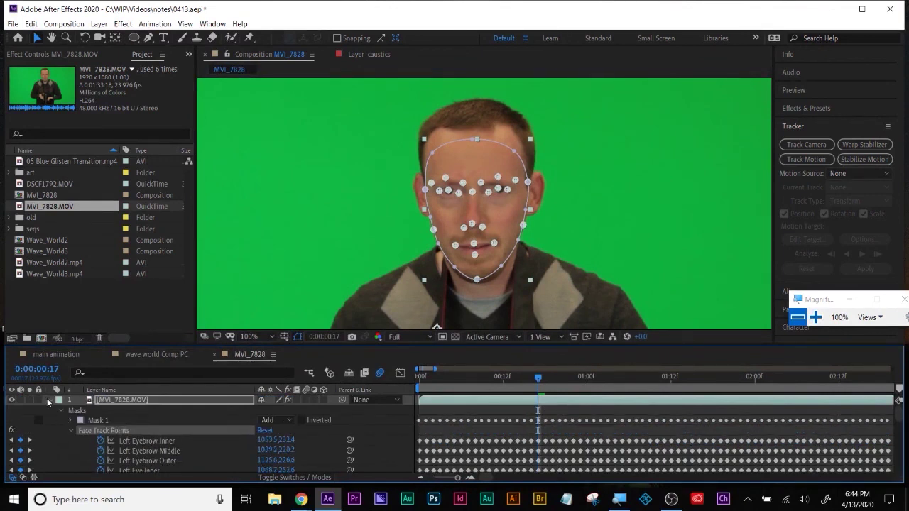
{"action": "left_click", "coordinate": [51, 401]}
{"action": "left_click", "coordinate": [140, 445]}
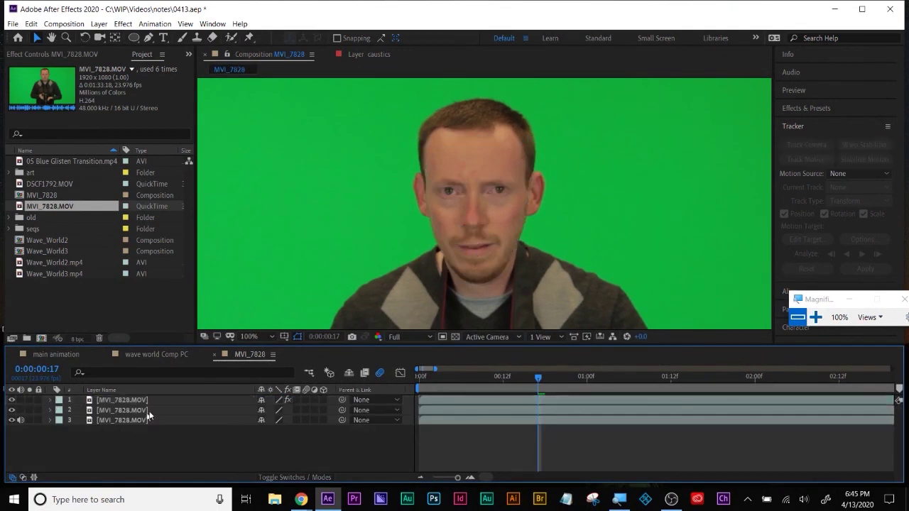
{"action": "right_click", "coordinate": [281, 445]}
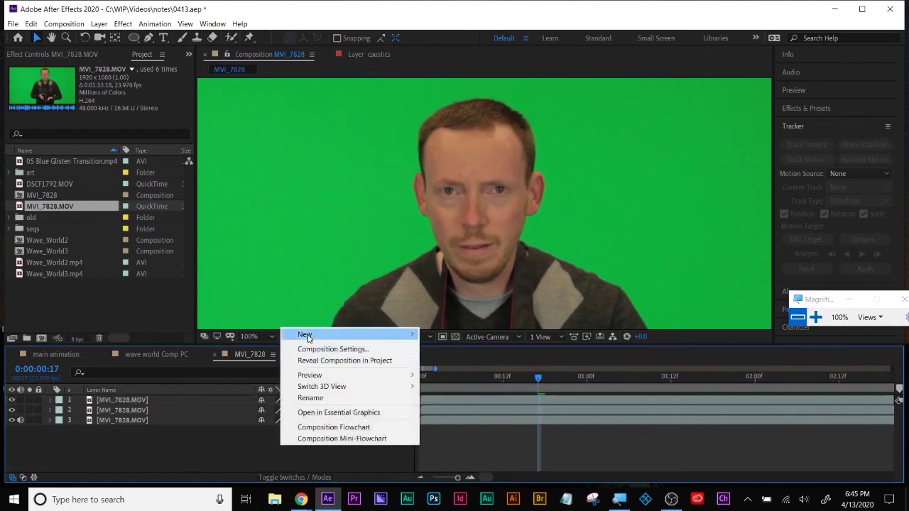
{"action": "mouse_move", "coordinate": [337, 334]}
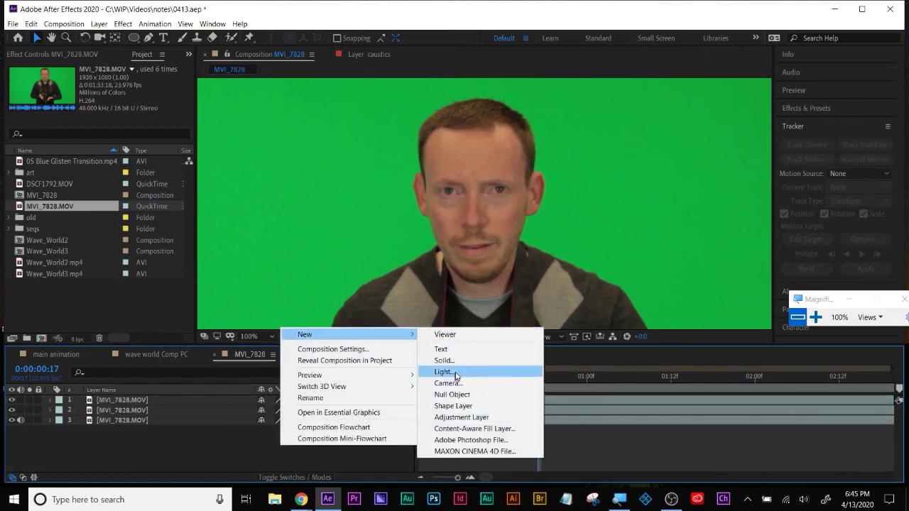
{"action": "left_click", "coordinate": [462, 417]}
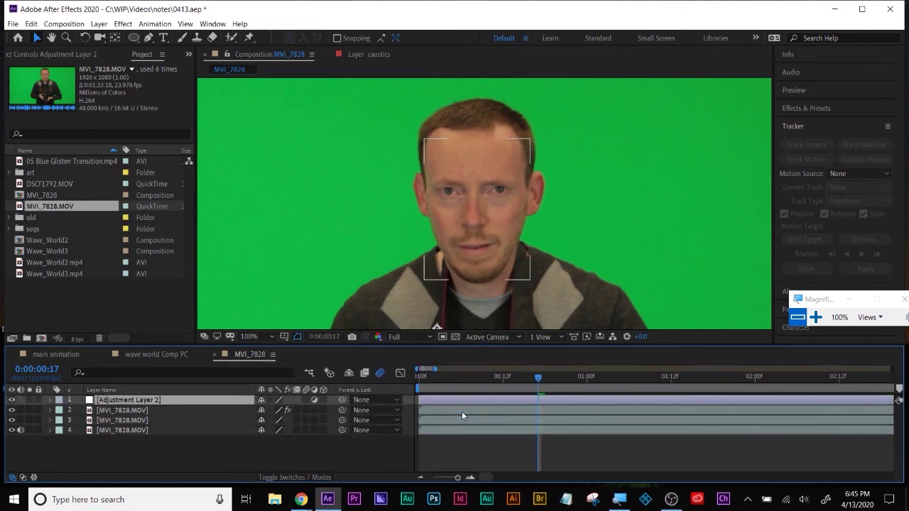
Step: Find the Bulge effect with the search term "bulge" and apply it to Adjustment Layer 2
{"action": "left_click", "coordinate": [815, 112]}
{"action": "left_click", "coordinate": [814, 124]}
{"action": "type", "text": "bulge"}
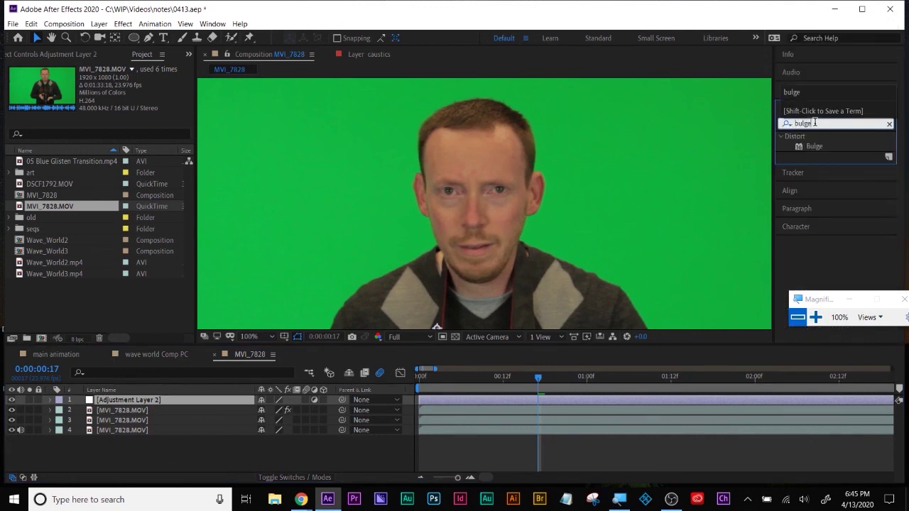
{"action": "double_click", "coordinate": [815, 146]}
{"action": "left_click_drag", "start_coordinate": [815, 145], "coordinate": [551, 400]}
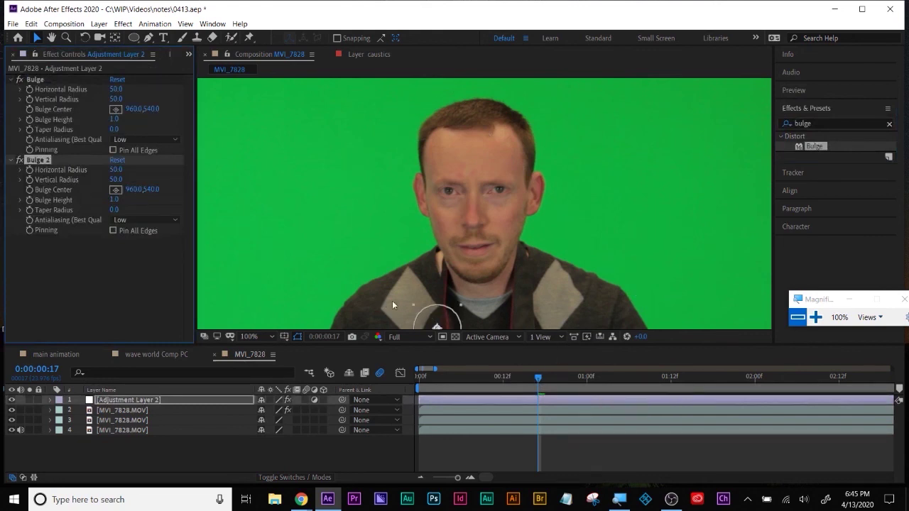
Step: Center Bulge 2 over the man's left eye at about 1091.5, 245 and delete the extra first Bulge effect
{"action": "left_click_drag", "start_coordinate": [432, 321], "coordinate": [521, 178]}
{"action": "key", "text": "period"}
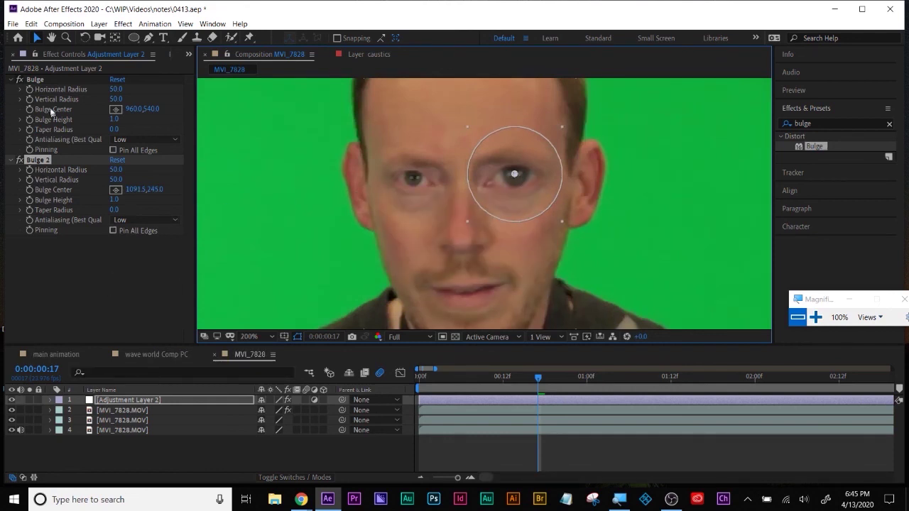
{"action": "left_click", "coordinate": [34, 160]}
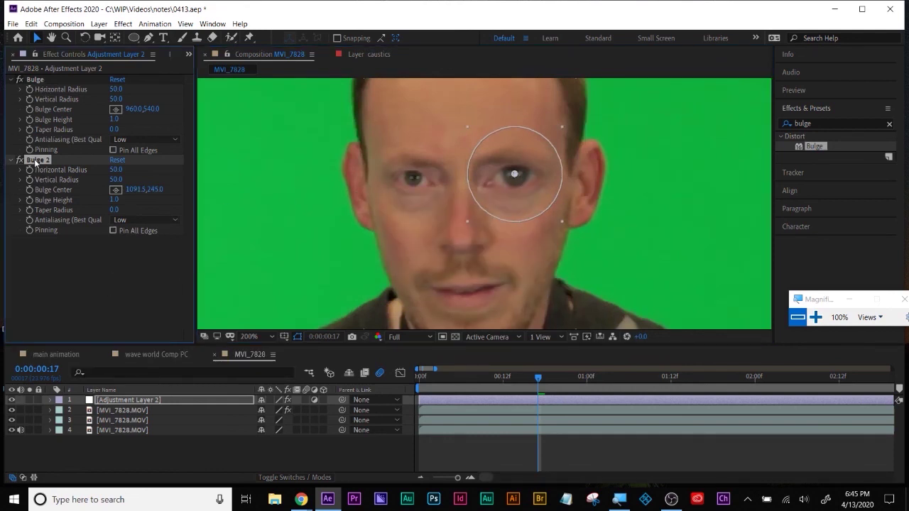
{"action": "left_click", "coordinate": [37, 81]}
{"action": "key", "text": "Delete"}
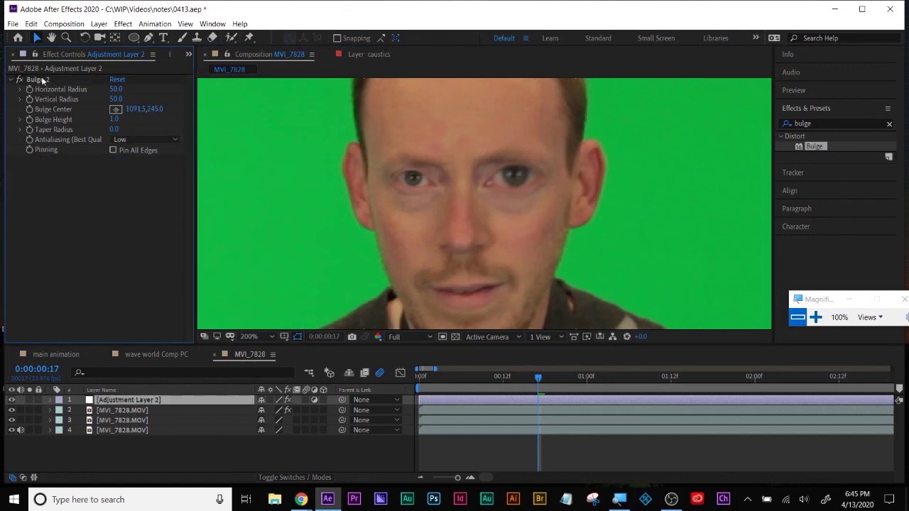
{"action": "left_click", "coordinate": [40, 79]}
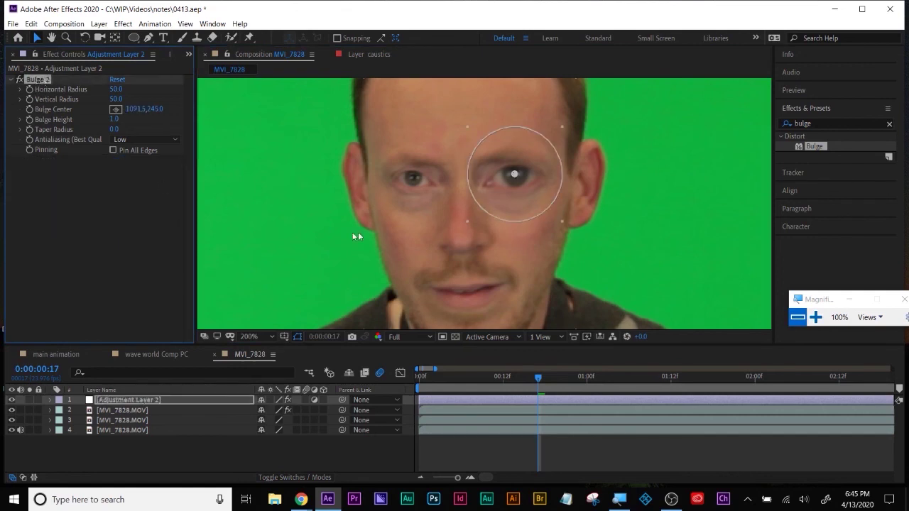
Step: Expand the face-tracked layer and enlarge the timeline area to reveal its Left Eye track points, including Left Pupil
{"action": "left_click", "coordinate": [50, 410]}
{"action": "scroll", "coordinate": [147, 455], "scroll_direction": "down", "scroll_amount": 4}
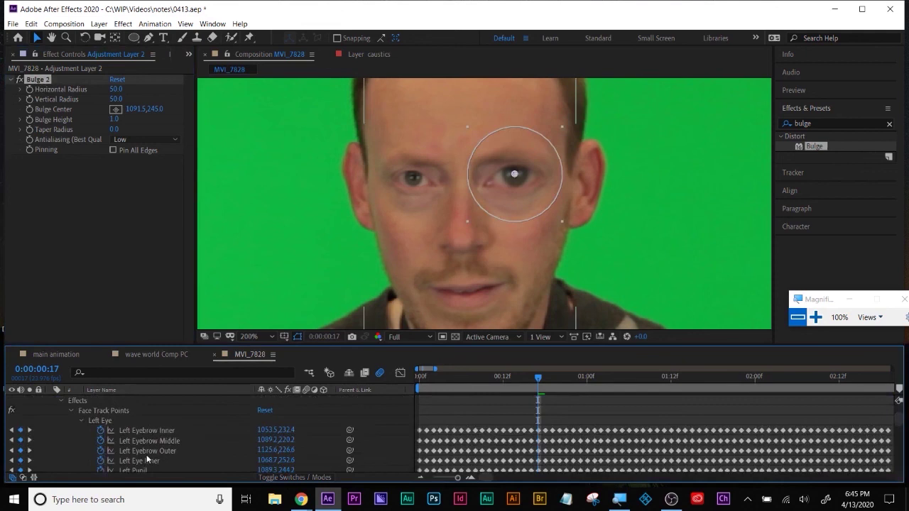
{"action": "scroll", "coordinate": [145, 452], "scroll_direction": "up", "scroll_amount": 2}
{"action": "left_click_drag", "start_coordinate": [176, 343], "coordinate": [176, 291]}
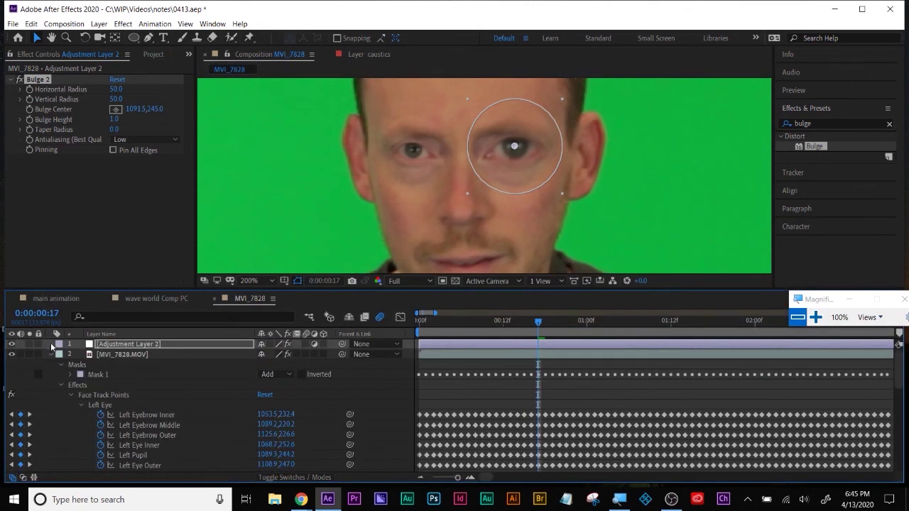
Step: Link Bulge 2's Bulge Center to the Left Pupil face track point of MVI_7828.MOV 2 with an expression
{"action": "left_click", "coordinate": [51, 344]}
{"action": "left_click", "coordinate": [61, 355]}
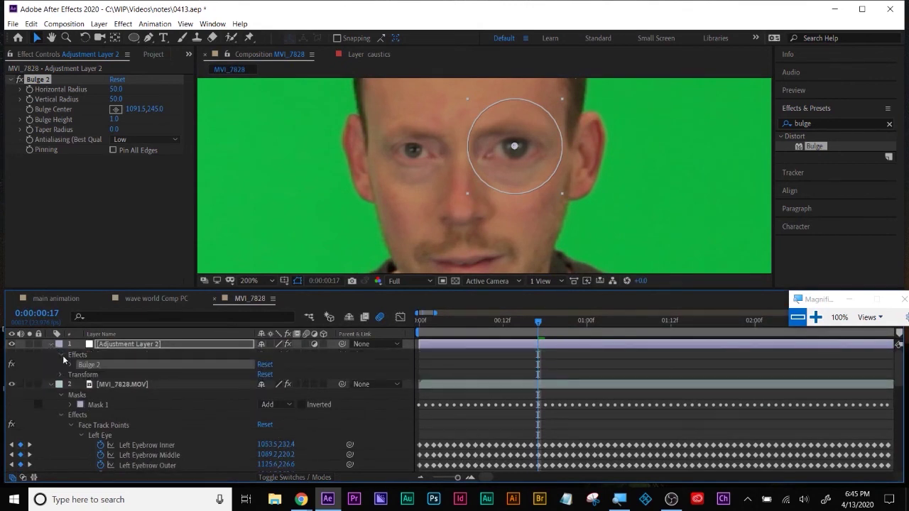
{"action": "left_click", "coordinate": [71, 365]}
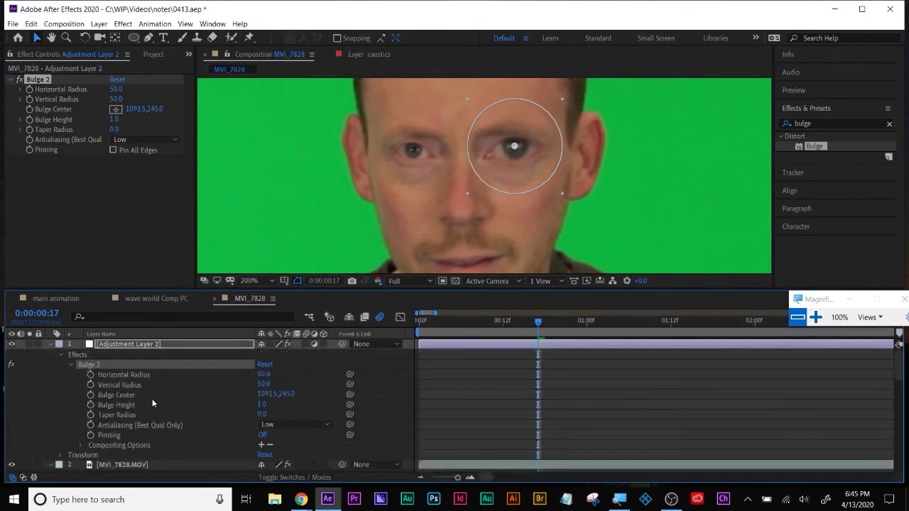
{"action": "left_click", "coordinate": [108, 395]}
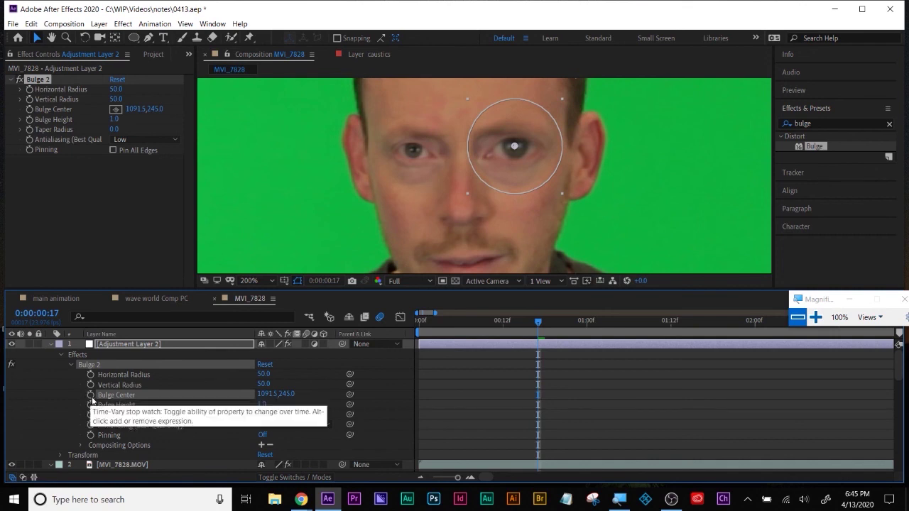
{"action": "left_click", "coordinate": [91, 397], "text": "alt"}
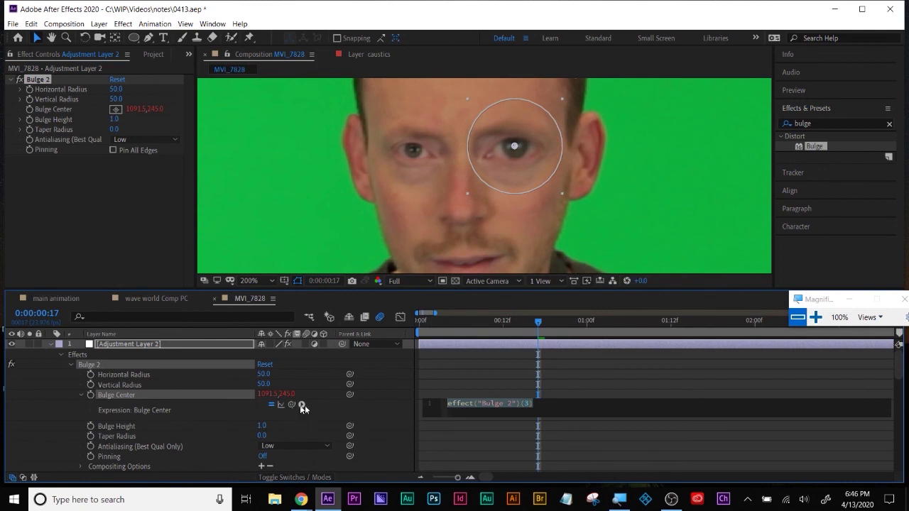
{"action": "left_click_drag", "start_coordinate": [291, 408], "coordinate": [138, 450]}
{"action": "left_click_drag", "start_coordinate": [519, 324], "coordinate": [595, 333]}
{"action": "key", "text": "period"}
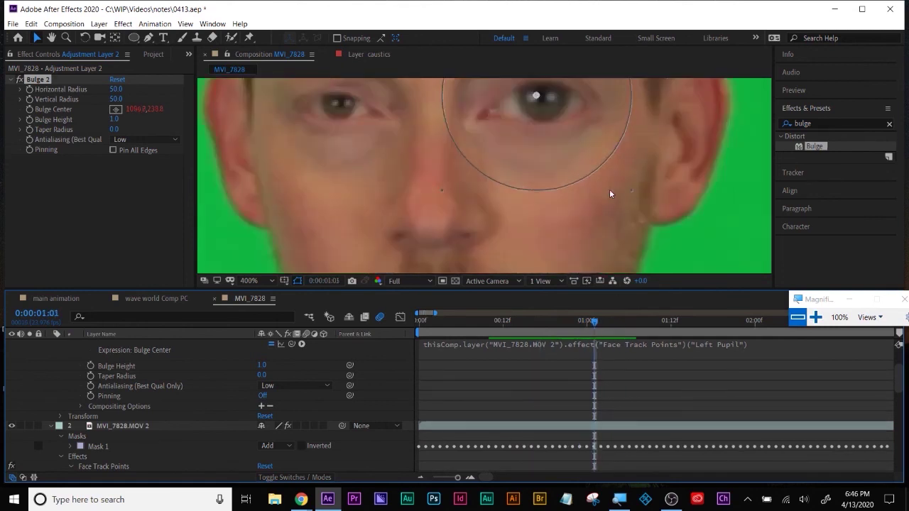
Step: Set Bulge 2's horizontal radius to 55, vertical radius to 64 and bulge height to 1.6, and check it on earlier frames
{"action": "left_click_drag", "start_coordinate": [586, 289], "coordinate": [585, 370]}
{"action": "key", "text": "comma"}
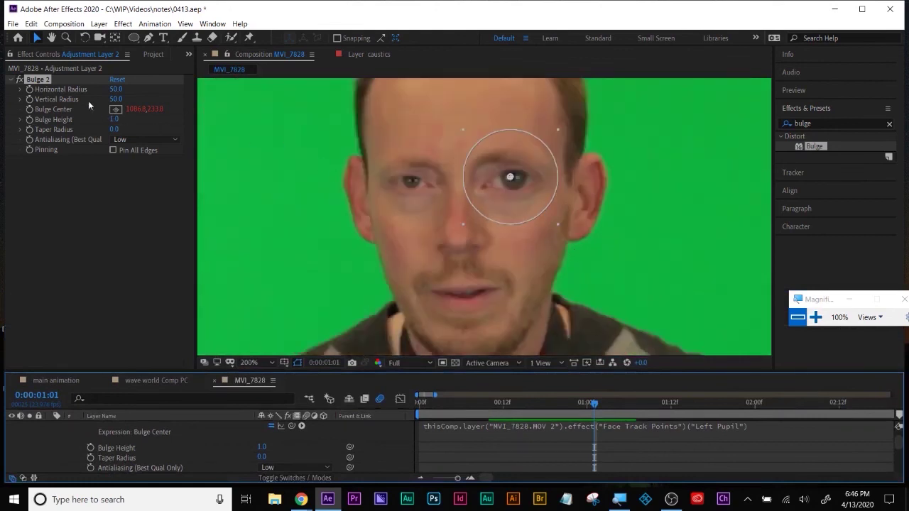
{"action": "mouse_move", "coordinate": [116, 98]}
{"action": "left_mouse_down"}
{"action": "mouse_move", "coordinate": [125, 89]}
{"action": "mouse_move", "coordinate": [111, 97]}
{"action": "mouse_move", "coordinate": [121, 98]}
{"action": "mouse_move", "coordinate": [124, 118]}
{"action": "mouse_move", "coordinate": [151, 116]}
{"action": "mouse_move", "coordinate": [122, 88]}
{"action": "left_mouse_up"}
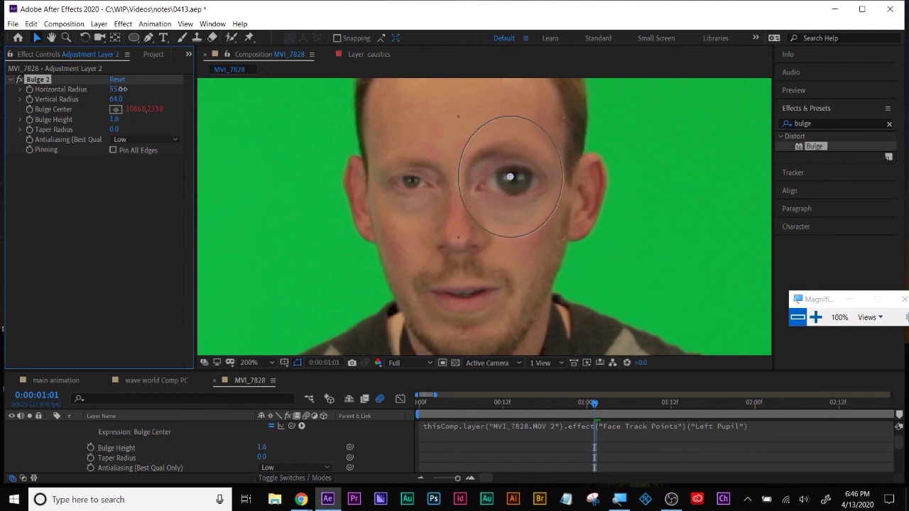
{"action": "left_click", "coordinate": [469, 403]}
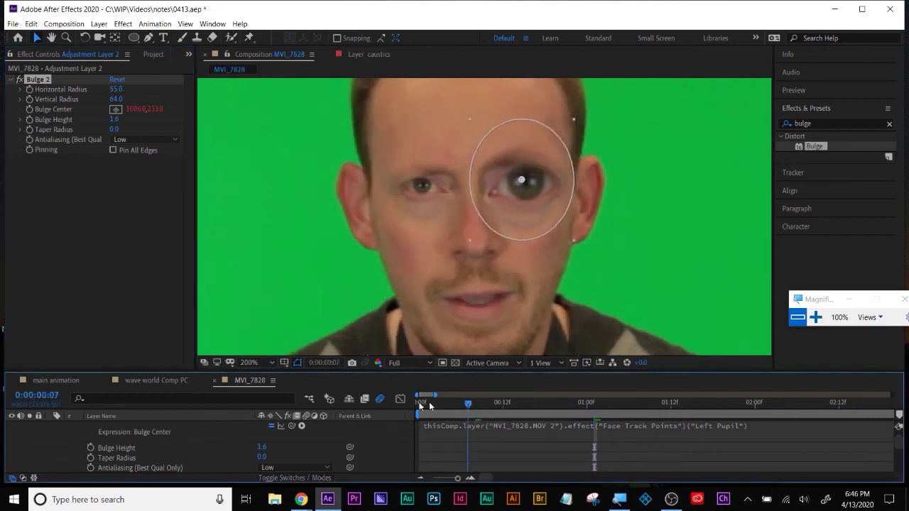
{"action": "left_click_drag", "start_coordinate": [429, 402], "coordinate": [383, 401]}
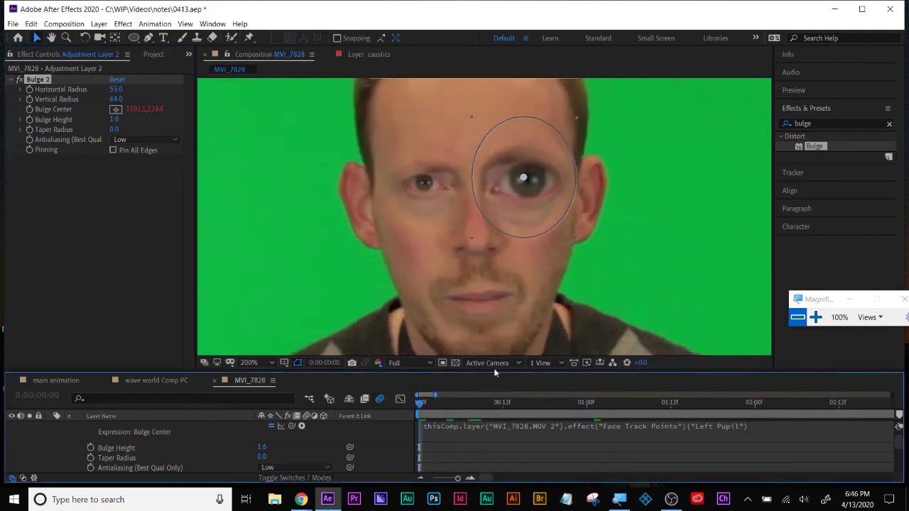
Step: Collapse the layers' properties and start keyframing Adjustment Layer 2's Bulge Height with a value of 0 at the first frame
{"action": "left_click", "coordinate": [515, 453]}
{"action": "scroll", "coordinate": [515, 453], "scroll_direction": "down", "scroll_amount": 3}
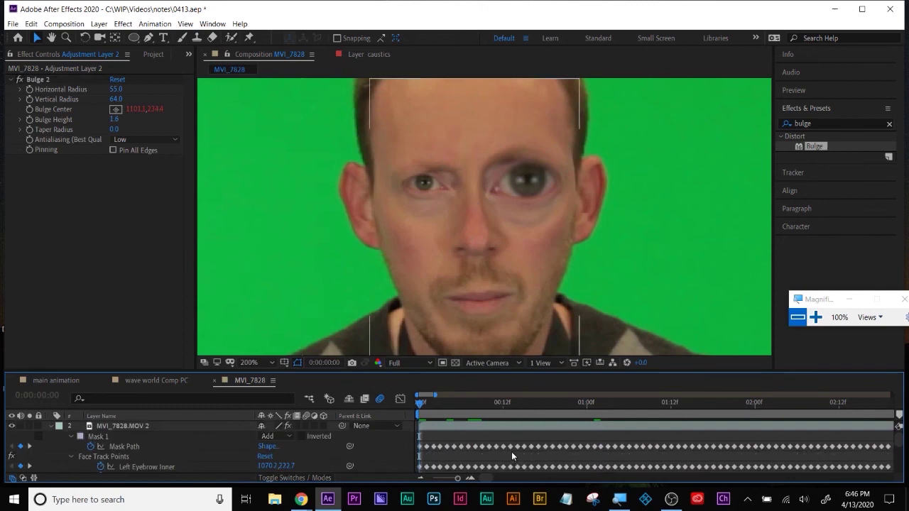
{"action": "key", "text": "u"}
{"action": "left_click", "coordinate": [145, 426]}
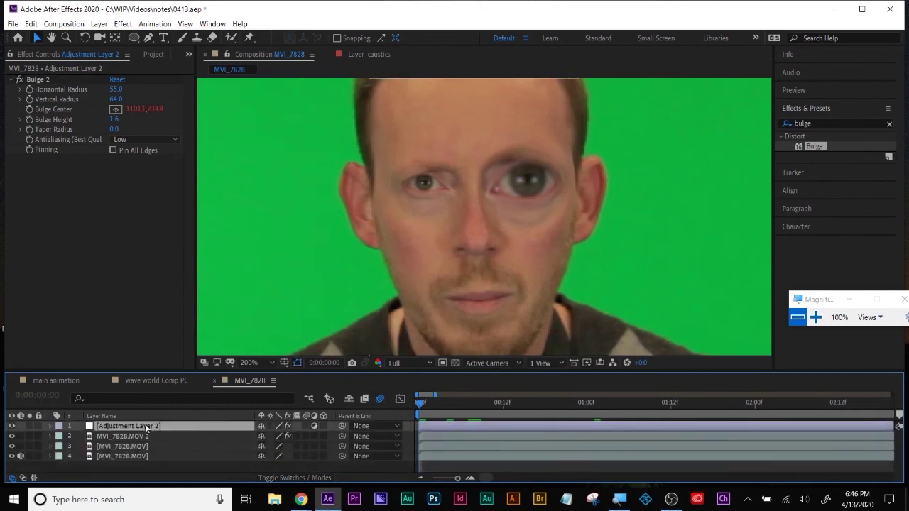
{"action": "left_click", "coordinate": [29, 120]}
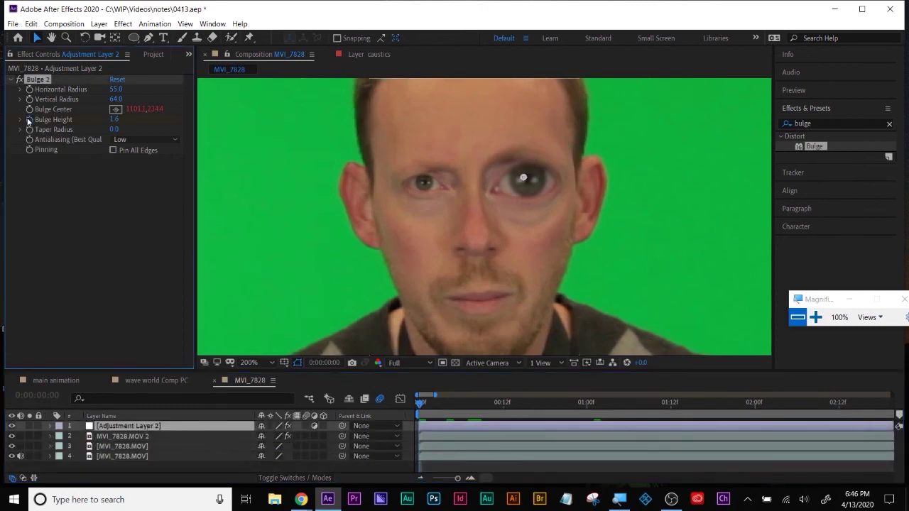
{"action": "left_click", "coordinate": [113, 119]}
{"action": "type", "text": "0"}
{"action": "key", "text": "Return"}
Step: Keyframe Bulge Height at 1.9 at 0:00:00:16 and at 0 at 0:00:00:11, where the eyes are closed
{"action": "left_click_drag", "start_coordinate": [425, 416], "coordinate": [531, 411]}
{"action": "left_click_drag", "start_coordinate": [118, 121], "coordinate": [164, 121]}
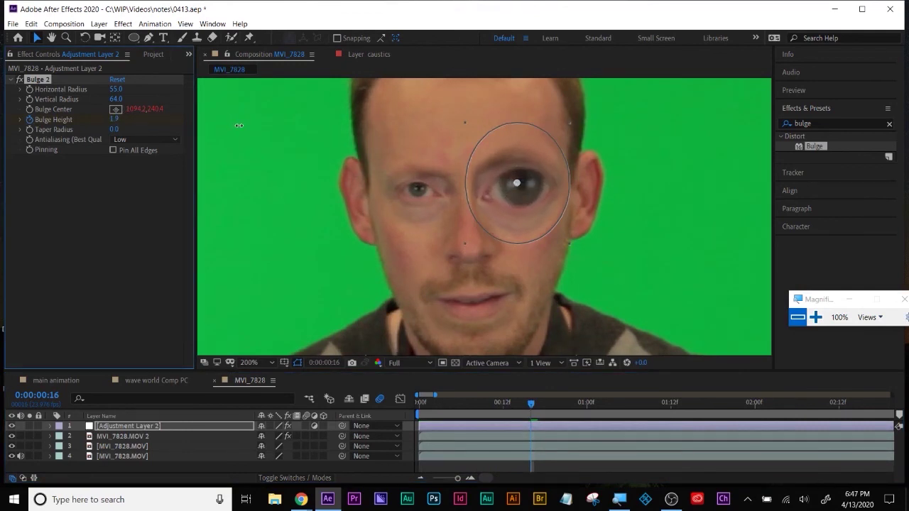
{"action": "left_click_drag", "start_coordinate": [533, 402], "coordinate": [497, 406]}
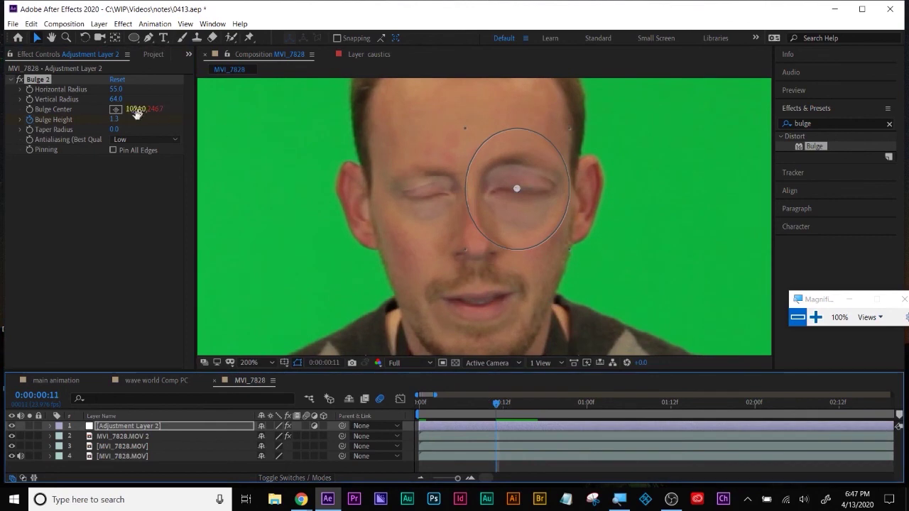
{"action": "left_click", "coordinate": [114, 119]}
{"action": "type", "text": "0"}
{"action": "key", "text": "Return"}
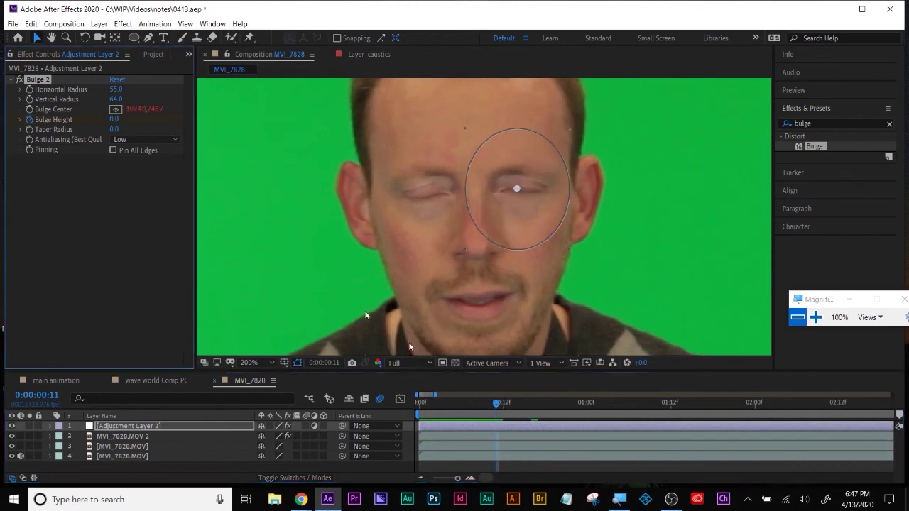
Step: Add a Bulge Height keyframe holding 1.9 at 0:00:01:00 and another with a value of 0 at 0:00:01:03
{"action": "left_click_drag", "start_coordinate": [497, 402], "coordinate": [586, 420]}
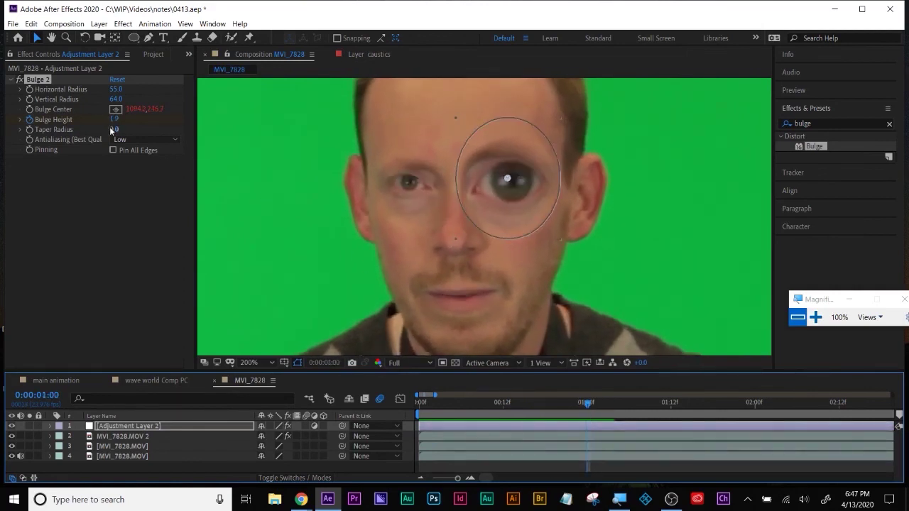
{"action": "key", "text": "u"}
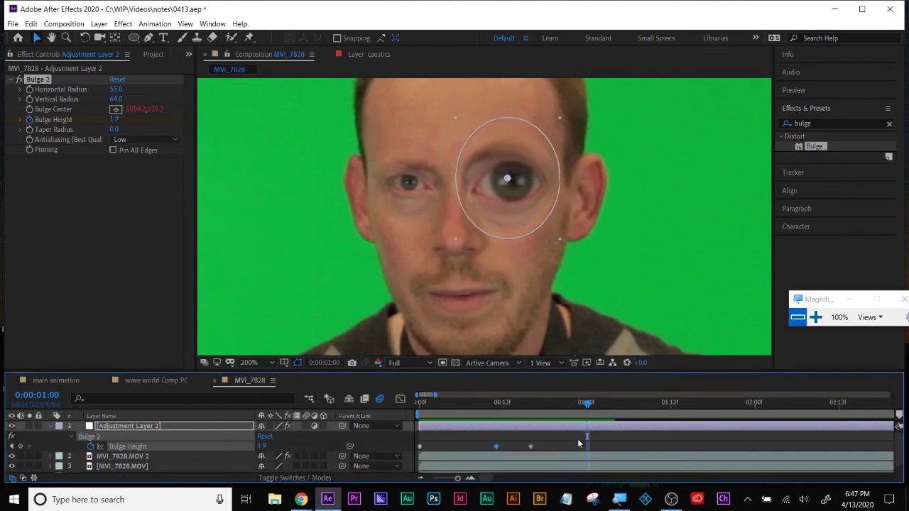
{"action": "left_click", "coordinate": [20, 447]}
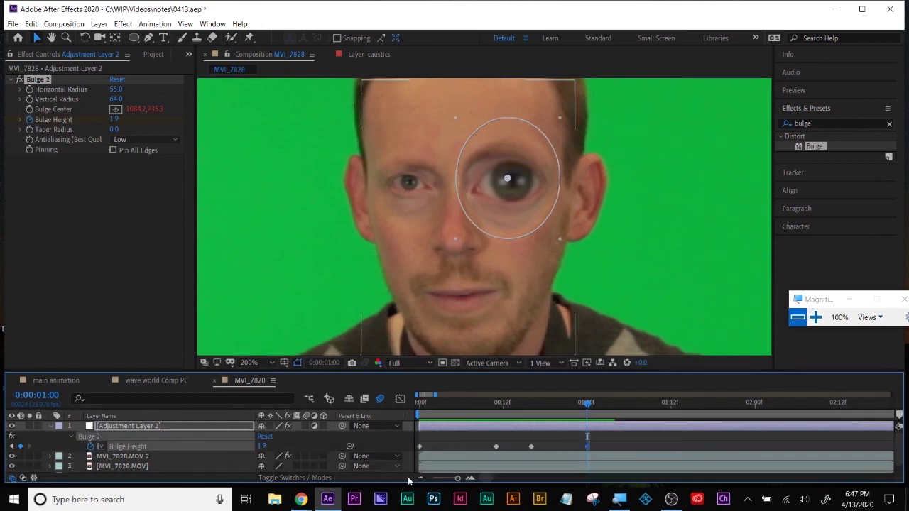
{"action": "left_click", "coordinate": [531, 446]}
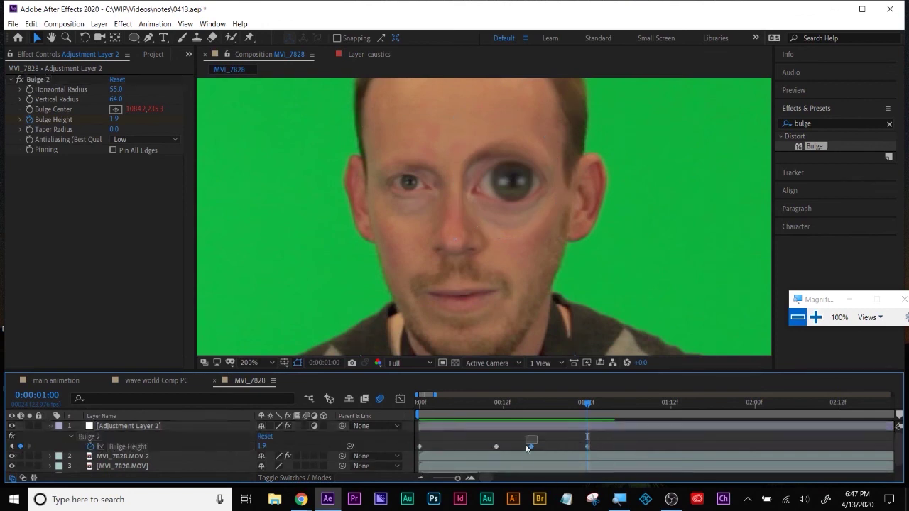
{"action": "left_click_drag", "start_coordinate": [591, 404], "coordinate": [611, 407]}
{"action": "left_click", "coordinate": [263, 446]}
{"action": "type", "text": "0"}
{"action": "key", "text": "Return"}
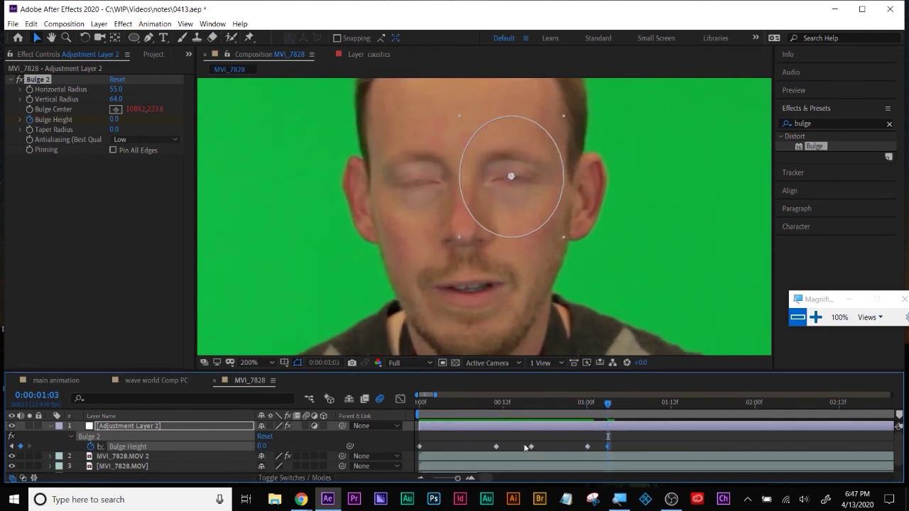
Step: Review the eye bulge animation around its keyframes, up to 0:00:01:07, and view more of the frame
{"action": "left_click", "coordinate": [553, 444]}
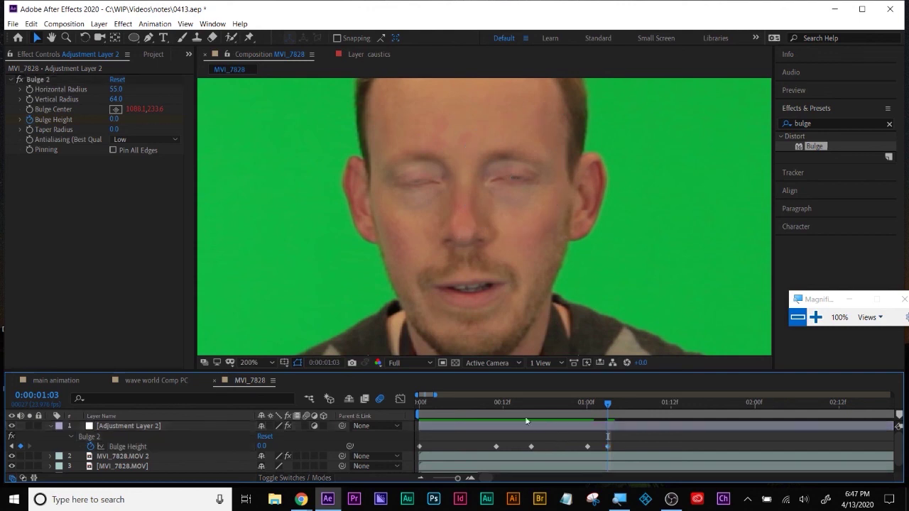
{"action": "left_click_drag", "start_coordinate": [536, 406], "coordinate": [634, 432]}
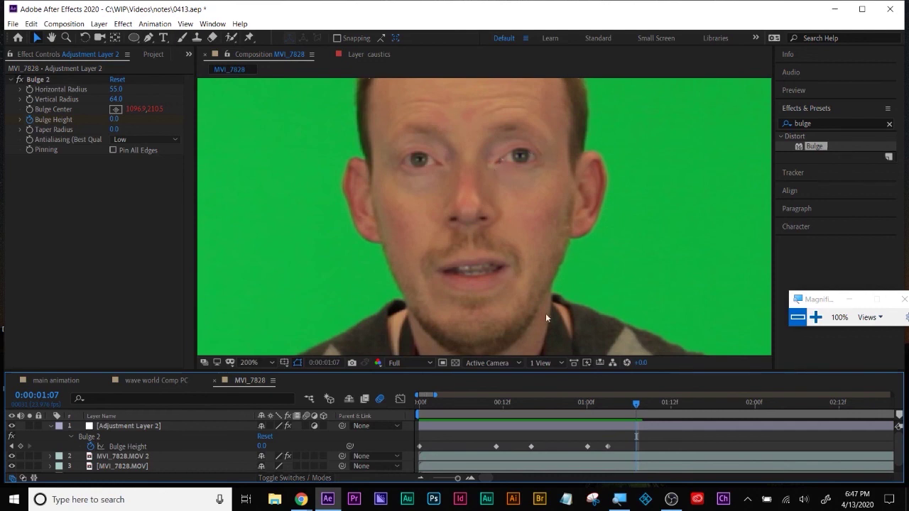
{"action": "left_click_drag", "start_coordinate": [637, 403], "coordinate": [568, 405]}
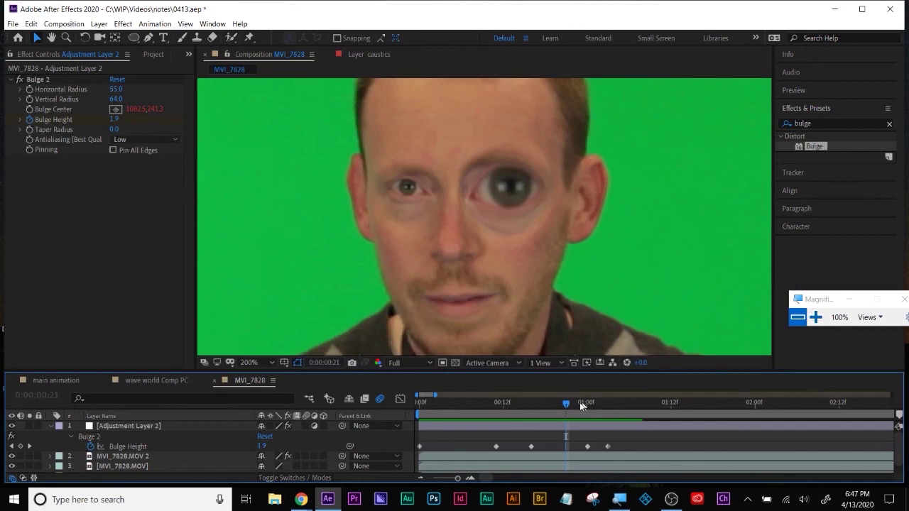
{"action": "left_click_drag", "start_coordinate": [567, 404], "coordinate": [545, 426]}
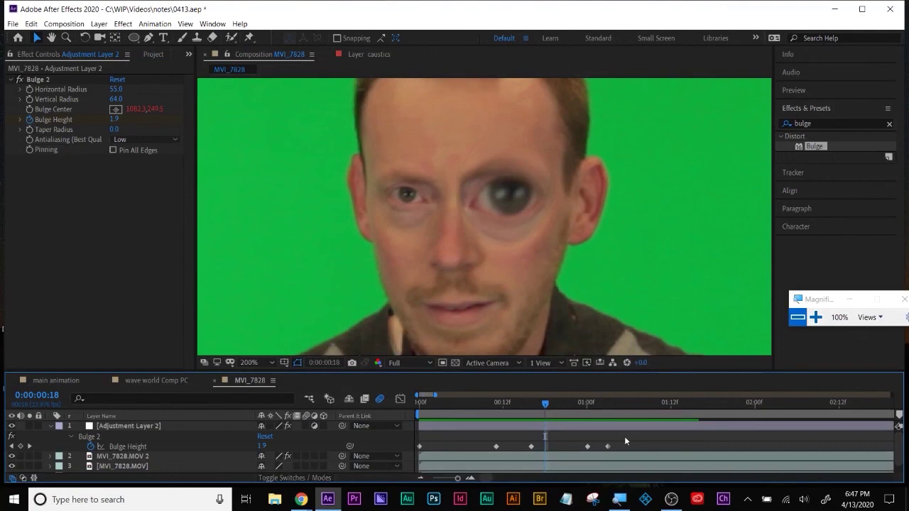
{"action": "scroll", "coordinate": [510, 212], "scroll_direction": "down", "scroll_amount": 1}
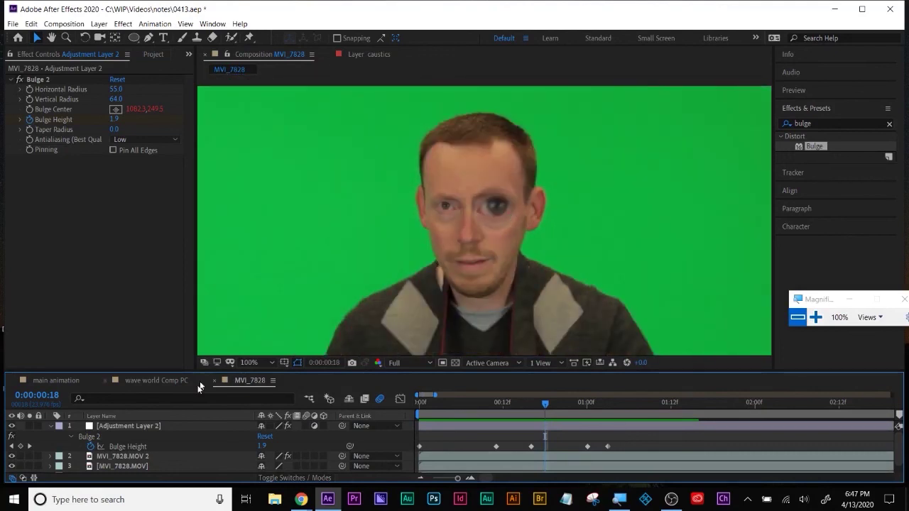
{"action": "left_click", "coordinate": [440, 301]}
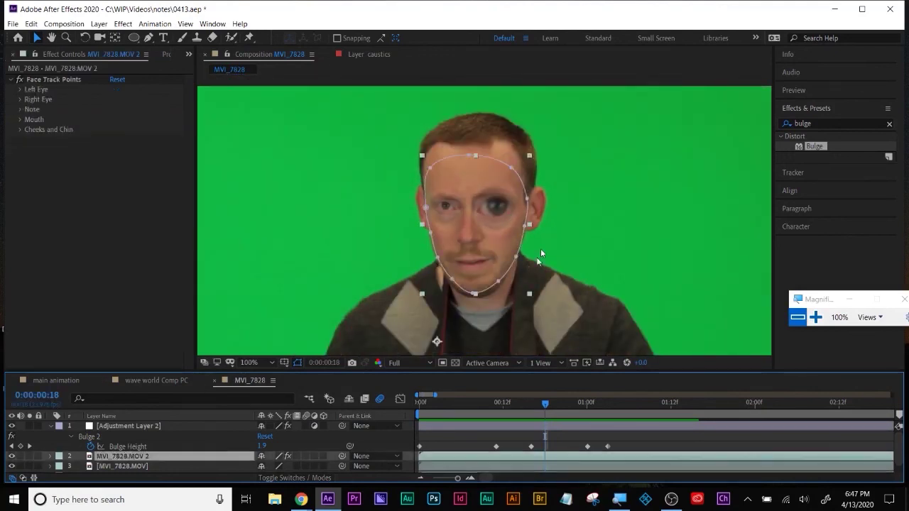
{"action": "left_click", "coordinate": [657, 445]}
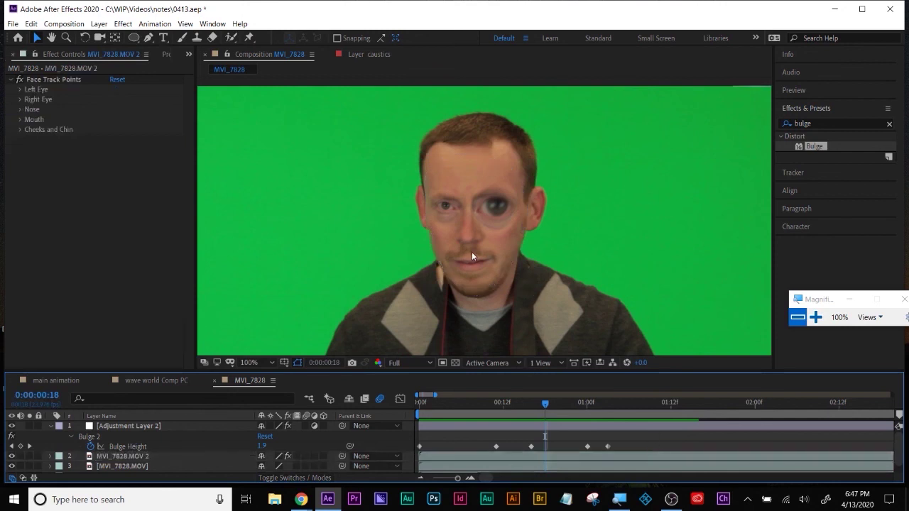
Step: Select Adjustment Layer 2, clear the effects search and expand the Distort category to browse its effects
{"action": "left_click", "coordinate": [123, 426]}
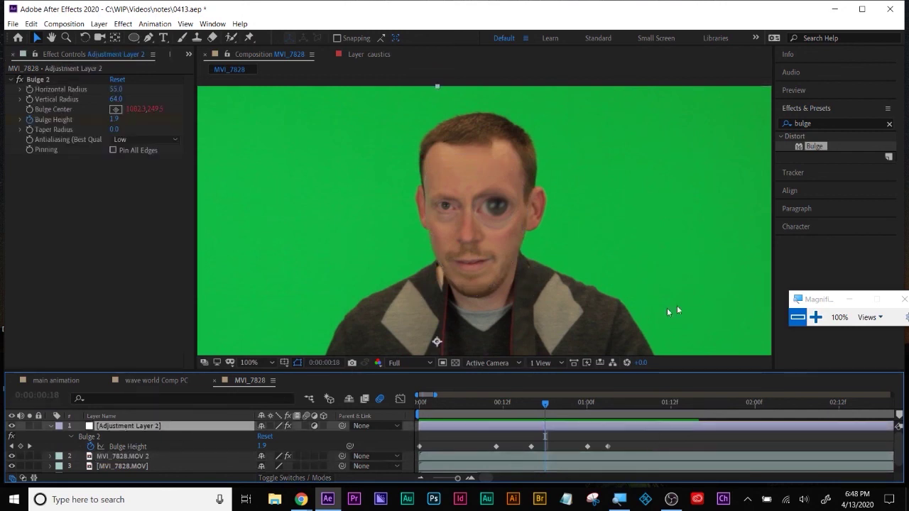
{"action": "left_click", "coordinate": [837, 124]}
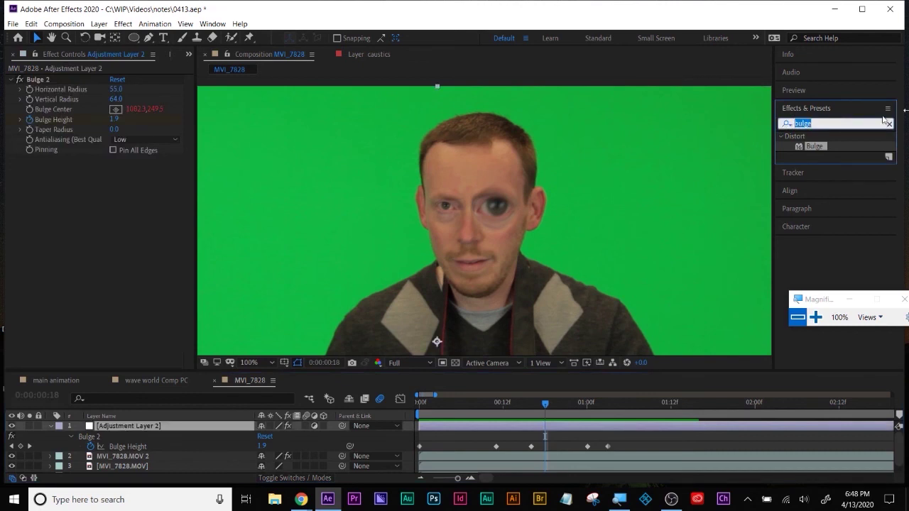
{"action": "key", "text": "BackSpace"}
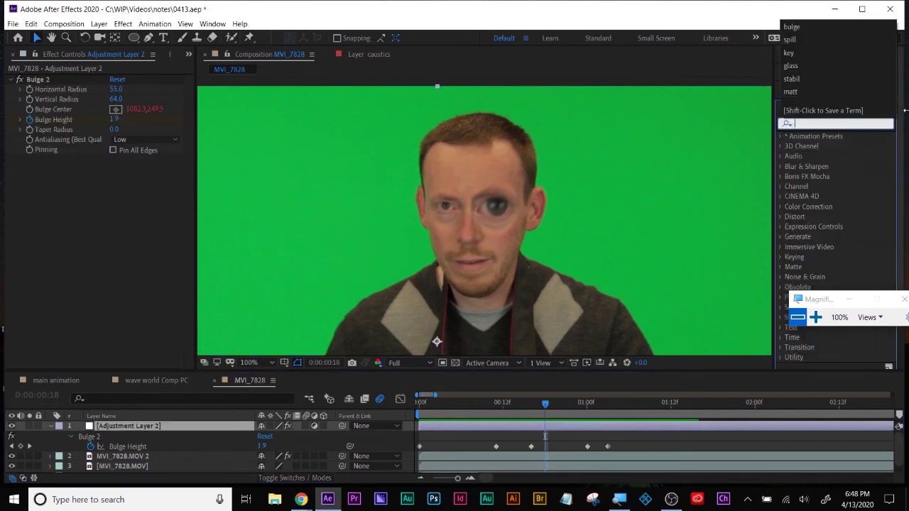
{"action": "left_click", "coordinate": [783, 217]}
{"action": "scroll", "coordinate": [886, 221], "scroll_direction": "down", "scroll_amount": 4}
{"action": "scroll", "coordinate": [885, 221], "scroll_direction": "down", "scroll_amount": 2}
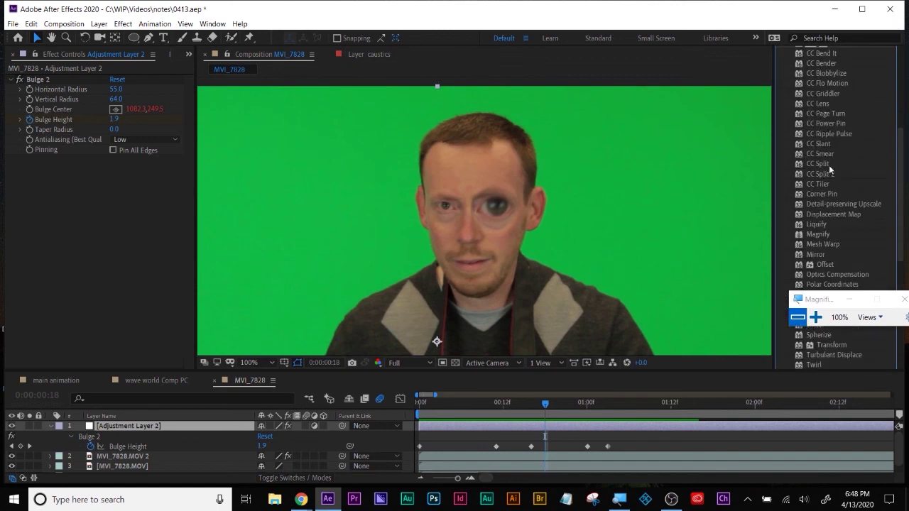
{"action": "left_click", "coordinate": [821, 144]}
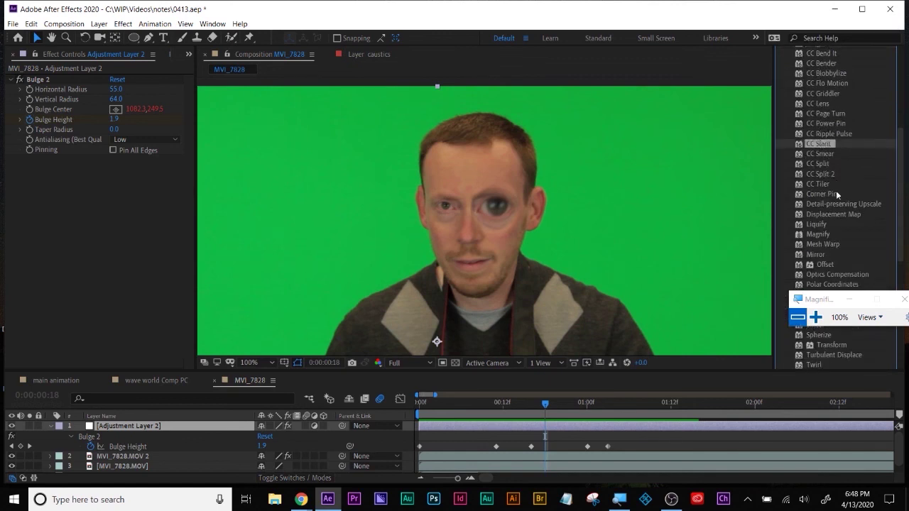
{"action": "scroll", "coordinate": [836, 193], "scroll_direction": "down", "scroll_amount": 1}
{"action": "scroll", "coordinate": [827, 157], "scroll_direction": "down", "scroll_amount": 2}
{"action": "key", "text": "comma"}
Step: Try the Reshape effect on Adjustment Layer 2 and delete it again
{"action": "left_click_drag", "start_coordinate": [819, 197], "coordinate": [641, 424]}
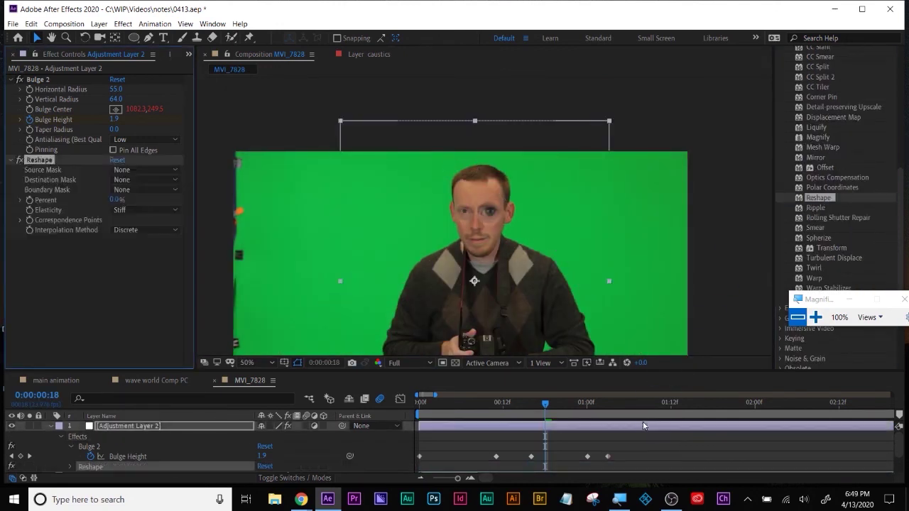
{"action": "left_click", "coordinate": [41, 162]}
{"action": "key", "text": "Delete"}
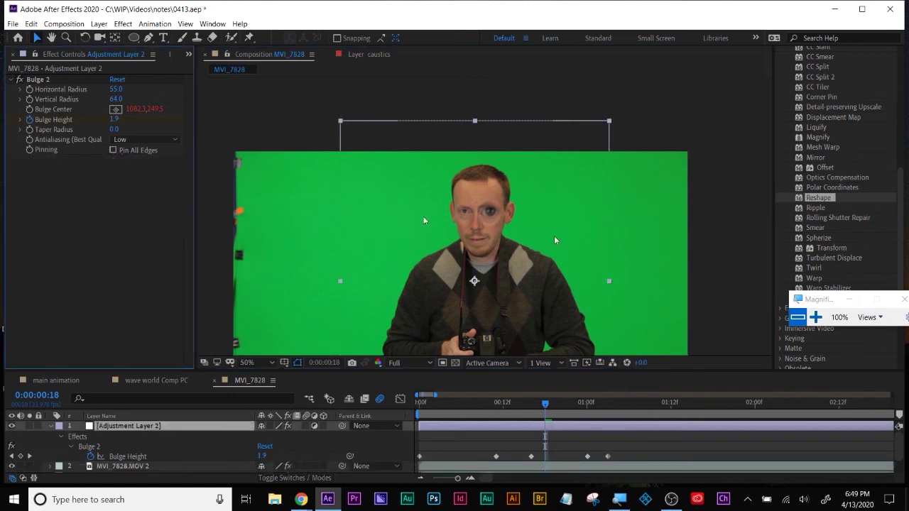
Step: Apply the Corner Pin distort effect to Adjustment Layer 2
{"action": "left_click", "coordinate": [841, 108]}
{"action": "left_click_drag", "start_coordinate": [822, 97], "coordinate": [572, 427]}
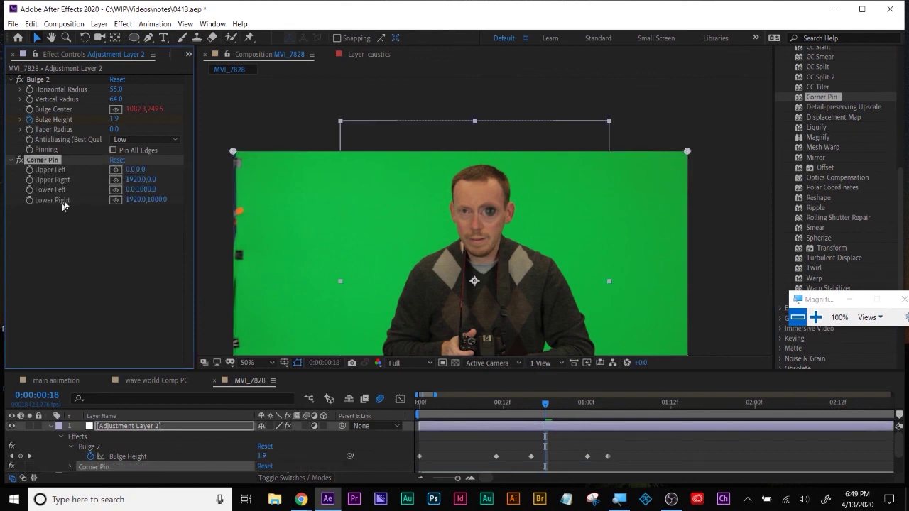
Step: Try placing Corner Pin's upper-left point on the man's right eye at about 960, 250, and undo the move
{"action": "left_click", "coordinate": [114, 170]}
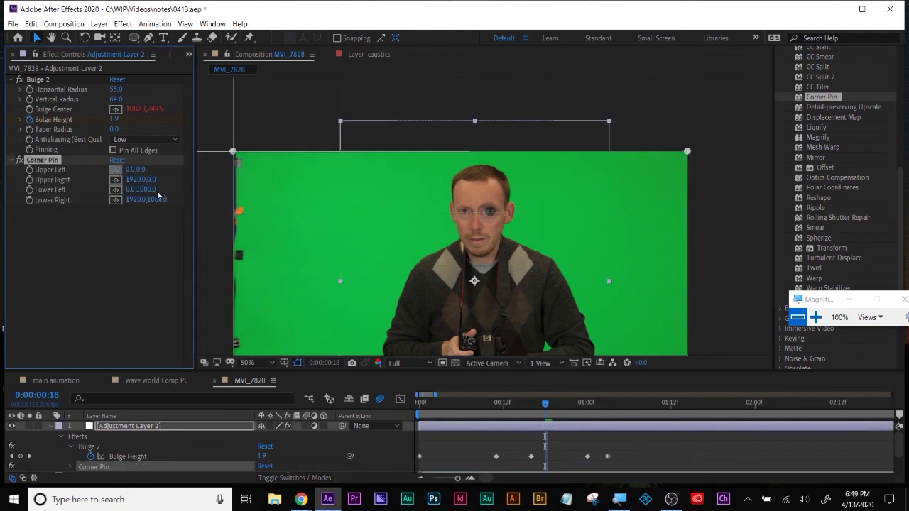
{"action": "left_click", "coordinate": [462, 211]}
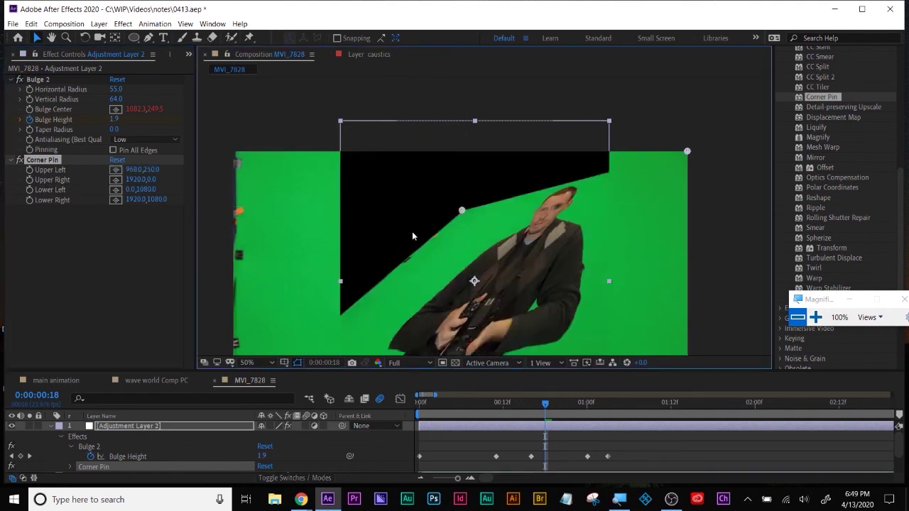
{"action": "key", "text": "ctrl+z"}
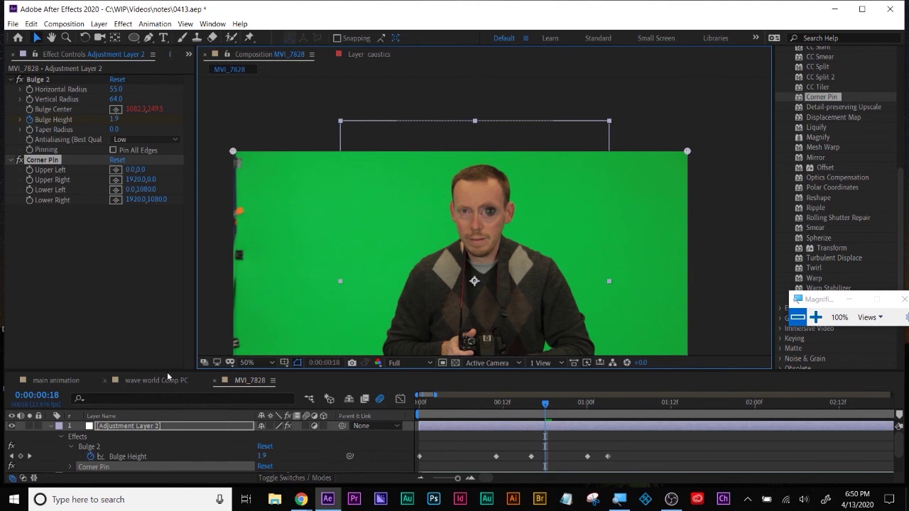
Step: Expand the Corner Pin properties of Adjustment Layer 2 and reveal the keyframed face track points of MVI_7828.MOV 2
{"action": "left_click_drag", "start_coordinate": [167, 370], "coordinate": [174, 242]}
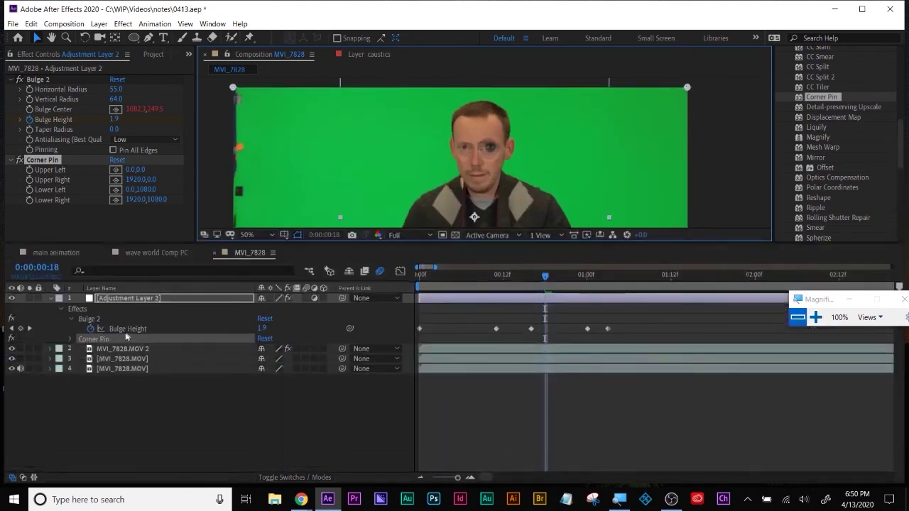
{"action": "left_click", "coordinate": [70, 319]}
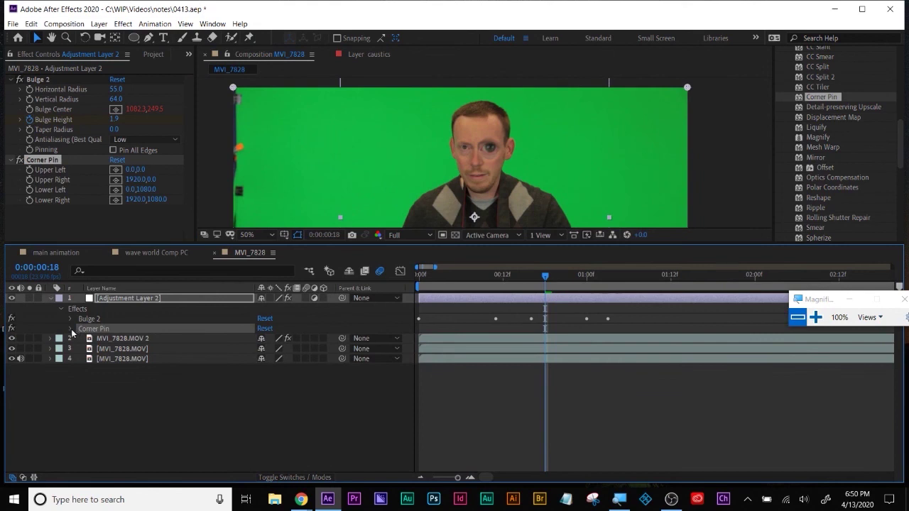
{"action": "left_click", "coordinate": [71, 329]}
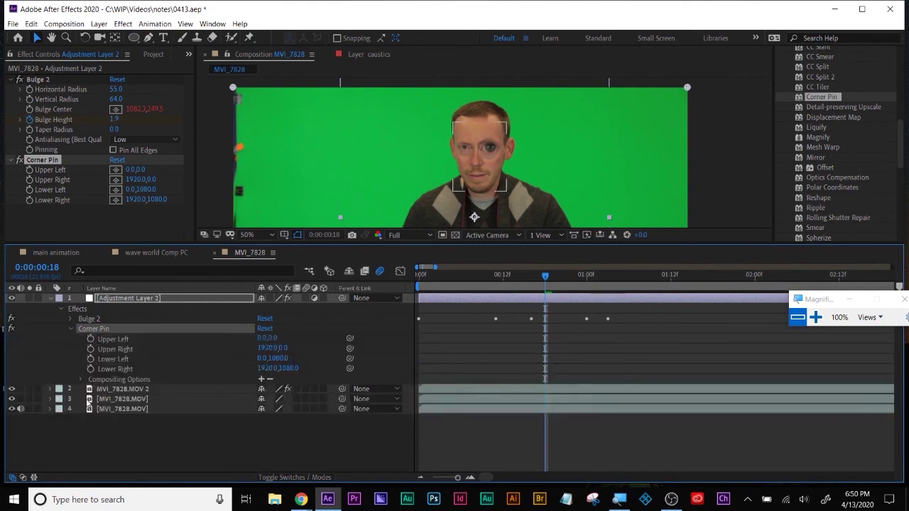
{"action": "left_click", "coordinate": [56, 391]}
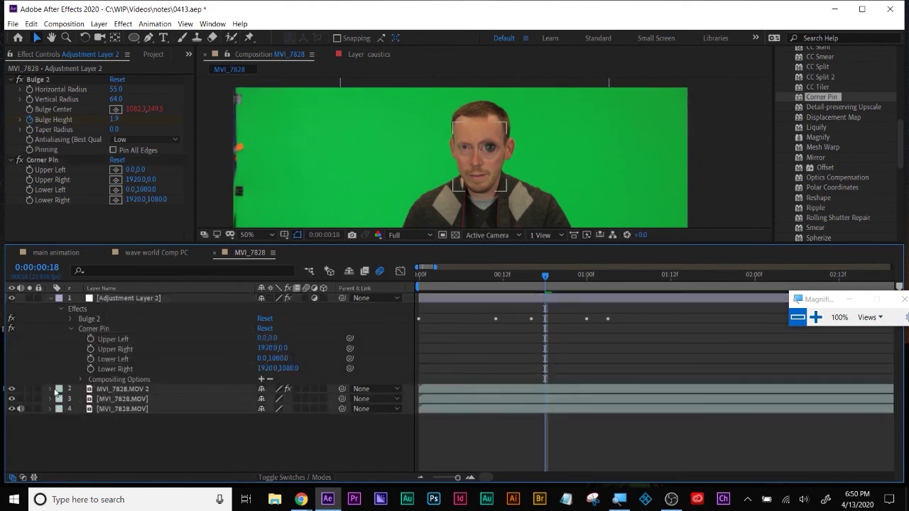
{"action": "left_click", "coordinate": [50, 390]}
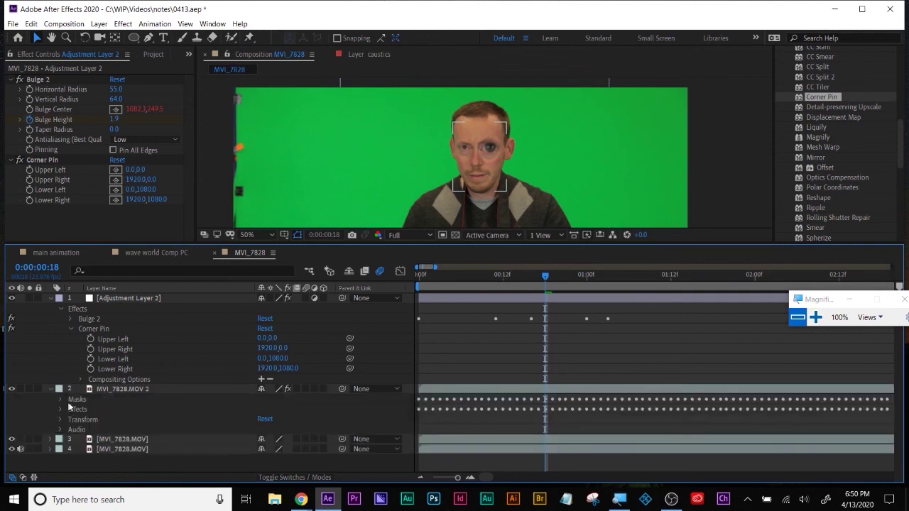
{"action": "left_click", "coordinate": [130, 390]}
{"action": "key", "text": "u"}
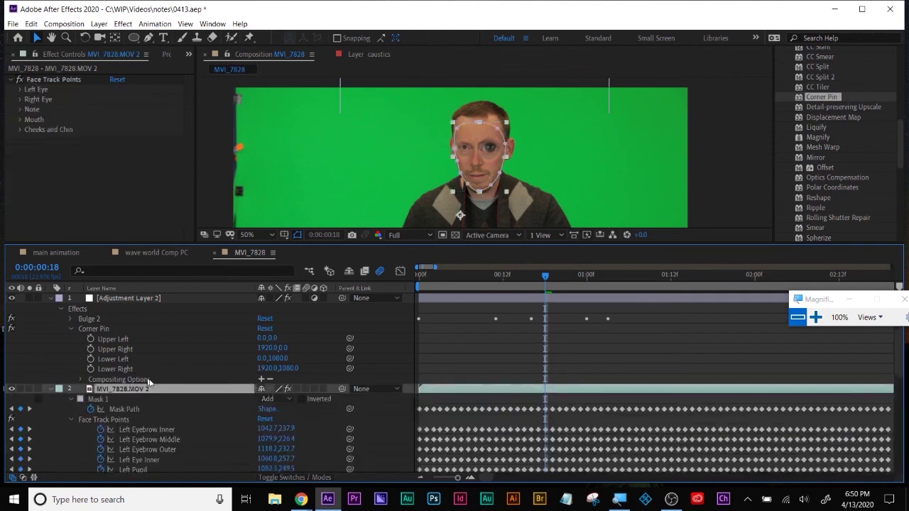
Step: Link Corner Pin's Upper Left to the Left Eyebrow Middle track point and Upper Right to Right Eyebrow Middle with expressions
{"action": "left_click", "coordinate": [114, 340]}
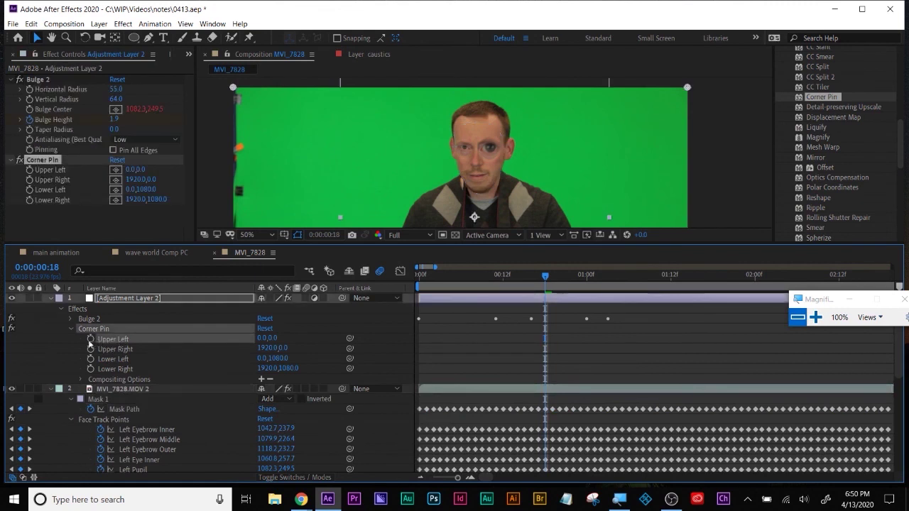
{"action": "left_click", "coordinate": [90, 340], "text": "alt"}
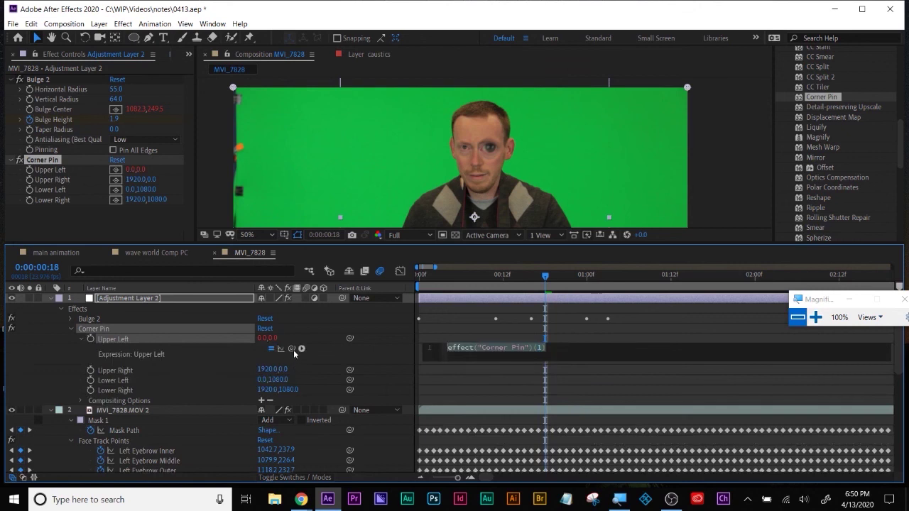
{"action": "left_click_drag", "start_coordinate": [292, 350], "coordinate": [171, 434]}
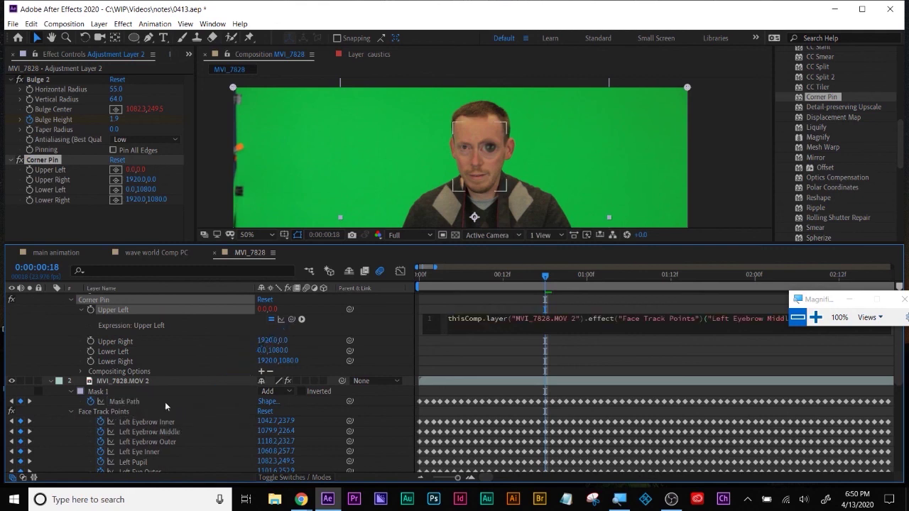
{"action": "left_click", "coordinate": [90, 342], "text": "alt"}
{"action": "left_click_drag", "start_coordinate": [291, 351], "coordinate": [171, 434]}
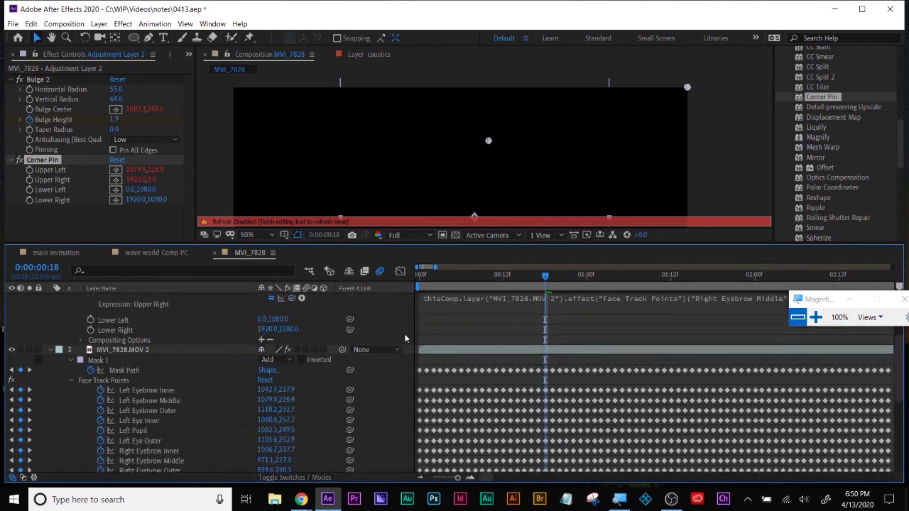
Step: Play and scrub through the composition to check how the corner-pinned footage follows the eyebrows
{"action": "mouse_move", "coordinate": [544, 275]}
{"action": "left_mouse_down"}
{"action": "mouse_move", "coordinate": [480, 277]}
{"action": "mouse_move", "coordinate": [559, 277]}
{"action": "left_mouse_up"}
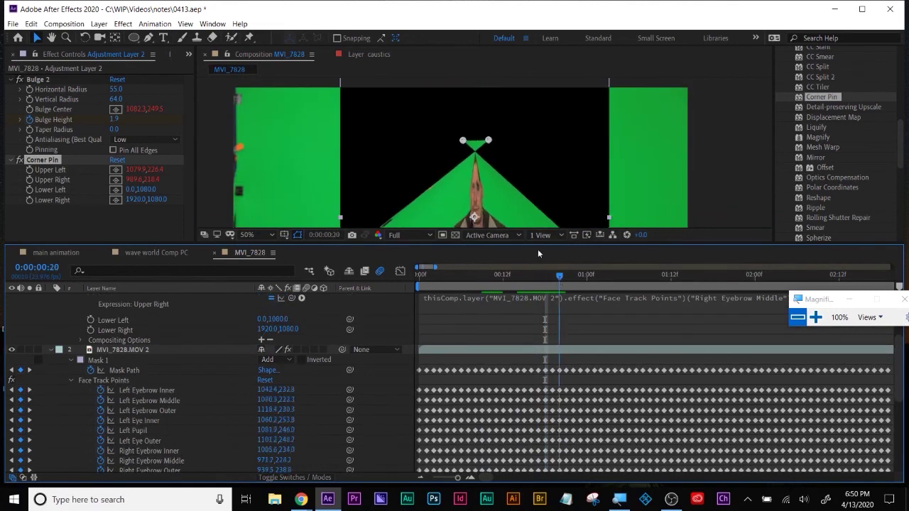
{"action": "key", "text": "space"}
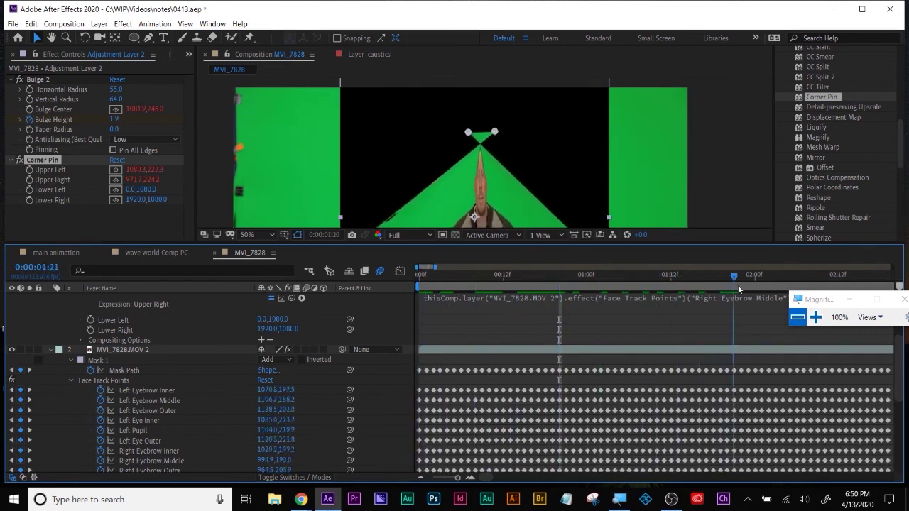
{"action": "left_click", "coordinate": [468, 290]}
{"action": "left_click_drag", "start_coordinate": [478, 285], "coordinate": [713, 290]}
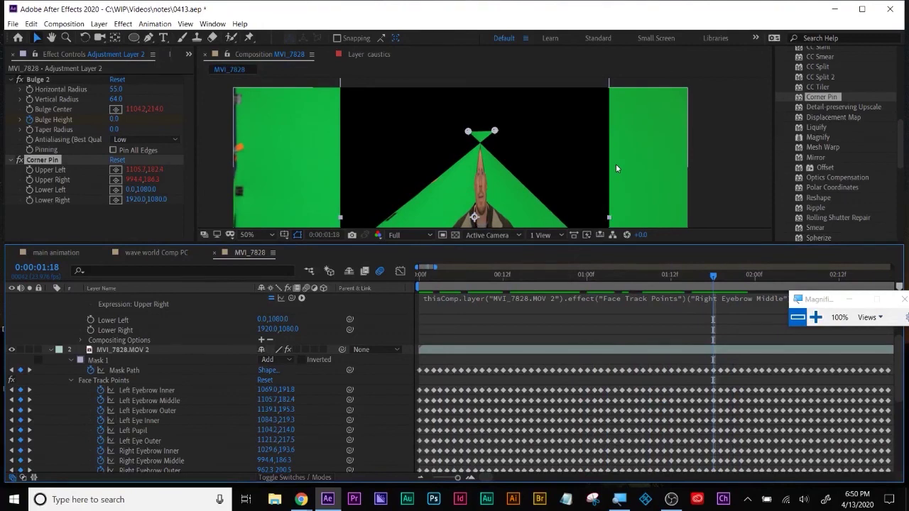
{"action": "key", "text": "comma"}
{"action": "key", "text": "comma"}
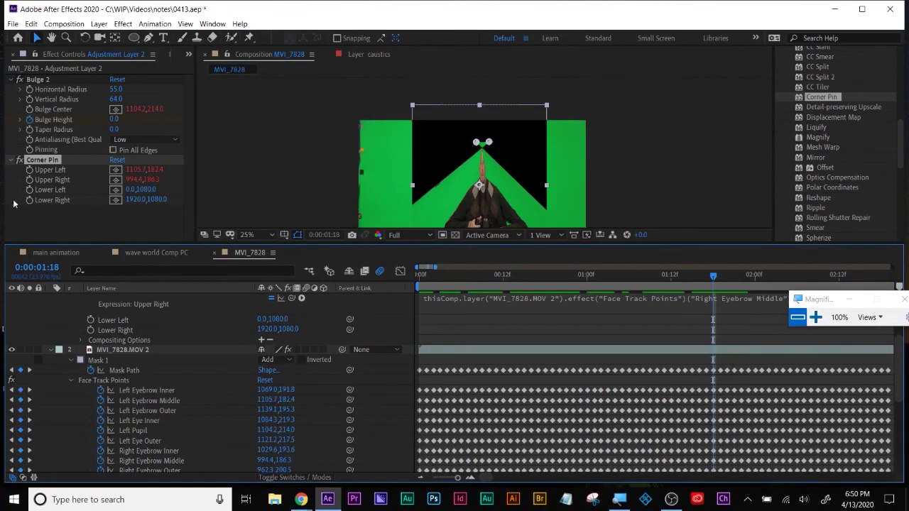
Step: Disable the Corner Pin effect and collapse the properties of Adjustment Layer 2 and MVI_7828.MOV 2
{"action": "left_click", "coordinate": [19, 161]}
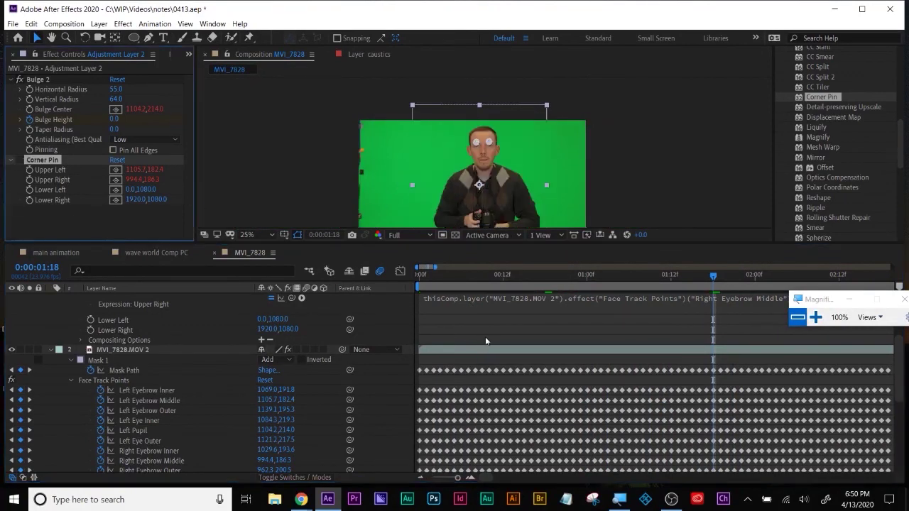
{"action": "scroll", "coordinate": [485, 342], "scroll_direction": "up", "scroll_amount": 4}
{"action": "left_click", "coordinate": [472, 299]}
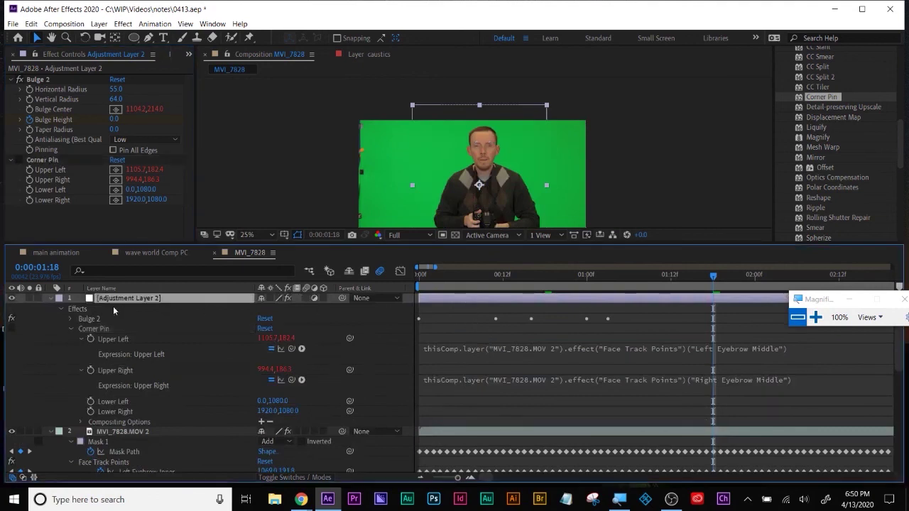
{"action": "left_click", "coordinate": [51, 297]}
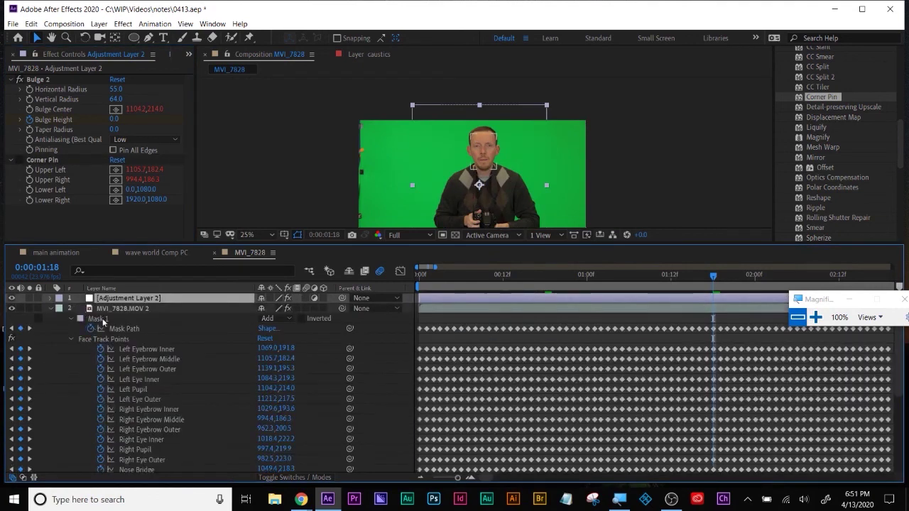
{"action": "left_click", "coordinate": [51, 308]}
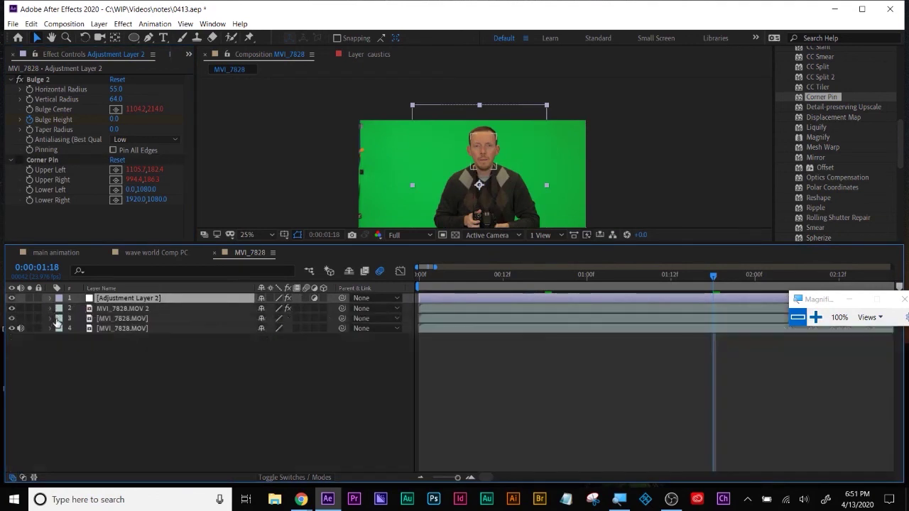
Step: Apply Keylight (1.2) to MVI_7828.MOV 2 and sample the green backdrop as its Screen Colour
{"action": "left_click", "coordinate": [103, 311]}
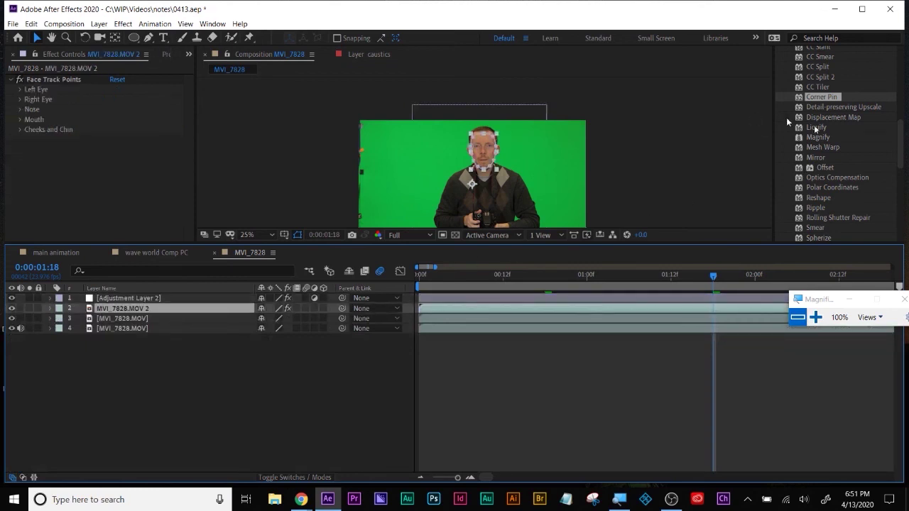
{"action": "scroll", "coordinate": [817, 142], "scroll_direction": "up", "scroll_amount": 6}
{"action": "left_click", "coordinate": [833, 106]}
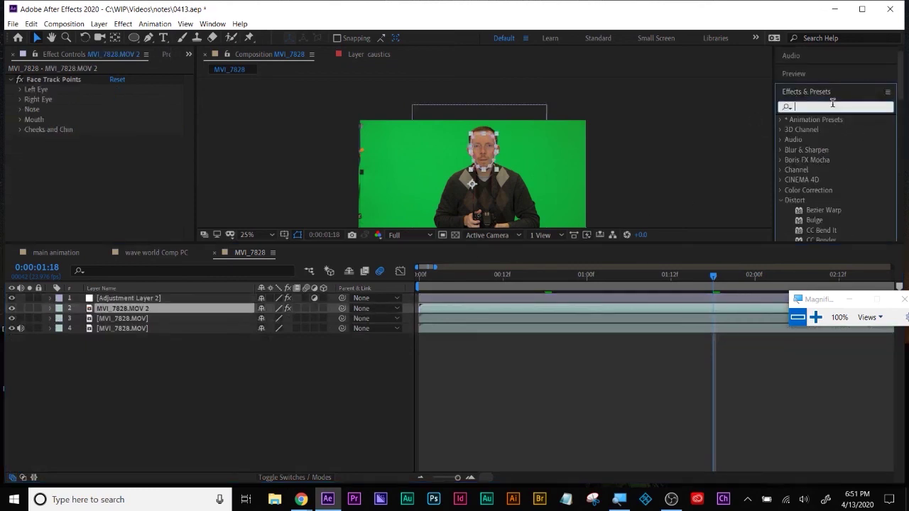
{"action": "type", "text": "key"}
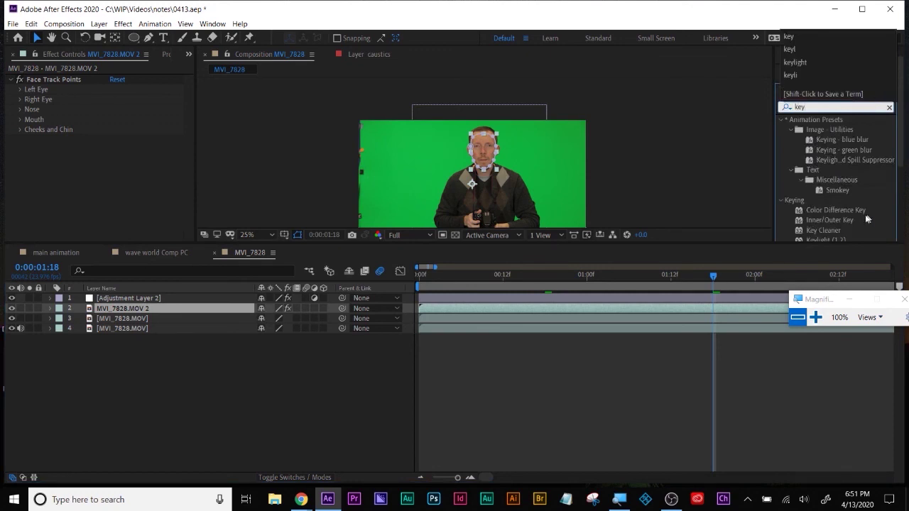
{"action": "key", "text": "Return"}
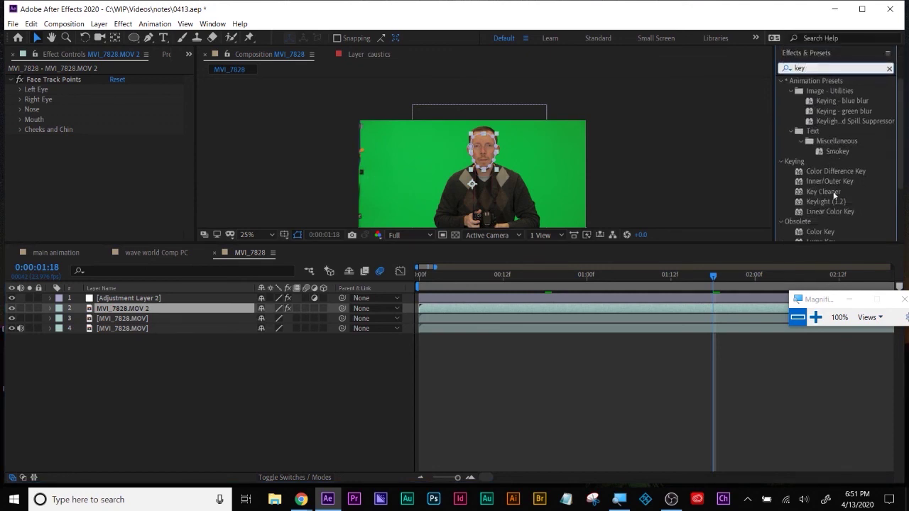
{"action": "left_click_drag", "start_coordinate": [824, 202], "coordinate": [603, 316]}
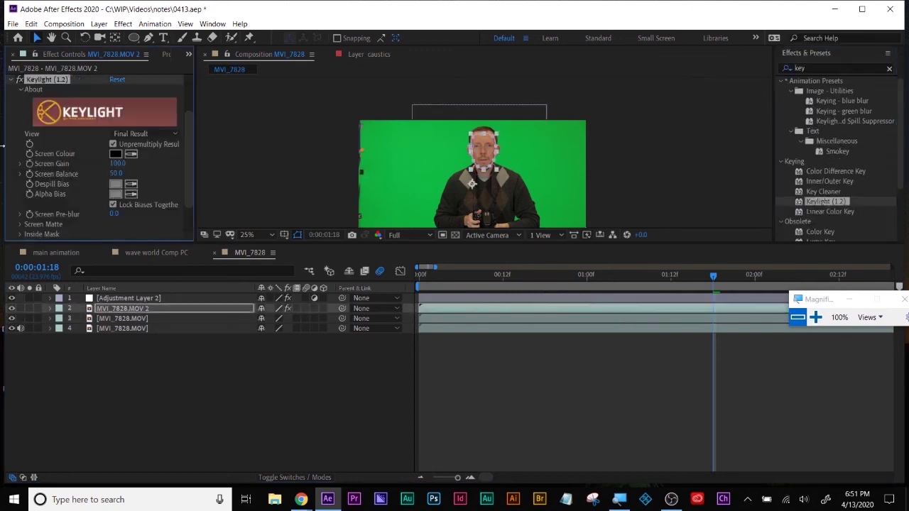
{"action": "left_click", "coordinate": [132, 157]}
{"action": "left_click", "coordinate": [441, 180]}
Step: Hide the two lower MVI_7828.MOV layers and re-enable Corner Pin on Adjustment Layer 2
{"action": "left_click", "coordinate": [12, 318]}
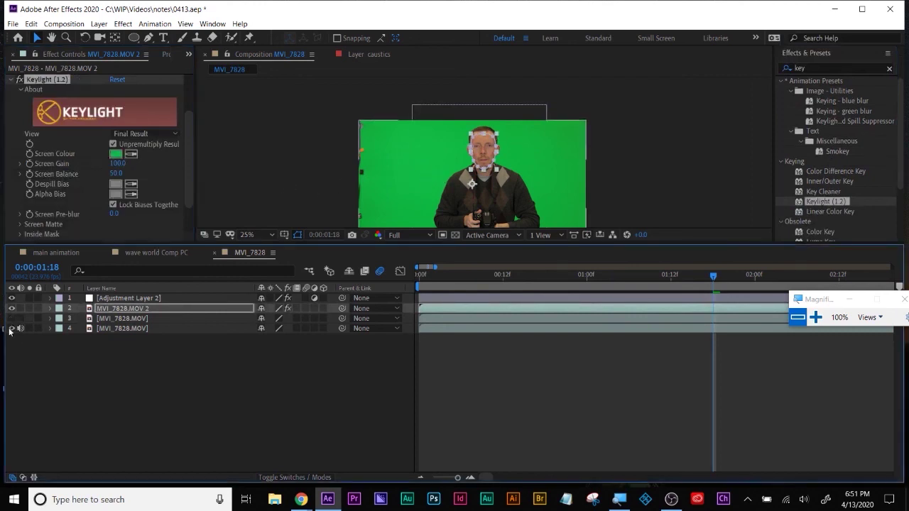
{"action": "left_click", "coordinate": [11, 328]}
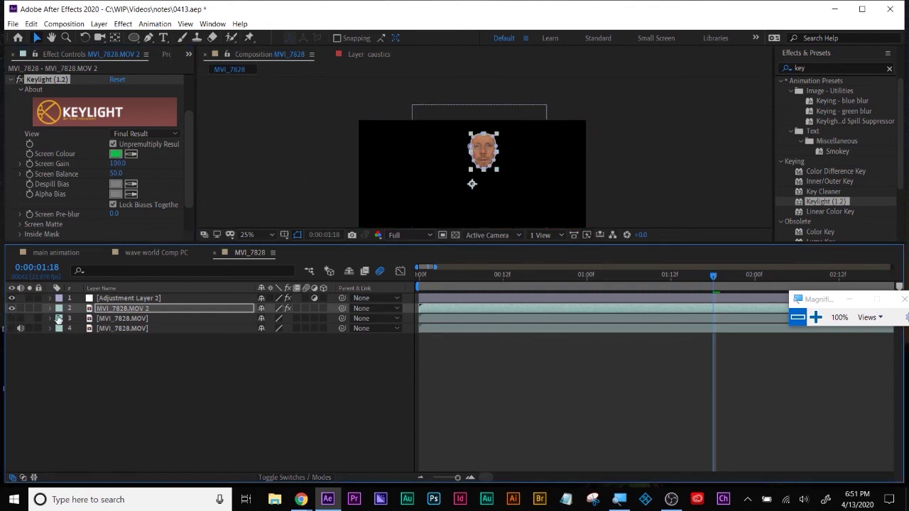
{"action": "left_click", "coordinate": [122, 298]}
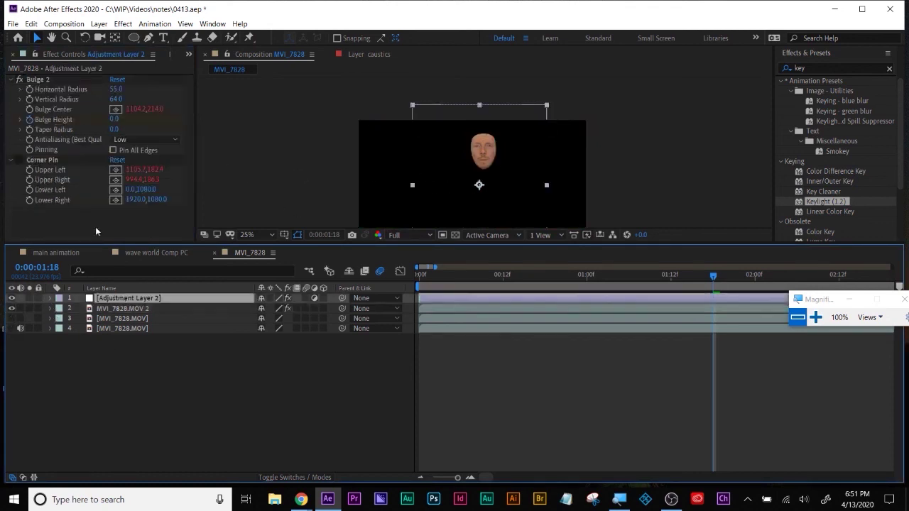
{"action": "left_click", "coordinate": [20, 160]}
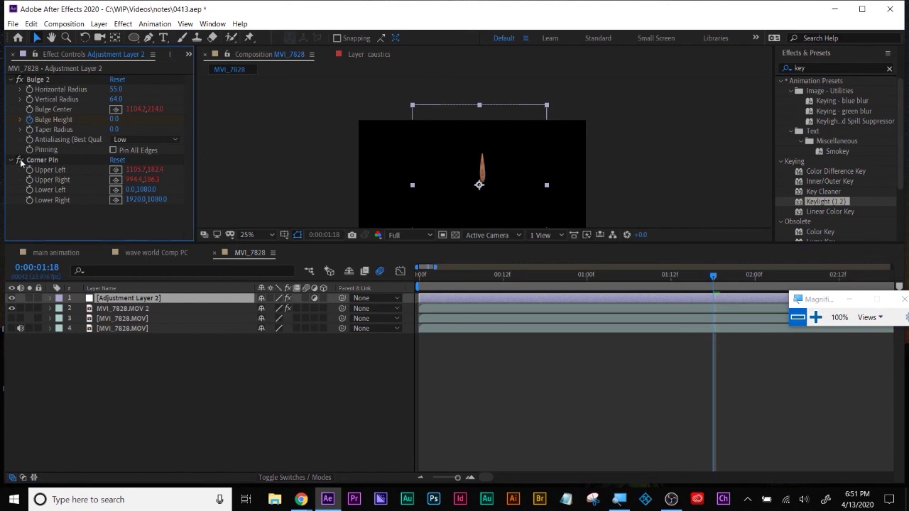
Step: Enlarge the composition view and preview the isolated, corner-pinned face across the timeline
{"action": "scroll", "coordinate": [438, 177], "scroll_direction": "up", "scroll_amount": 5}
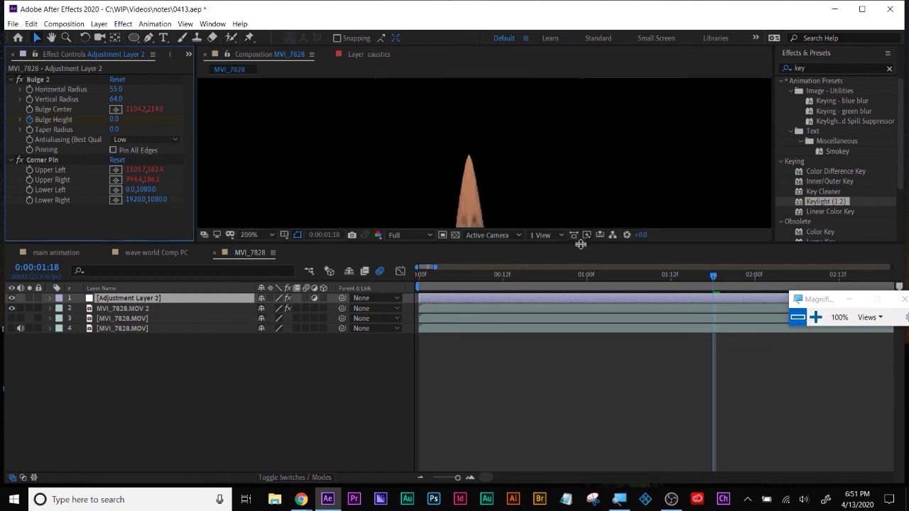
{"action": "left_click_drag", "start_coordinate": [589, 246], "coordinate": [586, 396]}
{"action": "left_click_drag", "start_coordinate": [529, 324], "coordinate": [546, 208]}
{"action": "key", "text": "comma"}
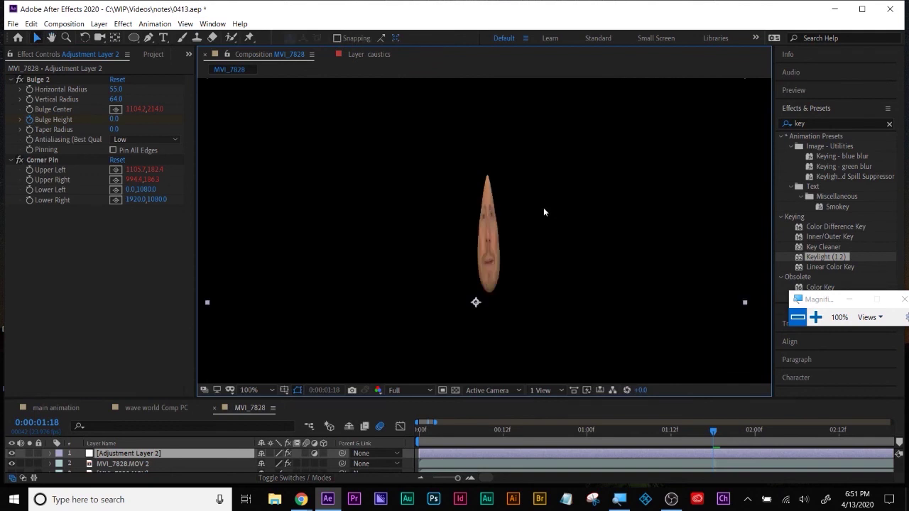
{"action": "left_click_drag", "start_coordinate": [425, 440], "coordinate": [808, 456]}
{"action": "key", "text": "space"}
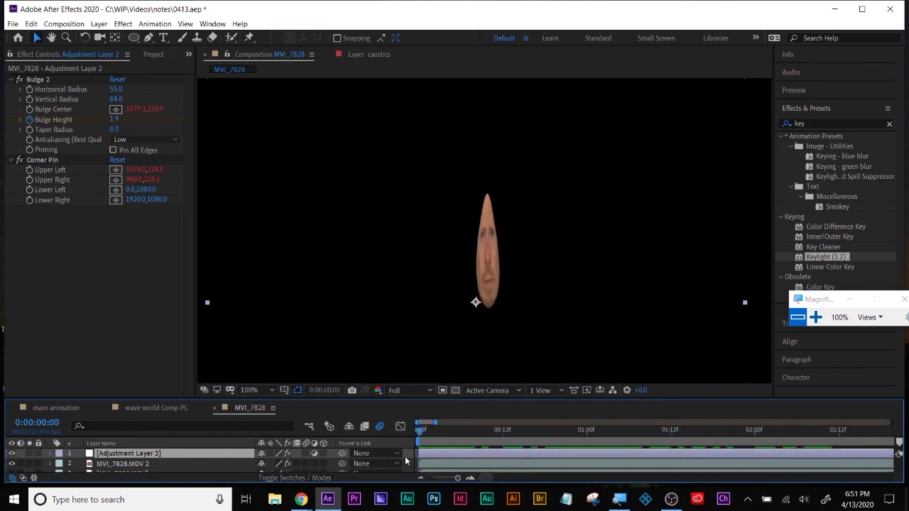
Step: Add the Transform effect to Adjustment Layer 2 and set its Scale to 292
{"action": "left_click_drag", "start_coordinate": [120, 396], "coordinate": [121, 319]}
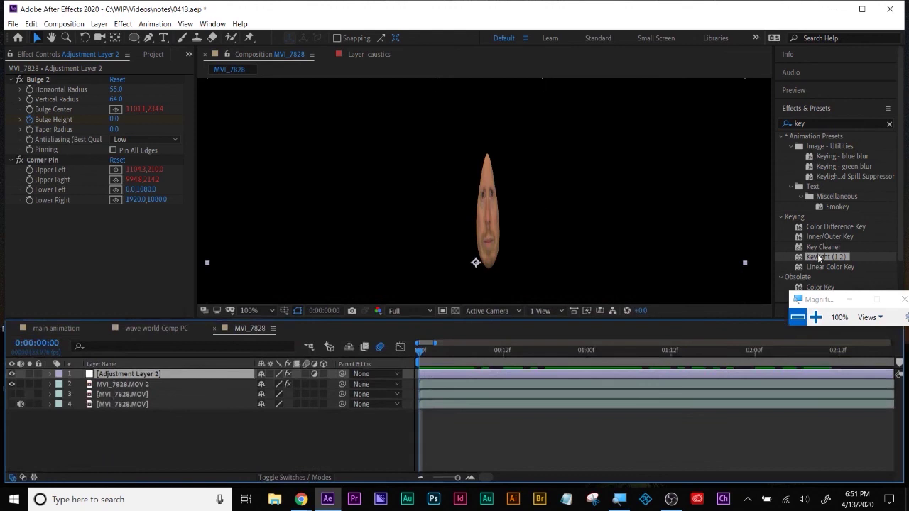
{"action": "left_click", "coordinate": [835, 124]}
{"action": "type", "text": "trans"}
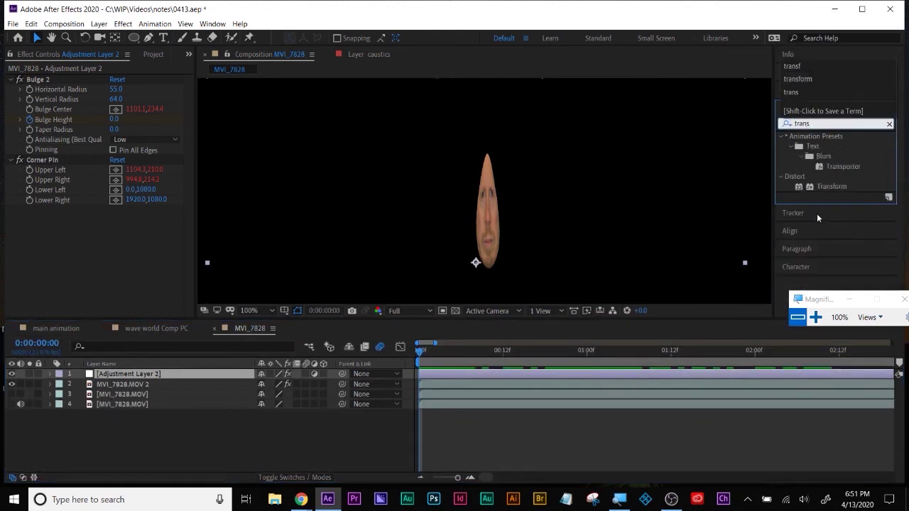
{"action": "left_click_drag", "start_coordinate": [832, 186], "coordinate": [619, 373]}
{"action": "left_click_drag", "start_coordinate": [118, 183], "coordinate": [445, 194]}
Step: Set the Transform effect's Anchor Point to 1039.0, 458.0 to centre the face, and check it from the first frame
{"action": "scroll", "coordinate": [642, 180], "scroll_direction": "down", "scroll_amount": 2}
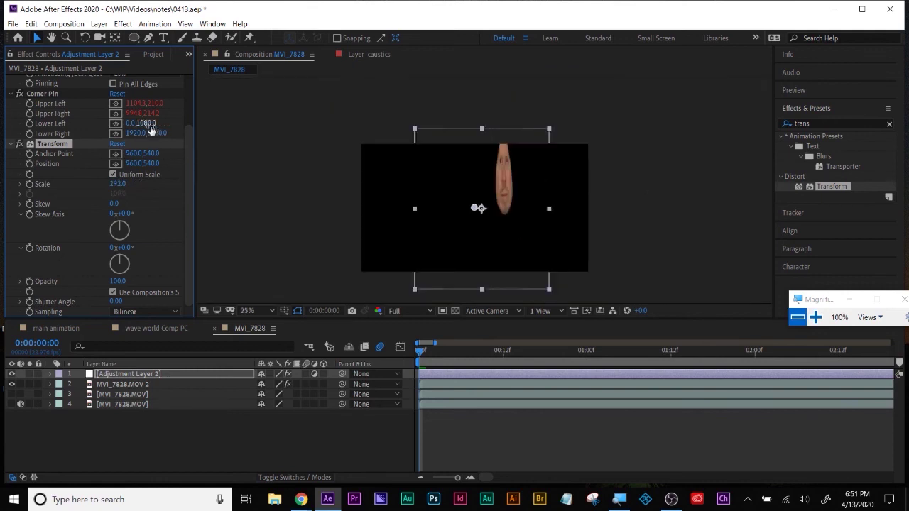
{"action": "left_click_drag", "start_coordinate": [151, 153], "coordinate": [177, 154]}
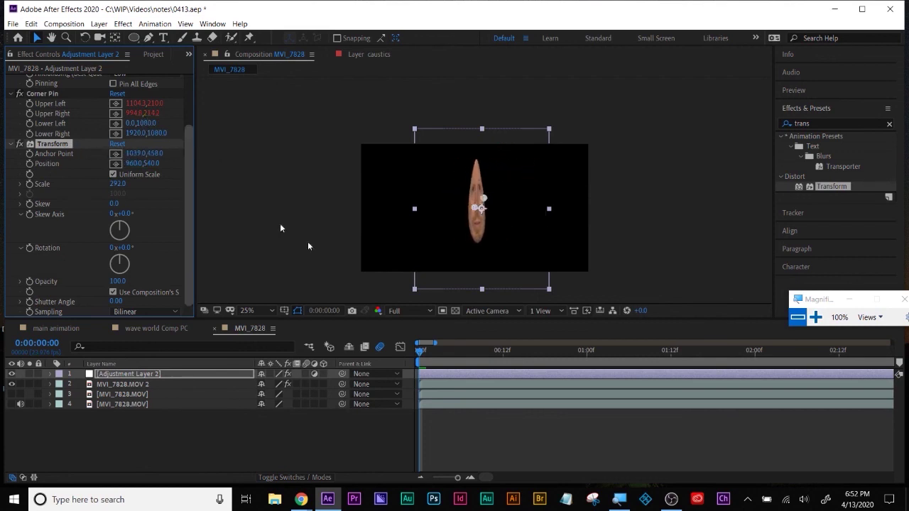
{"action": "mouse_move", "coordinate": [420, 348]}
{"action": "left_mouse_down"}
{"action": "mouse_move", "coordinate": [831, 351]}
{"action": "mouse_move", "coordinate": [607, 338]}
{"action": "mouse_move", "coordinate": [647, 333]}
{"action": "mouse_move", "coordinate": [532, 349]}
{"action": "mouse_move", "coordinate": [419, 348]}
{"action": "left_mouse_up"}
{"action": "scroll", "coordinate": [481, 259], "scroll_direction": "up", "scroll_amount": 1}
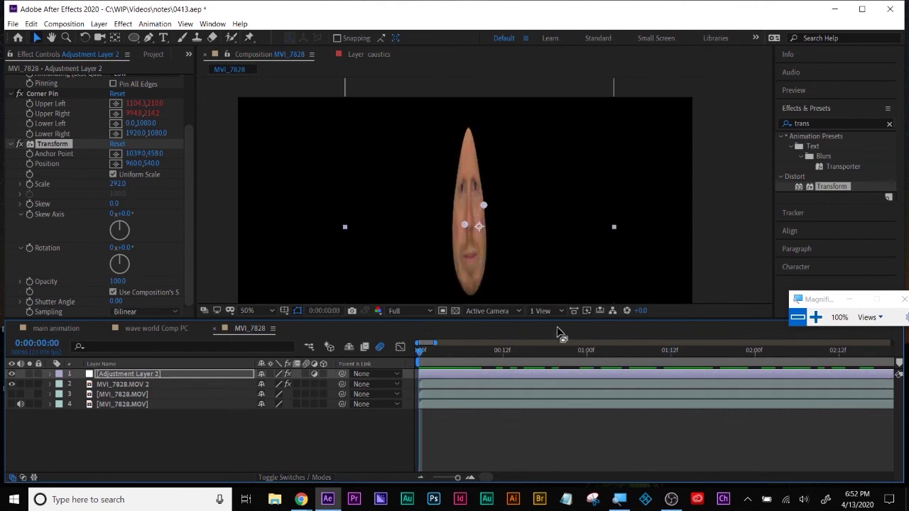
Step: Enlarge the composition view and scrub the timeline to check the scaled face over the opening frames
{"action": "left_click_drag", "start_coordinate": [562, 321], "coordinate": [562, 353]}
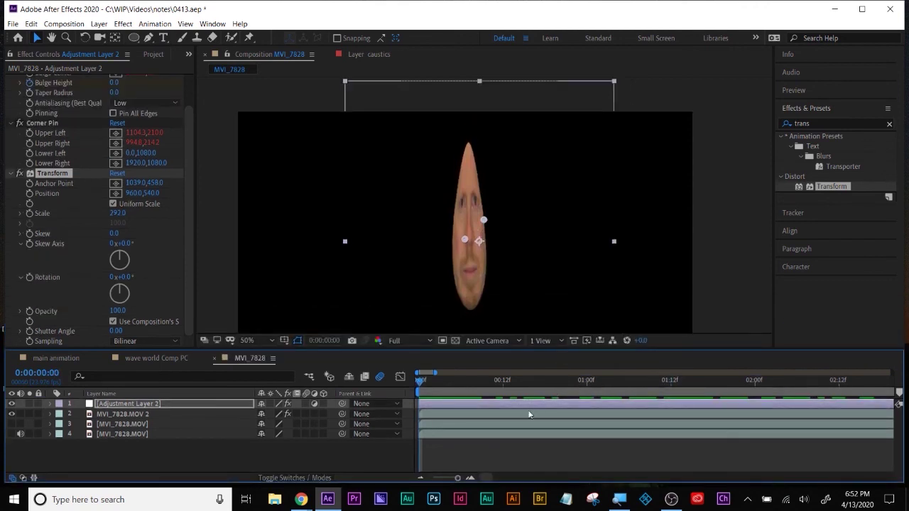
{"action": "left_click", "coordinate": [437, 386]}
{"action": "left_click_drag", "start_coordinate": [420, 383], "coordinate": [620, 408]}
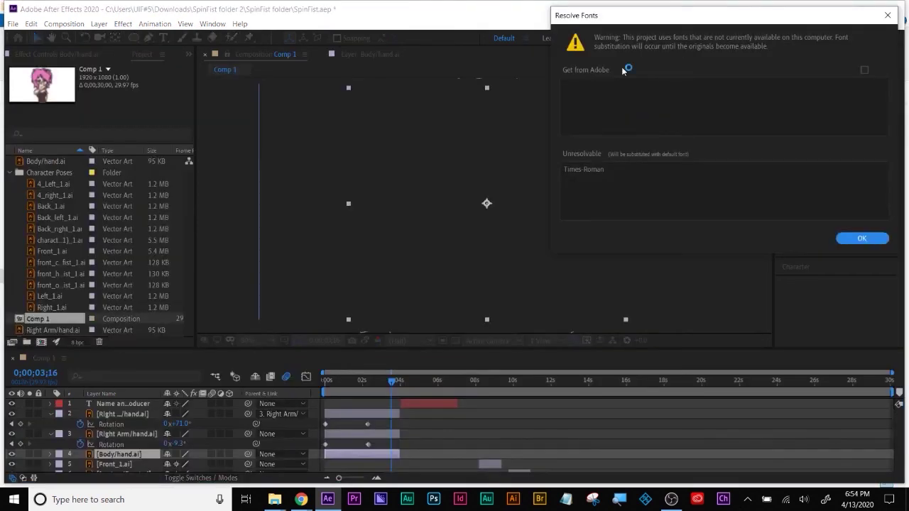
Step: Accept the font substitution for the SpinFist project, then examine Comp 1's layer stack and the character's hand and arm motion over the opening seconds
{"action": "left_click", "coordinate": [858, 240]}
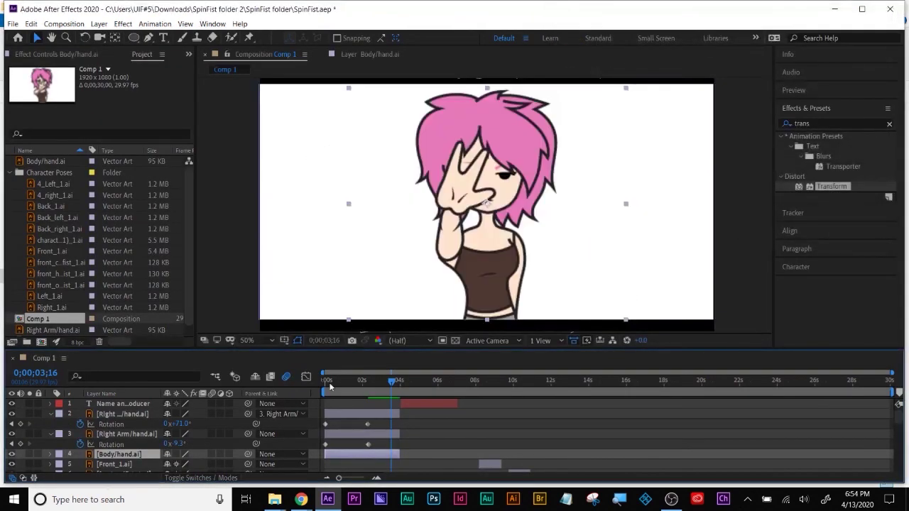
{"action": "left_click_drag", "start_coordinate": [341, 382], "coordinate": [341, 415]}
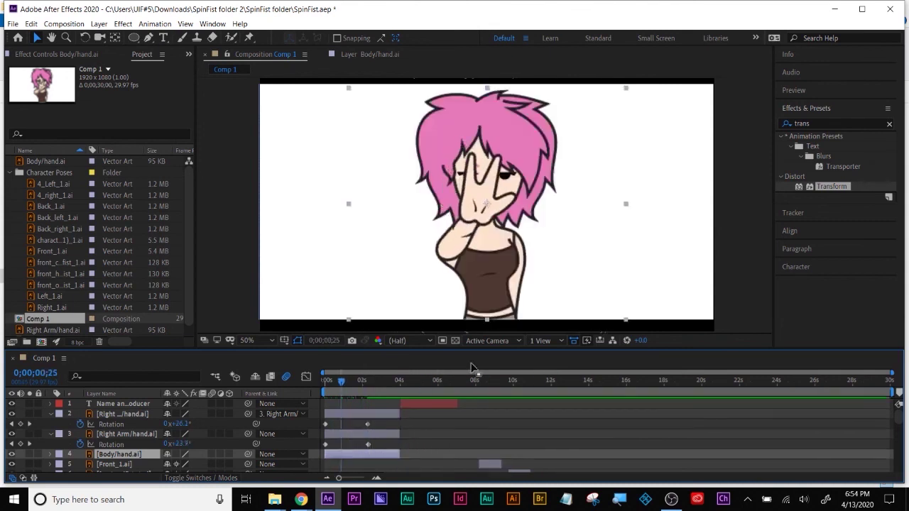
{"action": "left_click_drag", "start_coordinate": [700, 349], "coordinate": [704, 246]}
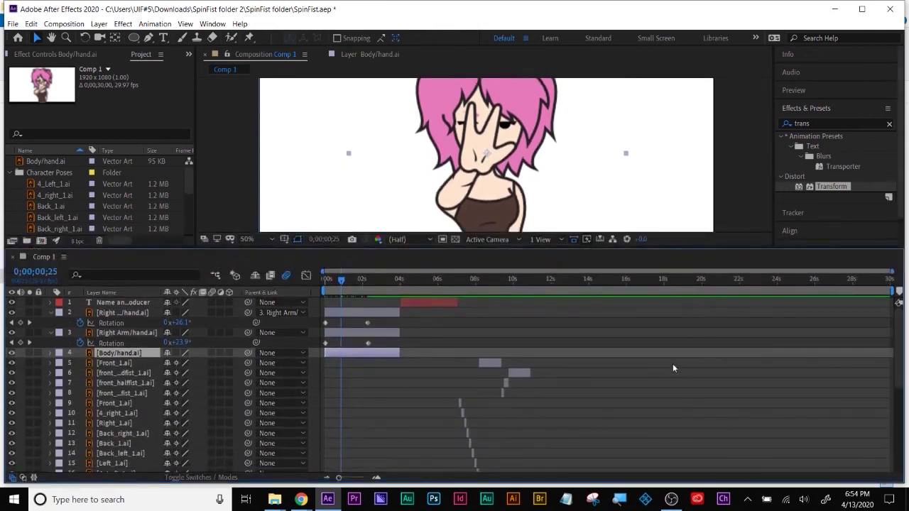
{"action": "scroll", "coordinate": [653, 369], "scroll_direction": "down", "scroll_amount": 5}
{"action": "scroll", "coordinate": [654, 369], "scroll_direction": "up", "scroll_amount": 5}
{"action": "left_click_drag", "start_coordinate": [687, 246], "coordinate": [683, 405]}
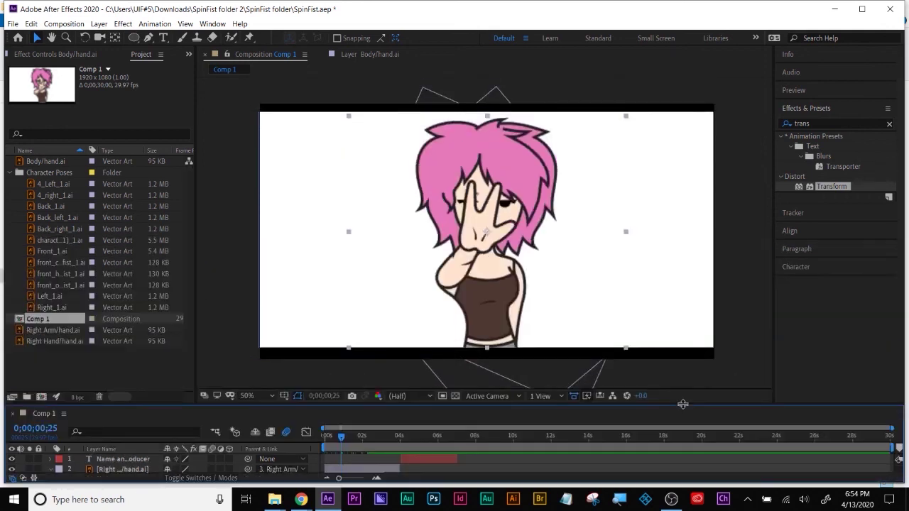
{"action": "left_click_drag", "start_coordinate": [341, 435], "coordinate": [379, 438]}
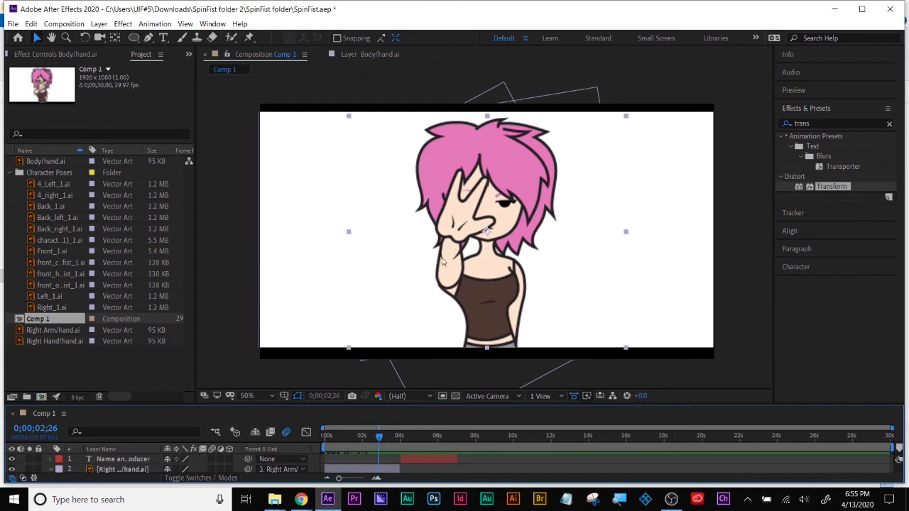
{"action": "mouse_move", "coordinate": [377, 439]}
{"action": "left_mouse_down"}
{"action": "mouse_move", "coordinate": [389, 439]}
{"action": "mouse_move", "coordinate": [315, 442]}
{"action": "mouse_move", "coordinate": [385, 439]}
{"action": "left_mouse_up"}
Step: Identify the right arm and right hand layers by toggling their visibility, and reveal only the right hand layer's keyframes
{"action": "left_click_drag", "start_coordinate": [370, 409], "coordinate": [341, 284]}
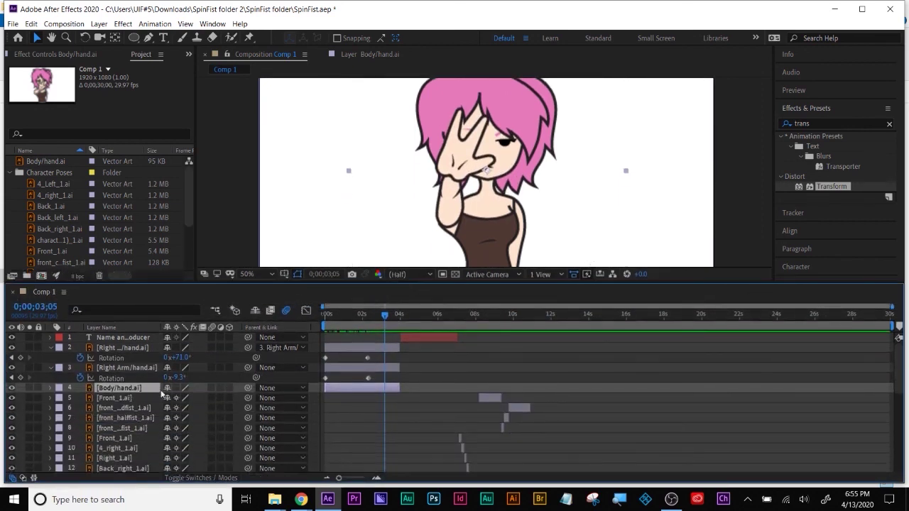
{"action": "left_click", "coordinate": [12, 368]}
{"action": "left_click", "coordinate": [12, 368]}
{"action": "left_click", "coordinate": [478, 374]}
{"action": "key", "text": "u"}
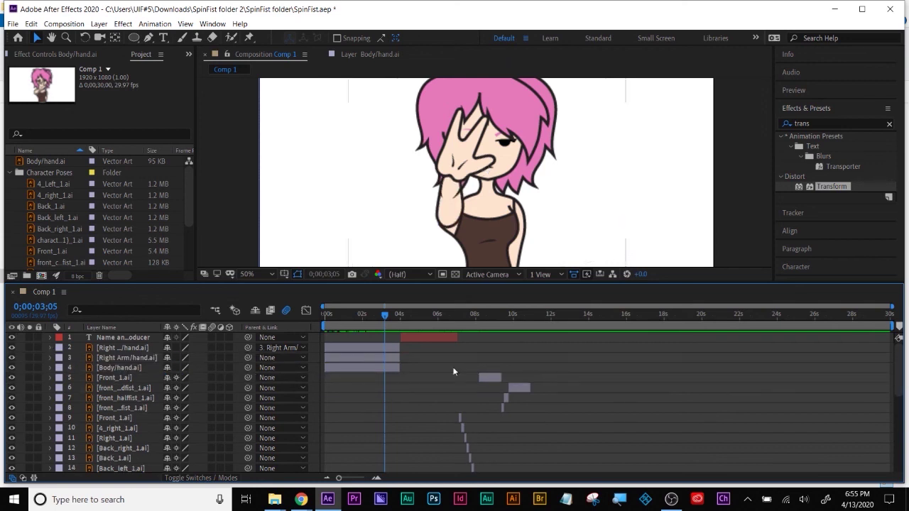
{"action": "left_click", "coordinate": [107, 348]}
{"action": "left_click", "coordinate": [12, 348]}
{"action": "left_click", "coordinate": [11, 348]}
{"action": "key", "text": "u"}
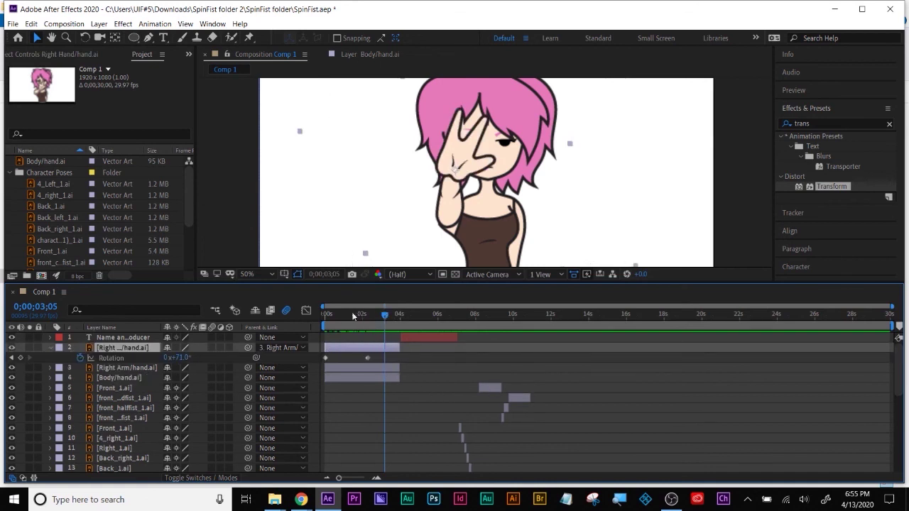
Step: Try a Rotation keyframe of -140° on the right hand layer at 0;00;03;12, undo it and return to the first frame
{"action": "left_click_drag", "start_coordinate": [324, 321], "coordinate": [389, 319]}
{"action": "left_click_drag", "start_coordinate": [177, 357], "coordinate": [29, 358]}
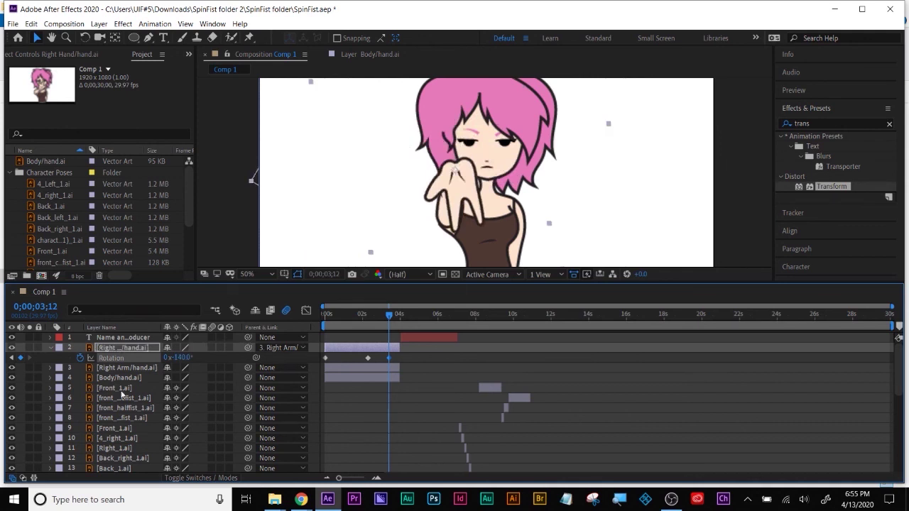
{"action": "mouse_move", "coordinate": [390, 317]}
{"action": "left_mouse_down"}
{"action": "mouse_move", "coordinate": [325, 319]}
{"action": "mouse_move", "coordinate": [398, 325]}
{"action": "left_mouse_up"}
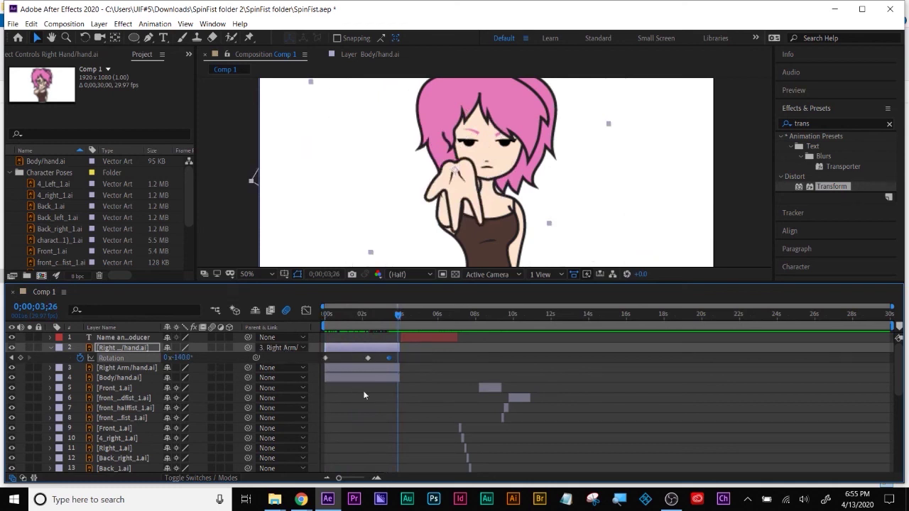
{"action": "key", "text": "ctrl+z"}
{"action": "key", "text": "Home"}
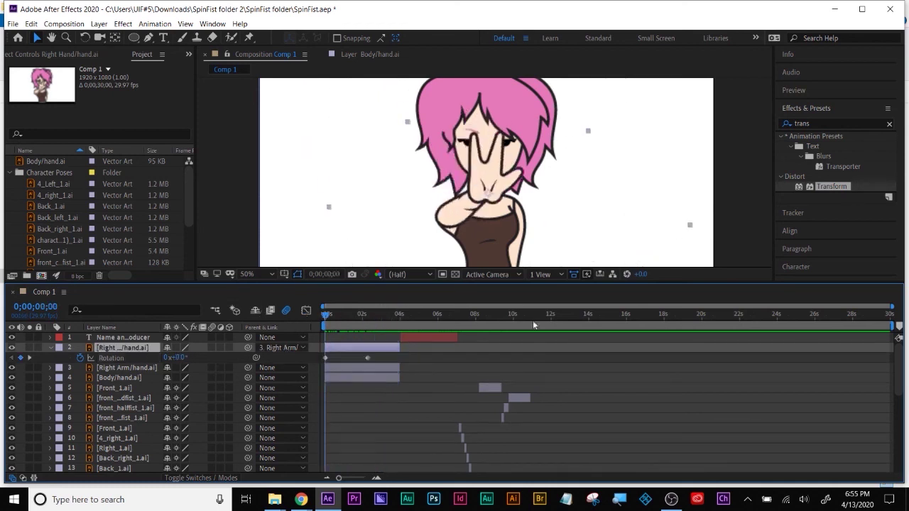
{"action": "left_click_drag", "start_coordinate": [650, 285], "coordinate": [624, 387]}
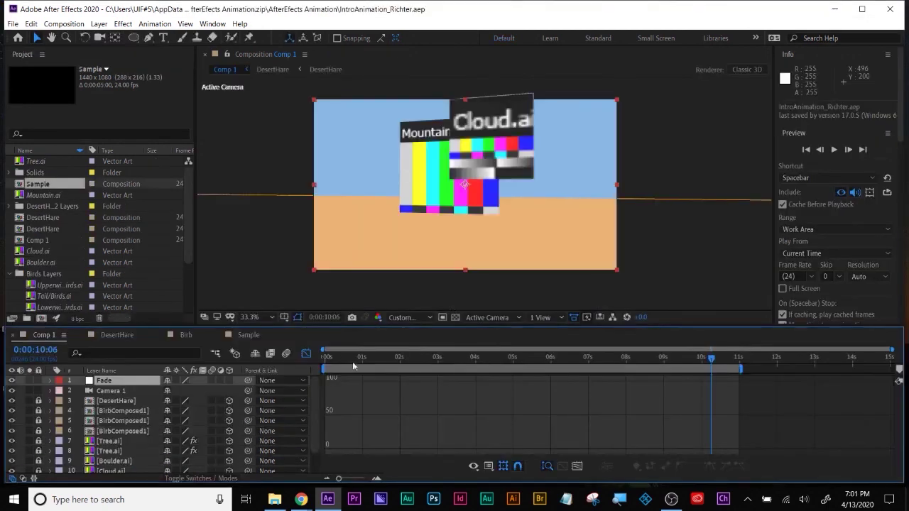
Step: Show layer bars instead of the Graph Editor and preview the IntroAnimation_Richter Comp 1 from the start to 0:00:03:08
{"action": "left_click", "coordinate": [306, 353]}
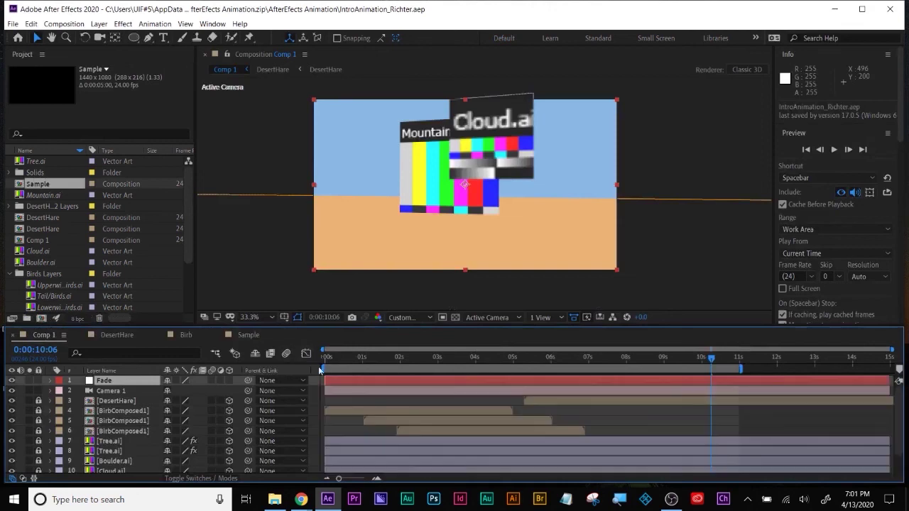
{"action": "left_click_drag", "start_coordinate": [325, 363], "coordinate": [316, 384]}
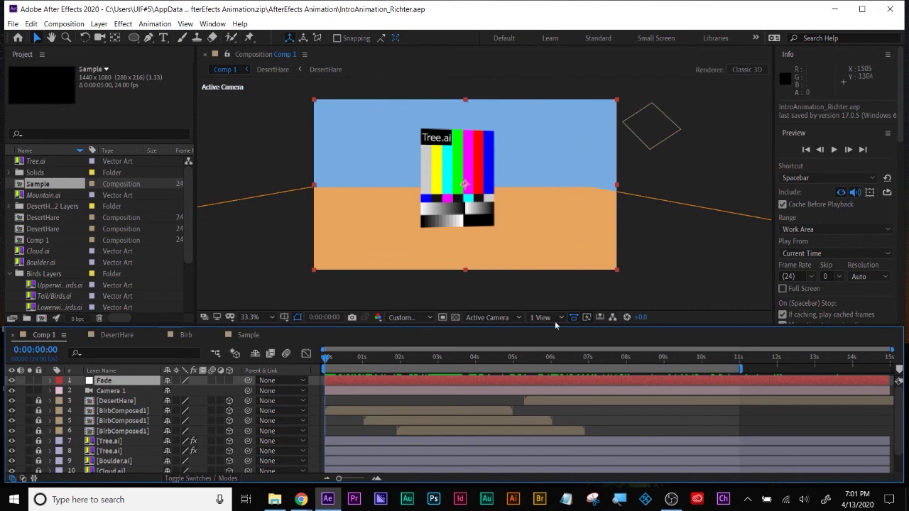
{"action": "left_click_drag", "start_coordinate": [339, 365], "coordinate": [451, 360]}
{"action": "left_click", "coordinate": [577, 287]}
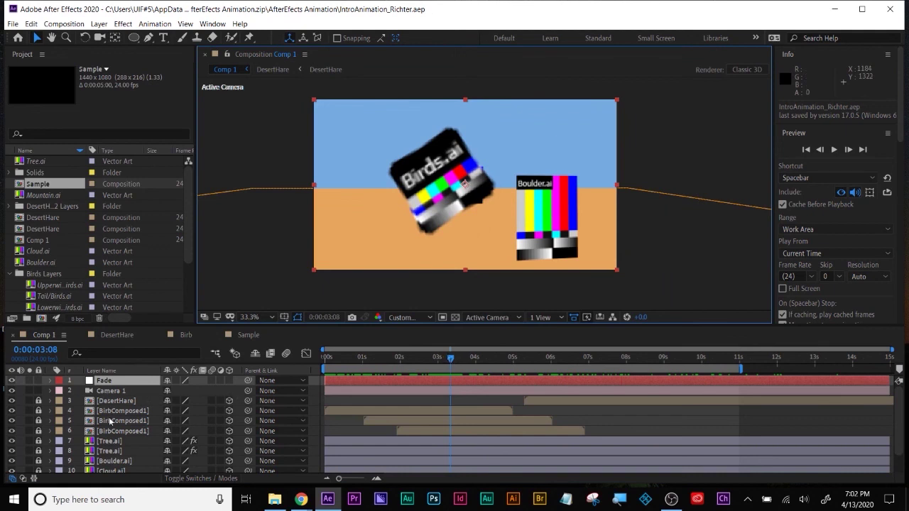
Step: Unlock the Boulder.ai layer and, at the first frame, move it sideways away from the tree to position 2782.0, 564.0, -1360.0
{"action": "scroll", "coordinate": [111, 431], "scroll_direction": "down", "scroll_amount": 2}
{"action": "left_click", "coordinate": [111, 440]}
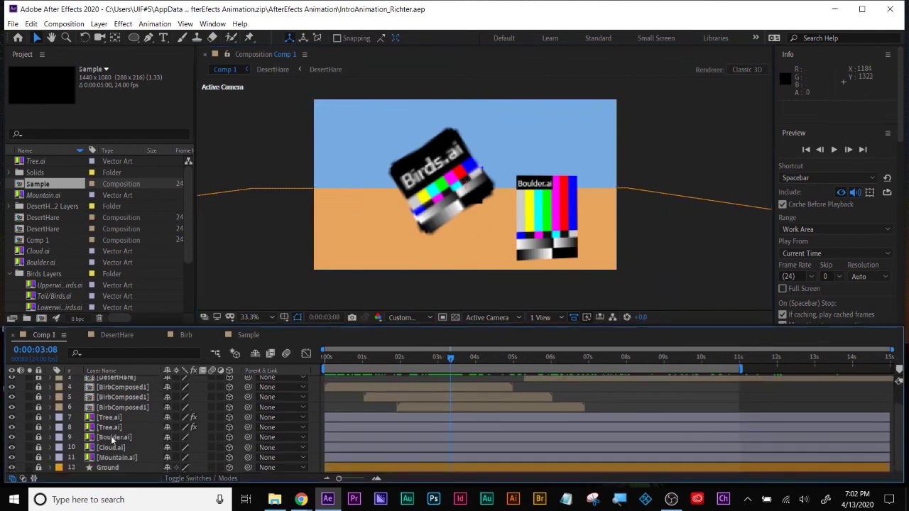
{"action": "left_click", "coordinate": [39, 438]}
{"action": "left_click", "coordinate": [105, 438]}
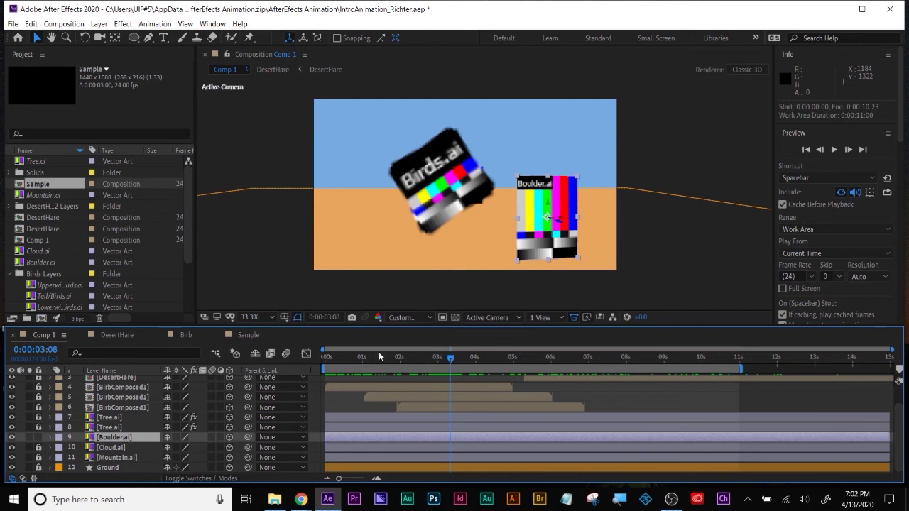
{"action": "key", "text": "Home"}
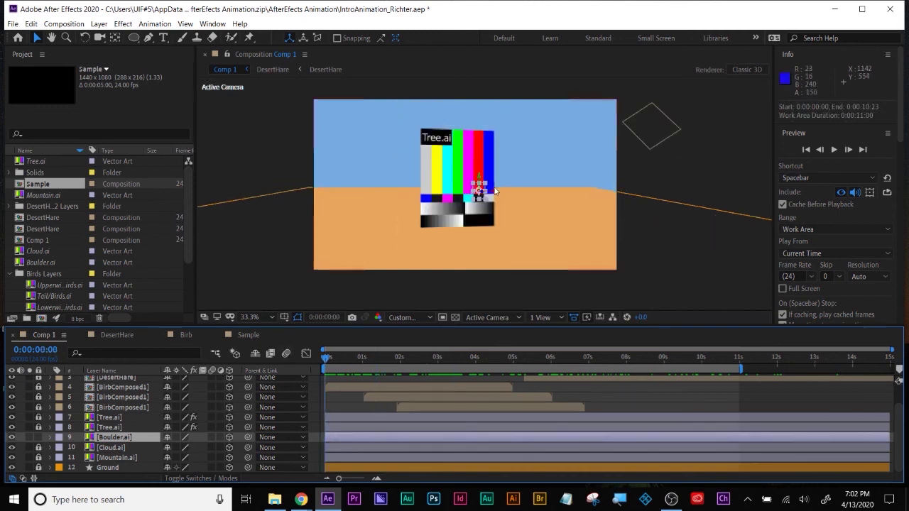
{"action": "left_click_drag", "start_coordinate": [495, 192], "coordinate": [715, 203]}
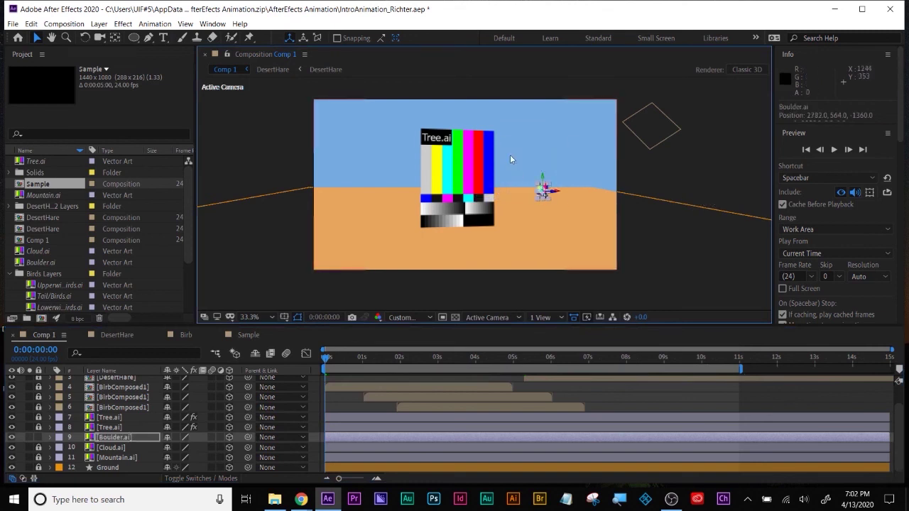
Step: Scrub from the first frame to about 0:00:03:16 to check how the moved boulder passes the camera
{"action": "left_click_drag", "start_coordinate": [326, 358], "coordinate": [465, 360]}
{"action": "left_click", "coordinate": [481, 173]}
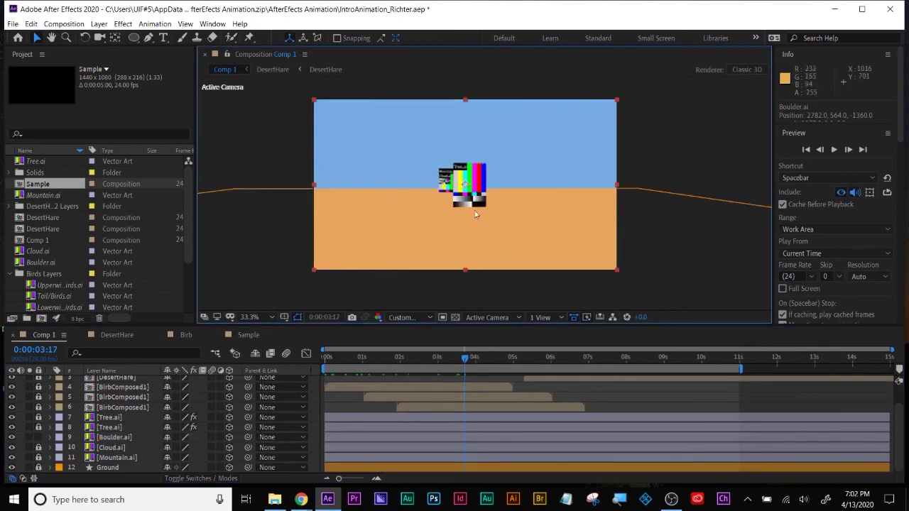
{"action": "mouse_move", "coordinate": [469, 361]}
{"action": "left_mouse_down"}
{"action": "mouse_move", "coordinate": [709, 363]}
{"action": "mouse_move", "coordinate": [324, 361]}
{"action": "mouse_move", "coordinate": [464, 363]}
{"action": "left_mouse_up"}
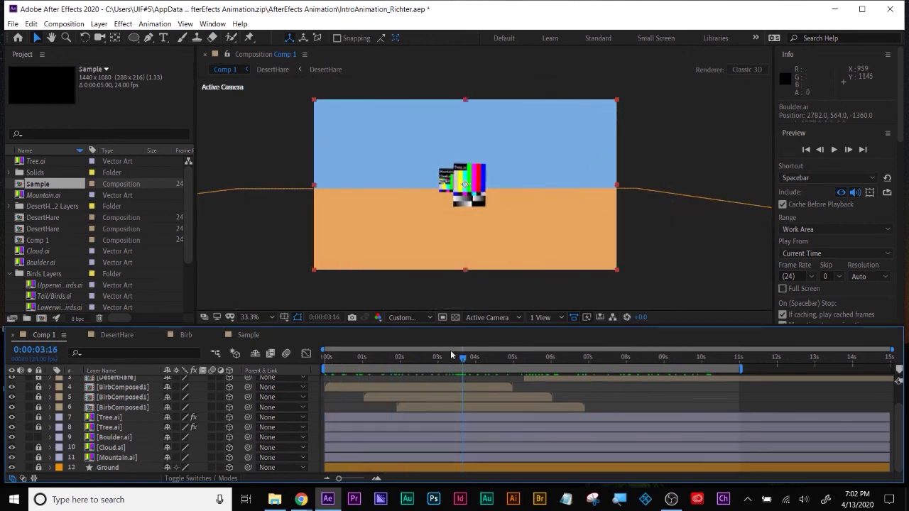
Step: Open the dp_breaktime_2MW project from the breaktime folder and go to the stopwatch composition's first frame
{"action": "left_click", "coordinate": [10, 274]}
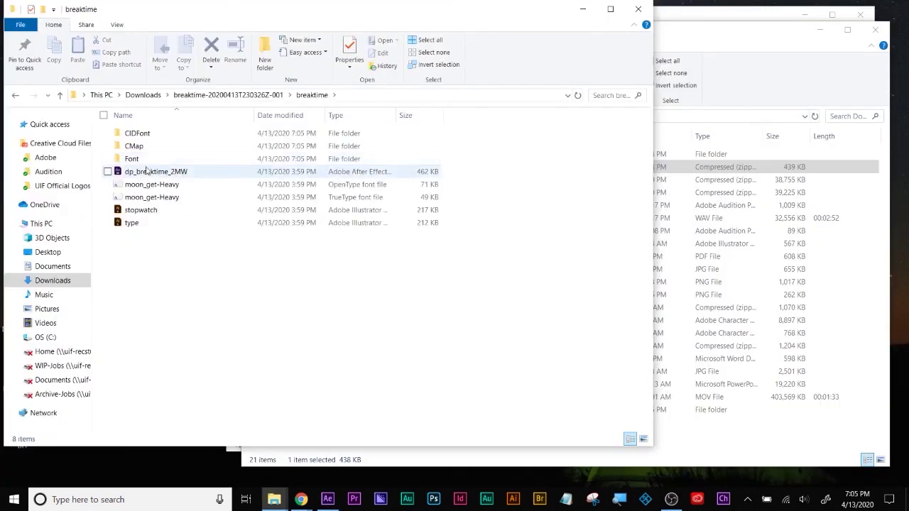
{"action": "double_click", "coordinate": [147, 172]}
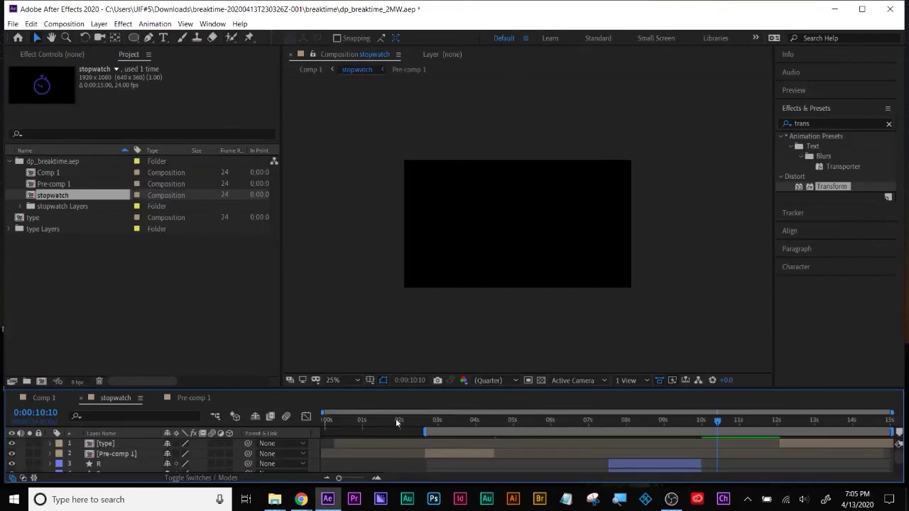
{"action": "left_click", "coordinate": [395, 419]}
{"action": "key", "text": "Home"}
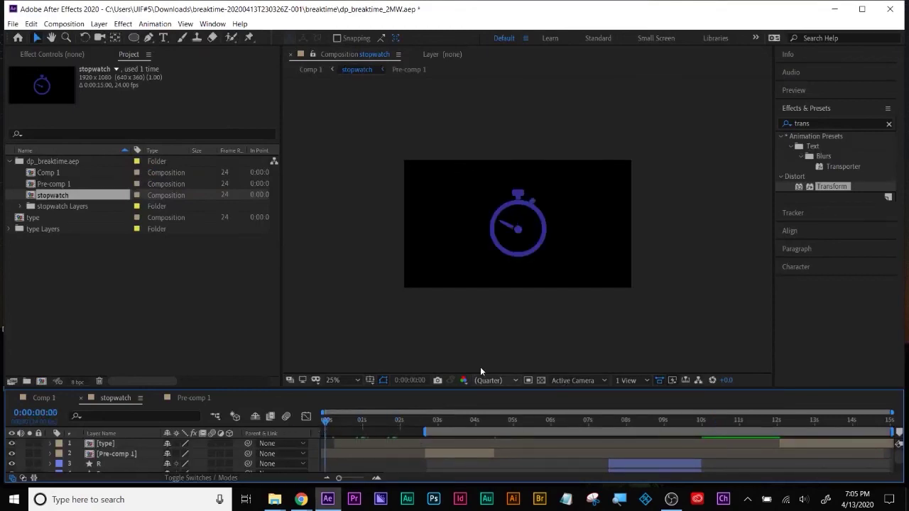
Step: Fit the stopwatch composition in a larger viewer, expose more timeline layers and preview the animation up to 0:00:04:10
{"action": "left_click", "coordinate": [351, 379]}
{"action": "left_click", "coordinate": [341, 276]}
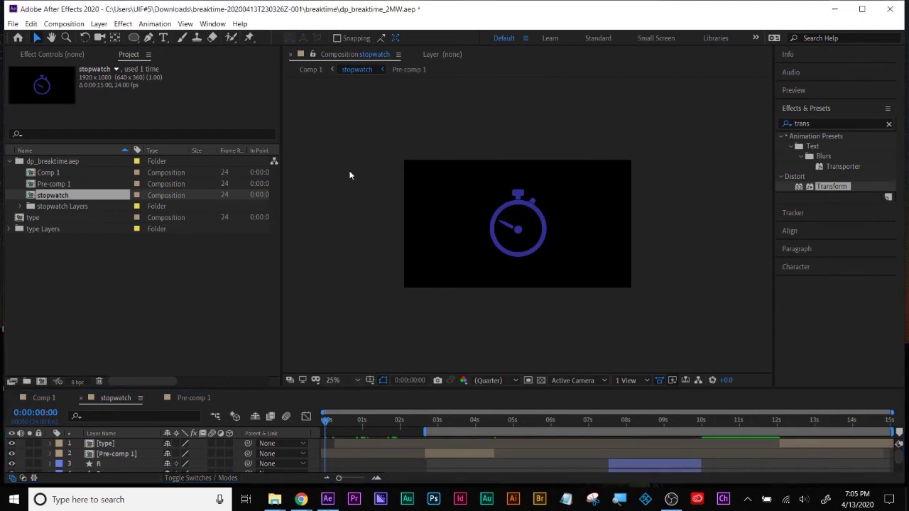
{"action": "left_click_drag", "start_coordinate": [281, 302], "coordinate": [240, 292]}
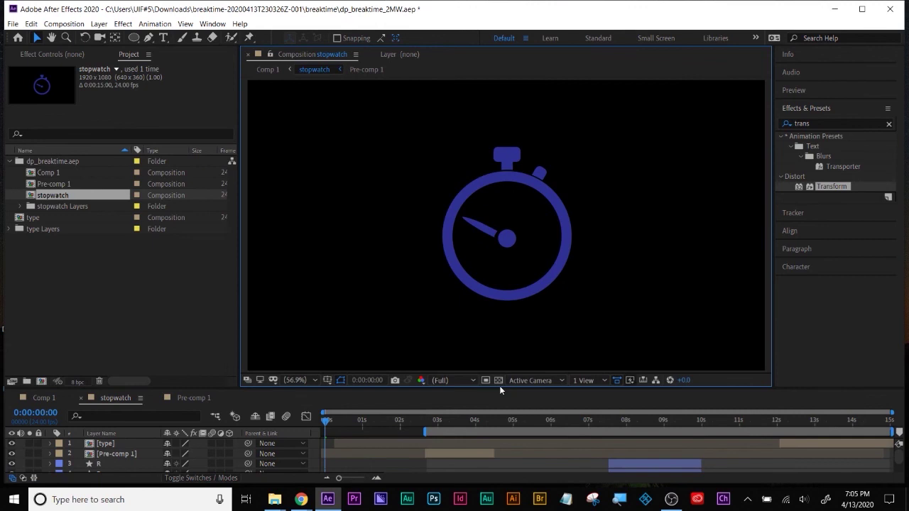
{"action": "left_click_drag", "start_coordinate": [500, 387], "coordinate": [491, 303]}
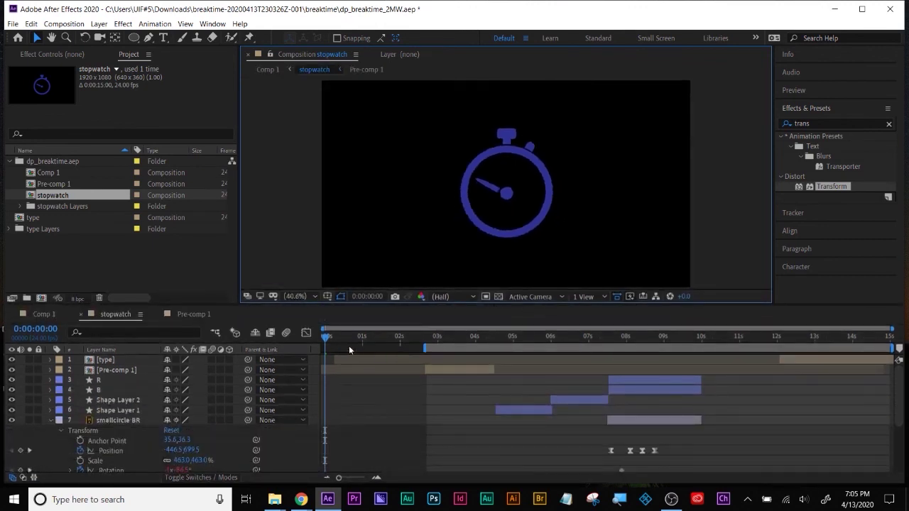
{"action": "left_click_drag", "start_coordinate": [332, 341], "coordinate": [491, 344]}
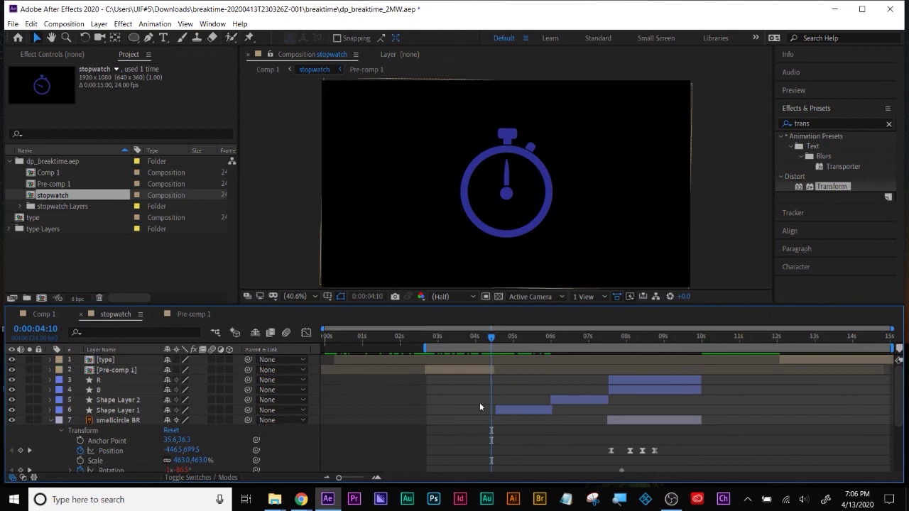
Step: Examine the stopwatch-to-circle transition frame by frame between 0:00:04:10 and 0:00:04:13, comparing where the layers start and end
{"action": "left_click_drag", "start_coordinate": [494, 334], "coordinate": [497, 334]}
{"action": "key", "text": "period"}
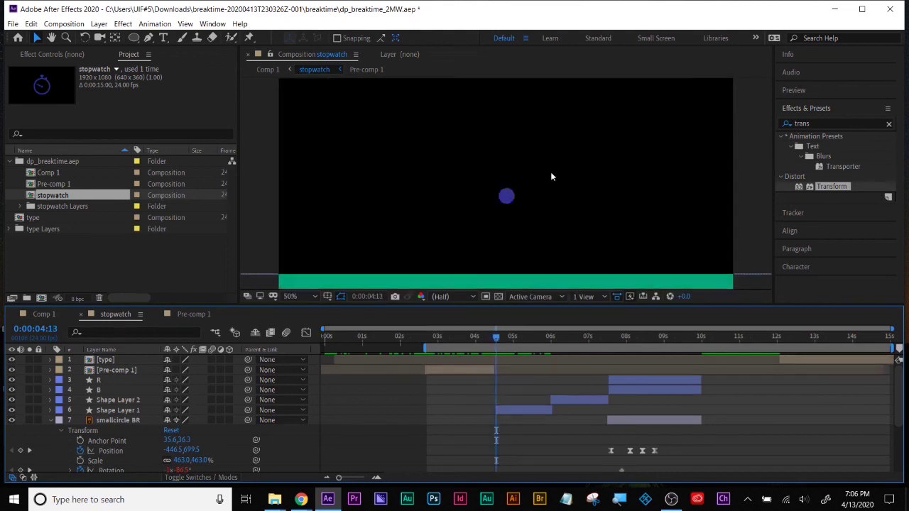
{"action": "left_click_drag", "start_coordinate": [499, 340], "coordinate": [493, 340]}
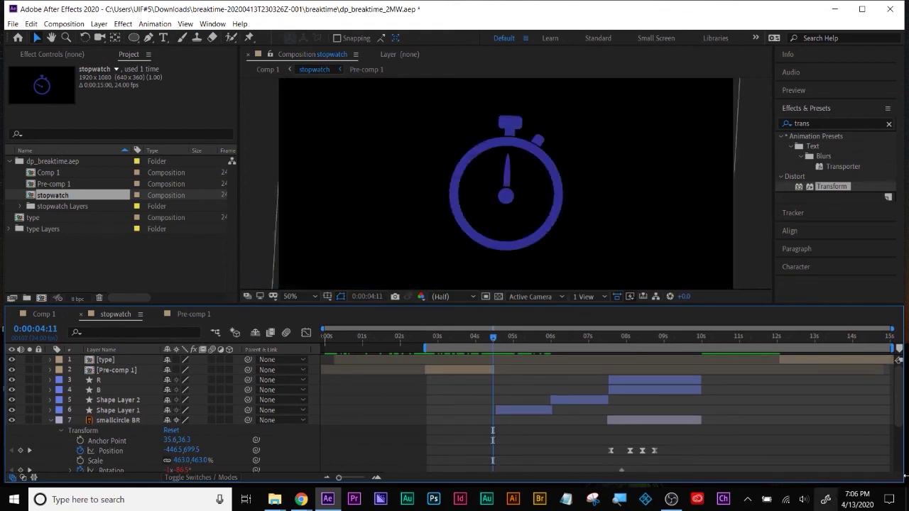
{"action": "scroll", "coordinate": [793, 431], "scroll_direction": "down", "scroll_amount": 5}
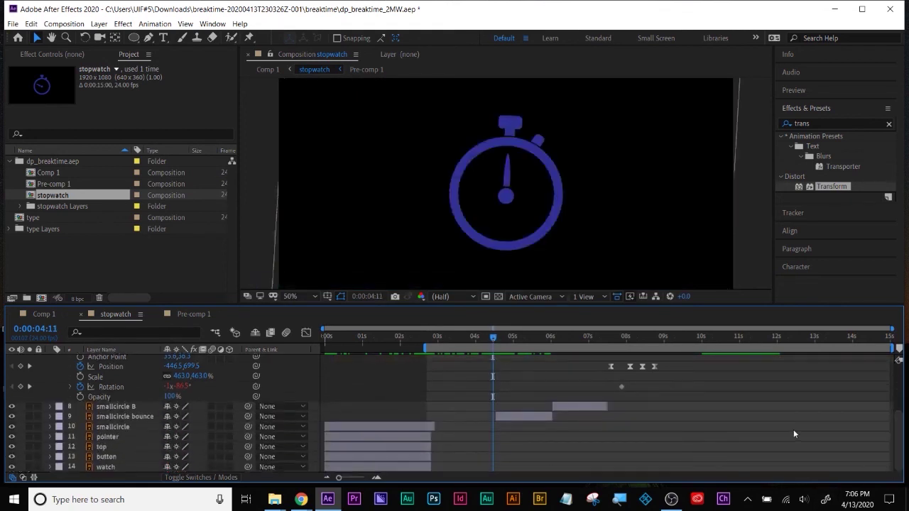
{"action": "scroll", "coordinate": [744, 436], "scroll_direction": "up", "scroll_amount": 3}
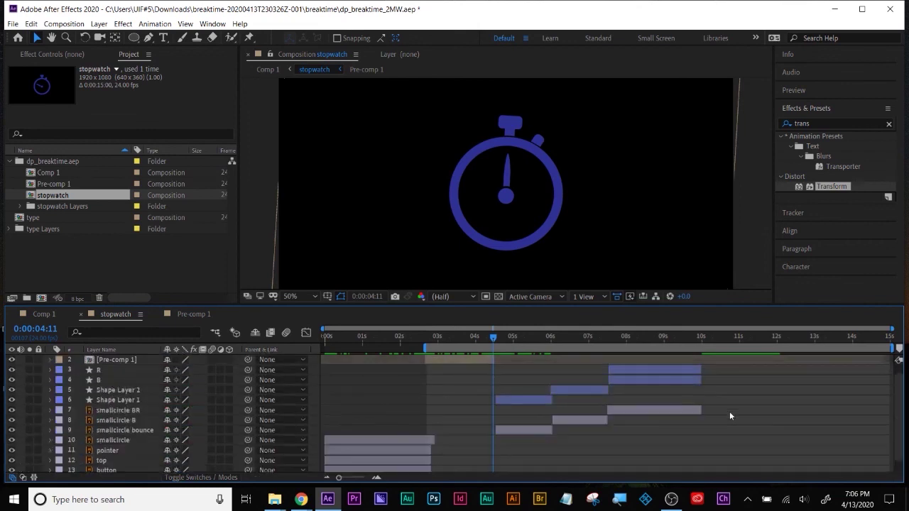
{"action": "left_click_drag", "start_coordinate": [485, 341], "coordinate": [496, 339]}
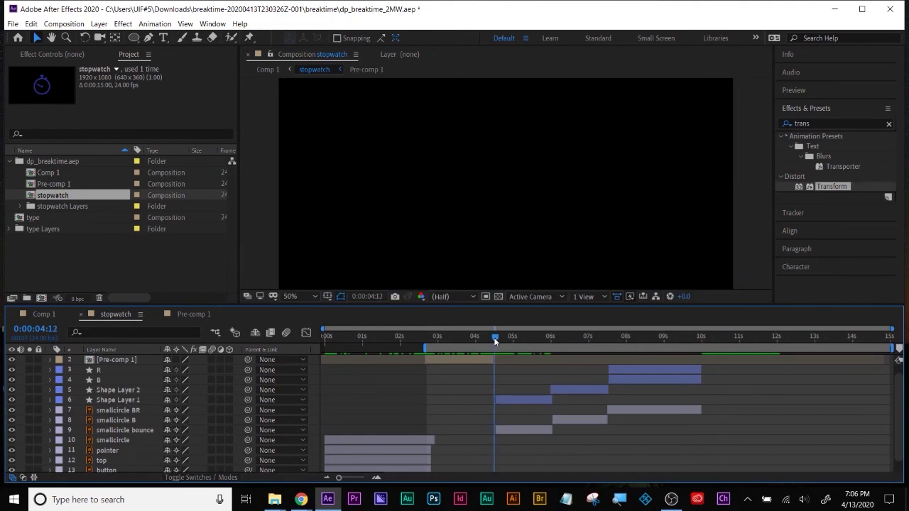
Step: Select the type layer and every layer from R through smallcircle bounce, leaving Pre-comp 1 out of the selection
{"action": "left_click", "coordinate": [532, 432]}
{"action": "scroll", "coordinate": [612, 393], "scroll_direction": "up", "scroll_amount": 1}
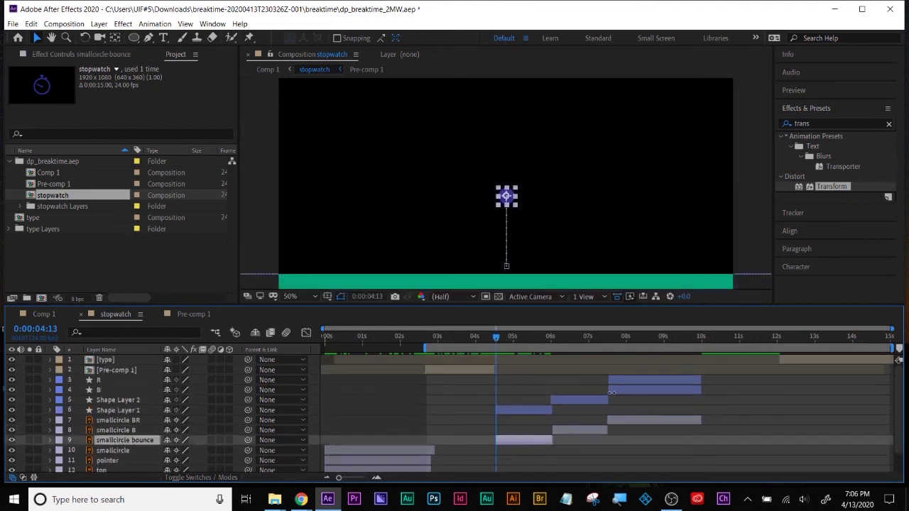
{"action": "left_click", "coordinate": [822, 360]}
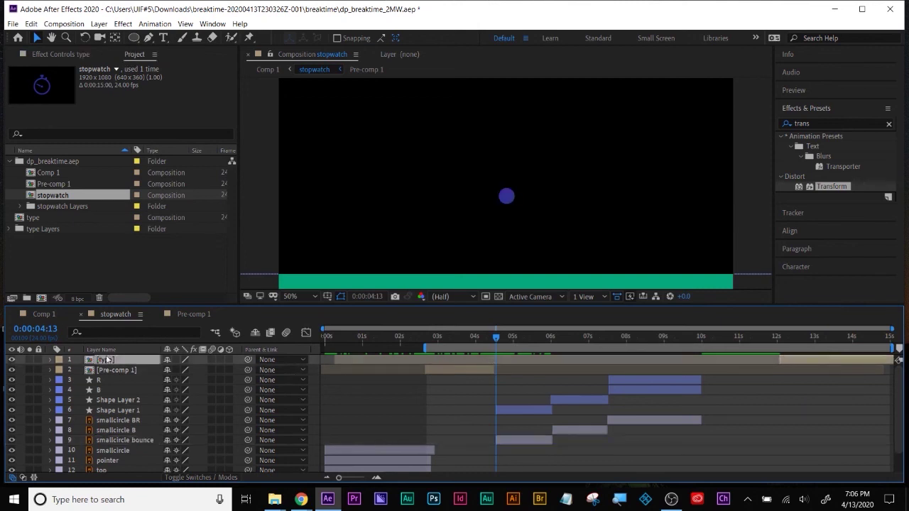
{"action": "left_click", "coordinate": [128, 439], "text": "shift"}
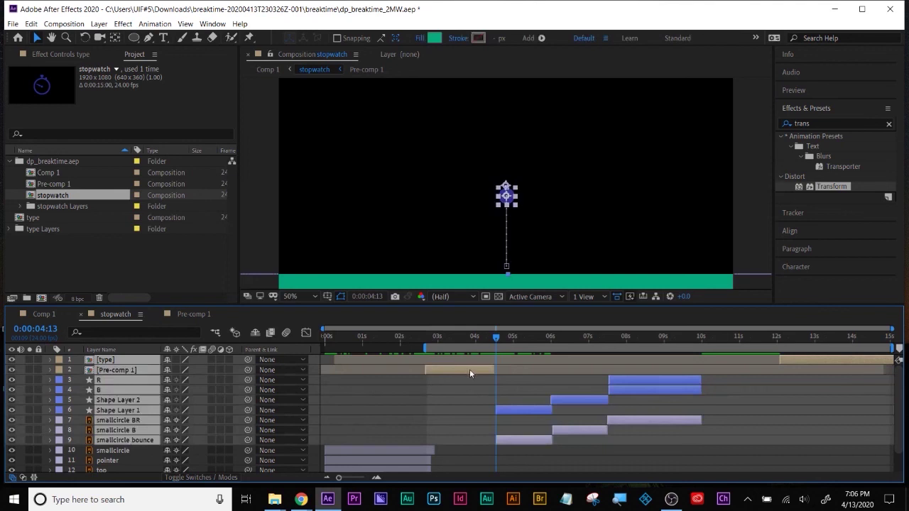
{"action": "left_click", "coordinate": [122, 370], "text": "ctrl"}
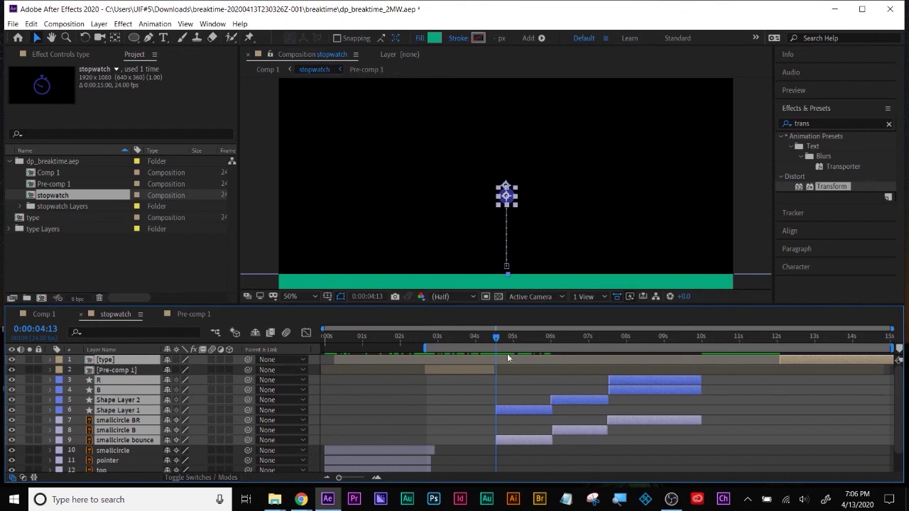
Step: Try to shift the selected layers slightly earlier to close the gap after Pre-comp 1
{"action": "key", "text": "Caps_Lock"}
{"action": "left_click_drag", "start_coordinate": [496, 338], "coordinate": [500, 339]}
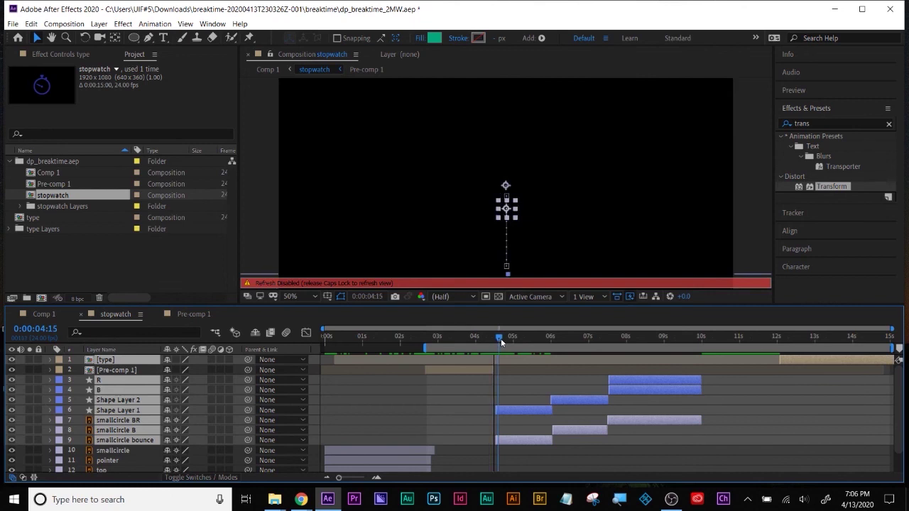
{"action": "key", "text": "Caps_Lock"}
{"action": "left_click_drag", "start_coordinate": [500, 339], "coordinate": [488, 339]}
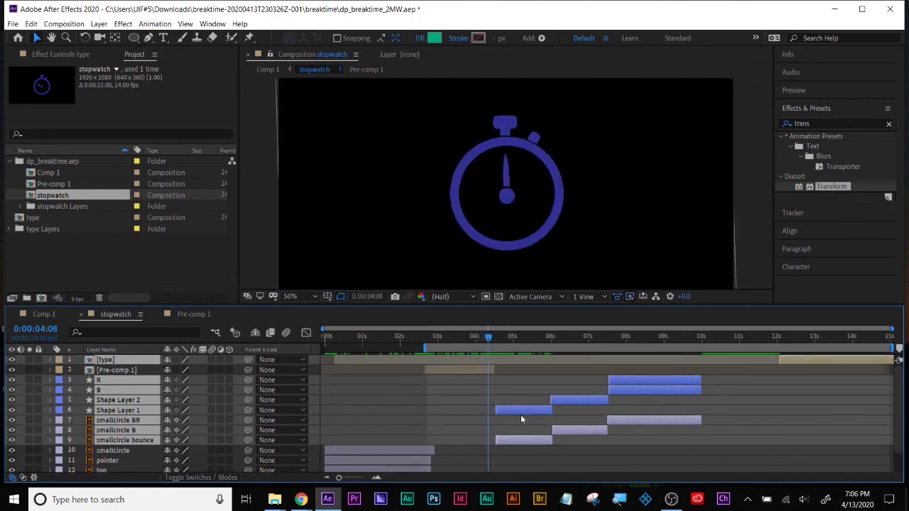
{"action": "left_click_drag", "start_coordinate": [521, 411], "coordinate": [517, 411]}
{"action": "left_click_drag", "start_coordinate": [489, 336], "coordinate": [491, 336]}
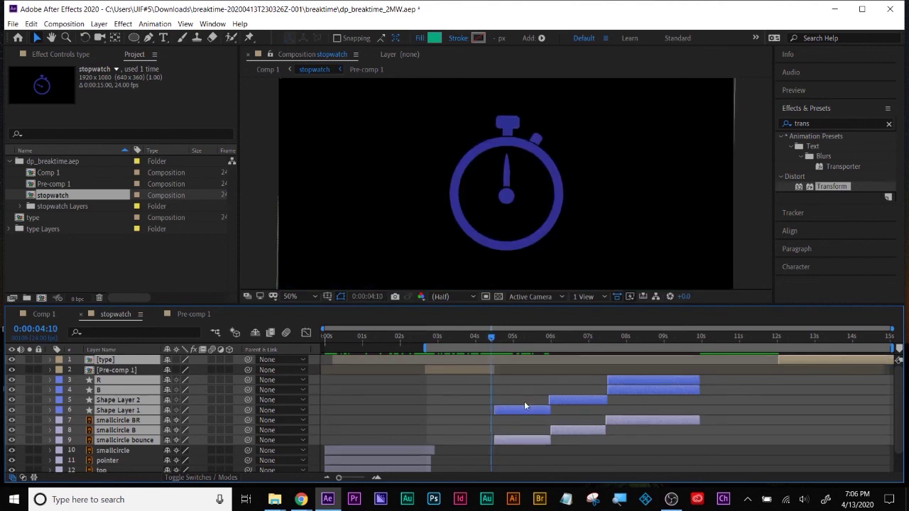
{"action": "key", "text": "ctrl+z"}
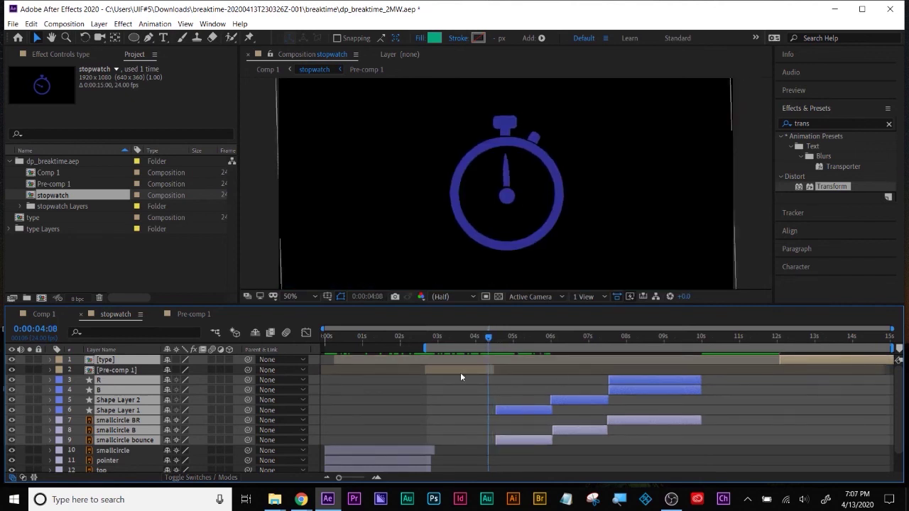
Step: Open Pre-comp 1 to view its layers, then close it and return to the stopwatch composition
{"action": "double_click", "coordinate": [461, 370]}
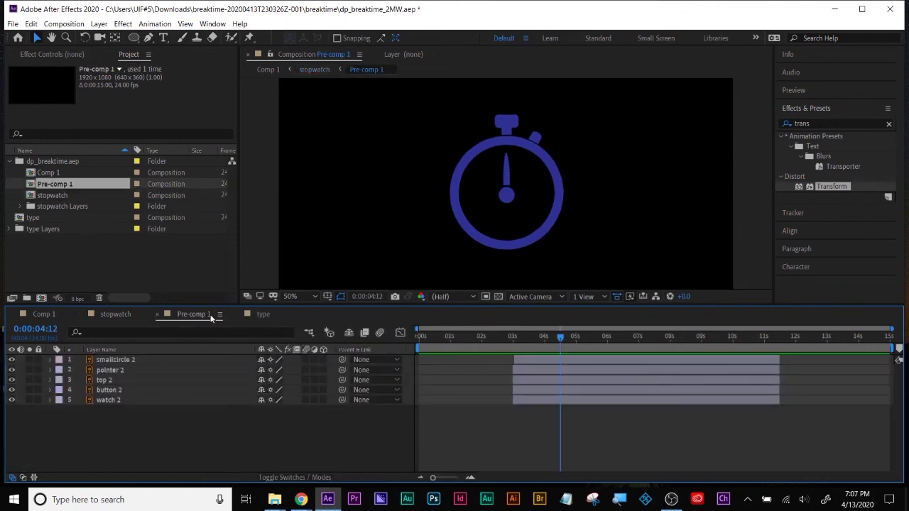
{"action": "left_click", "coordinate": [158, 317]}
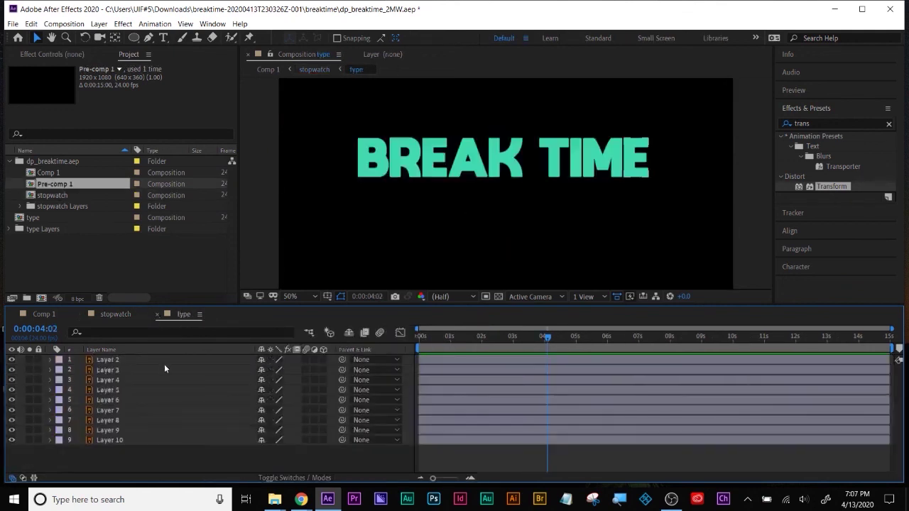
{"action": "left_click", "coordinate": [123, 318]}
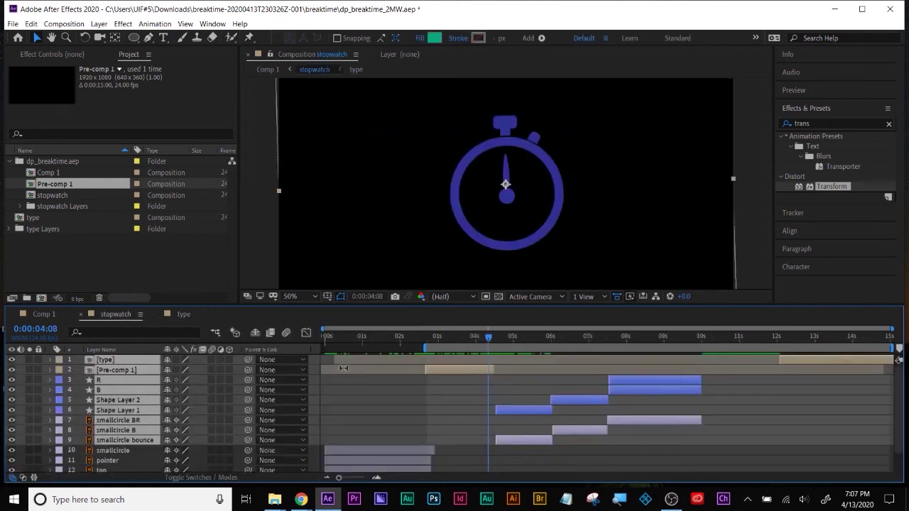
Step: Exclude Pre-comp 1 from the selection and shift the remaining selected layers one frame earlier so the bounce starts at 0:00:04:12
{"action": "left_click", "coordinate": [102, 371]}
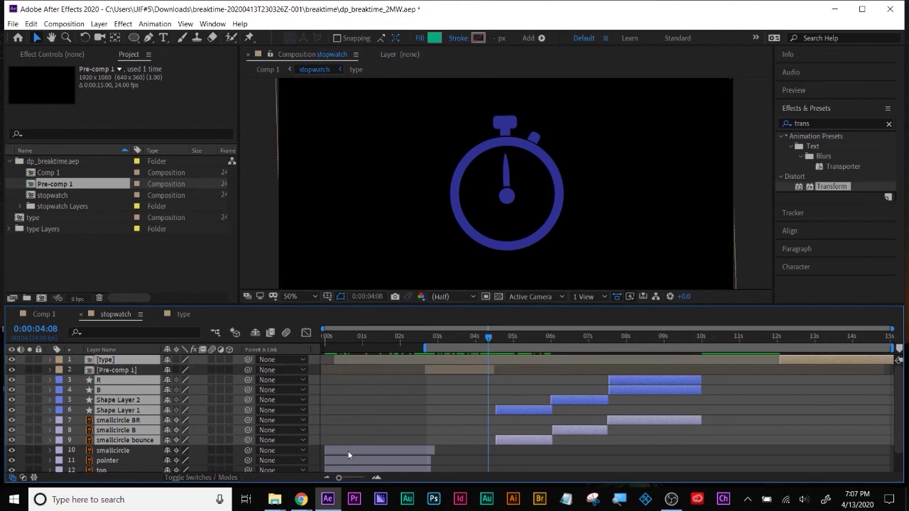
{"action": "left_click_drag", "start_coordinate": [341, 481], "coordinate": [362, 481]}
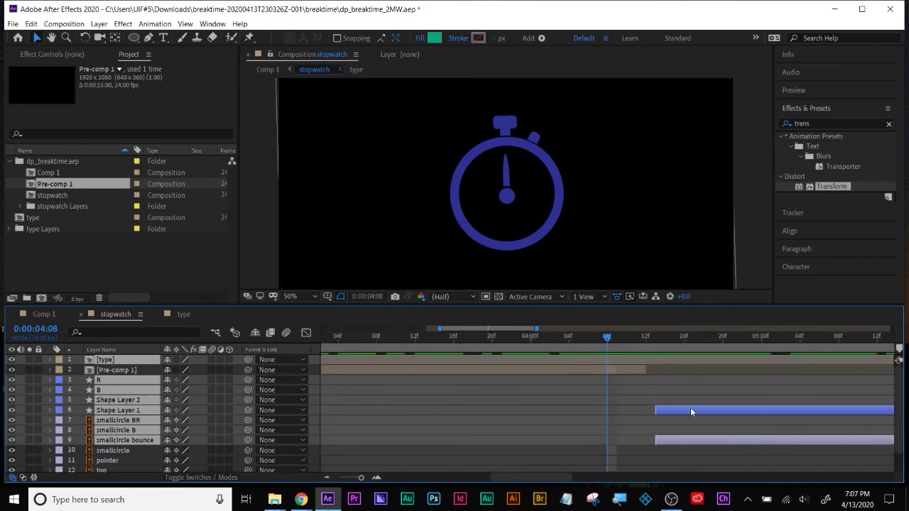
{"action": "left_click_drag", "start_coordinate": [691, 411], "coordinate": [686, 411]}
{"action": "left_click_drag", "start_coordinate": [639, 336], "coordinate": [647, 338]}
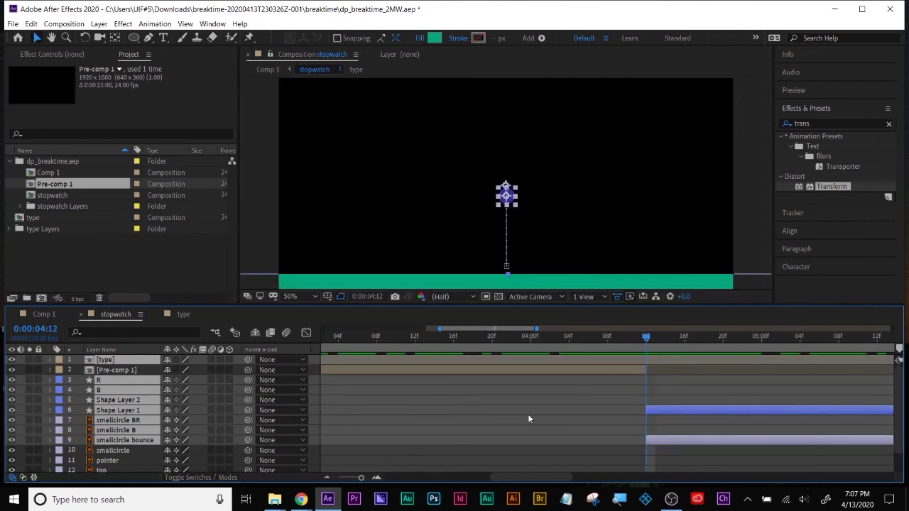
{"action": "left_click_drag", "start_coordinate": [361, 477], "coordinate": [338, 478]}
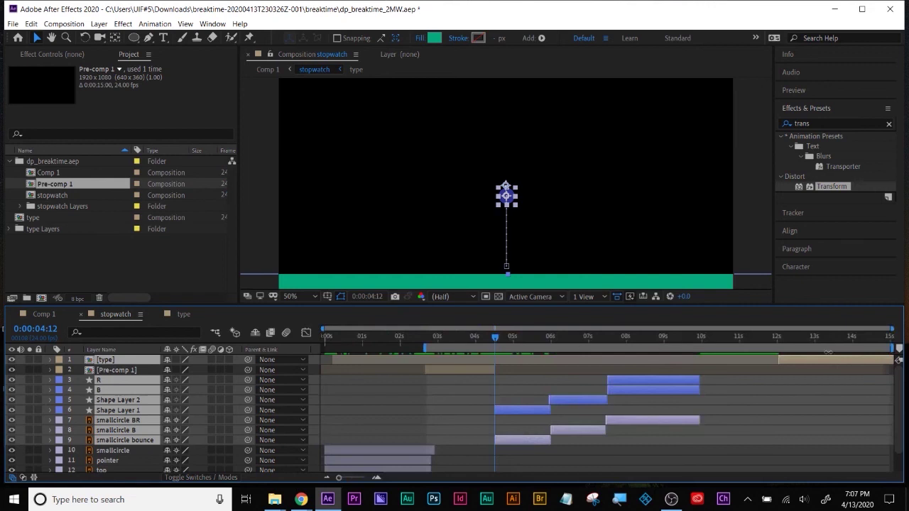
Step: Try to move only the type layer earlier so it starts where the R and B layers end
{"action": "left_click", "coordinate": [729, 411]}
{"action": "left_click_drag", "start_coordinate": [745, 338], "coordinate": [611, 343]}
{"action": "left_click", "coordinate": [842, 358]}
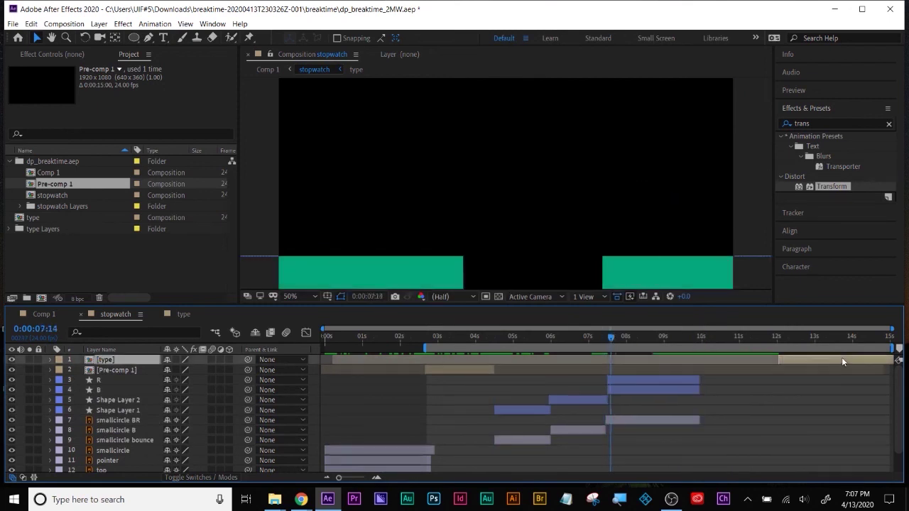
{"action": "left_click_drag", "start_coordinate": [850, 362], "coordinate": [770, 361]}
{"action": "left_click_drag", "start_coordinate": [692, 338], "coordinate": [707, 340]}
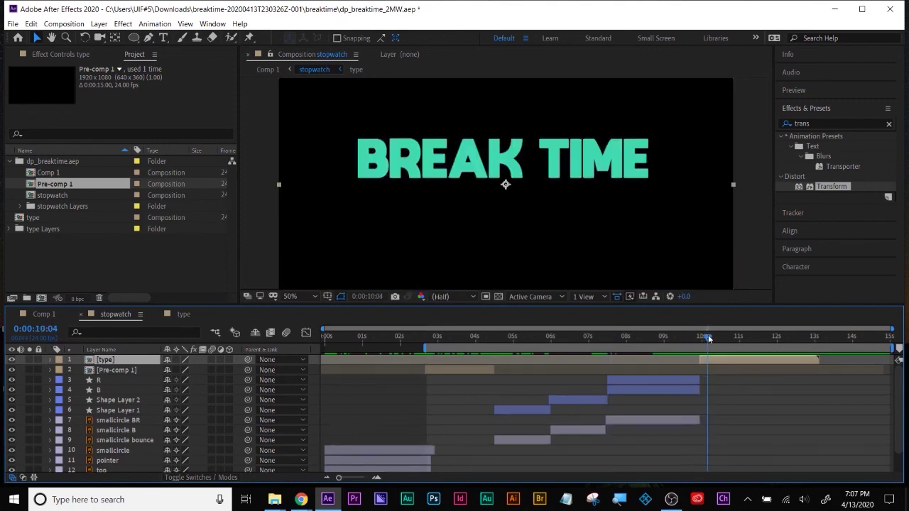
{"action": "key", "text": "ctrl+z"}
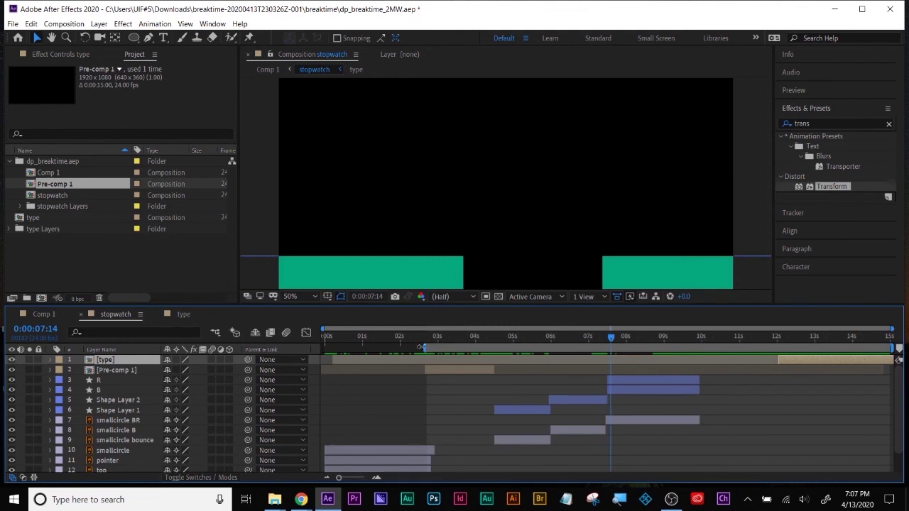
Step: Extend the work area back to the first frame and preview the stopwatch composition from the start, stopping at 0:00:06:11
{"action": "left_click_drag", "start_coordinate": [422, 347], "coordinate": [249, 339]}
{"action": "key", "text": "Home"}
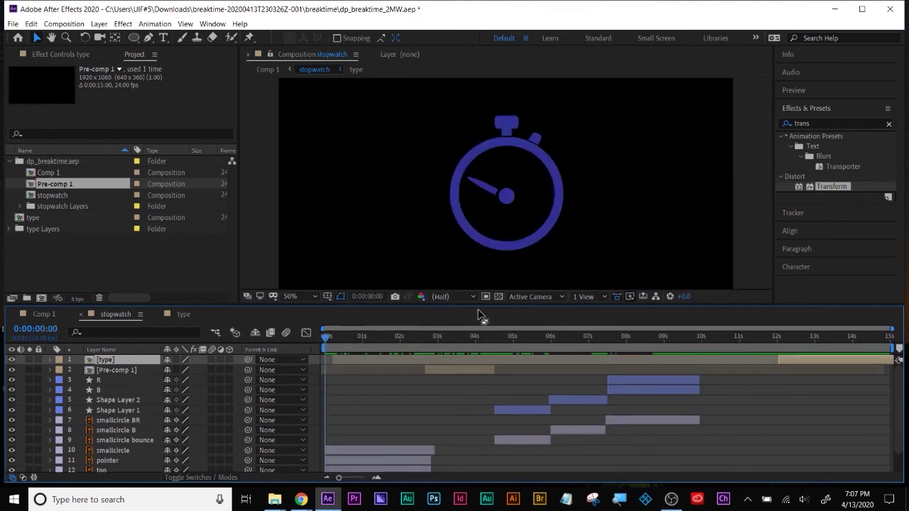
{"action": "key", "text": "space"}
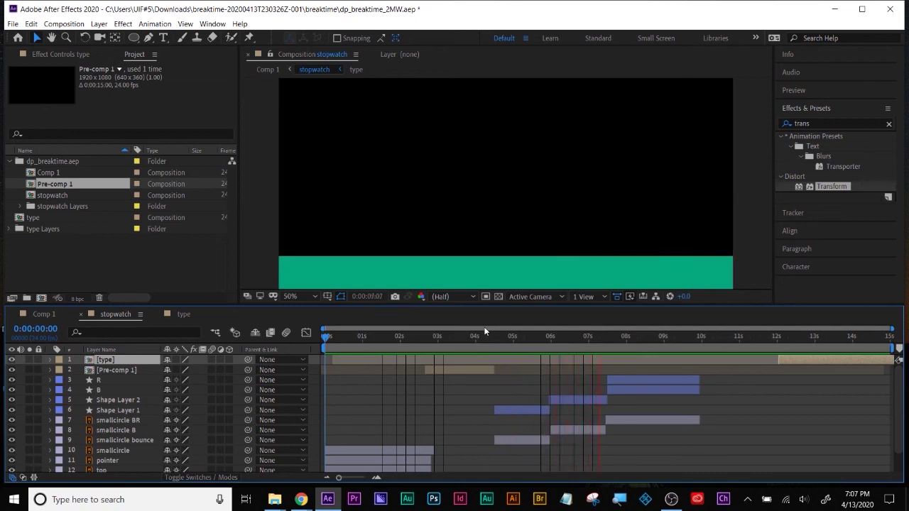
{"action": "left_click", "coordinate": [568, 338]}
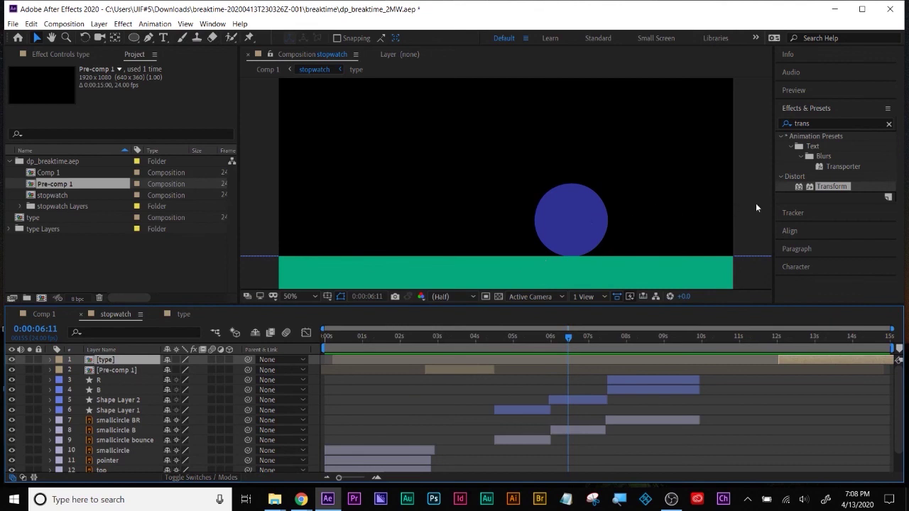
Step: Scrub between 0:00:06:11 and 0:00:04:12 to examine the circle's fall, its bounce and its contact with the green floor
{"action": "left_click_drag", "start_coordinate": [570, 341], "coordinate": [527, 334]}
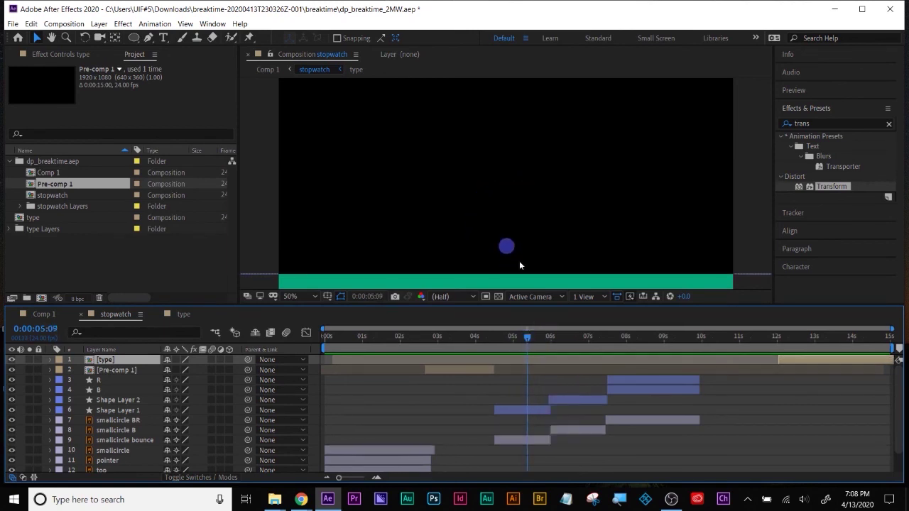
{"action": "left_click", "coordinate": [531, 336]}
{"action": "left_click", "coordinate": [550, 337]}
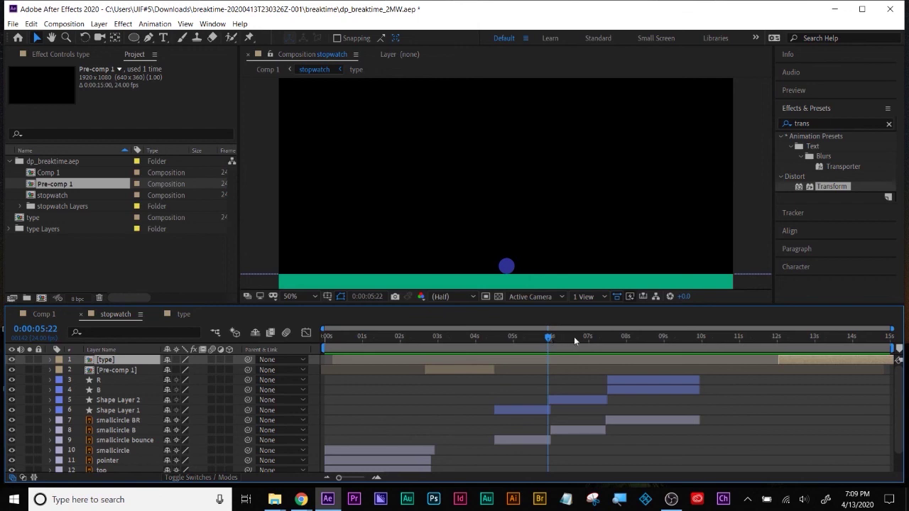
{"action": "left_click_drag", "start_coordinate": [513, 337], "coordinate": [496, 340]}
{"action": "left_click", "coordinate": [501, 193]}
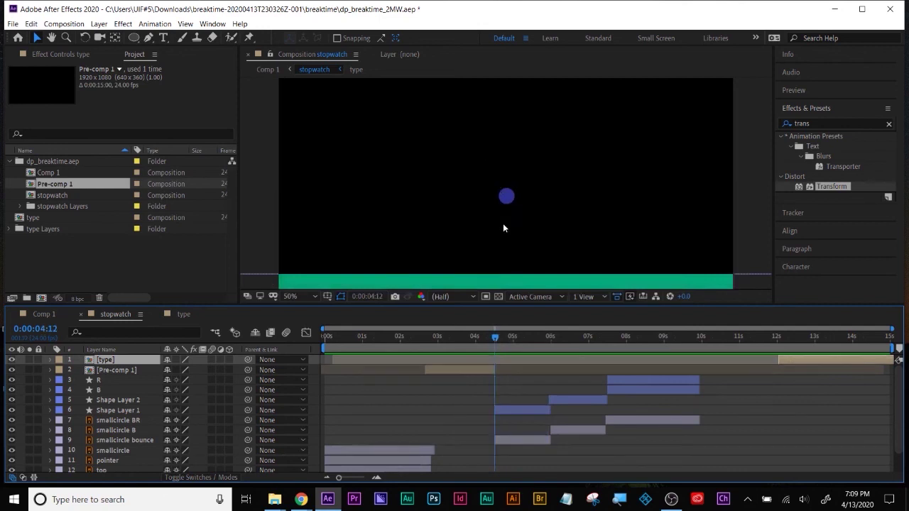
{"action": "left_click_drag", "start_coordinate": [495, 336], "coordinate": [512, 337]}
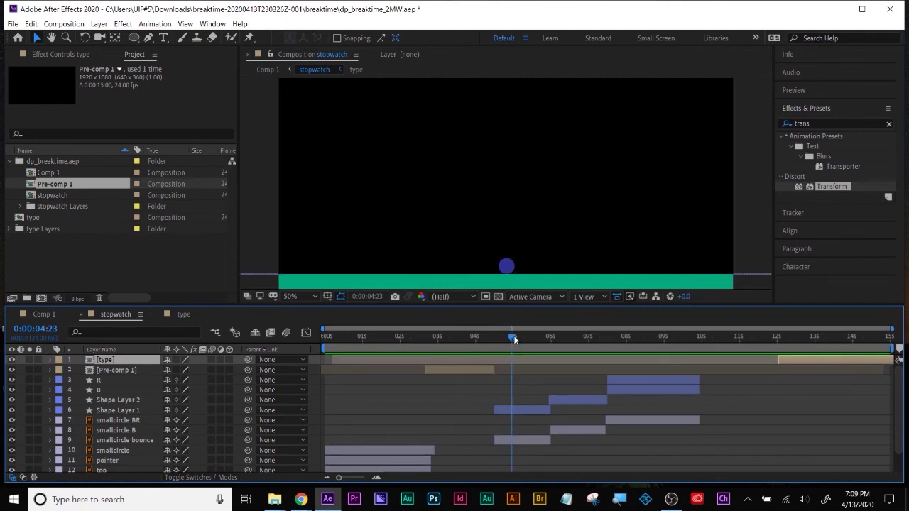
{"action": "left_click_drag", "start_coordinate": [515, 336], "coordinate": [505, 336]}
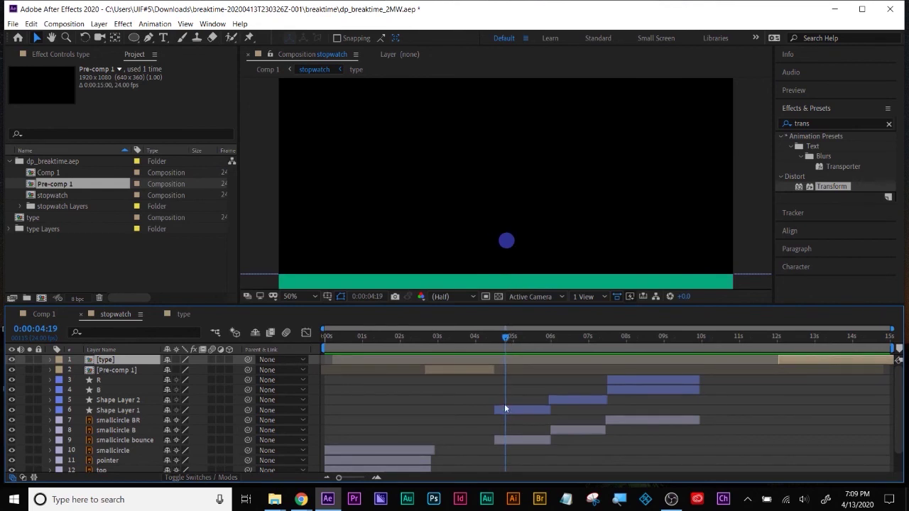
Step: Select the smallcircle bounce layer and frame its circle, motion path and the green floor in the viewer at 100%
{"action": "left_click", "coordinate": [114, 400]}
{"action": "left_click", "coordinate": [114, 410]}
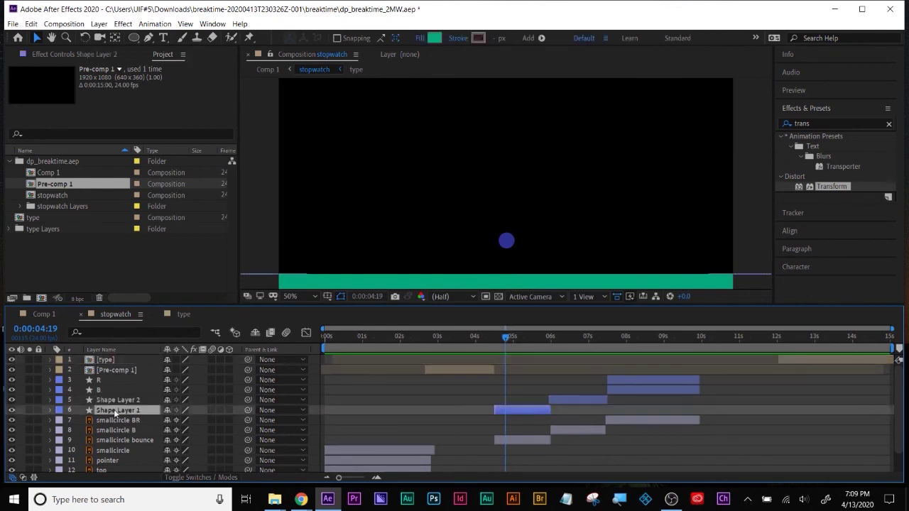
{"action": "left_click", "coordinate": [125, 441]}
{"action": "key", "text": "comma"}
{"action": "scroll", "coordinate": [528, 253], "scroll_direction": "up", "scroll_amount": 6}
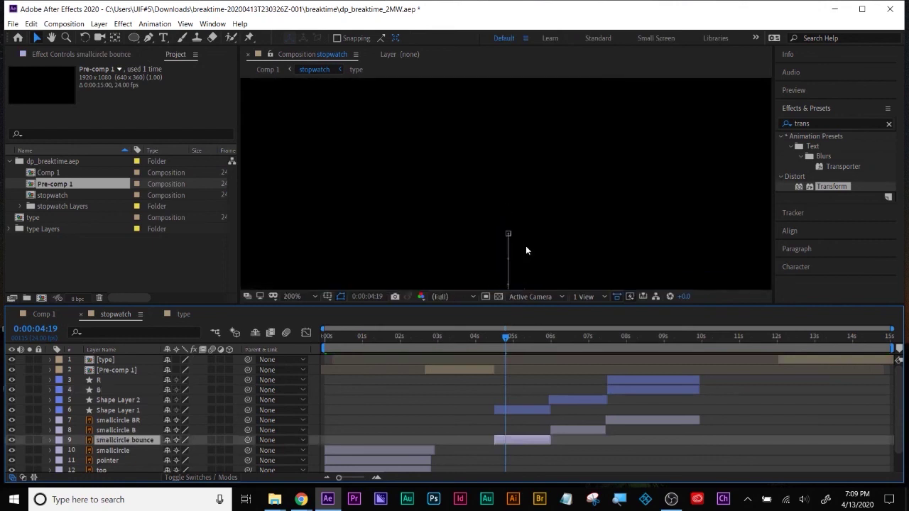
{"action": "left_click_drag", "start_coordinate": [559, 253], "coordinate": [599, 63]}
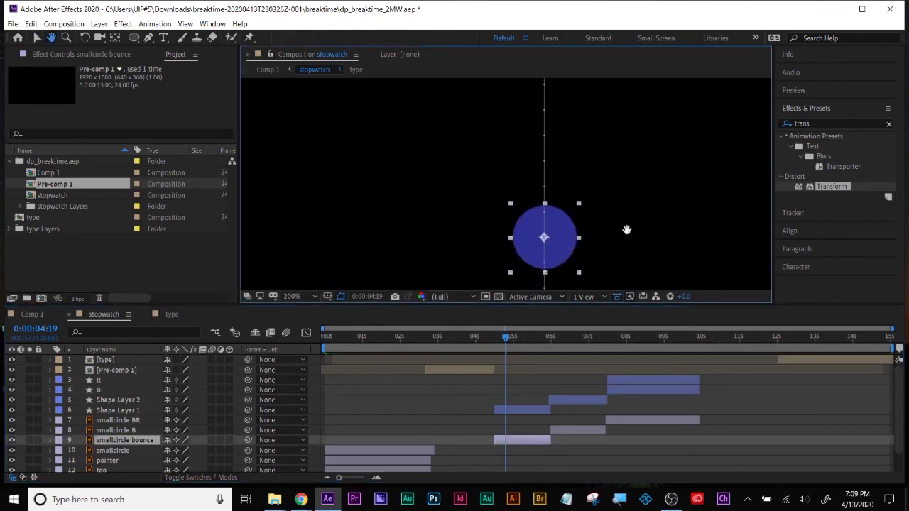
{"action": "left_click_drag", "start_coordinate": [629, 232], "coordinate": [631, 185]}
{"action": "key", "text": "v"}
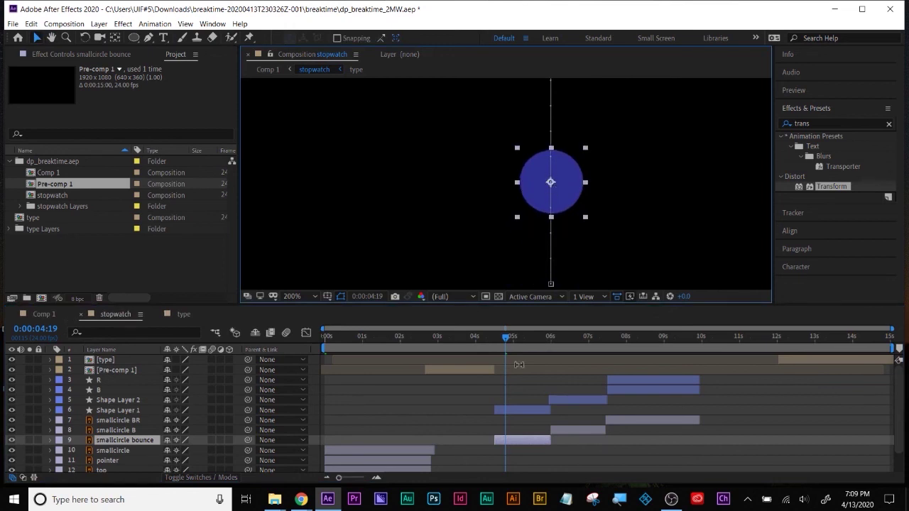
{"action": "key", "text": "comma"}
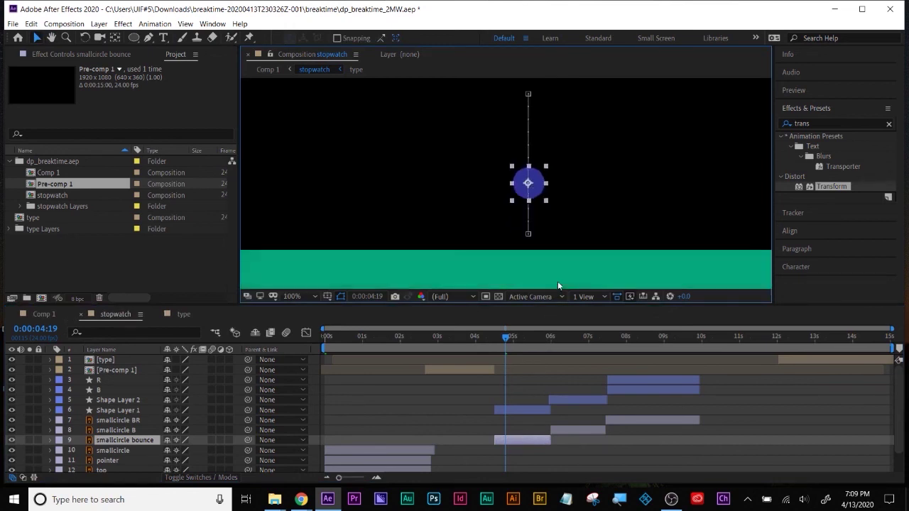
Step: Zoom the timeline in around the bounce's start at 0:00:04:12 and duplicate the smallcircle bounce layer
{"action": "left_click_drag", "start_coordinate": [501, 337], "coordinate": [495, 339]}
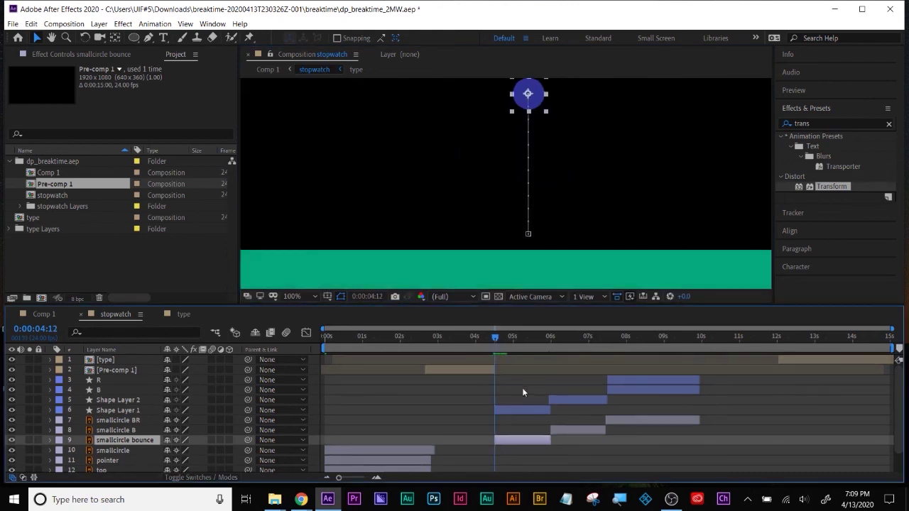
{"action": "left_click", "coordinate": [510, 432]}
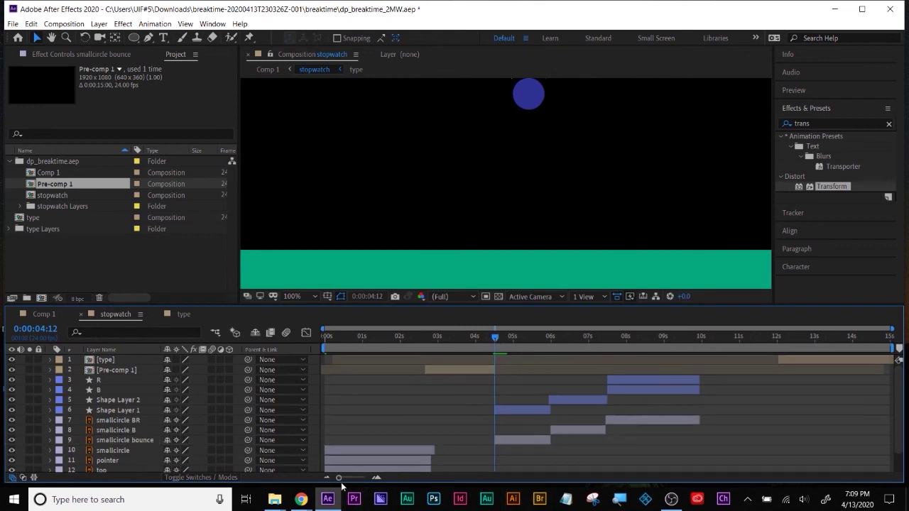
{"action": "left_click_drag", "start_coordinate": [338, 478], "coordinate": [360, 478]}
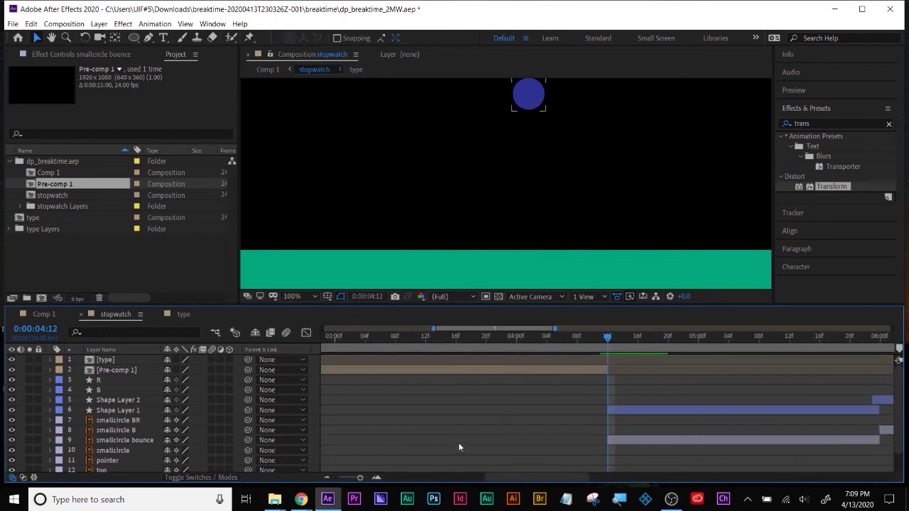
{"action": "key", "text": "Page_Down"}
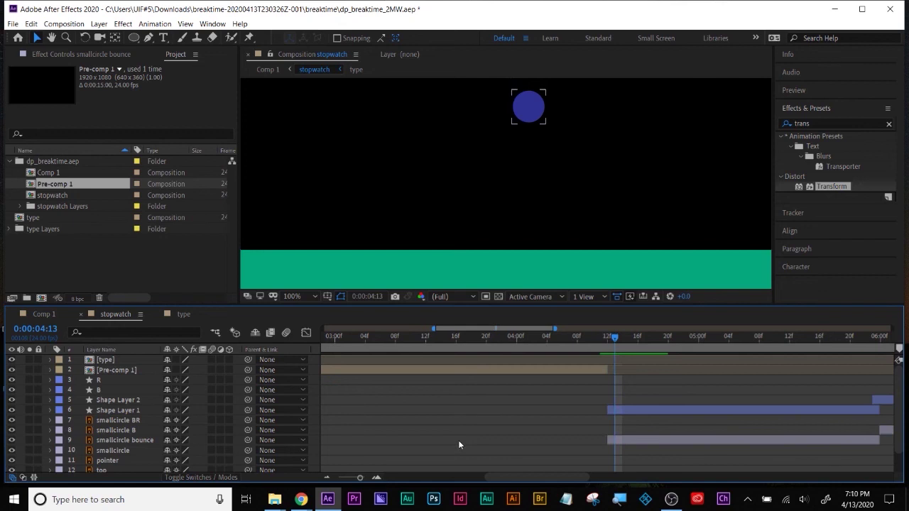
{"action": "key", "text": "KP_1"}
{"action": "key", "text": "o"}
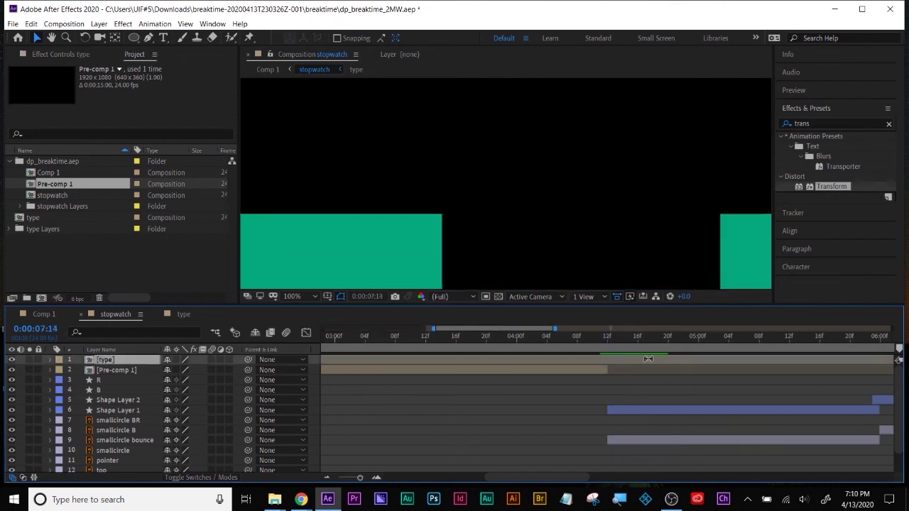
{"action": "left_click_drag", "start_coordinate": [634, 341], "coordinate": [607, 343]}
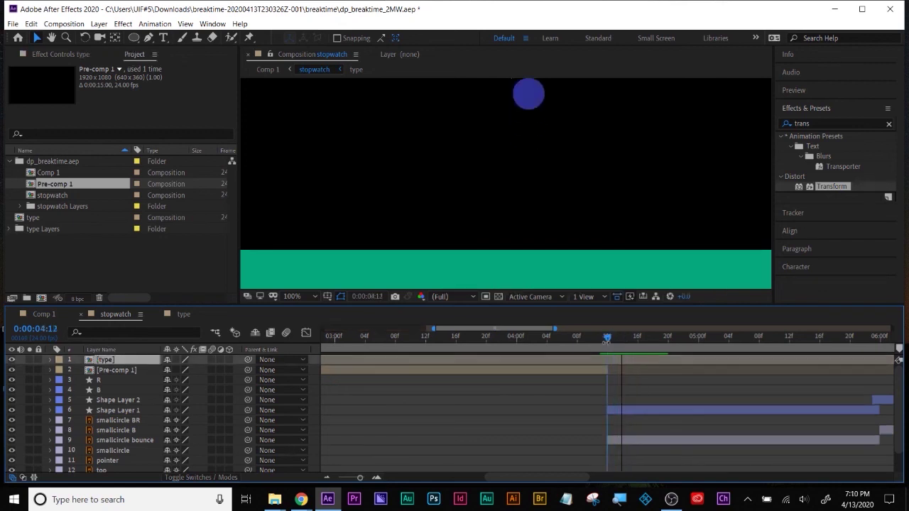
{"action": "left_click", "coordinate": [658, 441]}
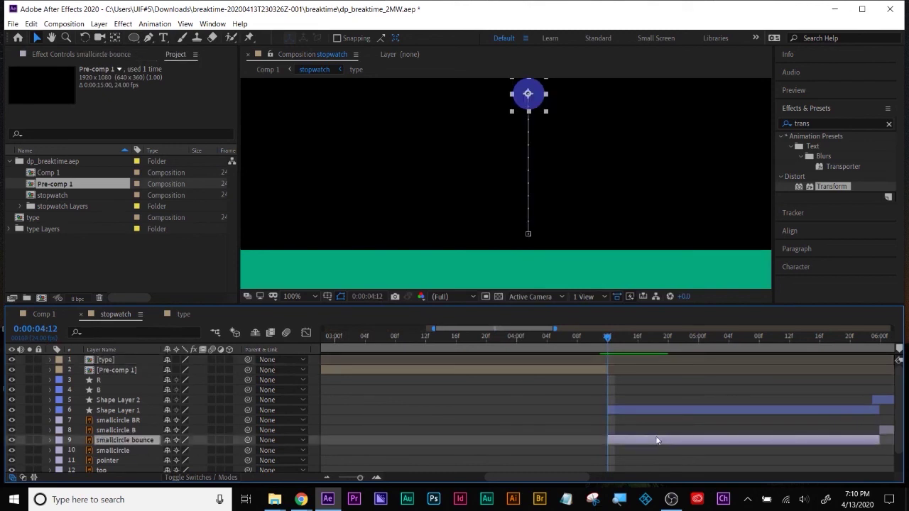
{"action": "key", "text": "ctrl+d"}
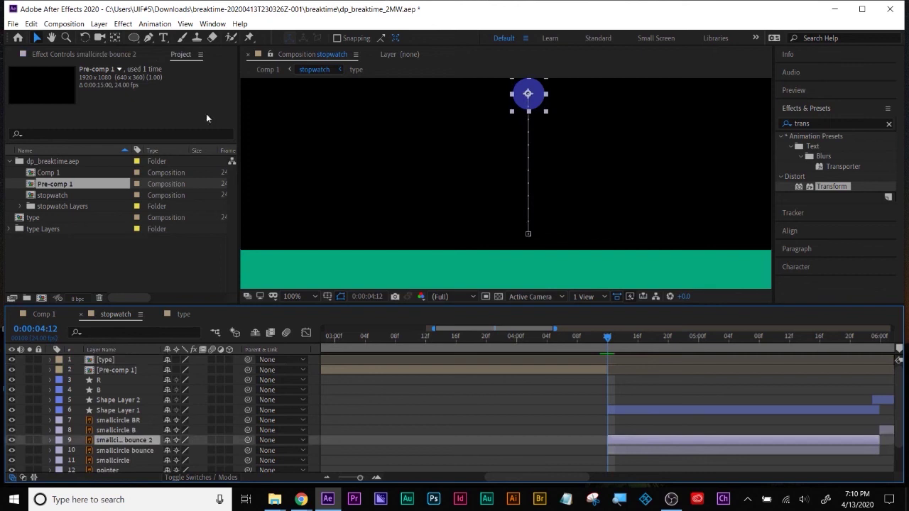
Step: Move the duplicate circle's anchor point from its center to its bottom edge with the Pan Behind tool
{"action": "left_click", "coordinate": [117, 38]}
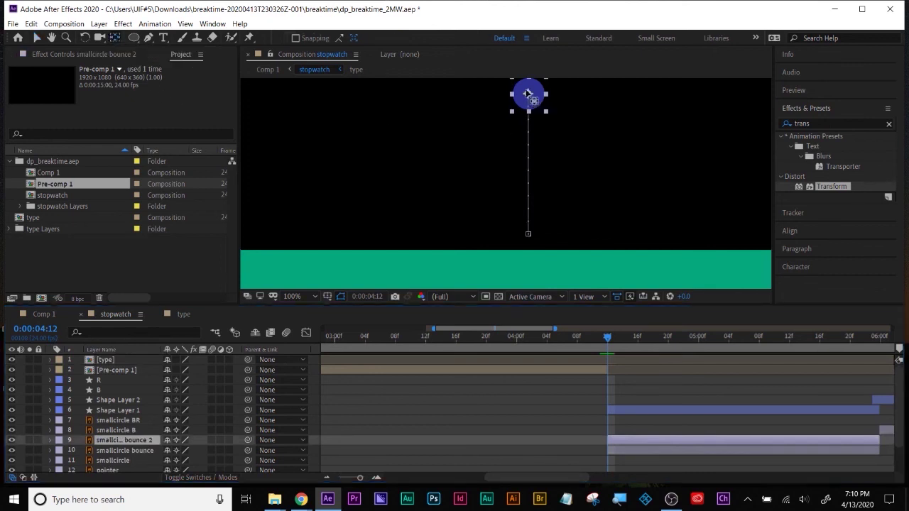
{"action": "left_click", "coordinate": [529, 94]}
{"action": "left_click_drag", "start_coordinate": [528, 93], "coordinate": [529, 112]}
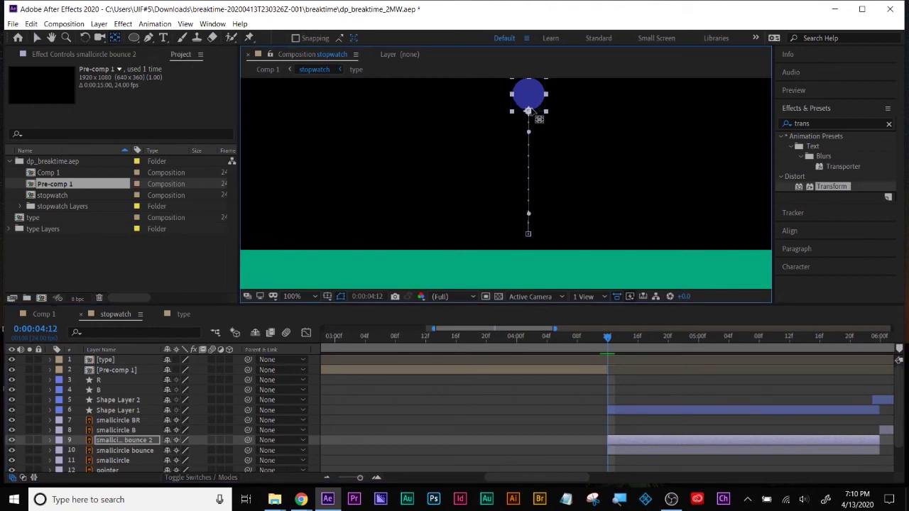
Step: Hide the original smallcircle bounce layer, check the duplicate's fall up to 0:00:04:17, and mark the original as shy
{"action": "left_click", "coordinate": [616, 450]}
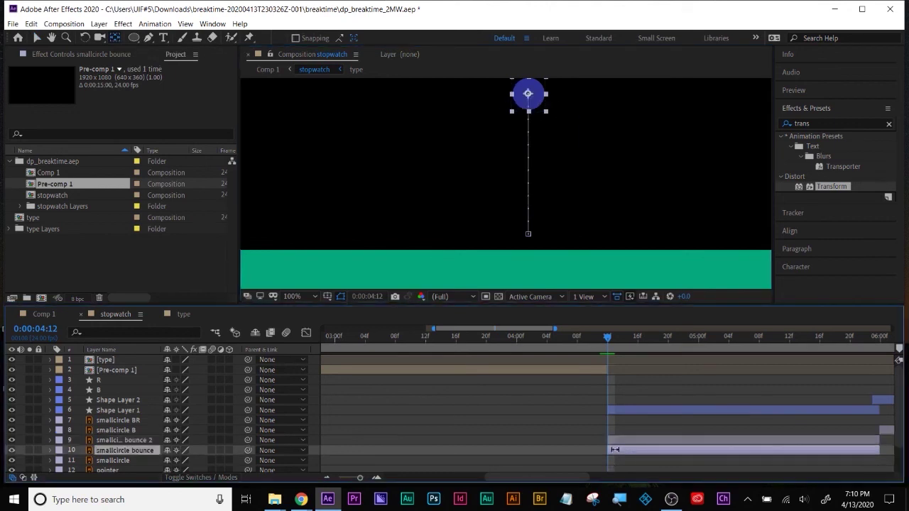
{"action": "left_click", "coordinate": [11, 451]}
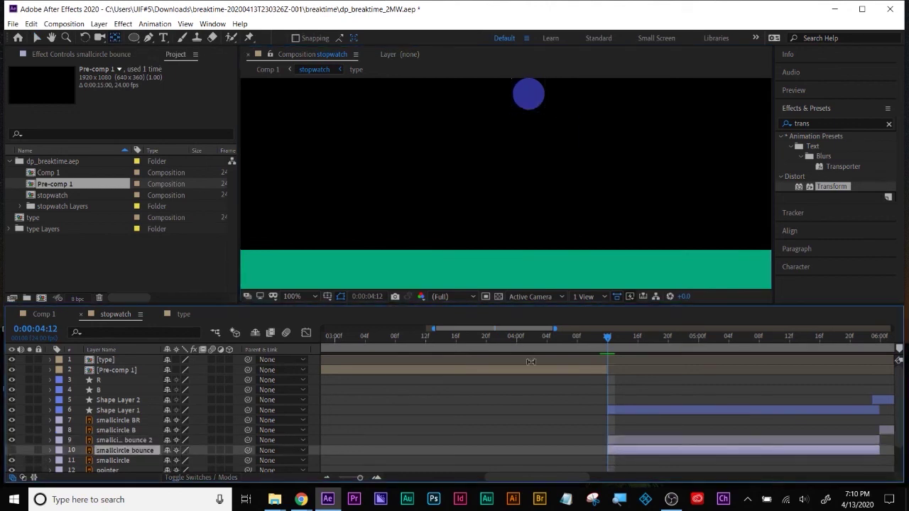
{"action": "left_click_drag", "start_coordinate": [601, 338], "coordinate": [644, 339]}
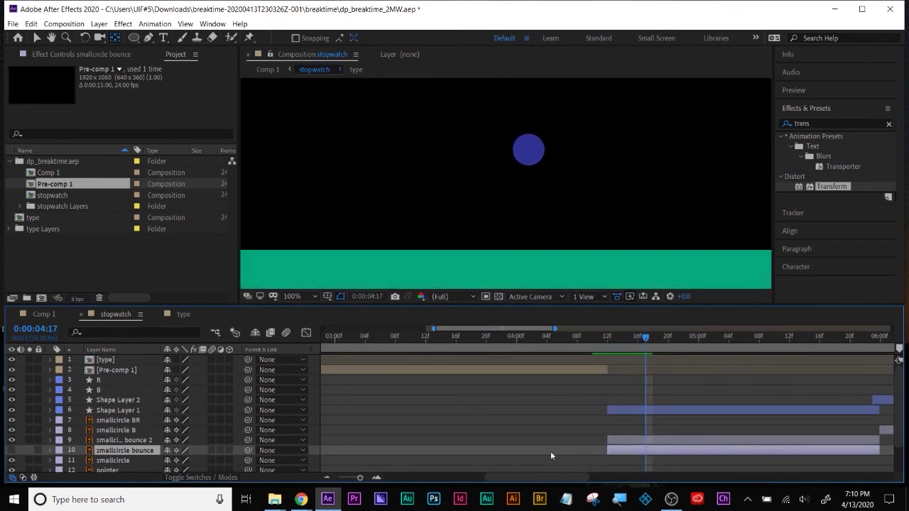
{"action": "key", "text": "v"}
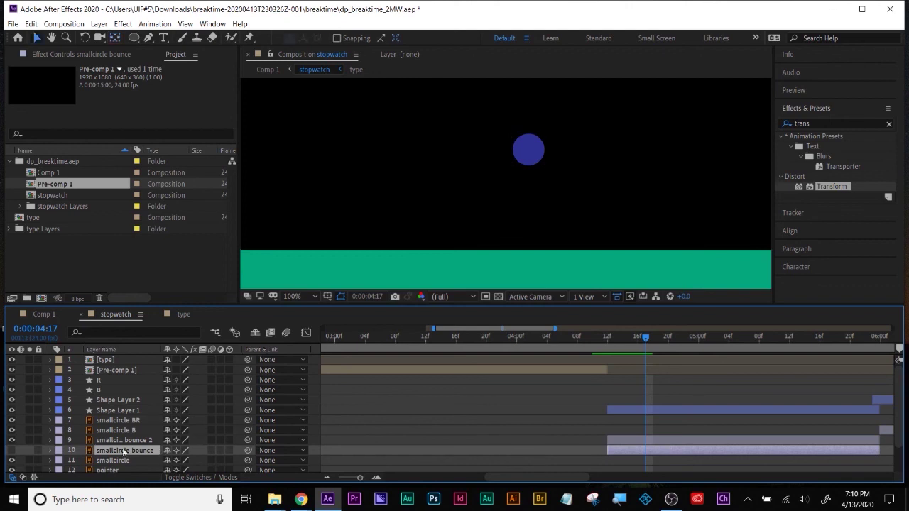
{"action": "left_click", "coordinate": [168, 452]}
Step: Magnify the screen to 200% and examine the visibility and shy switches of the original smallcircle bounce layer
{"action": "left_click", "coordinate": [620, 500]}
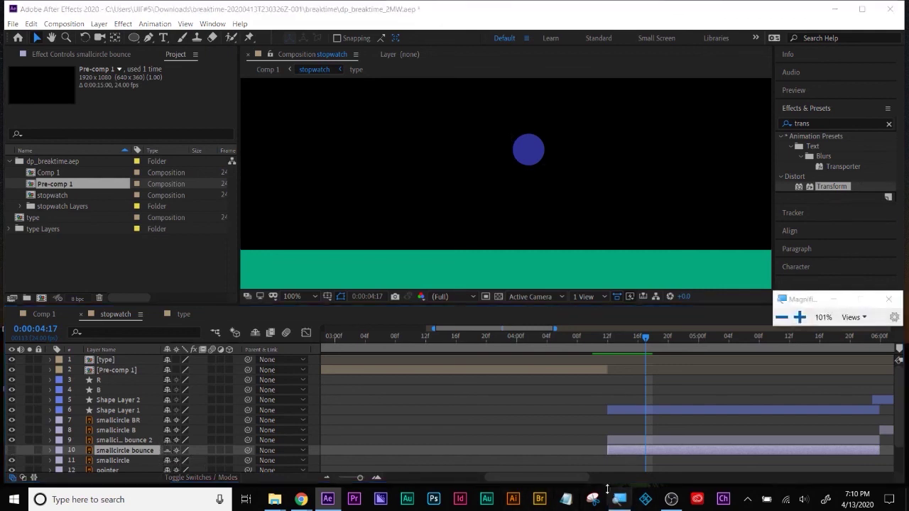
{"action": "left_click", "coordinate": [800, 317]}
{"action": "left_click_drag", "start_coordinate": [810, 302], "coordinate": [442, 356]}
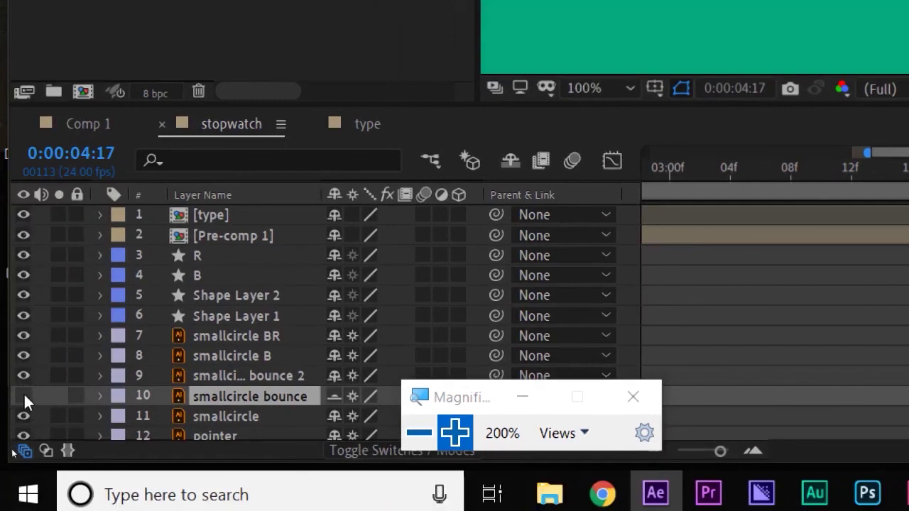
{"action": "left_click", "coordinate": [24, 396]}
{"action": "left_click", "coordinate": [335, 397]}
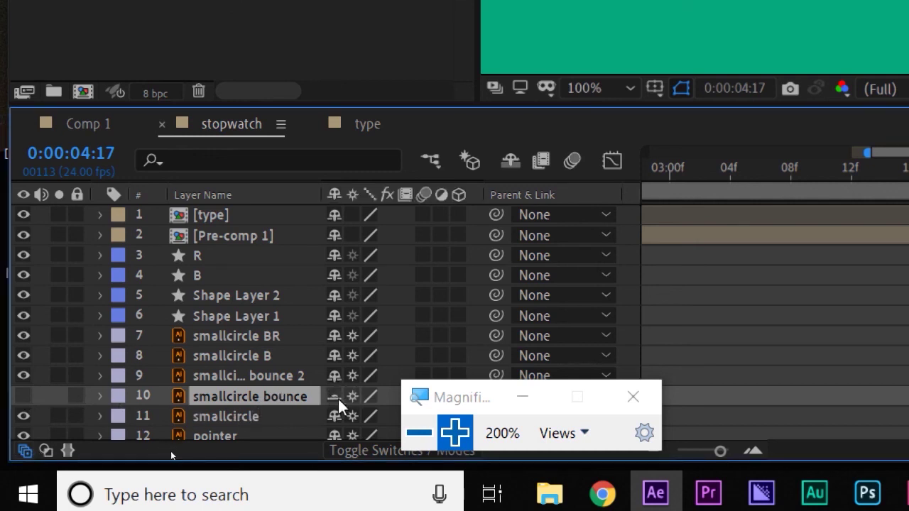
{"action": "left_click_drag", "start_coordinate": [495, 400], "coordinate": [503, 345]}
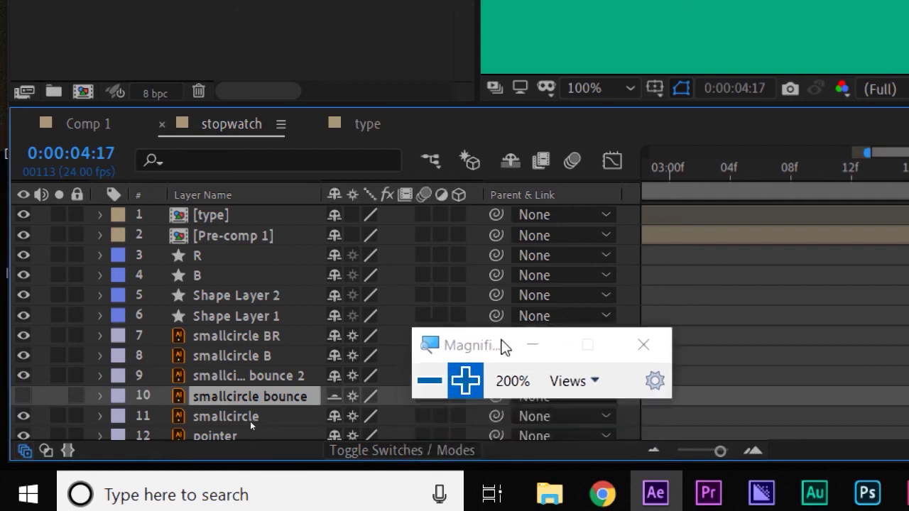
{"action": "left_click", "coordinate": [395, 453]}
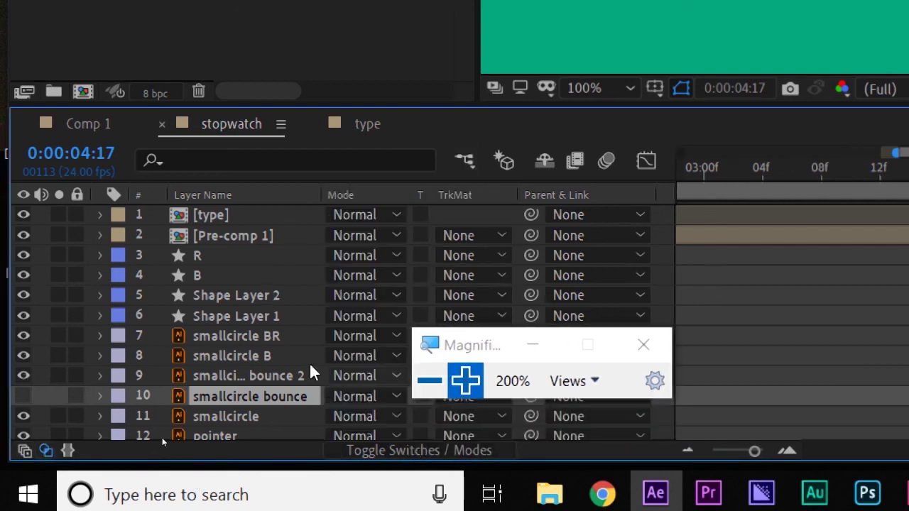
{"action": "left_click", "coordinate": [386, 445]}
{"action": "left_click", "coordinate": [333, 393]}
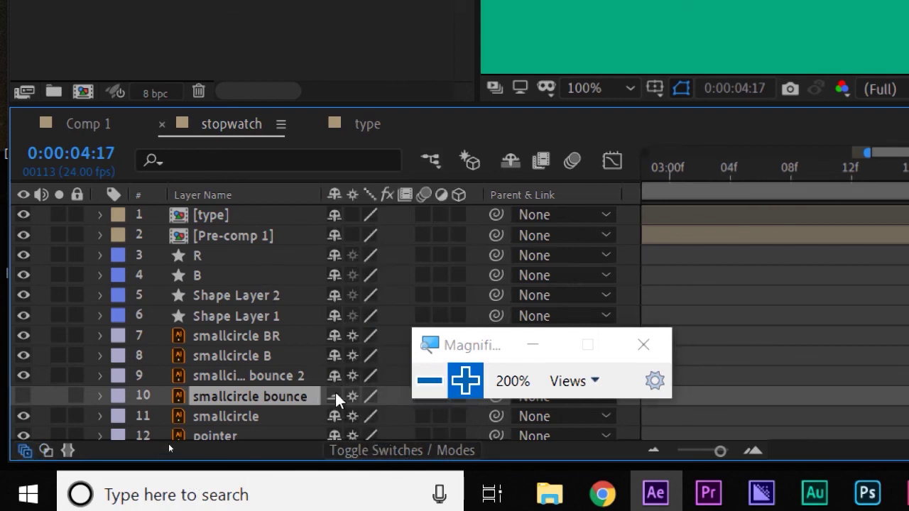
Step: Turn on hiding of shy layers in the stopwatch timeline, then return the magnification to 100% and close Magnifier
{"action": "left_click", "coordinate": [512, 162]}
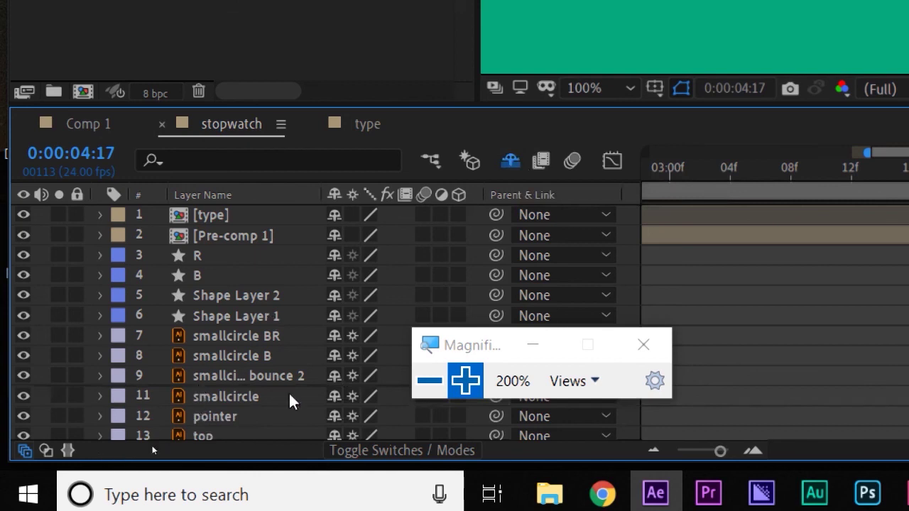
{"action": "left_click", "coordinate": [516, 161]}
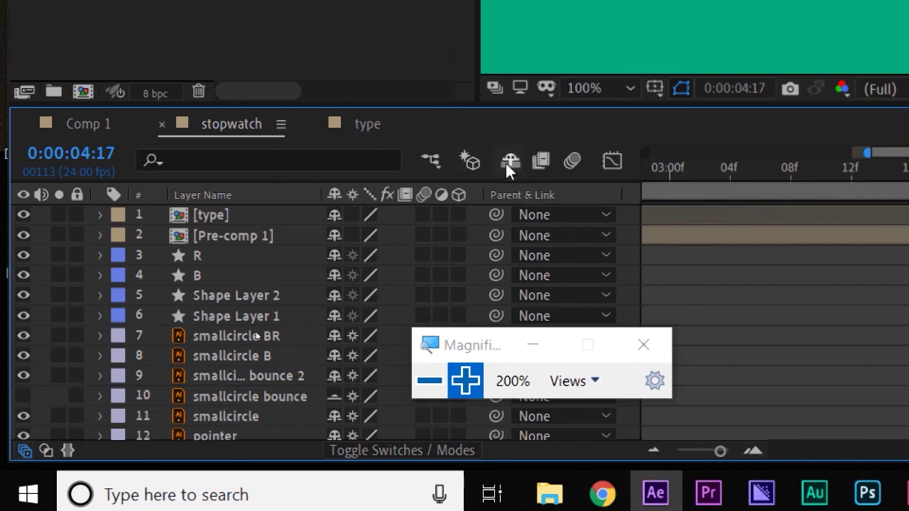
{"action": "left_click", "coordinate": [514, 159]}
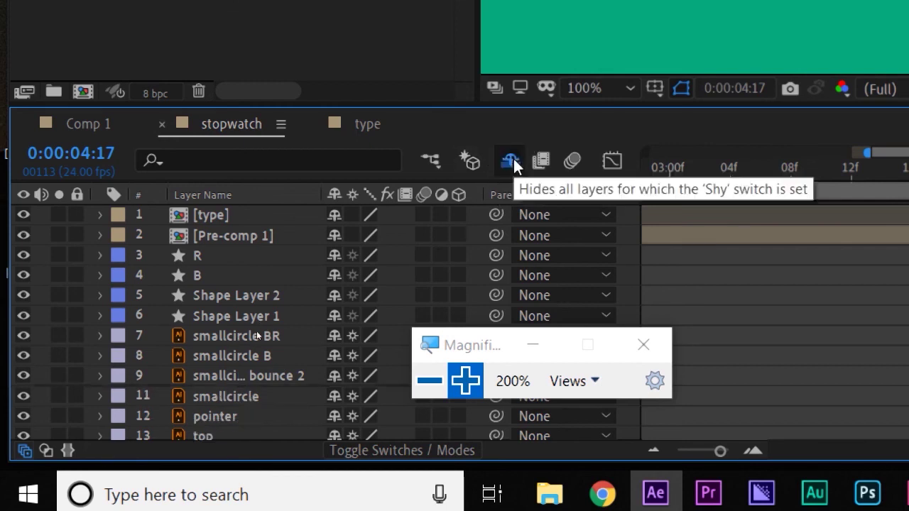
{"action": "left_click", "coordinate": [430, 380]}
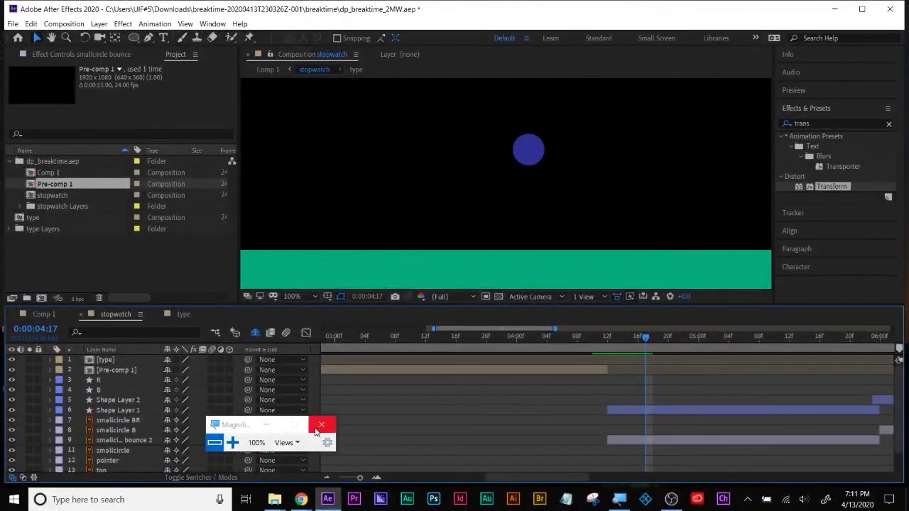
{"action": "left_click", "coordinate": [321, 425]}
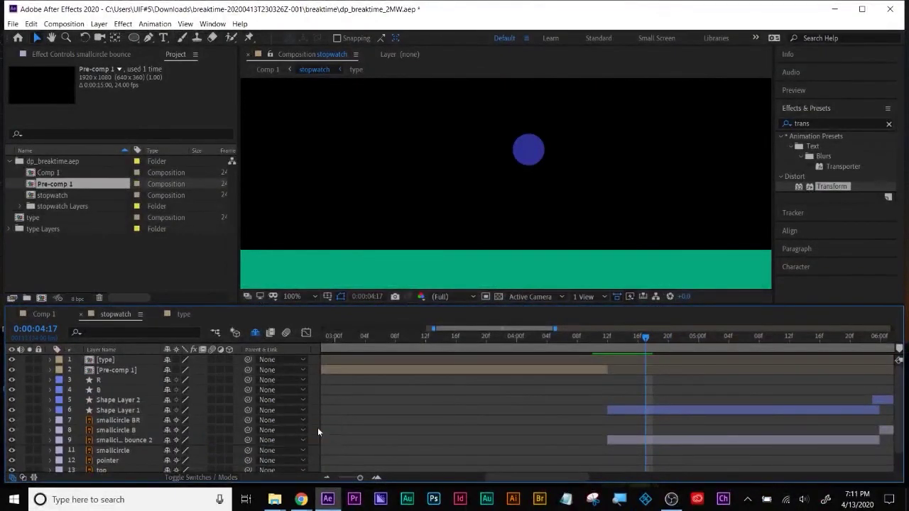
Step: Select the duplicated bounce layer and reveal its animated Position and Scale properties at 0:00:04:23
{"action": "left_click", "coordinate": [634, 412]}
{"action": "left_click", "coordinate": [623, 440]}
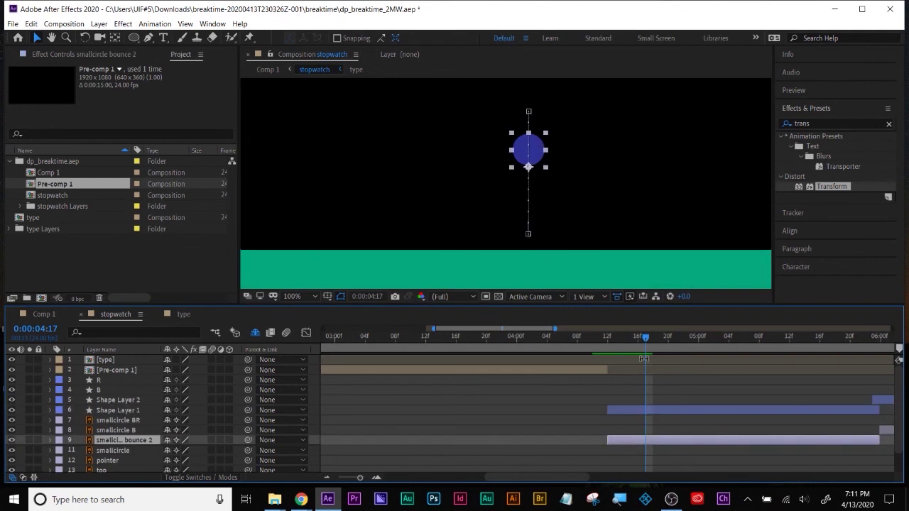
{"action": "mouse_move", "coordinate": [648, 339]}
{"action": "left_mouse_down"}
{"action": "mouse_move", "coordinate": [742, 352]}
{"action": "mouse_move", "coordinate": [670, 353]}
{"action": "mouse_move", "coordinate": [694, 353]}
{"action": "left_mouse_up"}
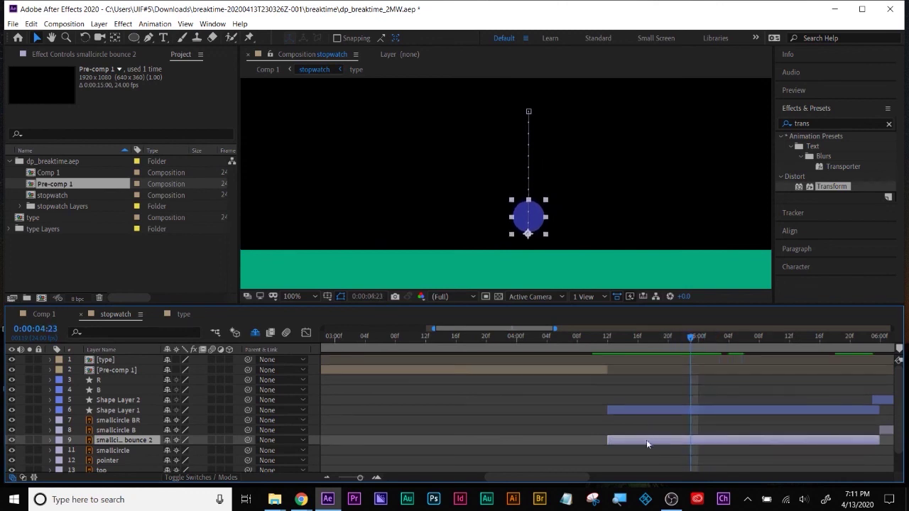
{"action": "key", "text": "u"}
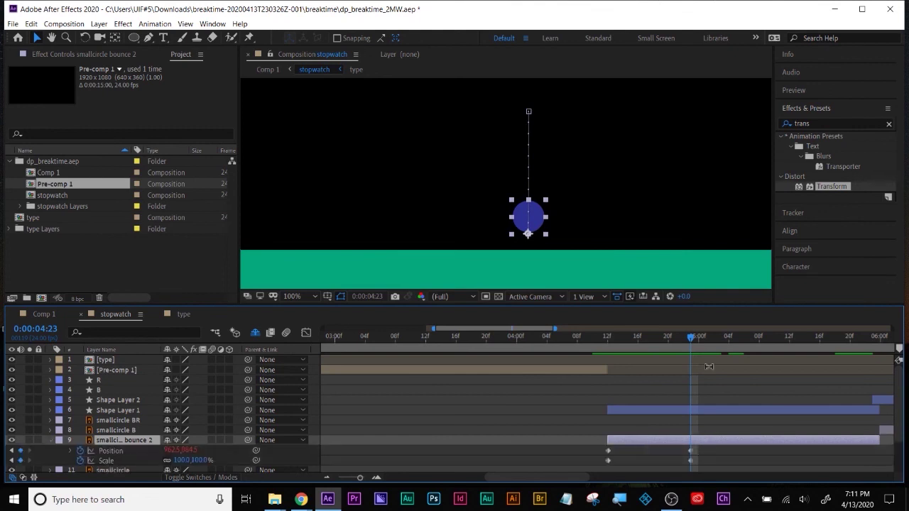
Step: Lower the duplicate circle at its 0:00:04:23 keyframe to a Y position of 921.5 so it touches the green floor
{"action": "left_click_drag", "start_coordinate": [513, 483], "coordinate": [529, 483]}
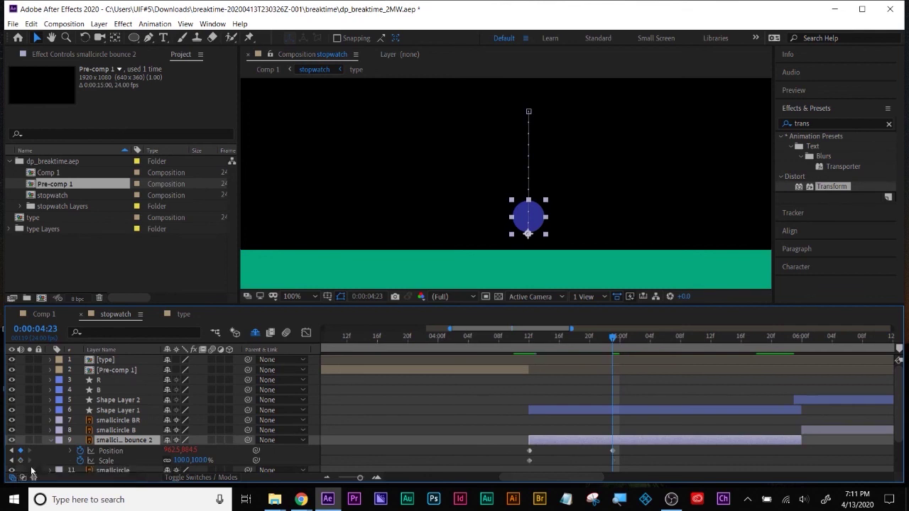
{"action": "left_click", "coordinate": [10, 461]}
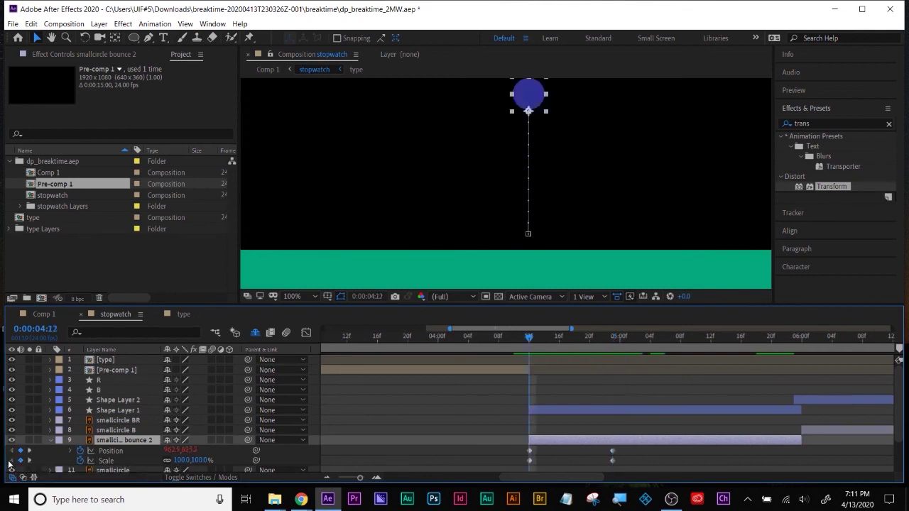
{"action": "left_click", "coordinate": [29, 461]}
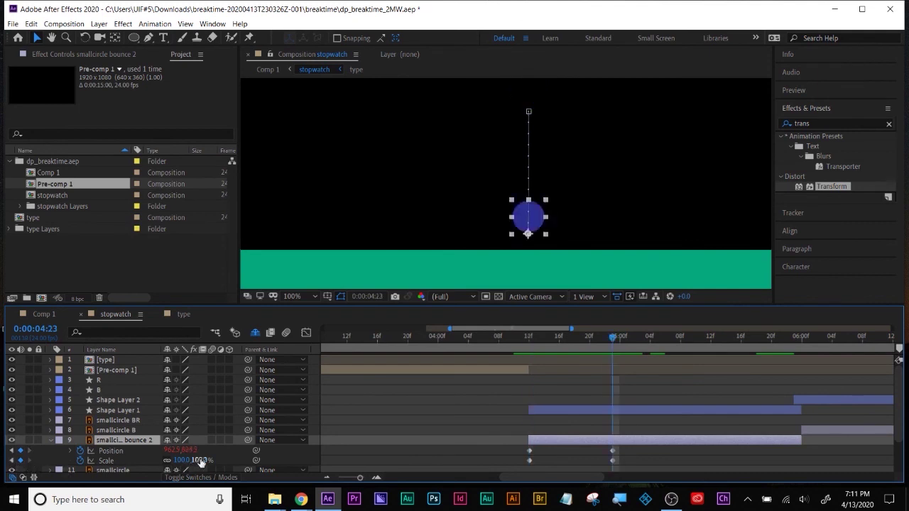
{"action": "left_click_drag", "start_coordinate": [189, 454], "coordinate": [208, 452]}
{"action": "left_click", "coordinate": [582, 385]}
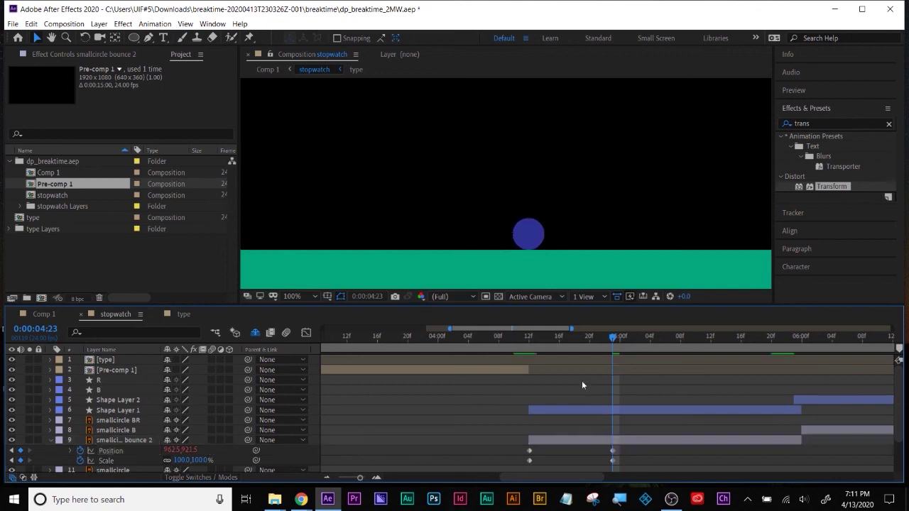
Step: Add a Scale keyframe to the duplicate circle at 0:00:04:16 and magnify its Scale values to 200% with Magnifier
{"action": "left_click_drag", "start_coordinate": [533, 337], "coordinate": [560, 362]}
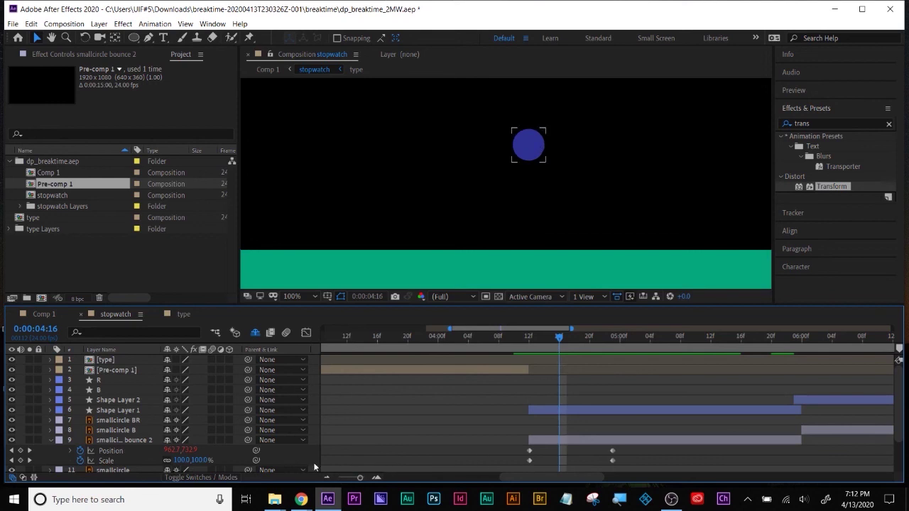
{"action": "left_click", "coordinate": [21, 461]}
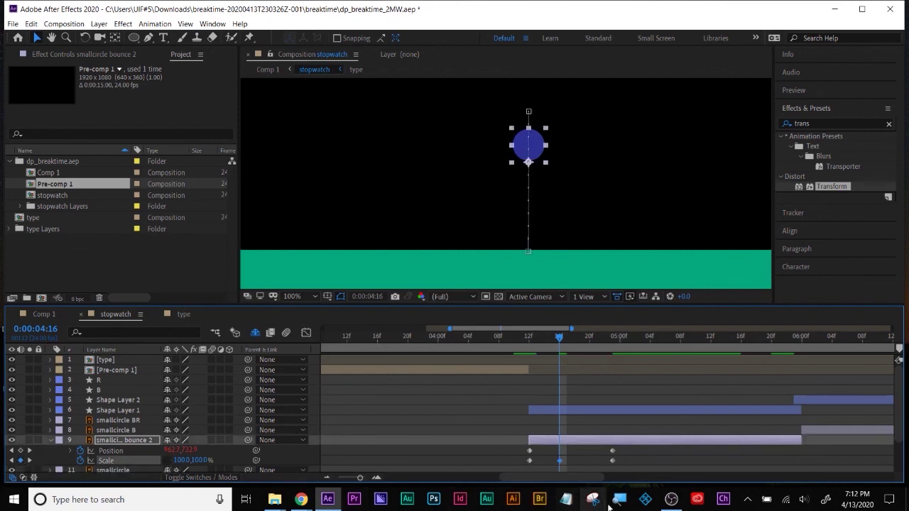
{"action": "key", "text": "super+plus"}
{"action": "left_click_drag", "start_coordinate": [150, 253], "coordinate": [106, 231]}
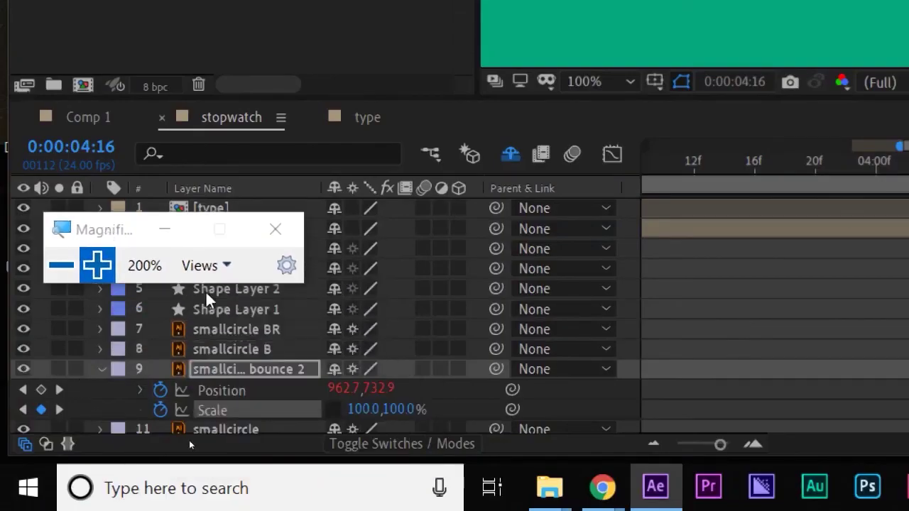
Step: Set the duplicate circle's Scale to 50% horizontally and 150% vertically at 0:00:04:22, stretching it just before floor contact
{"action": "left_click", "coordinate": [328, 405]}
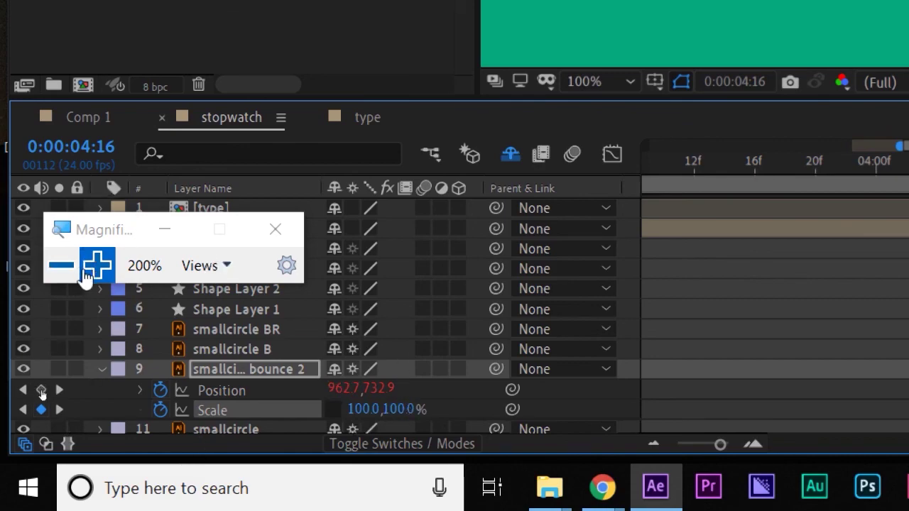
{"action": "left_click", "coordinate": [61, 265]}
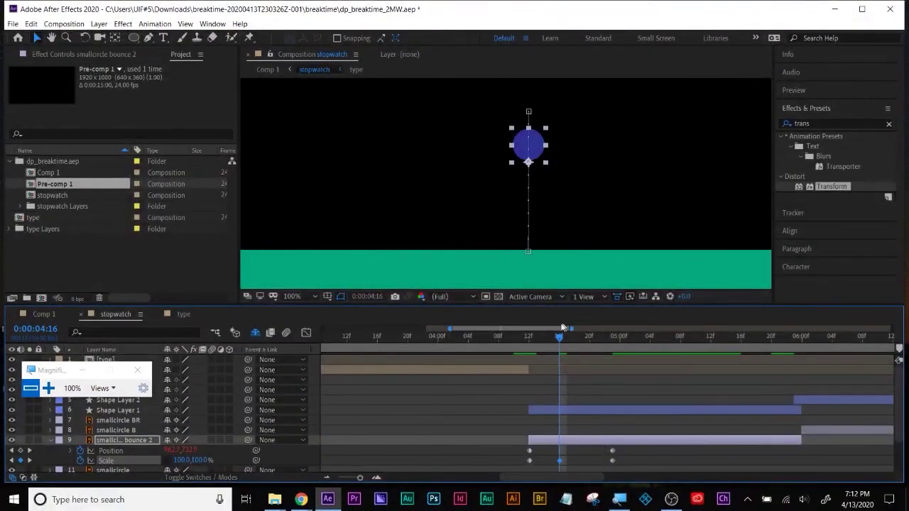
{"action": "left_click_drag", "start_coordinate": [559, 337], "coordinate": [601, 336]}
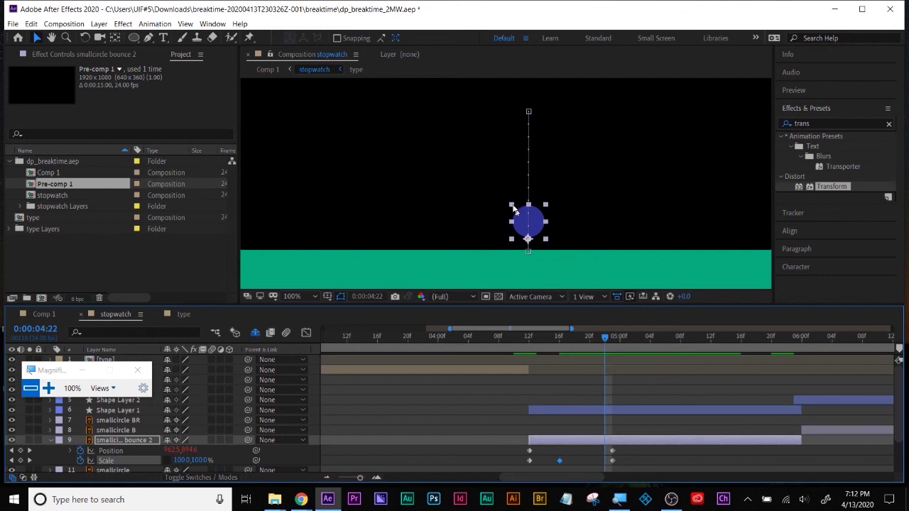
{"action": "left_click", "coordinate": [48, 388]}
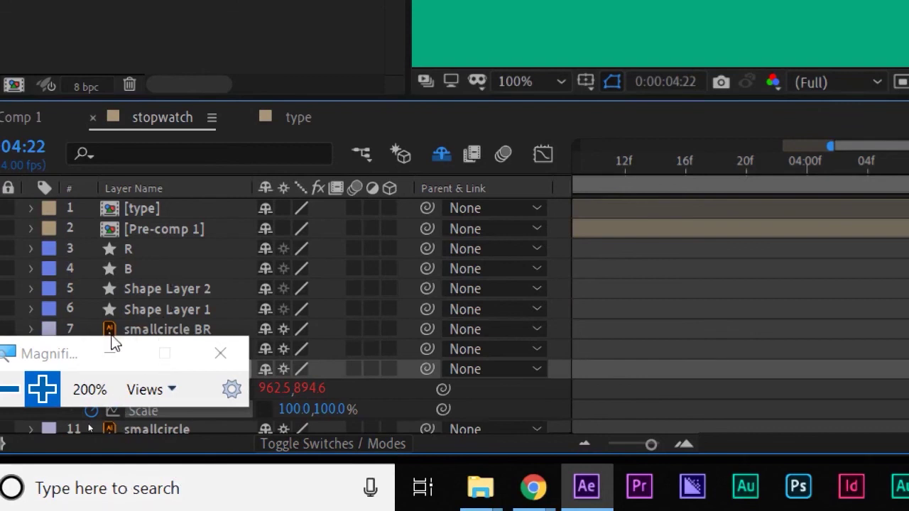
{"action": "left_click_drag", "start_coordinate": [14, 357], "coordinate": [190, 172]}
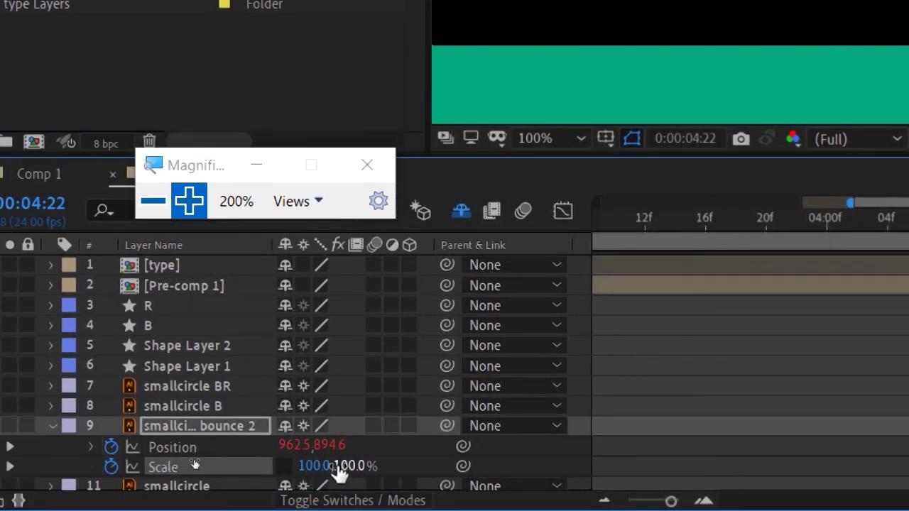
{"action": "left_click", "coordinate": [341, 466]}
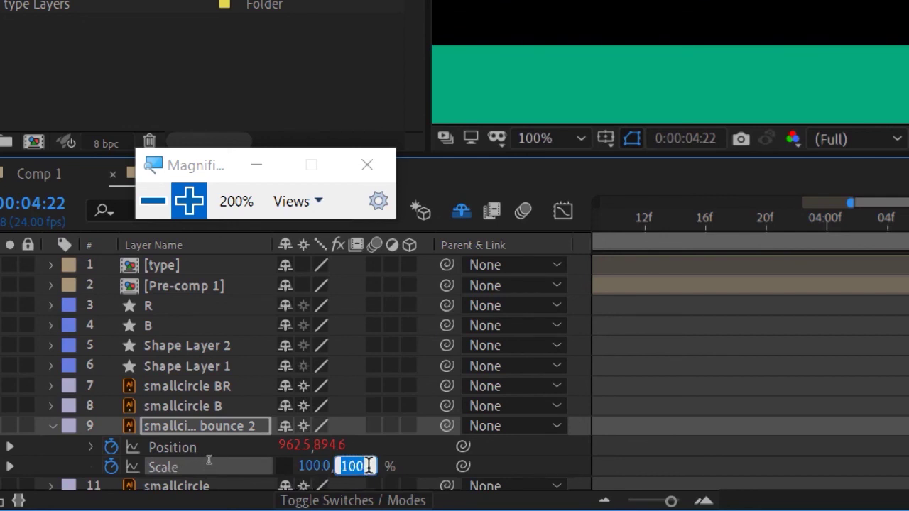
{"action": "type", "text": "1"}
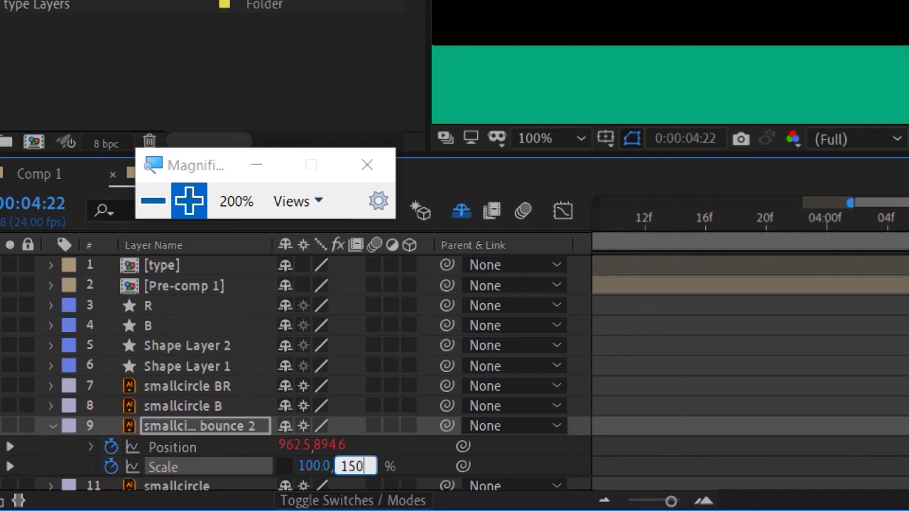
{"action": "key", "text": "Return"}
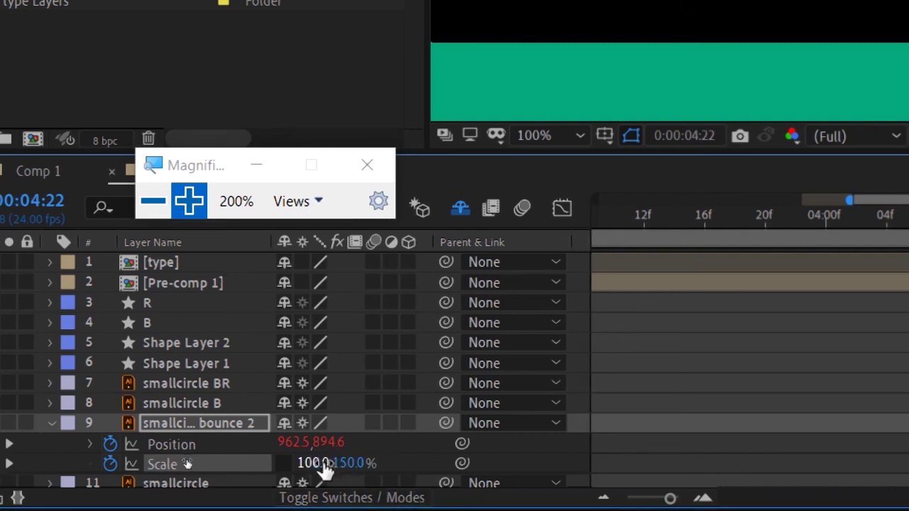
{"action": "left_click", "coordinate": [312, 463]}
{"action": "type", "text": "50"}
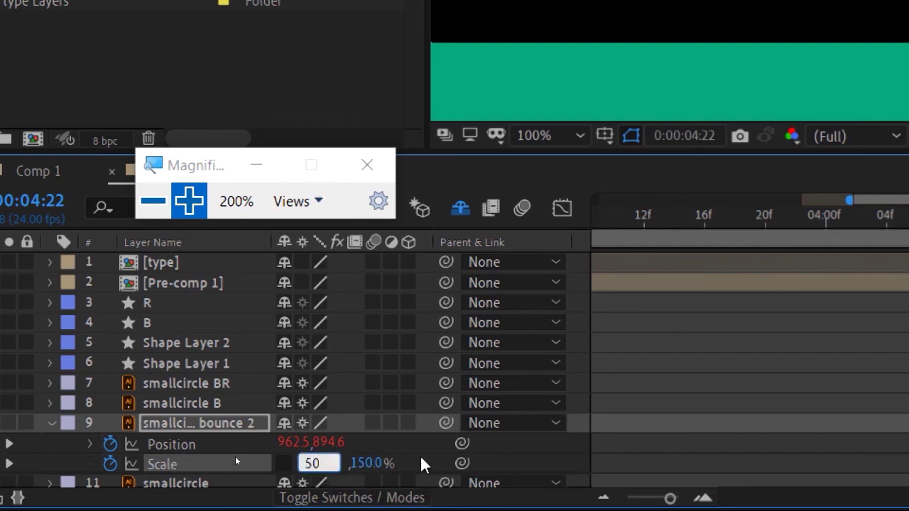
{"action": "key", "text": "Return"}
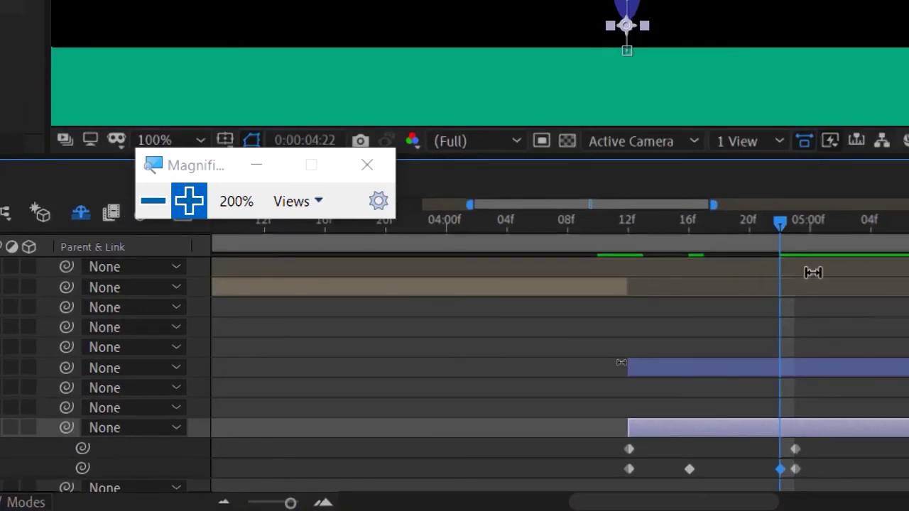
Step: Set the duplicate circle's Scale to 150% horizontally and 50% vertically at the 0:00:04:23 floor contact keyframe
{"action": "key", "text": "Page_Down"}
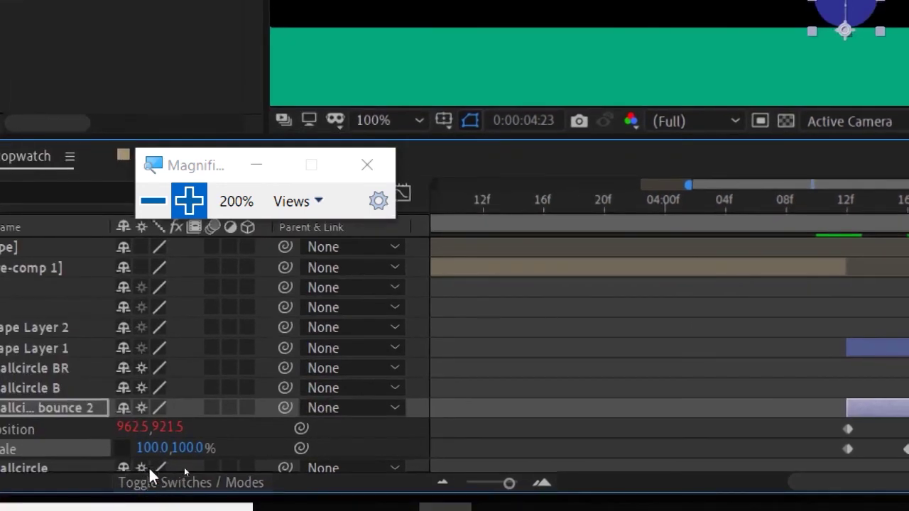
{"action": "left_click", "coordinate": [163, 462]}
{"action": "type", "text": "1"}
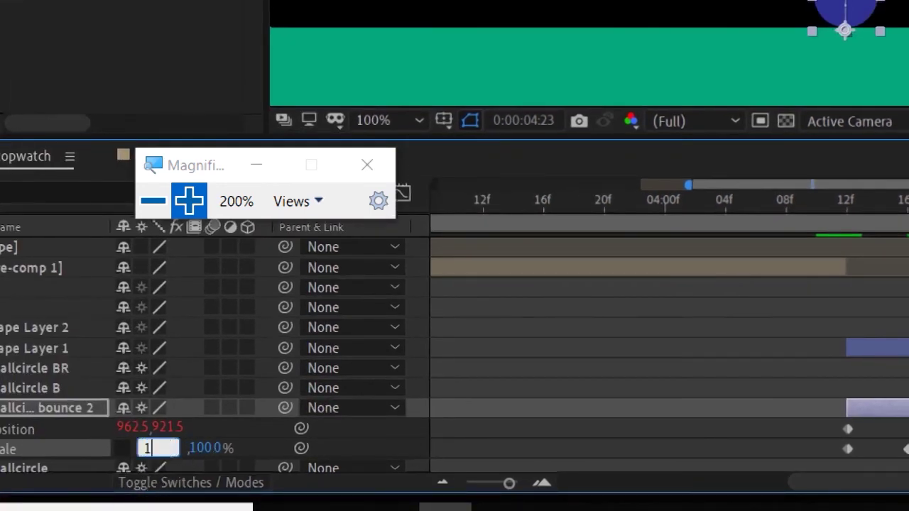
{"action": "type", "text": "50"}
{"action": "key", "text": "Return"}
{"action": "left_click", "coordinate": [189, 447]}
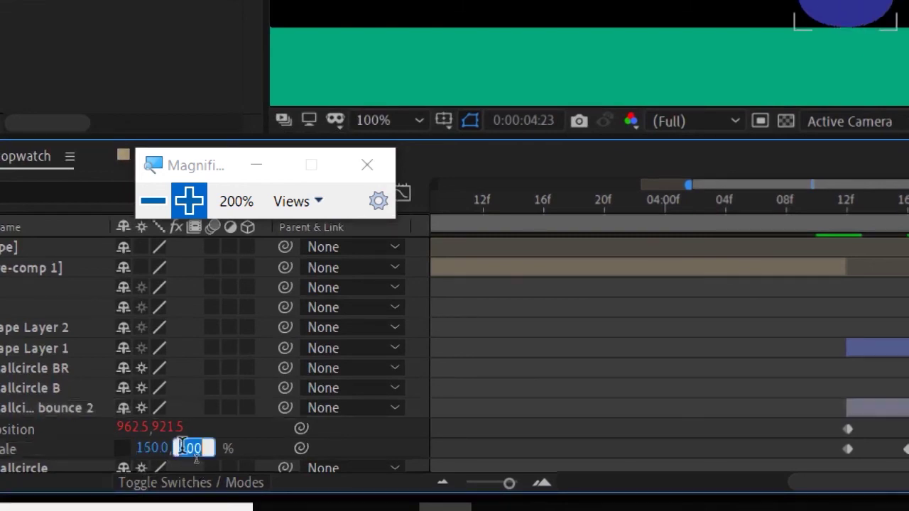
{"action": "type", "text": "50"}
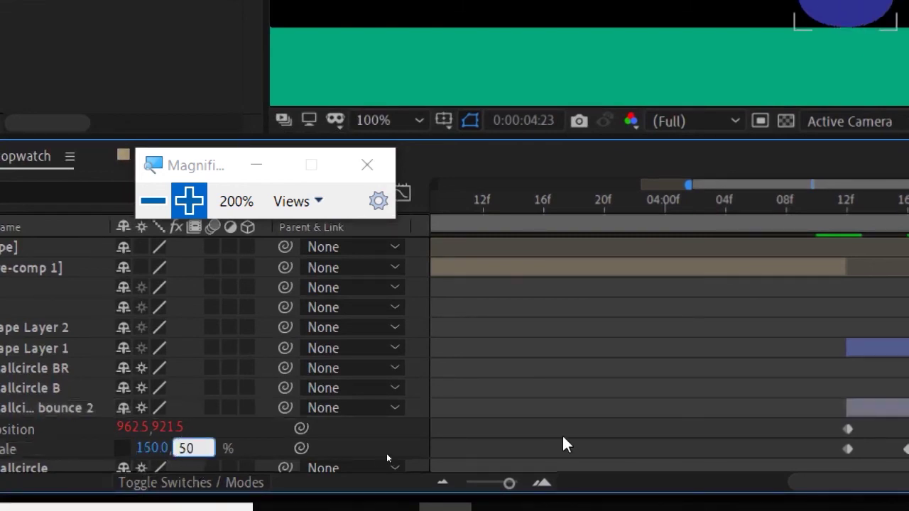
{"action": "left_click", "coordinate": [563, 438]}
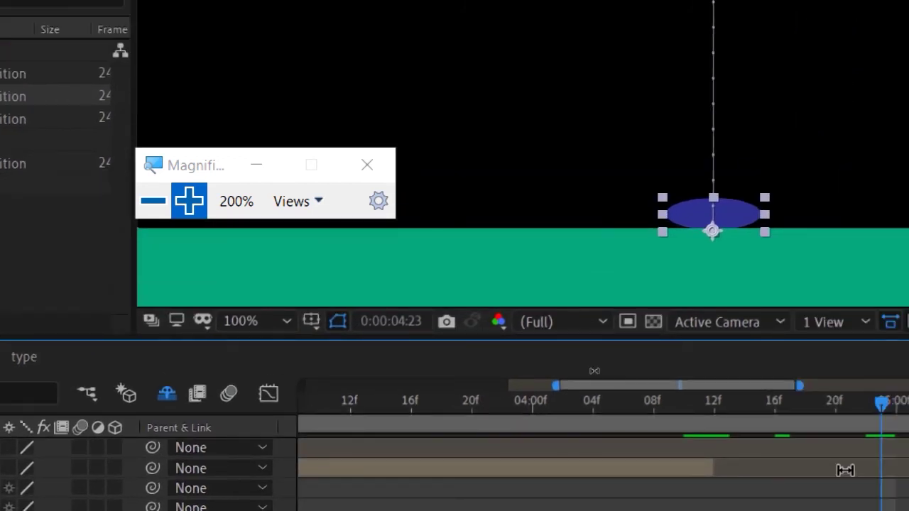
Step: Compare the circle's shape and Scale values between the keyframes at 0:00:04:22 and 0:00:04:23
{"action": "key", "text": "Page_Up"}
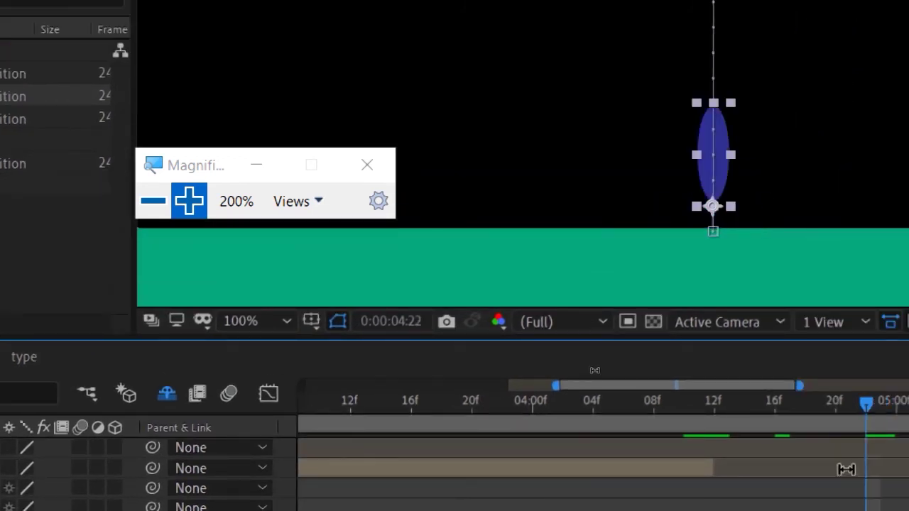
{"action": "key", "text": "Page_Down"}
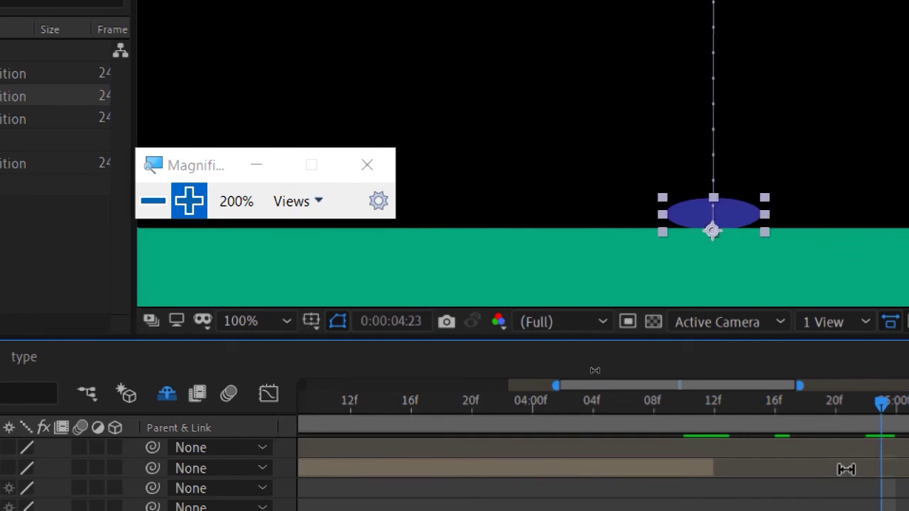
{"action": "key", "text": "Page_Up"}
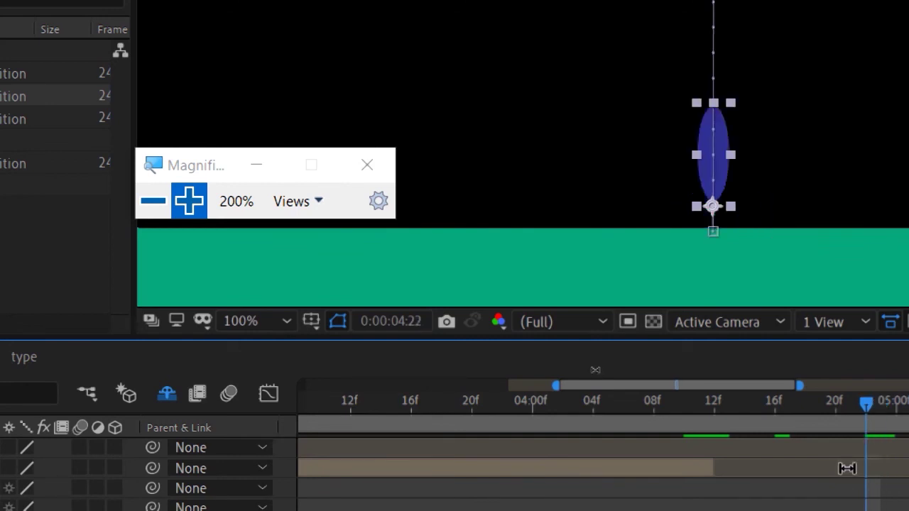
{"action": "key", "text": "Page_Down"}
{"action": "key", "text": "Page_Up"}
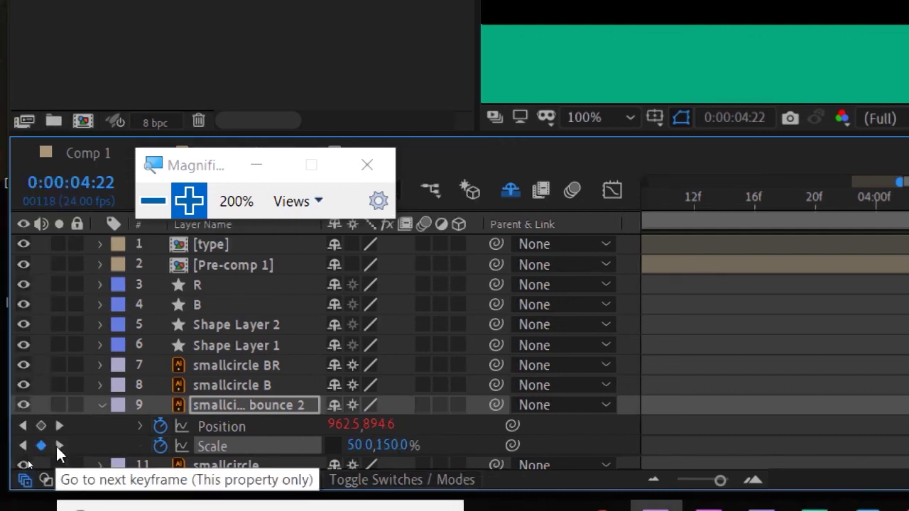
{"action": "left_click", "coordinate": [60, 446]}
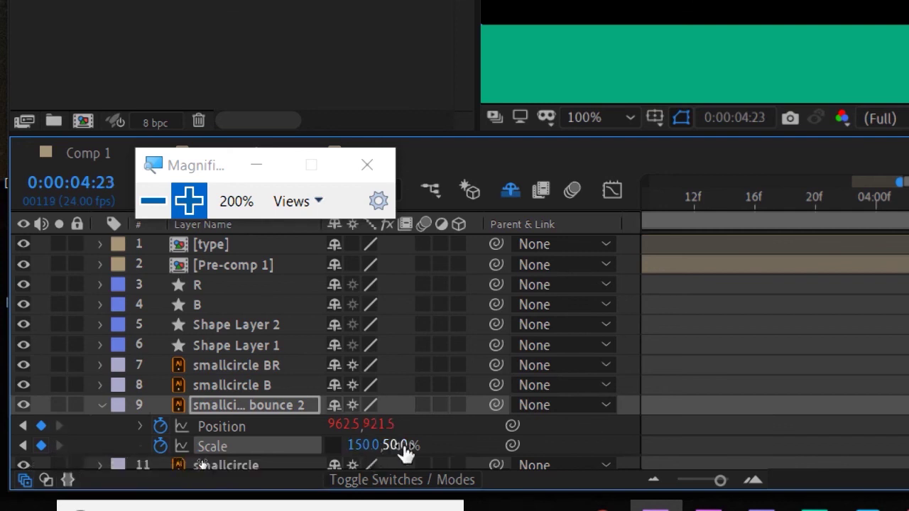
{"action": "left_click", "coordinate": [25, 447]}
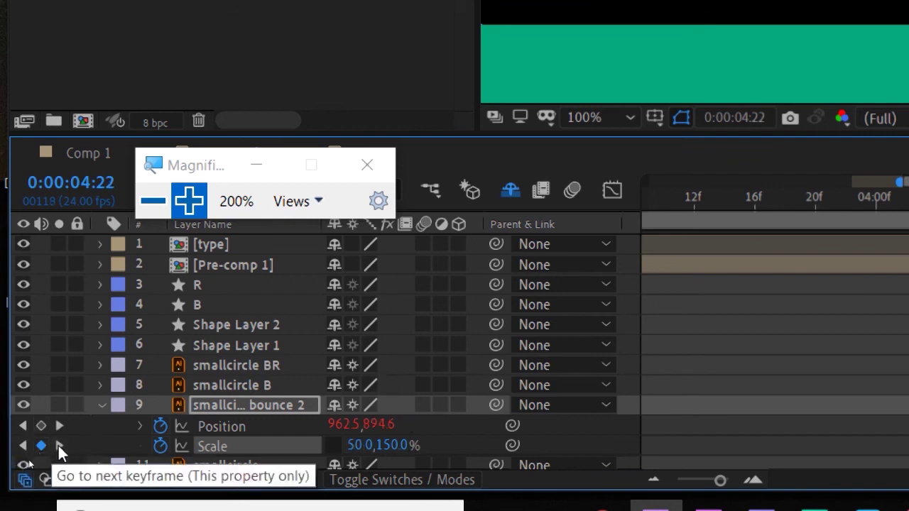
{"action": "left_click", "coordinate": [58, 446]}
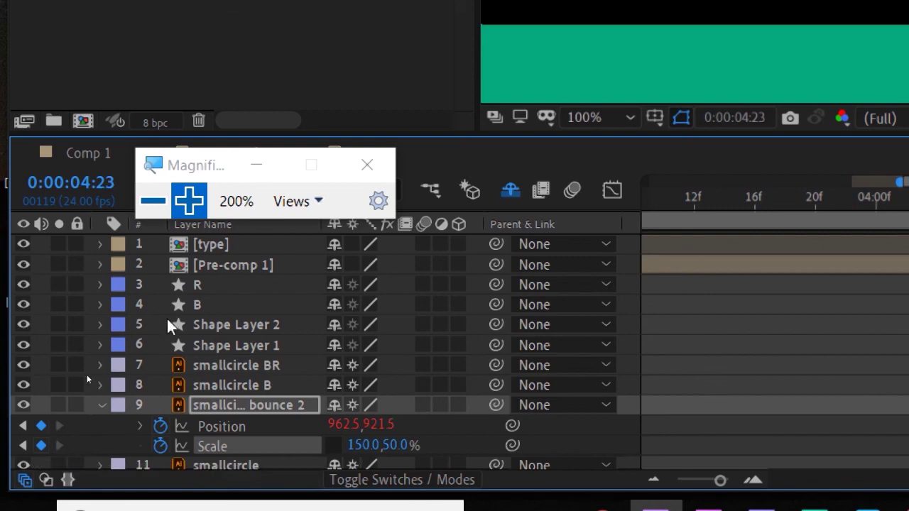
Step: Return the magnification to 100% and set the duplicate circle's Scale to 100% in both dimensions at 0:00:05:06
{"action": "left_click", "coordinate": [153, 201]}
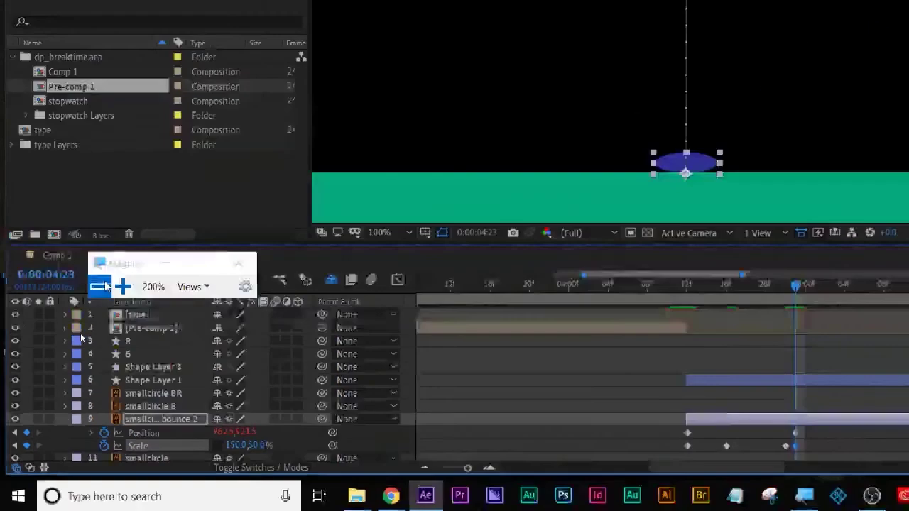
{"action": "left_click", "coordinate": [99, 286]}
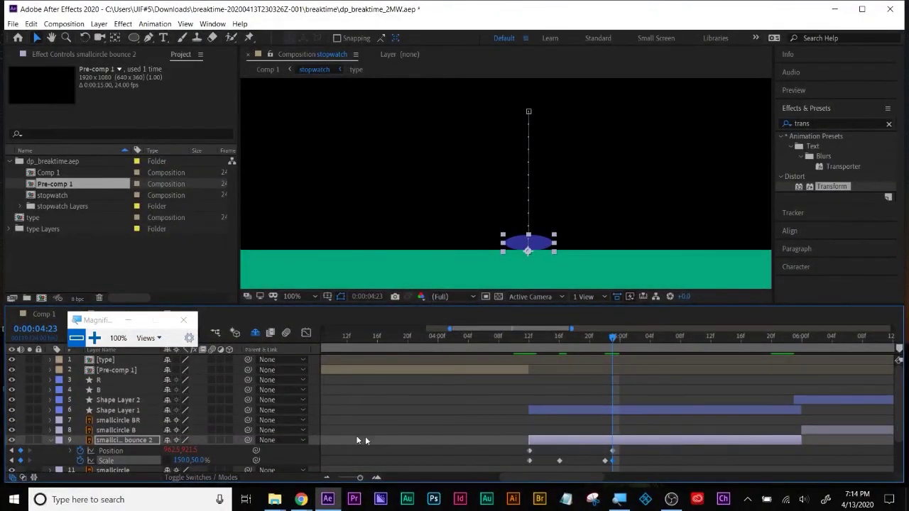
{"action": "left_click", "coordinate": [618, 338]}
{"action": "left_click", "coordinate": [625, 338]}
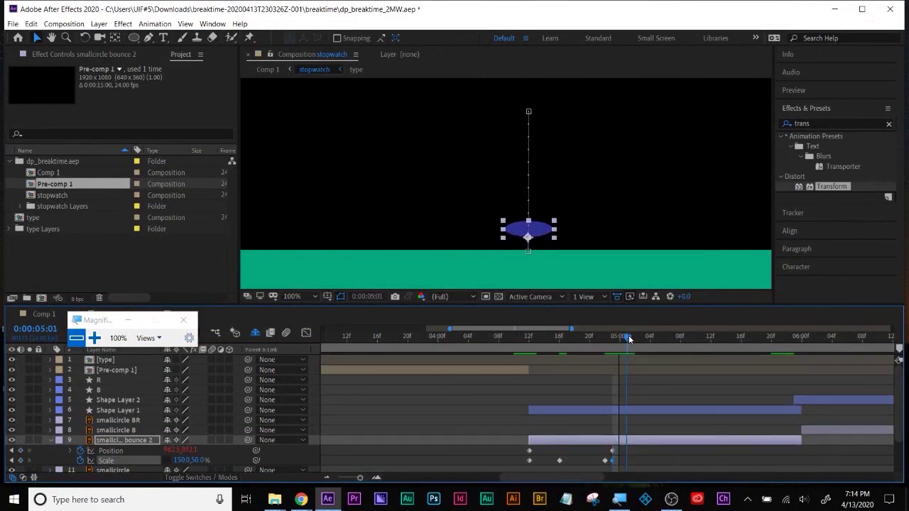
{"action": "left_click_drag", "start_coordinate": [635, 335], "coordinate": [685, 354]}
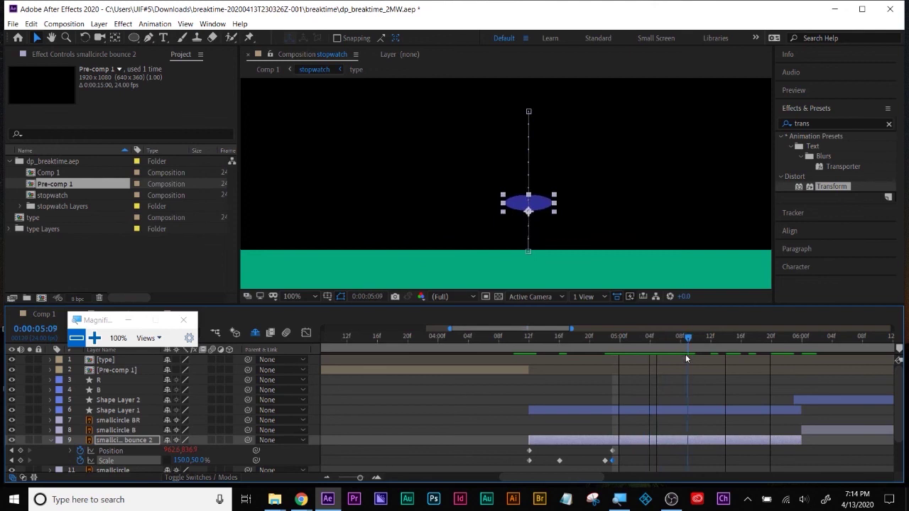
{"action": "left_click_drag", "start_coordinate": [689, 341], "coordinate": [658, 343]}
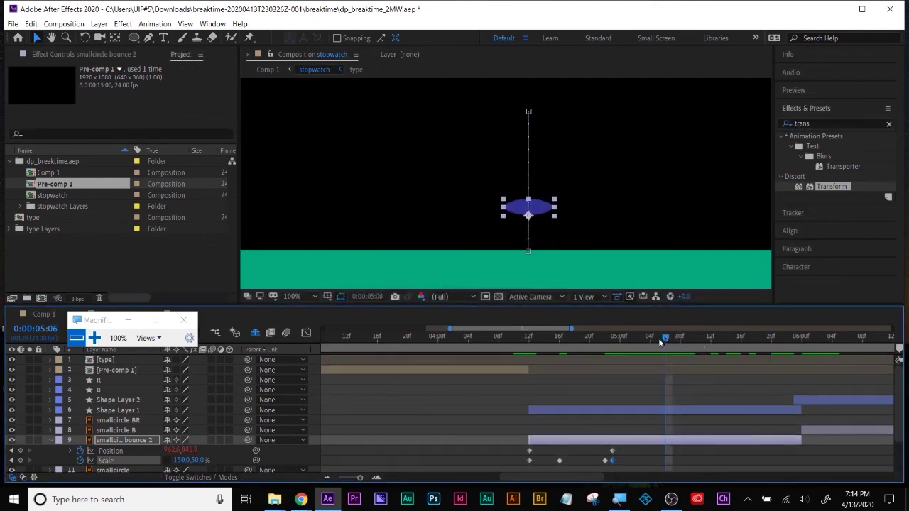
{"action": "left_click", "coordinate": [179, 460]}
{"action": "type", "text": "100"}
{"action": "key", "text": "Return"}
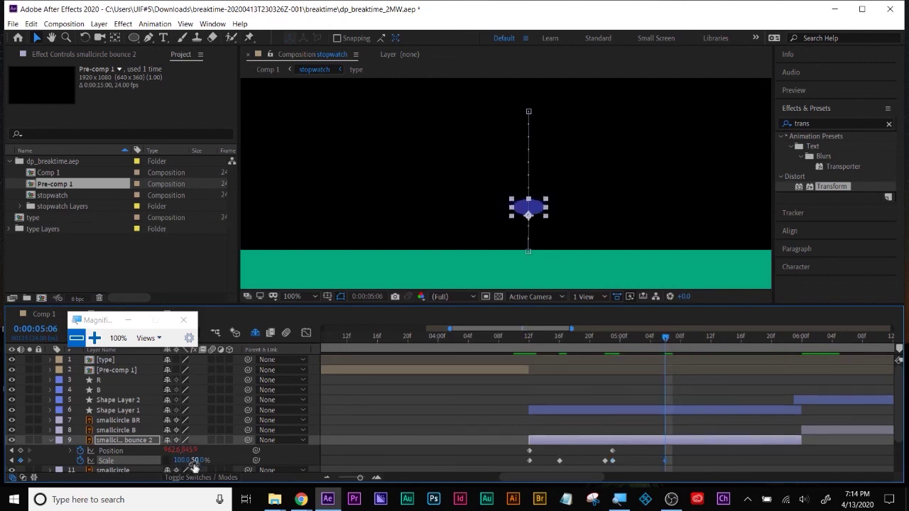
{"action": "left_click", "coordinate": [198, 460]}
{"action": "type", "text": "100"}
{"action": "key", "text": "Return"}
Step: Preview the circle's second fall and add a Scale keyframe with the current values at 0:00:05:15
{"action": "left_click_drag", "start_coordinate": [608, 341], "coordinate": [755, 367]}
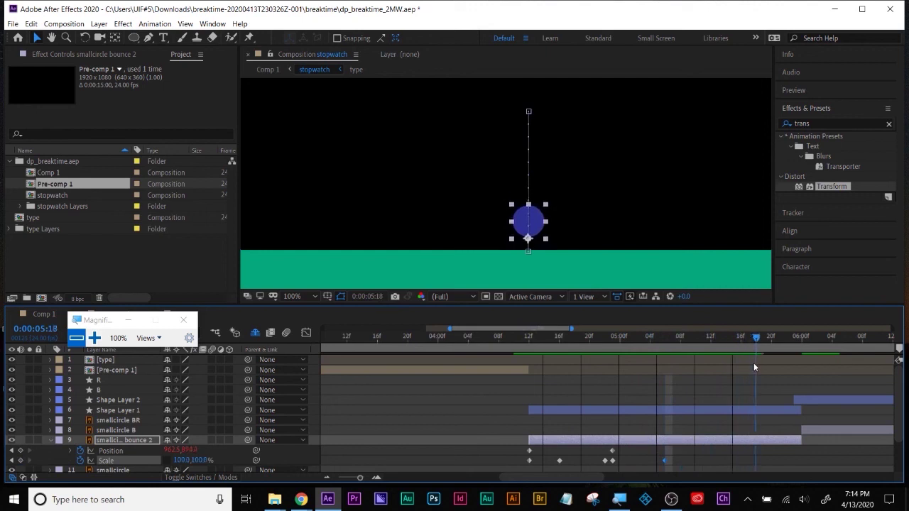
{"action": "left_click_drag", "start_coordinate": [760, 365], "coordinate": [762, 366]}
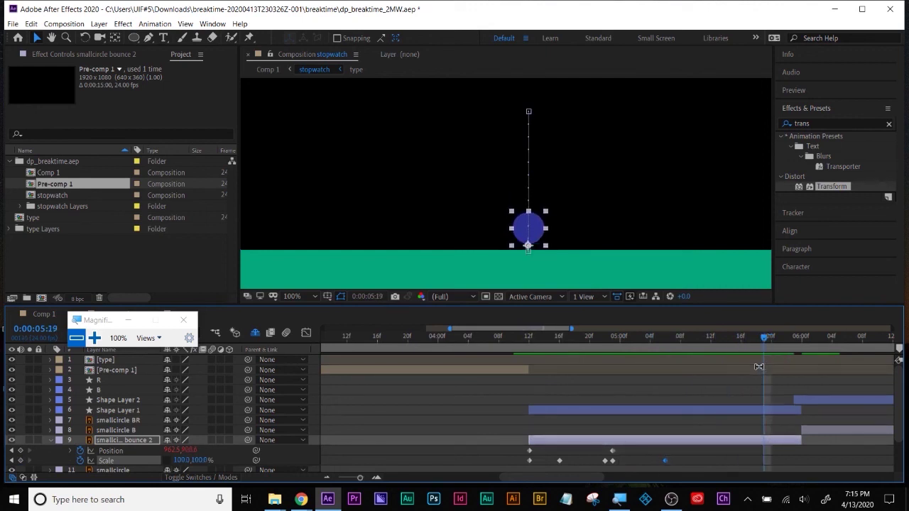
{"action": "left_click_drag", "start_coordinate": [673, 337], "coordinate": [732, 342]}
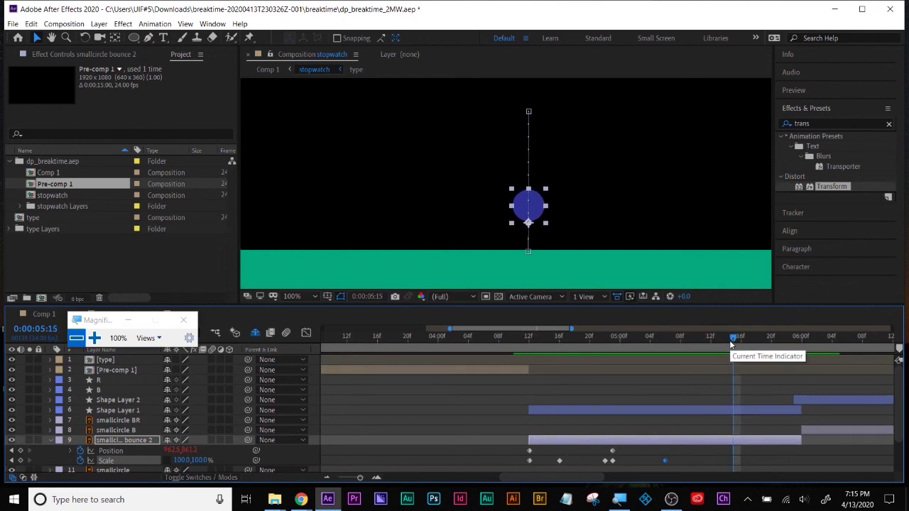
{"action": "left_click", "coordinate": [21, 461]}
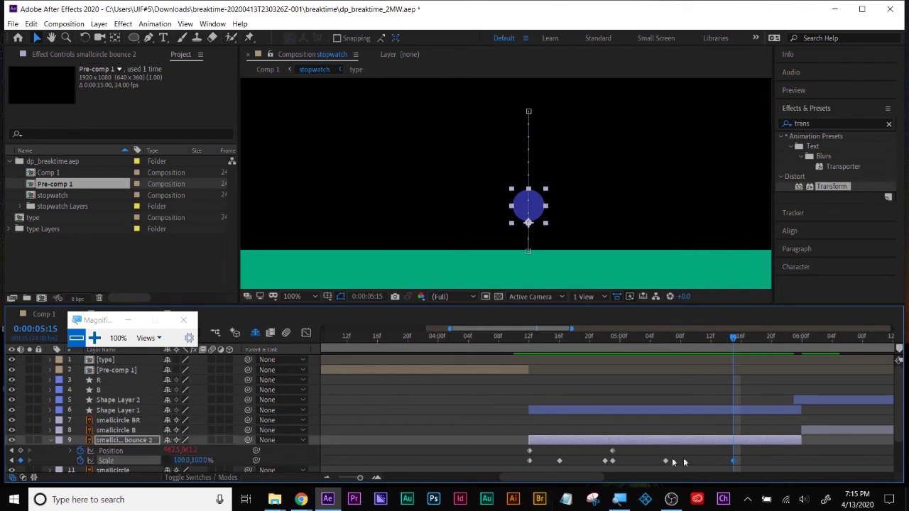
Step: Magnify the timeline to 200% and compare the circle's Scale keyframes at 0:00:05:06 and 0:00:05:15
{"action": "left_click", "coordinate": [93, 339]}
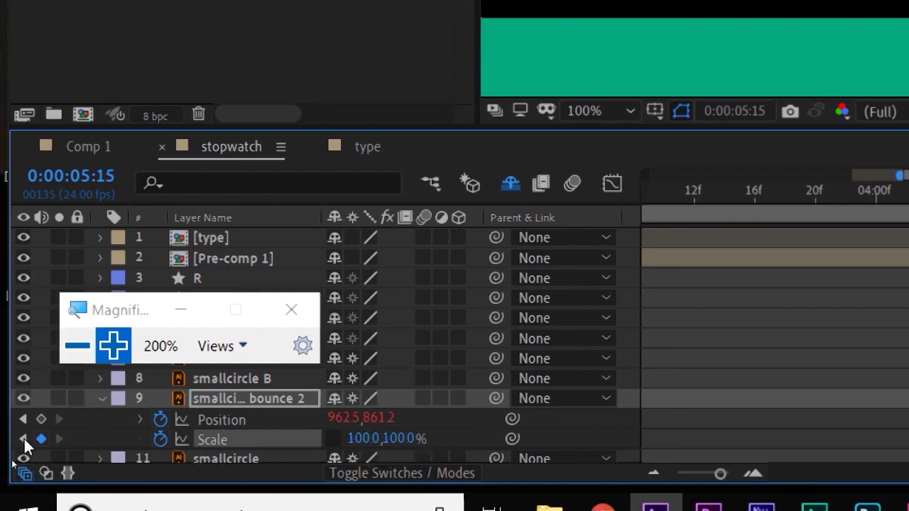
{"action": "left_click", "coordinate": [12, 440]}
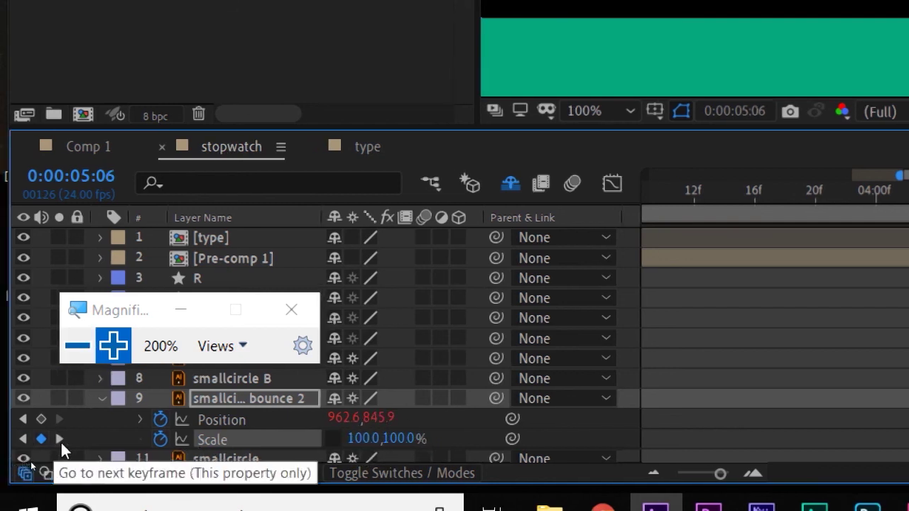
{"action": "left_click", "coordinate": [61, 440]}
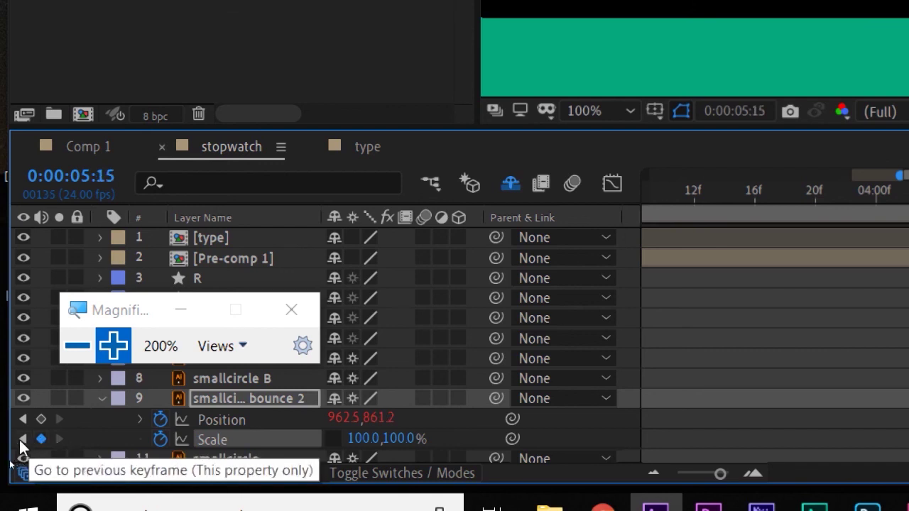
Step: Set the duplicate circle's Scale to 75% horizontally and 125% vertically at 0:00:05:19
{"action": "left_click", "coordinate": [75, 346]}
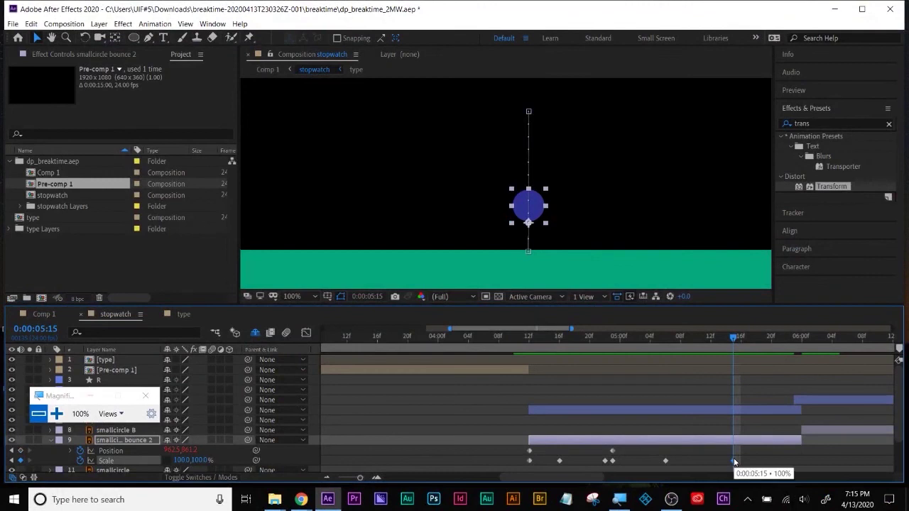
{"action": "left_click_drag", "start_coordinate": [734, 338], "coordinate": [765, 343]}
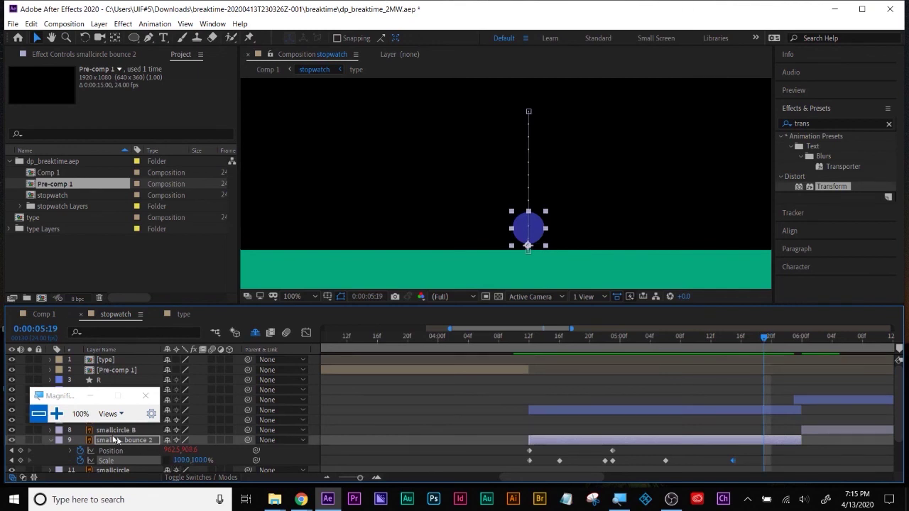
{"action": "left_click", "coordinate": [56, 414]}
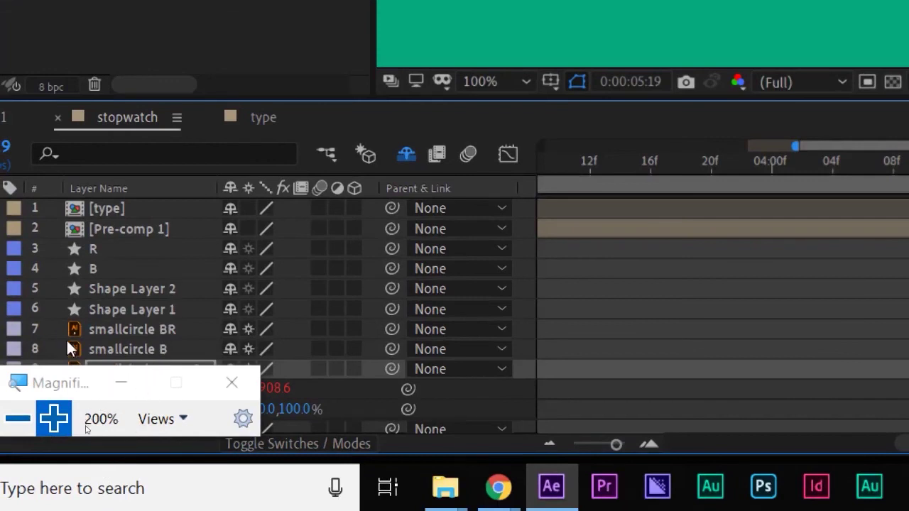
{"action": "left_click_drag", "start_coordinate": [77, 383], "coordinate": [152, 244]}
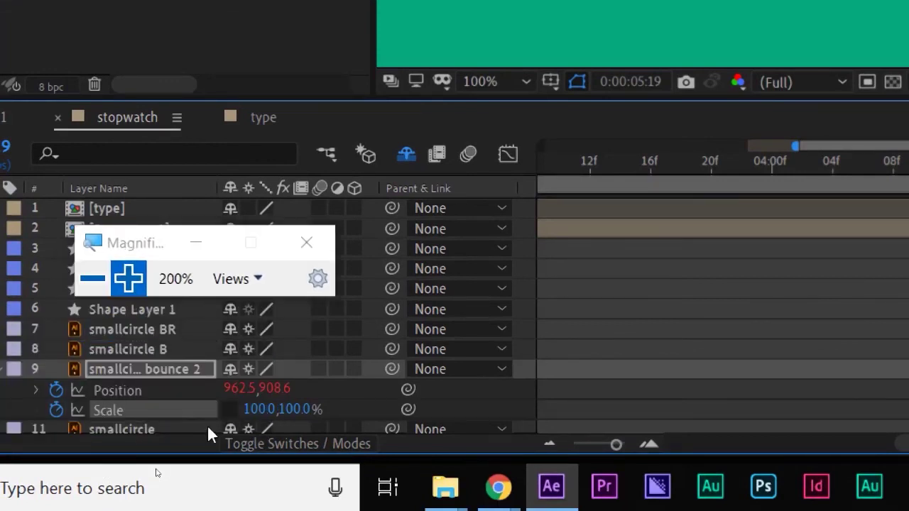
{"action": "left_click", "coordinate": [300, 410]}
{"action": "type", "text": "125"}
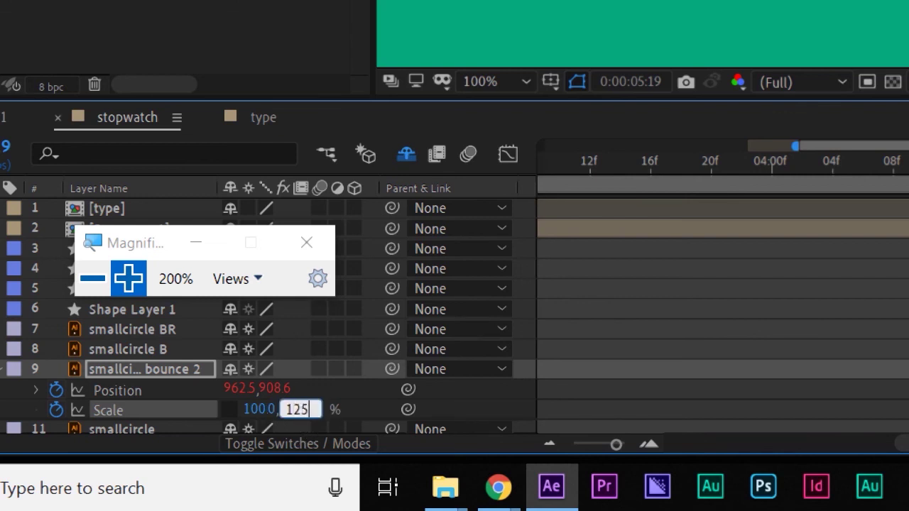
{"action": "key", "text": "Return"}
{"action": "left_click", "coordinate": [255, 408]}
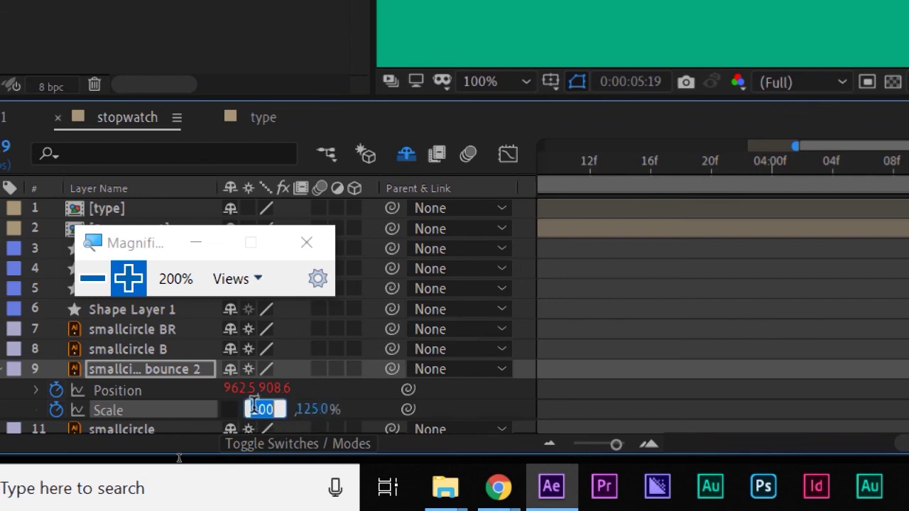
{"action": "type", "text": "75"}
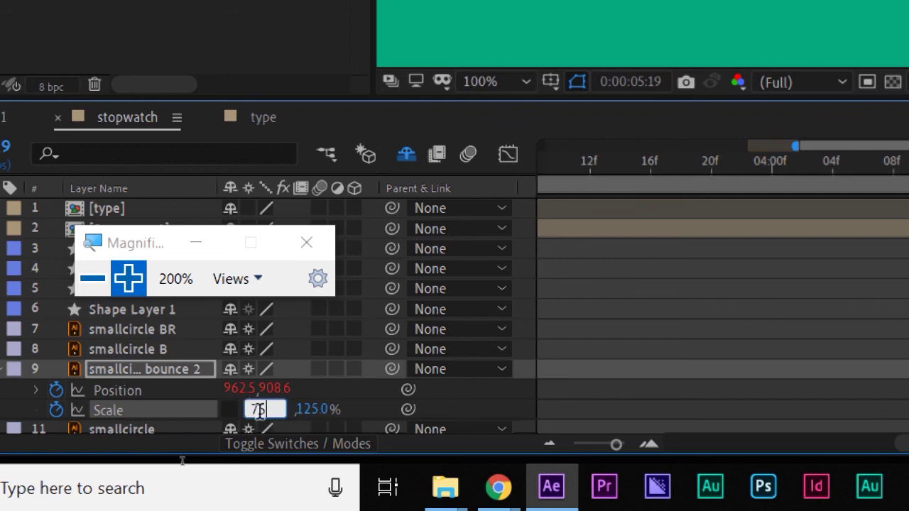
{"action": "key", "text": "Return"}
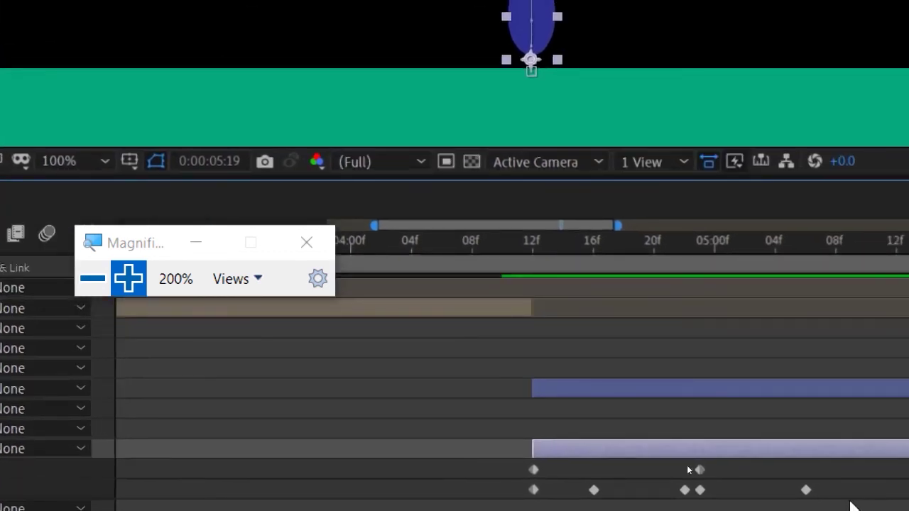
Step: Advance one frame to 0:00:05:20 and set the circle's Scale to 125% horizontally and 75% vertically
{"action": "left_click", "coordinate": [687, 468]}
{"action": "key", "text": "Page_Down"}
{"action": "key", "text": "super+minus"}
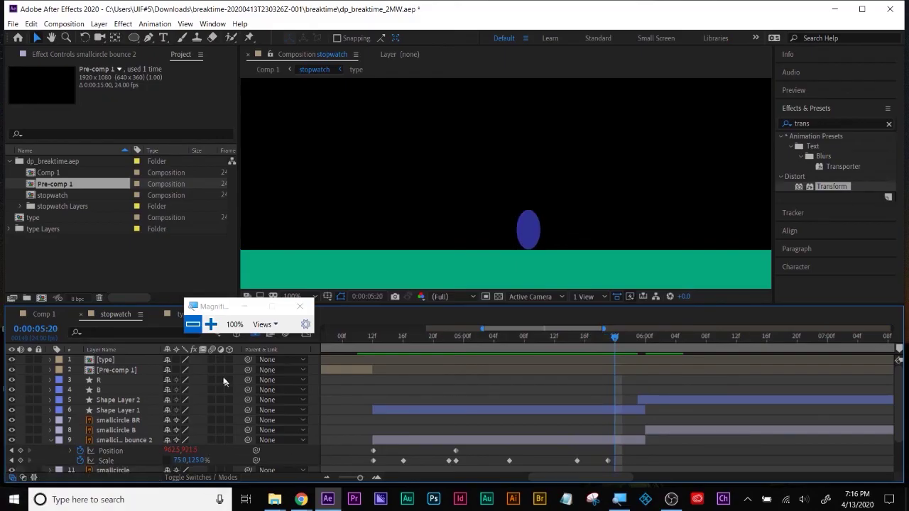
{"action": "left_click", "coordinate": [211, 324]}
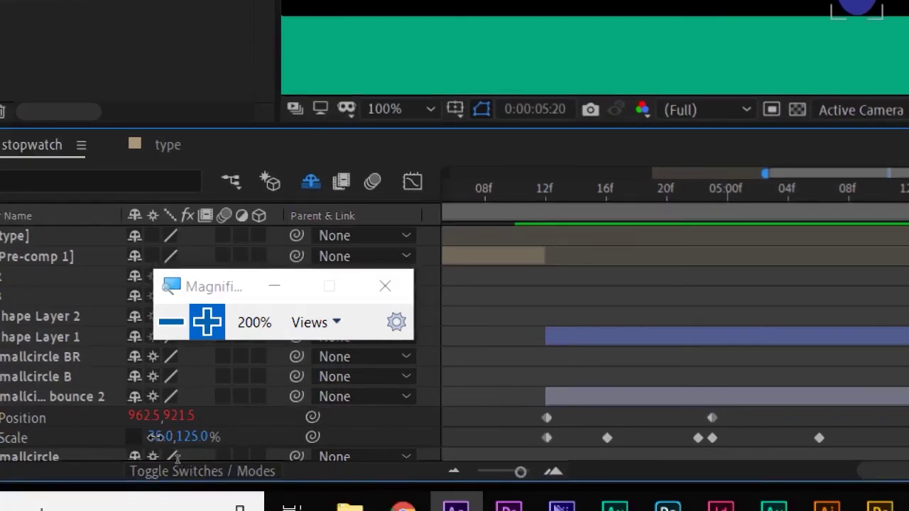
{"action": "left_click", "coordinate": [156, 436]}
{"action": "type", "text": "125"}
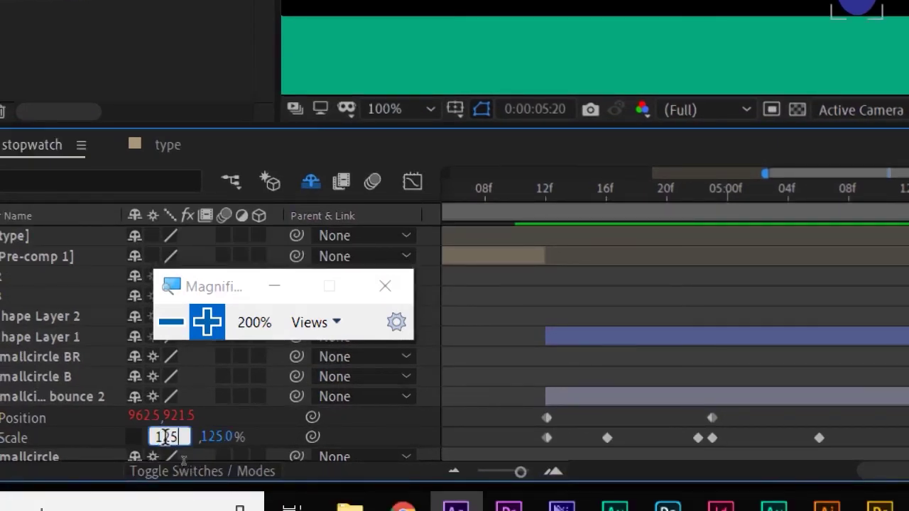
{"action": "key", "text": "Return"}
{"action": "left_click", "coordinate": [201, 436]}
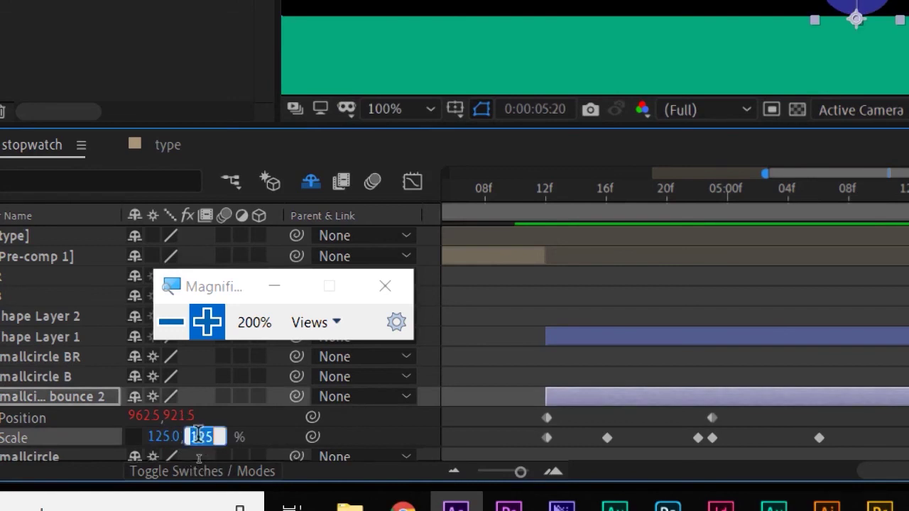
{"action": "type", "text": "75"}
{"action": "key", "text": "Return"}
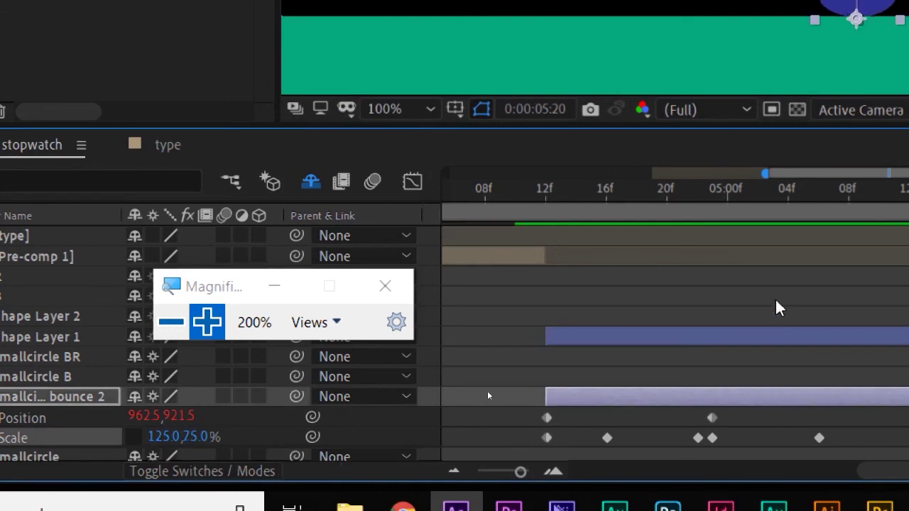
Step: Return the magnification to 100% and set the circle's Scale to 100% in both dimensions at 0:00:05:22
{"action": "left_click", "coordinate": [171, 322]}
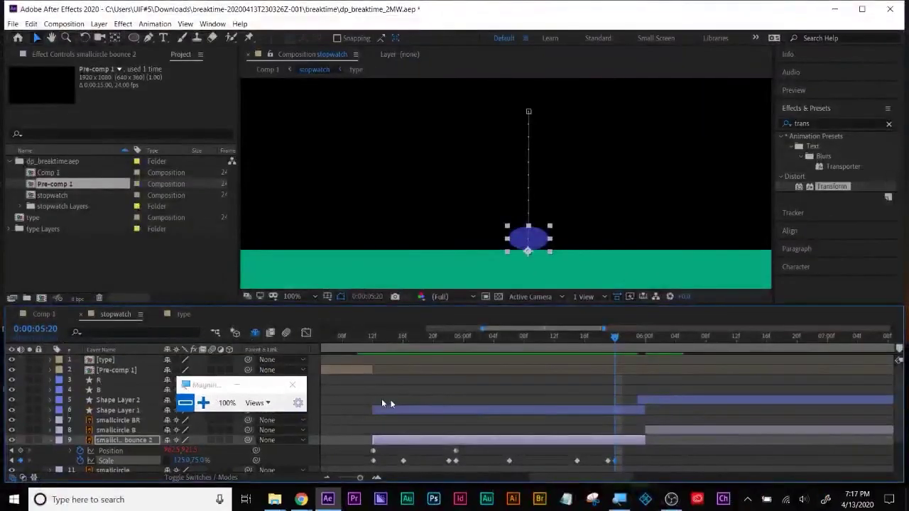
{"action": "left_click_drag", "start_coordinate": [617, 338], "coordinate": [631, 338]}
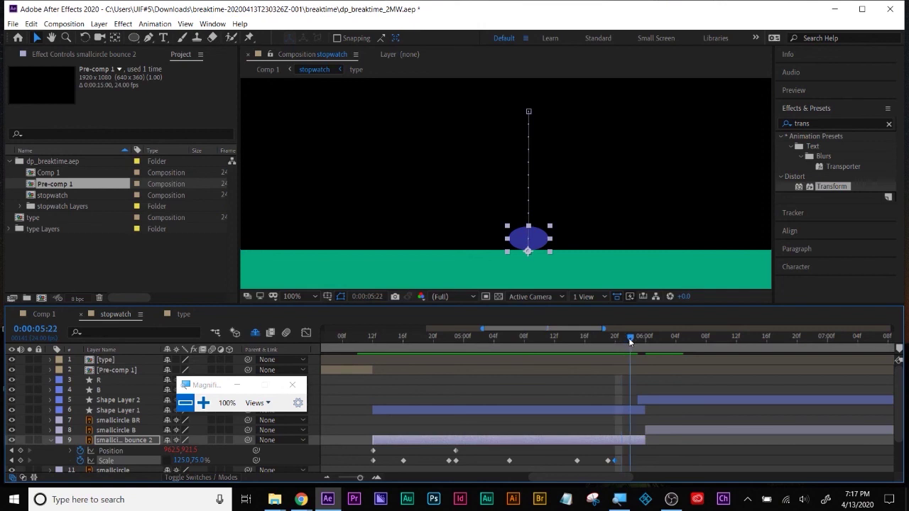
{"action": "left_click", "coordinate": [181, 459]}
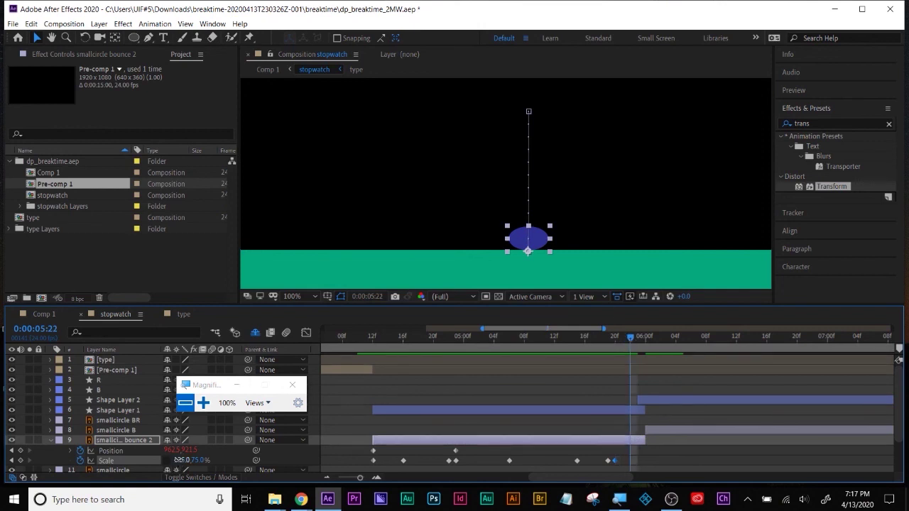
{"action": "type", "text": "100"}
{"action": "key", "text": "Return"}
{"action": "left_click", "coordinate": [198, 460]}
{"action": "type", "text": "100"}
{"action": "key", "text": "Return"}
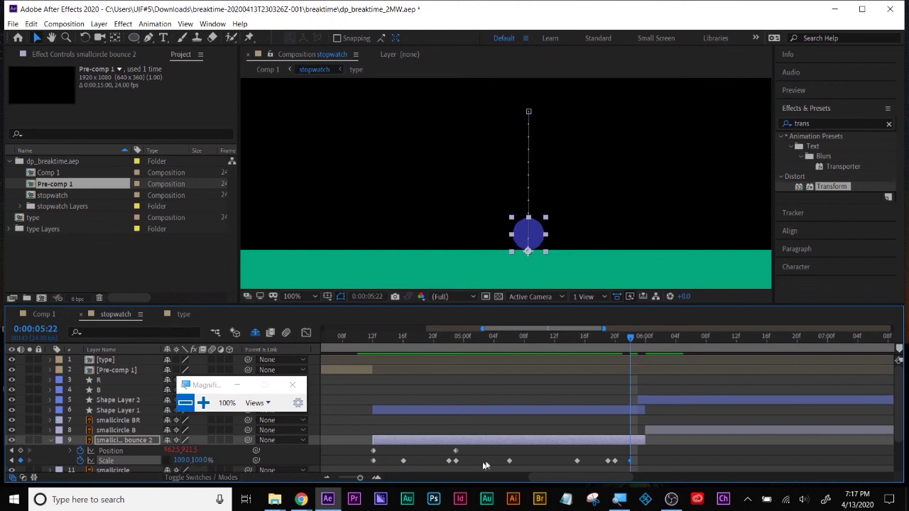
Step: Apply Easy Ease to all Position and Scale keyframes of the smallcircle bounce 2 layer and close the magnifier
{"action": "left_click_drag", "start_coordinate": [593, 336], "coordinate": [630, 340]}
{"action": "left_click_drag", "start_coordinate": [658, 446], "coordinate": [361, 466]}
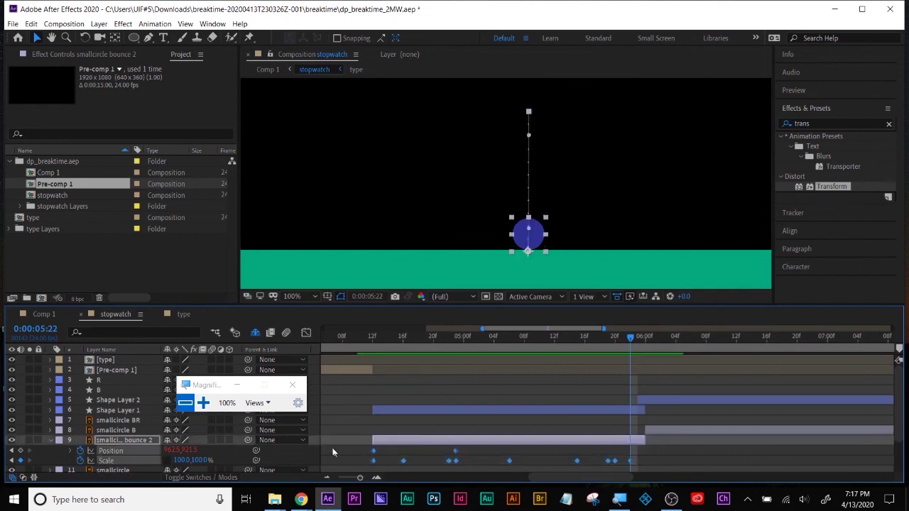
{"action": "left_click", "coordinate": [256, 448]}
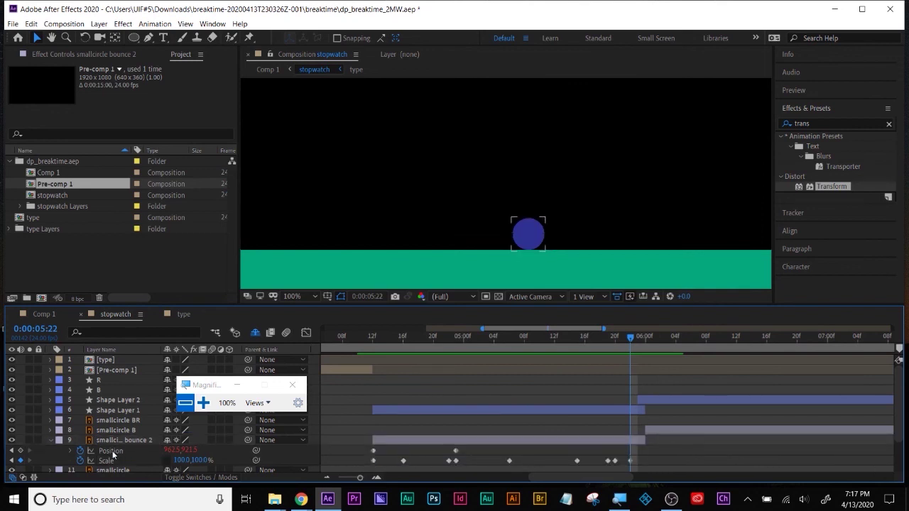
{"action": "left_click", "coordinate": [203, 402]}
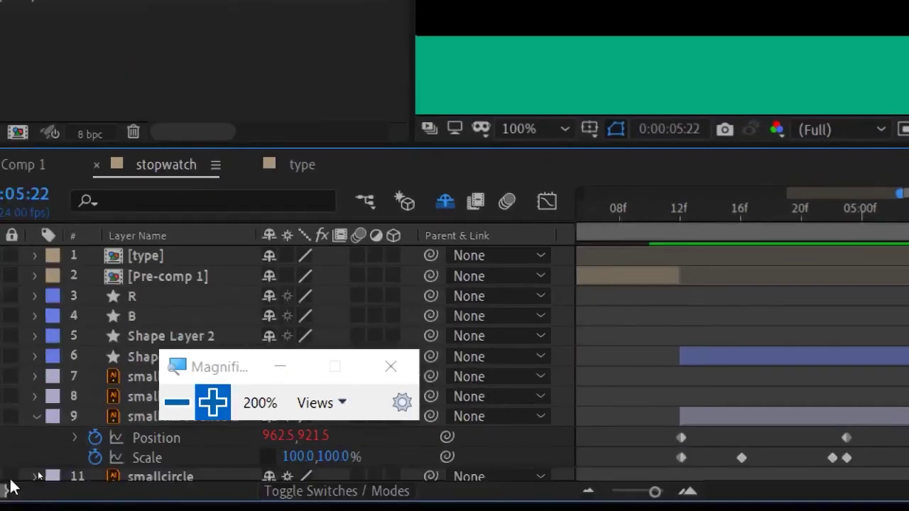
{"action": "left_click", "coordinate": [159, 438]}
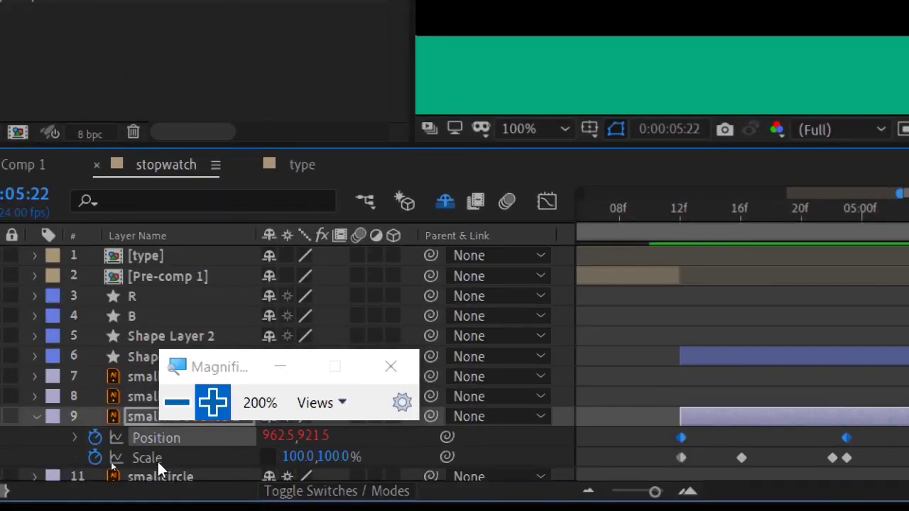
{"action": "left_click", "coordinate": [157, 459], "text": "shift"}
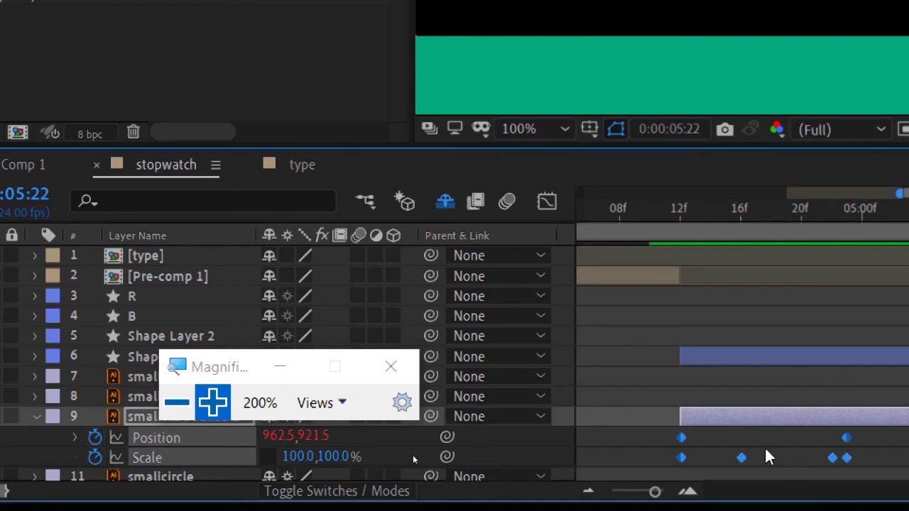
{"action": "right_click", "coordinate": [680, 439]}
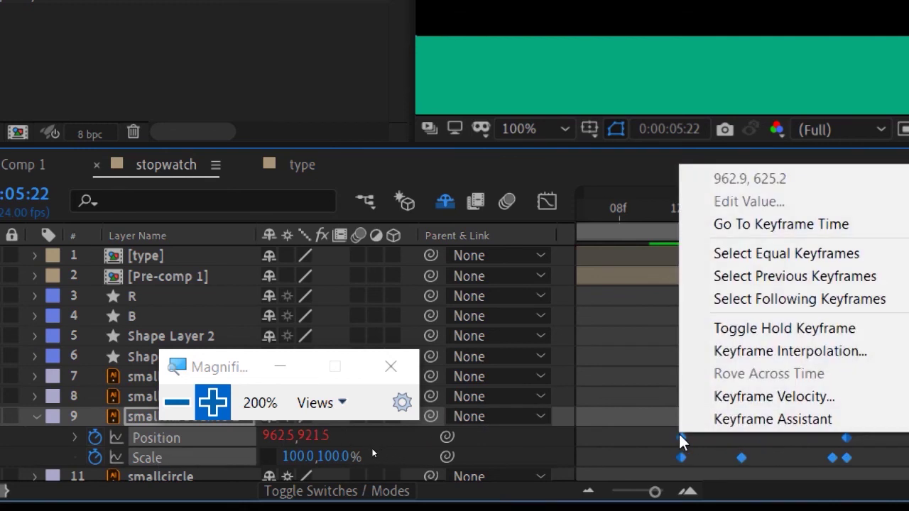
{"action": "left_click", "coordinate": [755, 421]}
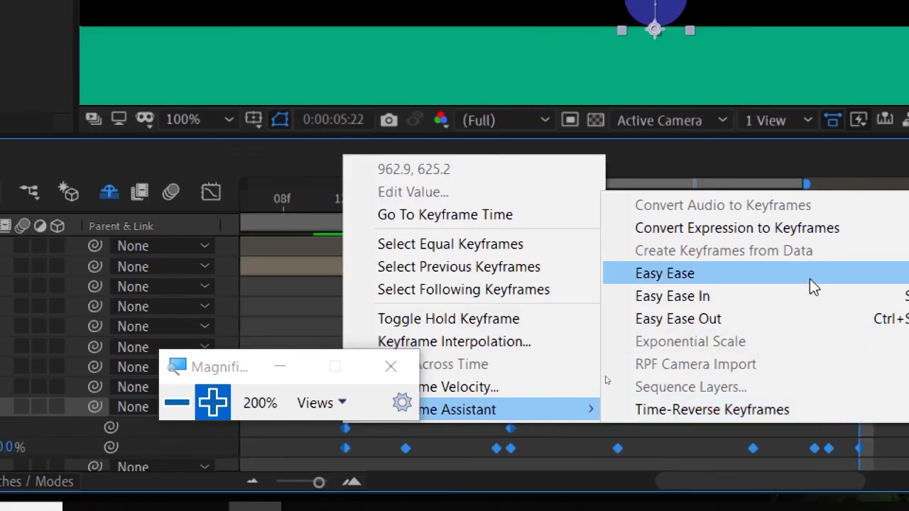
{"action": "left_click", "coordinate": [454, 342]}
{"action": "left_click_drag", "start_coordinate": [235, 367], "coordinate": [152, 269]}
{"action": "left_click", "coordinate": [674, 141]}
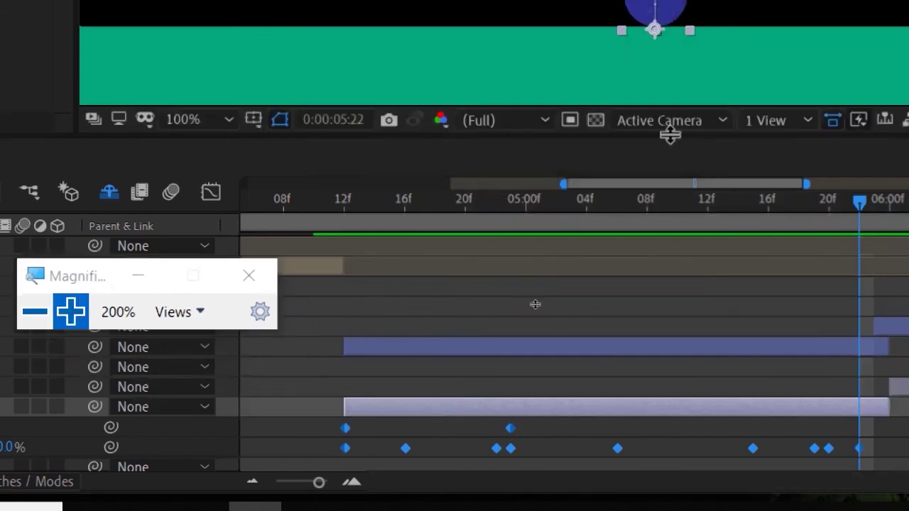
{"action": "right_click", "coordinate": [496, 448]}
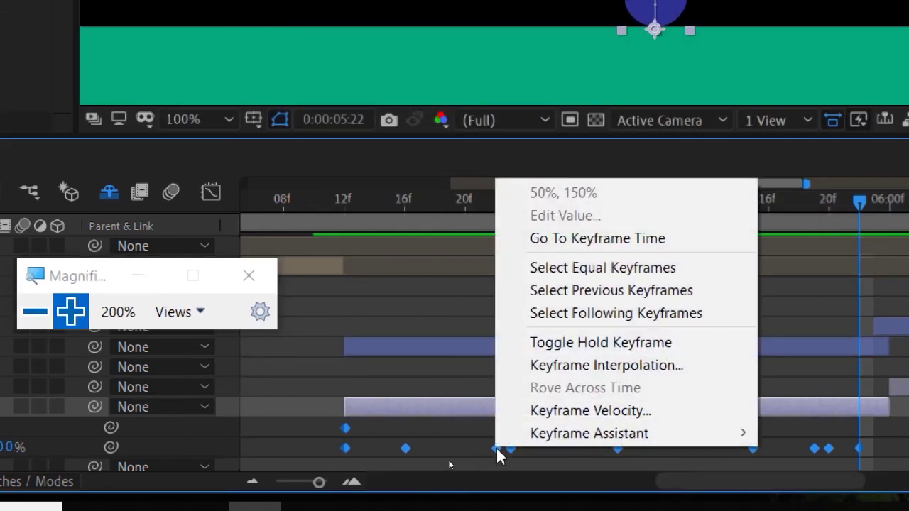
{"action": "mouse_move", "coordinate": [633, 436]}
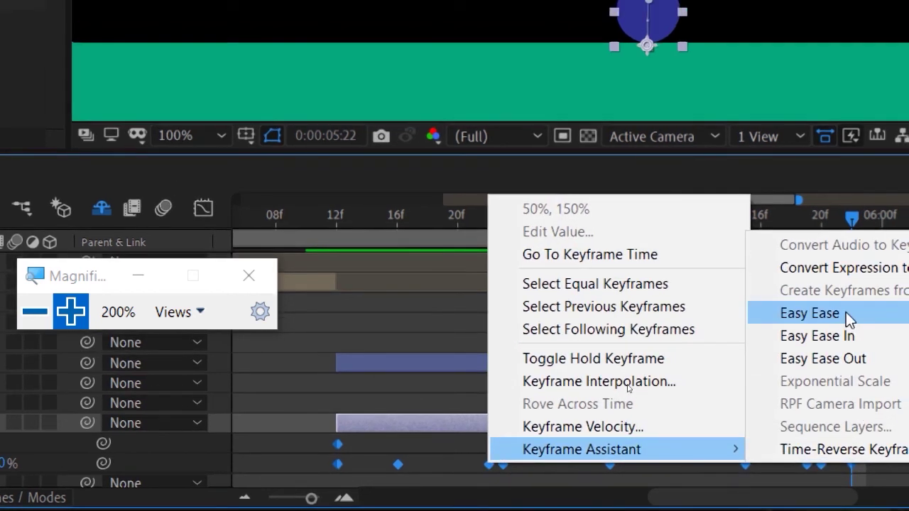
{"action": "left_click", "coordinate": [853, 297]}
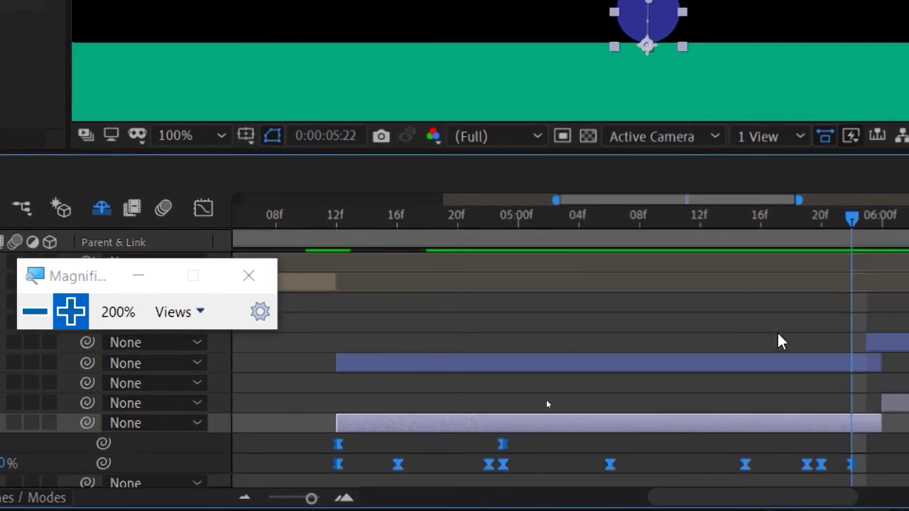
{"action": "left_click", "coordinate": [248, 275]}
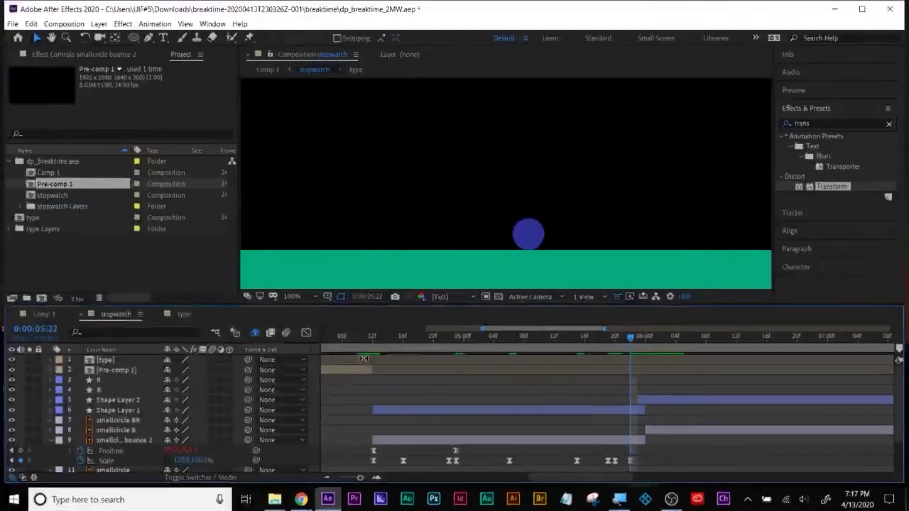
Step: Show the circle's Position speed graph, shorten the incoming ease handle of the 0:00:04:23 keyframe, and preview the first fall
{"action": "left_click", "coordinate": [457, 451]}
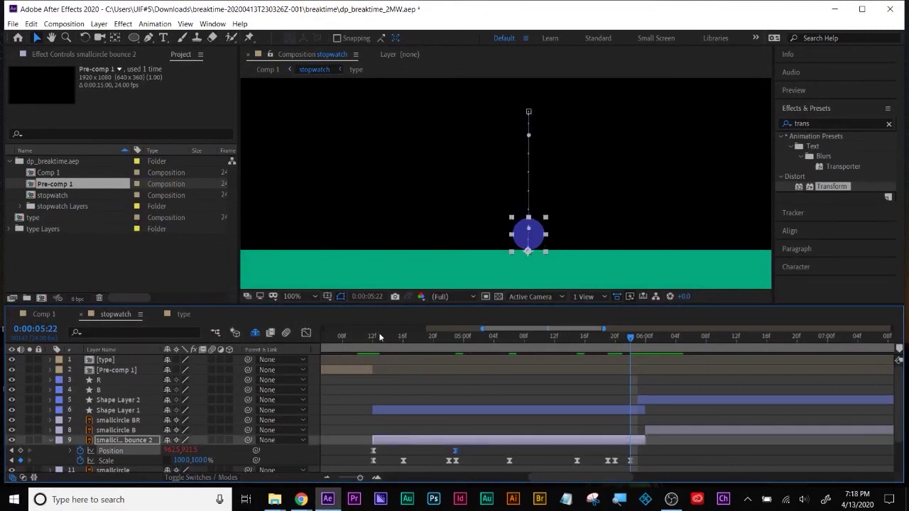
{"action": "left_click_drag", "start_coordinate": [380, 337], "coordinate": [446, 347]}
{"action": "left_click", "coordinate": [307, 334]}
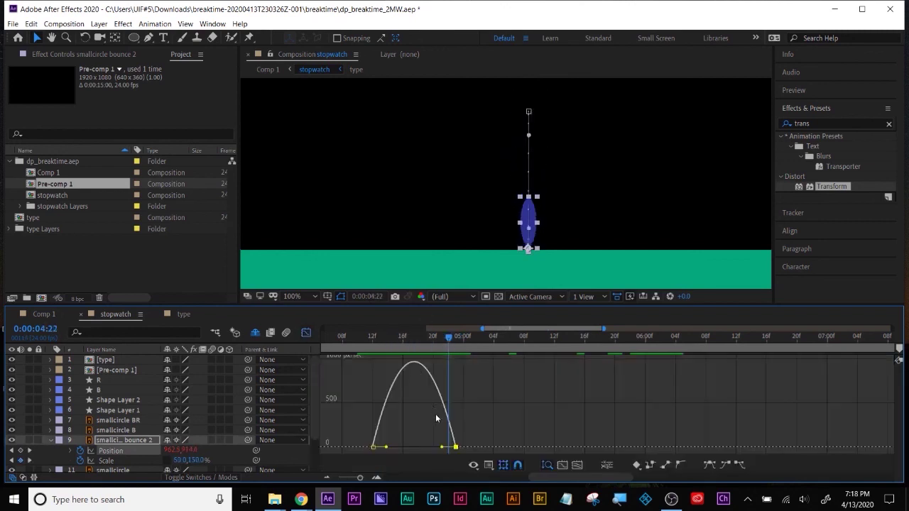
{"action": "left_click", "coordinate": [576, 464]}
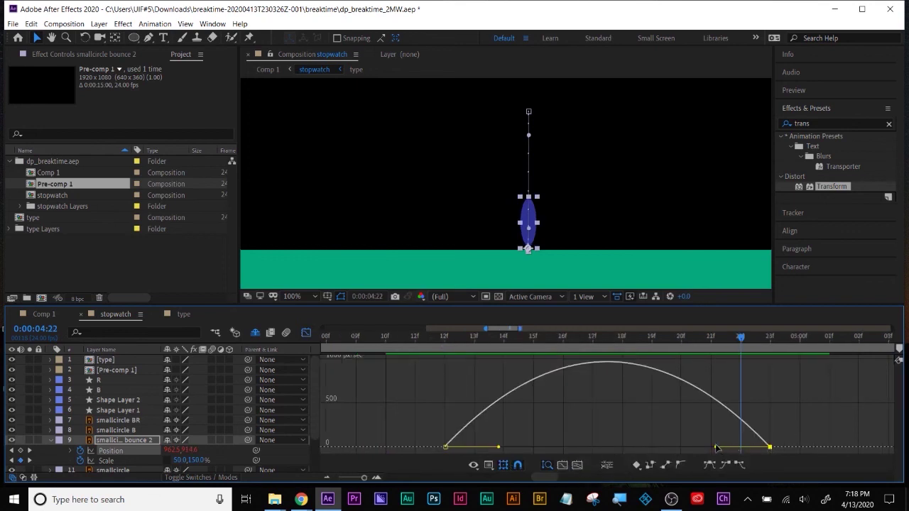
{"action": "left_click_drag", "start_coordinate": [718, 448], "coordinate": [750, 447]}
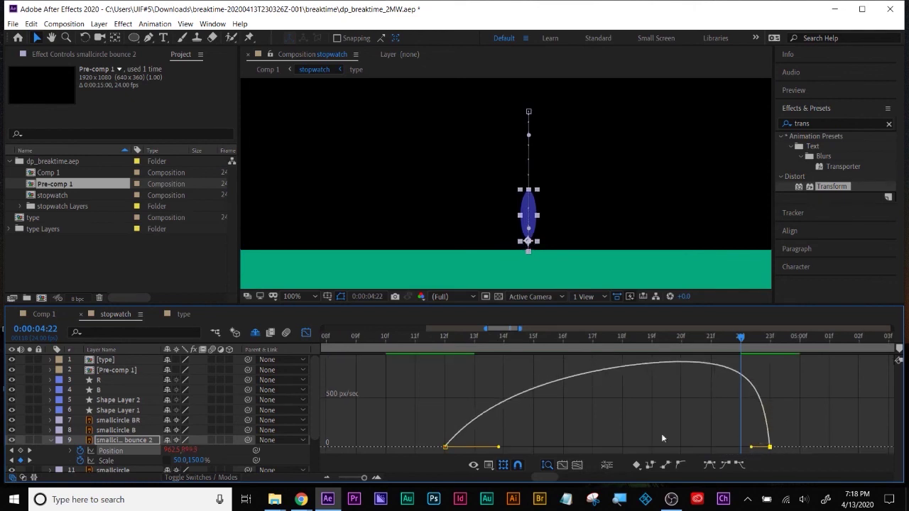
{"action": "mouse_move", "coordinate": [498, 448]}
{"action": "left_mouse_down"}
{"action": "mouse_move", "coordinate": [507, 448]}
{"action": "mouse_move", "coordinate": [472, 446]}
{"action": "mouse_move", "coordinate": [496, 448]}
{"action": "left_mouse_up"}
{"action": "left_click", "coordinate": [463, 341]}
{"action": "key", "text": "space"}
Step: Shorten the incoming ease handle at 0:00:04:23 to almost nothing for an abrupt impact and replay the fall
{"action": "left_click_drag", "start_coordinate": [751, 447], "coordinate": [768, 448]}
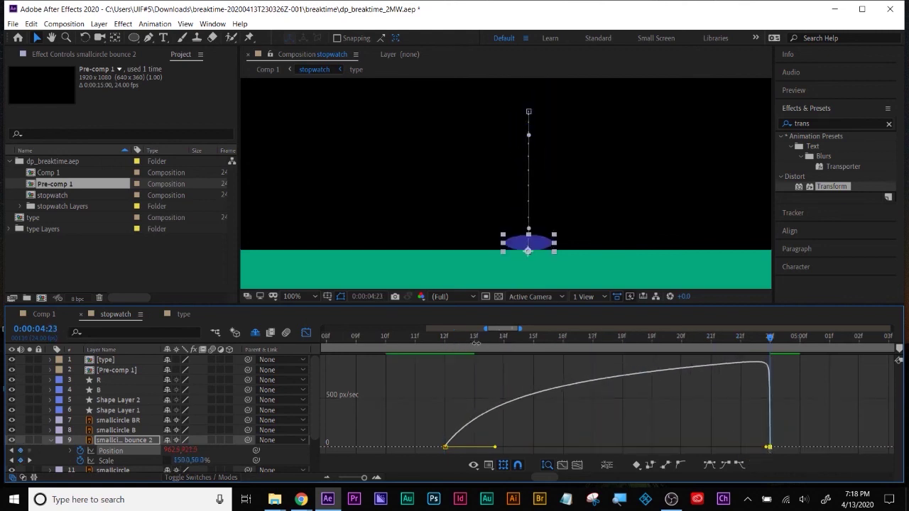
{"action": "left_click", "coordinate": [464, 336]}
{"action": "key", "text": "space"}
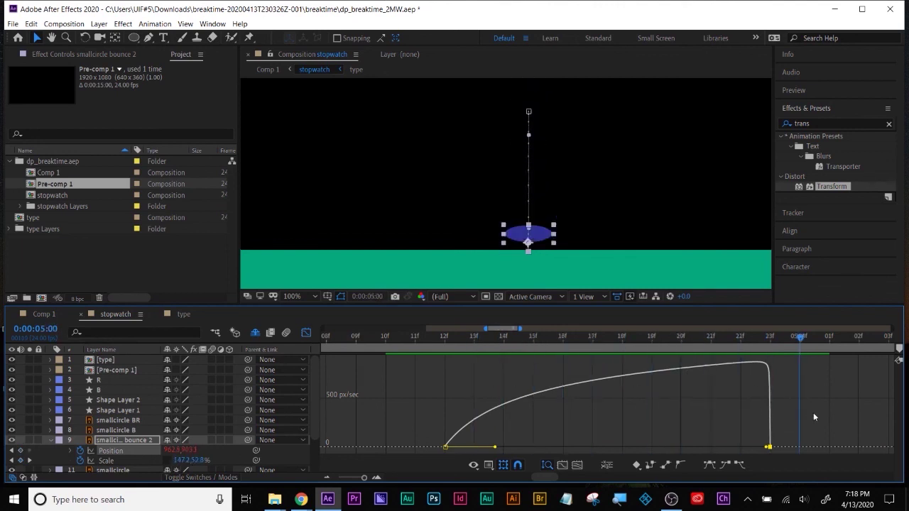
Step: Fit the whole composition in the viewer and return the timeline from the graph editor to the layer bars
{"action": "left_click", "coordinate": [296, 296]}
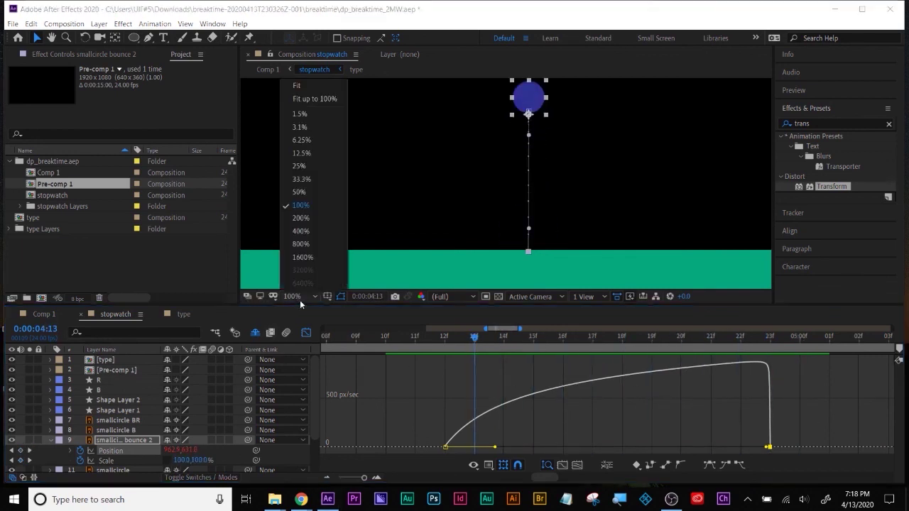
{"action": "left_click", "coordinate": [329, 85]}
{"action": "left_click", "coordinate": [479, 374]}
{"action": "left_click", "coordinate": [306, 333]}
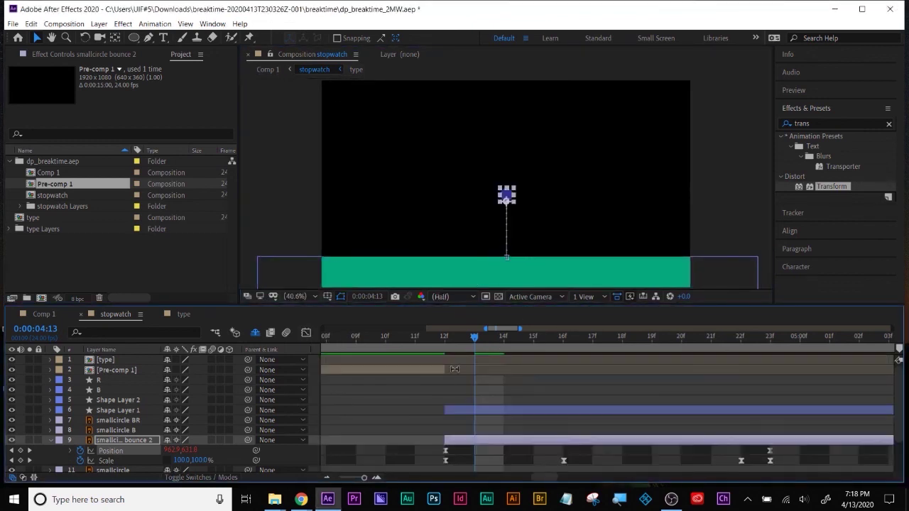
Step: Show the full timeline and preview the circle's bounce, replaying it from 0:00:04:10
{"action": "left_click", "coordinate": [584, 463]}
{"action": "key", "text": "space"}
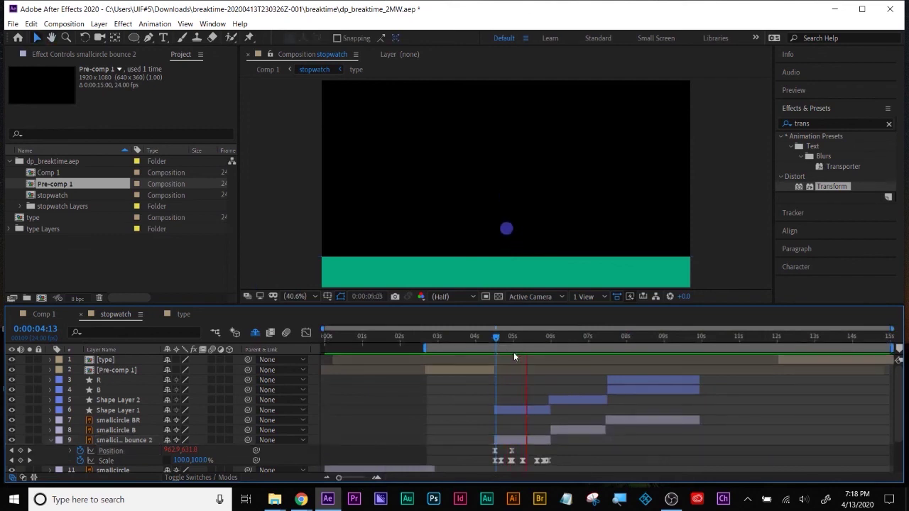
{"action": "key", "text": "space"}
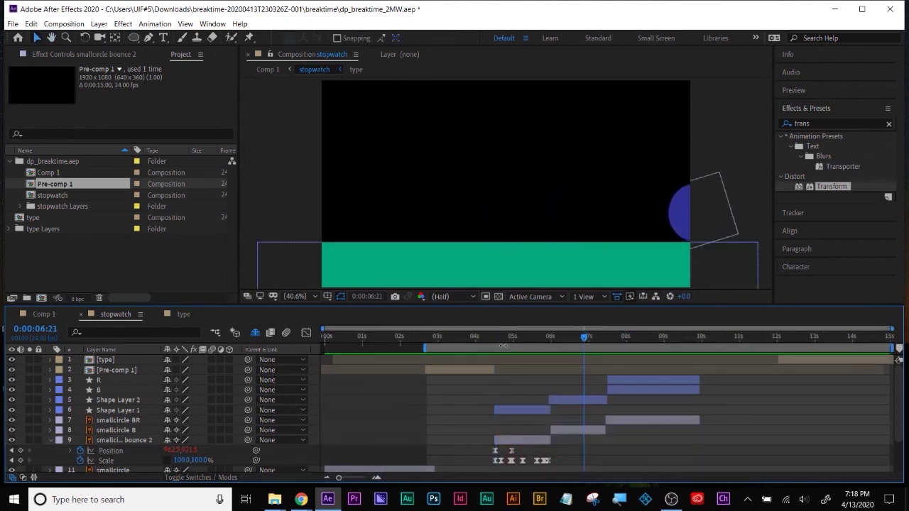
{"action": "left_click_drag", "start_coordinate": [496, 336], "coordinate": [491, 335]}
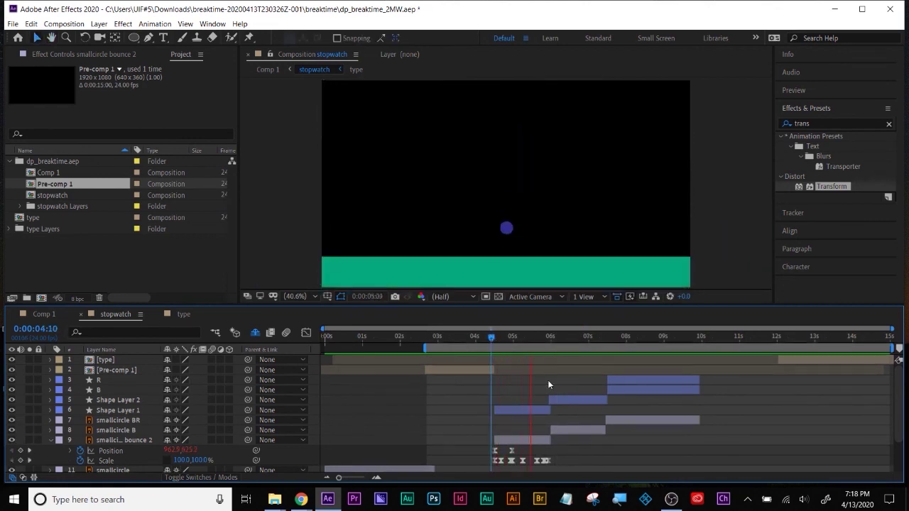
{"action": "key", "text": "space"}
Step: Scrub from the bounce through the rolling and gap-jump sections to examine where the circle needs more squash and stretch
{"action": "mouse_move", "coordinate": [522, 338]}
{"action": "left_mouse_down"}
{"action": "mouse_move", "coordinate": [553, 339]}
{"action": "mouse_move", "coordinate": [540, 339]}
{"action": "left_mouse_up"}
{"action": "left_click", "coordinate": [506, 265]}
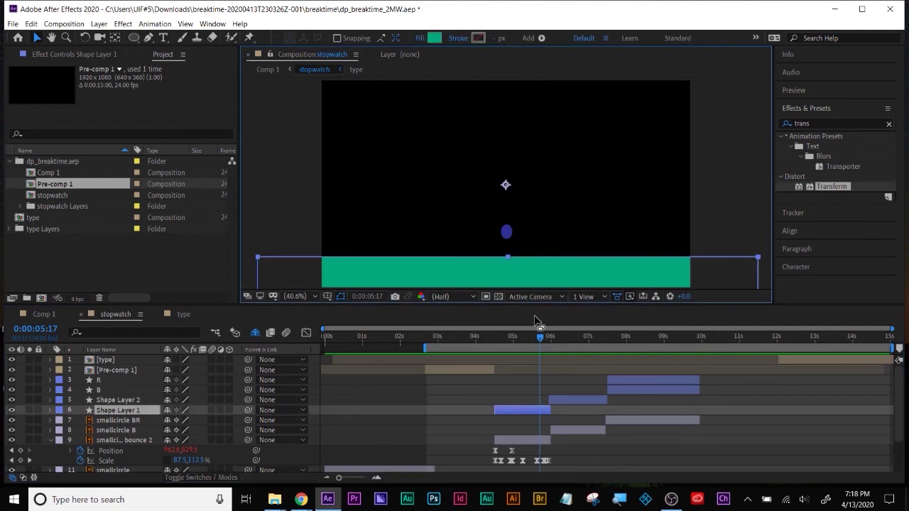
{"action": "left_click_drag", "start_coordinate": [542, 341], "coordinate": [571, 342]}
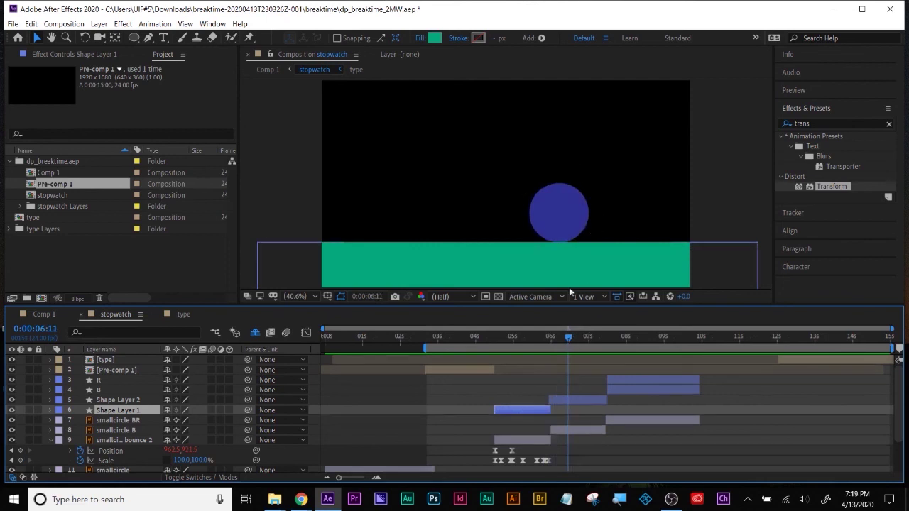
{"action": "left_click_drag", "start_coordinate": [569, 338], "coordinate": [609, 342]}
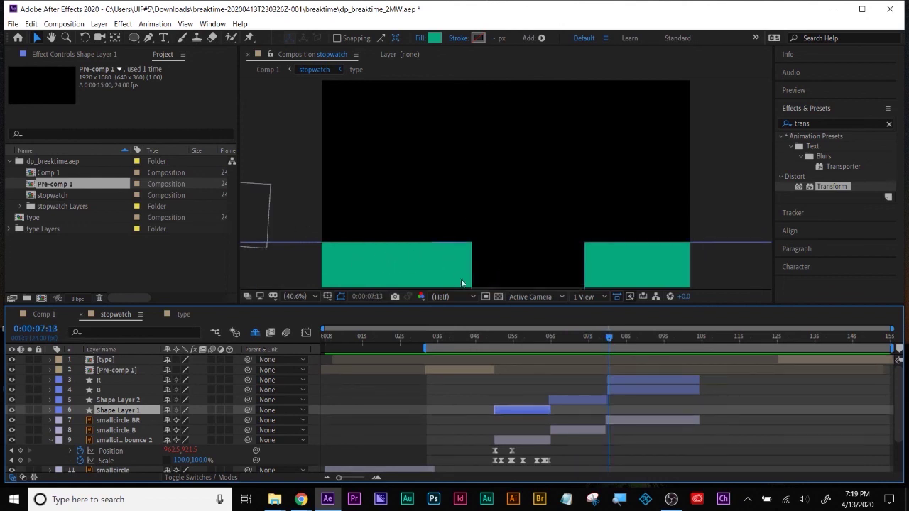
{"action": "left_click_drag", "start_coordinate": [607, 338], "coordinate": [661, 341]}
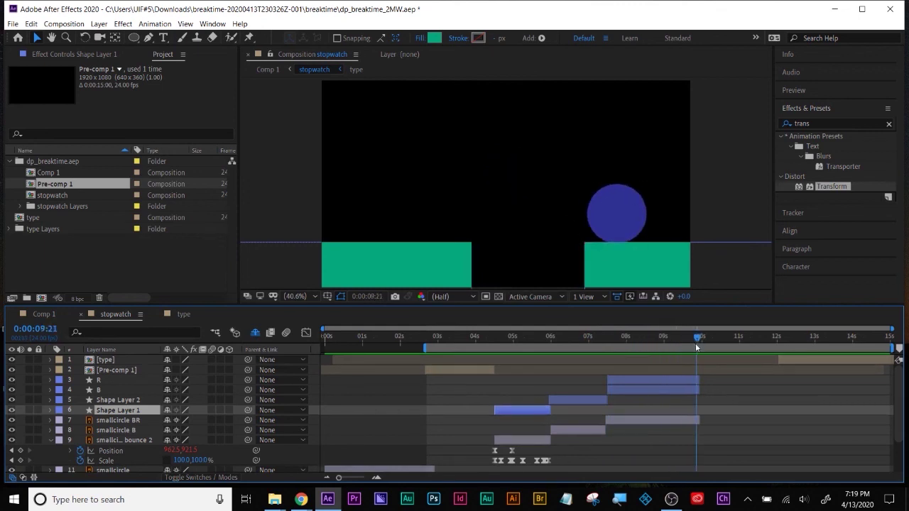
{"action": "left_click", "coordinate": [632, 343]}
{"action": "mouse_move", "coordinate": [632, 343]}
{"action": "left_mouse_down"}
{"action": "mouse_move", "coordinate": [612, 343]}
{"action": "mouse_move", "coordinate": [639, 344]}
{"action": "left_mouse_up"}
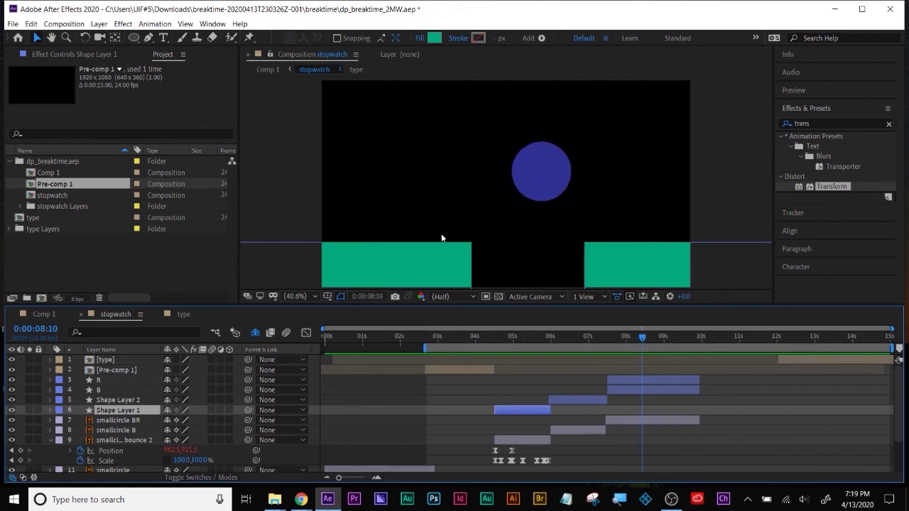
{"action": "mouse_move", "coordinate": [644, 339]}
{"action": "left_mouse_down"}
{"action": "mouse_move", "coordinate": [625, 336]}
{"action": "mouse_move", "coordinate": [632, 339]}
{"action": "left_mouse_up"}
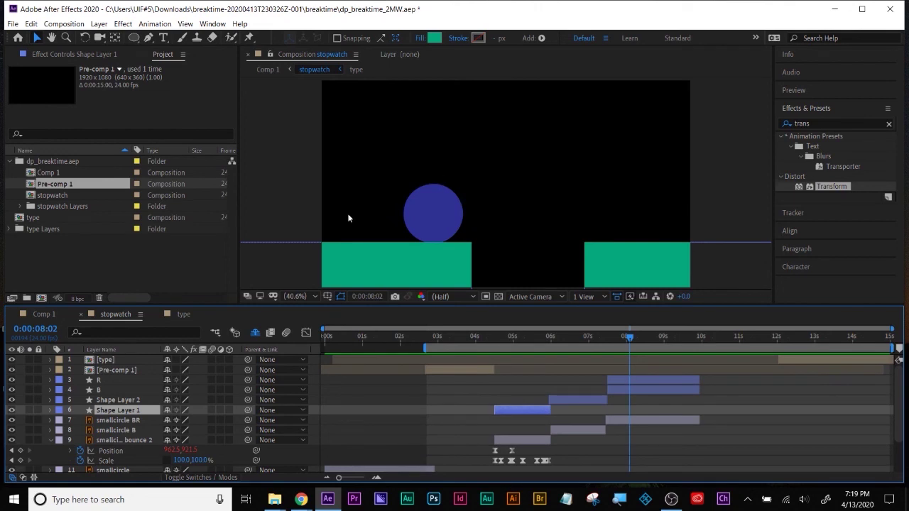
Step: Start keyframing the Scale of the smallcircle BR layer at 0:00:08:01, just before the circle jumps the gap
{"action": "key", "text": "F2"}
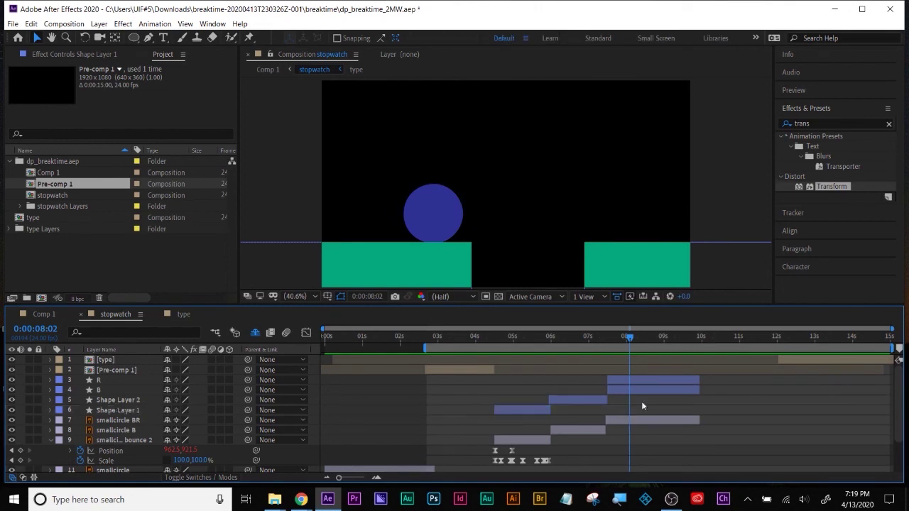
{"action": "left_click_drag", "start_coordinate": [632, 340], "coordinate": [630, 339]}
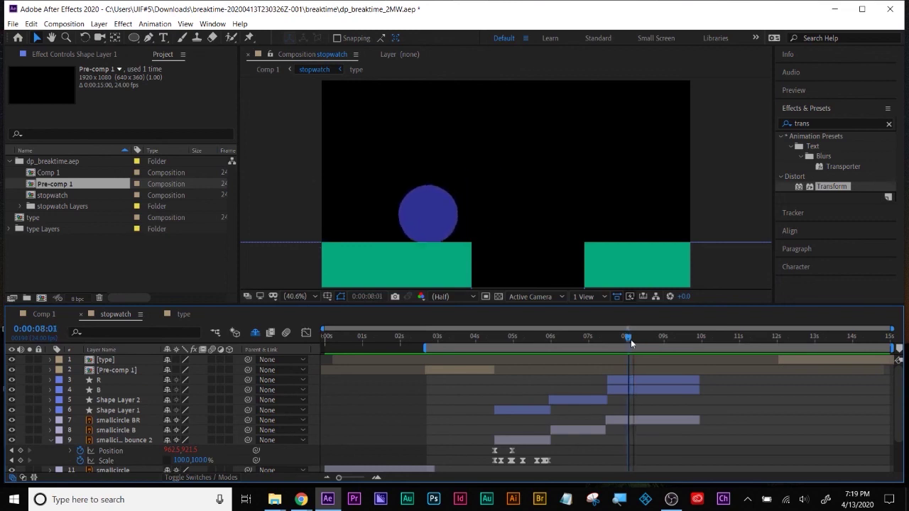
{"action": "left_click", "coordinate": [639, 420]}
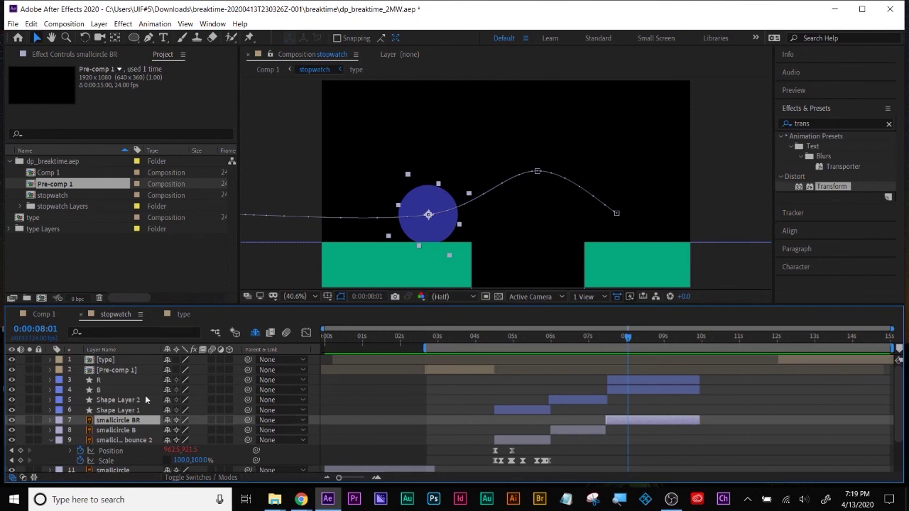
{"action": "key", "text": "s"}
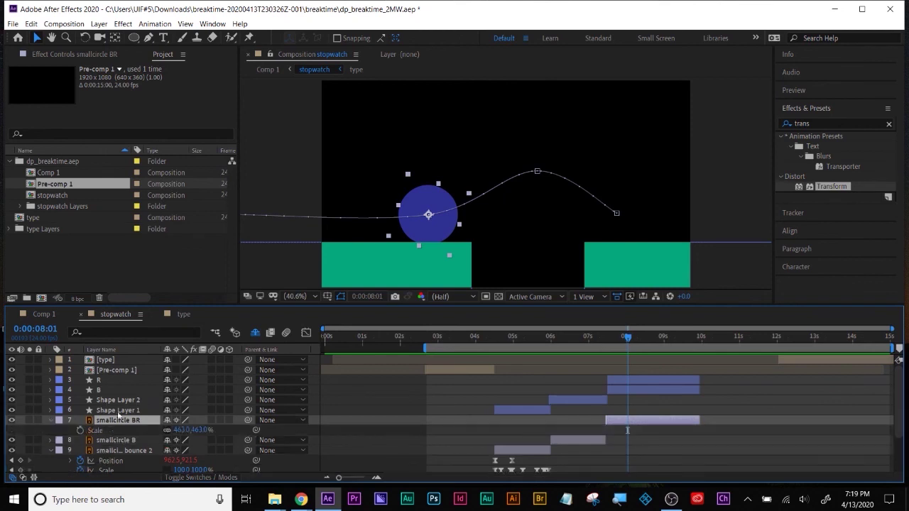
{"action": "scroll", "coordinate": [114, 424], "scroll_direction": "down", "scroll_amount": 1}
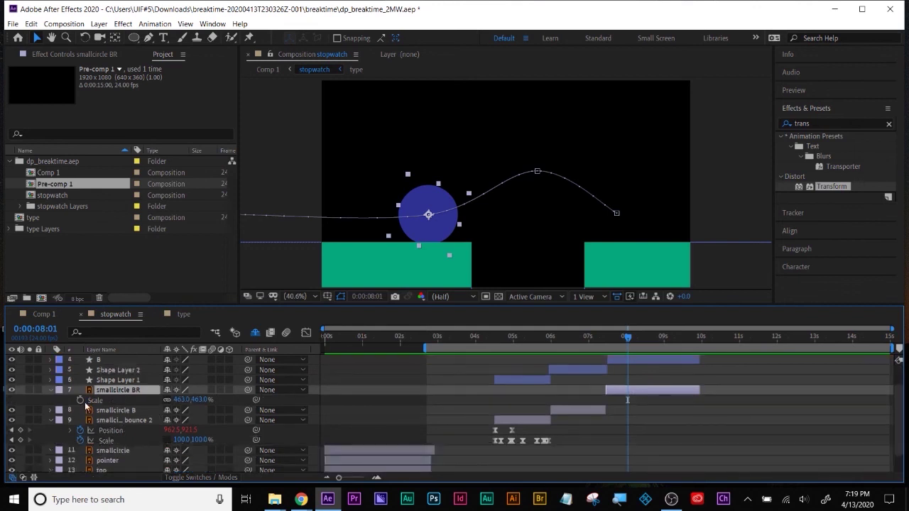
{"action": "left_click", "coordinate": [81, 402]}
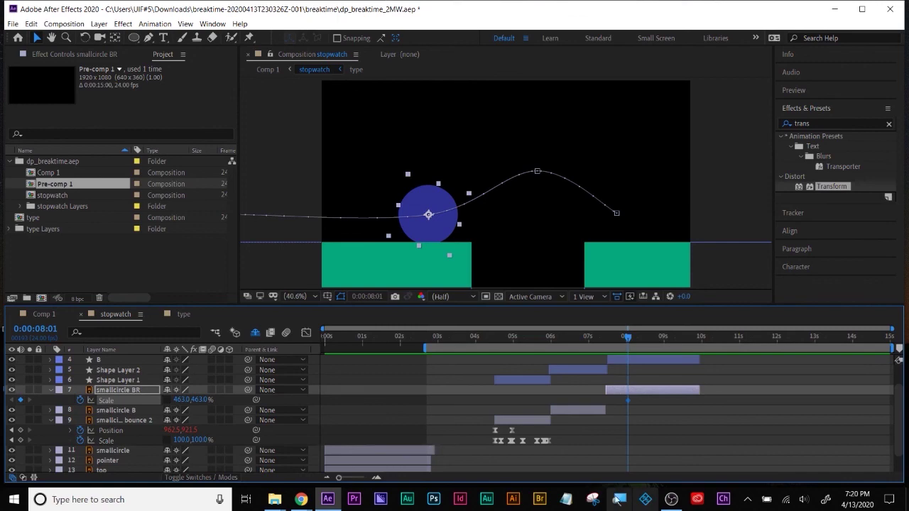
Step: Magnify the screen to 200% and unlink the Scale dimensions of the smallcircle BR layer
{"action": "left_click", "coordinate": [619, 499]}
{"action": "key", "text": "super+equal"}
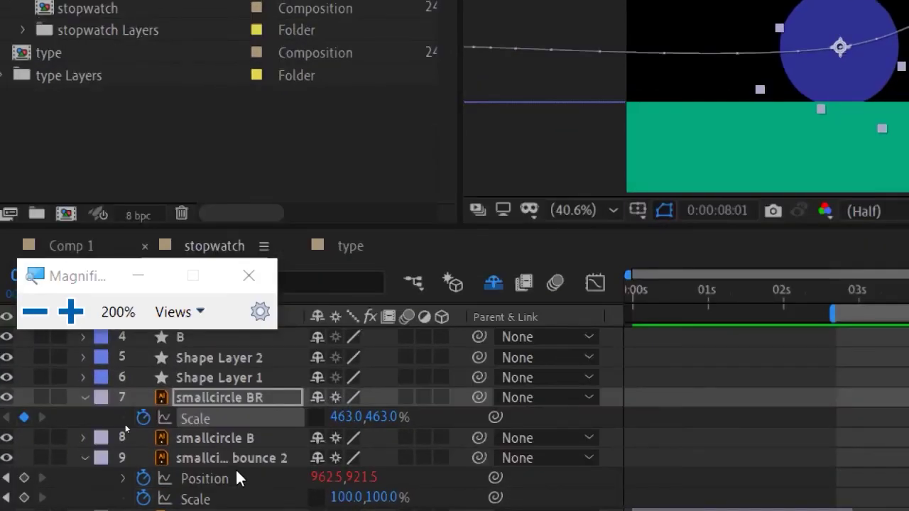
{"action": "left_click", "coordinate": [318, 417]}
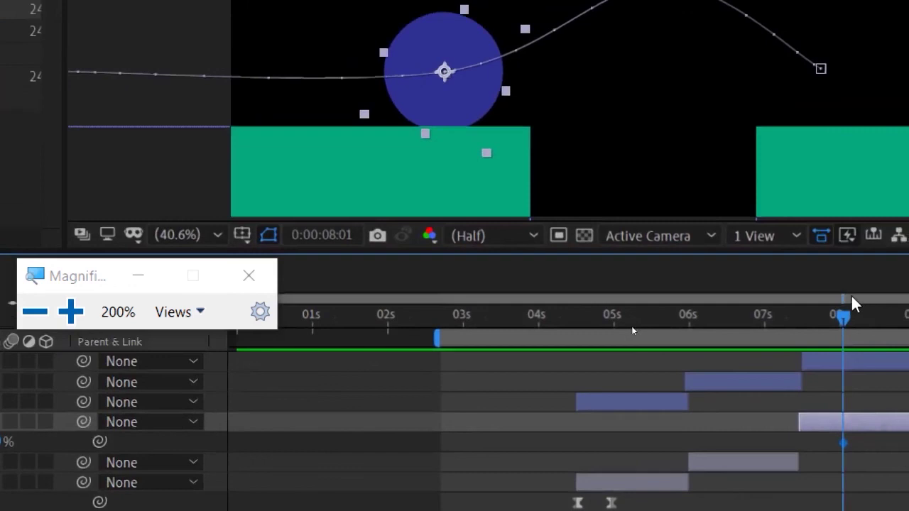
Step: Add a Scale keyframe to smallcircle BR at 0:00:08:05 and set it to 413% wide and 513% high
{"action": "left_click_drag", "start_coordinate": [850, 324], "coordinate": [844, 324]}
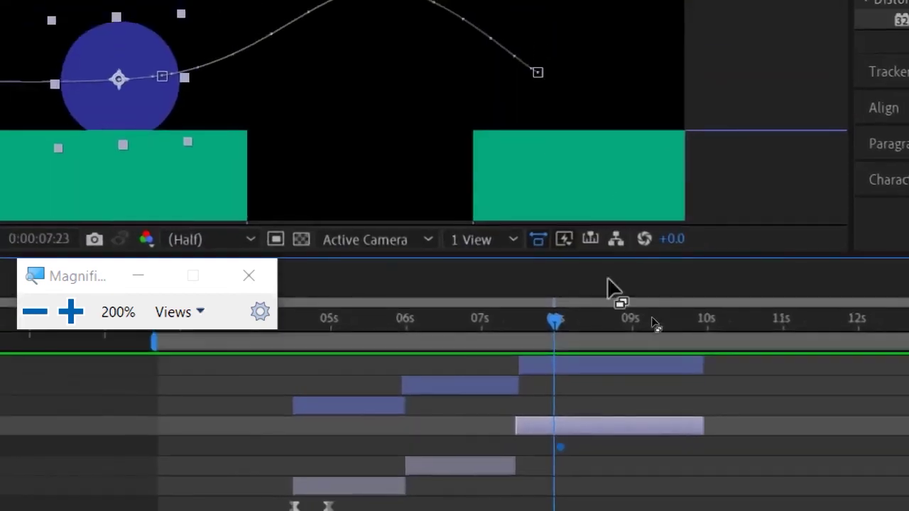
{"action": "left_click_drag", "start_coordinate": [554, 321], "coordinate": [574, 324]}
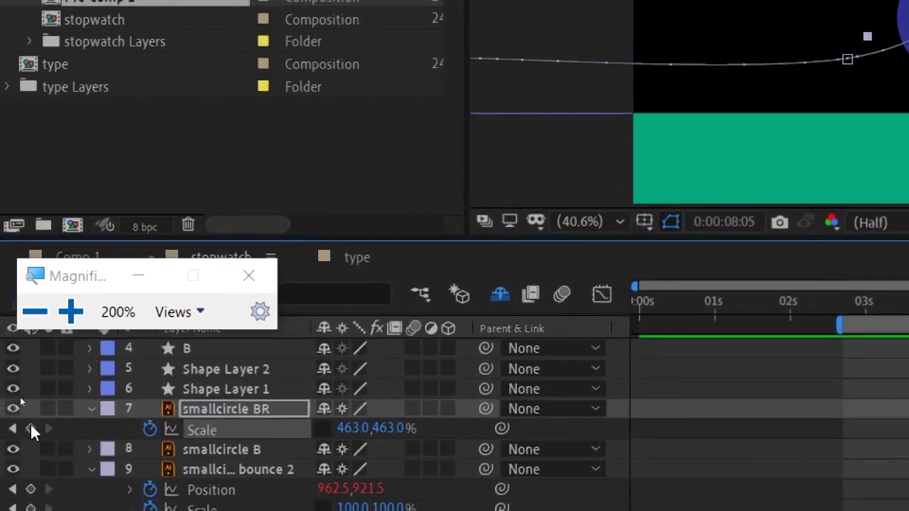
{"action": "left_click", "coordinate": [30, 429]}
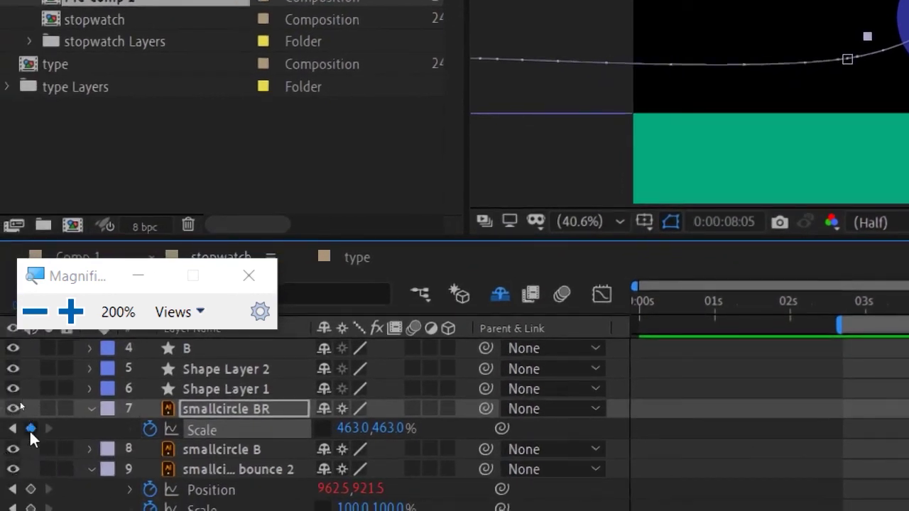
{"action": "left_click", "coordinate": [391, 429]}
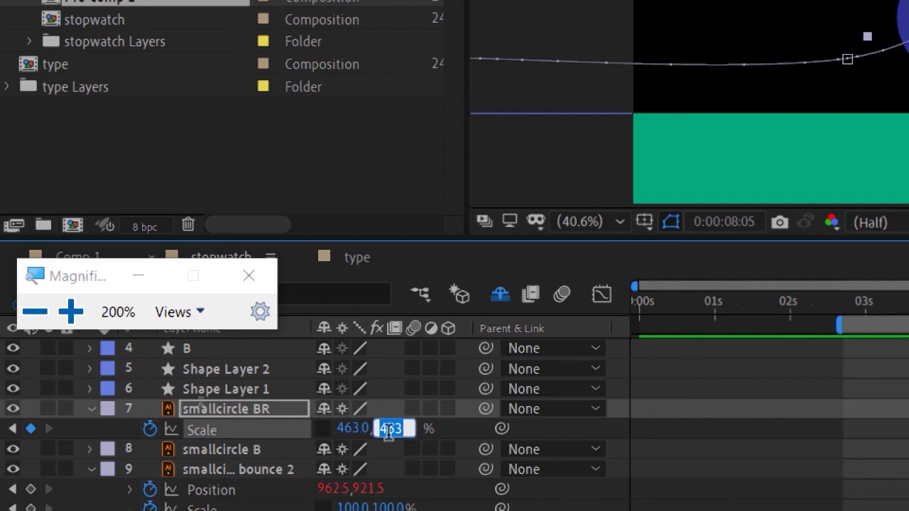
{"action": "type", "text": "513"}
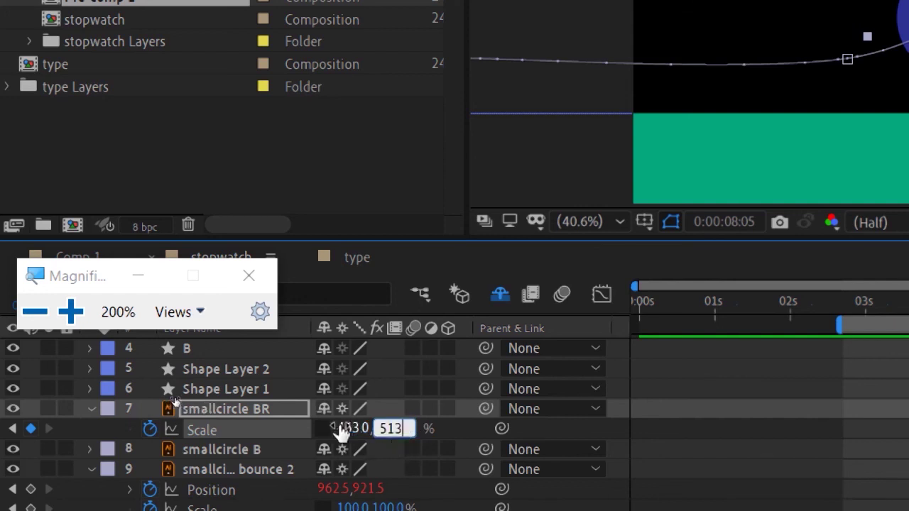
{"action": "left_click", "coordinate": [353, 428]}
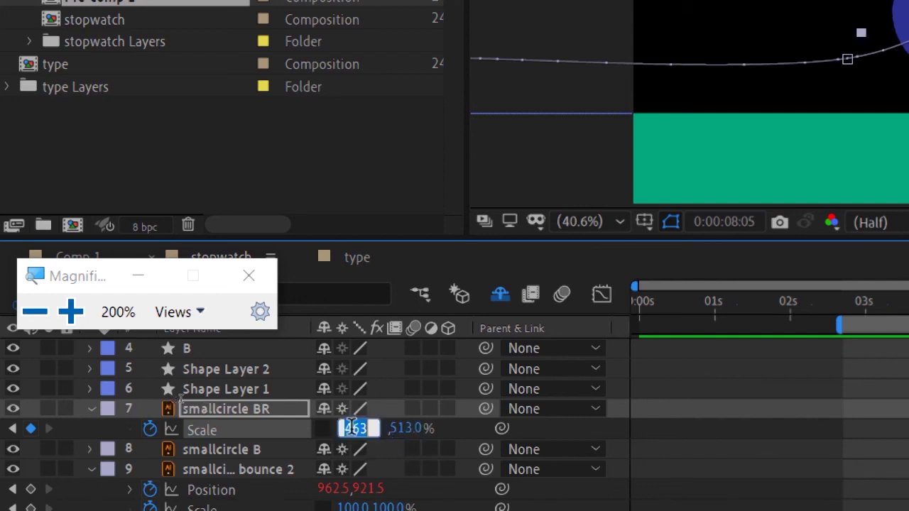
{"action": "left_click_drag", "start_coordinate": [357, 428], "coordinate": [371, 429]}
{"action": "type", "text": "13.0,513.0"}
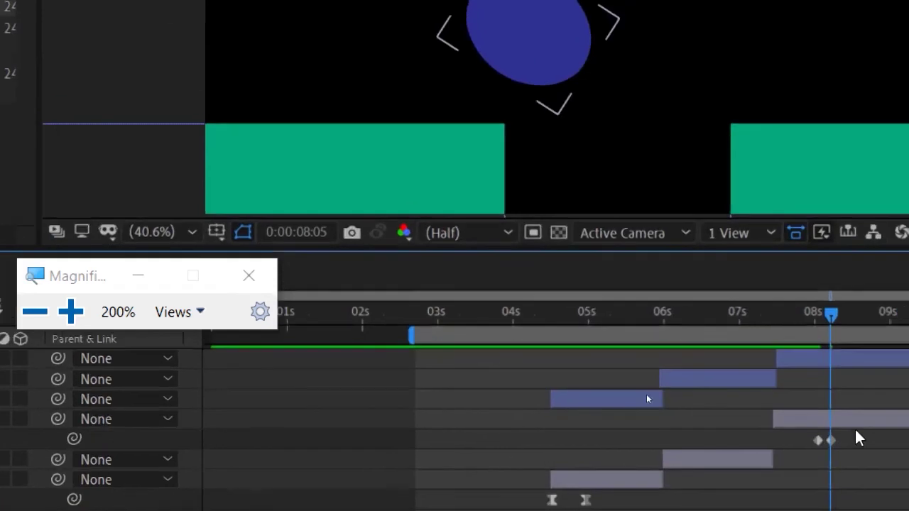
Step: Try to move the smallcircle BR anchor point outside the circle's lower edge with the Pan Behind tool, and undo it
{"action": "left_click", "coordinate": [853, 422]}
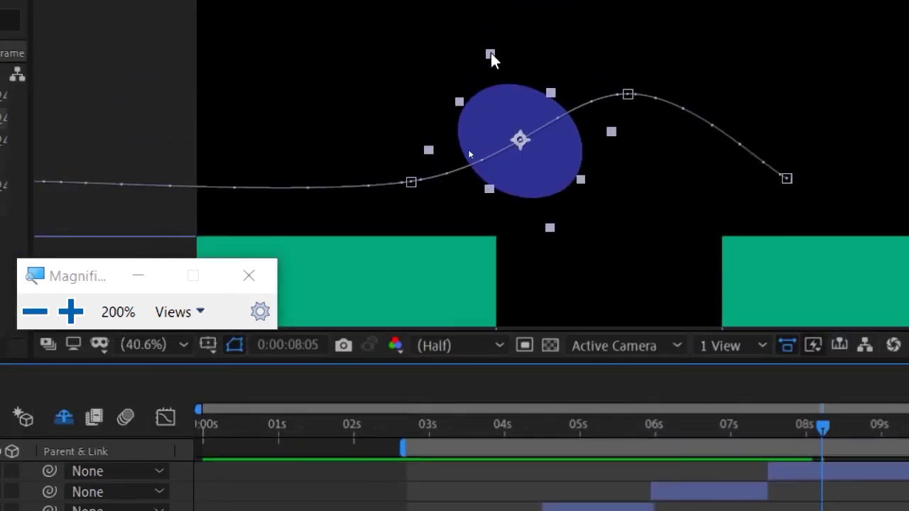
{"action": "key", "text": "comma"}
{"action": "key", "text": "comma"}
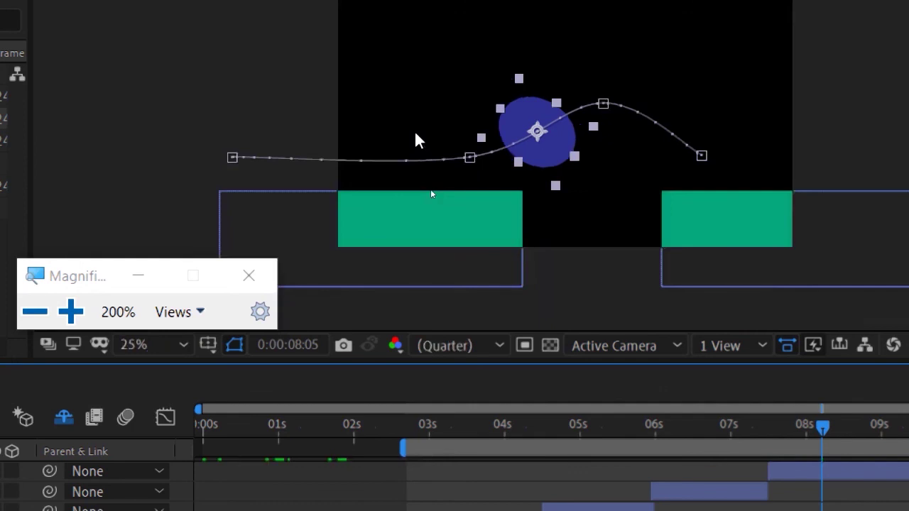
{"action": "key", "text": "comma"}
{"action": "key", "text": "period"}
{"action": "left_click_drag", "start_coordinate": [416, 138], "coordinate": [572, 297]}
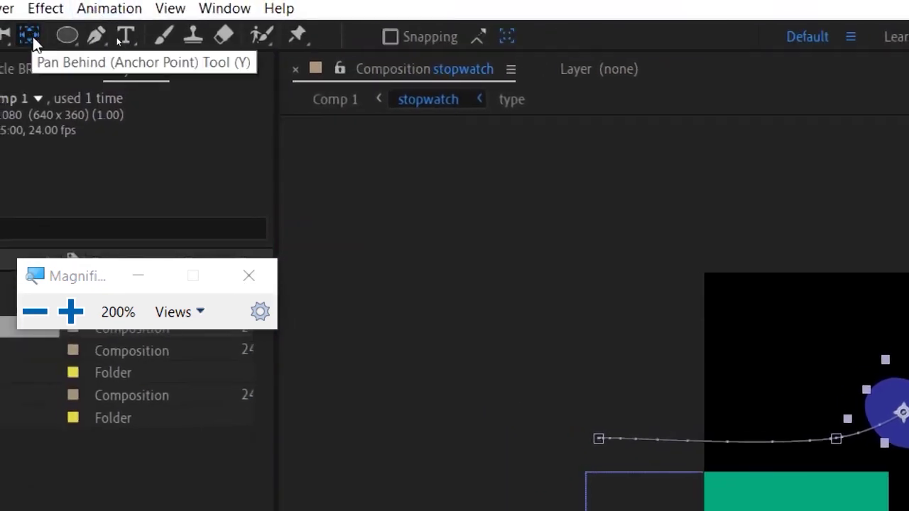
{"action": "left_click", "coordinate": [835, 409]}
{"action": "left_click_drag", "start_coordinate": [835, 409], "coordinate": [783, 459]}
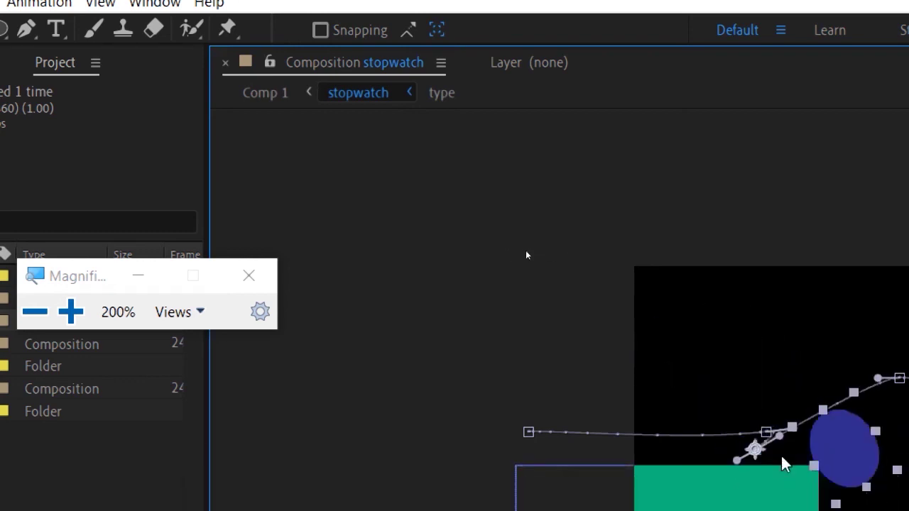
{"action": "key", "text": "ctrl+z"}
Step: Return the screen magnification to 100% and go to the first smallcircle BR Scale keyframe at 0:00:08:01
{"action": "key", "text": "comma"}
{"action": "key", "text": "period"}
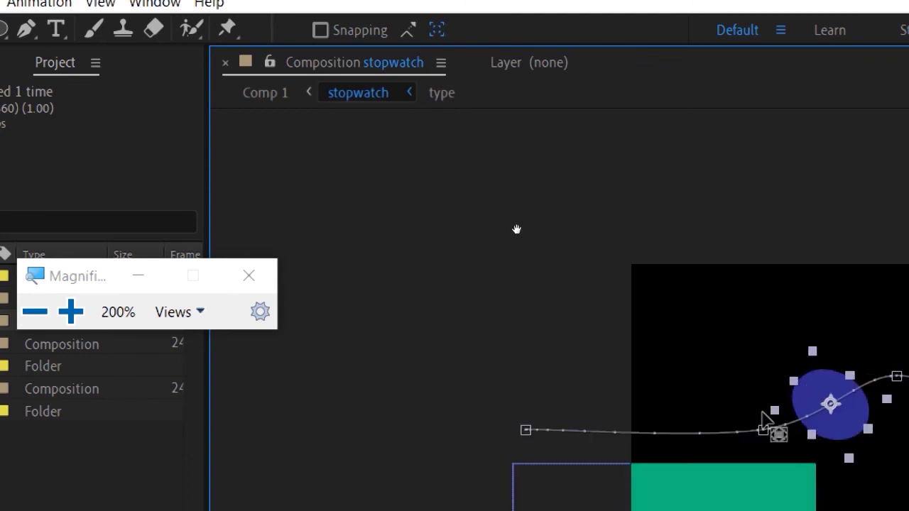
{"action": "key", "text": "comma"}
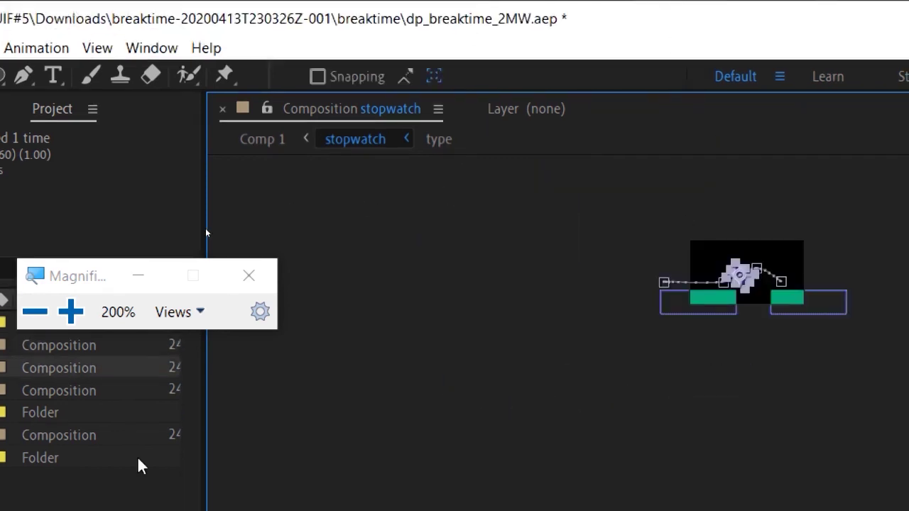
{"action": "left_click", "coordinate": [35, 312]}
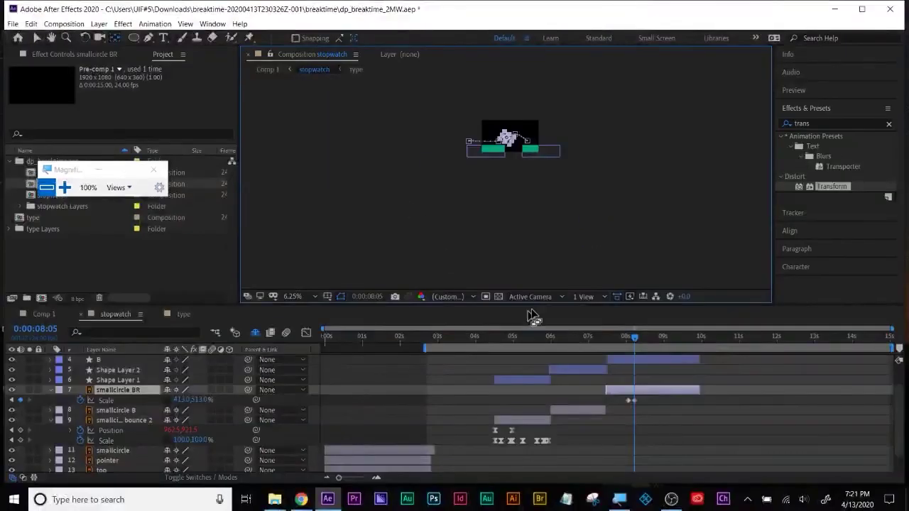
{"action": "left_click", "coordinate": [626, 337]}
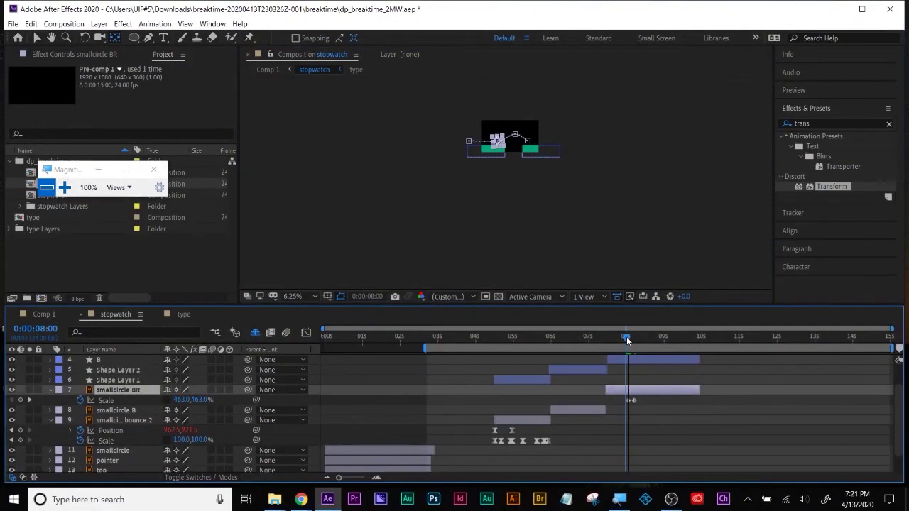
{"action": "left_click_drag", "start_coordinate": [626, 336], "coordinate": [628, 337]}
{"action": "key", "text": "period"}
{"action": "key", "text": "period"}
{"action": "key", "text": "period"}
{"action": "key", "text": "period"}
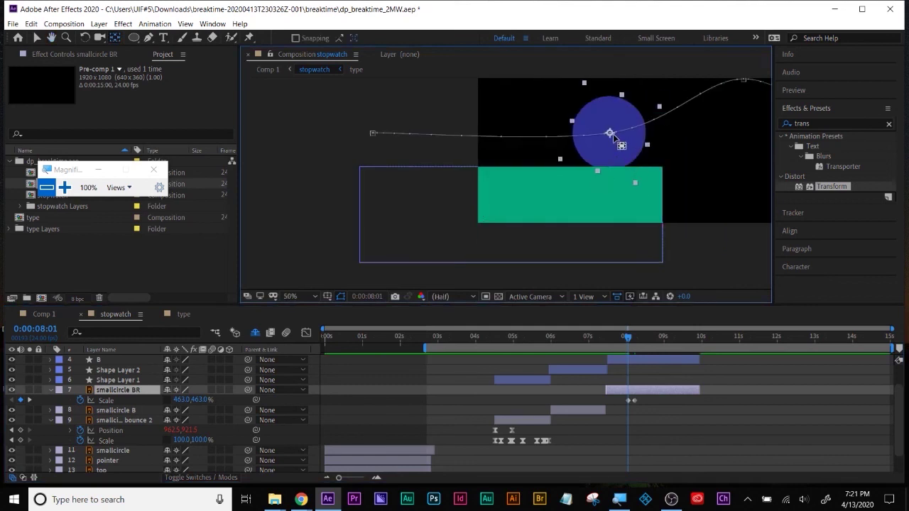
Step: Try to move the smallcircle BR anchor point to the circle's lower edge at 0:00:08:01, check the jump, and undo the move
{"action": "left_click_drag", "start_coordinate": [611, 136], "coordinate": [597, 172]}
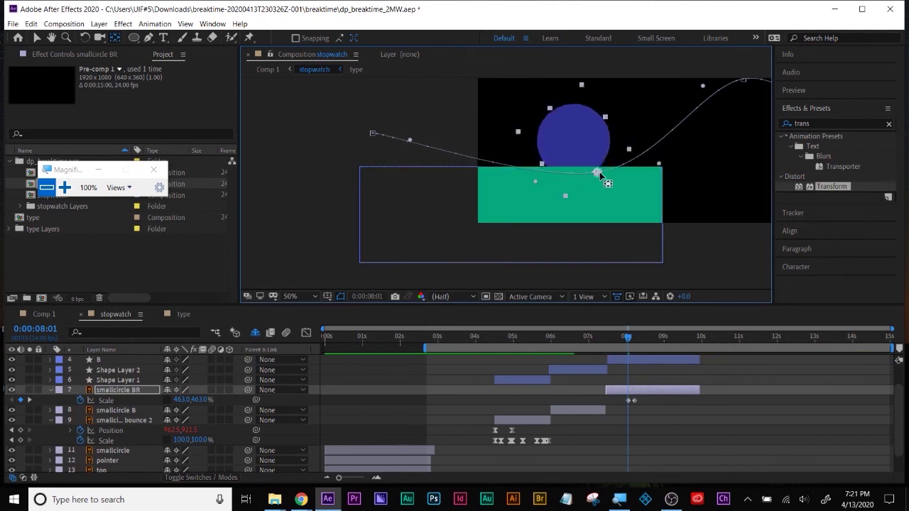
{"action": "left_click_drag", "start_coordinate": [617, 341], "coordinate": [634, 342]}
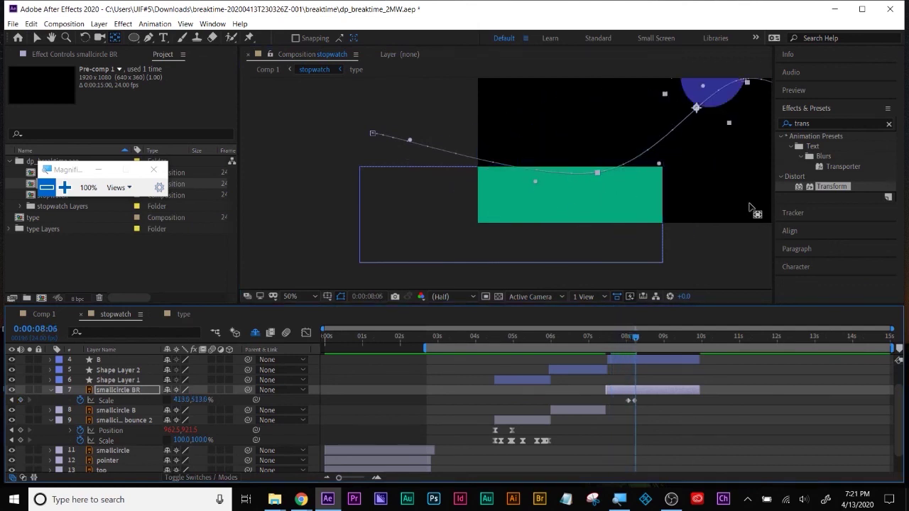
{"action": "scroll", "coordinate": [708, 183], "scroll_direction": "down", "scroll_amount": 2}
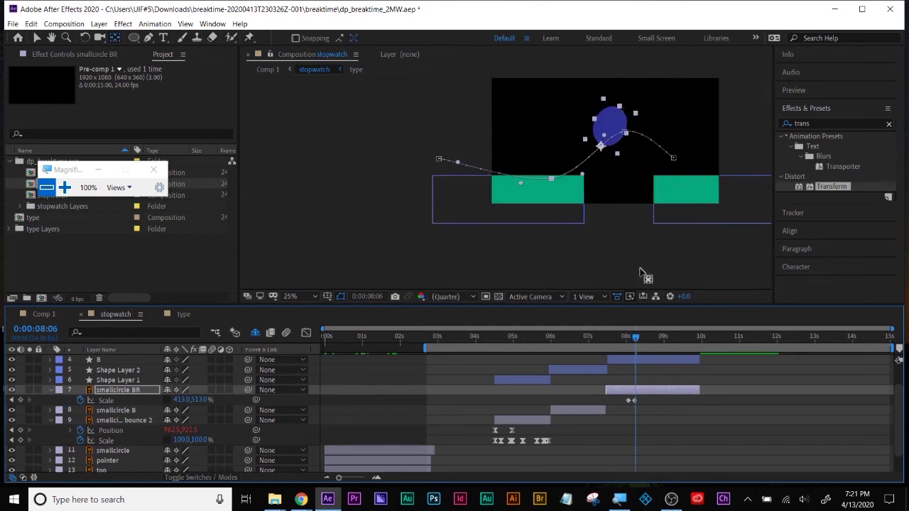
{"action": "left_click_drag", "start_coordinate": [637, 343], "coordinate": [630, 343]}
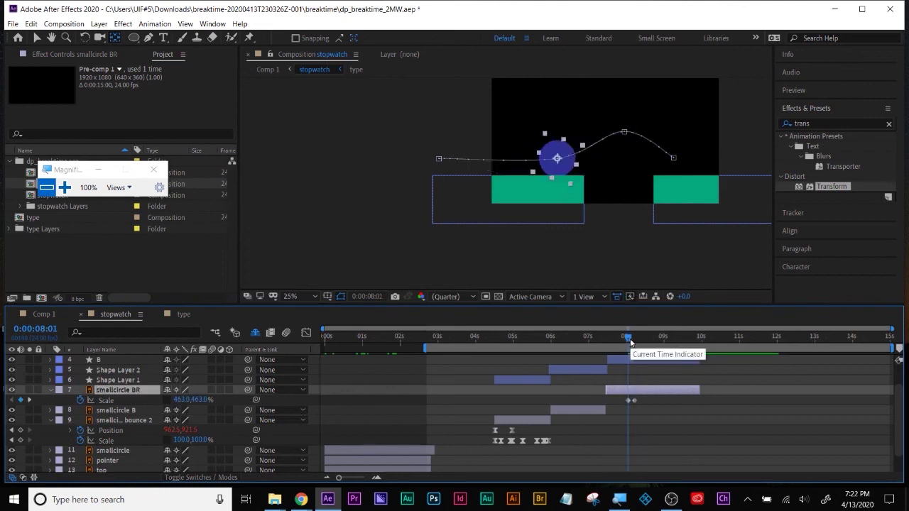
{"action": "left_click_drag", "start_coordinate": [631, 341], "coordinate": [638, 343]}
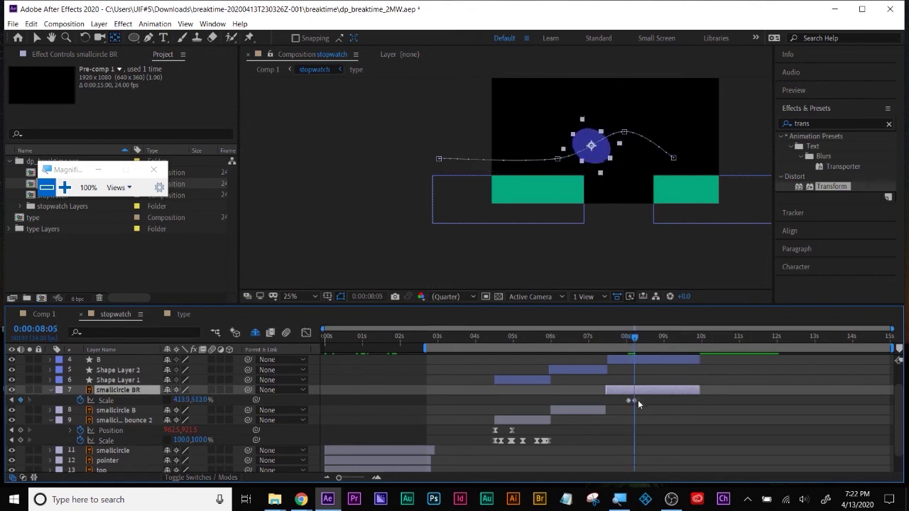
Step: Split the smallcircle BR layer at 0:00:08:01, shifting the Magnifier window out of the way
{"action": "left_click_drag", "start_coordinate": [633, 337], "coordinate": [631, 338]}
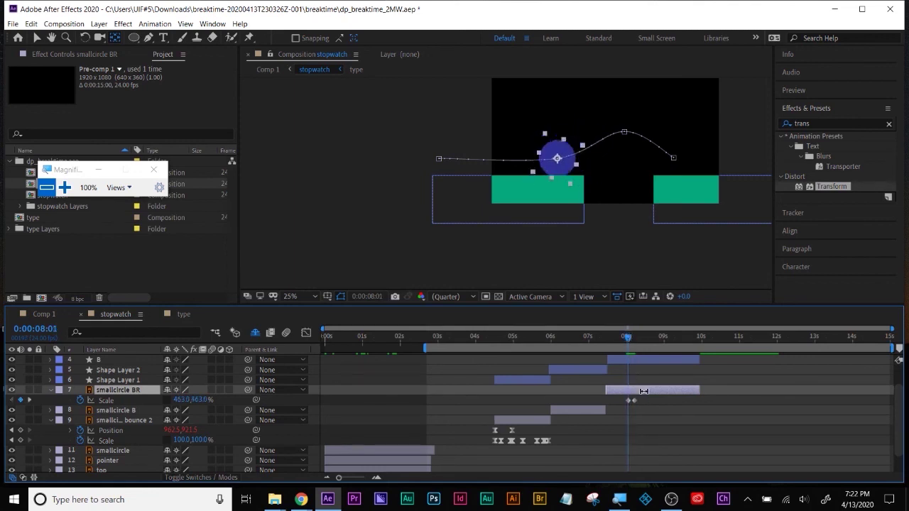
{"action": "key", "text": "v"}
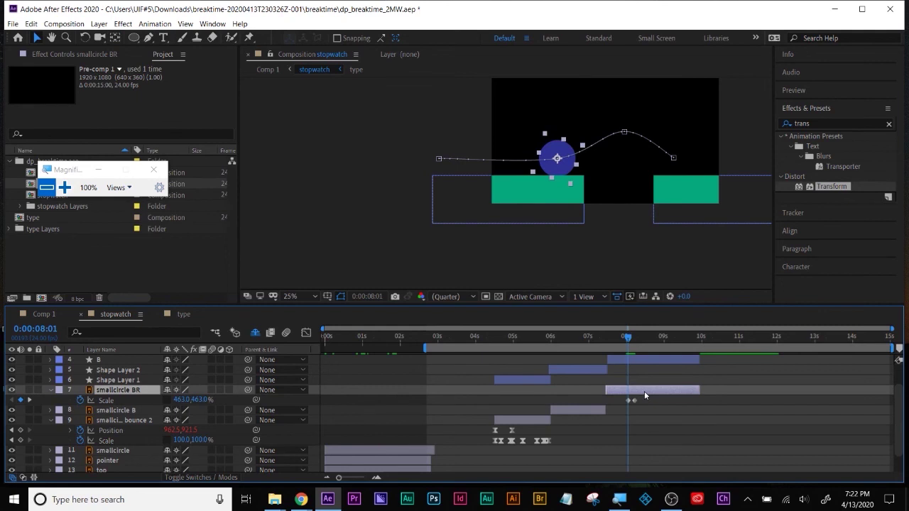
{"action": "left_click", "coordinate": [32, 25]}
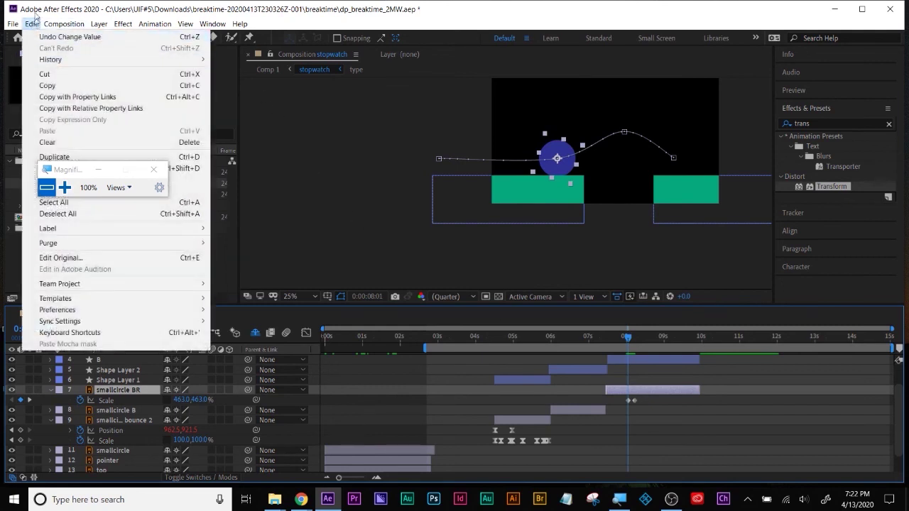
{"action": "left_click", "coordinate": [36, 23]}
{"action": "left_click_drag", "start_coordinate": [102, 163], "coordinate": [324, 105]}
{"action": "left_click", "coordinate": [17, 25]}
{"action": "mouse_move", "coordinate": [31, 25]}
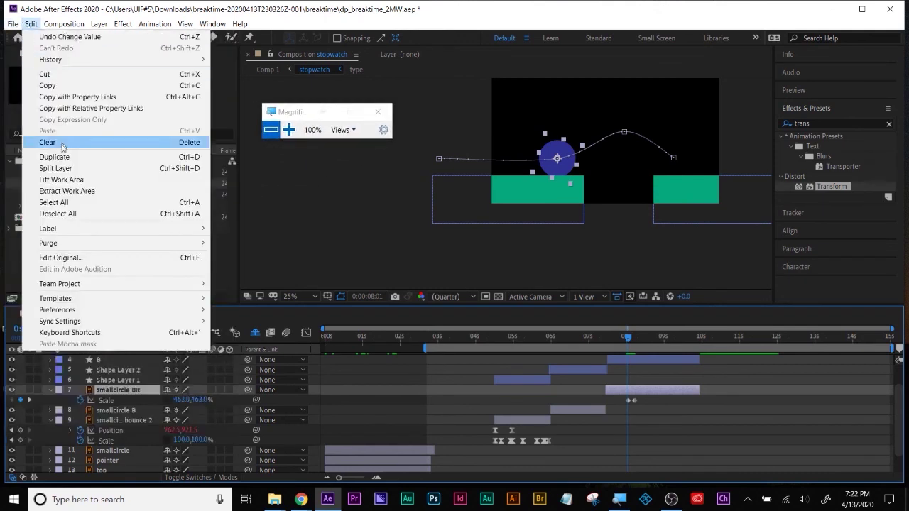
{"action": "left_click", "coordinate": [68, 173]}
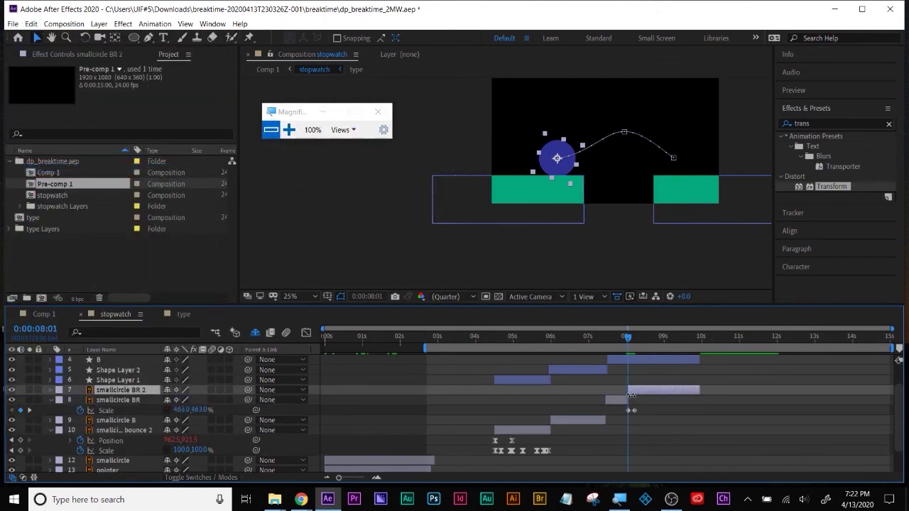
Step: Try to move the smallcircle BR 2 anchor point below the circle, check the jump, and undo both the move and the layer split
{"action": "key", "text": "period"}
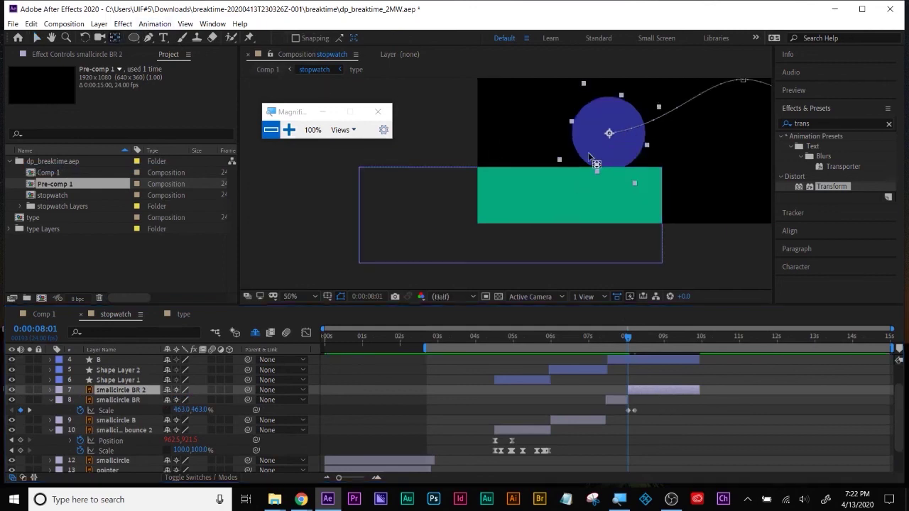
{"action": "left_click_drag", "start_coordinate": [614, 133], "coordinate": [616, 179]}
{"action": "left_click_drag", "start_coordinate": [632, 342], "coordinate": [636, 342]}
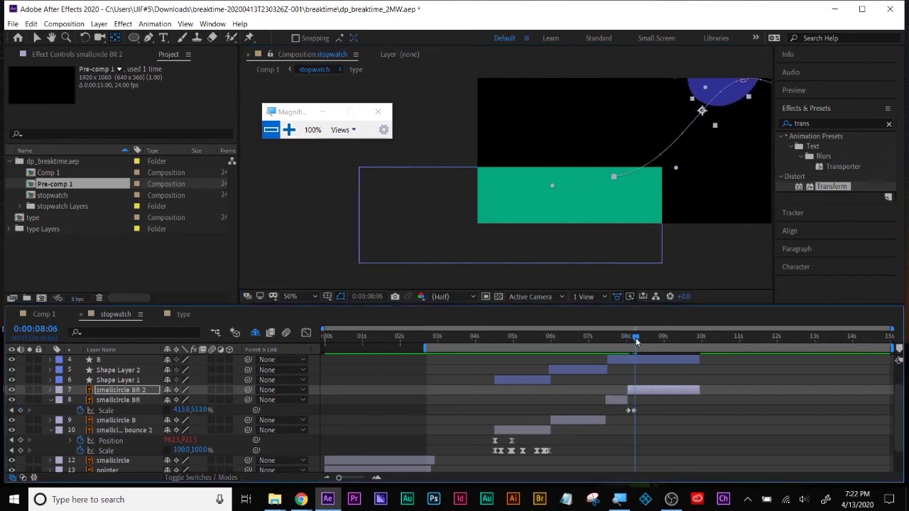
{"action": "left_click_drag", "start_coordinate": [568, 177], "coordinate": [517, 219]}
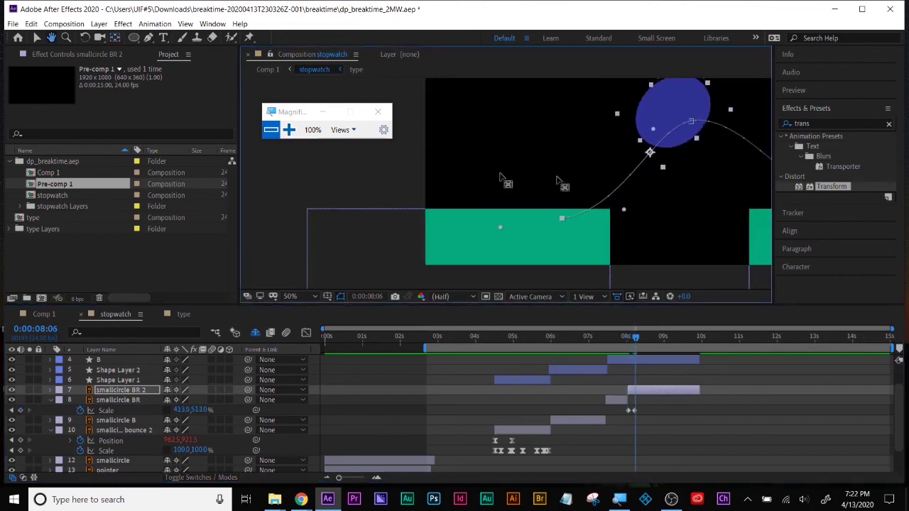
{"action": "left_click", "coordinate": [646, 338]}
{"action": "left_click_drag", "start_coordinate": [756, 214], "coordinate": [630, 212]}
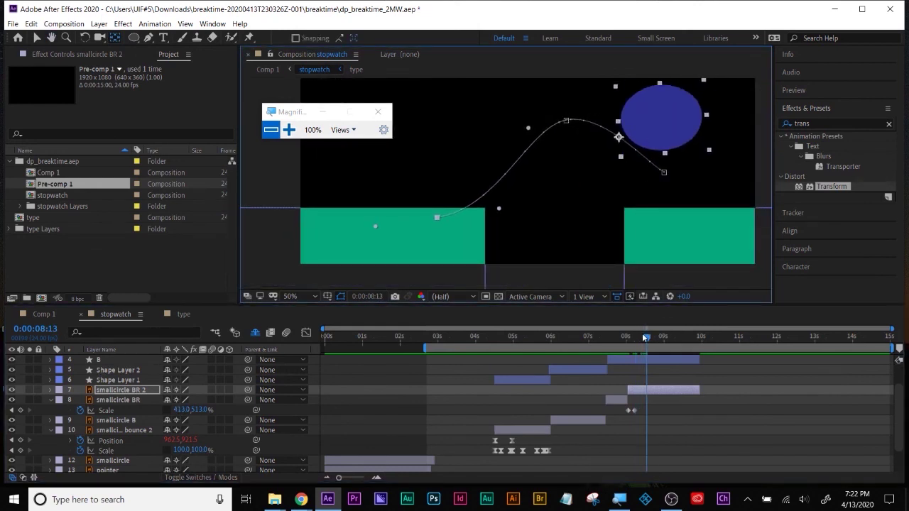
{"action": "key", "text": "ctrl+z"}
{"action": "key", "text": "j"}
Step: Add a smallcircle BR Scale keyframe at 0:00:08:13 with width and height both set to 463%
{"action": "left_click_drag", "start_coordinate": [615, 340], "coordinate": [647, 350]}
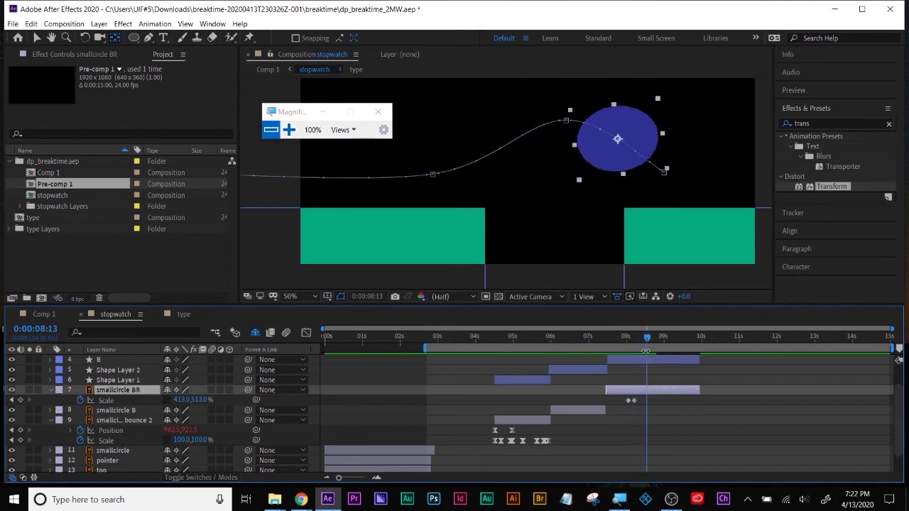
{"action": "left_click", "coordinate": [183, 400]}
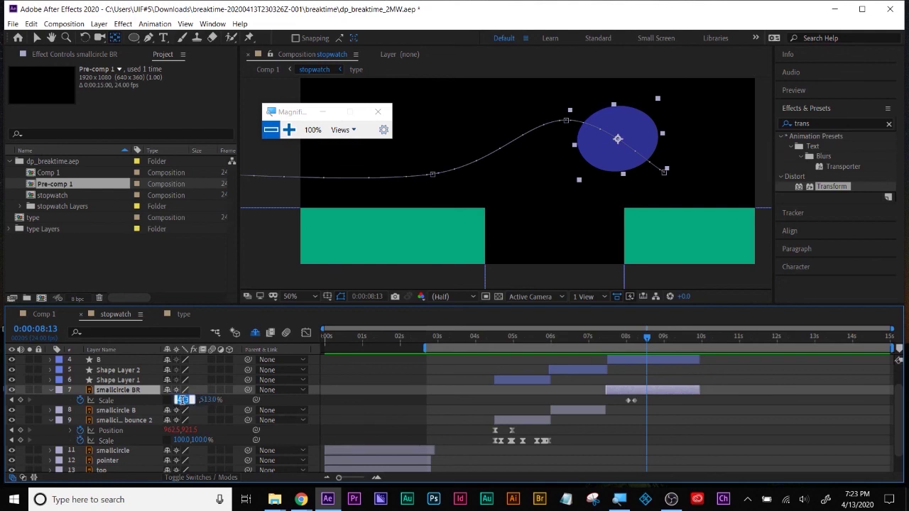
{"action": "type", "text": "463"}
{"action": "key", "text": "Tab"}
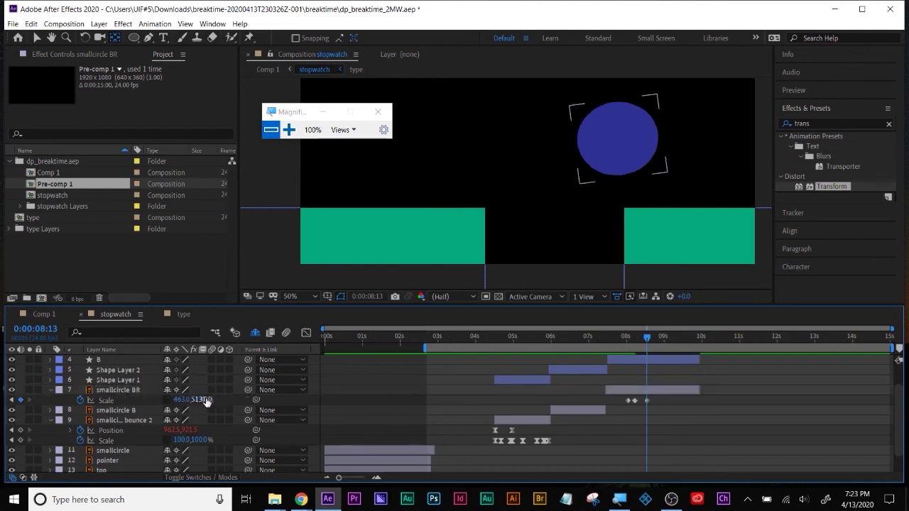
{"action": "type", "text": "463"}
{"action": "key", "text": "Return"}
Step: Add a smallcircle BR Scale keyframe at 0:00:08:18 and set it to 513% wide and 413% high
{"action": "left_click_drag", "start_coordinate": [620, 336], "coordinate": [654, 340]}
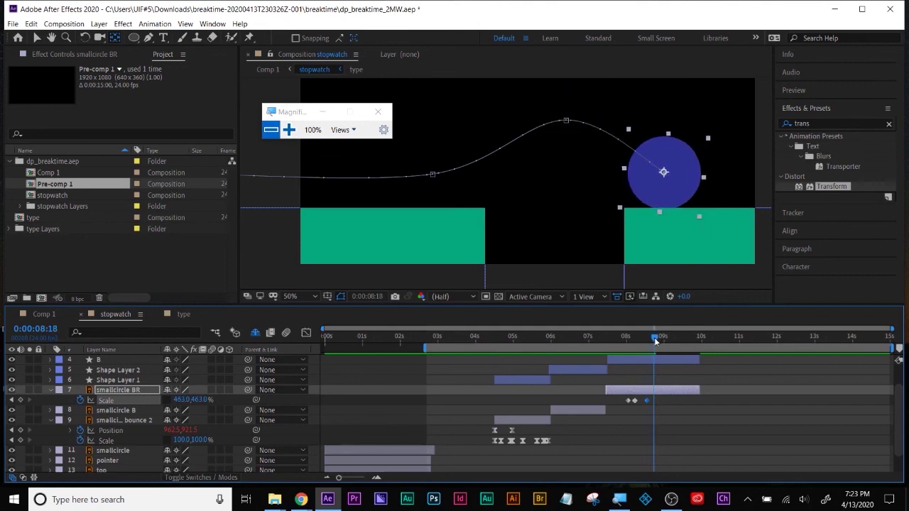
{"action": "left_click", "coordinate": [200, 400]}
{"action": "left_click", "coordinate": [183, 401]}
{"action": "type", "text": "5"}
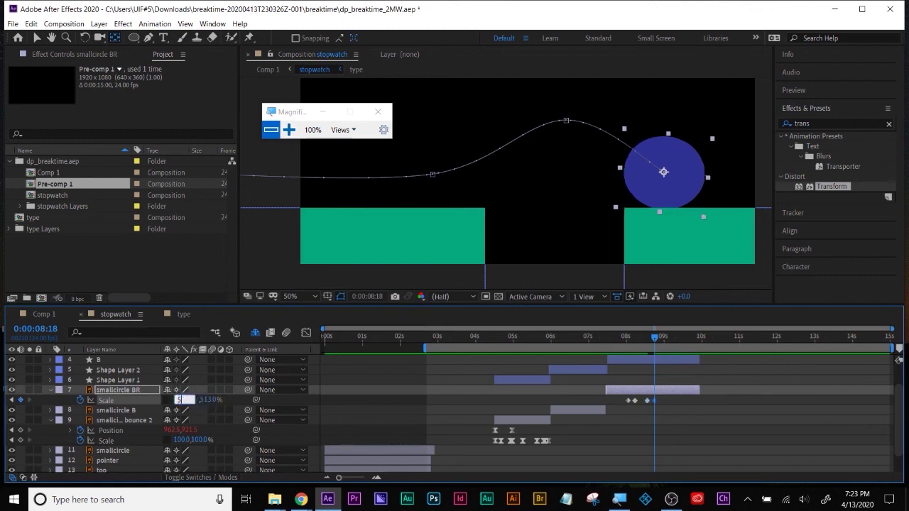
{"action": "type", "text": "13"}
{"action": "key", "text": "Return"}
{"action": "left_click", "coordinate": [201, 400]}
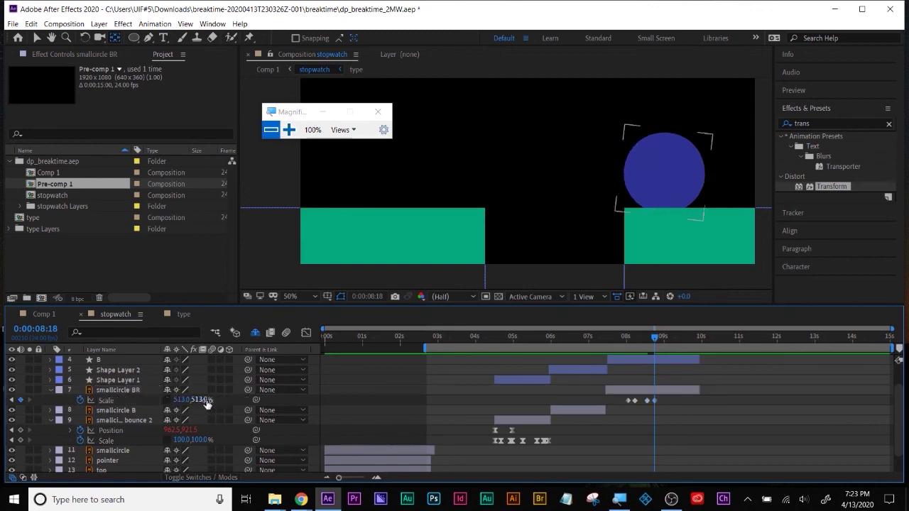
{"action": "type", "text": "41"}
{"action": "left_click", "coordinate": [604, 388]}
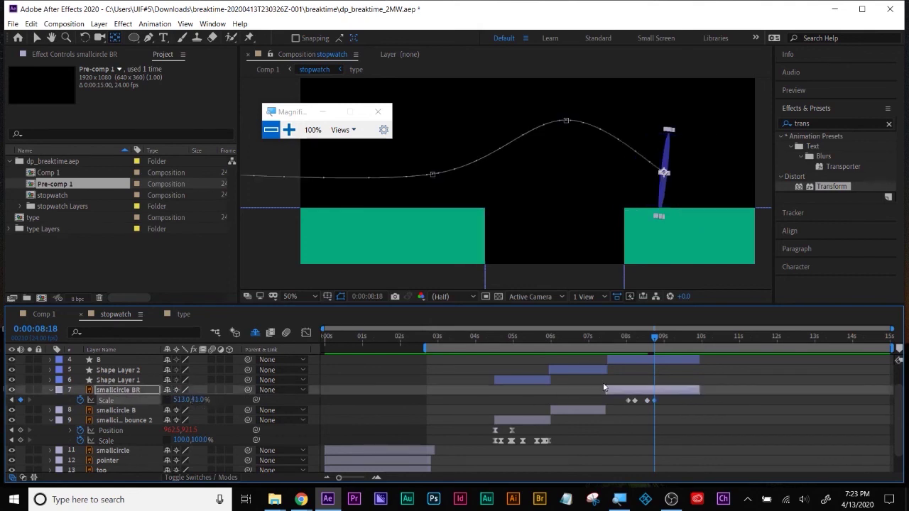
{"action": "left_click", "coordinate": [193, 402]}
{"action": "type", "text": "41"}
{"action": "key", "text": "Return"}
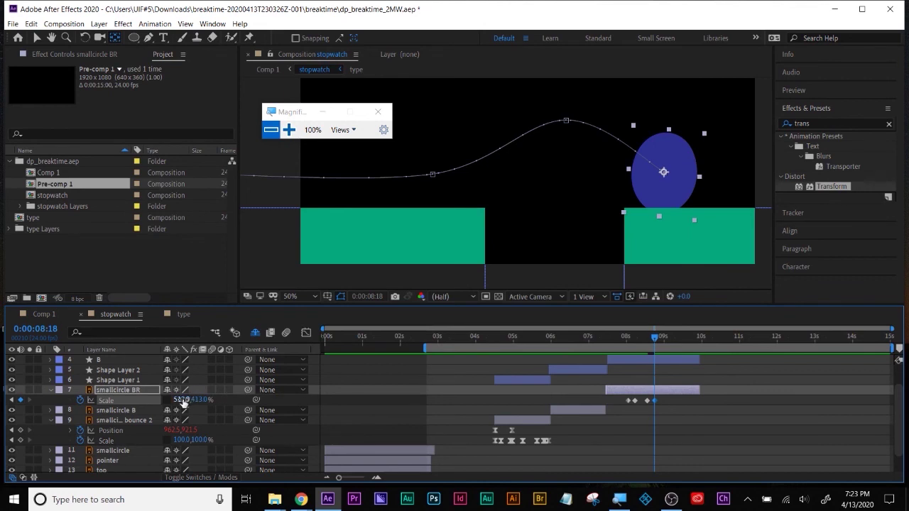
Step: Add a smallcircle BR Scale keyframe at 0:00:09:00 and restore both dimensions to 463%
{"action": "mouse_move", "coordinate": [654, 339]}
{"action": "left_mouse_down"}
{"action": "mouse_move", "coordinate": [646, 335]}
{"action": "mouse_move", "coordinate": [663, 338]}
{"action": "left_mouse_up"}
{"action": "left_click", "coordinate": [201, 400]}
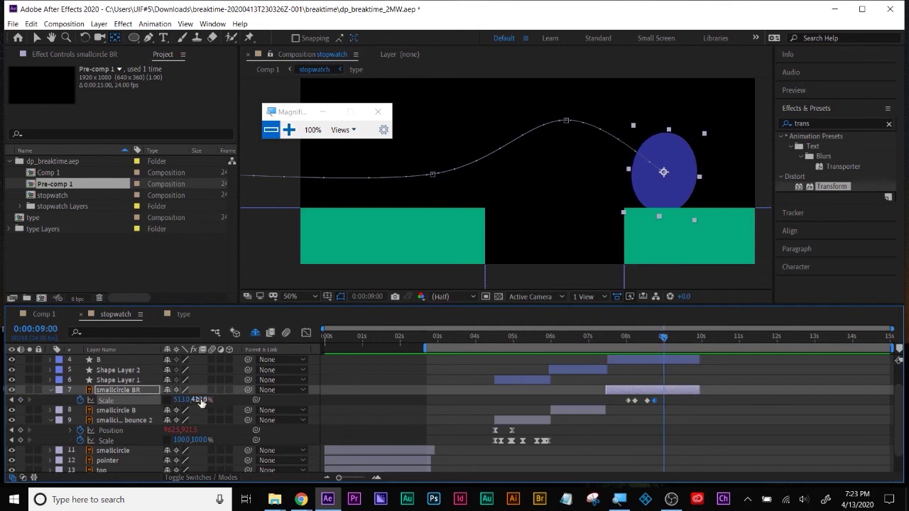
{"action": "type", "text": "46"}
{"action": "type", "text": "3"}
{"action": "key", "text": "Tab"}
{"action": "type", "text": "4"}
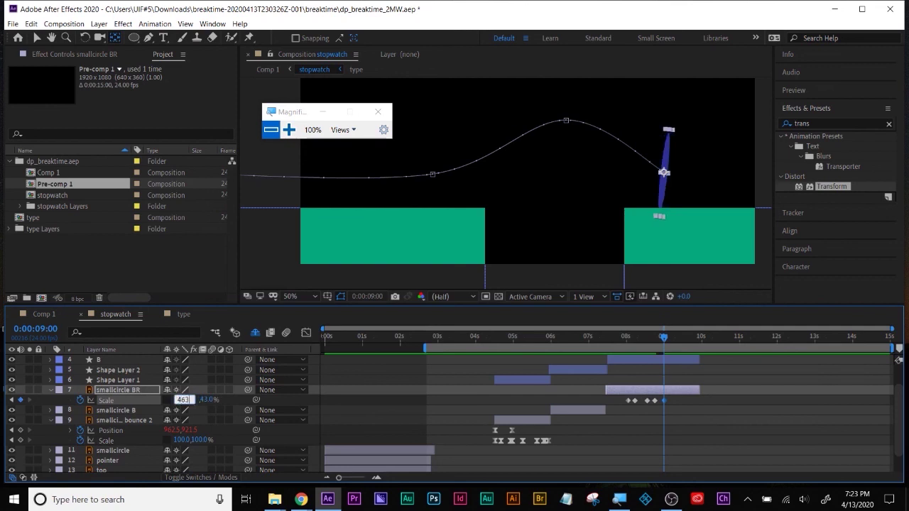
{"action": "type", "text": "63"}
{"action": "key", "text": "Return"}
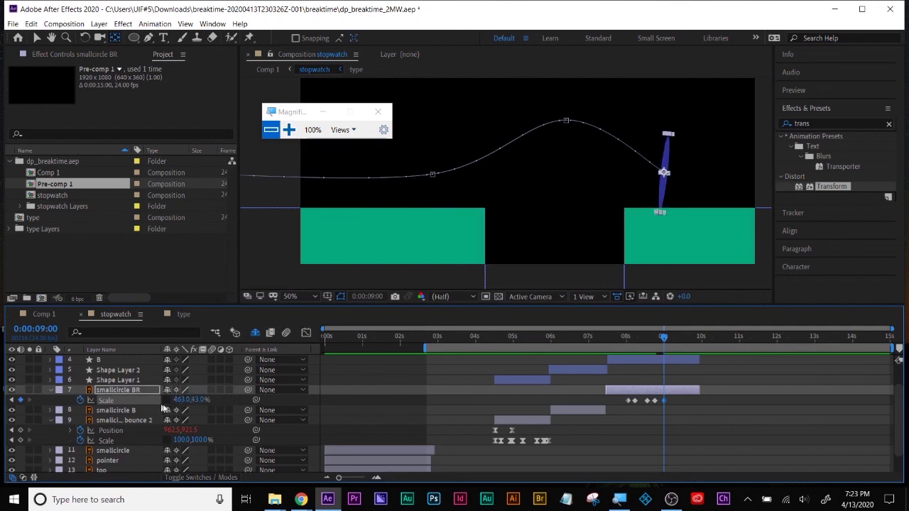
{"action": "left_click", "coordinate": [200, 401]}
{"action": "type", "text": "43"}
{"action": "key", "text": "Return"}
{"action": "left_click", "coordinate": [197, 399]}
{"action": "type", "text": "463"}
{"action": "key", "text": "Return"}
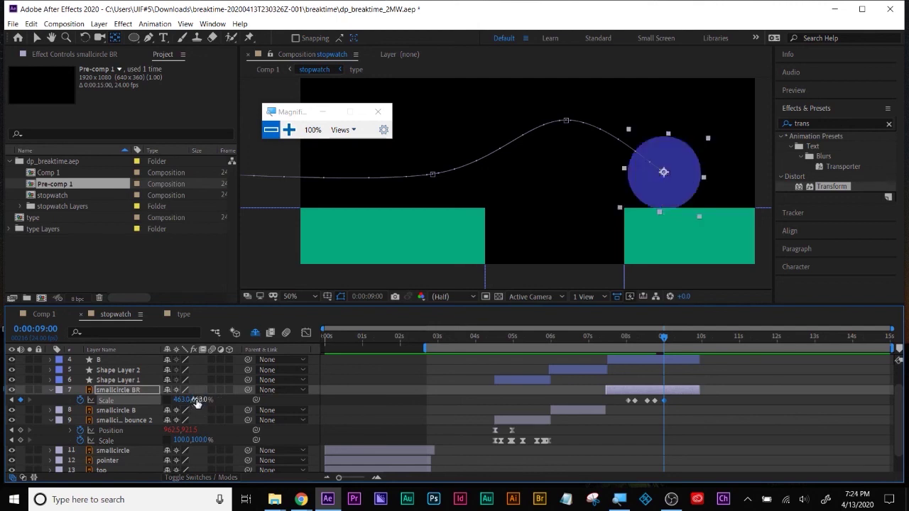
Step: Close the Magnifier and scrub through the circle's jump over the gap to review its squash and stretch
{"action": "left_click_drag", "start_coordinate": [622, 338], "coordinate": [647, 344]}
{"action": "left_click", "coordinate": [667, 346]}
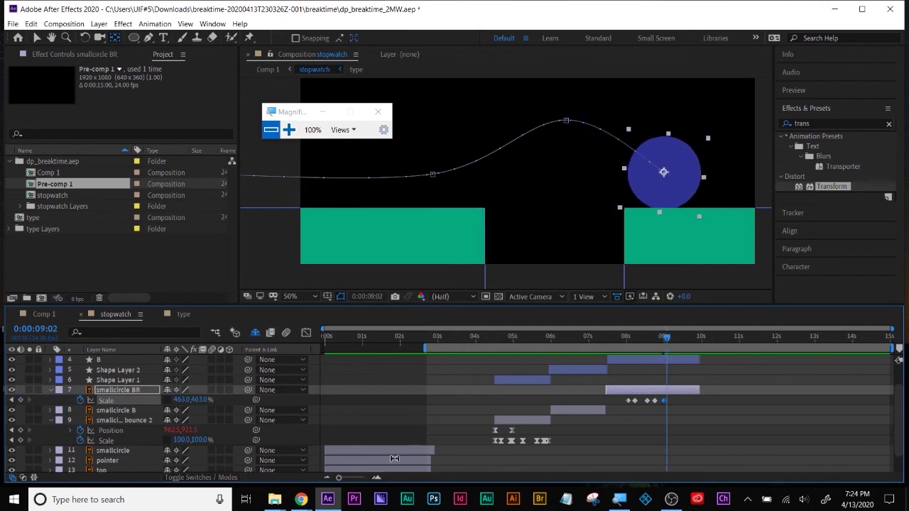
{"action": "left_click", "coordinate": [380, 113]}
{"action": "left_click_drag", "start_coordinate": [568, 342], "coordinate": [697, 345]}
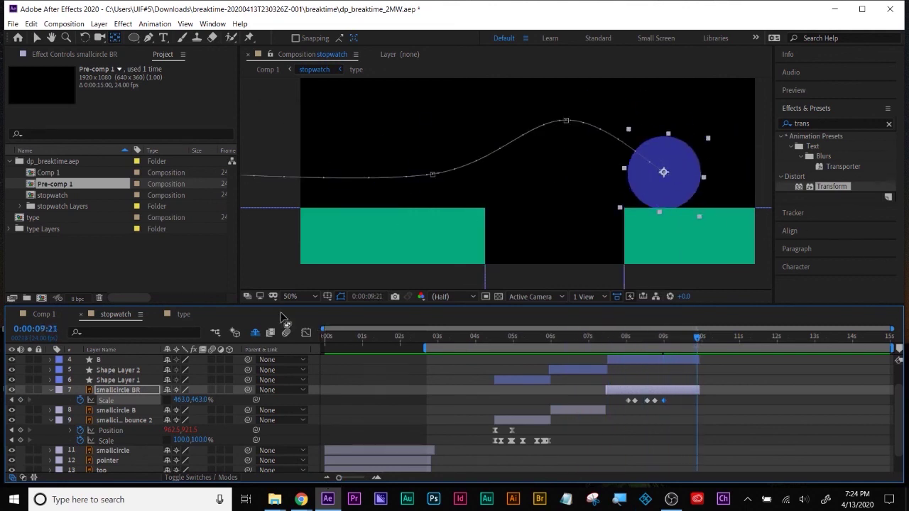
{"action": "left_click_drag", "start_coordinate": [641, 338], "coordinate": [635, 342]}
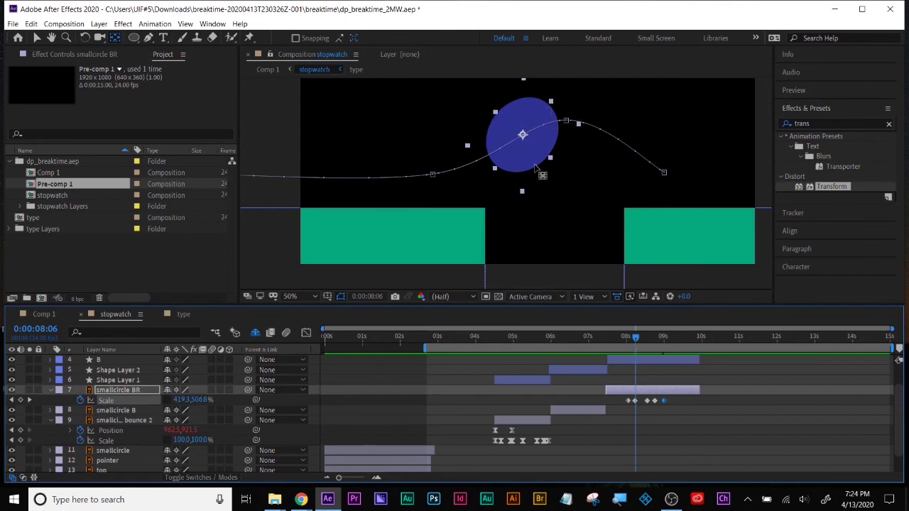
{"action": "left_click", "coordinate": [611, 441]}
{"action": "left_click_drag", "start_coordinate": [641, 337], "coordinate": [629, 336]}
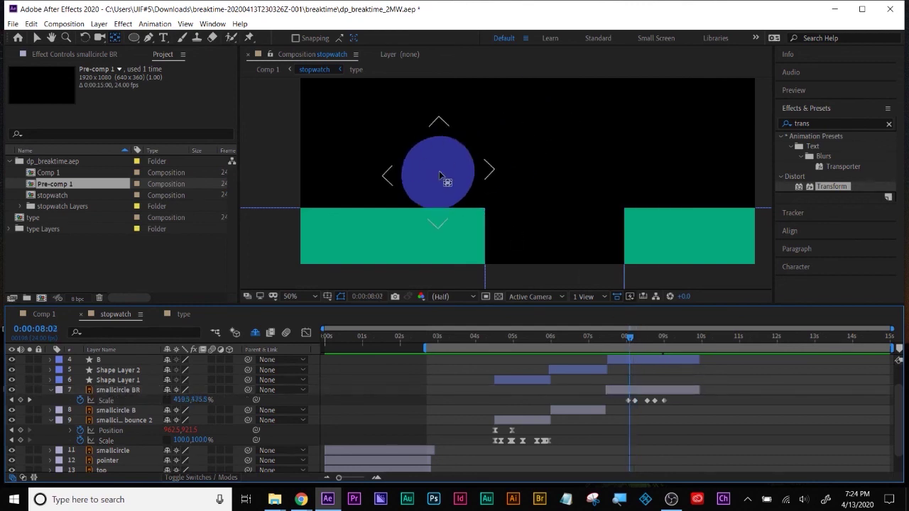
Step: Import the three texture images txt1, txt2 and txt3 from the Desktop as footage
{"action": "left_click", "coordinate": [68, 258]}
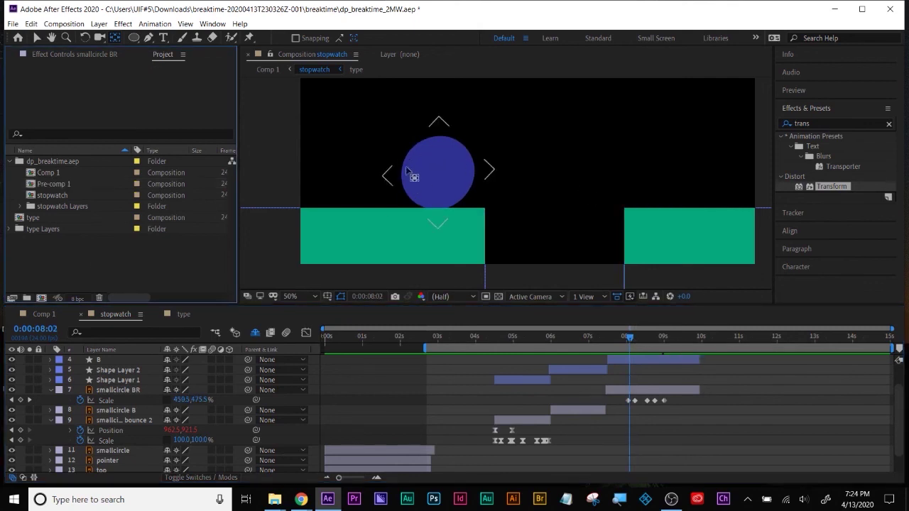
{"action": "left_click", "coordinate": [36, 39]}
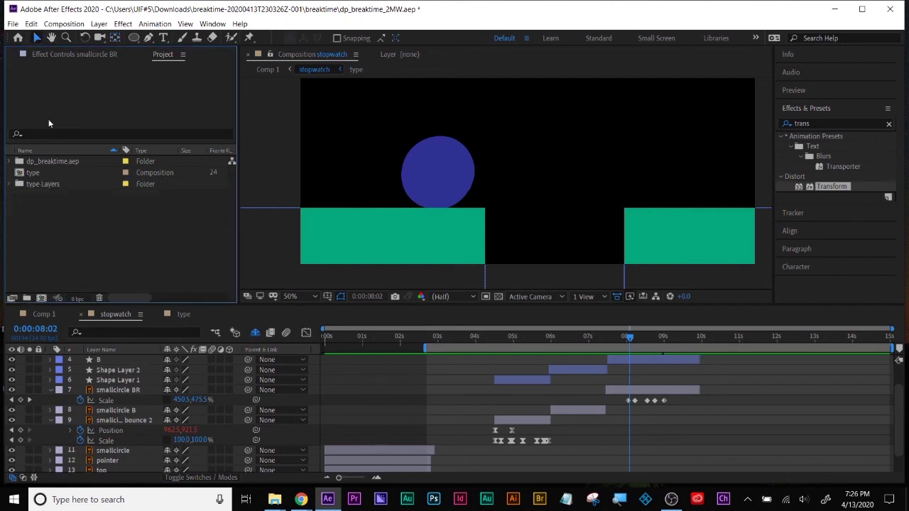
{"action": "left_click", "coordinate": [13, 24]}
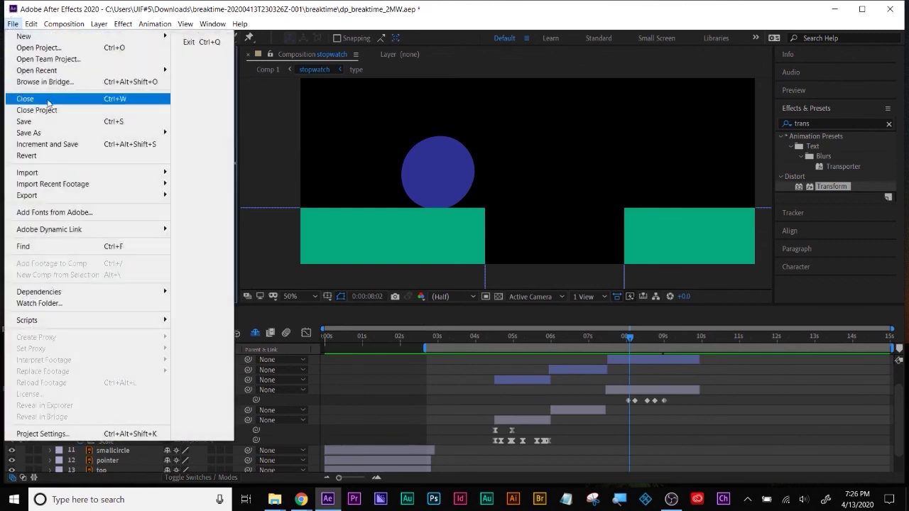
{"action": "mouse_move", "coordinate": [48, 173]}
{"action": "left_click", "coordinate": [193, 172]}
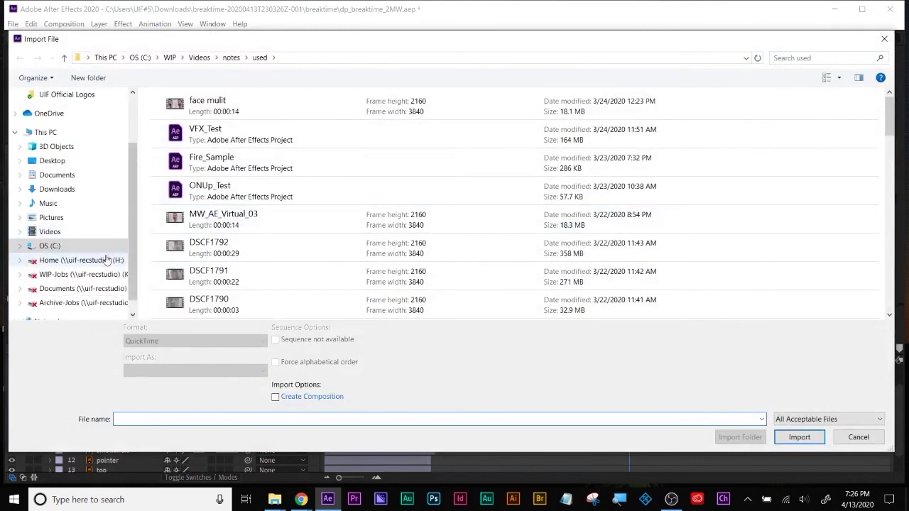
{"action": "left_click", "coordinate": [62, 169]}
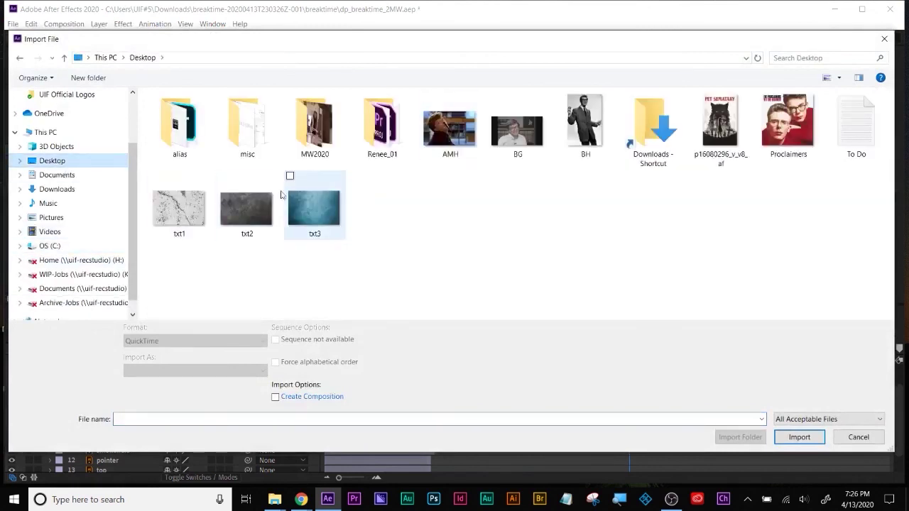
{"action": "left_click", "coordinate": [181, 208]}
{"action": "left_click", "coordinate": [241, 212], "text": "ctrl"}
{"action": "left_click", "coordinate": [287, 211], "text": "ctrl"}
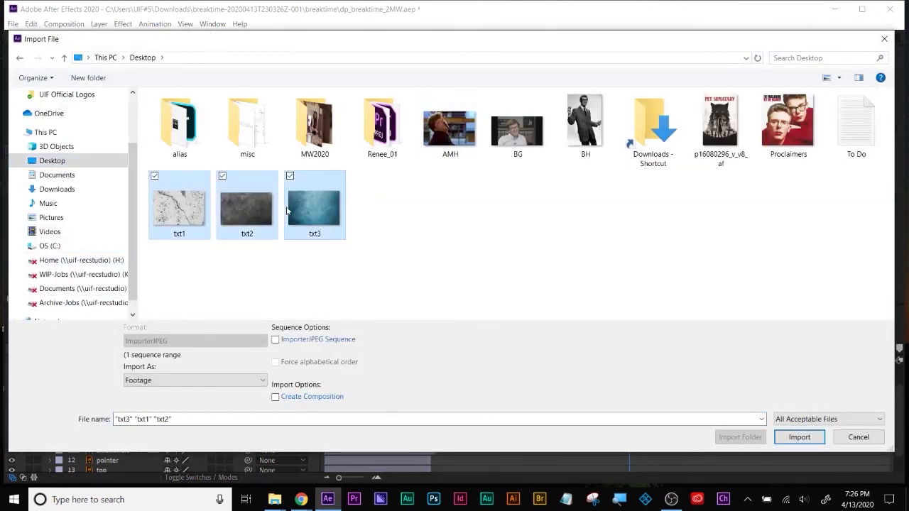
{"action": "left_click", "coordinate": [800, 437]}
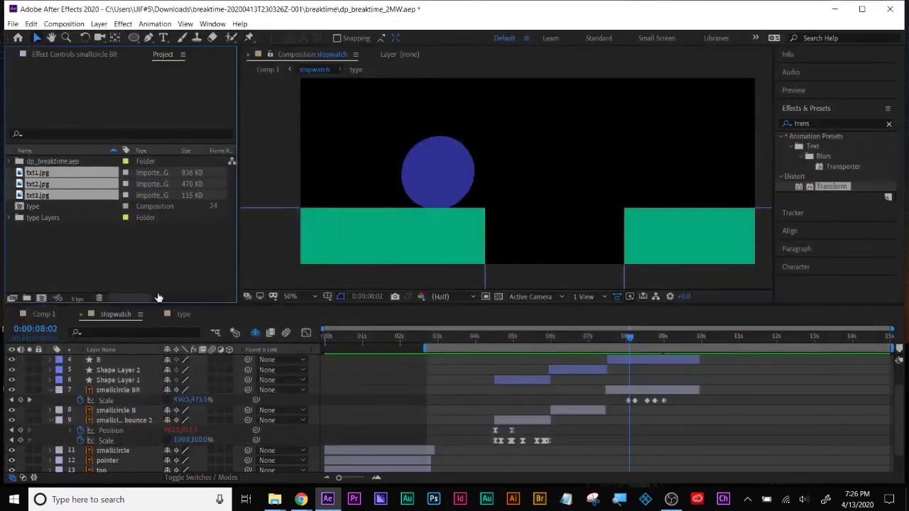
Step: Select the smallcircle bounce 2 layer and move the current time to its first Position keyframe at 0:00:04:12
{"action": "left_click", "coordinate": [91, 281]}
{"action": "left_click", "coordinate": [33, 175]}
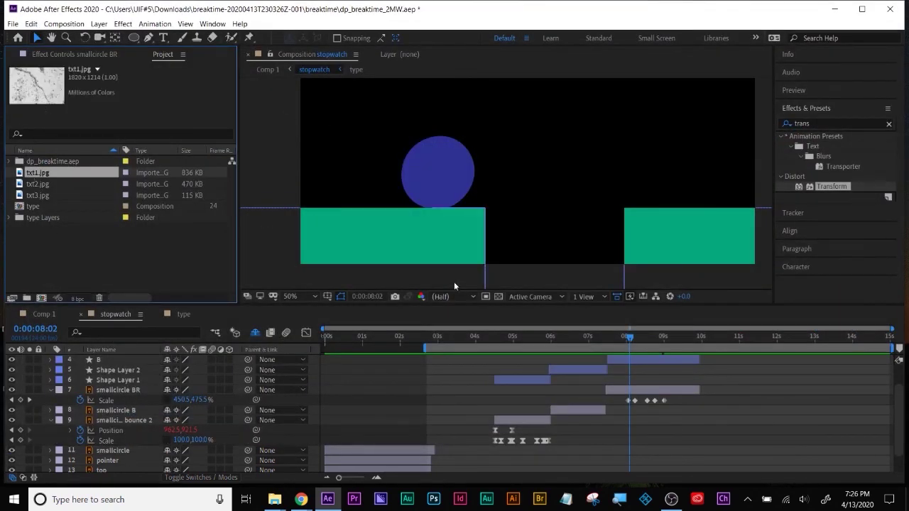
{"action": "left_click", "coordinate": [638, 360]}
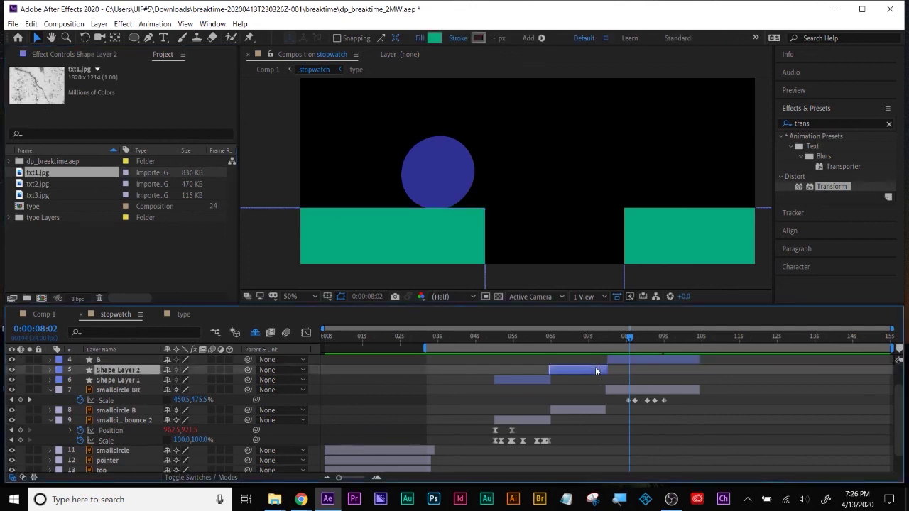
{"action": "left_click", "coordinate": [645, 390]}
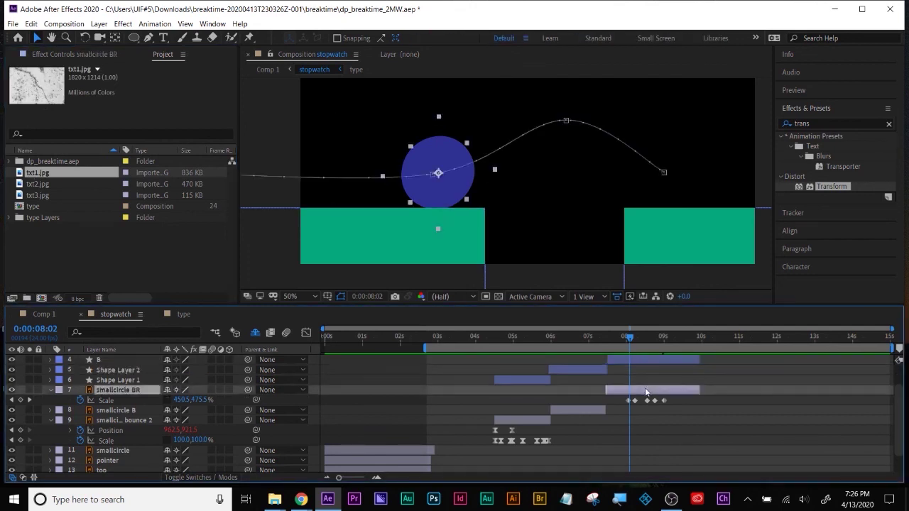
{"action": "left_click", "coordinate": [578, 411]}
{"action": "left_click", "coordinate": [517, 421]}
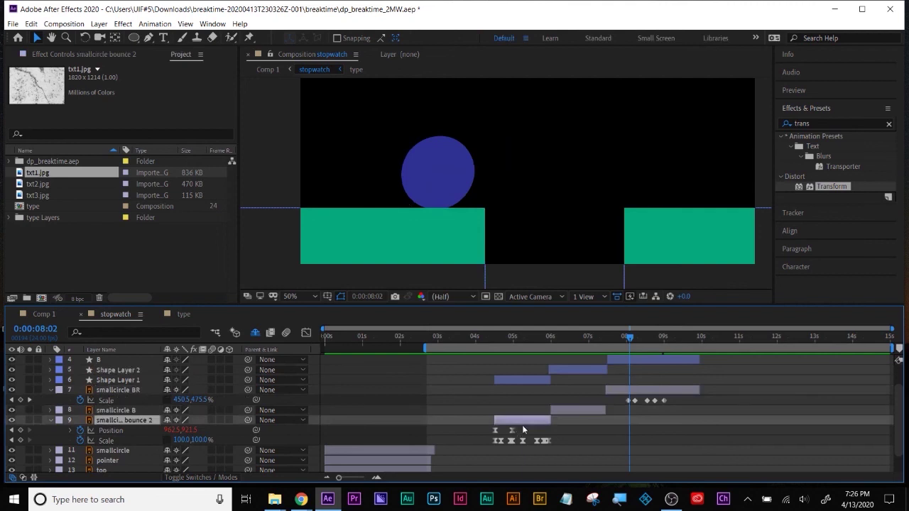
{"action": "left_click", "coordinate": [490, 339]}
{"action": "mouse_move", "coordinate": [497, 343]}
{"action": "left_mouse_down"}
{"action": "mouse_move", "coordinate": [646, 342]}
{"action": "mouse_move", "coordinate": [498, 342]}
{"action": "left_mouse_up"}
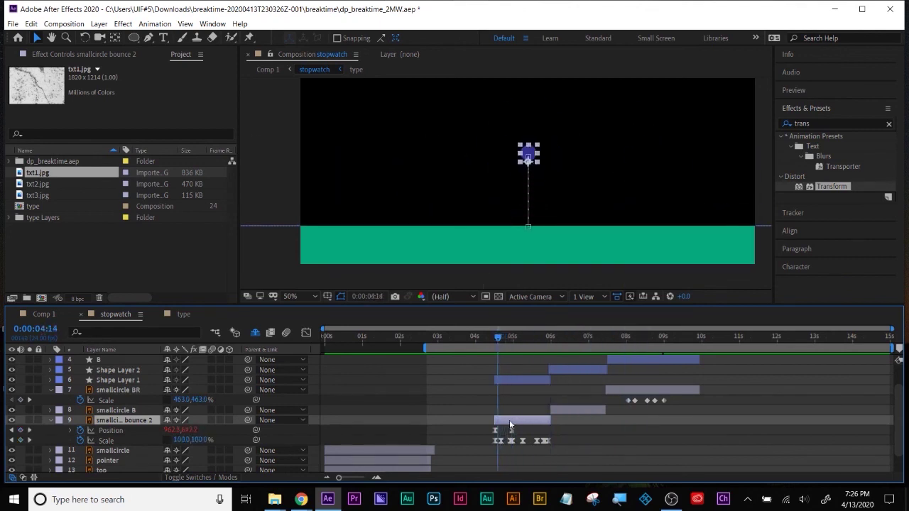
{"action": "left_click", "coordinate": [12, 430]}
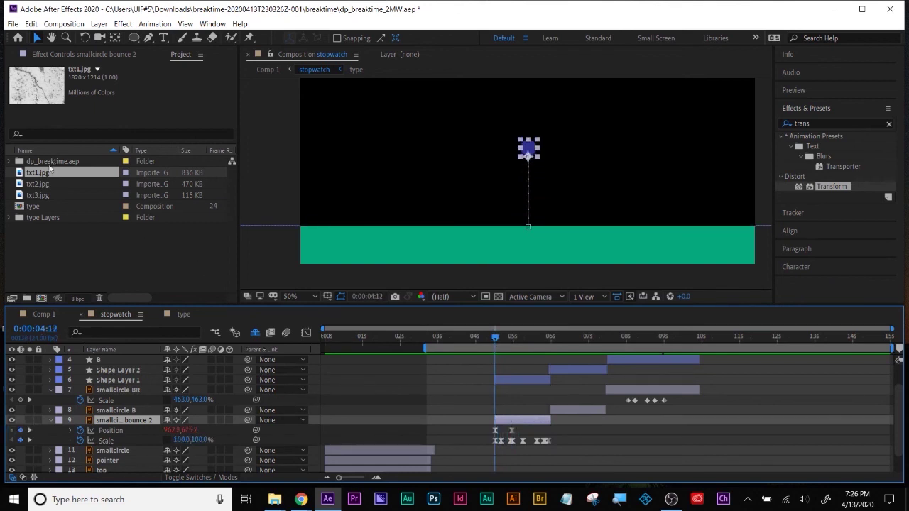
Step: Add txt1.jpg to the stopwatch timeline directly below smallcircle bounce 2 and scale it to 13%
{"action": "left_click_drag", "start_coordinate": [50, 168], "coordinate": [142, 445]}
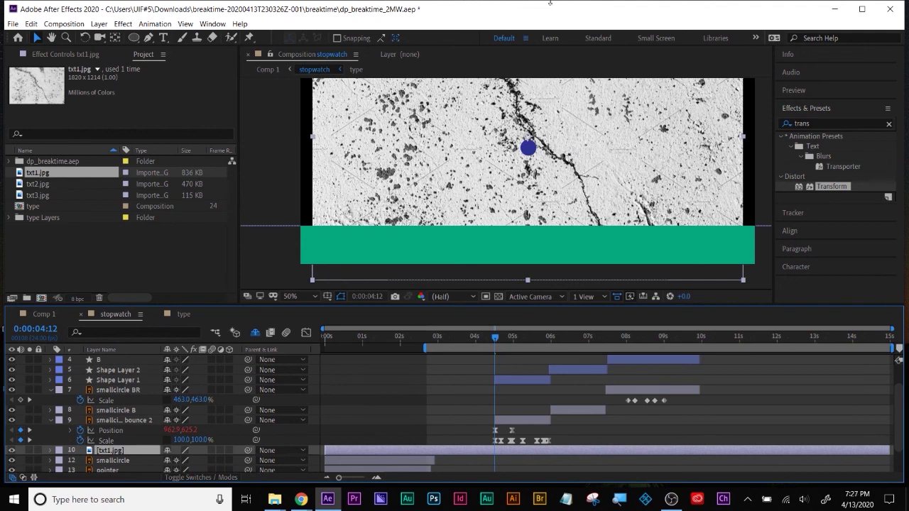
{"action": "key", "text": "slash"}
{"action": "key", "text": "comma"}
{"action": "key", "text": "s"}
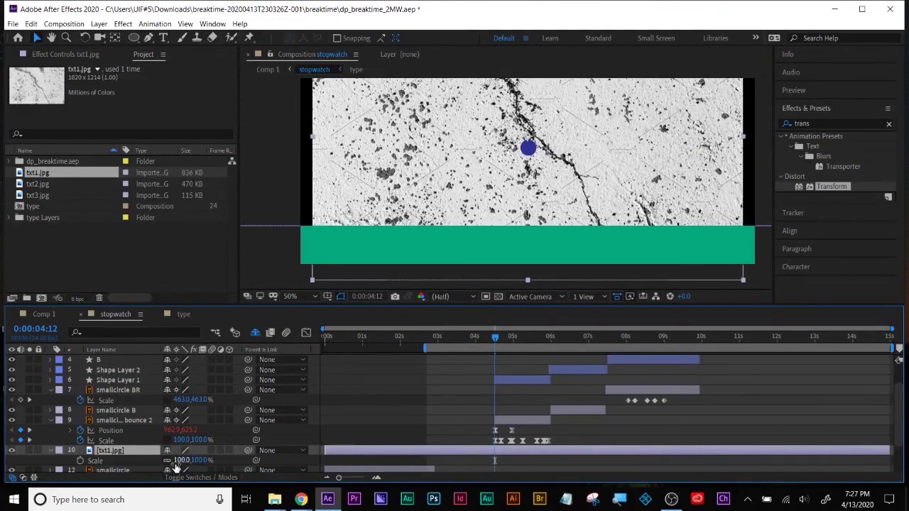
{"action": "left_click_drag", "start_coordinate": [183, 460], "coordinate": [150, 480]}
{"action": "left_click_drag", "start_coordinate": [504, 153], "coordinate": [513, 162]}
{"action": "mouse_move", "coordinate": [179, 461]}
{"action": "left_mouse_down"}
{"action": "mouse_move", "coordinate": [171, 461]}
{"action": "mouse_move", "coordinate": [183, 460]}
{"action": "left_mouse_up"}
Step: Move the scaled txt1.jpg texture in the composition so it sits fully behind the blue circle
{"action": "key", "text": "period"}
{"action": "key", "text": "period"}
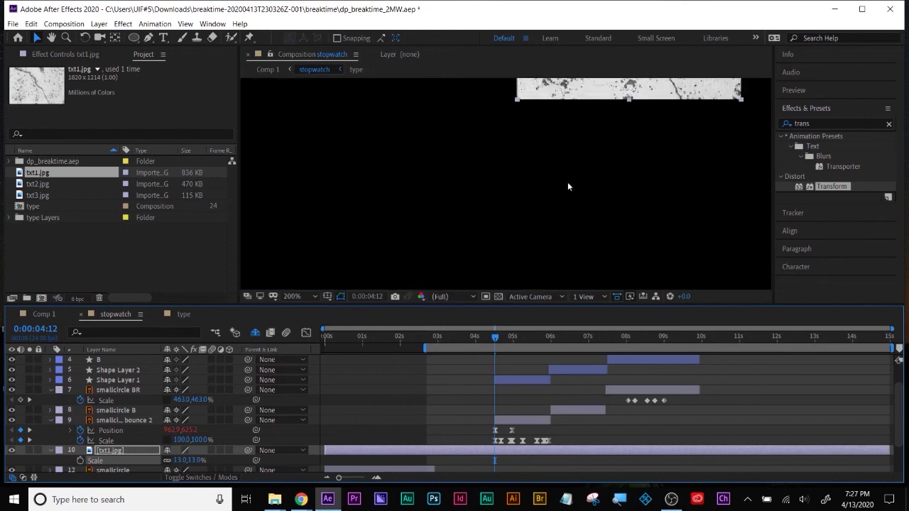
{"action": "key", "text": "space"}
{"action": "left_click_drag", "start_coordinate": [601, 160], "coordinate": [585, 283]}
{"action": "left_click_drag", "start_coordinate": [655, 147], "coordinate": [653, 166]}
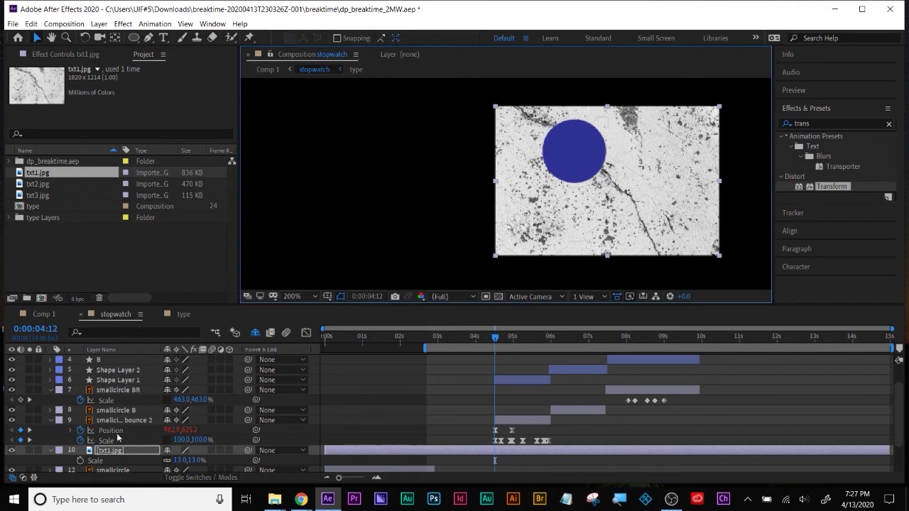
Step: Collapse the revealed layer properties in the timeline and select the txt1.jpg layer beneath smallcircle bounce 2
{"action": "left_click", "coordinate": [382, 385]}
{"action": "key", "text": "u"}
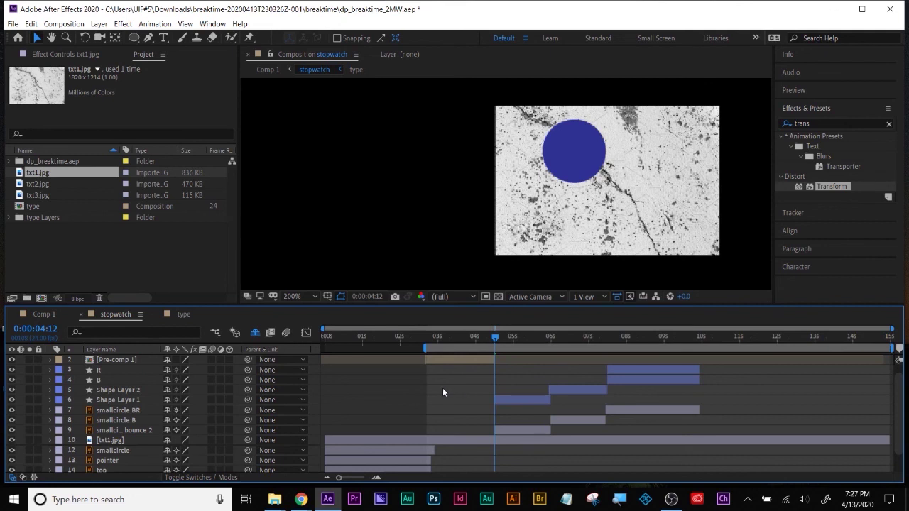
{"action": "left_click", "coordinate": [110, 440]}
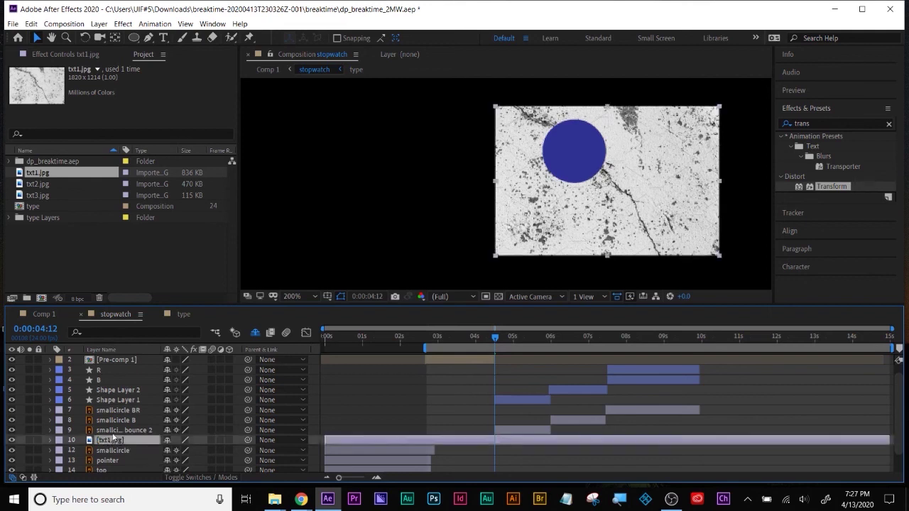
{"action": "left_click", "coordinate": [106, 431]}
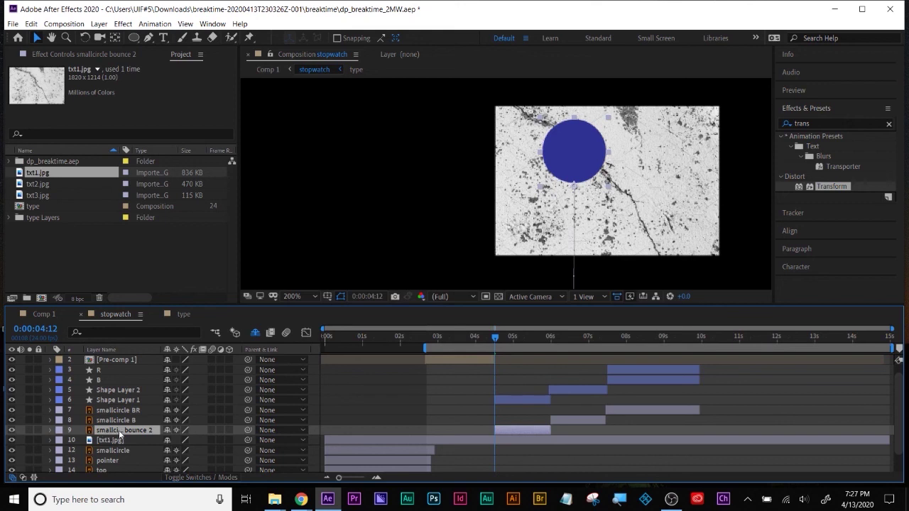
{"action": "left_click", "coordinate": [517, 440]}
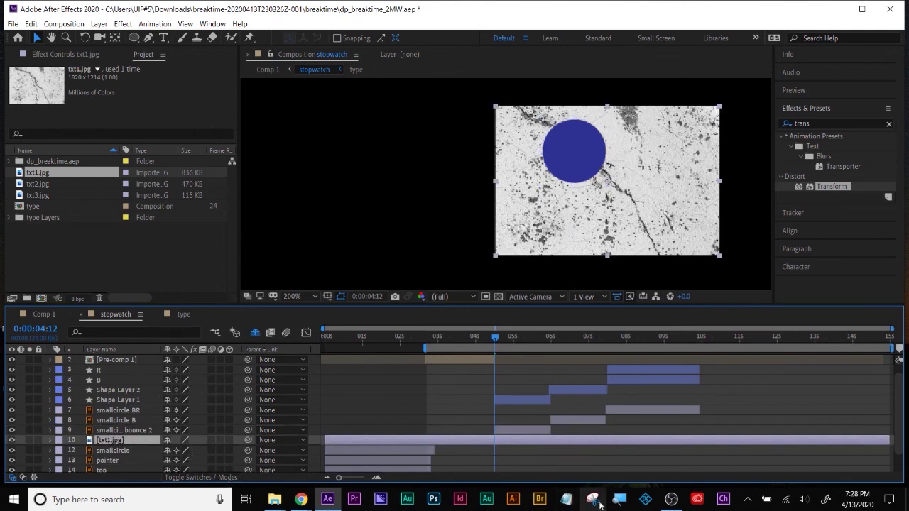
Step: Magnify the screen to 200% with Magnifier and switch the timeline columns from layer switches to Mode and TrkMat
{"action": "left_click", "coordinate": [618, 500]}
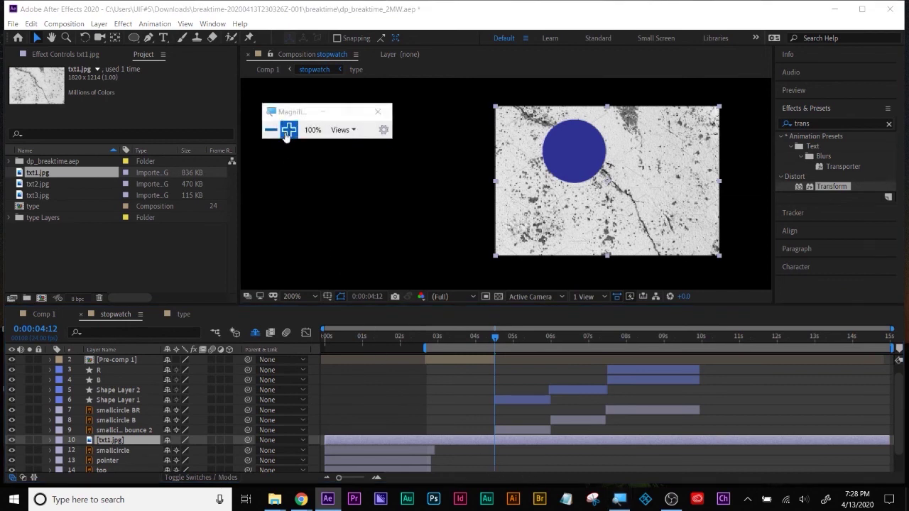
{"action": "left_click", "coordinate": [288, 131]}
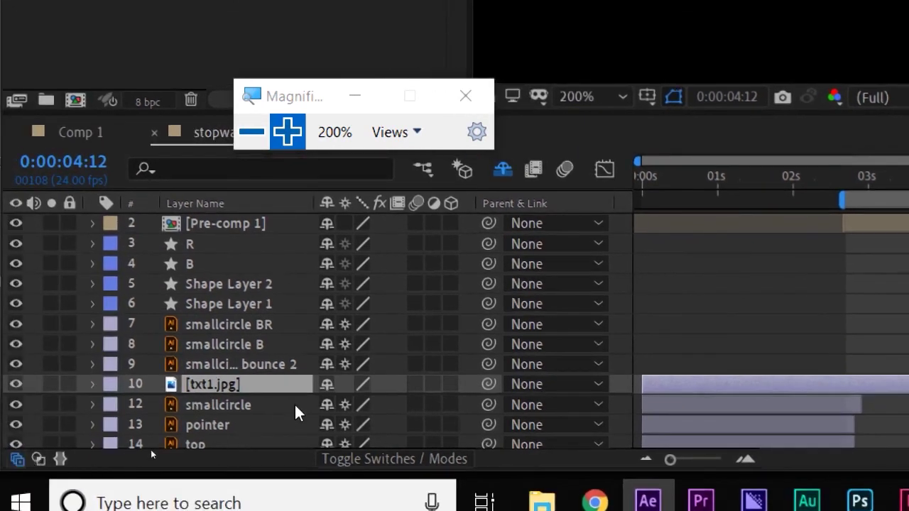
{"action": "left_click", "coordinate": [206, 364]}
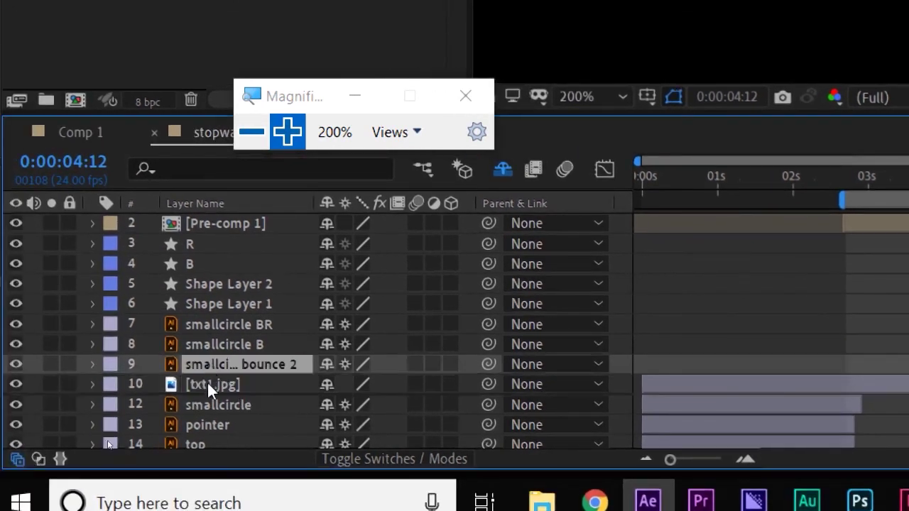
{"action": "left_click", "coordinate": [208, 385]}
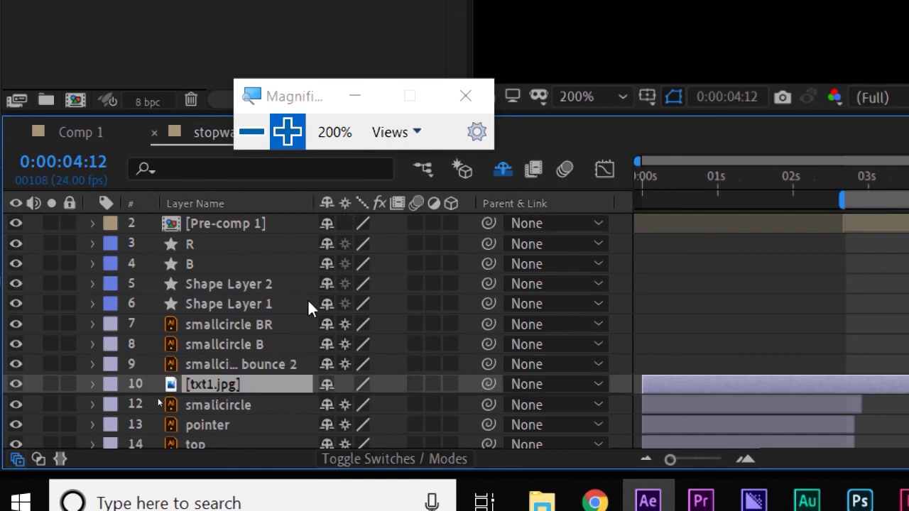
{"action": "left_click", "coordinate": [391, 465]}
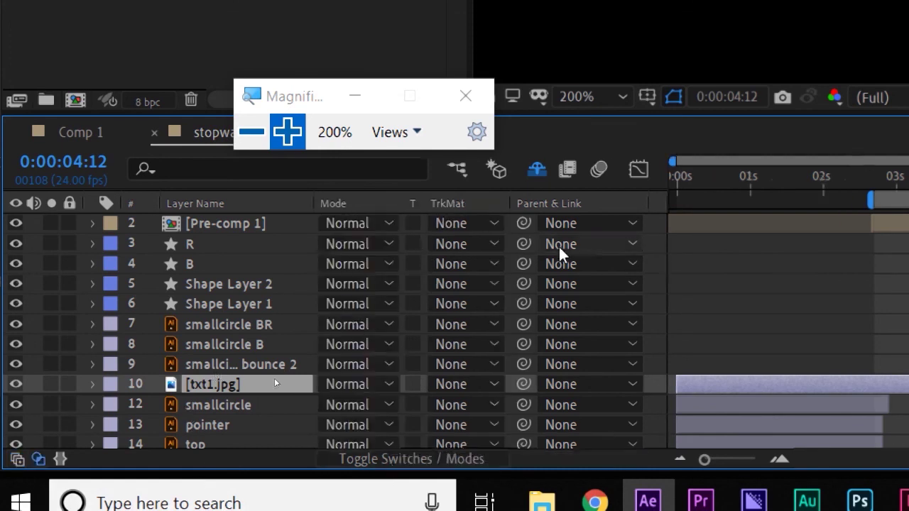
Step: Set the track matte of the txt1.jpg layer to Alpha Matte "smallcircle bounce 2"
{"action": "left_click", "coordinate": [226, 365]}
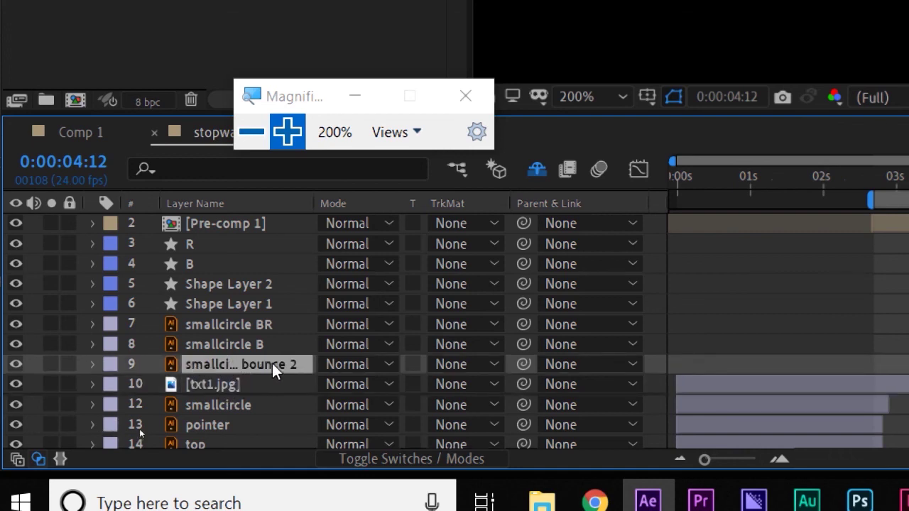
{"action": "left_click", "coordinate": [215, 386]}
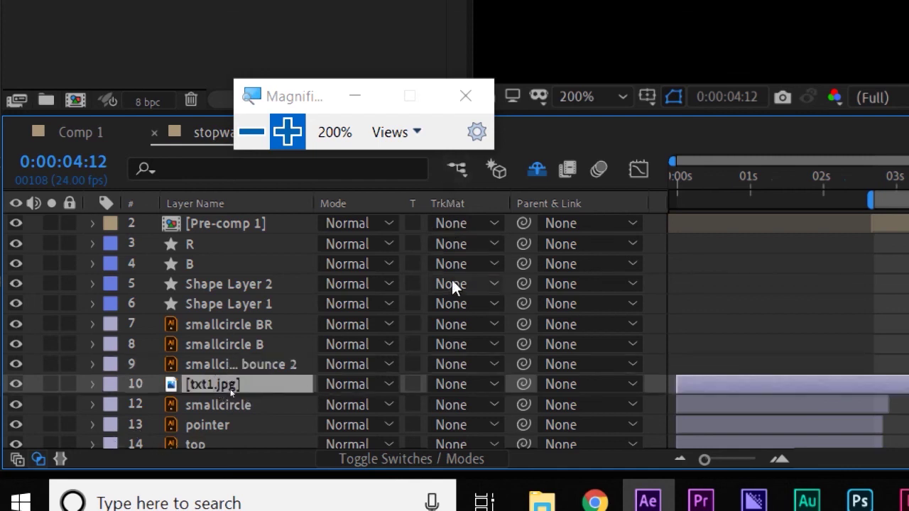
{"action": "left_click", "coordinate": [484, 385]}
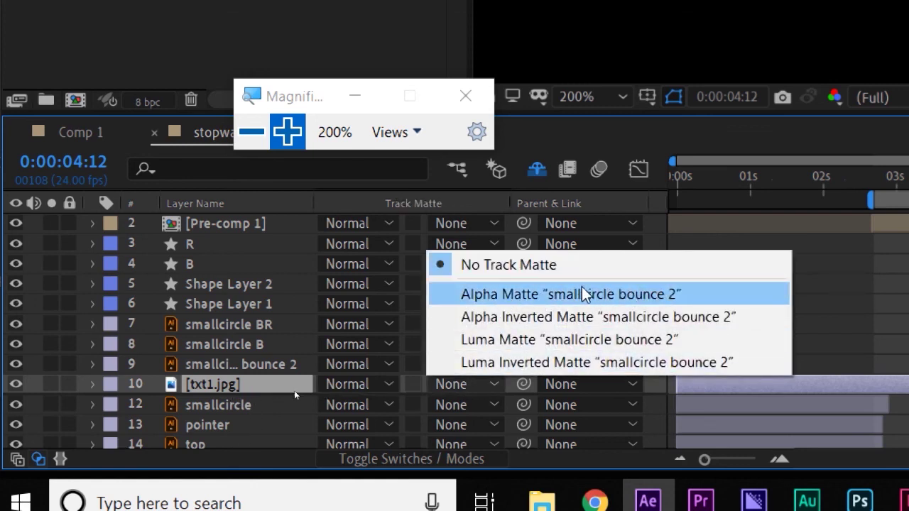
{"action": "left_click", "coordinate": [625, 295]}
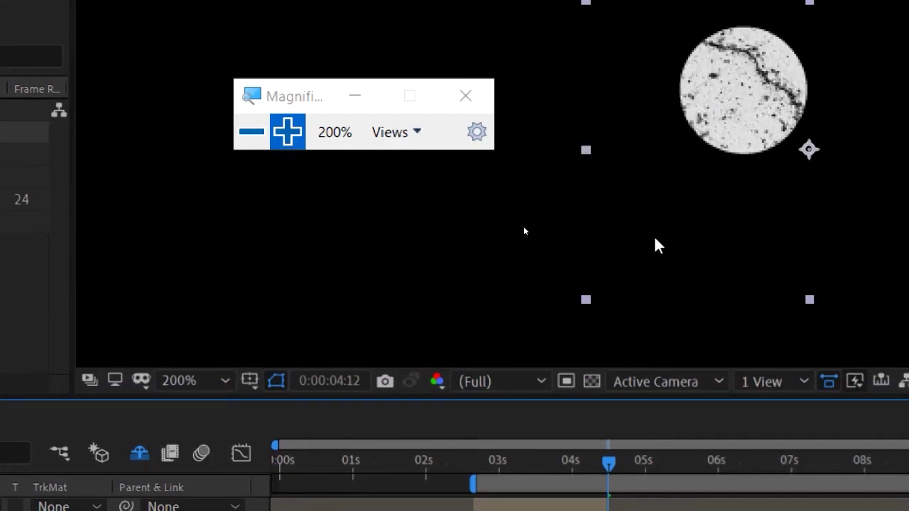
Step: Inspect the texture-filled circle and its matte layers, close the Magnifier and scrub around the start of the bounce
{"action": "key", "text": "comma"}
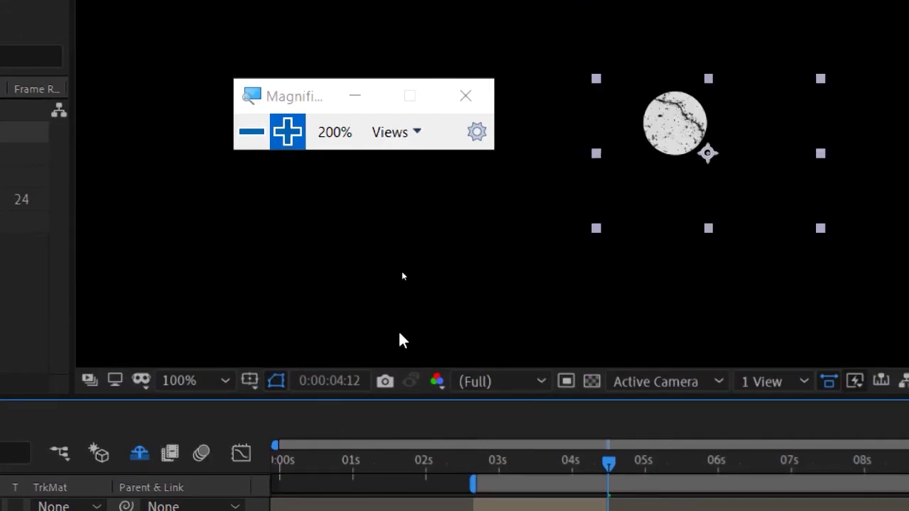
{"action": "key", "text": "period"}
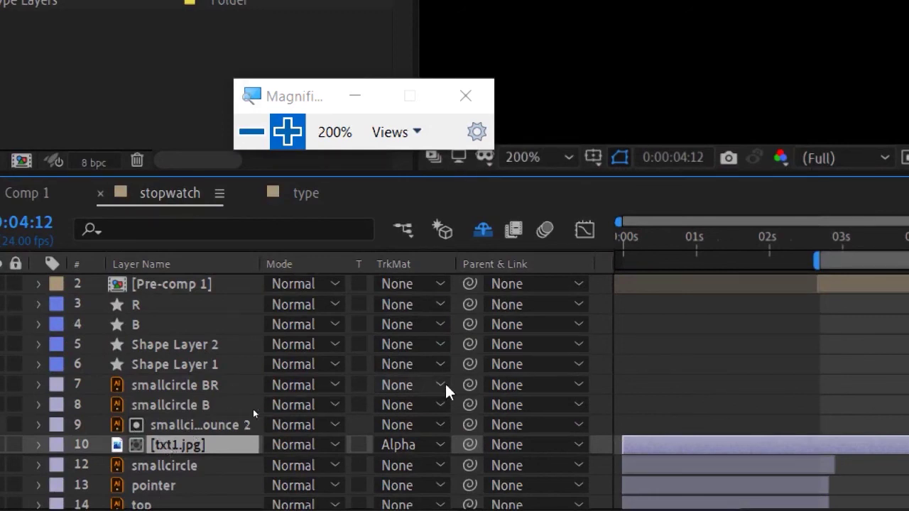
{"action": "left_click", "coordinate": [252, 131]}
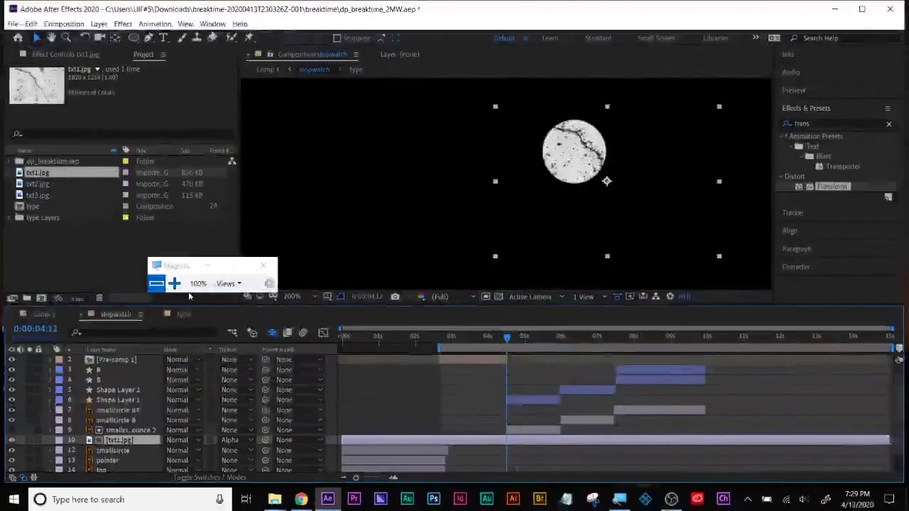
{"action": "left_click", "coordinate": [259, 269]}
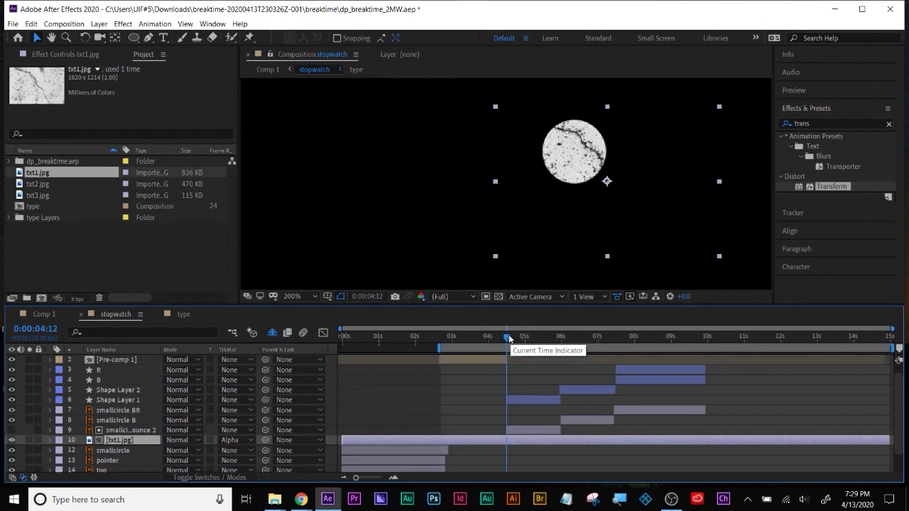
{"action": "left_click_drag", "start_coordinate": [511, 339], "coordinate": [510, 339]}
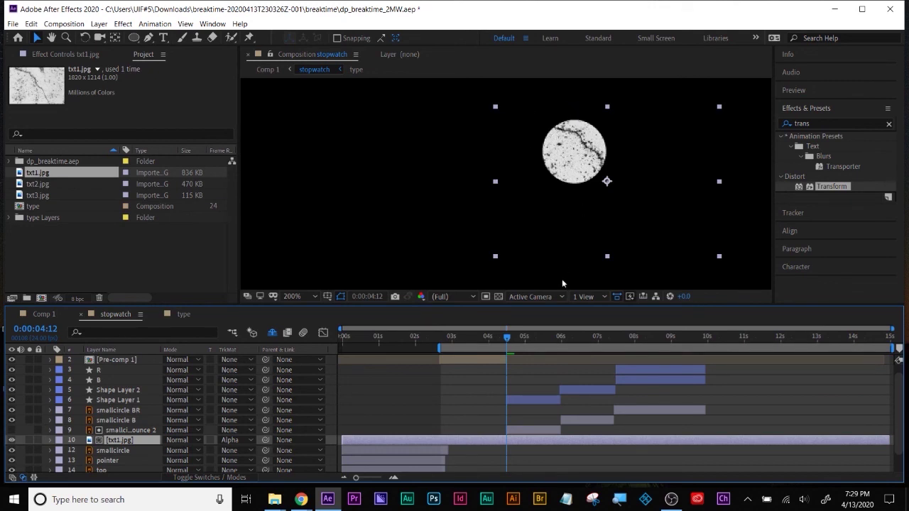
Step: Parent the txt1.jpg layer to its matte layer, smallcircle bounce 2, with the Magnifier set to 200%
{"action": "mouse_move", "coordinate": [510, 341]}
{"action": "left_mouse_down"}
{"action": "mouse_move", "coordinate": [519, 340]}
{"action": "mouse_move", "coordinate": [509, 342]}
{"action": "left_mouse_up"}
{"action": "left_click", "coordinate": [533, 400]}
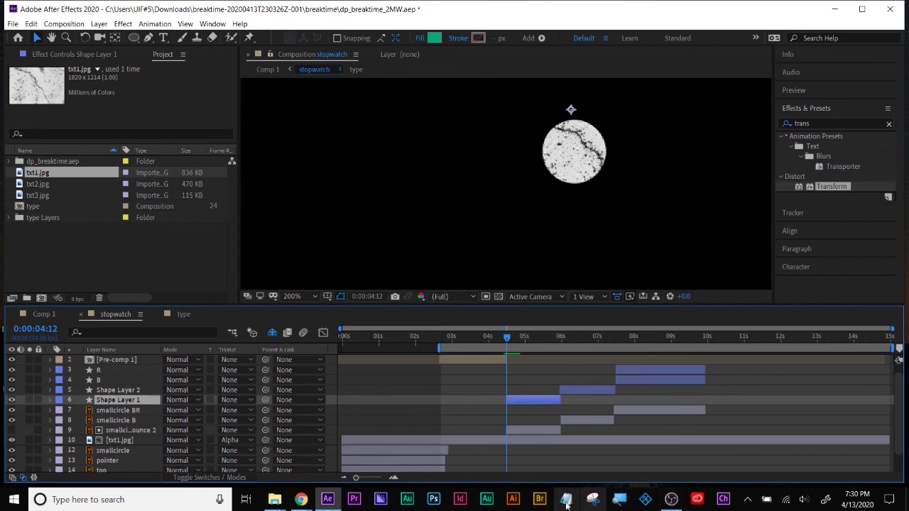
{"action": "left_click", "coordinate": [622, 501]}
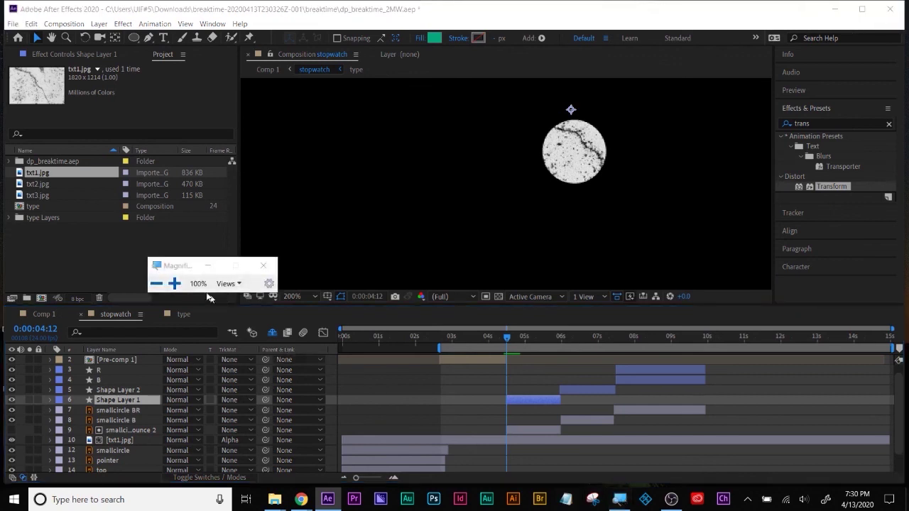
{"action": "left_click", "coordinate": [174, 284]}
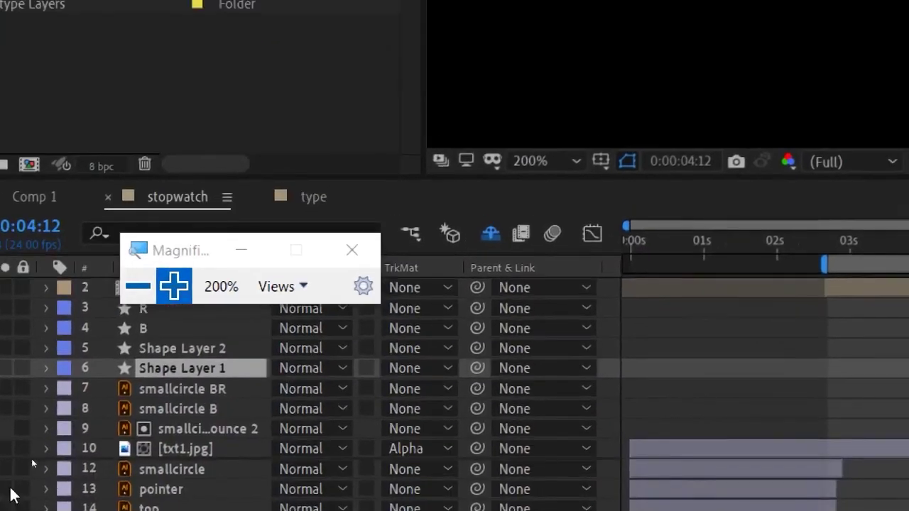
{"action": "left_click", "coordinate": [181, 448]}
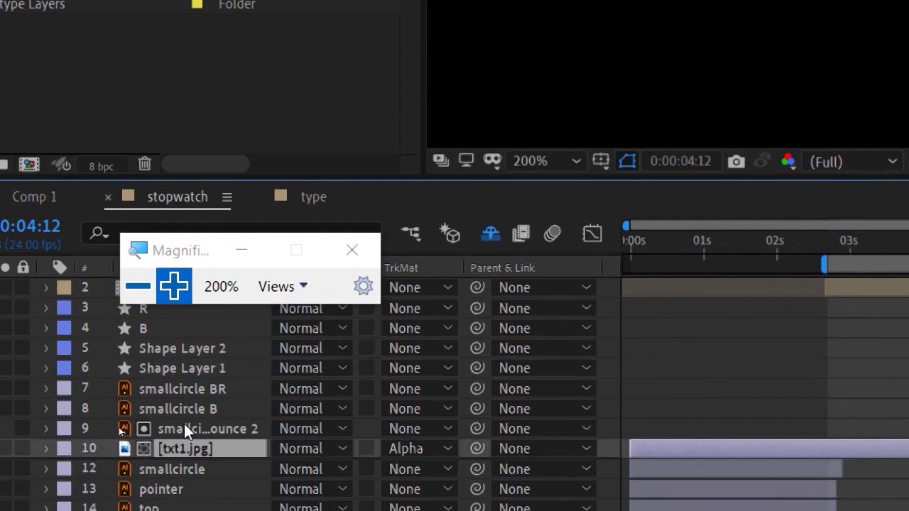
{"action": "left_click", "coordinate": [183, 429]}
{"action": "left_click", "coordinate": [189, 451]}
{"action": "left_click_drag", "start_coordinate": [475, 446], "coordinate": [201, 429]}
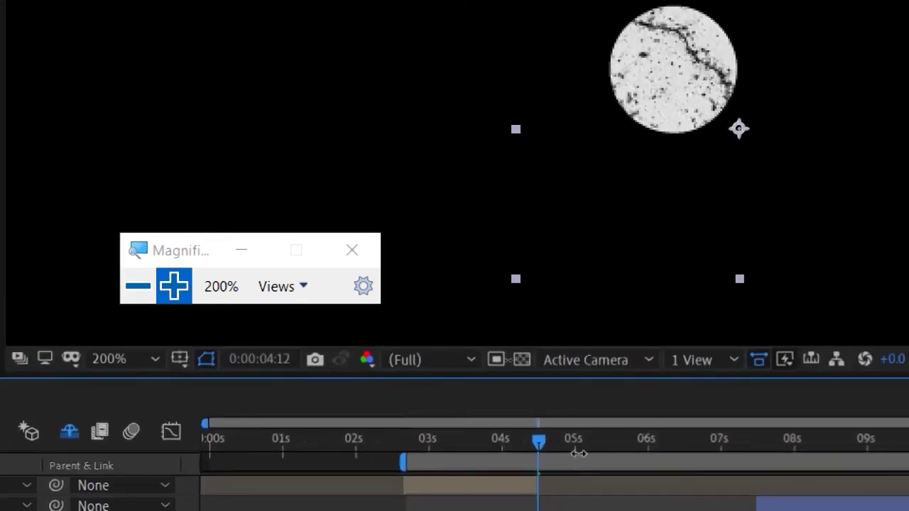
Step: Restore the magnification to 100% and scrub the bounce up to 0:00:05:22, examining how the texture follows the circle's squash and stretch
{"action": "left_click_drag", "start_coordinate": [548, 438], "coordinate": [565, 440]}
{"action": "scroll", "coordinate": [682, 81], "scroll_direction": "down", "scroll_amount": 1}
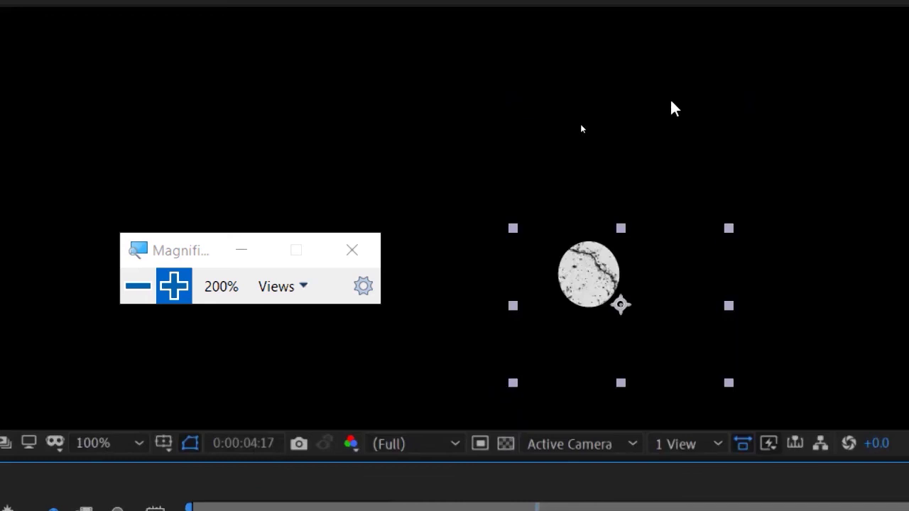
{"action": "left_click", "coordinate": [138, 286]}
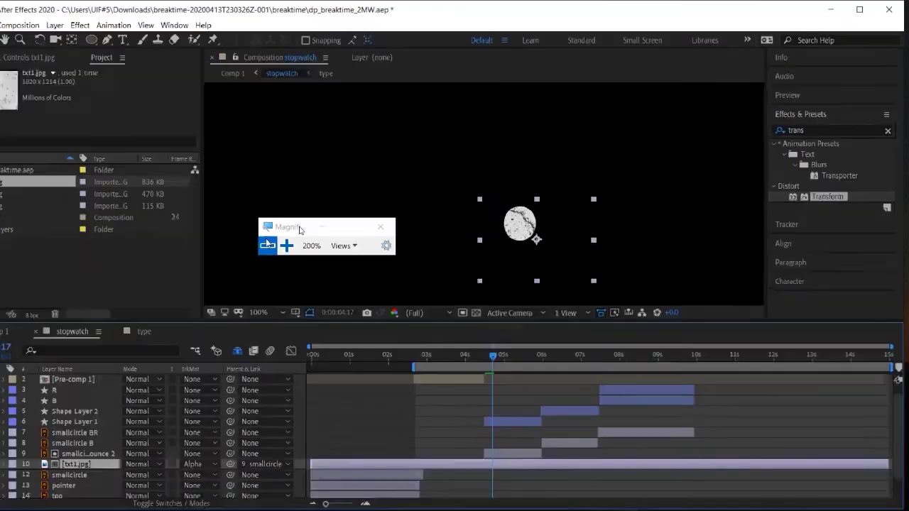
{"action": "left_click_drag", "start_coordinate": [514, 337], "coordinate": [524, 338]}
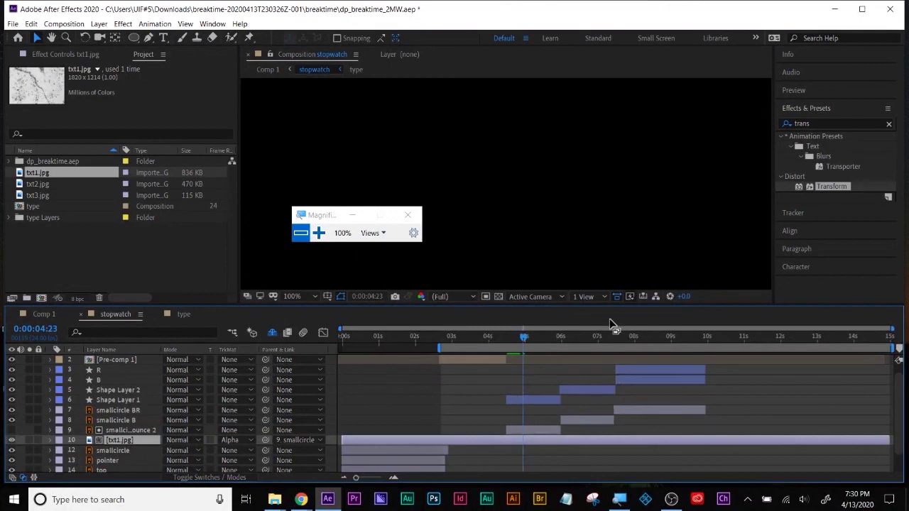
{"action": "left_click_drag", "start_coordinate": [373, 306], "coordinate": [426, 384]}
{"action": "left_click_drag", "start_coordinate": [515, 324], "coordinate": [538, 264]}
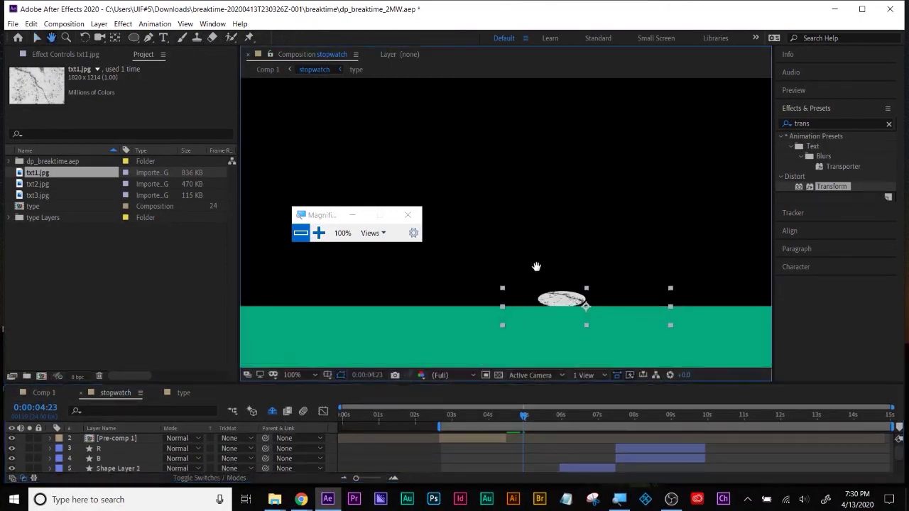
{"action": "scroll", "coordinate": [589, 308], "scroll_direction": "up", "scroll_amount": 1}
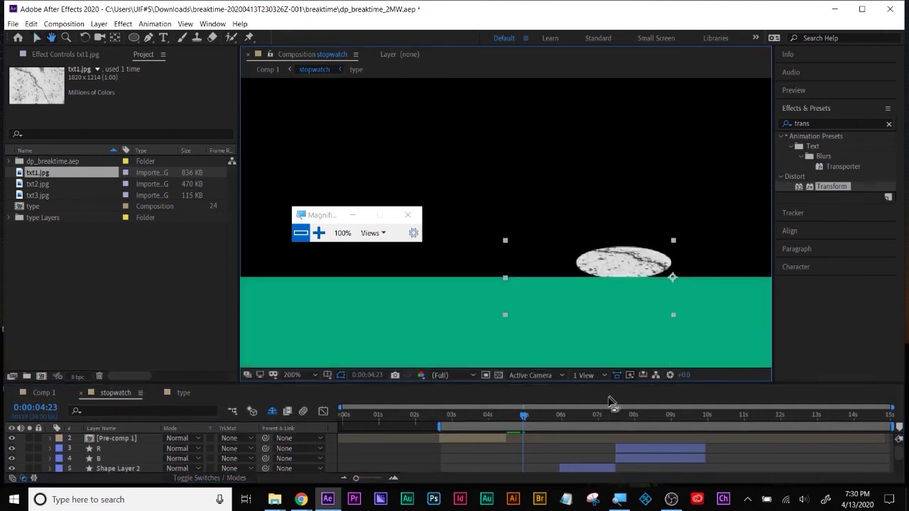
{"action": "left_click_drag", "start_coordinate": [524, 418], "coordinate": [559, 419]}
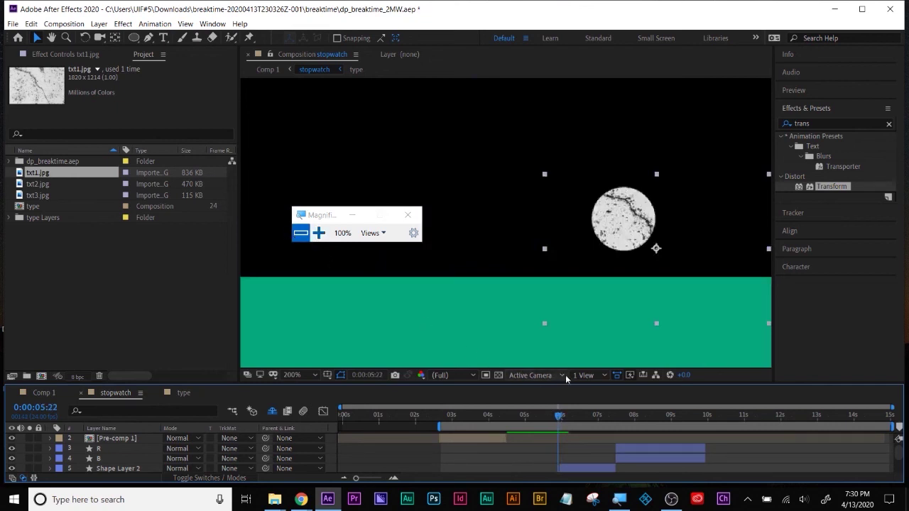
Step: Split the txt1.jpg layer at 0:00:05:23, near the start of the smallcircle B layer
{"action": "left_click_drag", "start_coordinate": [569, 384], "coordinate": [561, 265]}
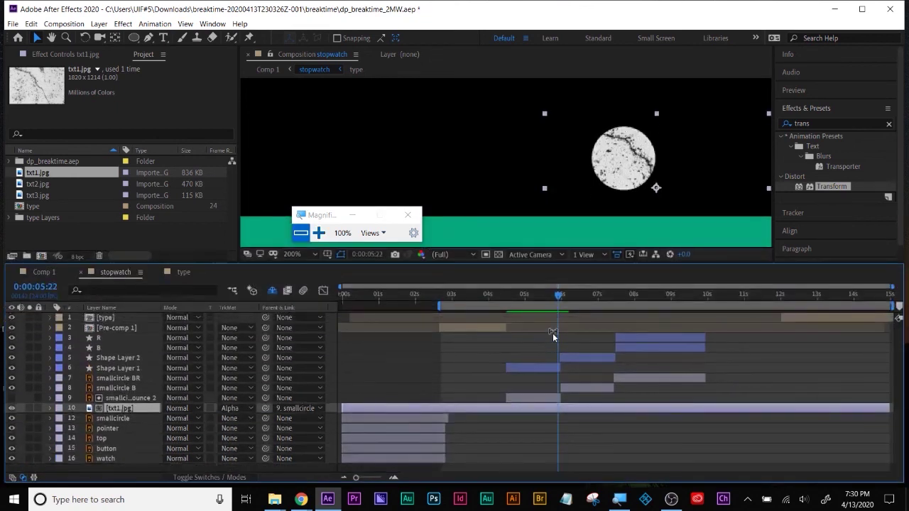
{"action": "key", "text": "comma"}
{"action": "left_click_drag", "start_coordinate": [561, 297], "coordinate": [572, 296]}
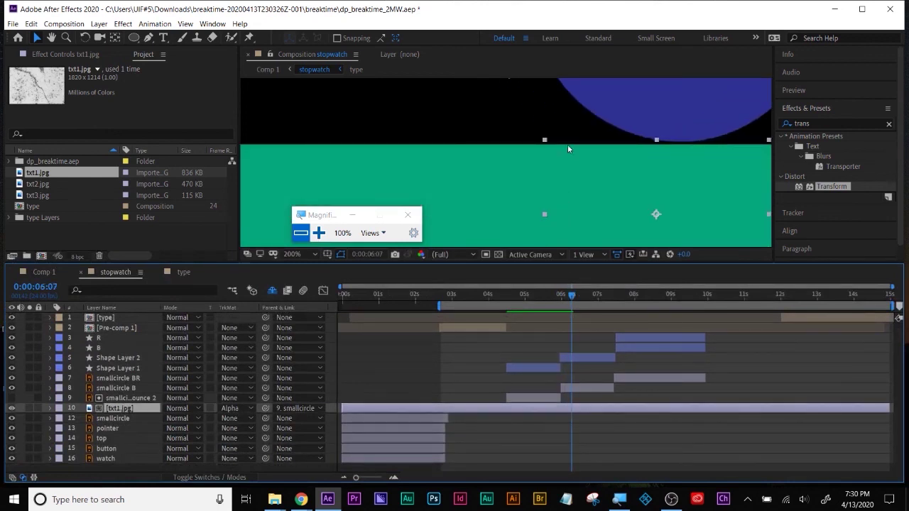
{"action": "key", "text": "comma"}
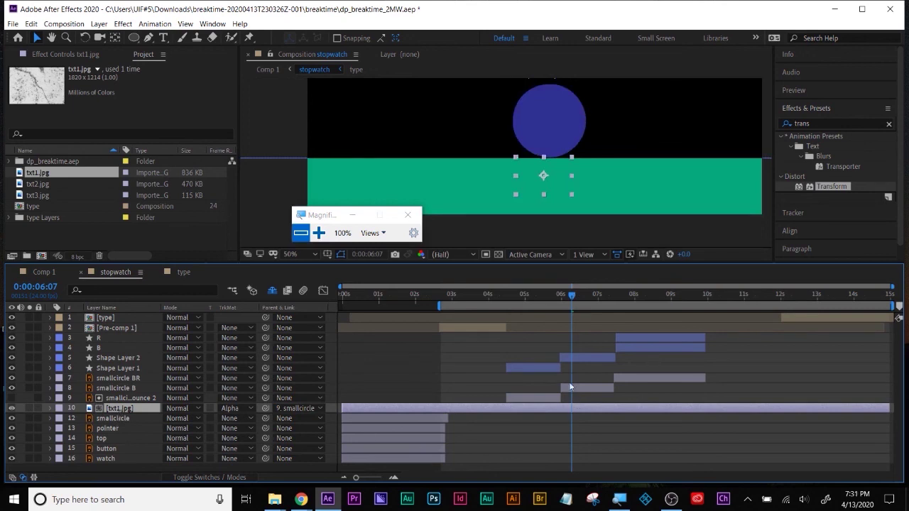
{"action": "left_click_drag", "start_coordinate": [552, 298], "coordinate": [558, 297]}
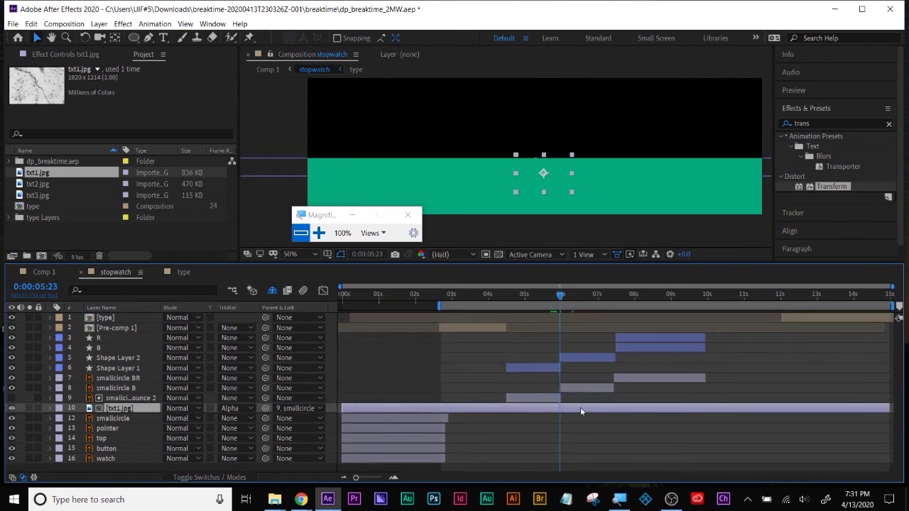
{"action": "key", "text": "ctrl+shift+d"}
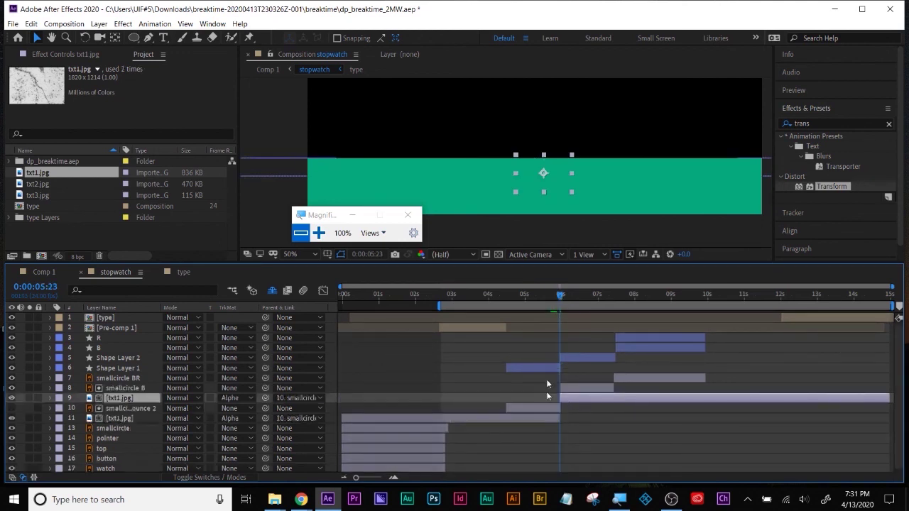
Step: Move the start of the second txt1.jpg segment to 0:00:06:00, in line with the start of smallcircle B
{"action": "left_click", "coordinate": [583, 389]}
{"action": "mouse_move", "coordinate": [560, 297]}
{"action": "left_mouse_down"}
{"action": "mouse_move", "coordinate": [568, 297]}
{"action": "mouse_move", "coordinate": [560, 296]}
{"action": "left_mouse_up"}
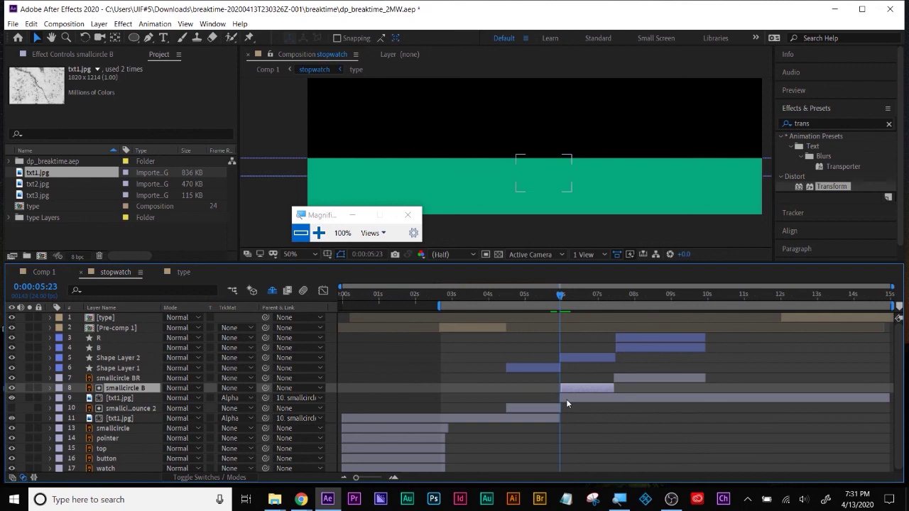
{"action": "left_click_drag", "start_coordinate": [356, 477], "coordinate": [379, 481]}
{"action": "left_click_drag", "start_coordinate": [618, 396], "coordinate": [627, 396]}
{"action": "left_click_drag", "start_coordinate": [615, 296], "coordinate": [637, 295]}
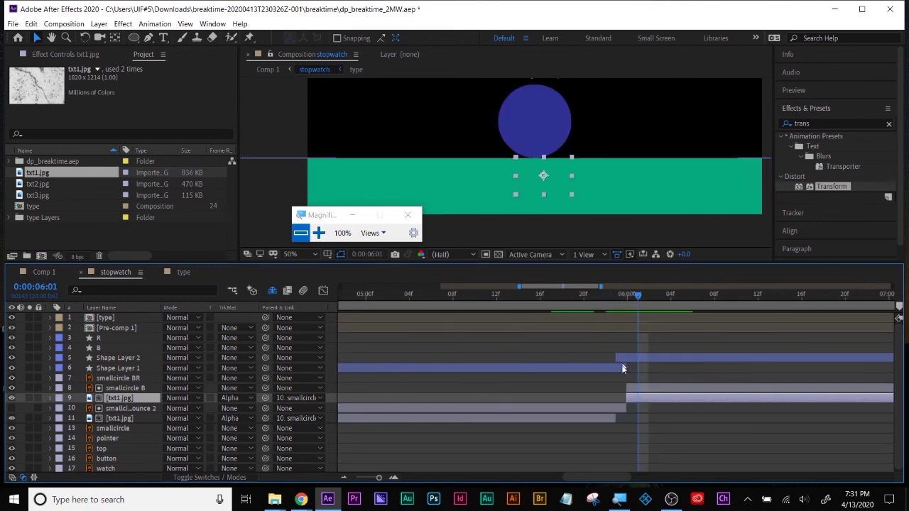
Step: Set the track matte of the txt1.jpg layer beneath smallcircle B to No Track Matte
{"action": "left_click", "coordinate": [654, 386]}
{"action": "left_click", "coordinate": [653, 396]}
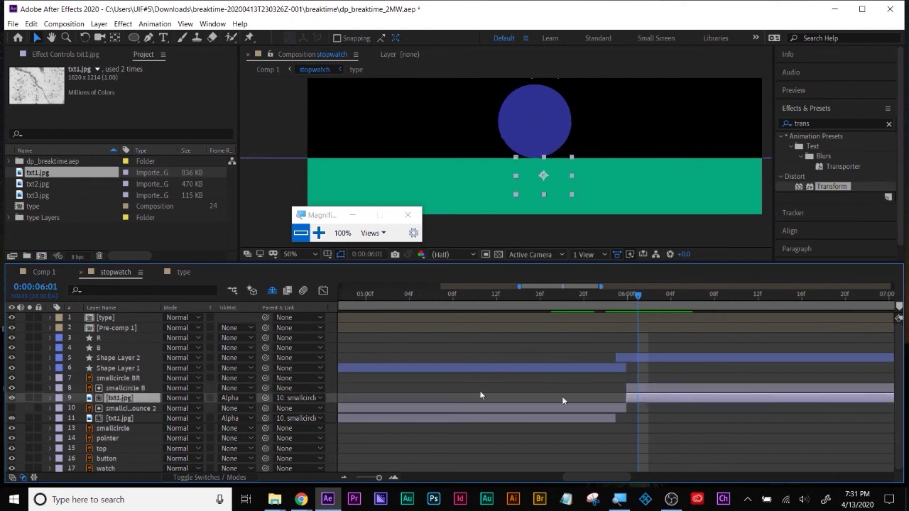
{"action": "left_click", "coordinate": [128, 407]}
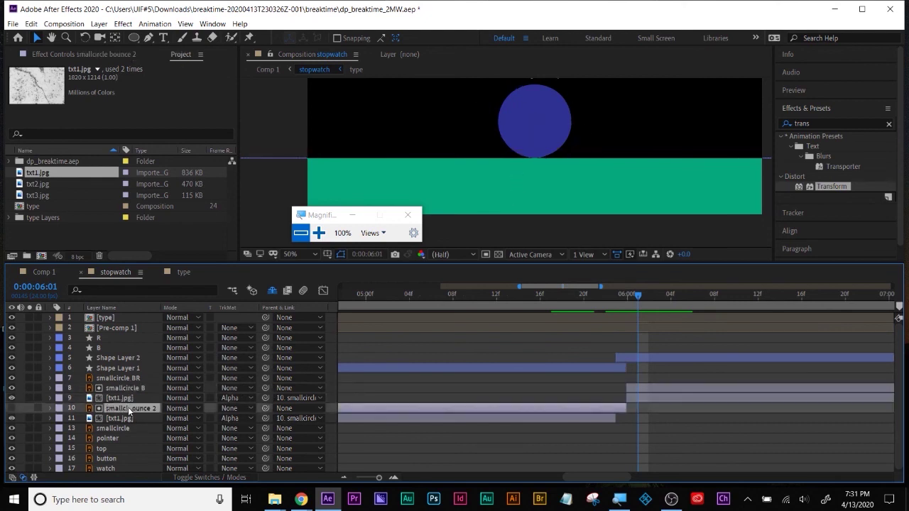
{"action": "left_click", "coordinate": [685, 402]}
{"action": "left_click", "coordinate": [231, 398]}
{"action": "left_click", "coordinate": [237, 411]}
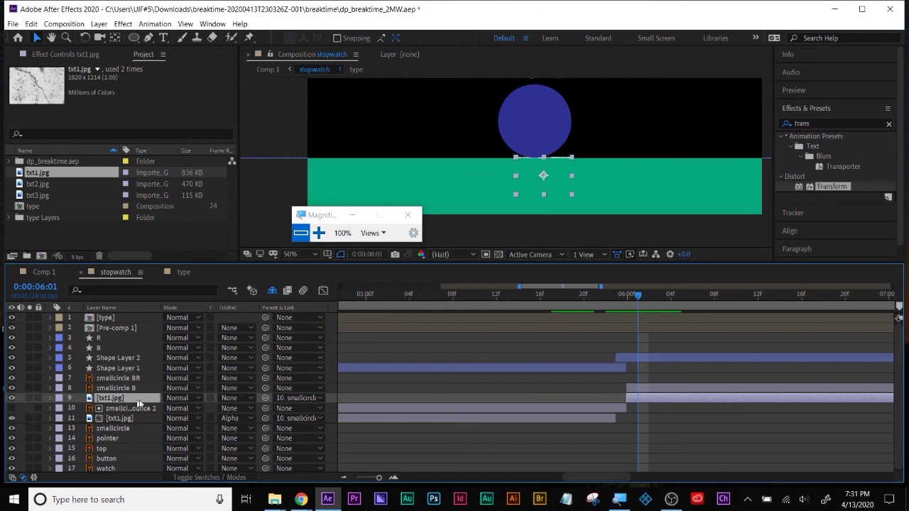
Step: Reposition the upper txt1.jpg layer behind the blue circle, scale it to 27% and collapse its properties
{"action": "key", "text": "s"}
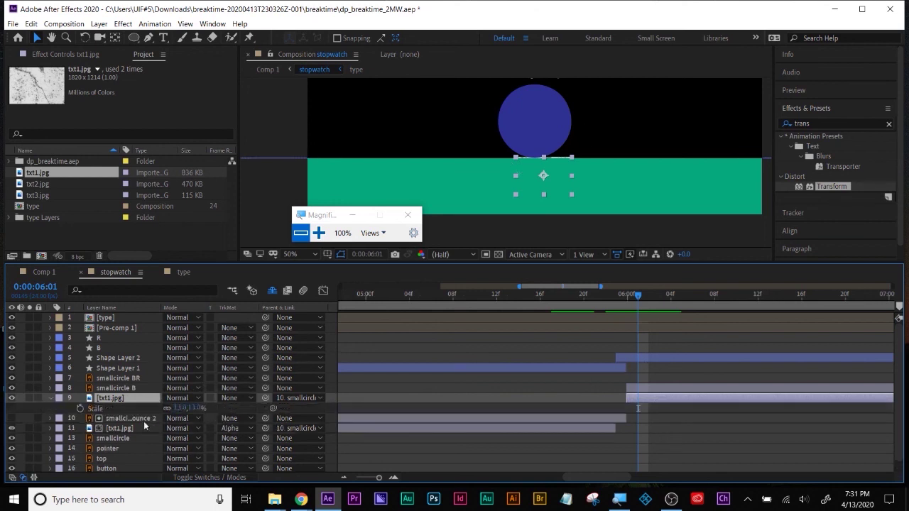
{"action": "key", "text": "p"}
{"action": "left_click_drag", "start_coordinate": [168, 410], "coordinate": [153, 410]}
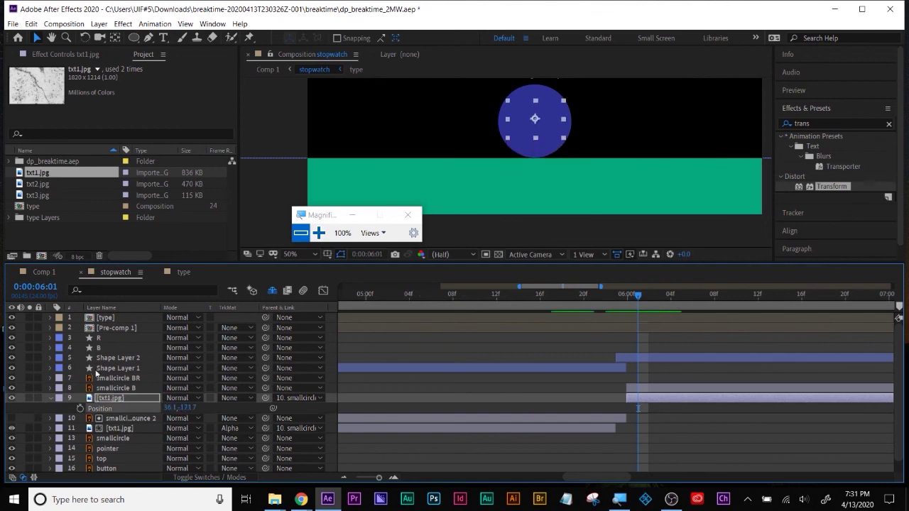
{"action": "key", "text": "s"}
{"action": "left_click_drag", "start_coordinate": [176, 409], "coordinate": [190, 408]}
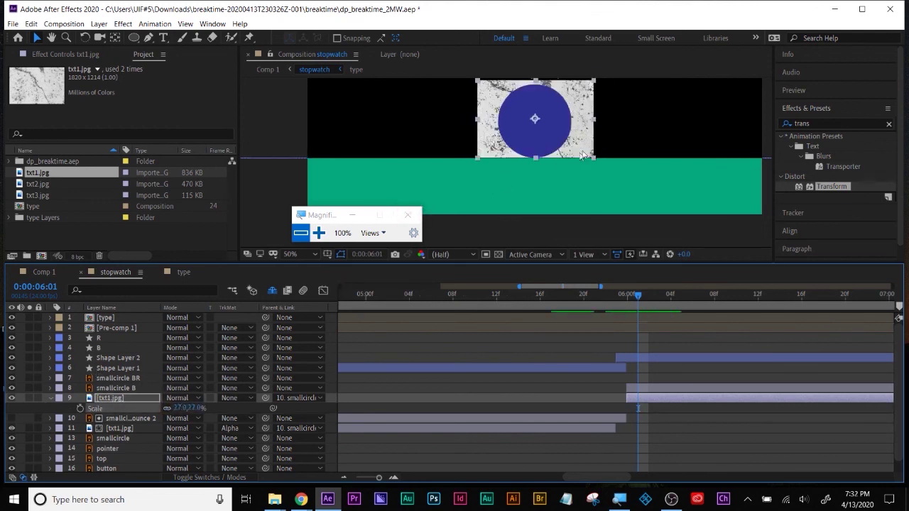
{"action": "left_click_drag", "start_coordinate": [584, 130], "coordinate": [592, 133]}
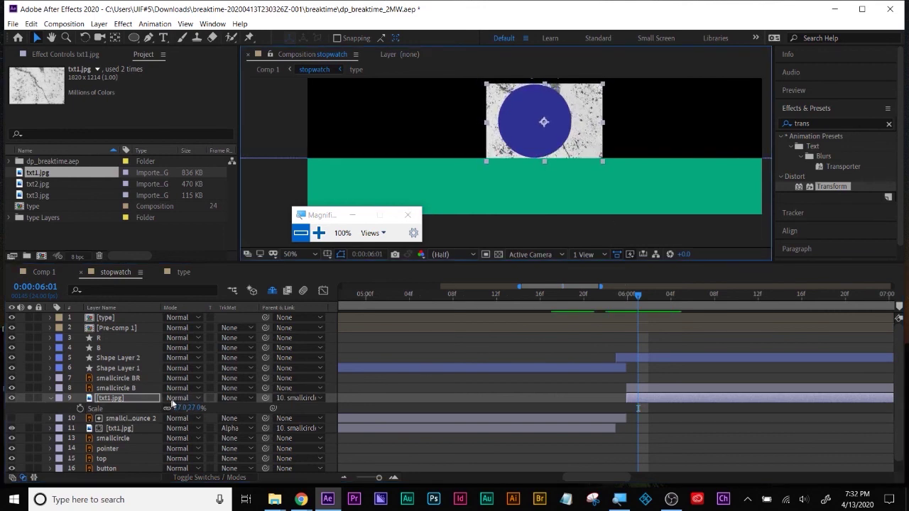
{"action": "left_click", "coordinate": [50, 399]}
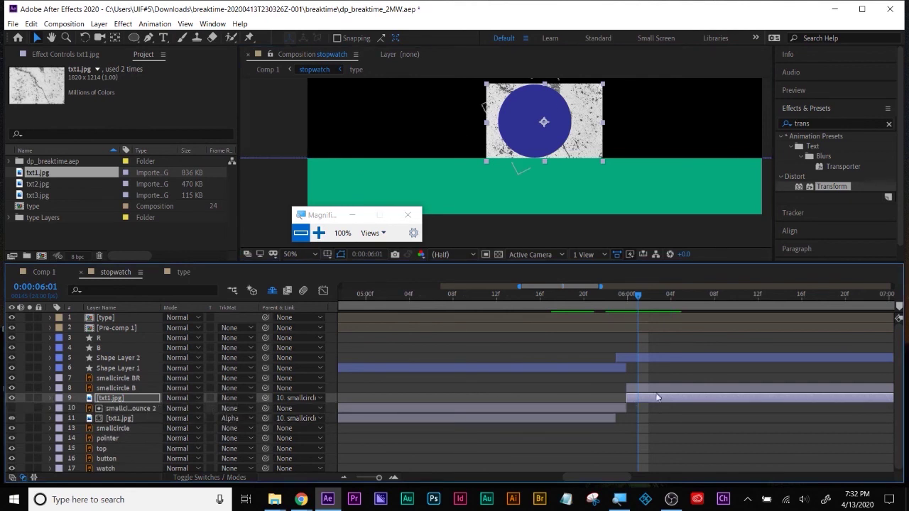
Step: Try Alpha Matte "[txt1.jpg]" as the track matte of smallcircle bounce 2 and undo it
{"action": "left_click", "coordinate": [318, 233]}
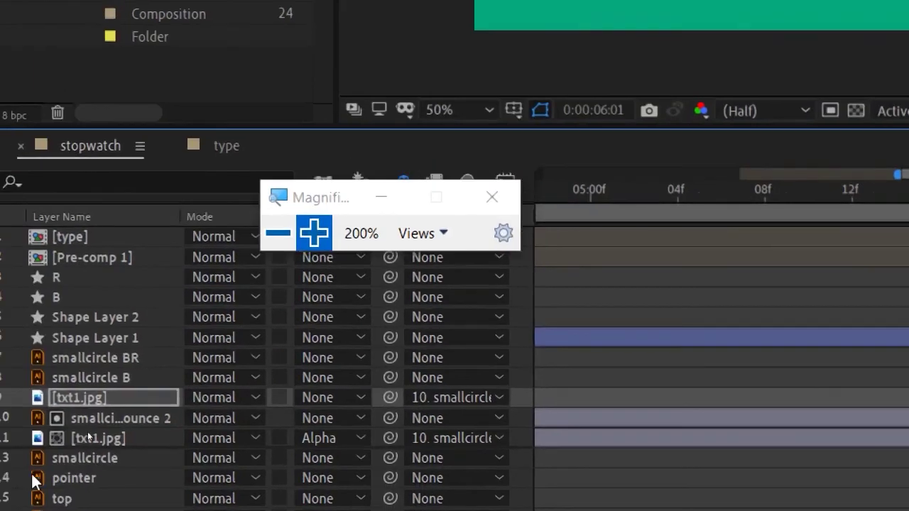
{"action": "left_click", "coordinate": [117, 416]}
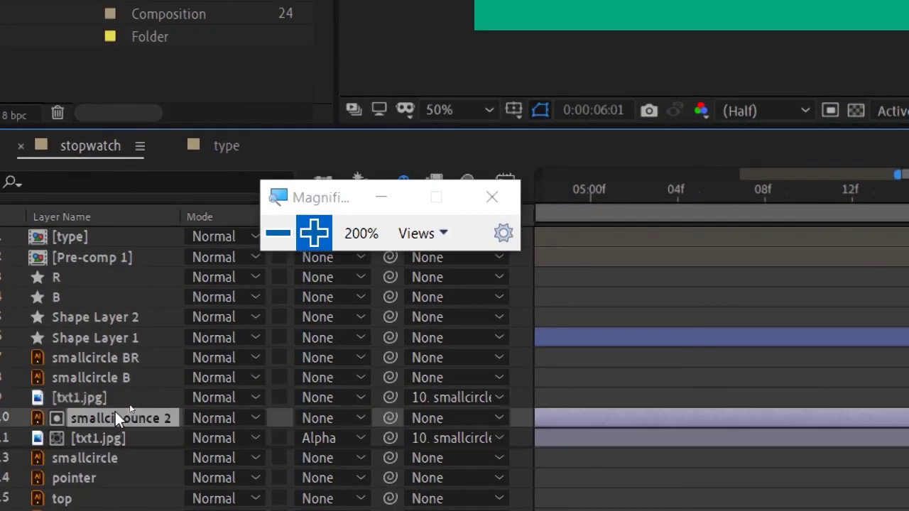
{"action": "left_click", "coordinate": [318, 420]}
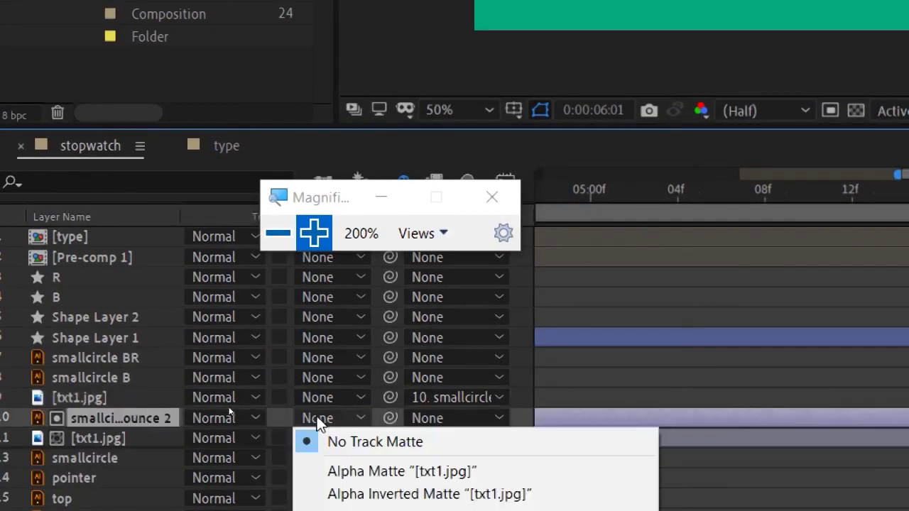
{"action": "left_click", "coordinate": [349, 471]}
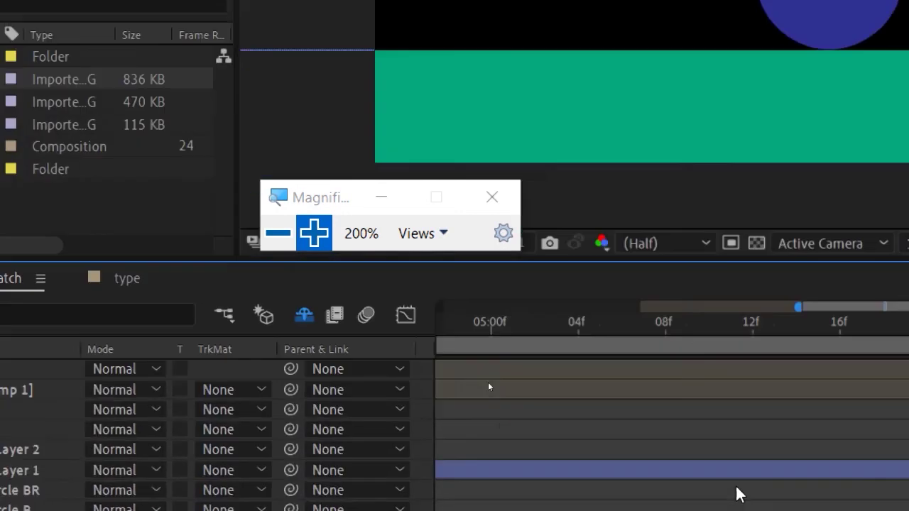
{"action": "left_click", "coordinate": [281, 233]}
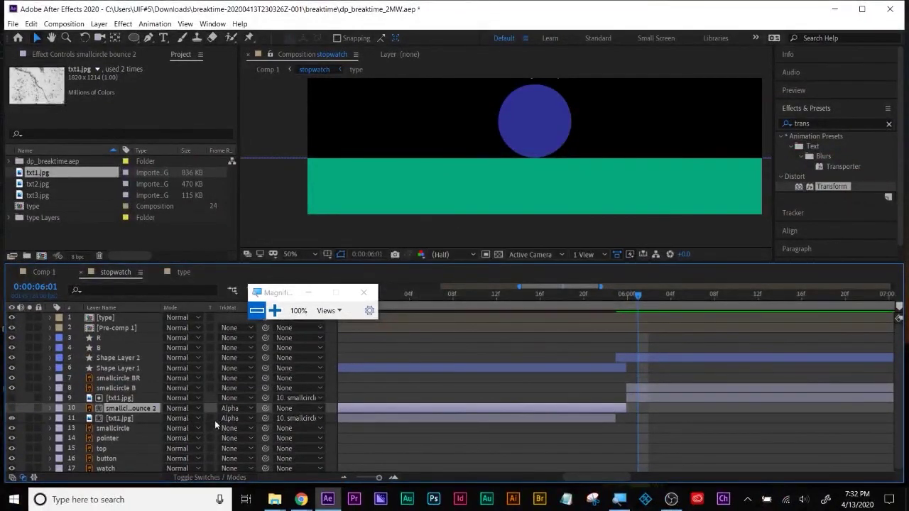
{"action": "key", "text": "ctrl+z"}
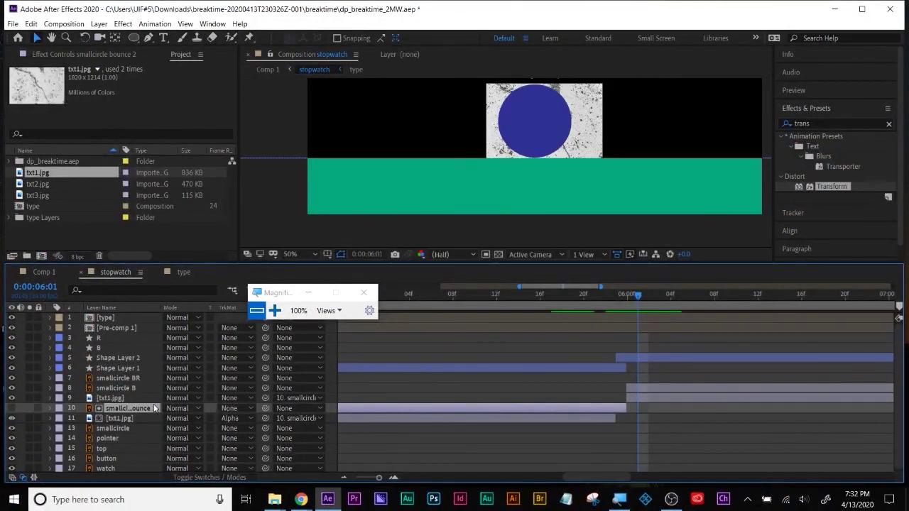
Step: Set the track matte of the upper txt1.jpg layer to Alpha Matte "smallcircle B" and scrub to 0:00:06:10 to check it
{"action": "left_click", "coordinate": [214, 396]}
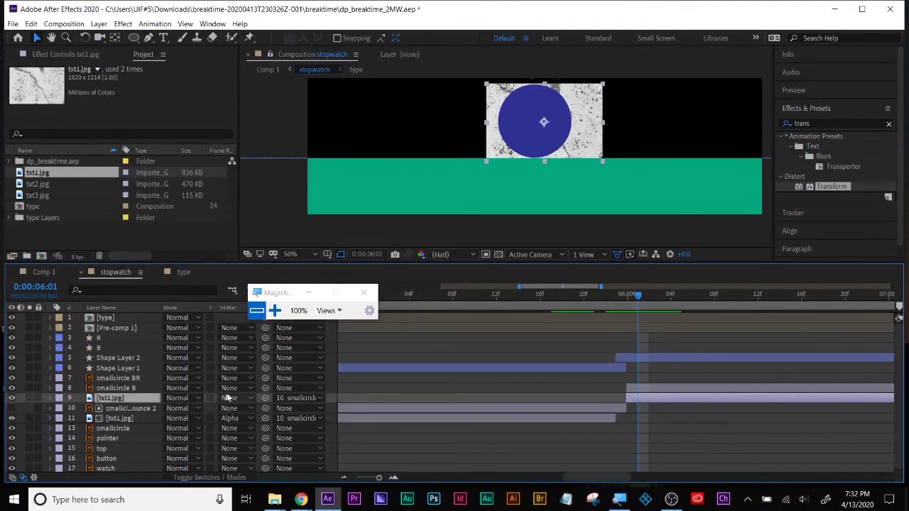
{"action": "left_click", "coordinate": [232, 399]}
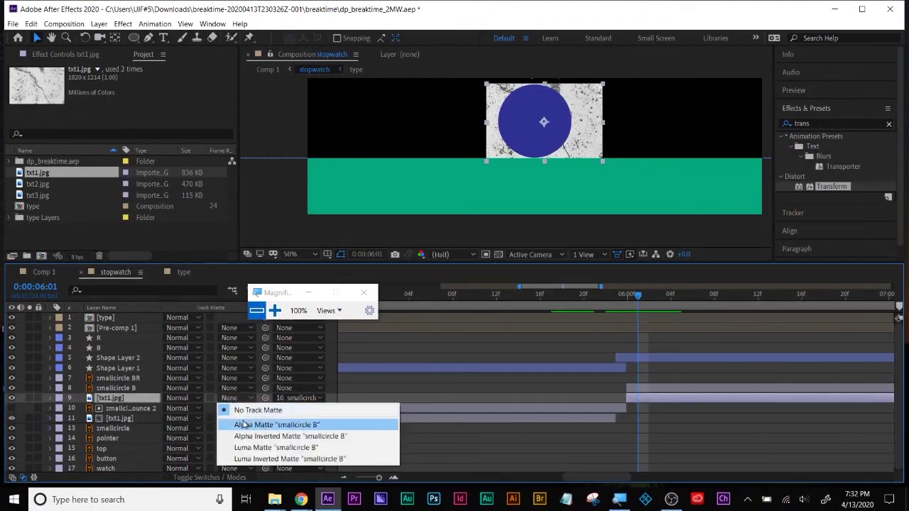
{"action": "left_click", "coordinate": [245, 424]}
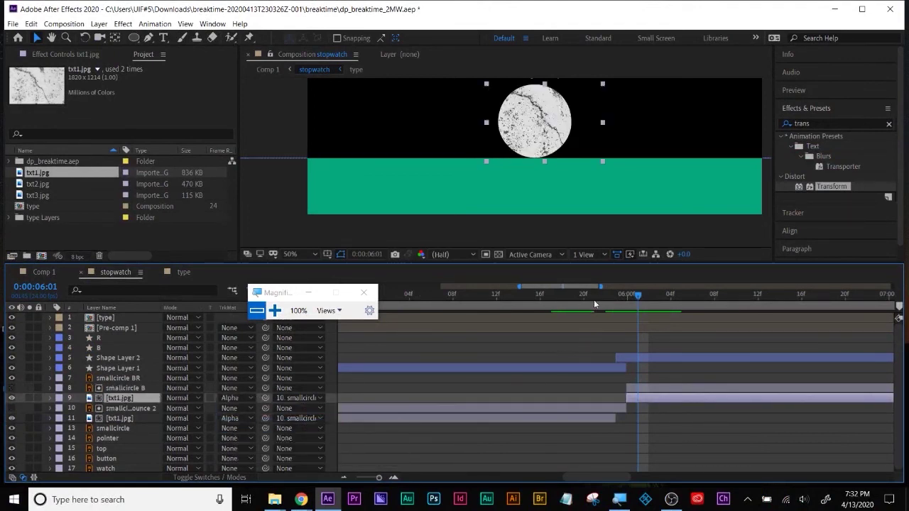
{"action": "left_click_drag", "start_coordinate": [594, 300], "coordinate": [734, 304]}
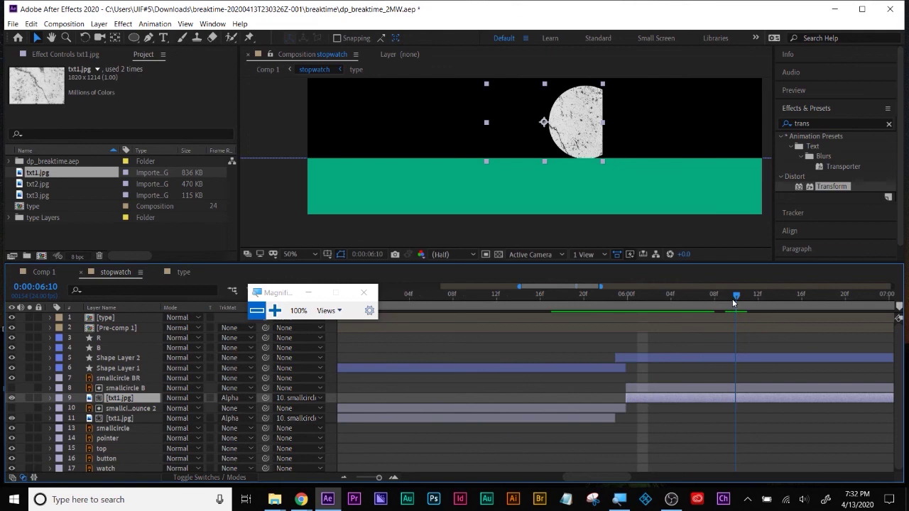
Step: Parent the upper txt1.jpg layer to smallcircle B at 0:00:06:00
{"action": "left_click_drag", "start_coordinate": [725, 303], "coordinate": [624, 317]}
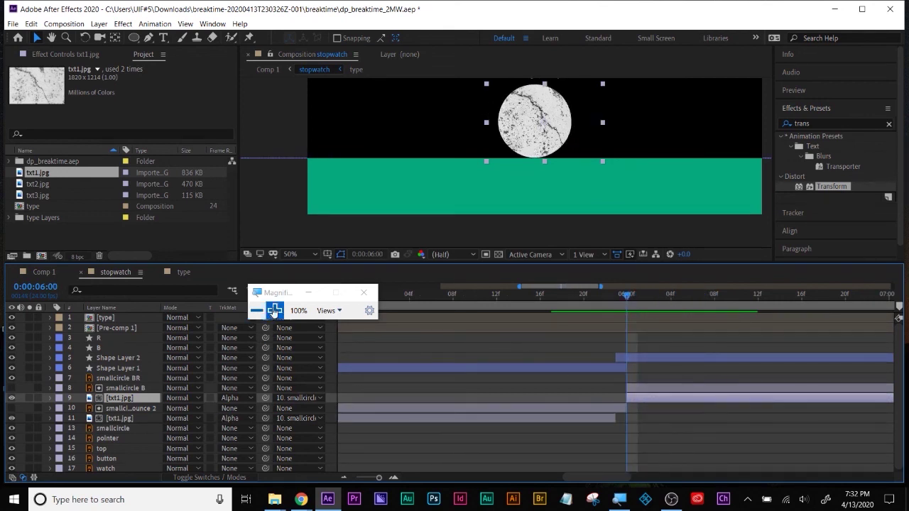
{"action": "left_click", "coordinate": [275, 310]}
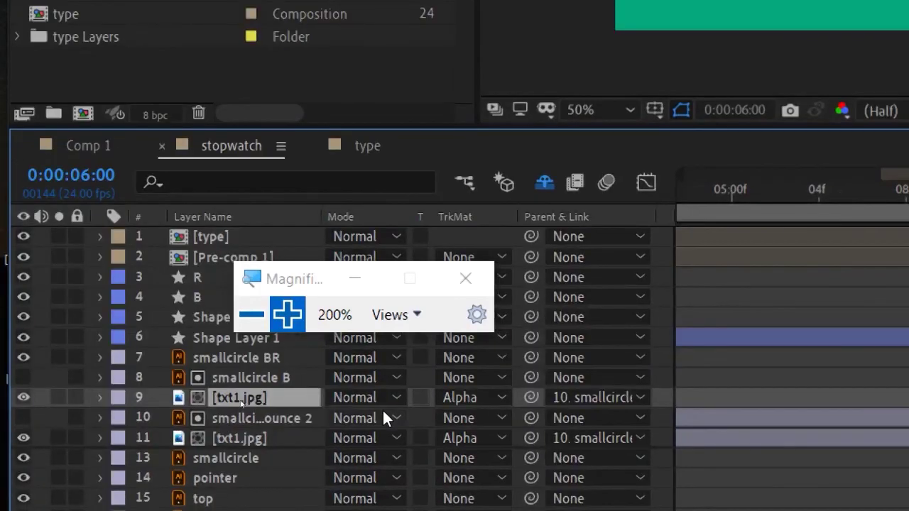
{"action": "left_click_drag", "start_coordinate": [531, 398], "coordinate": [260, 379]}
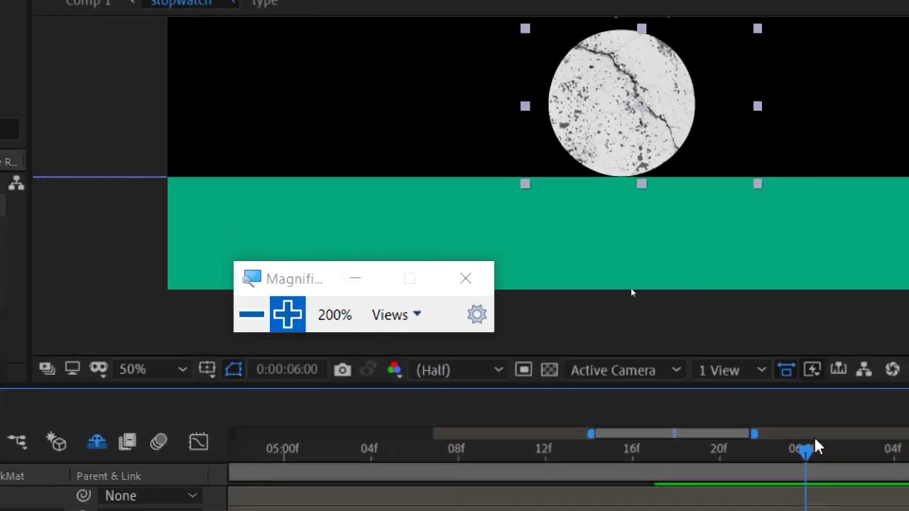
Step: Return the screen magnification to 100% and close the Magnifier
{"action": "left_click", "coordinate": [824, 453]}
{"action": "left_click_drag", "start_coordinate": [840, 460], "coordinate": [704, 479]}
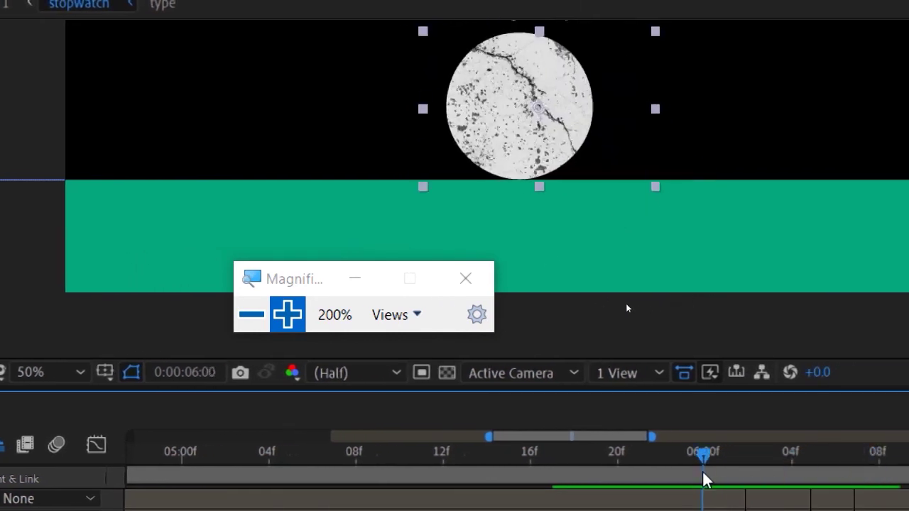
{"action": "left_click", "coordinate": [252, 316]}
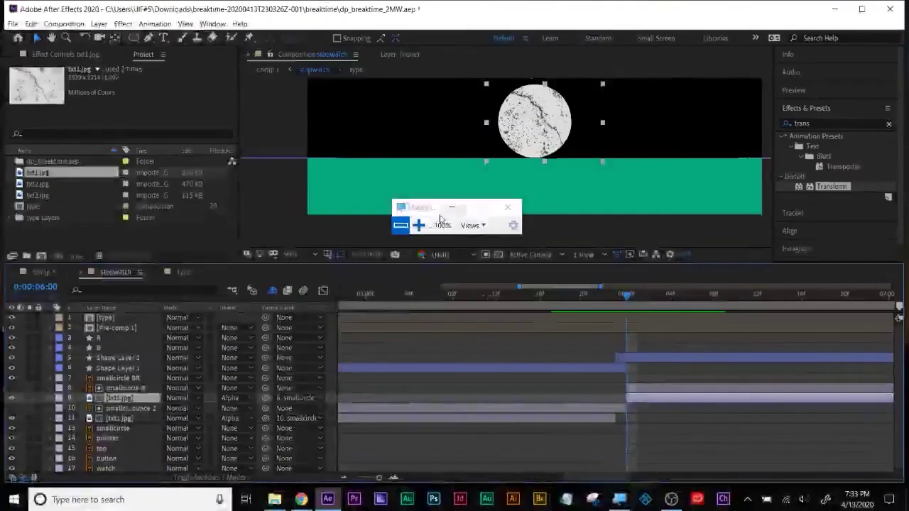
{"action": "left_click", "coordinate": [508, 208]}
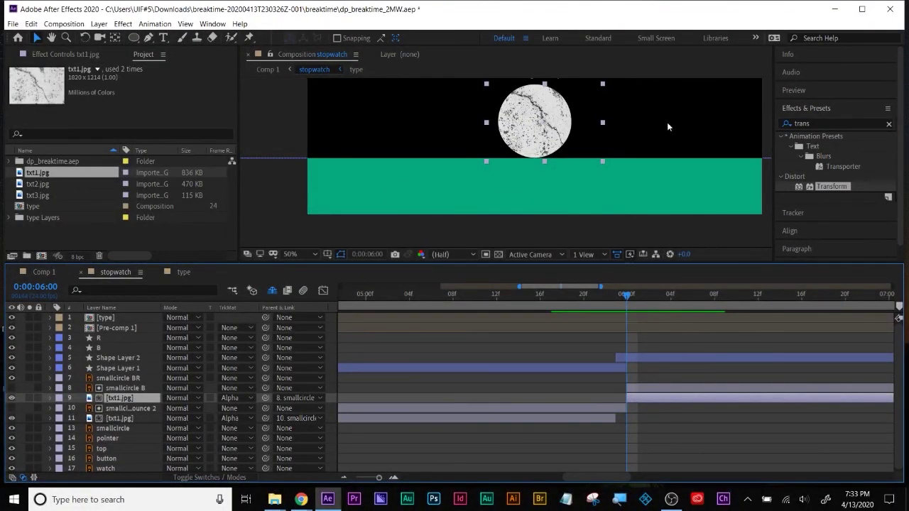
Step: Scrub the stopwatch composition to check the textured circle at 0:00:06:13 and its landing at 0:00:04:23
{"action": "left_click_drag", "start_coordinate": [661, 128], "coordinate": [657, 158]}
{"action": "left_click_drag", "start_coordinate": [630, 299], "coordinate": [707, 325]}
{"action": "key", "text": "Page_Down"}
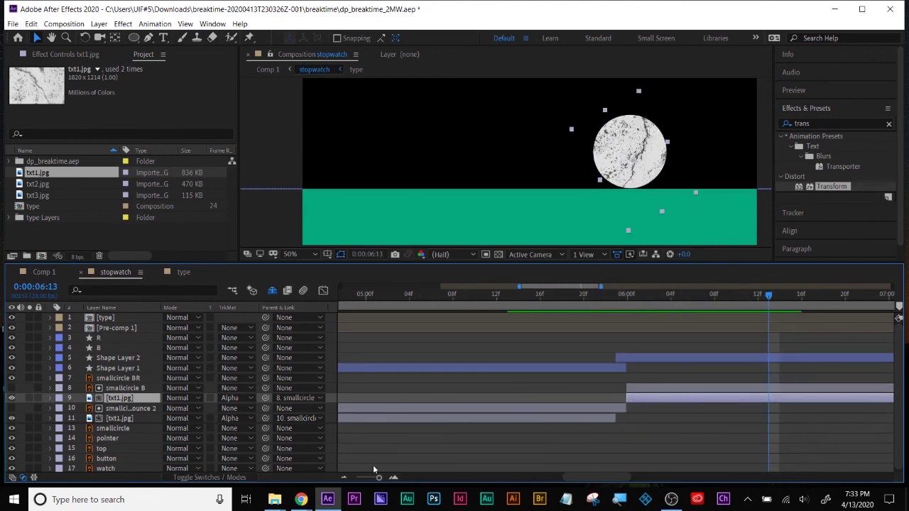
{"action": "left_click_drag", "start_coordinate": [378, 479], "coordinate": [353, 481]}
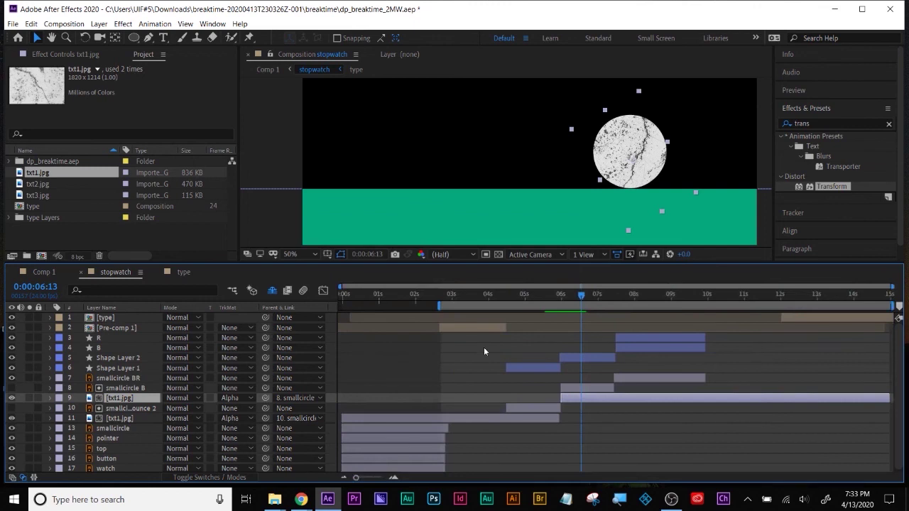
{"action": "mouse_move", "coordinate": [504, 297]}
{"action": "left_mouse_down"}
{"action": "mouse_move", "coordinate": [532, 295]}
{"action": "mouse_move", "coordinate": [498, 296]}
{"action": "left_mouse_up"}
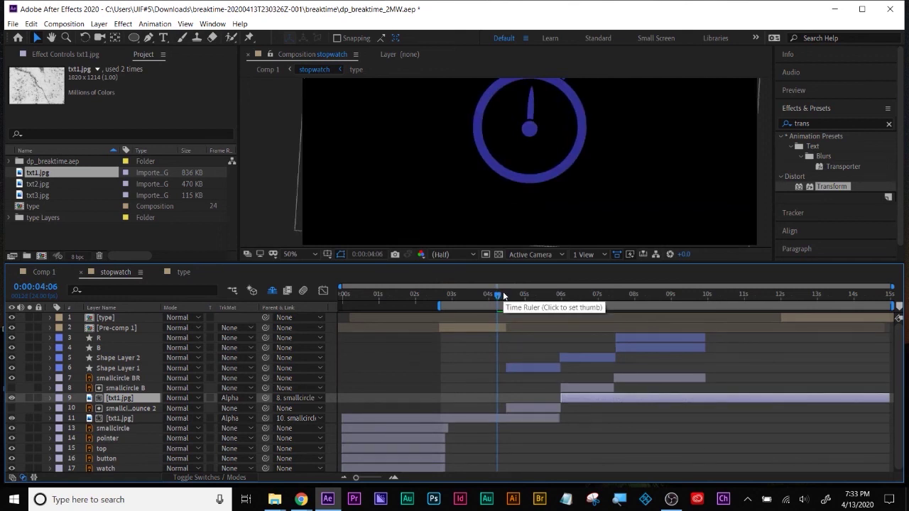
{"action": "left_click", "coordinate": [504, 296]}
{"action": "left_click_drag", "start_coordinate": [504, 295], "coordinate": [523, 292]}
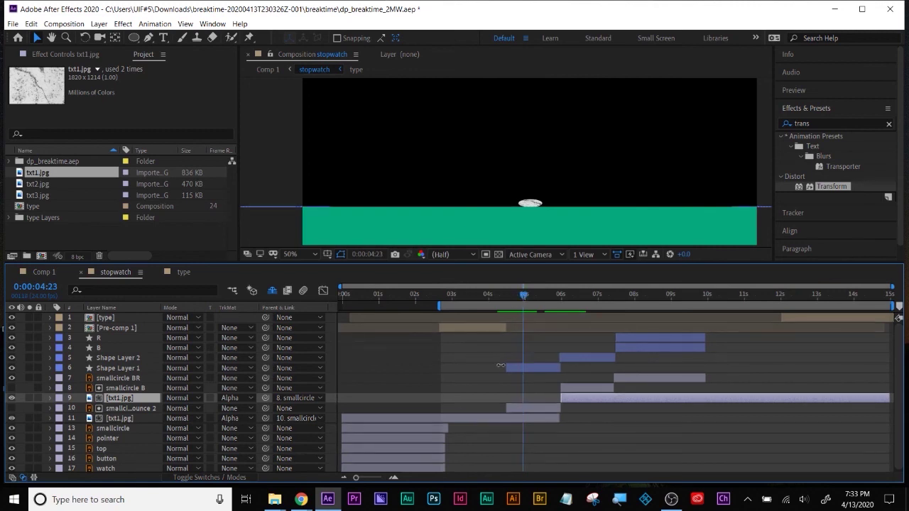
Step: Try to trim the start of the smallcircle bounce 2 layer to 0:00:04:23
{"action": "left_click", "coordinate": [139, 408]}
{"action": "key", "text": "period"}
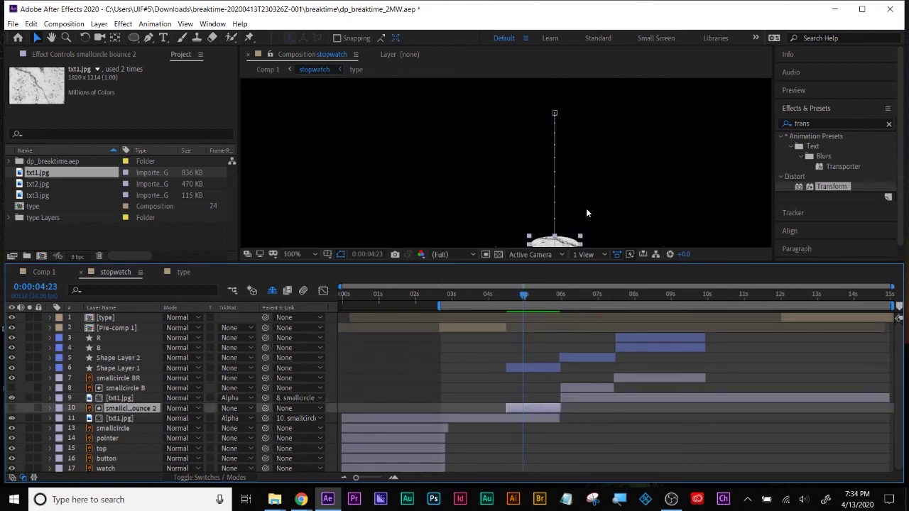
{"action": "key", "text": "period"}
{"action": "left_click_drag", "start_coordinate": [586, 208], "coordinate": [541, 62]}
{"action": "key", "text": "v"}
{"action": "left_click", "coordinate": [534, 413]}
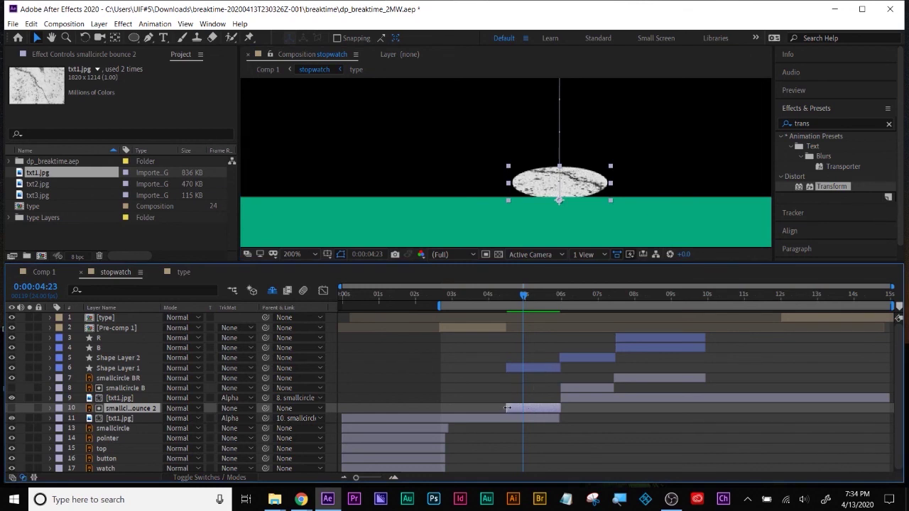
{"action": "left_click_drag", "start_coordinate": [507, 408], "coordinate": [515, 408]}
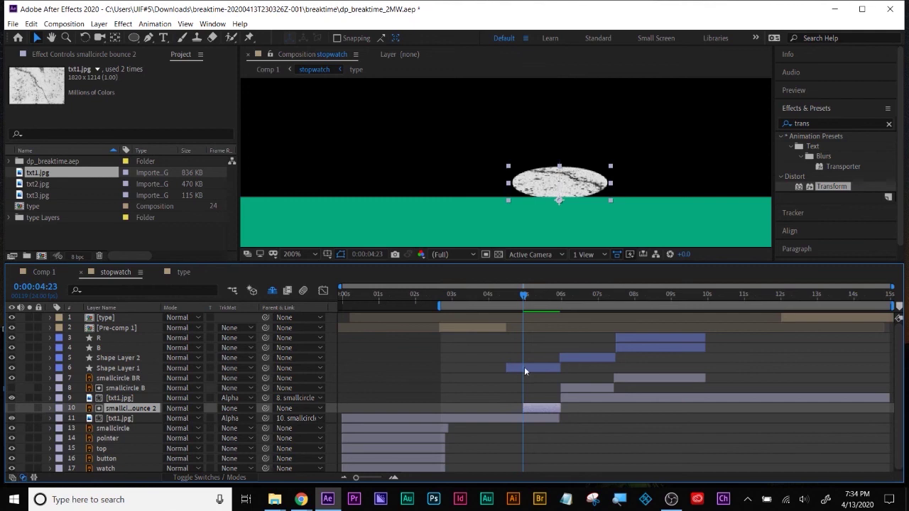
{"action": "left_click_drag", "start_coordinate": [524, 299], "coordinate": [521, 301]}
{"action": "left_click", "coordinate": [524, 299]}
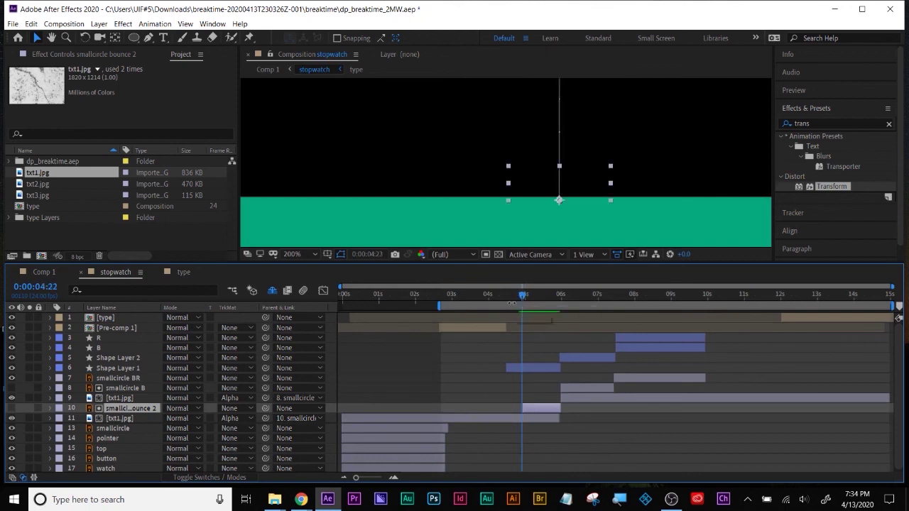
Step: Trim the start of the txt1.jpg layer below smallcircle bounce 2 to 0:00:04:23
{"action": "left_click", "coordinate": [129, 420]}
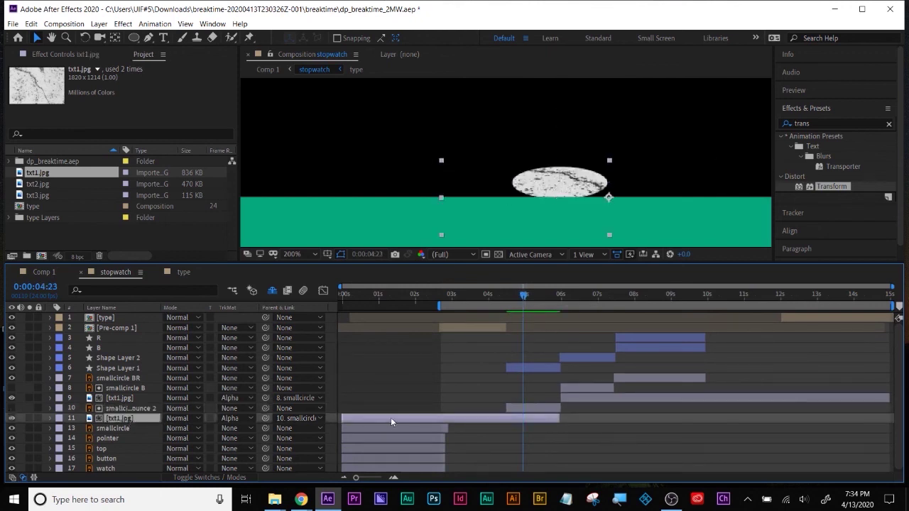
{"action": "left_click_drag", "start_coordinate": [524, 299], "coordinate": [525, 299]}
{"action": "key", "text": "alt+bracketleft"}
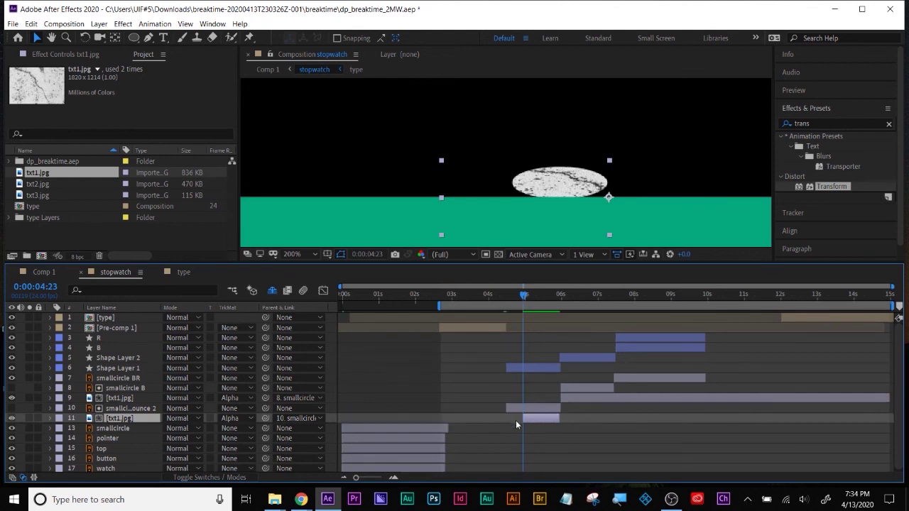
Step: Duplicate the smallcircle bounce 2 layer and return the current time to 0:00:04:23
{"action": "left_click_drag", "start_coordinate": [525, 303], "coordinate": [521, 297]}
{"action": "key", "text": "period"}
{"action": "left_click", "coordinate": [543, 408]}
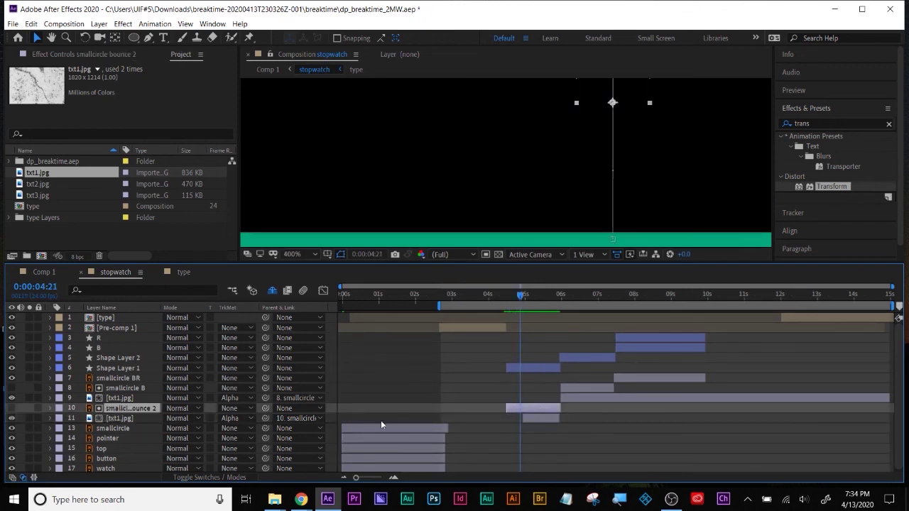
{"action": "key", "text": "ctrl+d"}
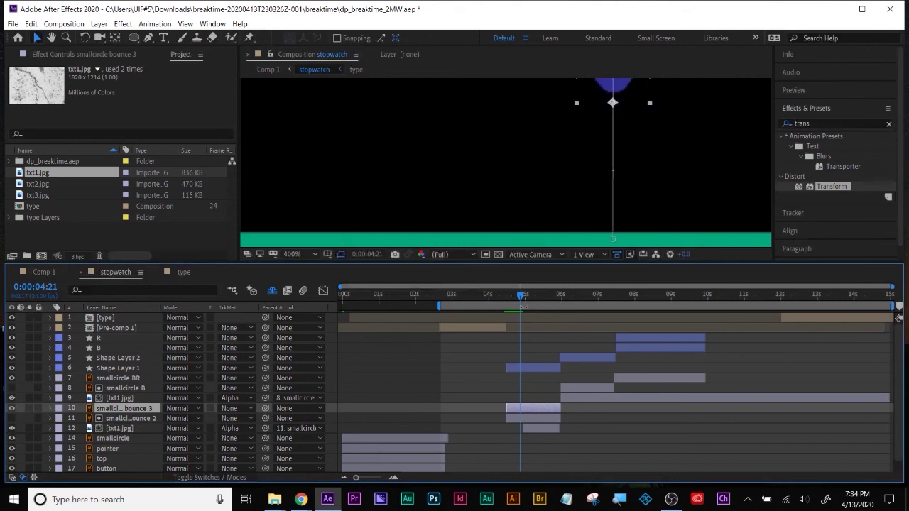
{"action": "left_click_drag", "start_coordinate": [521, 296], "coordinate": [524, 294]}
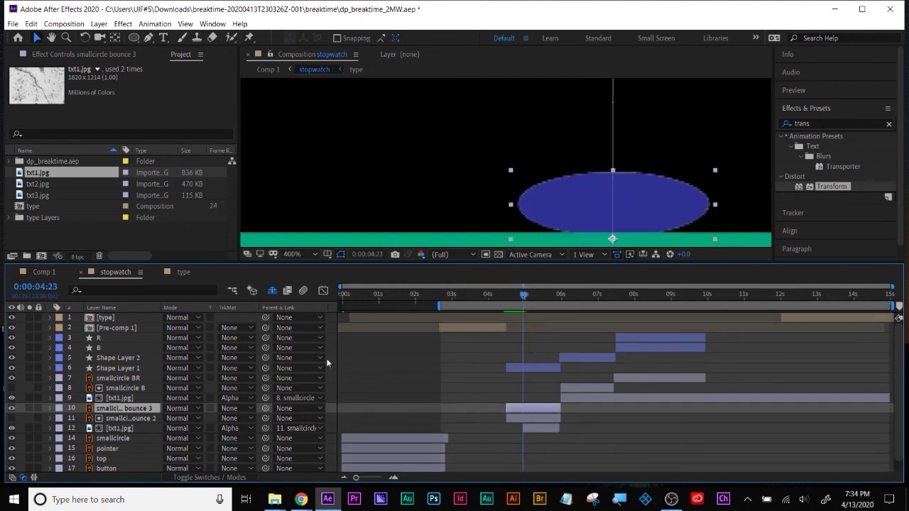
Step: Remove the track matte from the txt1.jpg layer below smallcircle bounce 2 and restore its Alpha Matte
{"action": "left_click", "coordinate": [126, 418]}
{"action": "left_click", "coordinate": [233, 431]}
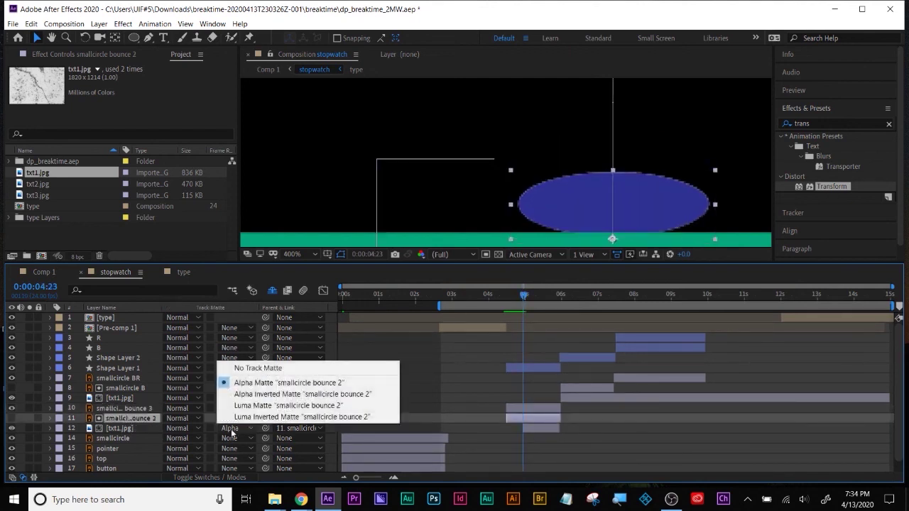
{"action": "left_click", "coordinate": [247, 373]}
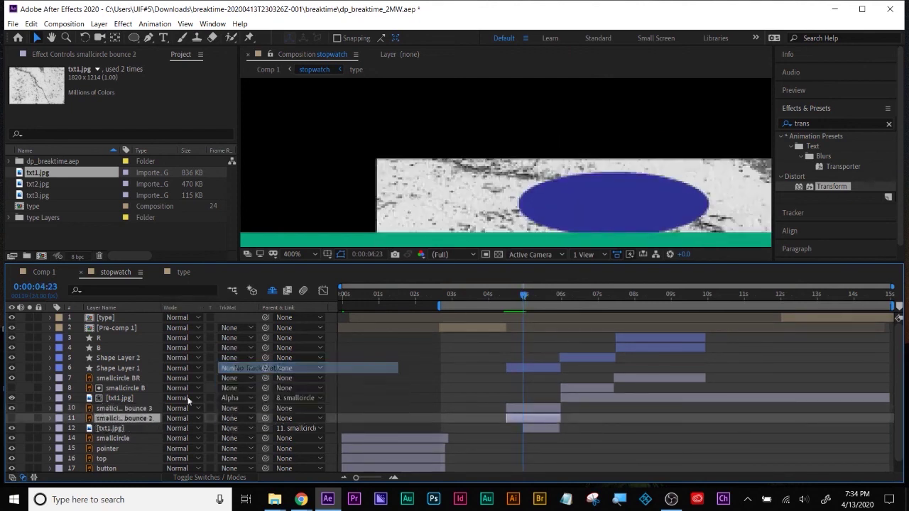
{"action": "left_click", "coordinate": [240, 429]}
{"action": "left_click", "coordinate": [240, 384]}
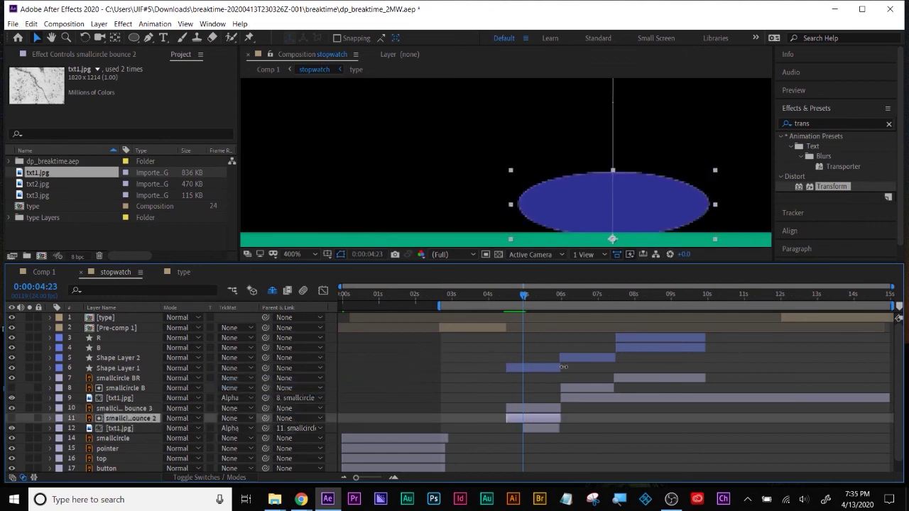
Step: Try the Luminosity and Color blending modes on the smallcircle bounce 3 layer
{"action": "left_click", "coordinate": [538, 408]}
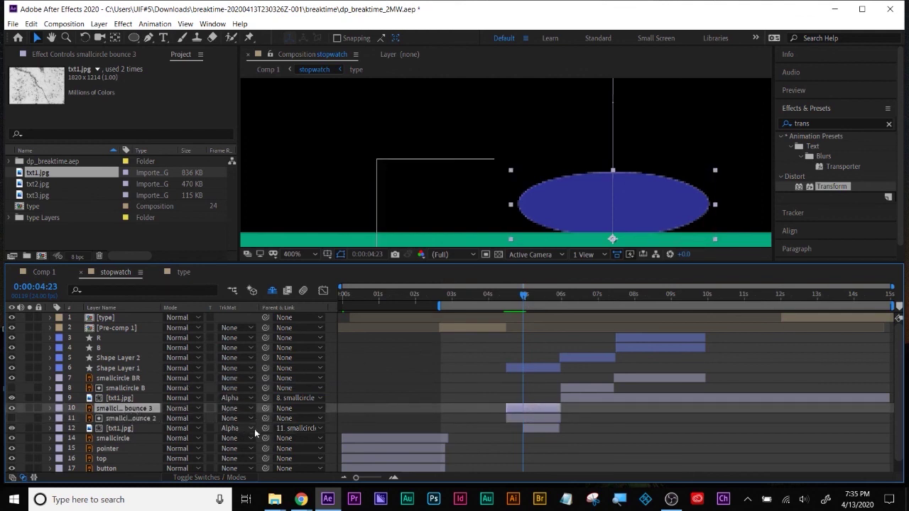
{"action": "left_click", "coordinate": [213, 477]}
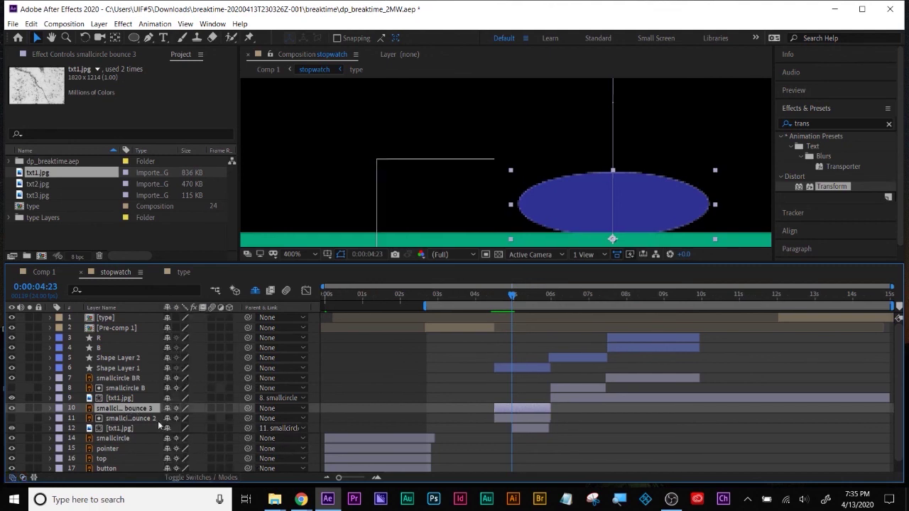
{"action": "left_click", "coordinate": [211, 477]}
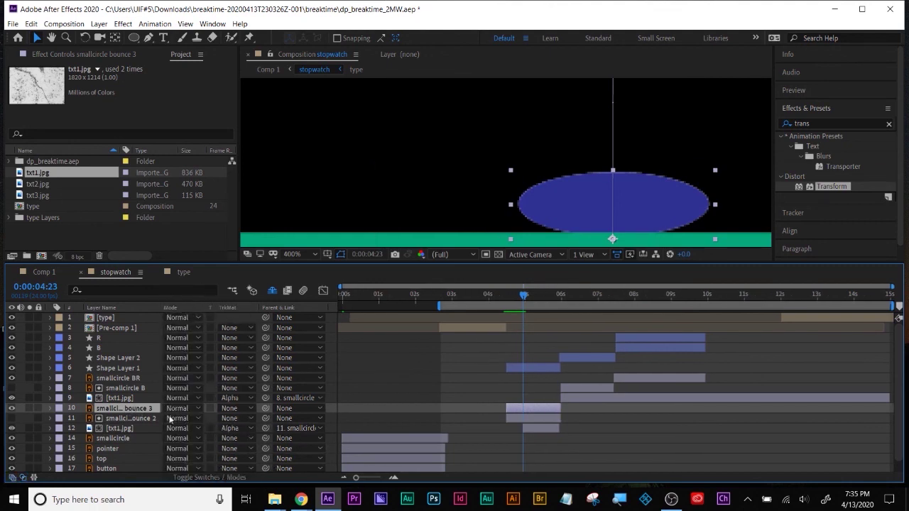
{"action": "left_click", "coordinate": [177, 409]}
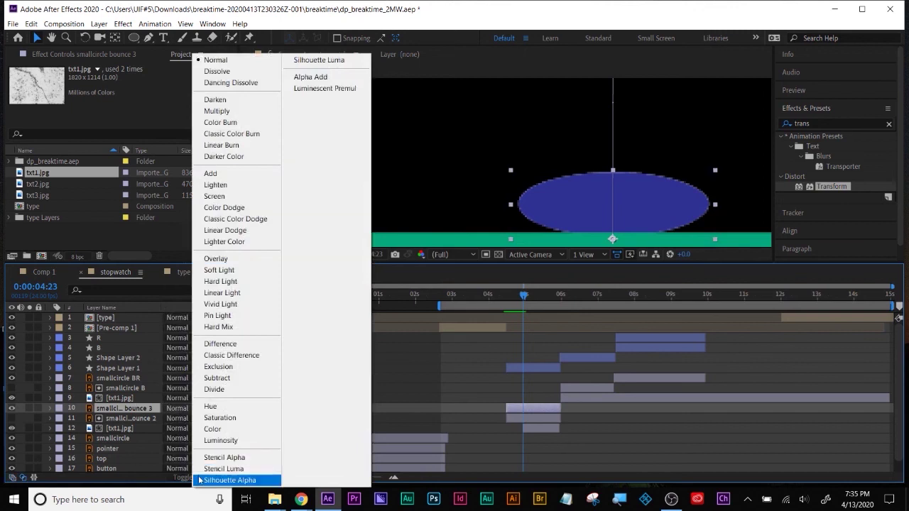
{"action": "left_click", "coordinate": [217, 440]}
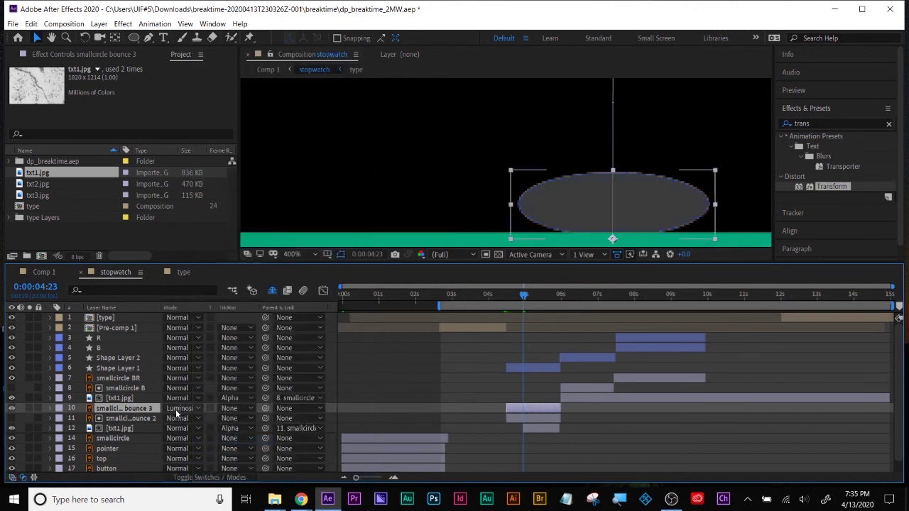
{"action": "left_click", "coordinate": [179, 409]}
{"action": "left_click", "coordinate": [217, 430]}
{"action": "left_click", "coordinate": [524, 296]}
{"action": "left_click_drag", "start_coordinate": [523, 297], "coordinate": [524, 297]}
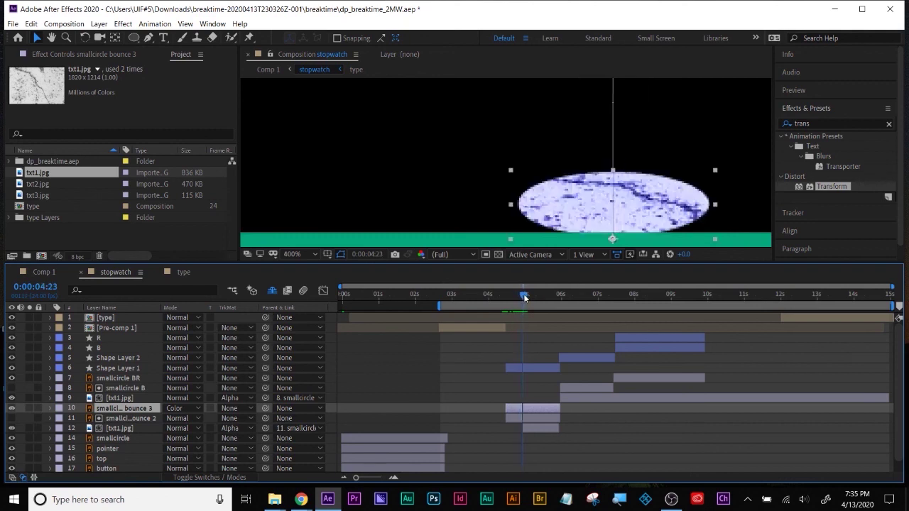
Step: Set the smallcircle bounce 3 layer's blending mode to Multiply and check it at 0:00:05:01
{"action": "left_click", "coordinate": [180, 408]}
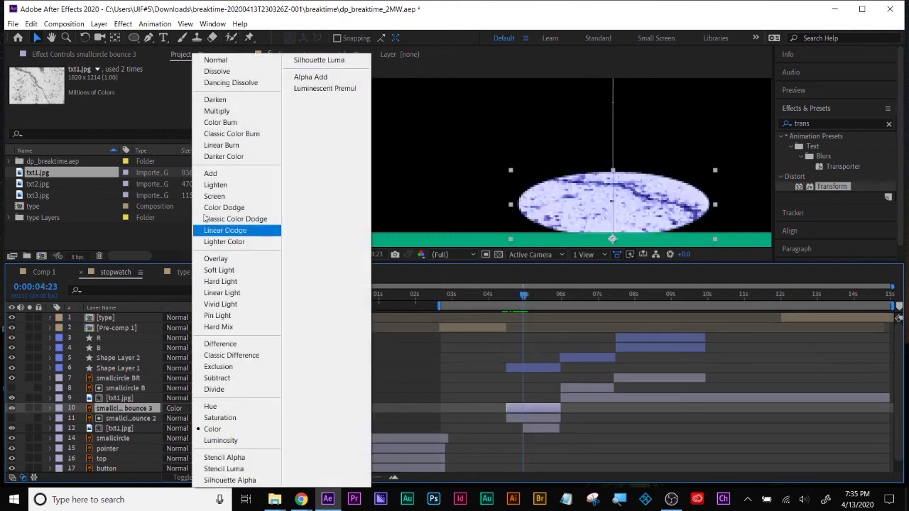
{"action": "left_click", "coordinate": [206, 111]}
{"action": "left_click_drag", "start_coordinate": [524, 297], "coordinate": [527, 298]}
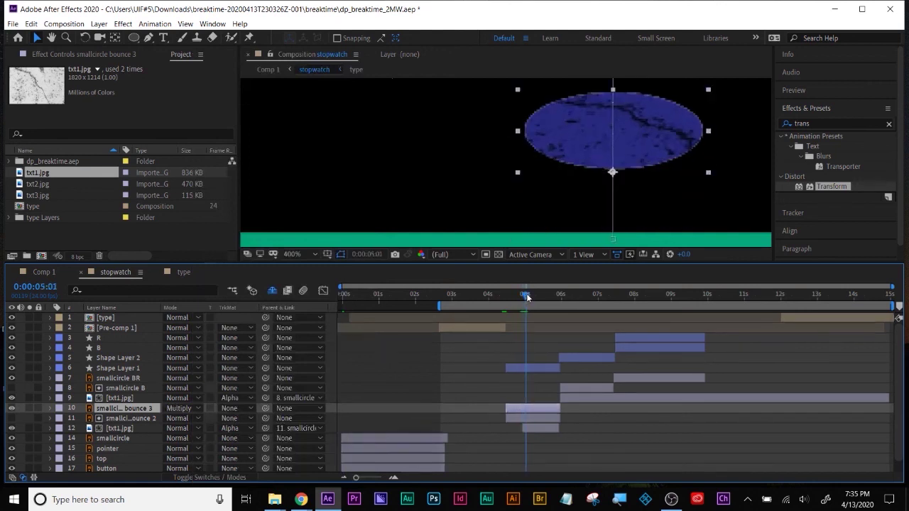
{"action": "left_click", "coordinate": [547, 347]}
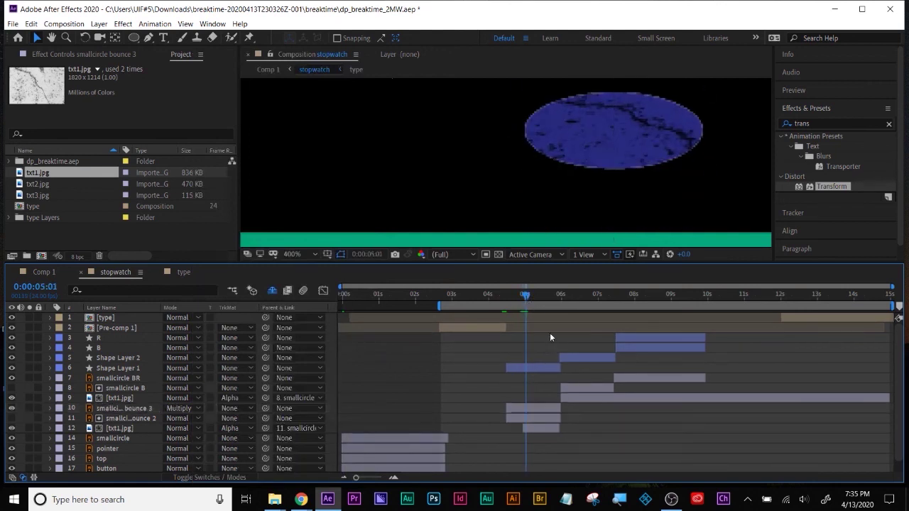
Step: Scrub between 0:00:05:00 and 0:00:05:19 to examine the texture on the blue bouncing circle
{"action": "scroll", "coordinate": [544, 198], "scroll_direction": "down", "scroll_amount": 2}
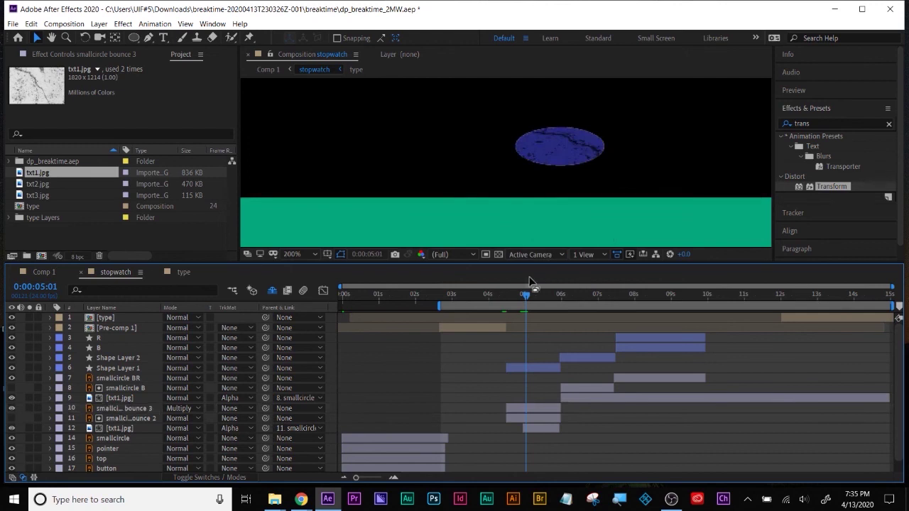
{"action": "left_click_drag", "start_coordinate": [532, 296], "coordinate": [555, 294]}
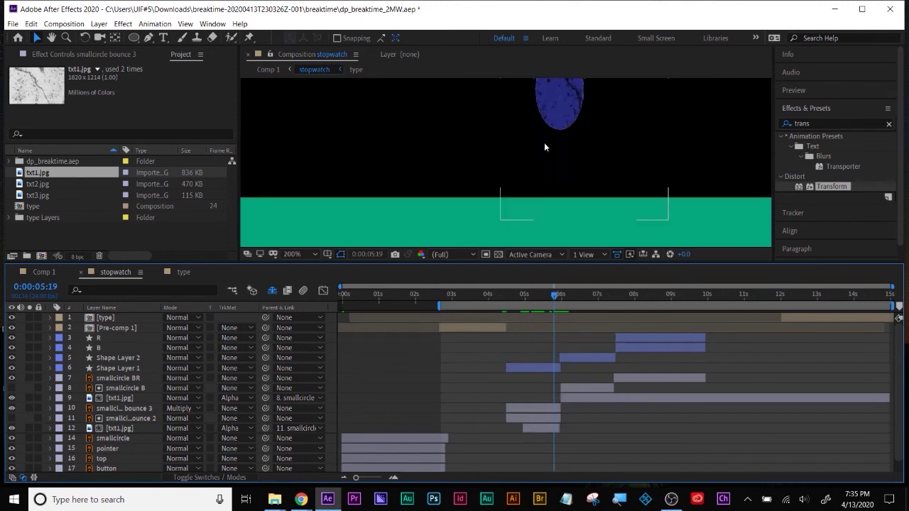
{"action": "key", "text": "shift+slash"}
{"action": "left_click_drag", "start_coordinate": [556, 296], "coordinate": [525, 298]}
{"action": "scroll", "coordinate": [489, 231], "scroll_direction": "up", "scroll_amount": 1}
{"action": "scroll", "coordinate": [490, 231], "scroll_direction": "up", "scroll_amount": 3}
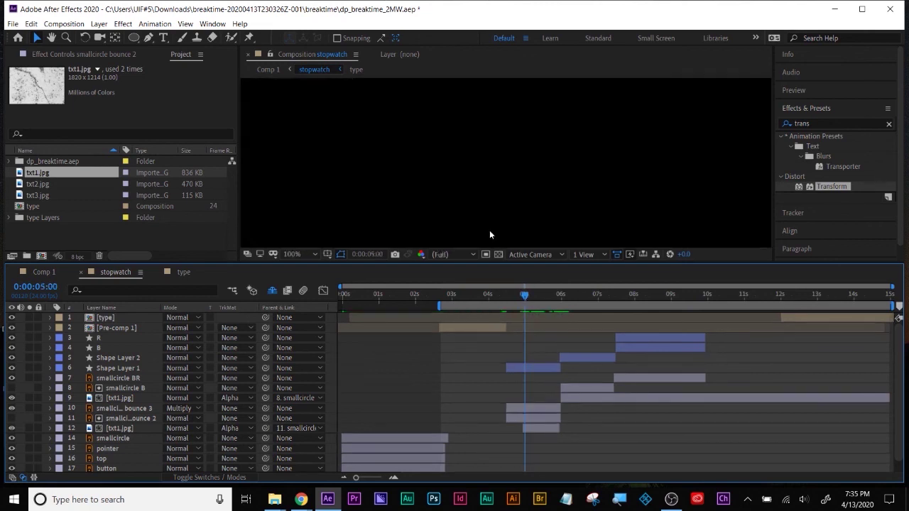
{"action": "mouse_move", "coordinate": [525, 293]}
{"action": "left_mouse_down"}
{"action": "mouse_move", "coordinate": [538, 293]}
{"action": "mouse_move", "coordinate": [526, 293]}
{"action": "left_mouse_up"}
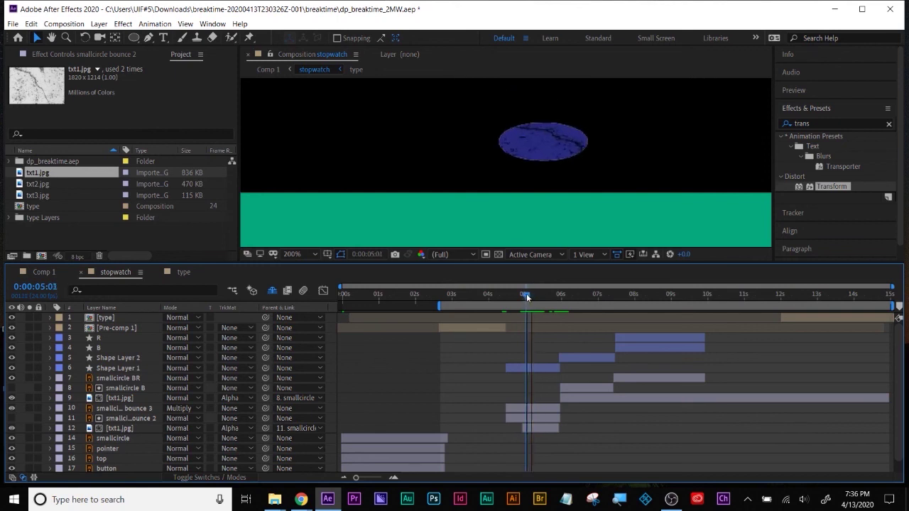
{"action": "left_click_drag", "start_coordinate": [534, 297], "coordinate": [526, 295]}
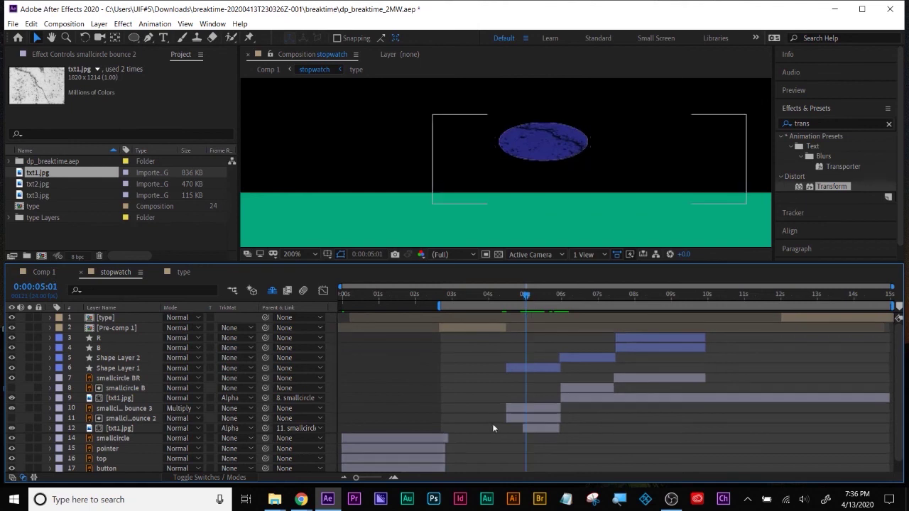
Step: Open the txt1.jpg layer matted by smallcircle bounce 2 in its own Layer viewer
{"action": "left_click", "coordinate": [545, 418]}
{"action": "left_click", "coordinate": [540, 409]}
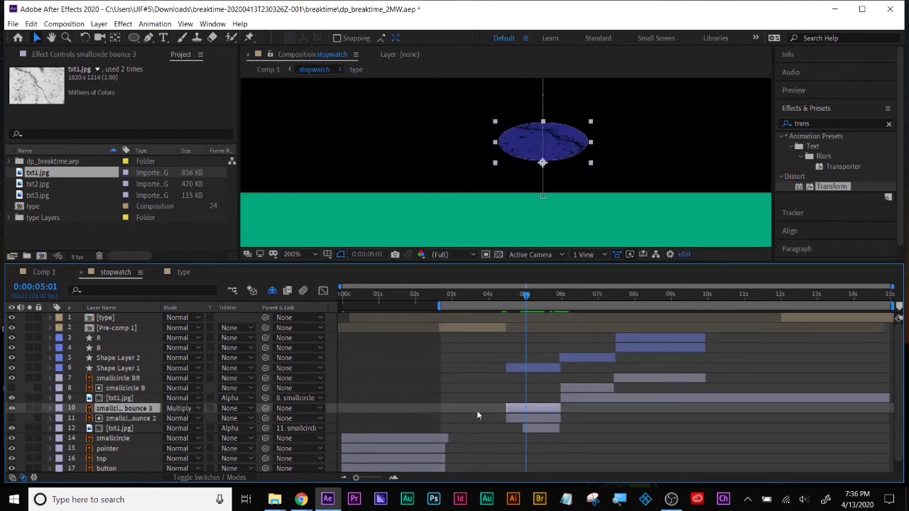
{"action": "double_click", "coordinate": [535, 427]}
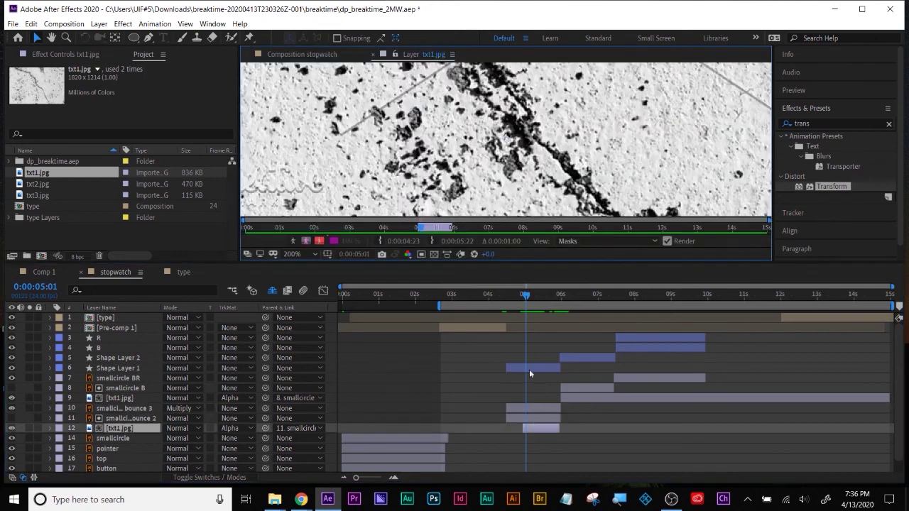
Step: Return to the stopwatch composition view, fit it in the viewer, and scrub from 0:00:04:12 to 0:00:06:00 to examine the circle's bounce
{"action": "left_click", "coordinate": [372, 54]}
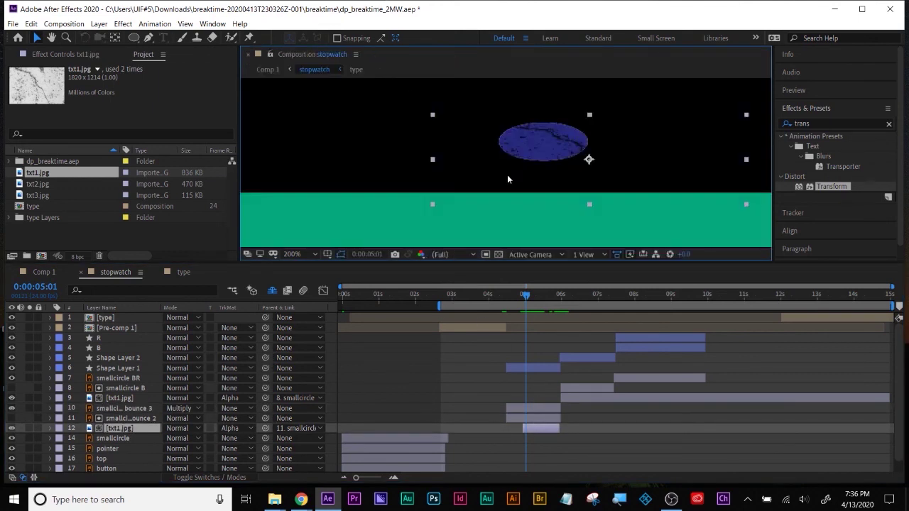
{"action": "left_click_drag", "start_coordinate": [524, 290], "coordinate": [520, 291]}
{"action": "left_click", "coordinate": [701, 431]}
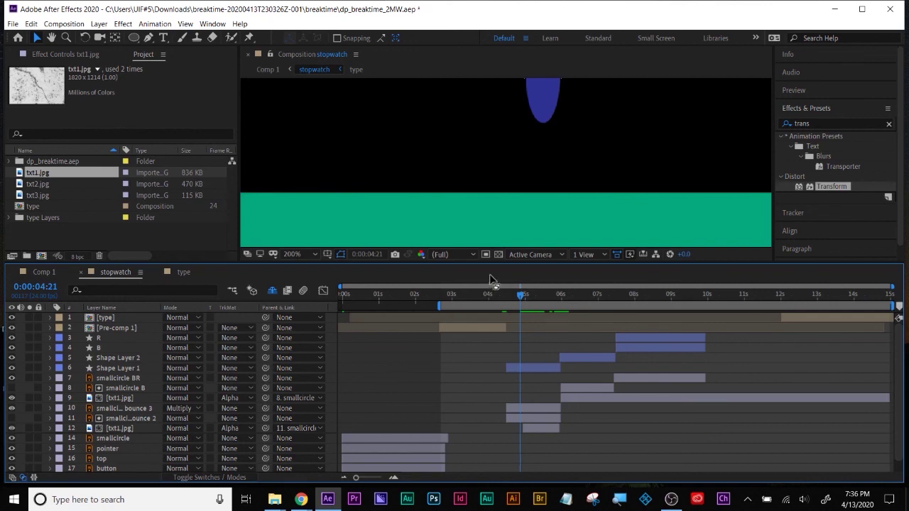
{"action": "left_click_drag", "start_coordinate": [522, 296], "coordinate": [506, 295]}
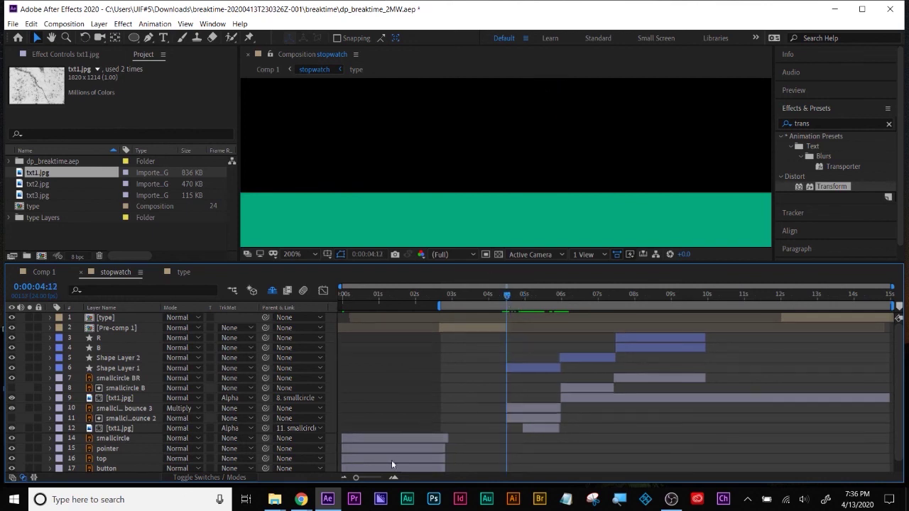
{"action": "left_click", "coordinate": [293, 255]}
{"action": "left_click", "coordinate": [298, 265]}
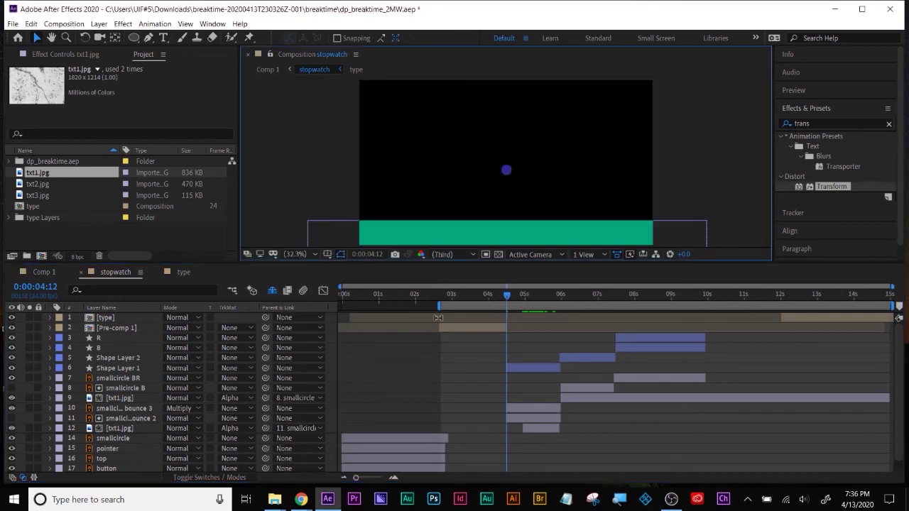
{"action": "left_click", "coordinate": [509, 293]}
{"action": "left_click_drag", "start_coordinate": [515, 293], "coordinate": [566, 306]}
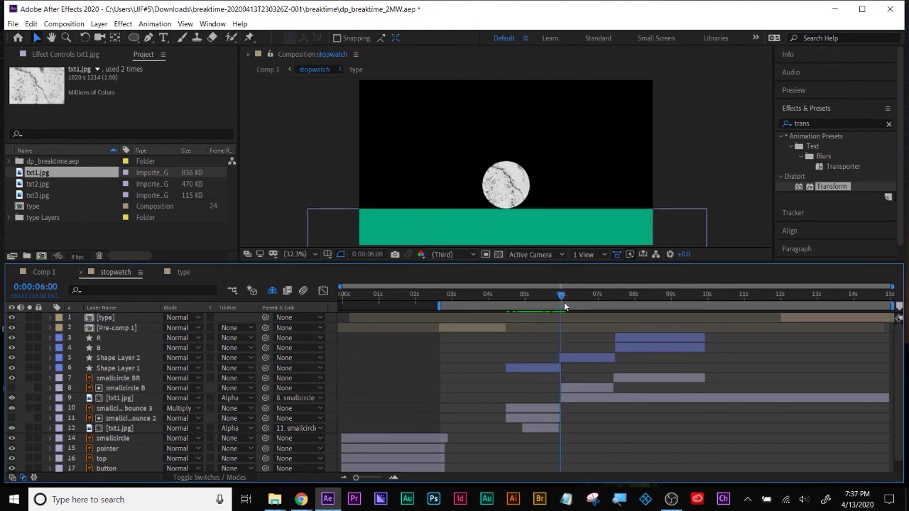
{"action": "mouse_move", "coordinate": [565, 307]}
{"action": "left_mouse_down"}
{"action": "mouse_move", "coordinate": [550, 298]}
{"action": "mouse_move", "coordinate": [559, 297]}
{"action": "left_mouse_up"}
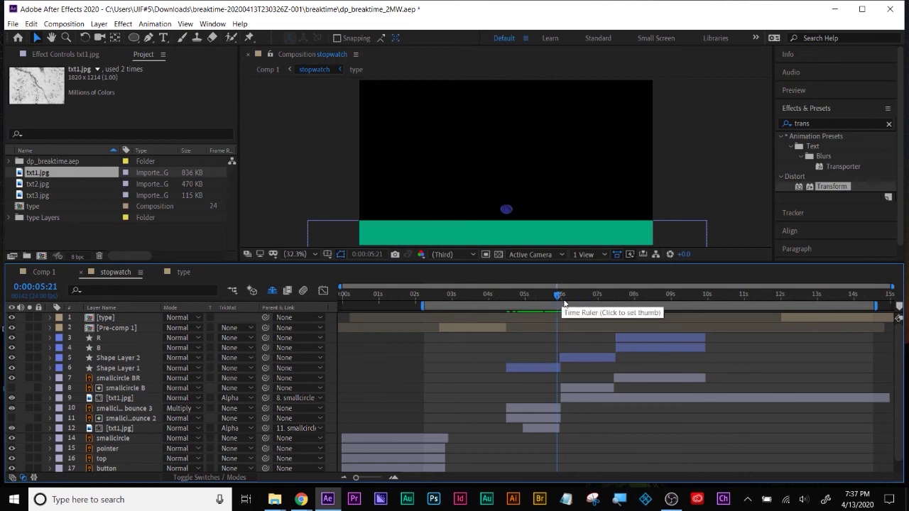
Step: Shift the R, B, Shape Layer 2, smallcircle BR, smallcircle B and matted txt1.jpg layers later so Shape Layer 2 starts at about 0:00:08:15
{"action": "left_click_drag", "start_coordinate": [574, 415], "coordinate": [685, 334]}
{"action": "left_click_drag", "start_coordinate": [636, 398], "coordinate": [668, 338]}
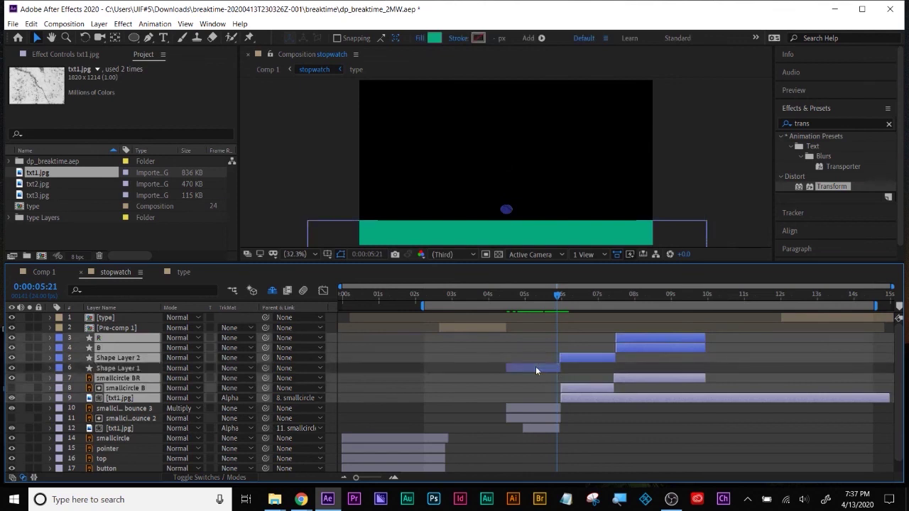
{"action": "left_click_drag", "start_coordinate": [589, 358], "coordinate": [686, 357]}
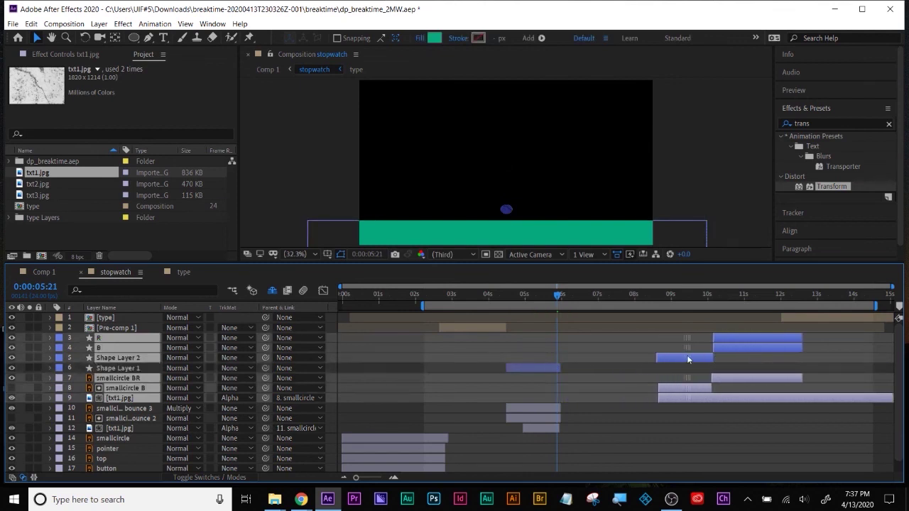
Step: Move Shape Layer 1 directly above smallcircle bounce 3 in the layer stack and check the bounce up to 0:00:05:23
{"action": "left_click", "coordinate": [535, 369]}
{"action": "left_click", "coordinate": [534, 296]}
{"action": "left_click_drag", "start_coordinate": [528, 298], "coordinate": [538, 297]}
{"action": "left_click_drag", "start_coordinate": [127, 376], "coordinate": [128, 402]}
{"action": "left_click_drag", "start_coordinate": [518, 305], "coordinate": [562, 305]}
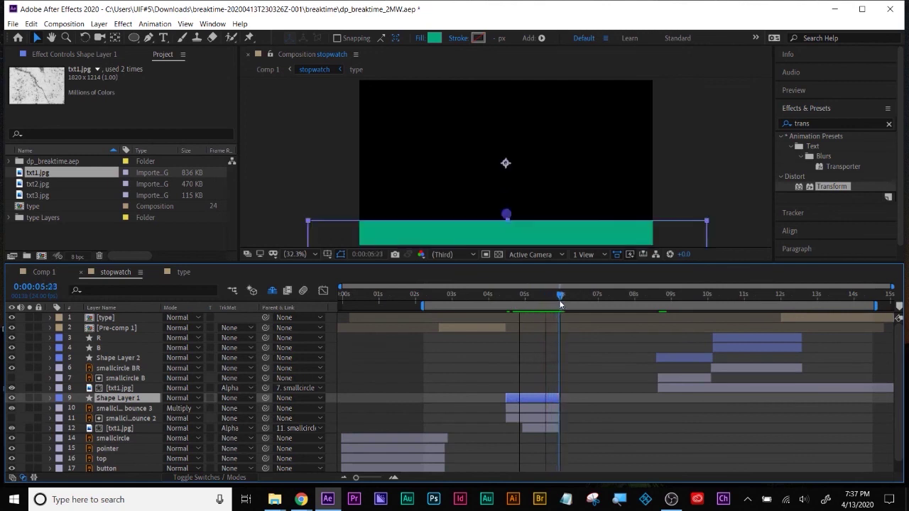
Step: Extend Shape Layer 1, smallcircle bounce 3, smallcircle bounce 2 and its matted txt1.jpg layer to end near 0:00:07:00
{"action": "left_click_drag", "start_coordinate": [356, 481], "coordinate": [379, 479]}
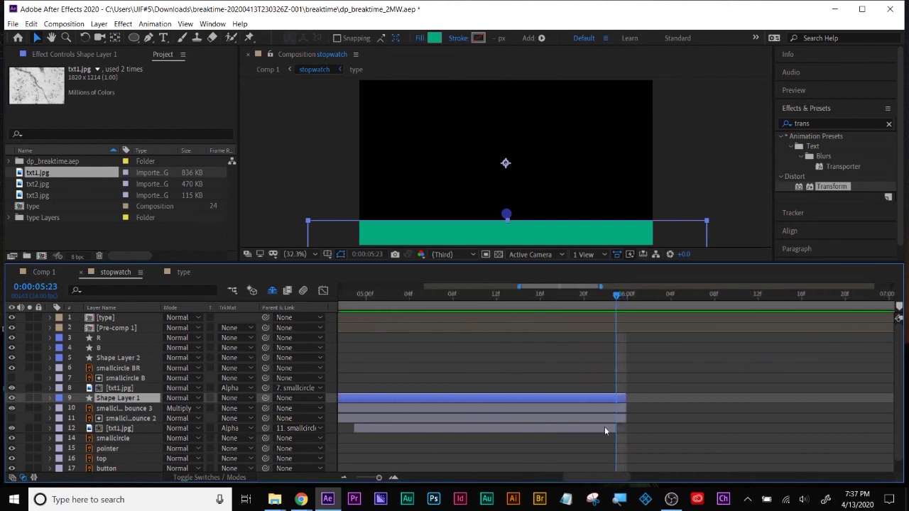
{"action": "left_click_drag", "start_coordinate": [614, 426], "coordinate": [887, 429]}
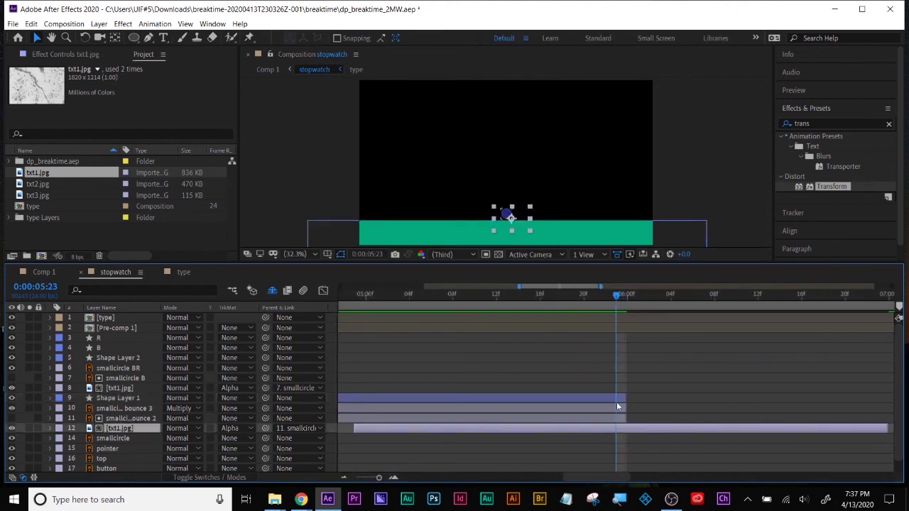
{"action": "left_click_drag", "start_coordinate": [615, 295], "coordinate": [594, 295]}
{"action": "left_click_drag", "start_coordinate": [605, 295], "coordinate": [611, 295]}
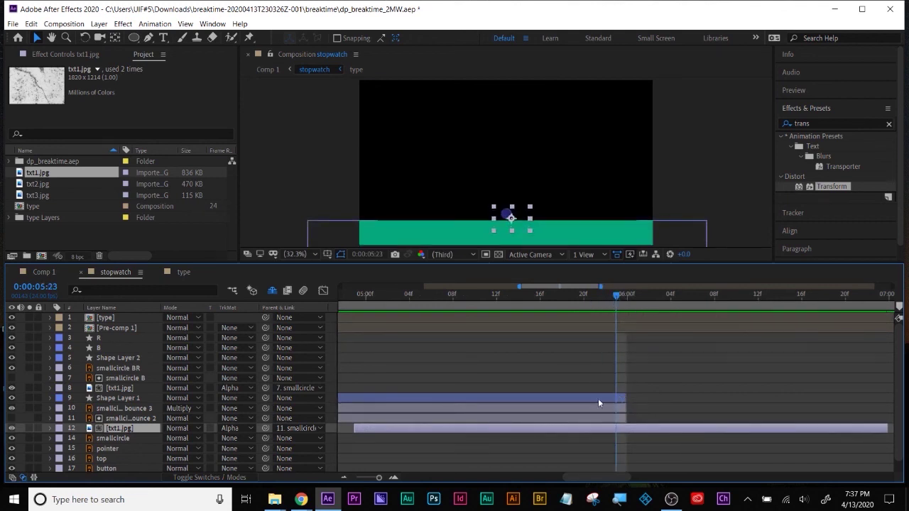
{"action": "left_click_drag", "start_coordinate": [598, 402], "coordinate": [609, 420]}
{"action": "key", "text": ";"}
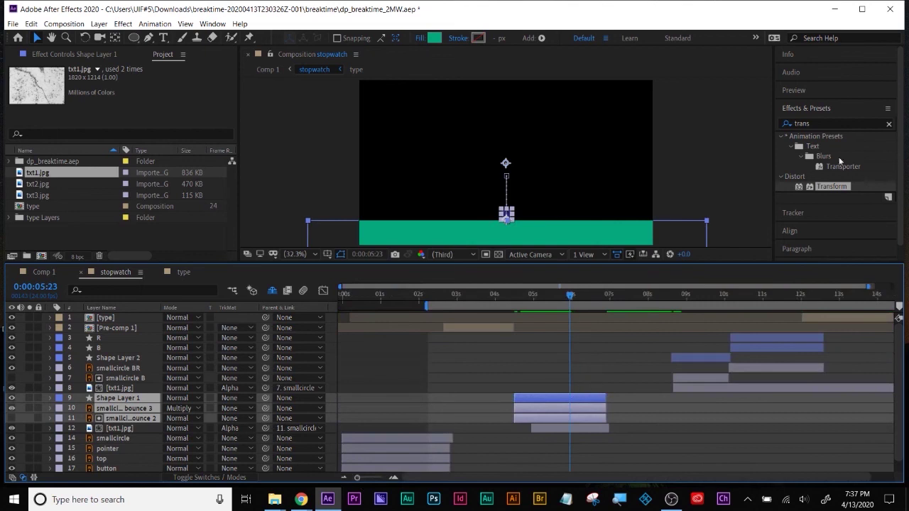
{"action": "left_click", "coordinate": [542, 365]}
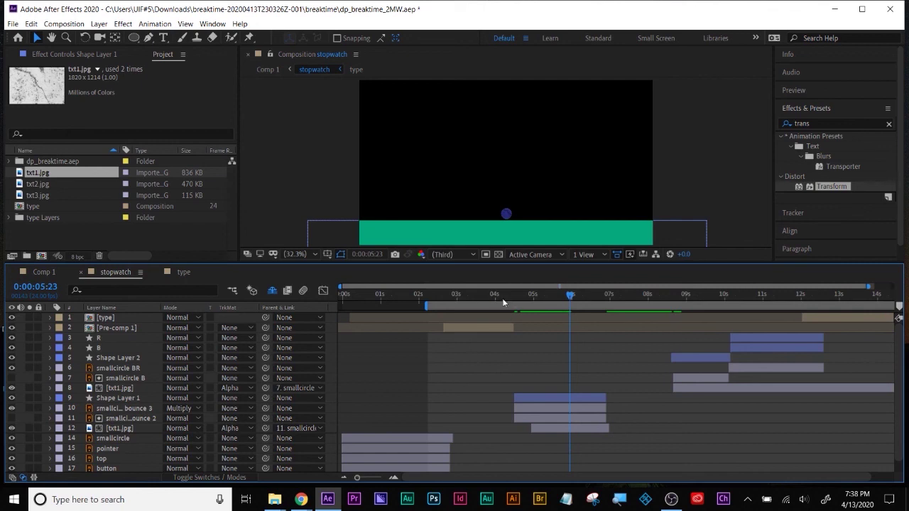
Step: Create an adjustment layer with the playhead at 0:00:05:22 and place it directly above Shape Layer 1
{"action": "left_click_drag", "start_coordinate": [462, 288], "coordinate": [545, 295]}
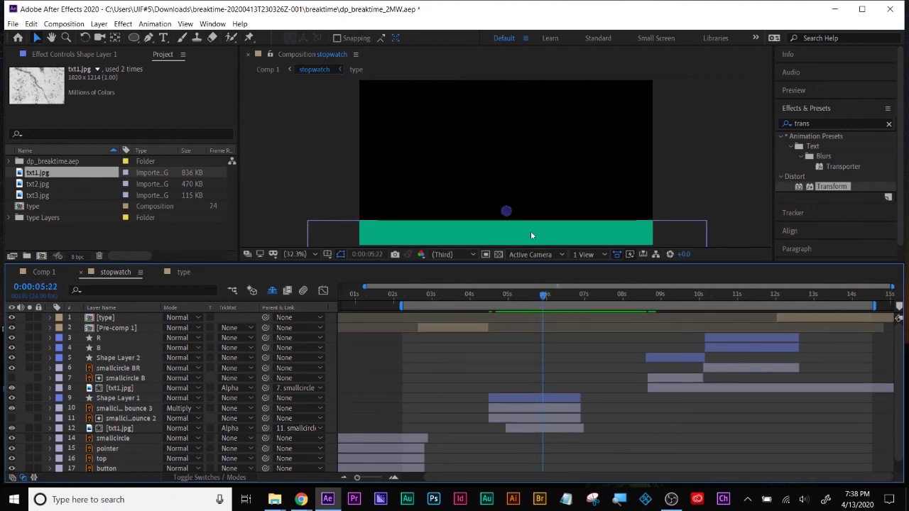
{"action": "left_click", "coordinate": [98, 24]}
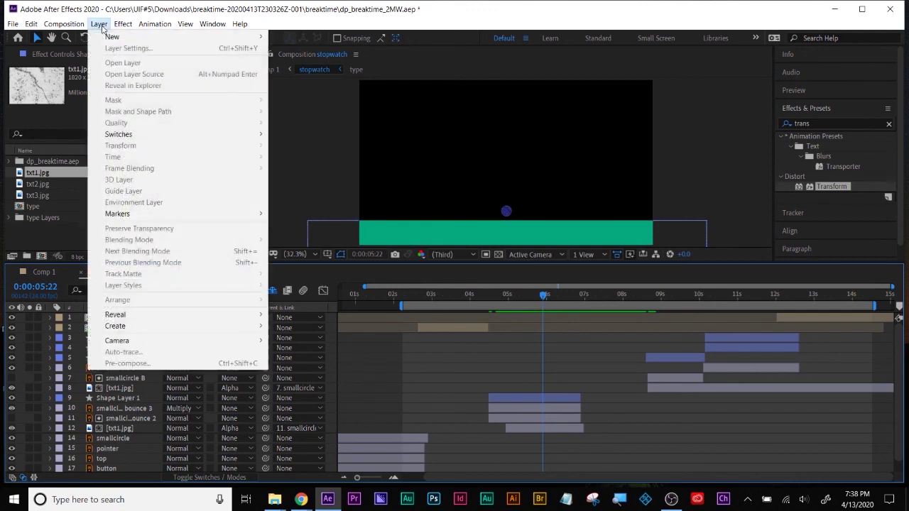
{"action": "mouse_move", "coordinate": [107, 36]}
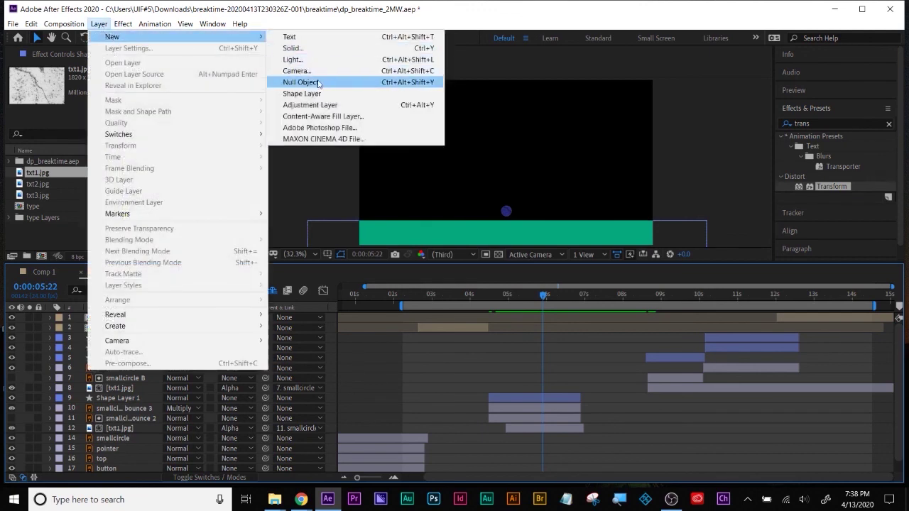
{"action": "left_click", "coordinate": [311, 104]}
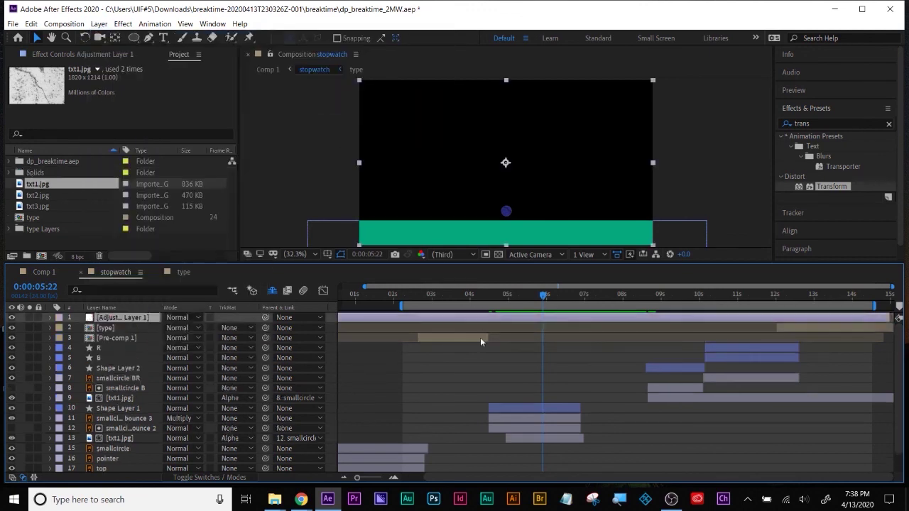
{"action": "left_click_drag", "start_coordinate": [131, 318], "coordinate": [135, 404]}
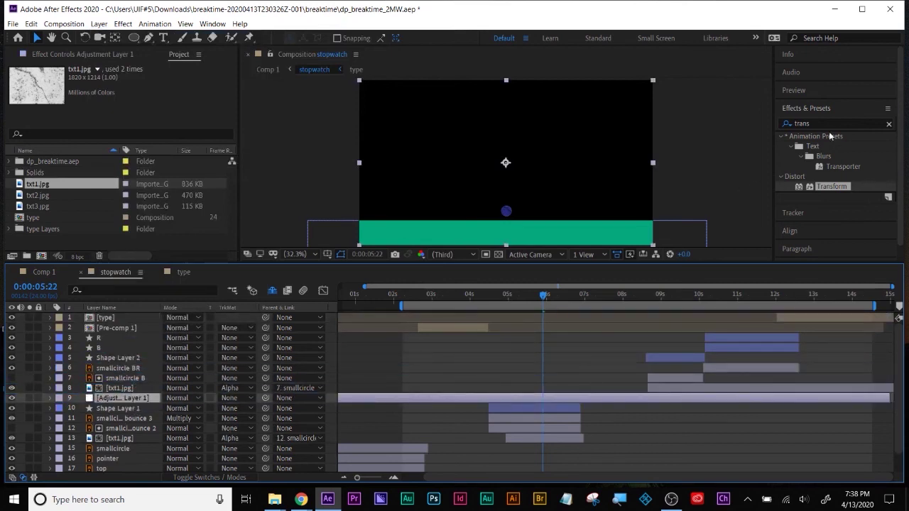
Step: Apply Transform to the adjustment layer and keyframe Position and Scale from 0:00:05:22, reaching 960, 63 and 239 at 0:00:06:19
{"action": "left_click_drag", "start_coordinate": [828, 186], "coordinate": [566, 397]}
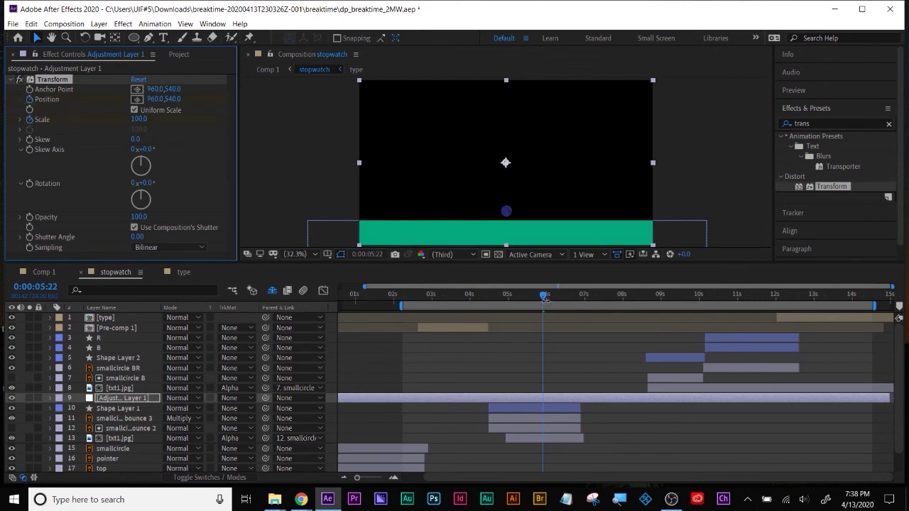
{"action": "left_click_drag", "start_coordinate": [545, 301], "coordinate": [560, 297]}
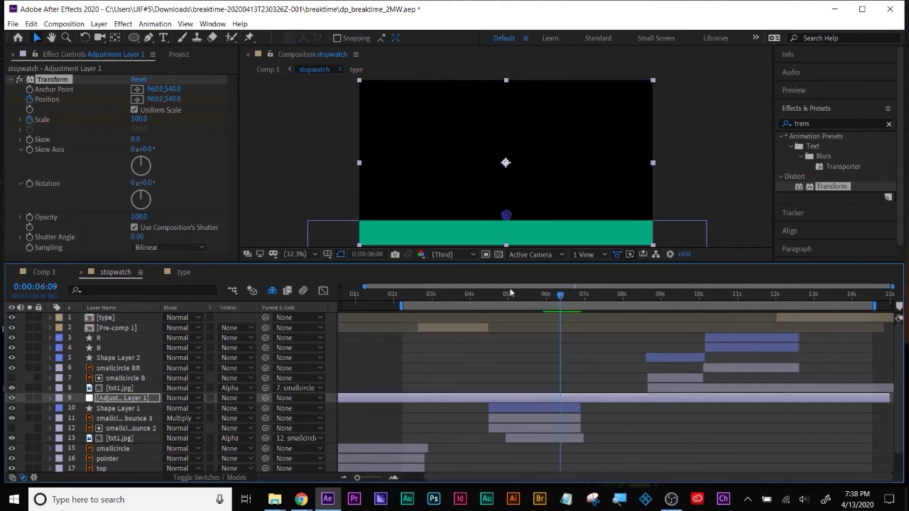
{"action": "left_click_drag", "start_coordinate": [140, 119], "coordinate": [223, 113]}
{"action": "left_click_drag", "start_coordinate": [172, 99], "coordinate": [422, 138]}
{"action": "key", "text": "shift+Page_Down"}
{"action": "key", "text": "u"}
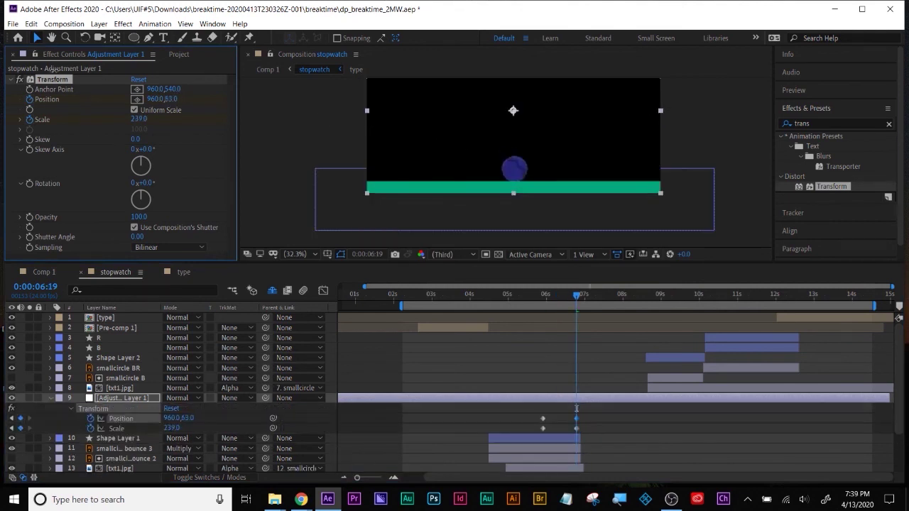
Step: Set the ending Transform keyframes to Position 960, -320 and Scale 324, and retime both keyframe pairs to about 0:00:05:15 and 0:00:06:05
{"action": "mouse_move", "coordinate": [171, 99]}
{"action": "left_mouse_down"}
{"action": "mouse_move", "coordinate": [145, 101]}
{"action": "mouse_move", "coordinate": [170, 119]}
{"action": "mouse_move", "coordinate": [193, 120]}
{"action": "mouse_move", "coordinate": [179, 98]}
{"action": "left_mouse_up"}
{"action": "left_click_drag", "start_coordinate": [538, 300], "coordinate": [572, 299]}
{"action": "left_click_drag", "start_coordinate": [535, 410], "coordinate": [556, 431]}
{"action": "left_click", "coordinate": [585, 409]}
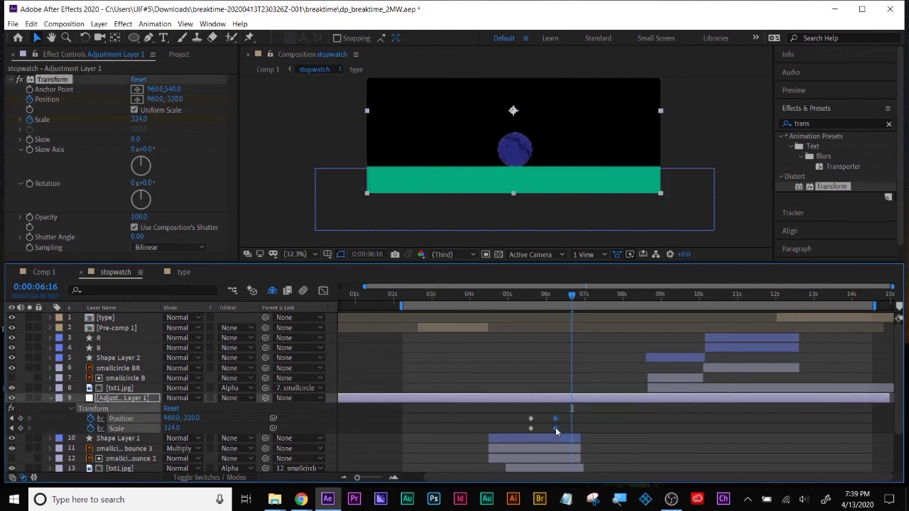
{"action": "left_click_drag", "start_coordinate": [494, 303], "coordinate": [562, 305]}
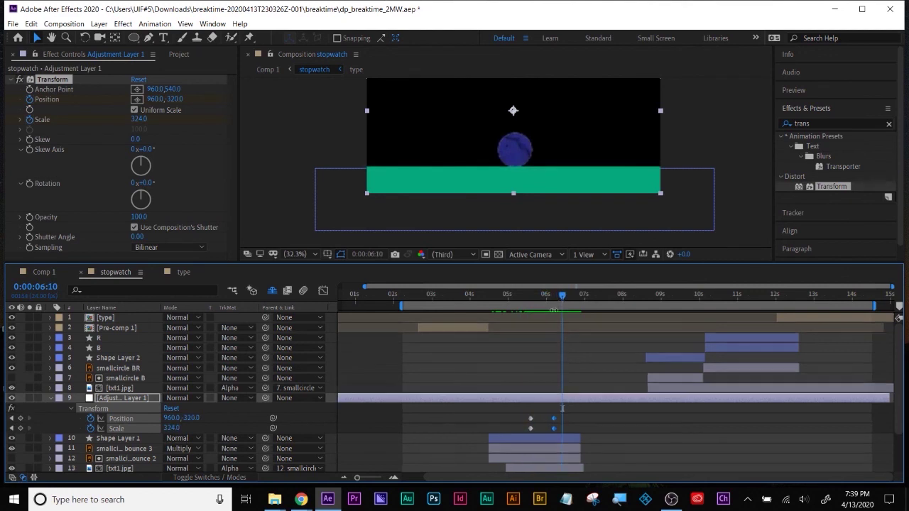
Step: Apply Easy Ease to all the adjustment layer's Position and Scale keyframes and scrub through the zoom to check it
{"action": "left_click_drag", "start_coordinate": [589, 406], "coordinate": [532, 428]}
{"action": "right_click", "coordinate": [533, 427]}
{"action": "mouse_move", "coordinate": [571, 424]}
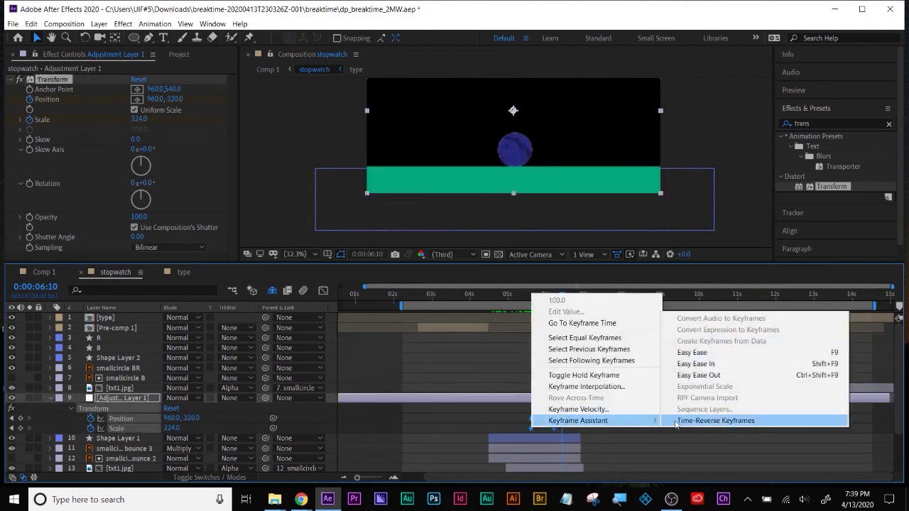
{"action": "left_click", "coordinate": [705, 354]}
{"action": "left_click_drag", "start_coordinate": [504, 301], "coordinate": [571, 302]}
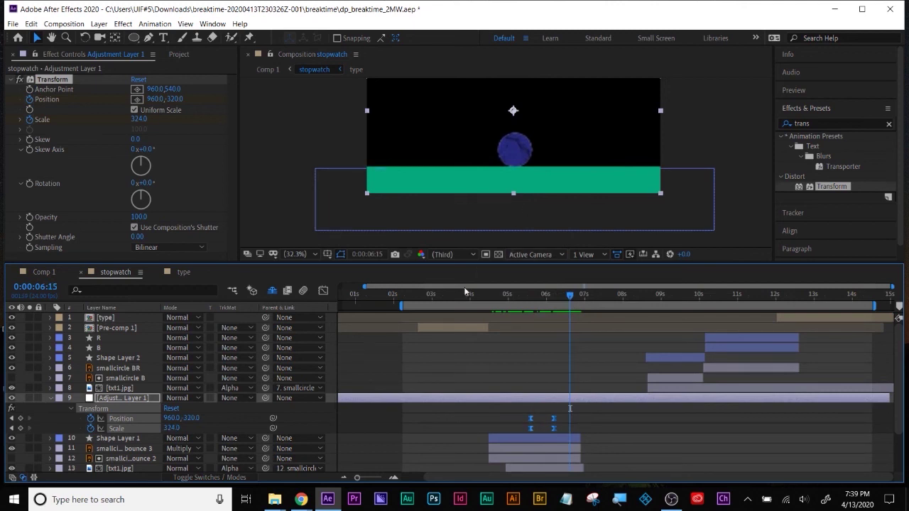
Step: Add Position and Scale keyframes to the adjustment layer's Transform at 0:00:04:11 and extend Pre-comp 1 to about 0:00:05:20
{"action": "left_click_drag", "start_coordinate": [441, 301], "coordinate": [488, 298]}
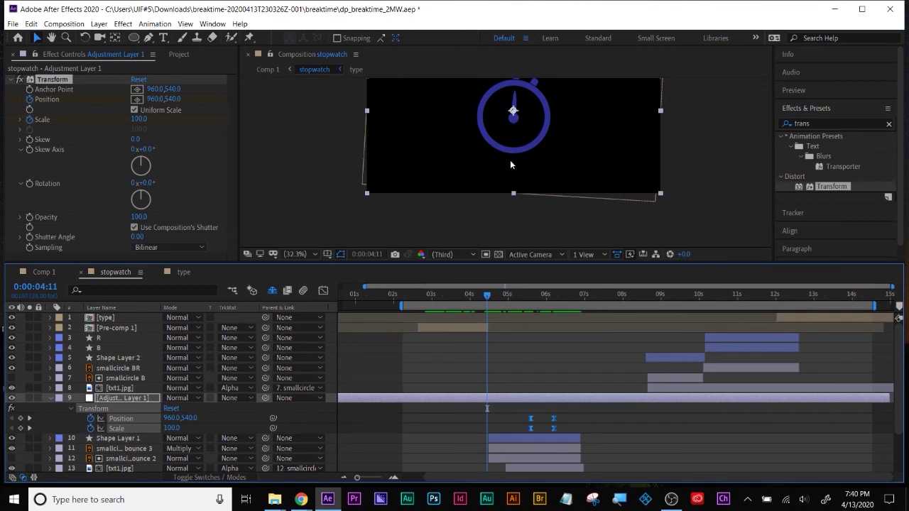
{"action": "scroll", "coordinate": [532, 167], "scroll_direction": "up", "scroll_amount": 1}
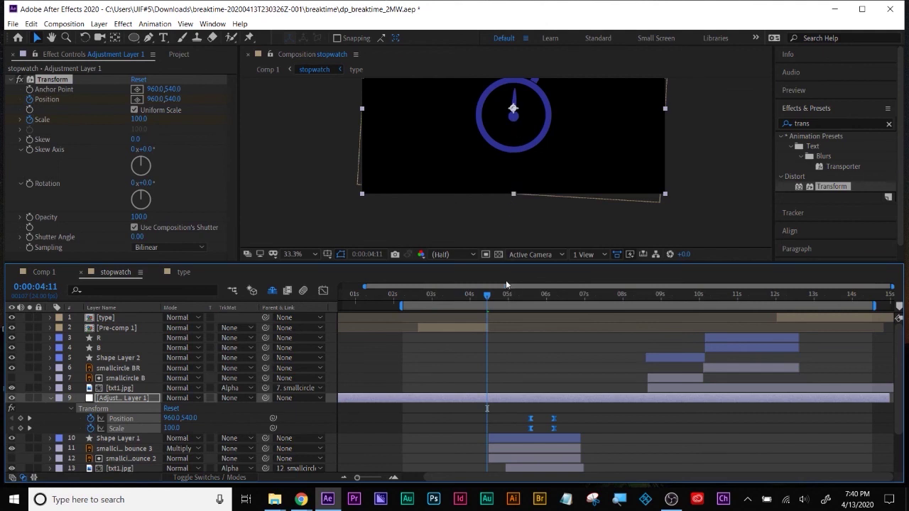
{"action": "left_click_drag", "start_coordinate": [487, 327], "coordinate": [540, 324]}
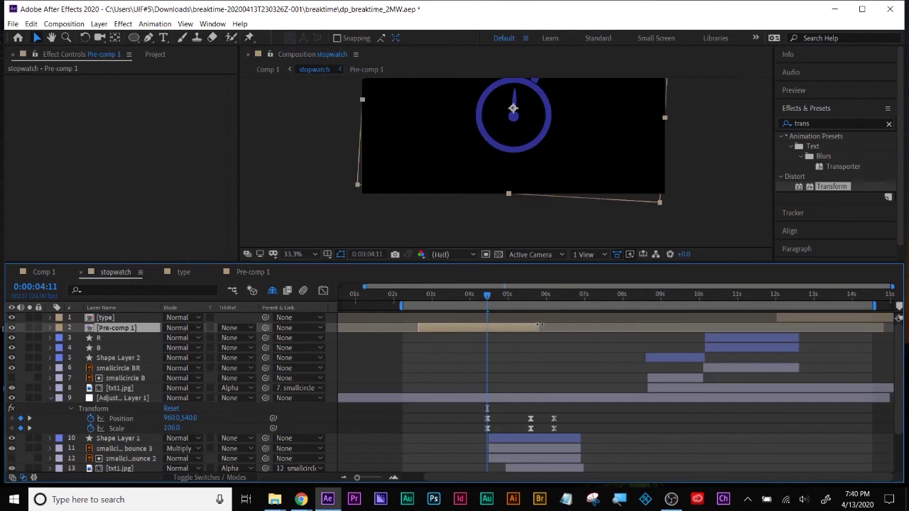
Step: Add adjustment layer Transform keyframes at 0:00:04:22 with Position 960, 434 and Scale 138
{"action": "left_click", "coordinate": [504, 304]}
{"action": "left_click", "coordinate": [21, 419]}
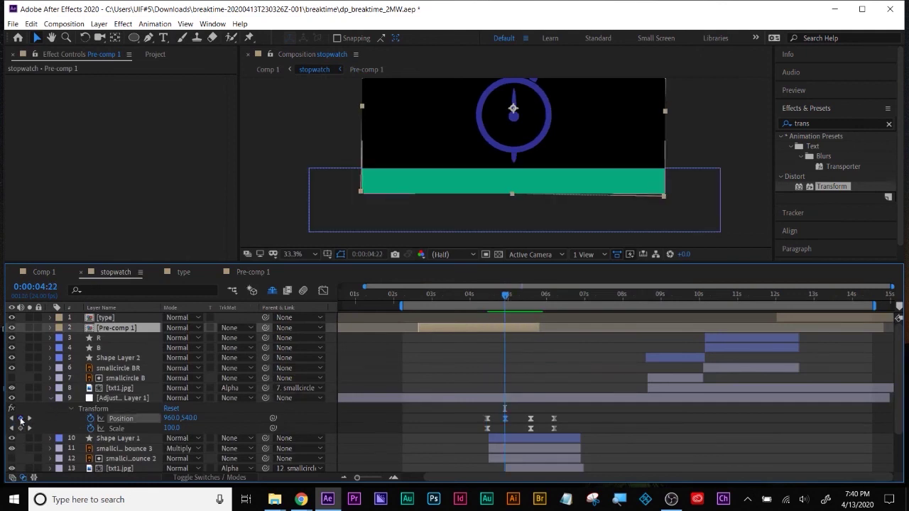
{"action": "left_click", "coordinate": [21, 428]}
{"action": "left_click_drag", "start_coordinate": [173, 425], "coordinate": [132, 411]}
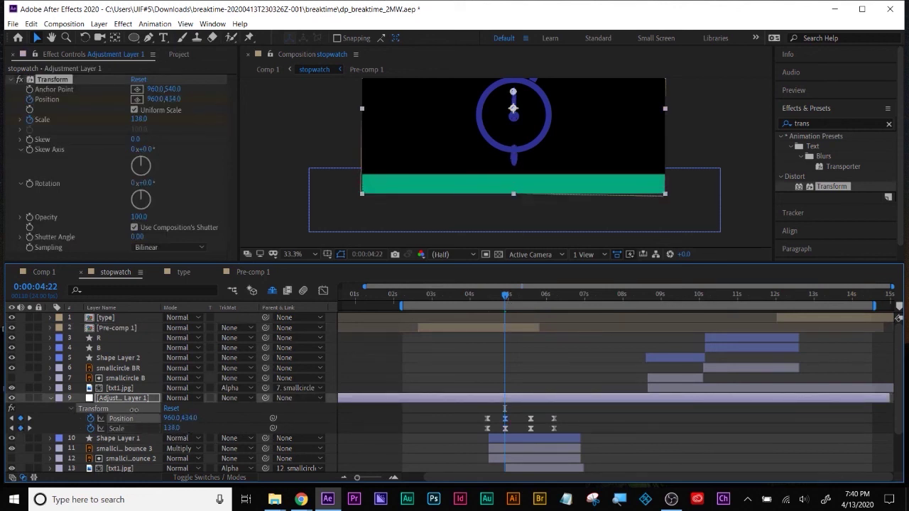
Step: Add Position keyframes to Pre-comp 1 at 0:00:04:13 and 0:00:04:22, setting the second one to 960, 12
{"action": "left_click", "coordinate": [489, 327]}
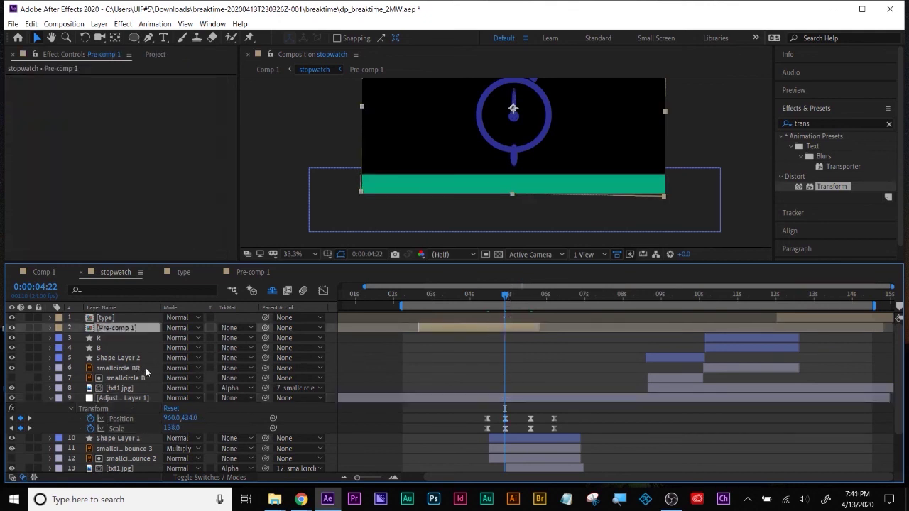
{"action": "key", "text": "p"}
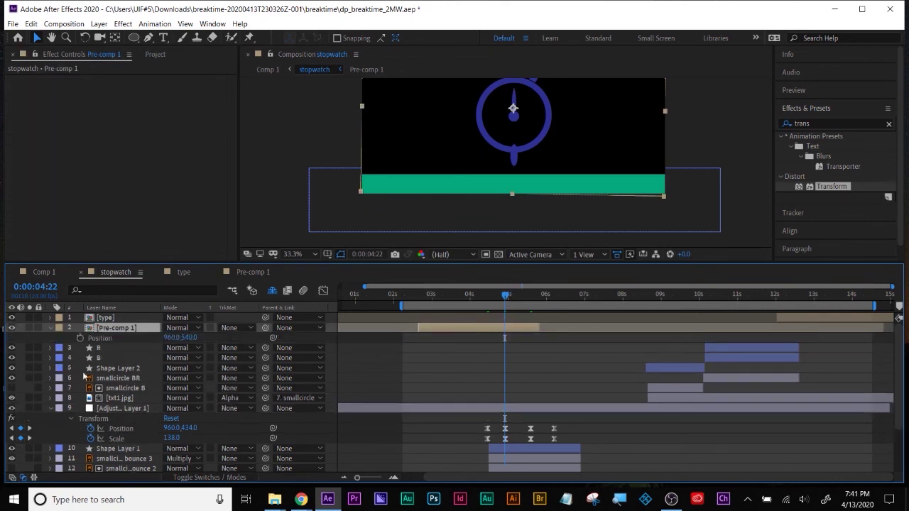
{"action": "left_click", "coordinate": [79, 338]}
{"action": "left_click_drag", "start_coordinate": [524, 298], "coordinate": [490, 298]}
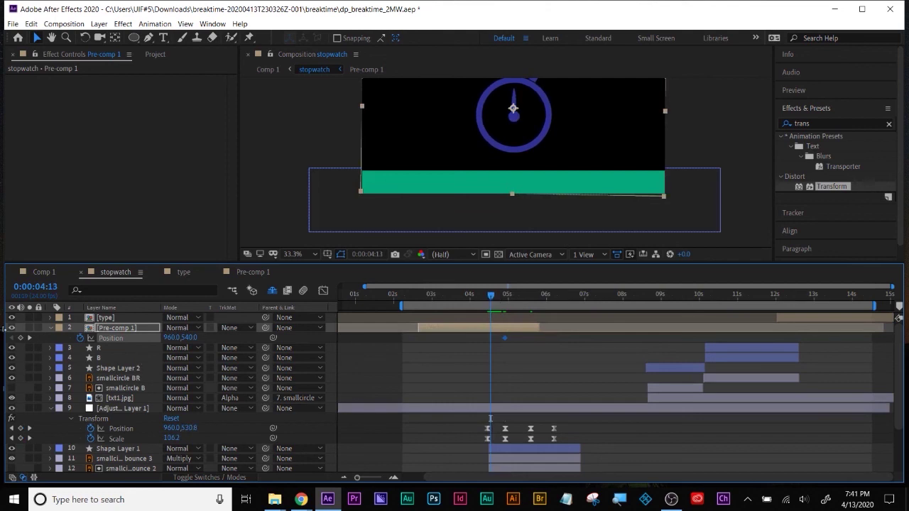
{"action": "left_click", "coordinate": [28, 339]}
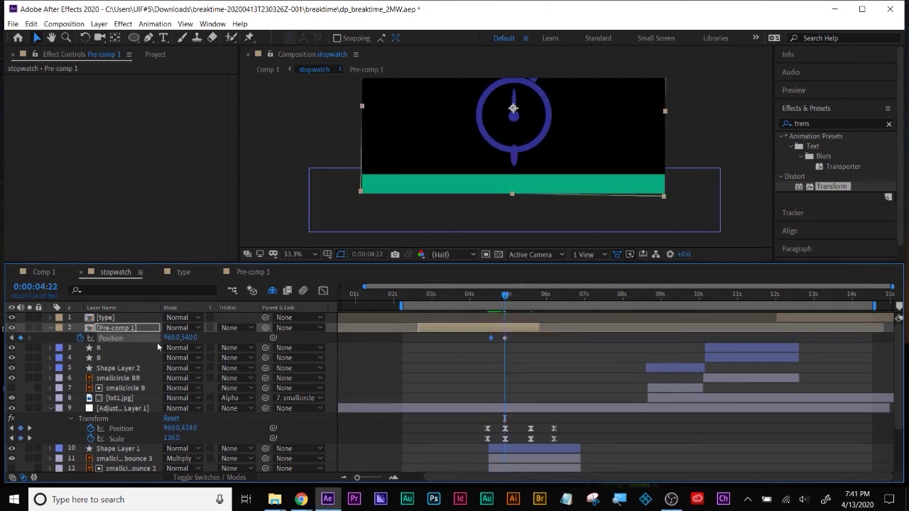
{"action": "left_click_drag", "start_coordinate": [186, 338], "coordinate": [3, 338]}
{"action": "mouse_move", "coordinate": [488, 299]}
{"action": "left_mouse_down"}
{"action": "mouse_move", "coordinate": [557, 299]}
{"action": "mouse_move", "coordinate": [480, 302]}
{"action": "mouse_move", "coordinate": [507, 306]}
{"action": "mouse_move", "coordinate": [486, 307]}
{"action": "left_mouse_up"}
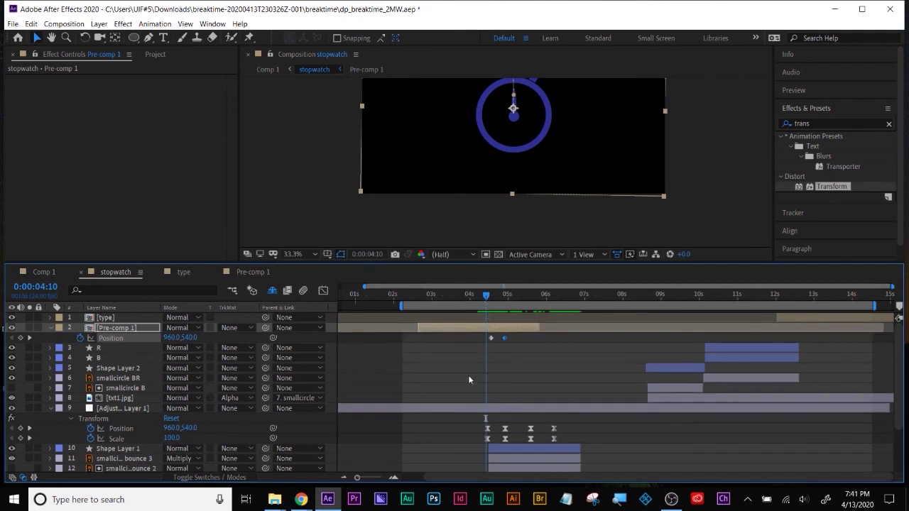
Step: Delete the adjustment layer's first two Transform Scale keyframes and scrub through the transition to check it
{"action": "left_click_drag", "start_coordinate": [478, 442], "coordinate": [514, 443]}
{"action": "key", "text": "Delete"}
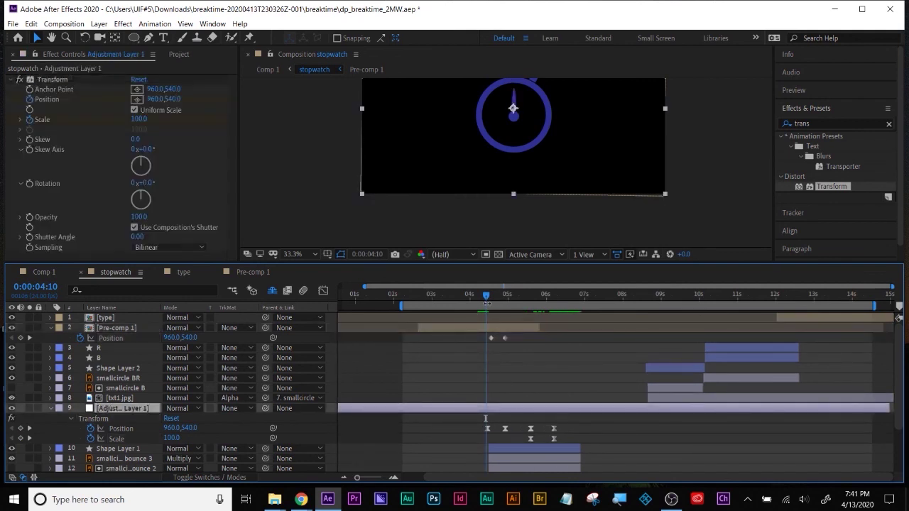
{"action": "left_click_drag", "start_coordinate": [490, 296], "coordinate": [513, 297]}
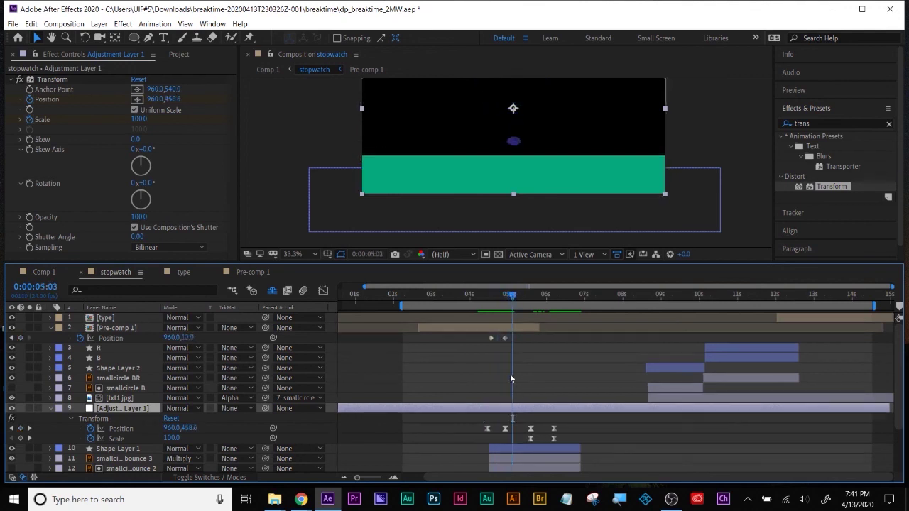
Step: Apply Easy Ease to both Position keyframes of Pre-comp 1 and scrub through the transition into the bounce
{"action": "left_click", "coordinate": [507, 329]}
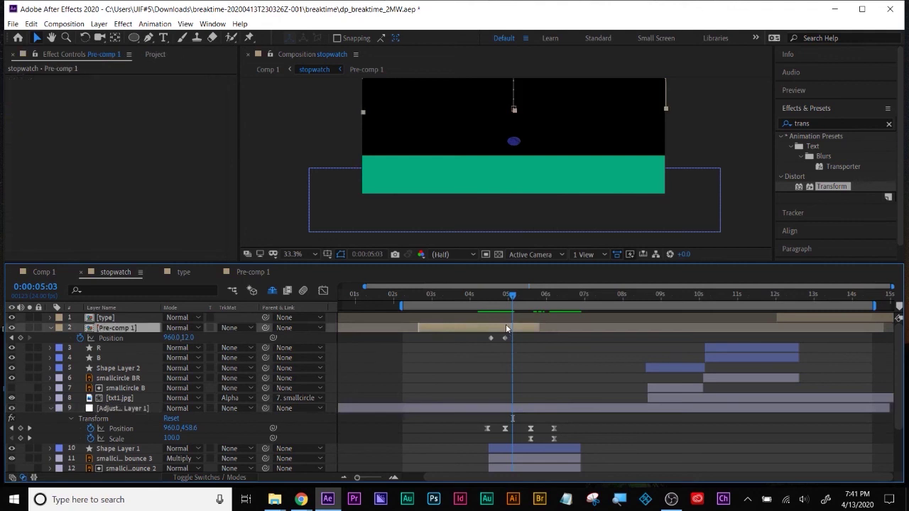
{"action": "left_click", "coordinate": [497, 294]}
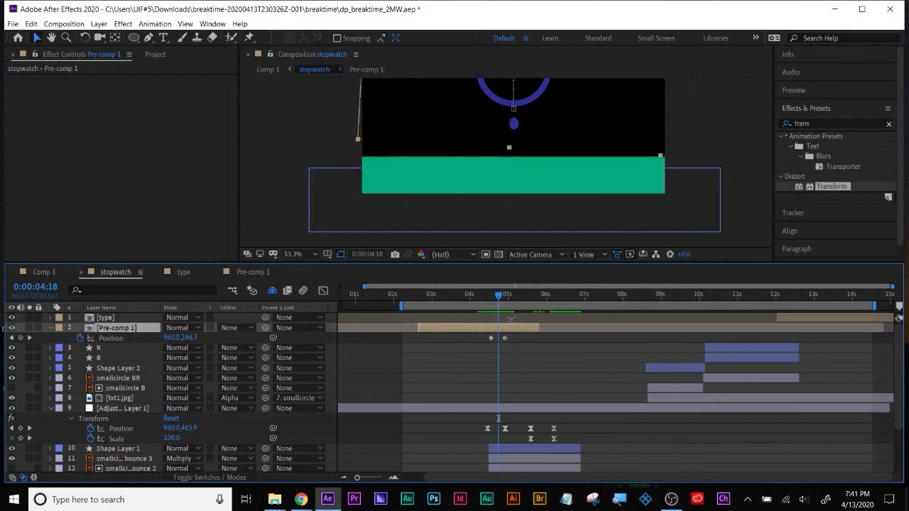
{"action": "left_click_drag", "start_coordinate": [496, 295], "coordinate": [508, 293]}
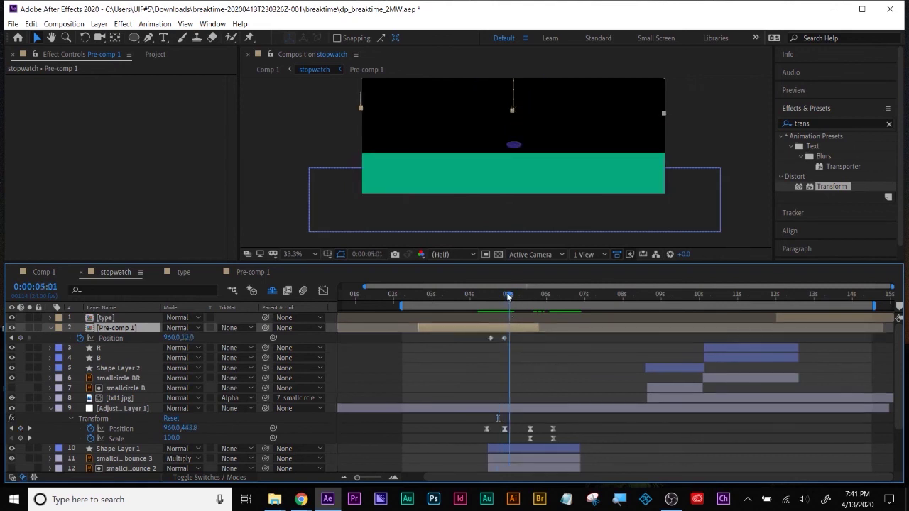
{"action": "left_click", "coordinate": [510, 340]}
{"action": "right_click", "coordinate": [490, 338]}
{"action": "mouse_move", "coordinate": [563, 463]}
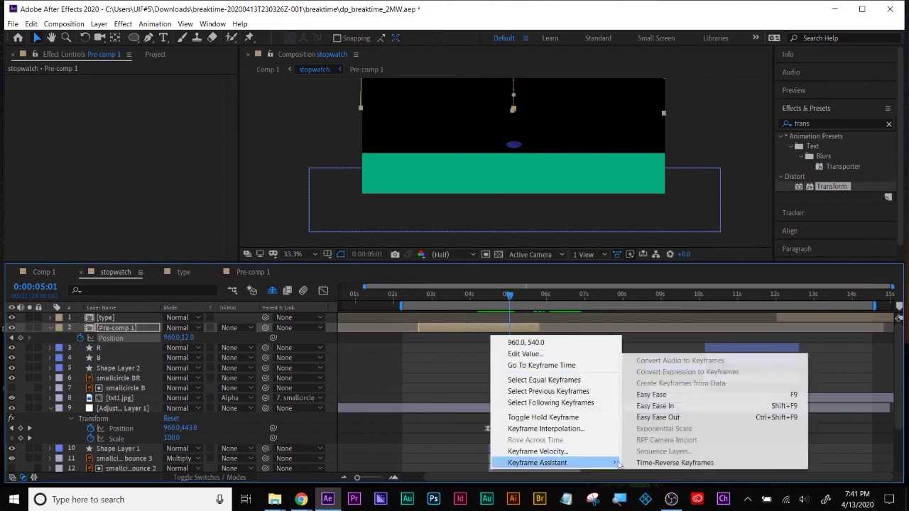
{"action": "left_click", "coordinate": [645, 394]}
{"action": "left_click_drag", "start_coordinate": [479, 297], "coordinate": [561, 301]}
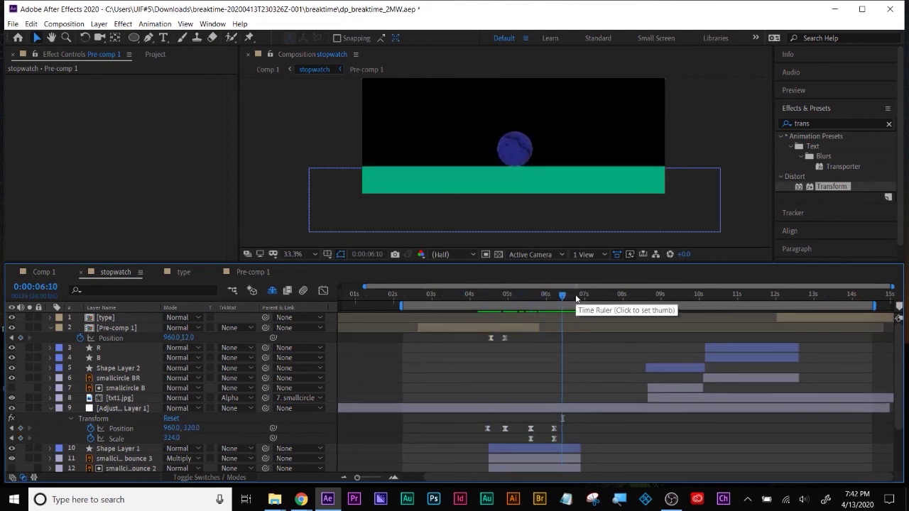
{"action": "left_click_drag", "start_coordinate": [443, 295], "coordinate": [507, 296]}
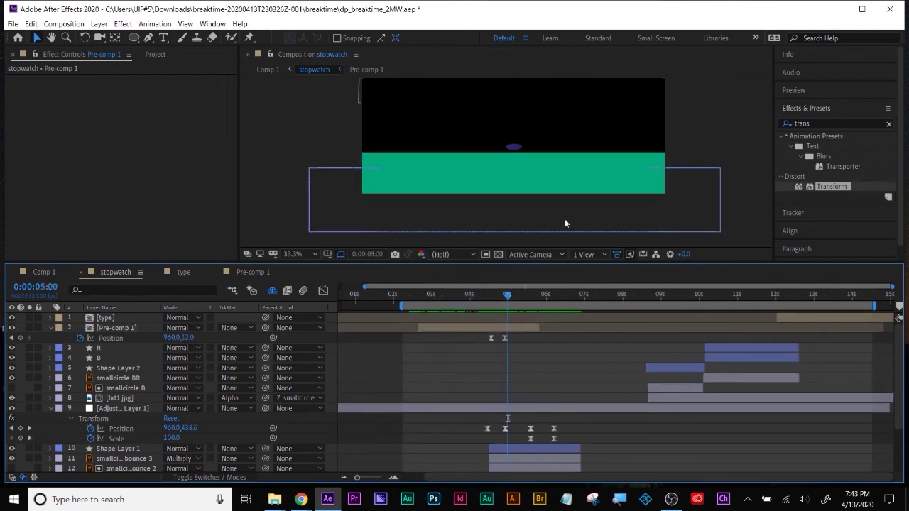
Step: Examine how the bounce, texture and stopwatch layers are stacked beneath the adjustment layer in the timeline
{"action": "left_click", "coordinate": [593, 184]}
{"action": "scroll", "coordinate": [627, 429], "scroll_direction": "down", "scroll_amount": 1}
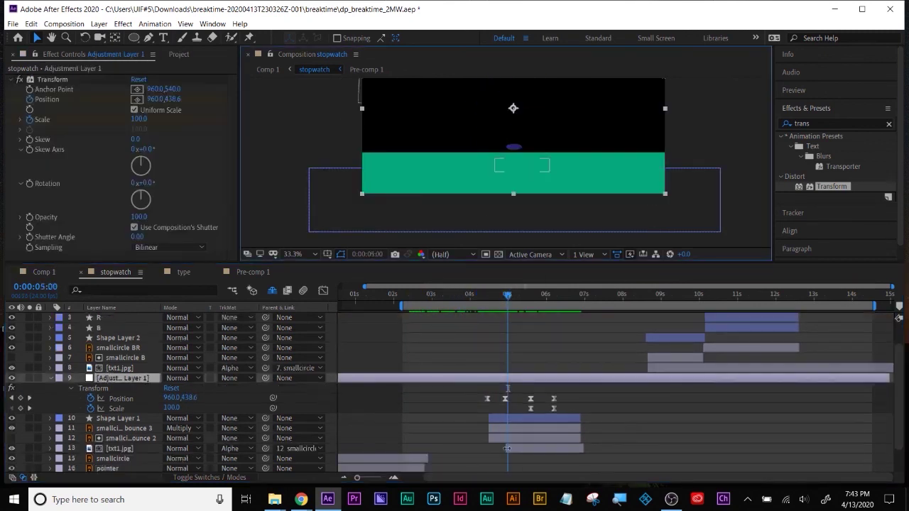
{"action": "left_click", "coordinate": [524, 429]}
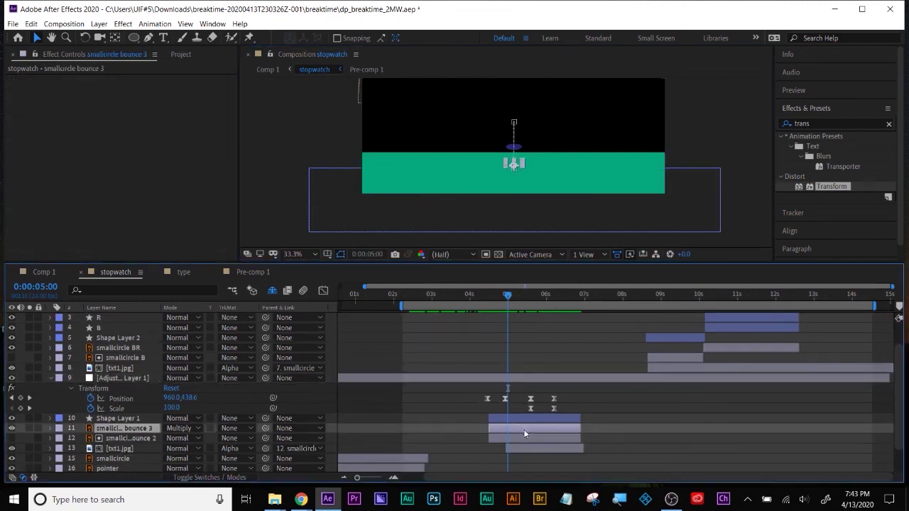
{"action": "left_click", "coordinate": [532, 442]}
{"action": "left_click", "coordinate": [534, 451]}
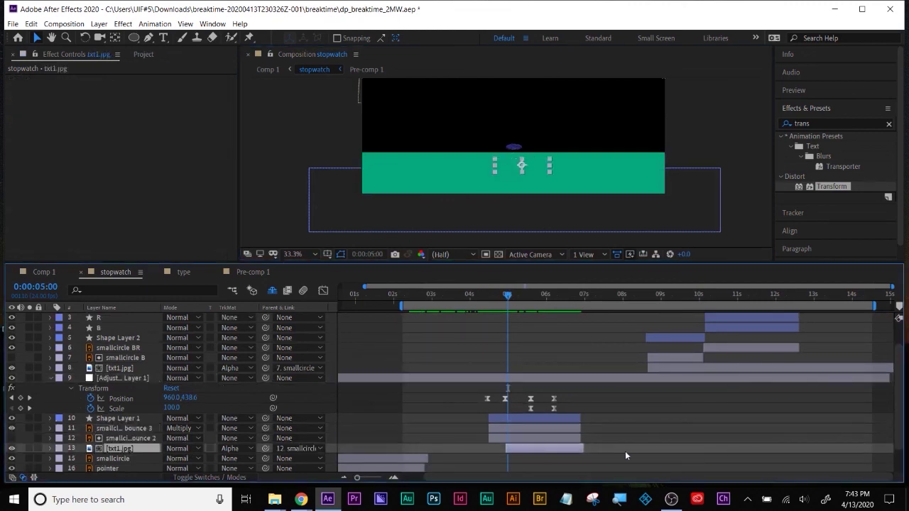
{"action": "scroll", "coordinate": [670, 444], "scroll_direction": "down", "scroll_amount": 1}
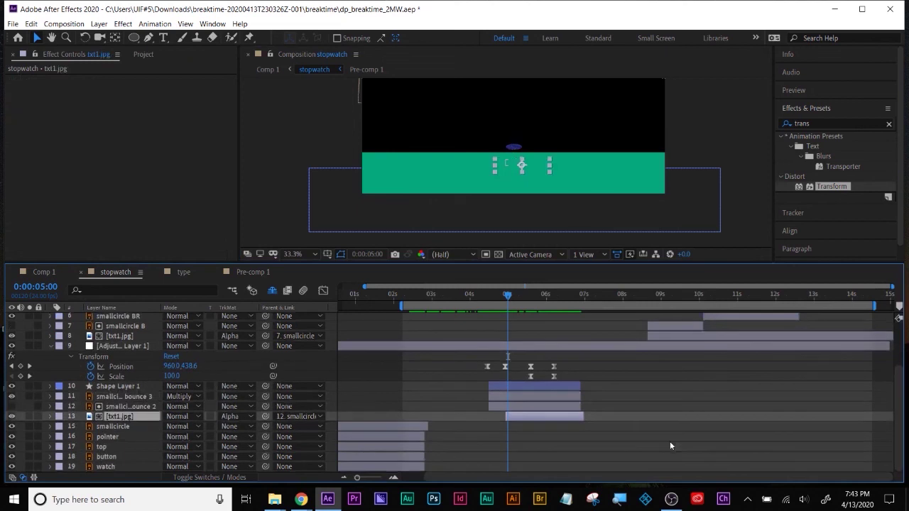
{"action": "left_click", "coordinate": [552, 347]}
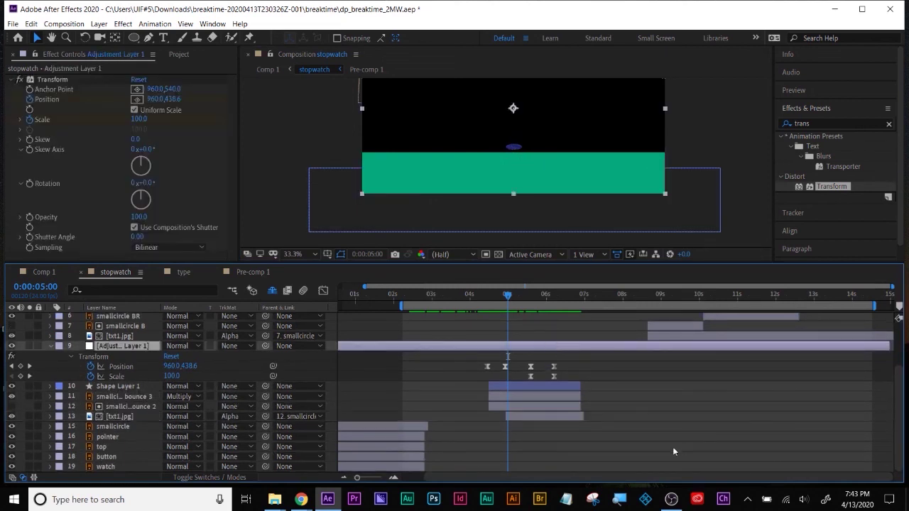
{"action": "left_click", "coordinate": [119, 409]}
{"action": "key", "text": "ctrl+Up"}
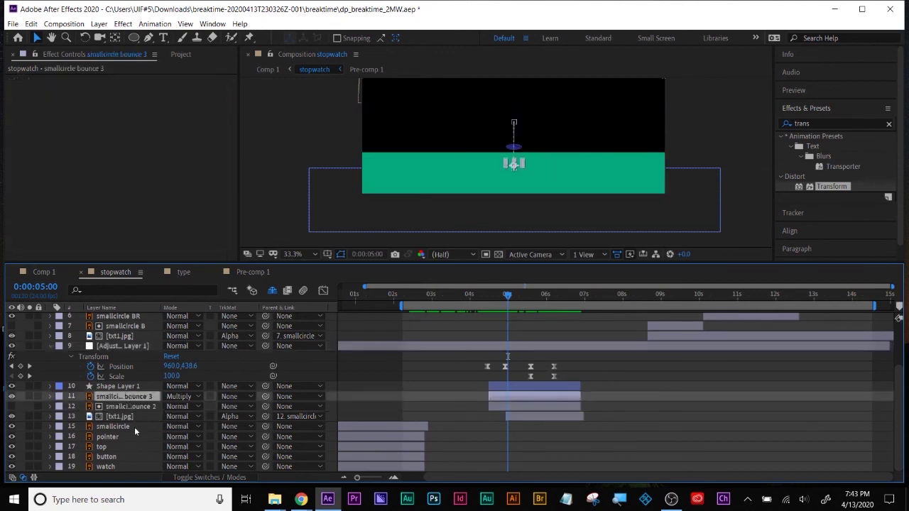
{"action": "left_click", "coordinate": [106, 458]}
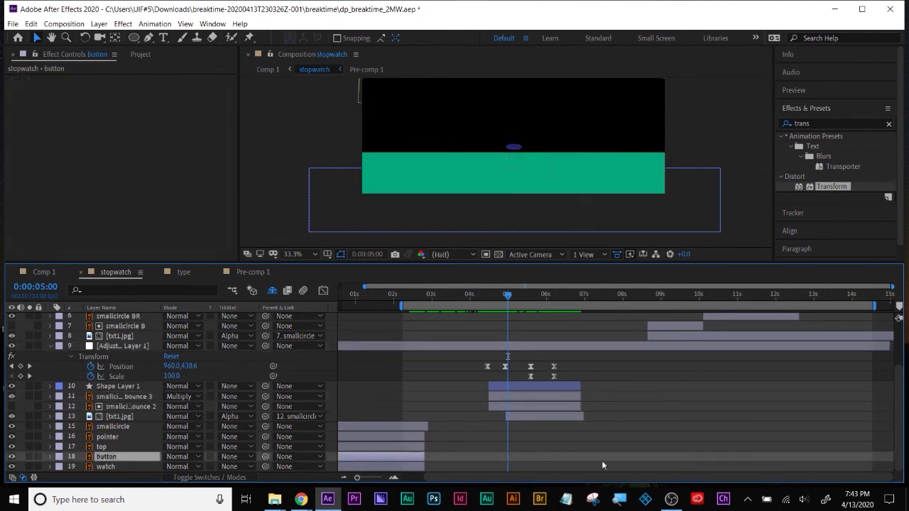
{"action": "scroll", "coordinate": [602, 465], "scroll_direction": "up", "scroll_amount": 3}
{"action": "scroll", "coordinate": [602, 461], "scroll_direction": "down", "scroll_amount": 2}
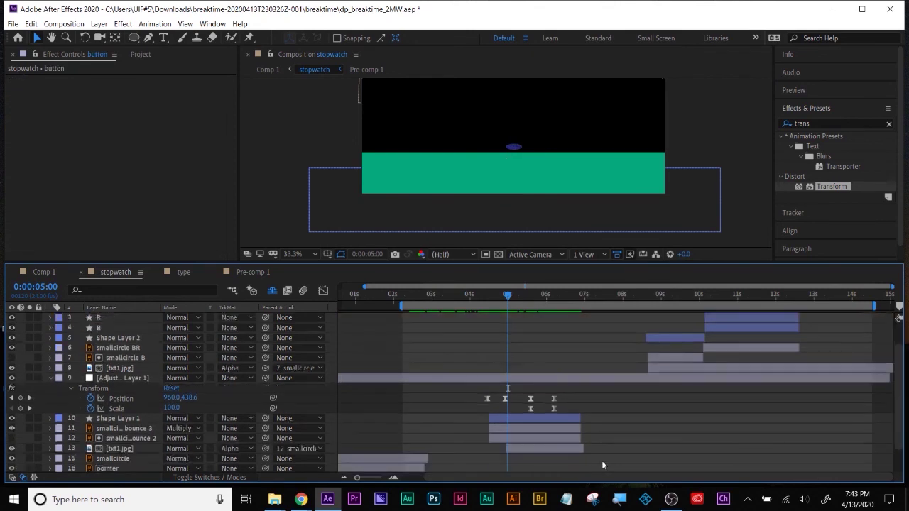
{"action": "left_click", "coordinate": [588, 378]}
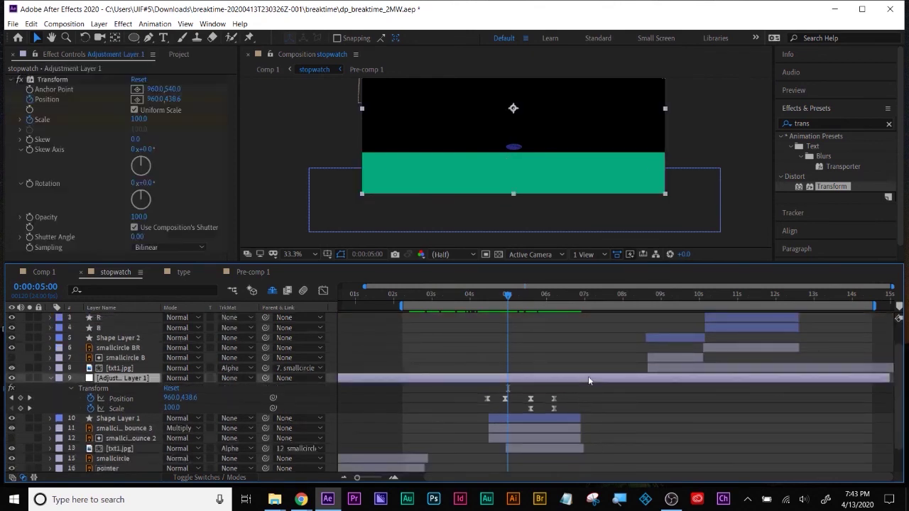
Step: Rename Shape Layer 1 as ground and toggle its visibility off and on to check which shape it is
{"action": "left_click", "coordinate": [542, 419]}
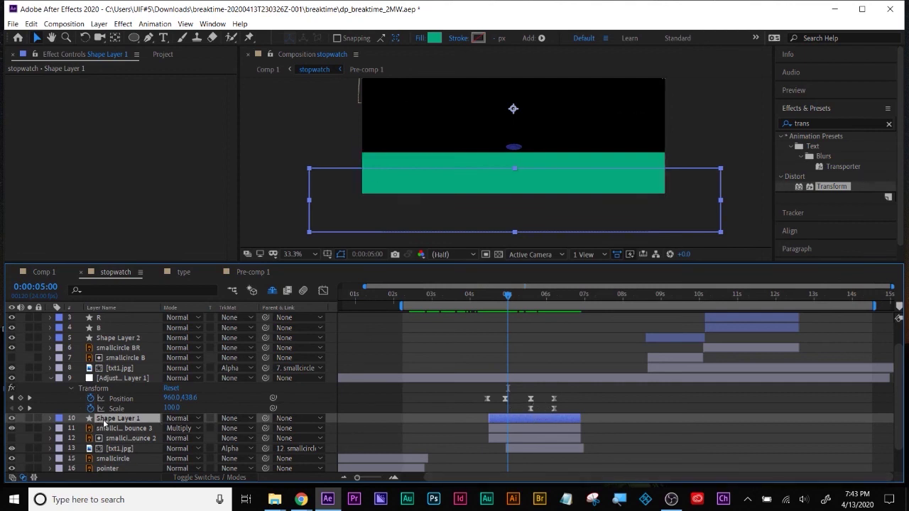
{"action": "key", "text": "BackSpace"}
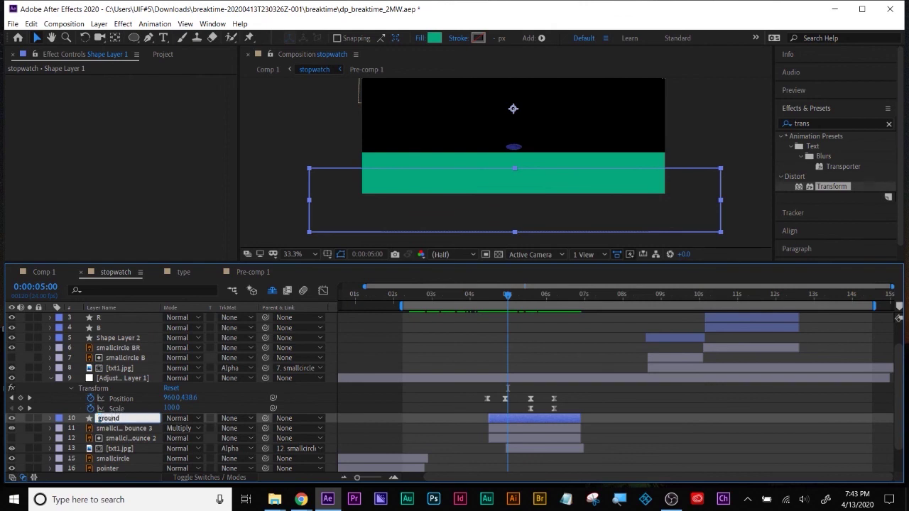
{"action": "key", "text": "Return"}
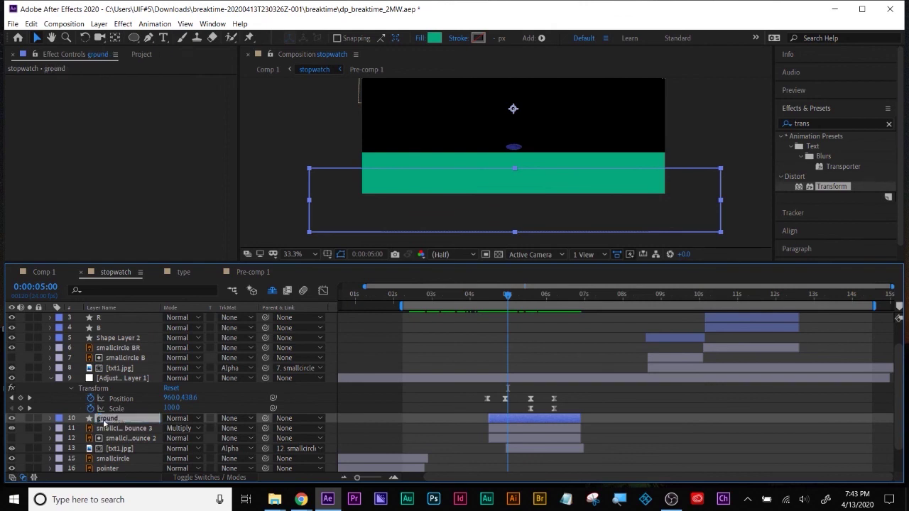
{"action": "left_click", "coordinate": [11, 418]}
{"action": "left_click", "coordinate": [11, 418]}
Step: Add the txt2.jpg texture from the project to the stopwatch composition directly beneath the ground layer
{"action": "left_click", "coordinate": [141, 55]}
{"action": "left_click", "coordinate": [35, 186]}
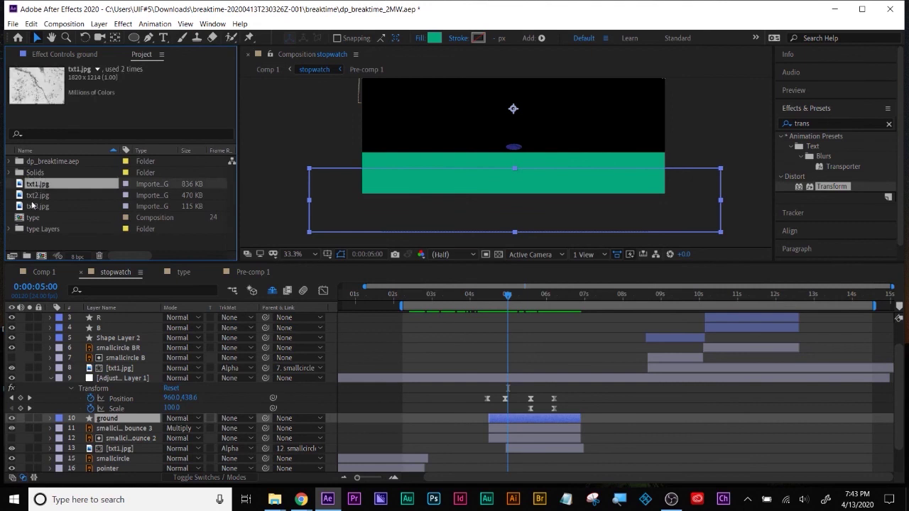
{"action": "left_click", "coordinate": [32, 198]}
{"action": "left_click_drag", "start_coordinate": [34, 200], "coordinate": [117, 427]}
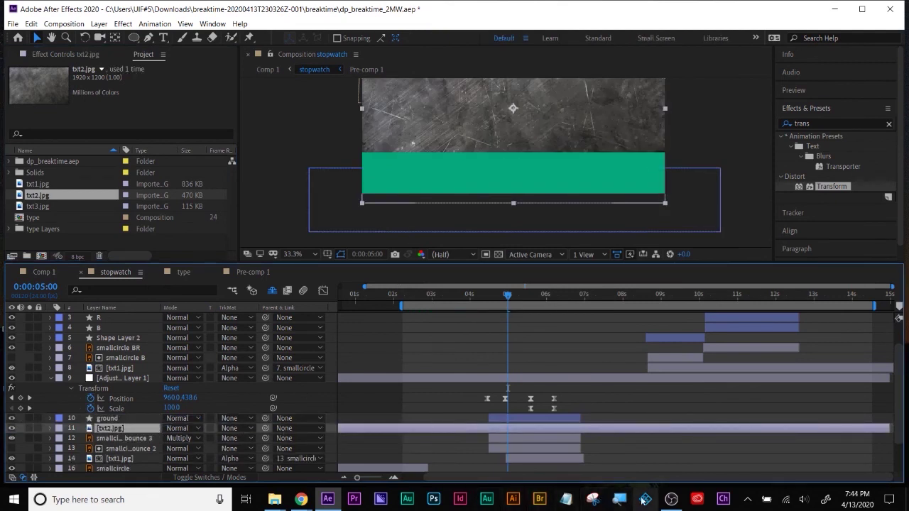
Step: Enlarge the screen to 200% with Magnifier and set the txt2.jpg layer's track matte to Alpha Matte "ground"
{"action": "left_click", "coordinate": [618, 499]}
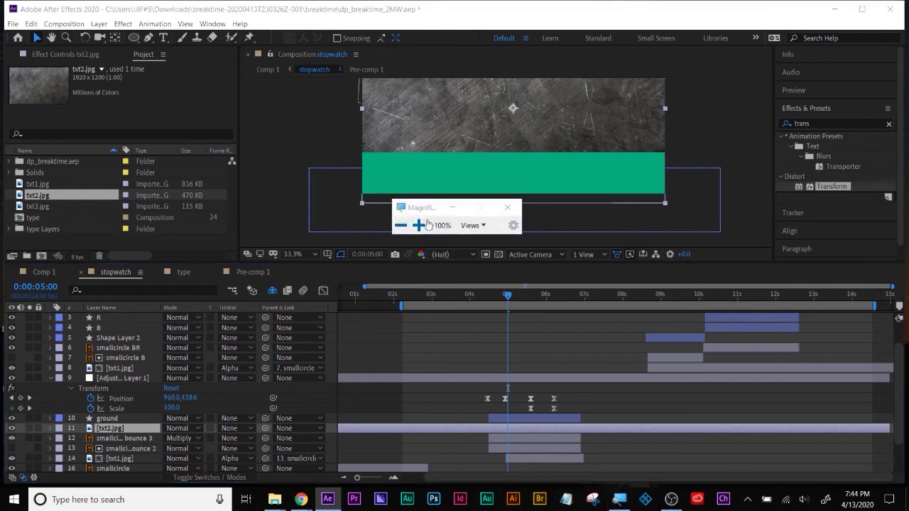
{"action": "left_click", "coordinate": [419, 225]}
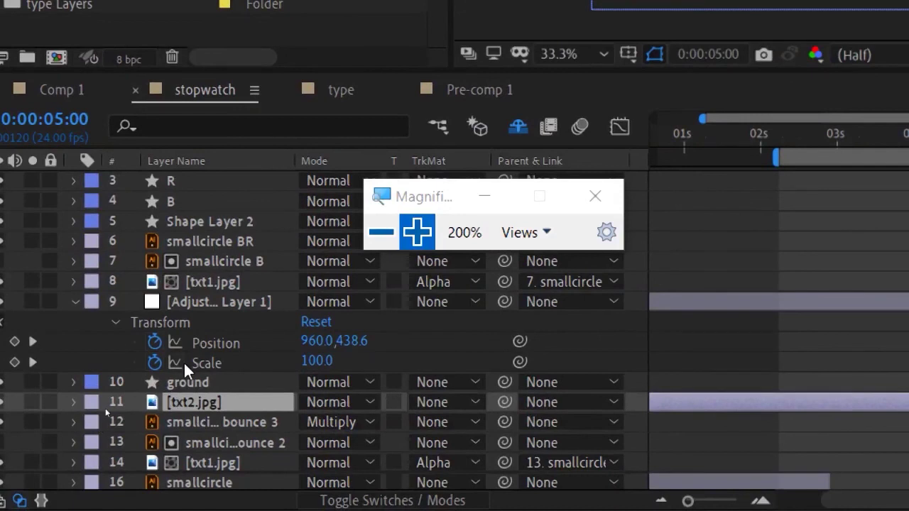
{"action": "left_click", "coordinate": [172, 389]}
{"action": "left_click", "coordinate": [180, 401]}
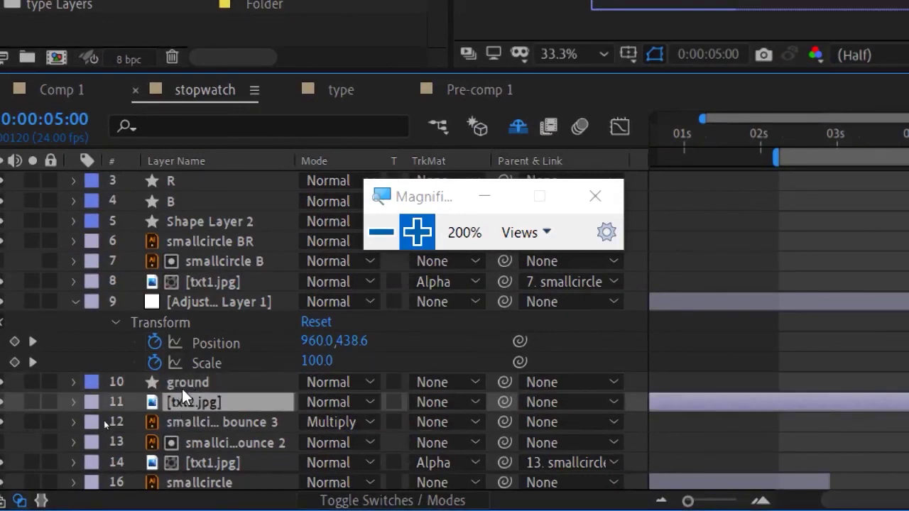
{"action": "left_click", "coordinate": [188, 380]}
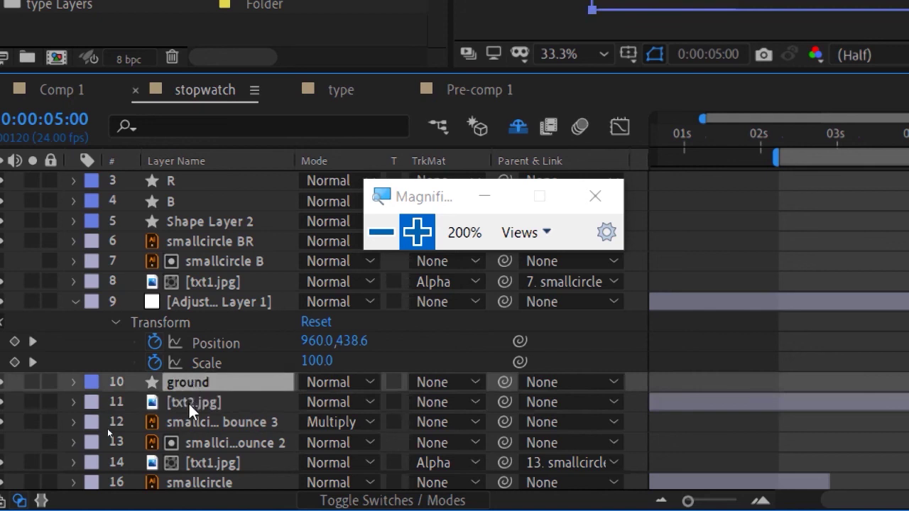
{"action": "left_click", "coordinate": [189, 402]}
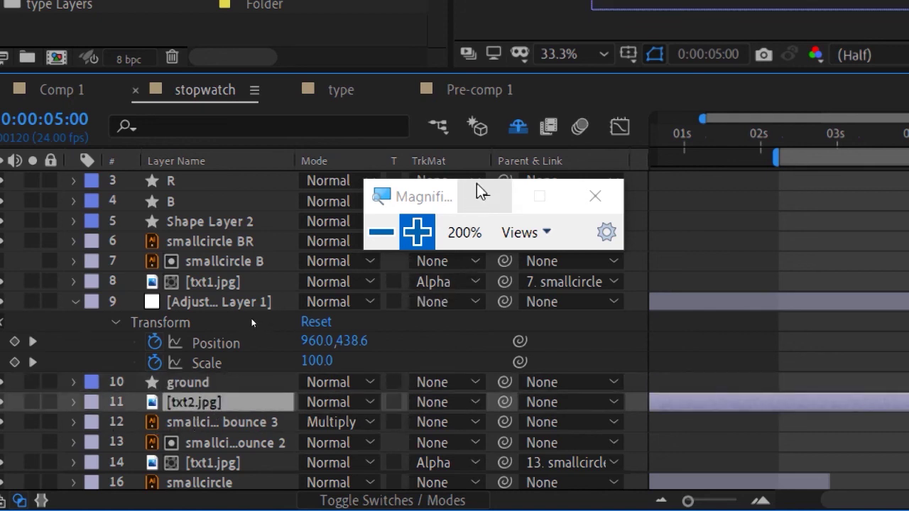
{"action": "left_click_drag", "start_coordinate": [432, 189], "coordinate": [673, 288]}
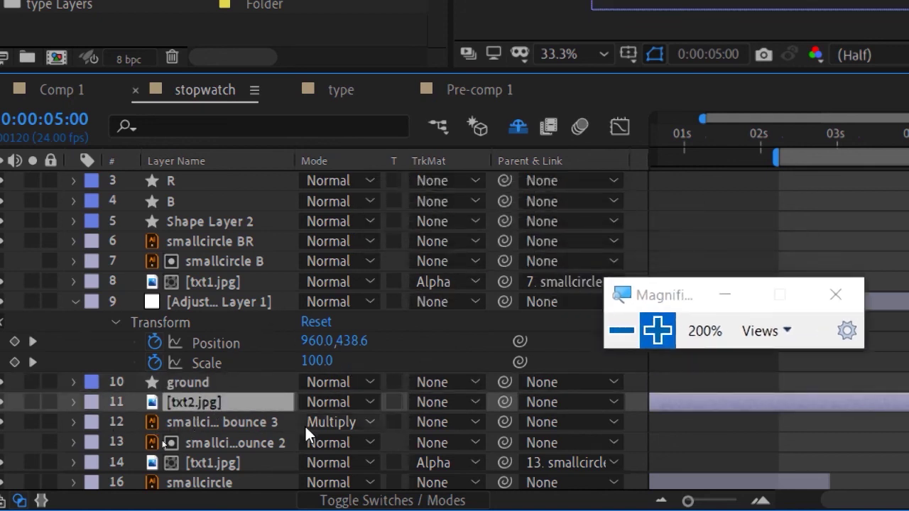
{"action": "left_click", "coordinate": [458, 410]}
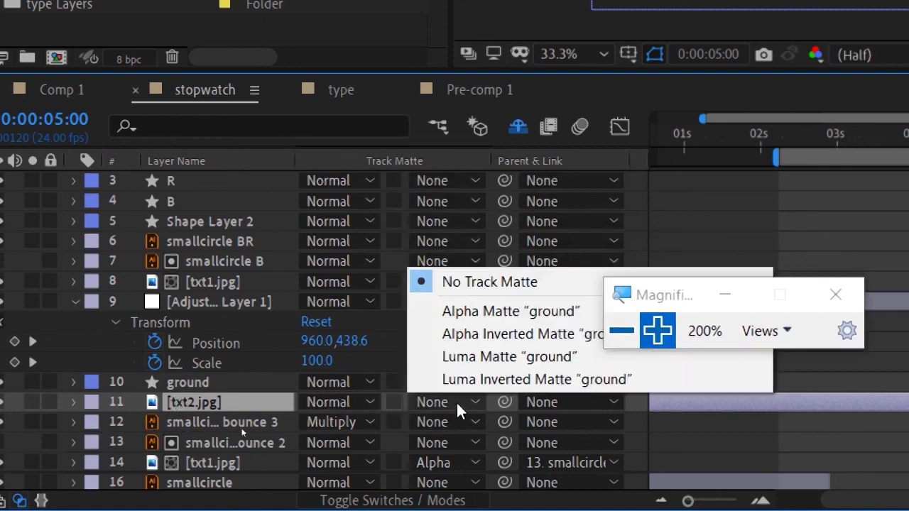
{"action": "left_click", "coordinate": [472, 312]}
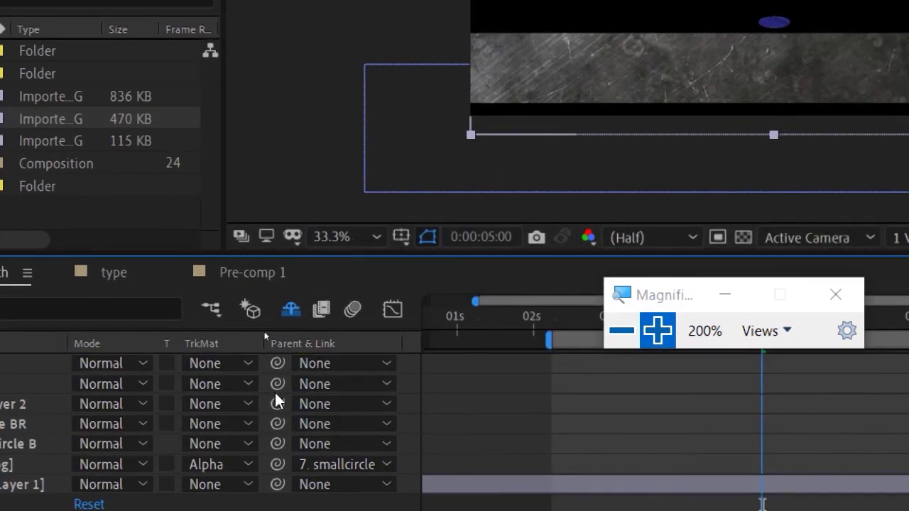
Step: Return to normal screen size and scrub from 0:00:05:00 to 0:00:06:10 to check the textured ground during the bounce
{"action": "left_click", "coordinate": [837, 295]}
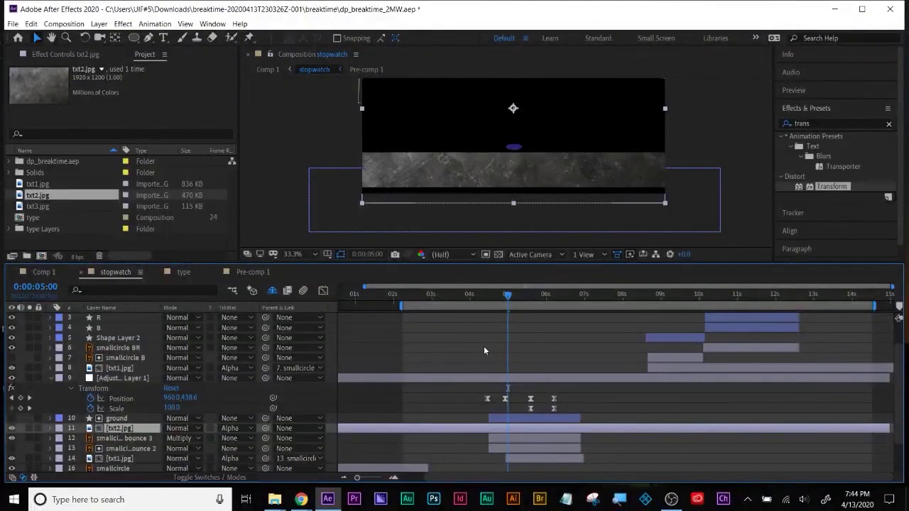
{"action": "left_click", "coordinate": [514, 378]}
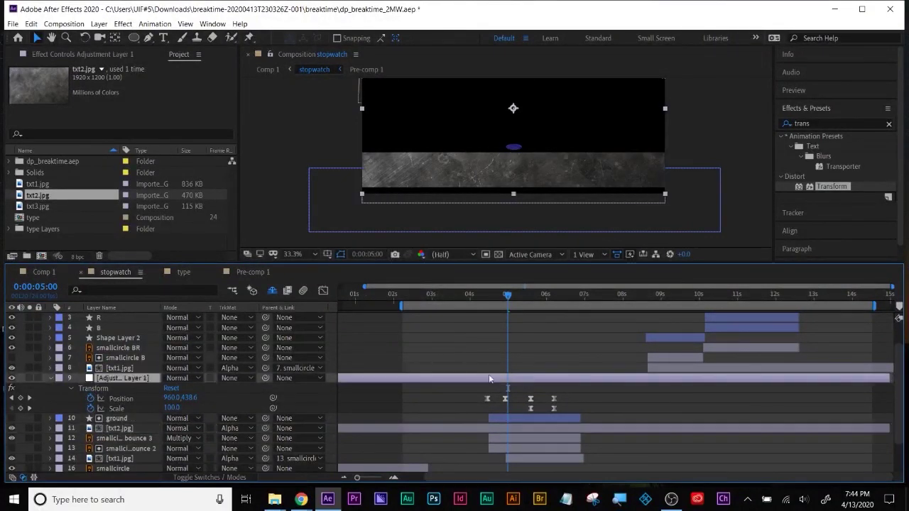
{"action": "left_click", "coordinate": [499, 430]}
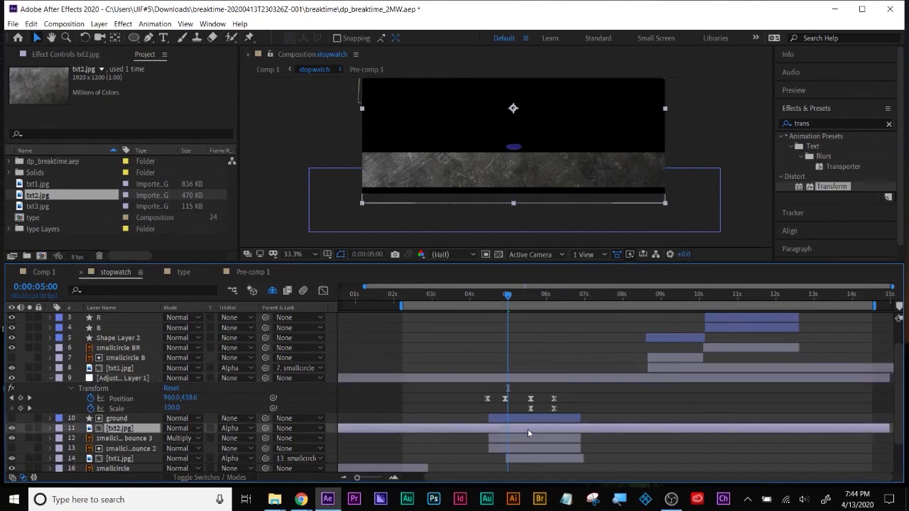
{"action": "left_click_drag", "start_coordinate": [509, 299], "coordinate": [563, 311]}
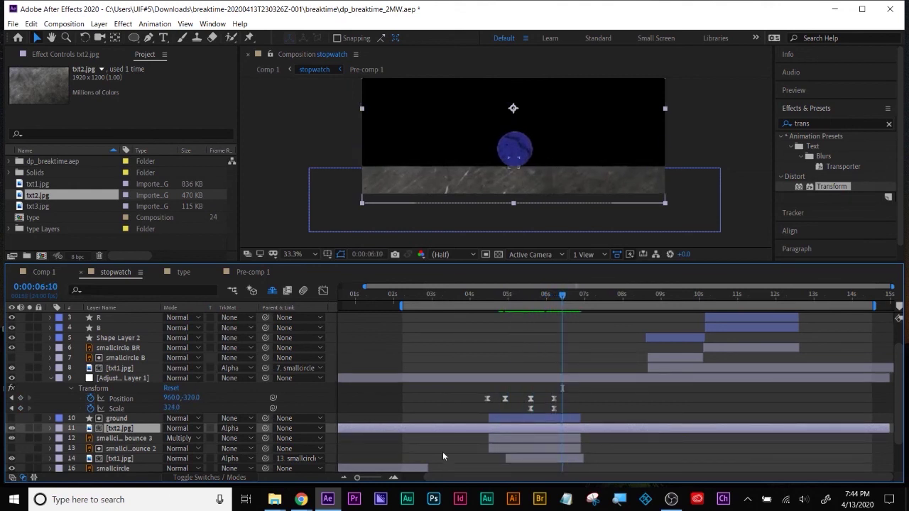
Step: Collapse Adjustment Layer 1's properties with the ground layer selected, and show the layer switches instead of the blending modes
{"action": "left_click", "coordinate": [117, 418]}
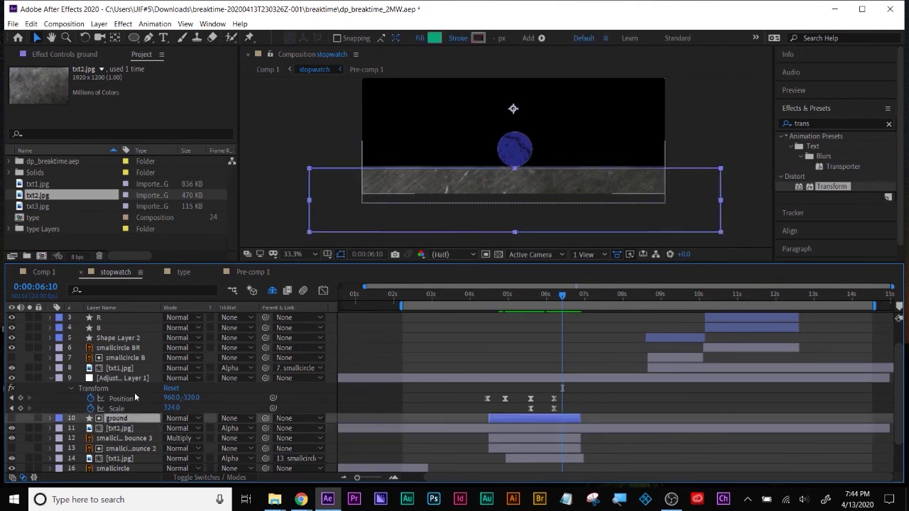
{"action": "left_click", "coordinate": [598, 502]}
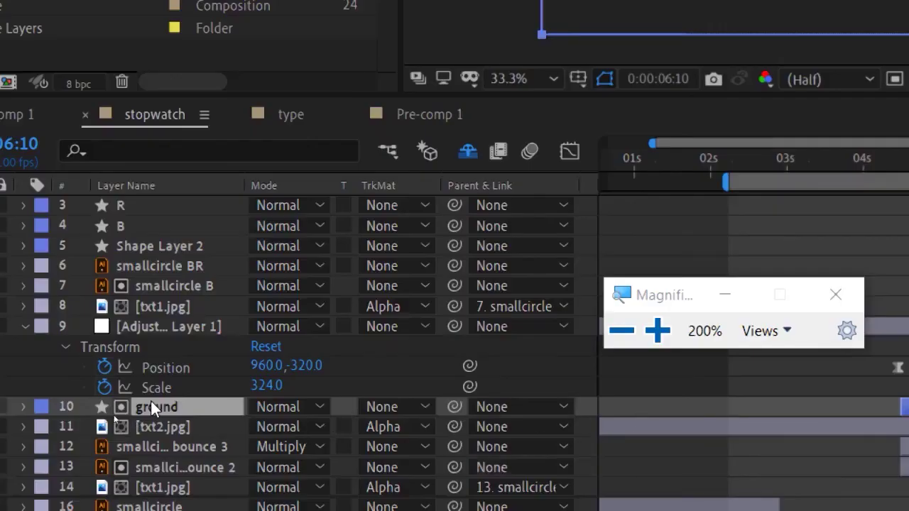
{"action": "left_click", "coordinate": [23, 326]}
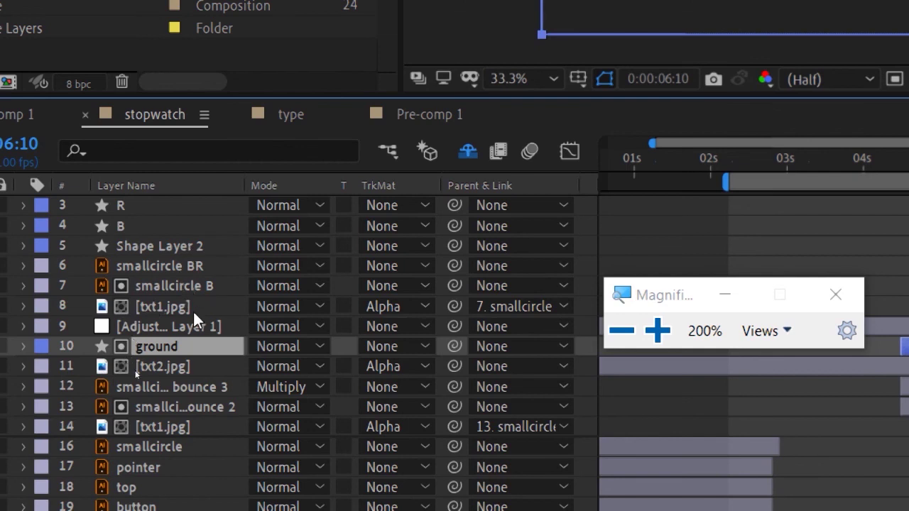
{"action": "scroll", "coordinate": [193, 313], "scroll_direction": "up", "scroll_amount": 1}
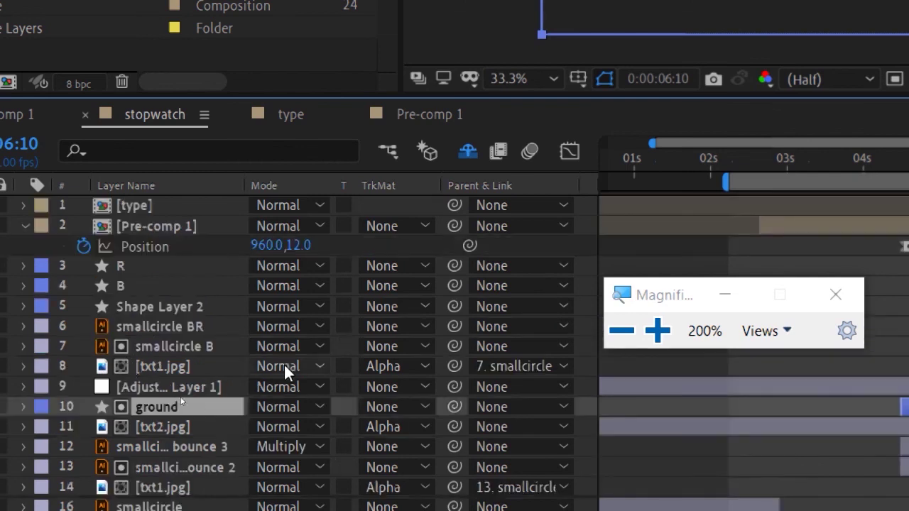
{"action": "scroll", "coordinate": [334, 387], "scroll_direction": "down", "scroll_amount": 1}
{"action": "left_click", "coordinate": [621, 331]}
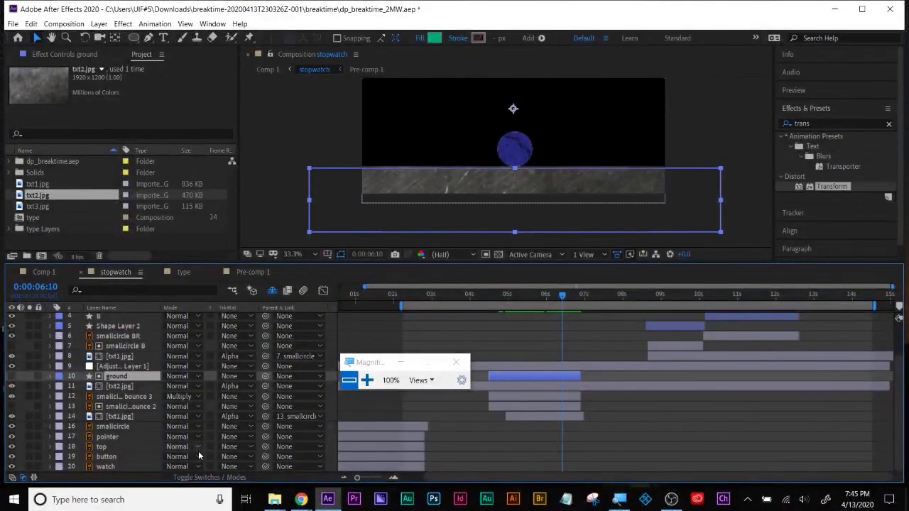
{"action": "left_click", "coordinate": [198, 479]}
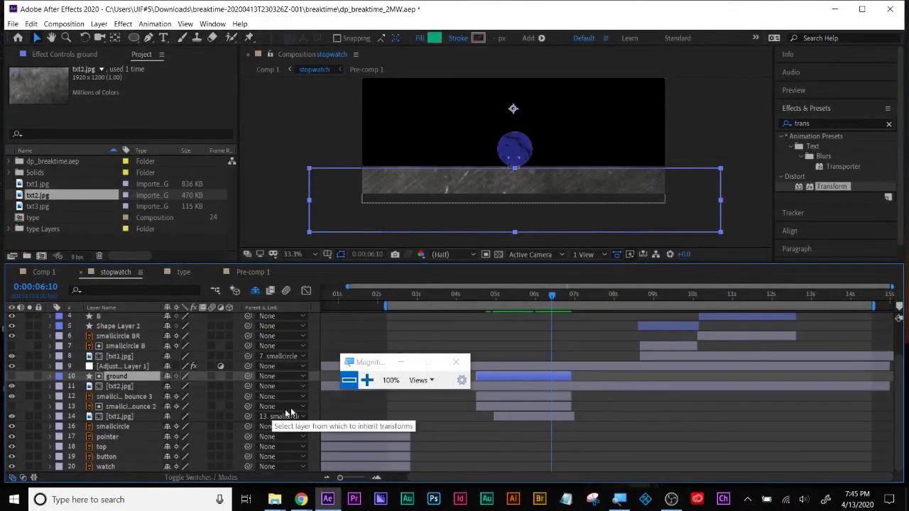
Step: Duplicate the ground layer and make the duplicate, ground 2, visible
{"action": "left_click", "coordinate": [365, 381]}
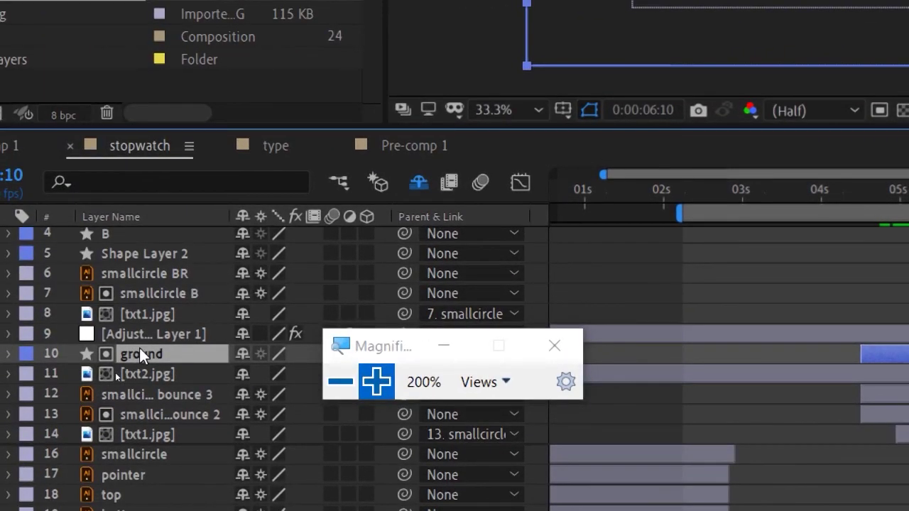
{"action": "key", "text": "ctrl+d"}
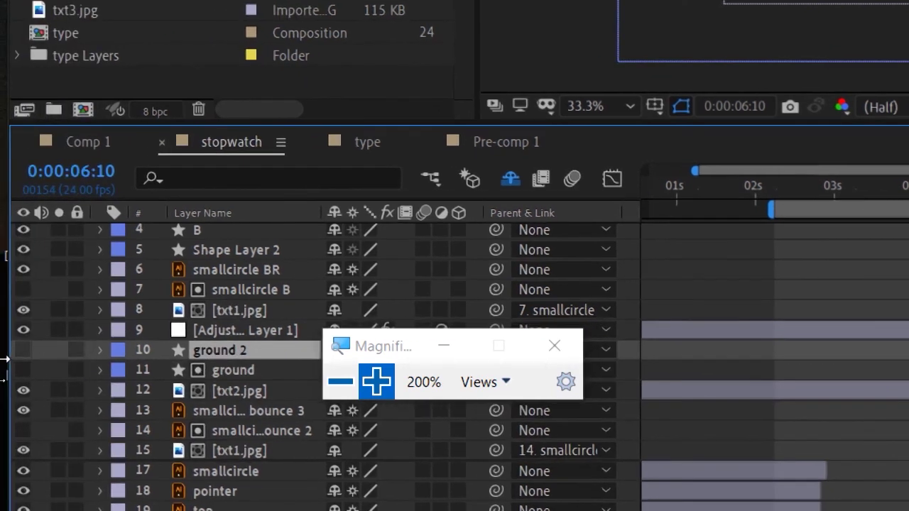
{"action": "left_click", "coordinate": [22, 348]}
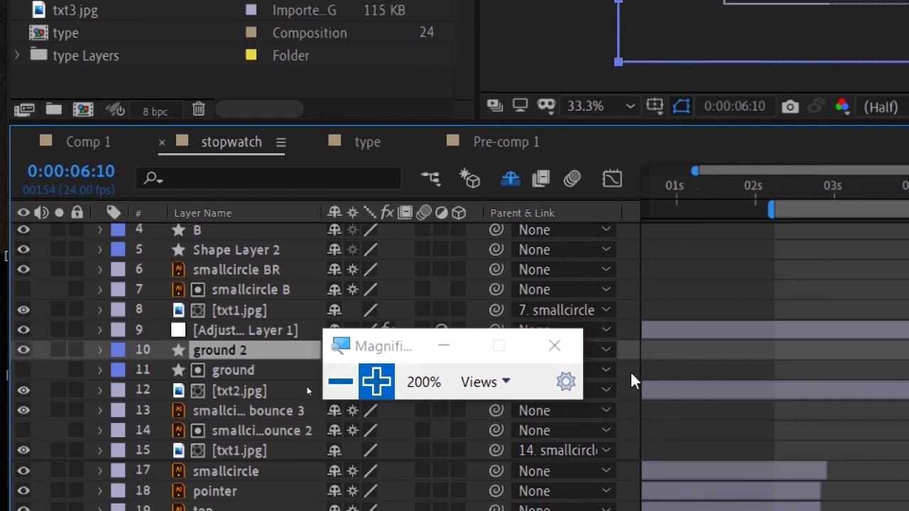
{"action": "left_click", "coordinate": [554, 346]}
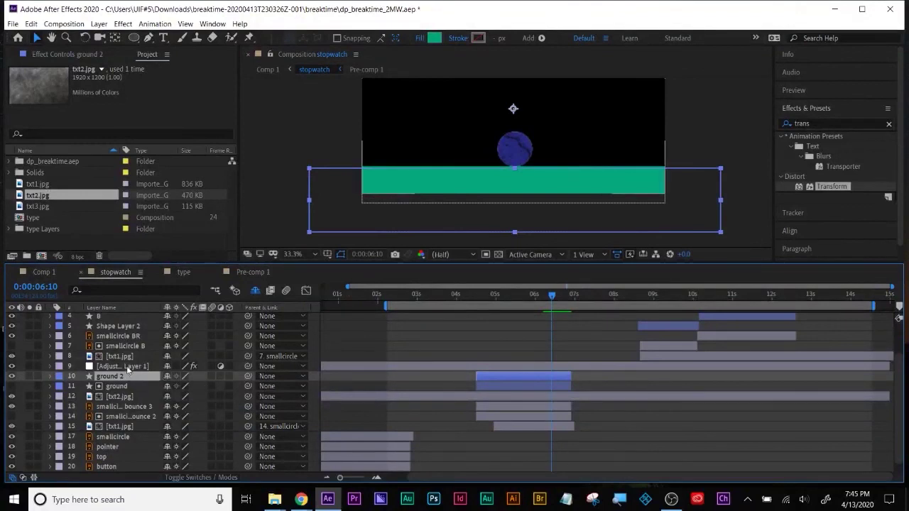
Step: Collapse the Pre-comp 1 layer's properties and set ground 2's blending mode to Multiply
{"action": "scroll", "coordinate": [128, 366], "scroll_direction": "up", "scroll_amount": 3}
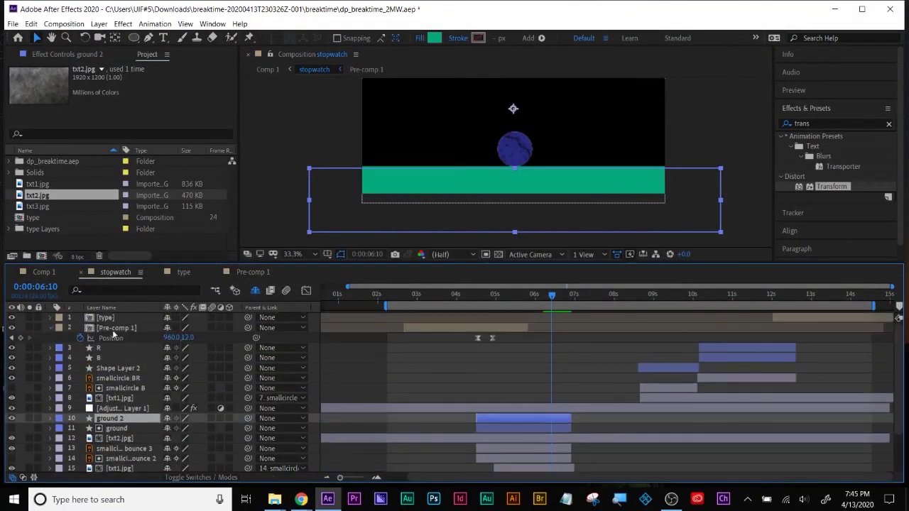
{"action": "left_click", "coordinate": [51, 329]}
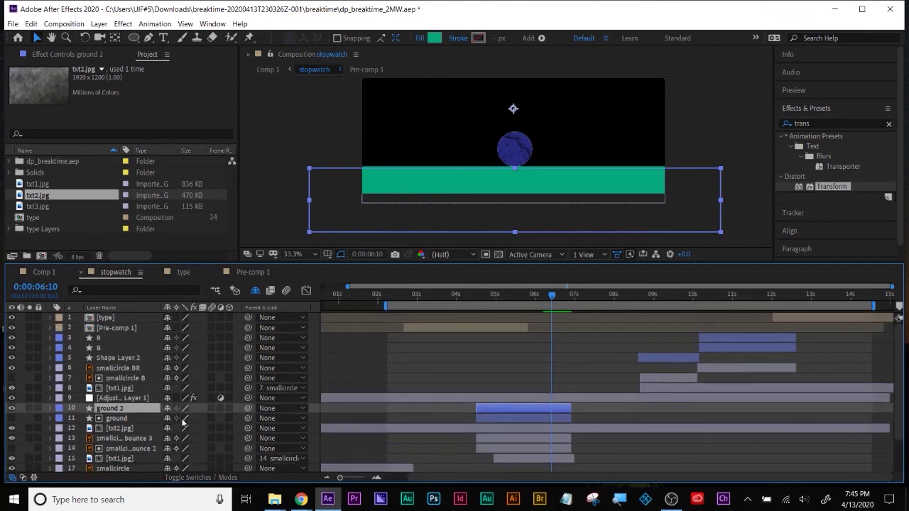
{"action": "left_click", "coordinate": [115, 420]}
{"action": "left_click", "coordinate": [117, 430]}
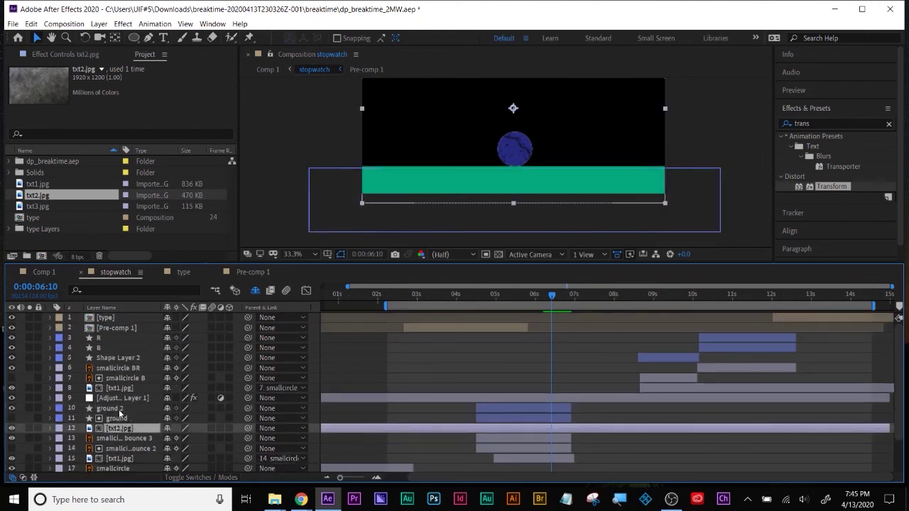
{"action": "left_click", "coordinate": [117, 409]}
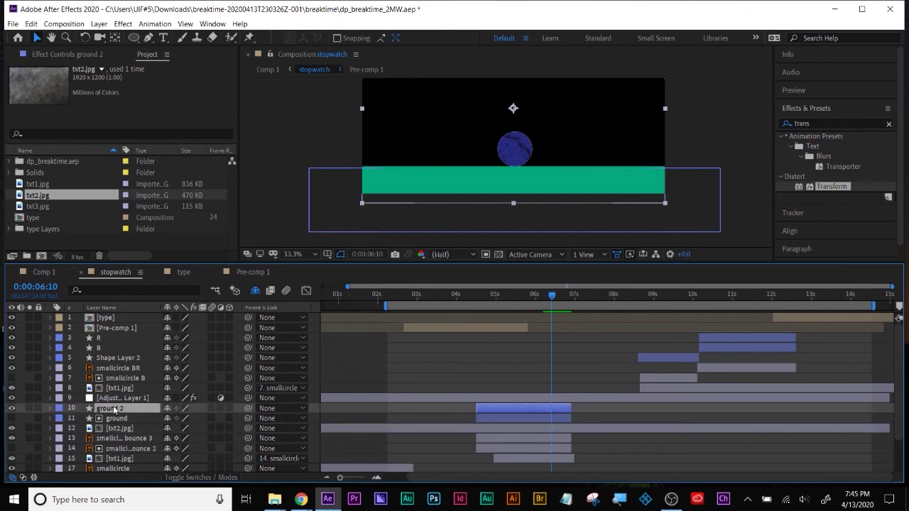
{"action": "left_click", "coordinate": [201, 477]}
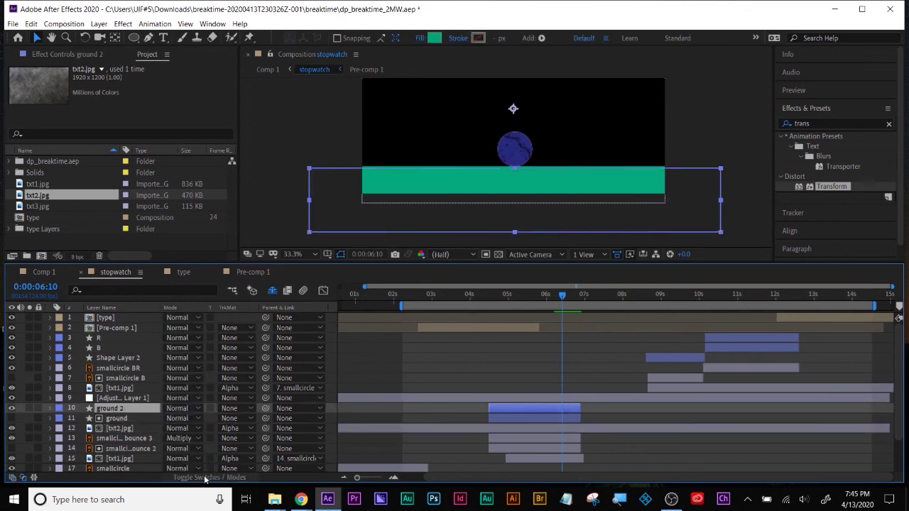
{"action": "left_click", "coordinate": [176, 409]}
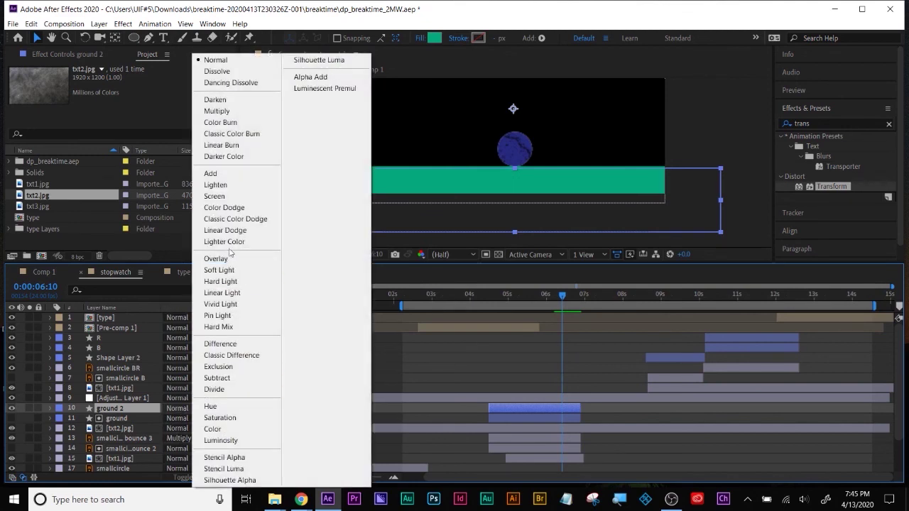
{"action": "left_click", "coordinate": [221, 112]}
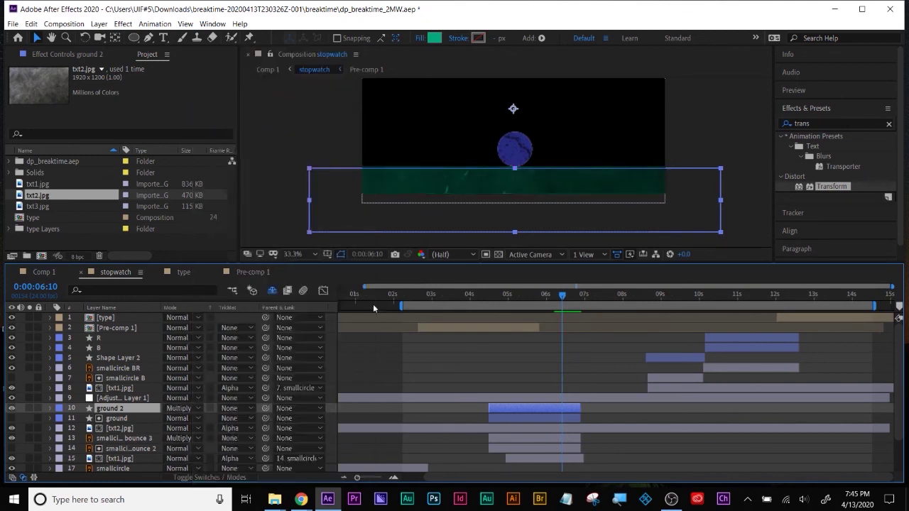
Step: Deselect all layers and scrub through the bounce to about 0:00:04:21 to check the blended ground texture
{"action": "left_click", "coordinate": [516, 374]}
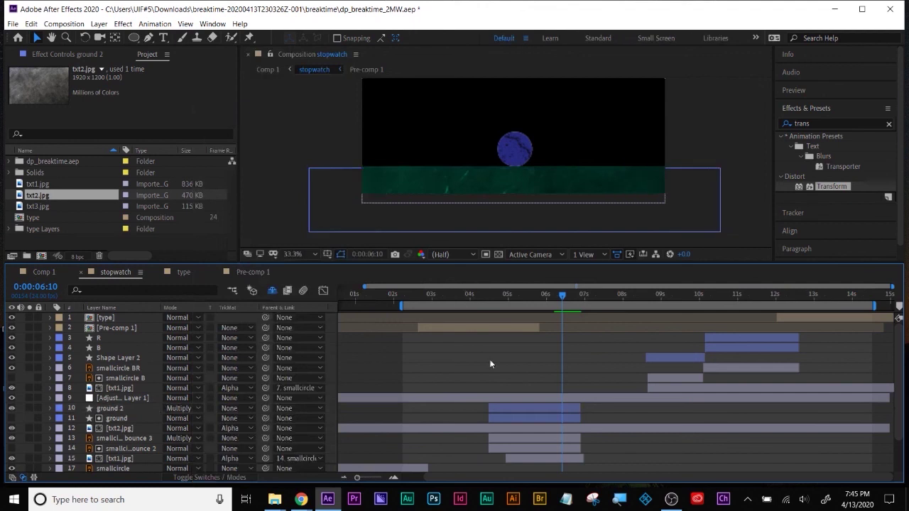
{"action": "left_click_drag", "start_coordinate": [501, 300], "coordinate": [526, 309]}
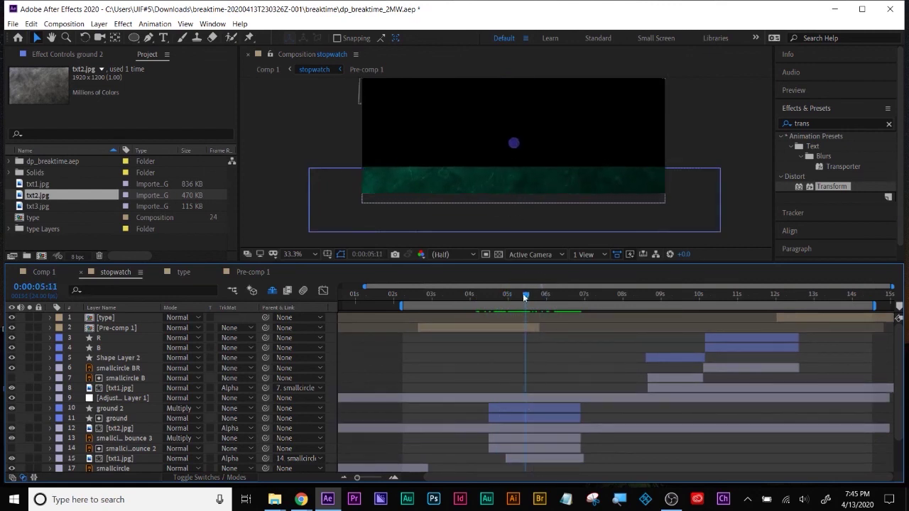
{"action": "left_click_drag", "start_coordinate": [528, 297], "coordinate": [506, 299]}
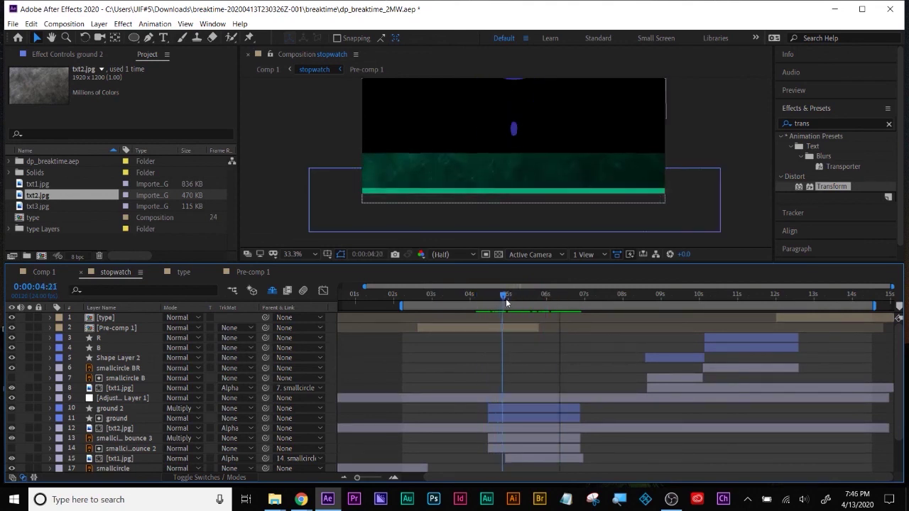
Step: Examine the Scale of ground 2 and ground, collapse all layer properties, and scrub the bounce to 0:00:06:00
{"action": "left_click", "coordinate": [111, 410]}
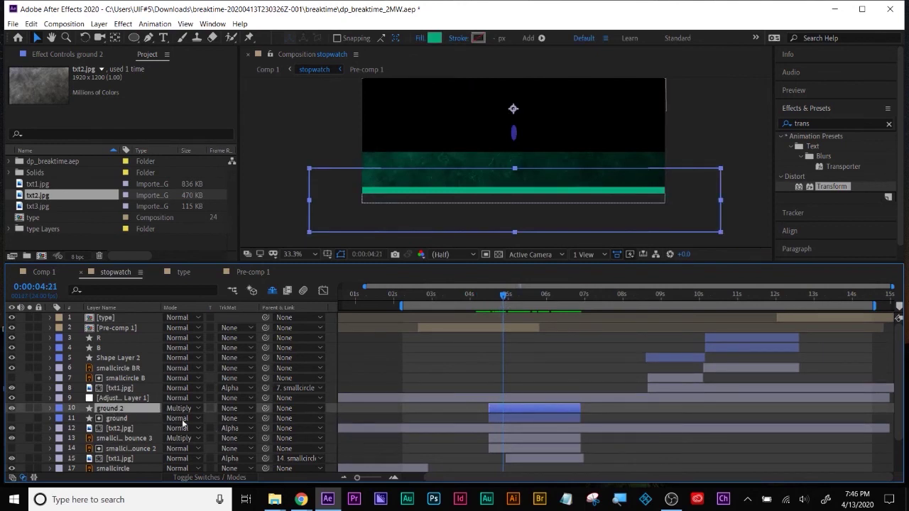
{"action": "left_click", "coordinate": [113, 419], "text": "shift"}
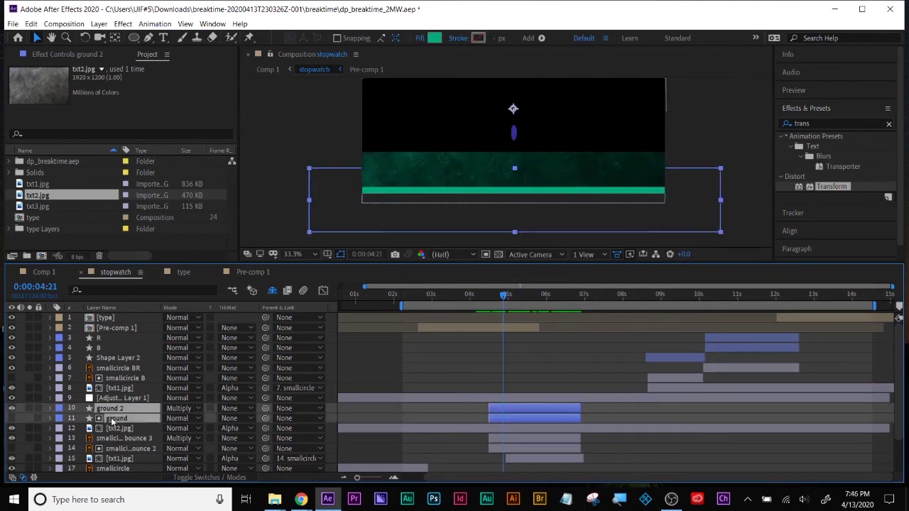
{"action": "key", "text": "s"}
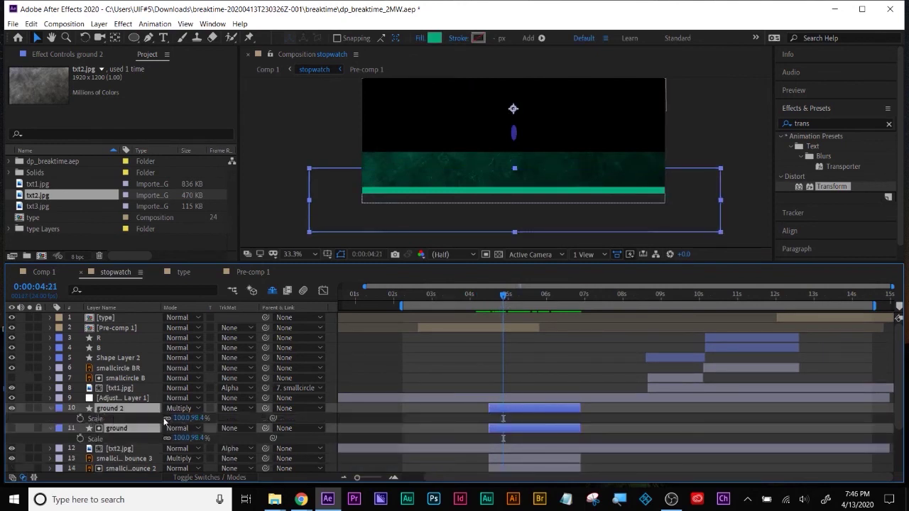
{"action": "left_click_drag", "start_coordinate": [183, 419], "coordinate": [254, 428]}
{"action": "left_click", "coordinate": [480, 370]}
{"action": "key", "text": "u"}
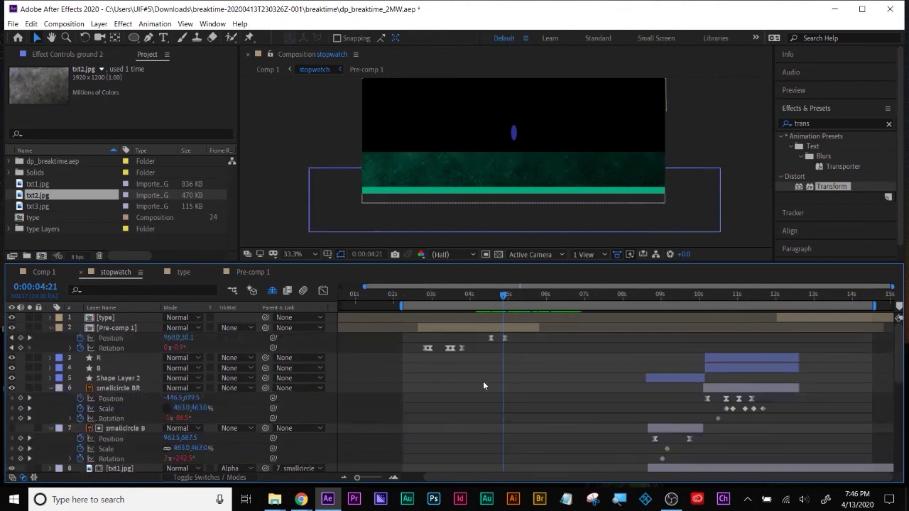
{"action": "key", "text": "u"}
{"action": "left_click_drag", "start_coordinate": [505, 296], "coordinate": [546, 302]}
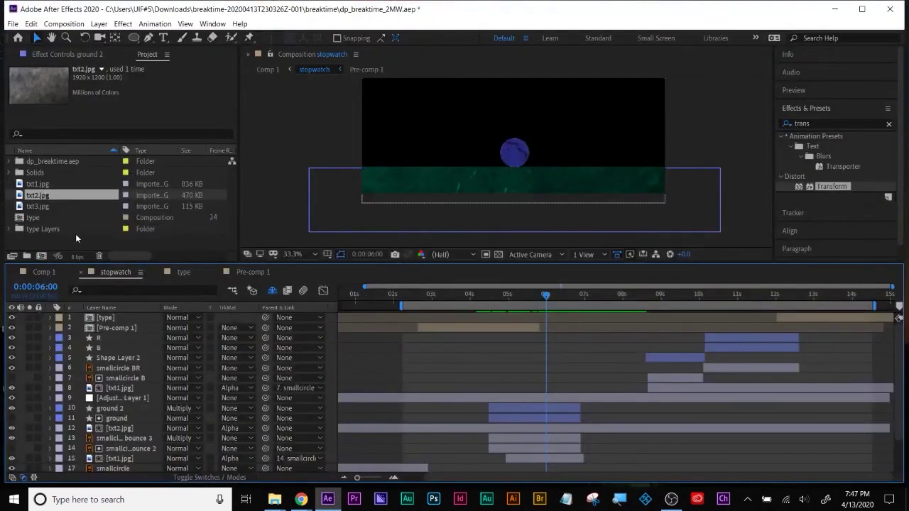
Step: Import the paranormalquest.aep project into the current project
{"action": "left_click", "coordinate": [61, 241]}
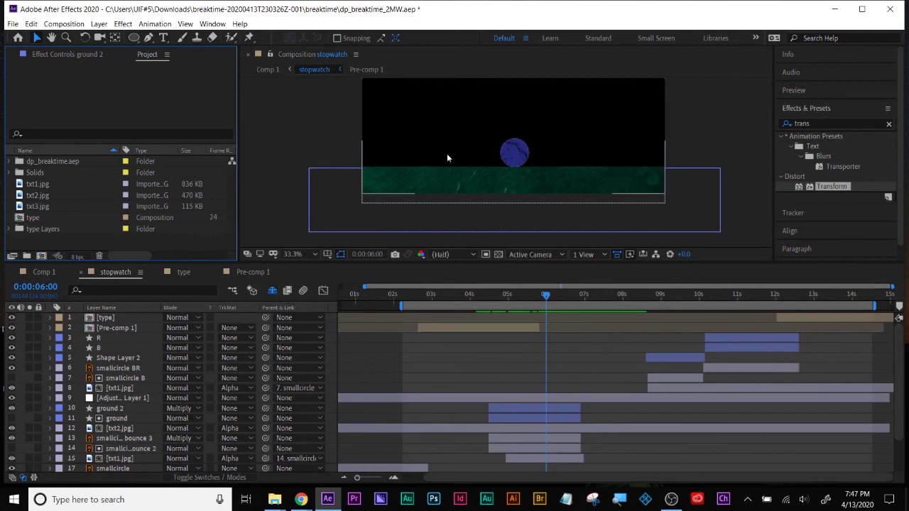
{"action": "left_click", "coordinate": [13, 24]}
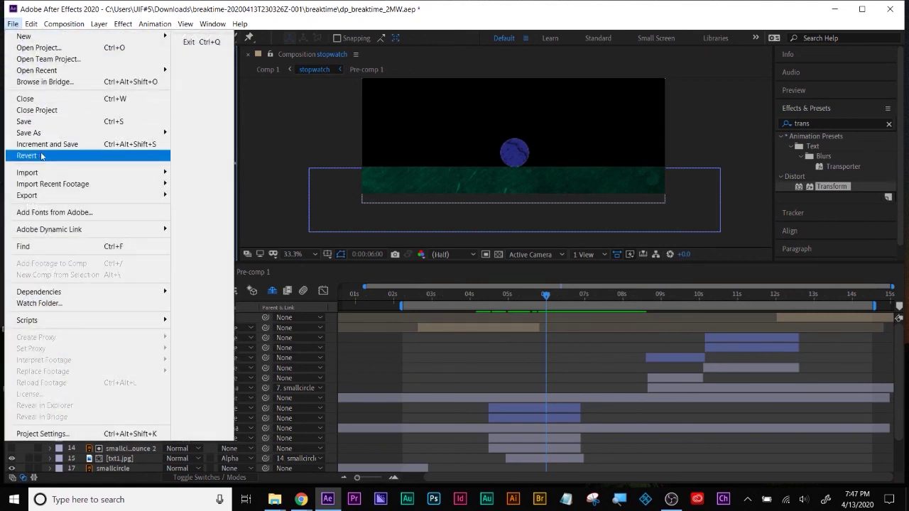
{"action": "mouse_move", "coordinate": [44, 177]}
{"action": "left_click", "coordinate": [220, 179]}
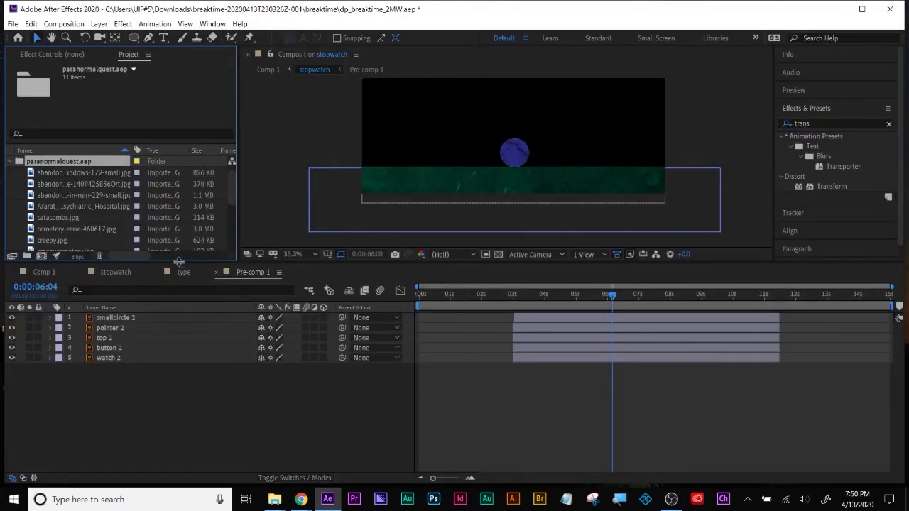
Step: Enlarge the project file list, open the tvopener composition, and scrub through its image sequence before returning to the start
{"action": "left_click_drag", "start_coordinate": [179, 262], "coordinate": [166, 353]}
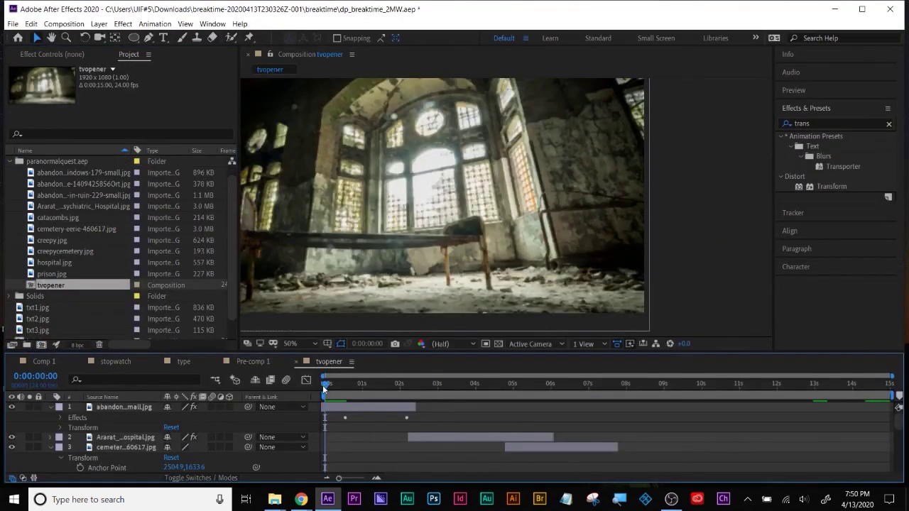
{"action": "left_click_drag", "start_coordinate": [323, 385], "coordinate": [618, 390]}
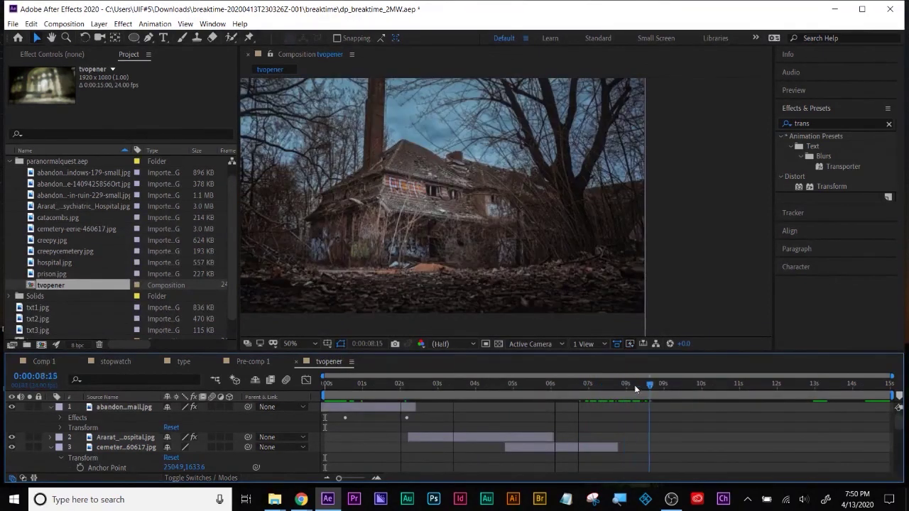
{"action": "key", "text": "Home"}
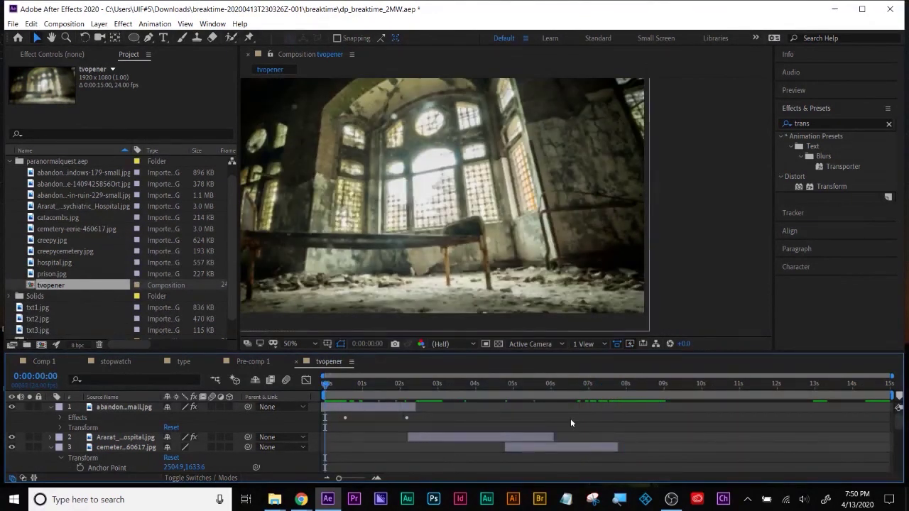
Step: Reveal the keyframed properties of all tvopener layers, enlarge the timeline, and preview the composition from its start
{"action": "key", "text": "u"}
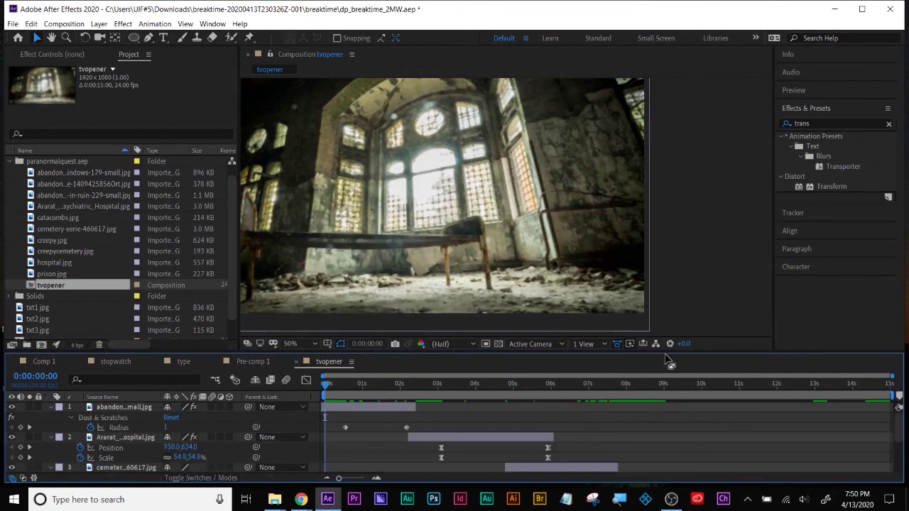
{"action": "left_click_drag", "start_coordinate": [666, 351], "coordinate": [669, 311]}
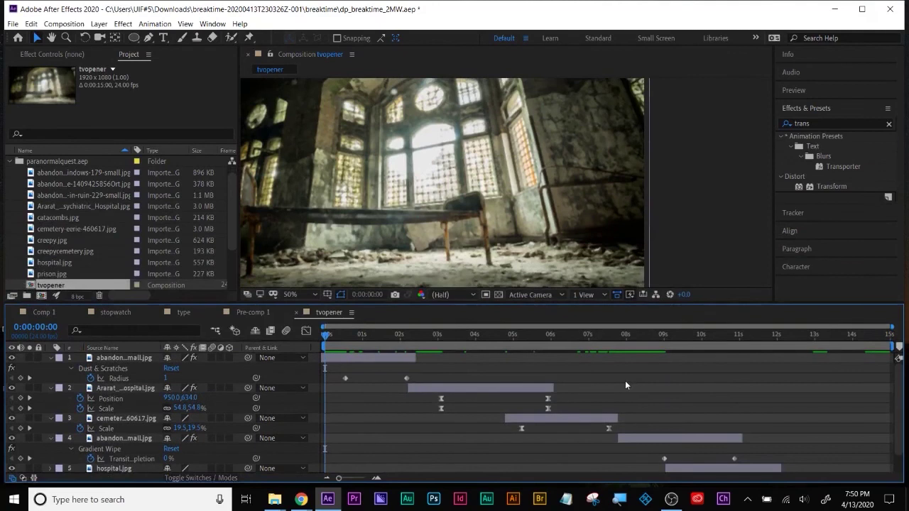
{"action": "key", "text": "space"}
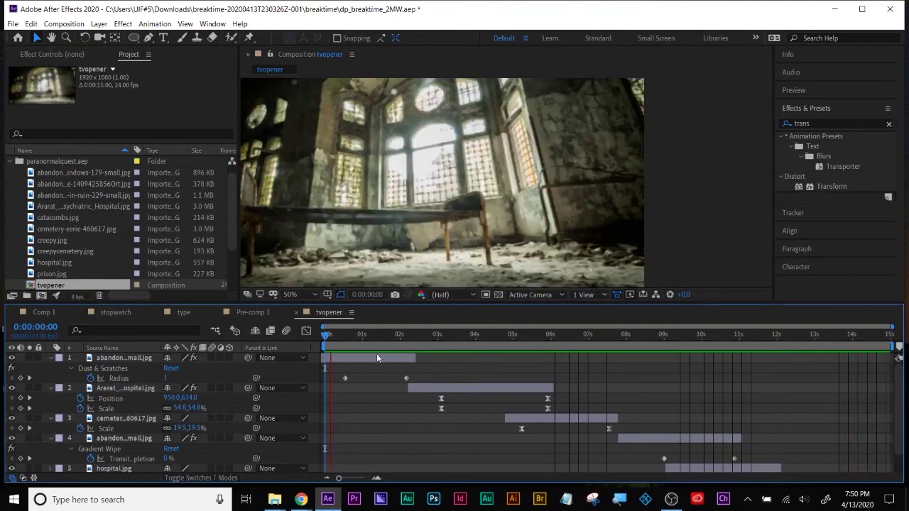
{"action": "mouse_move", "coordinate": [324, 343]}
{"action": "left_mouse_down"}
{"action": "mouse_move", "coordinate": [572, 338]}
{"action": "mouse_move", "coordinate": [325, 338]}
{"action": "left_mouse_up"}
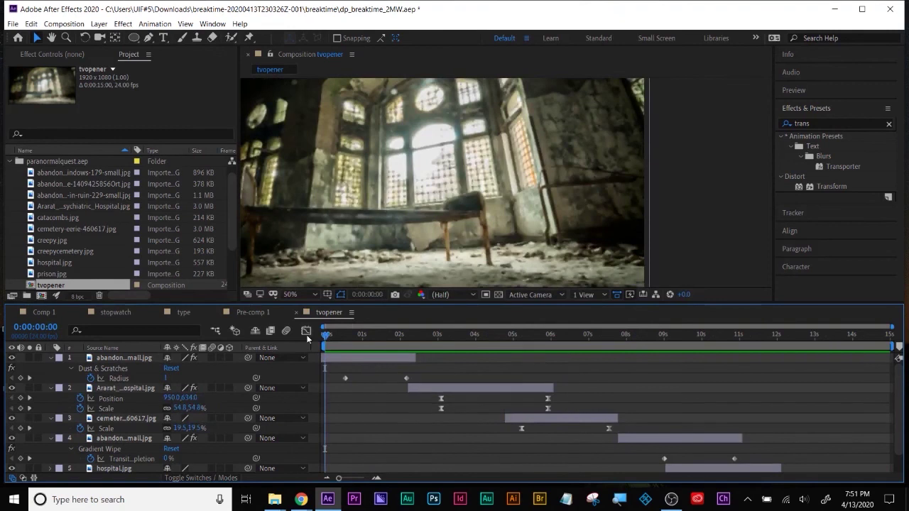
{"action": "left_click", "coordinate": [306, 331]}
{"action": "double_click", "coordinate": [453, 162]}
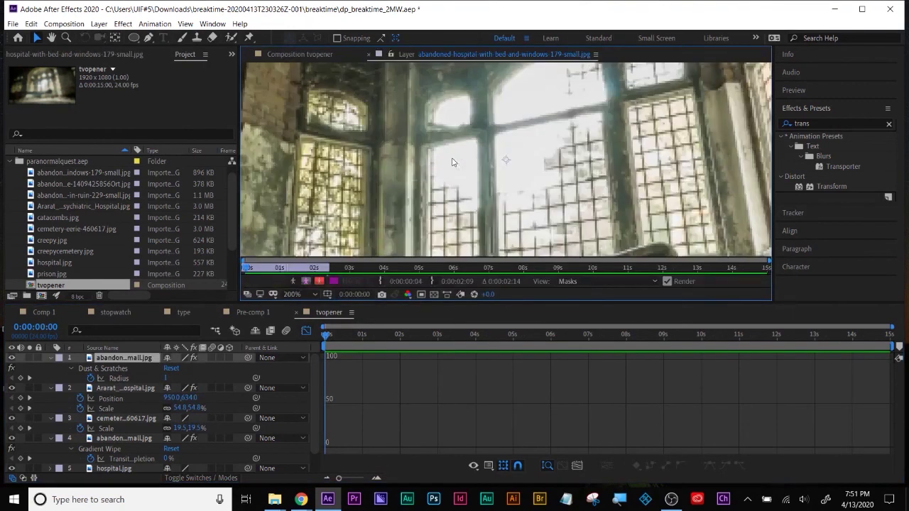
{"action": "left_click", "coordinate": [369, 54]}
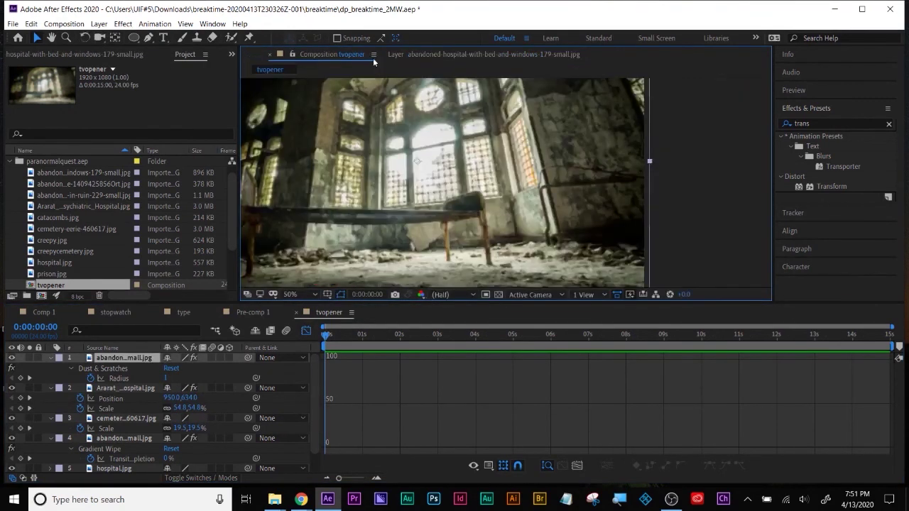
{"action": "key", "text": "space"}
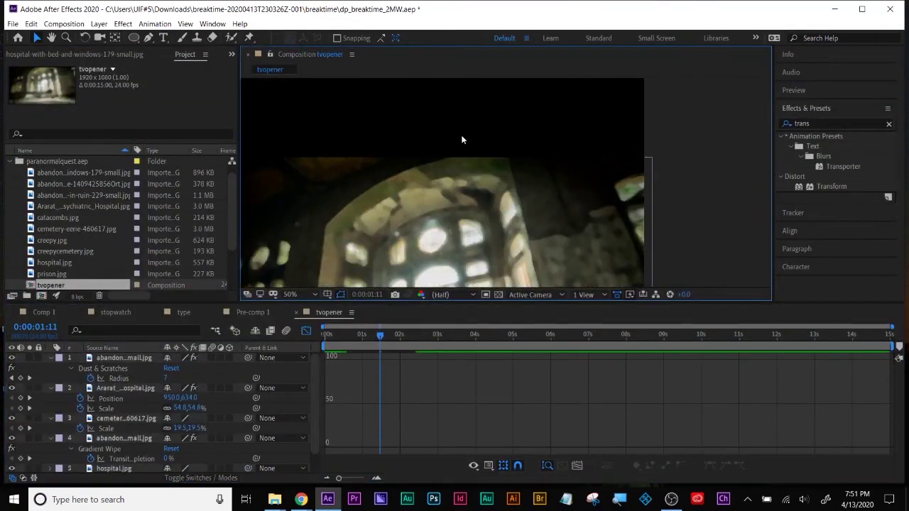
{"action": "left_click_drag", "start_coordinate": [334, 304], "coordinate": [313, 365]}
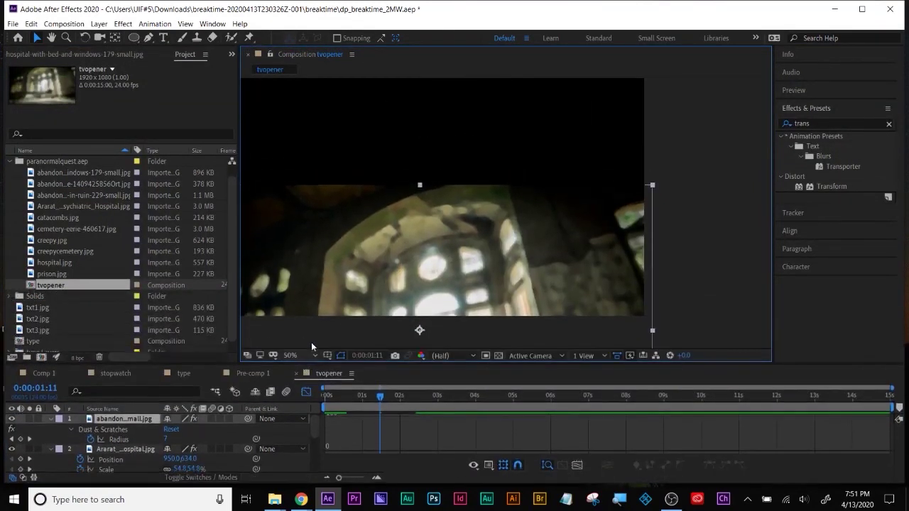
{"action": "left_click", "coordinate": [317, 376]}
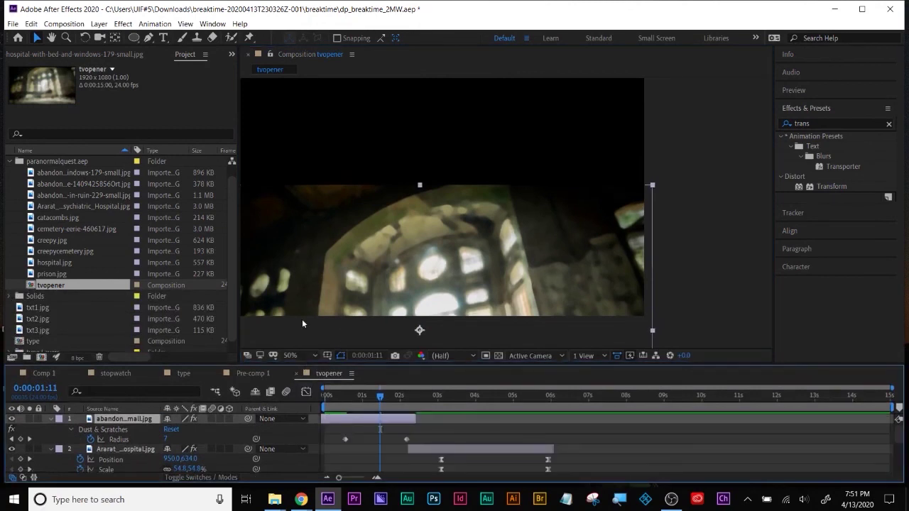
Step: Scrub the first image's Dust & Scratches animation from the start to 0:00:01:17 and set the preview resolution to Full
{"action": "scroll", "coordinate": [384, 279], "scroll_direction": "down", "scroll_amount": 2}
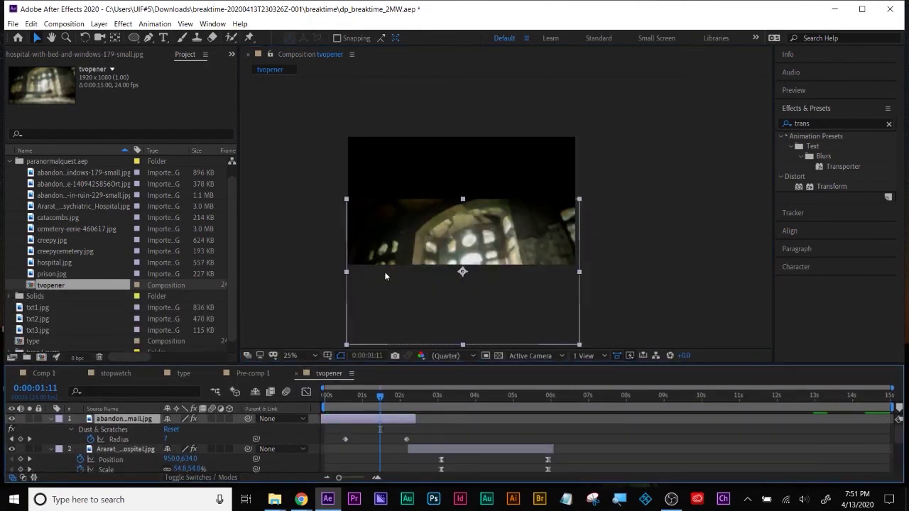
{"action": "key", "text": "Home"}
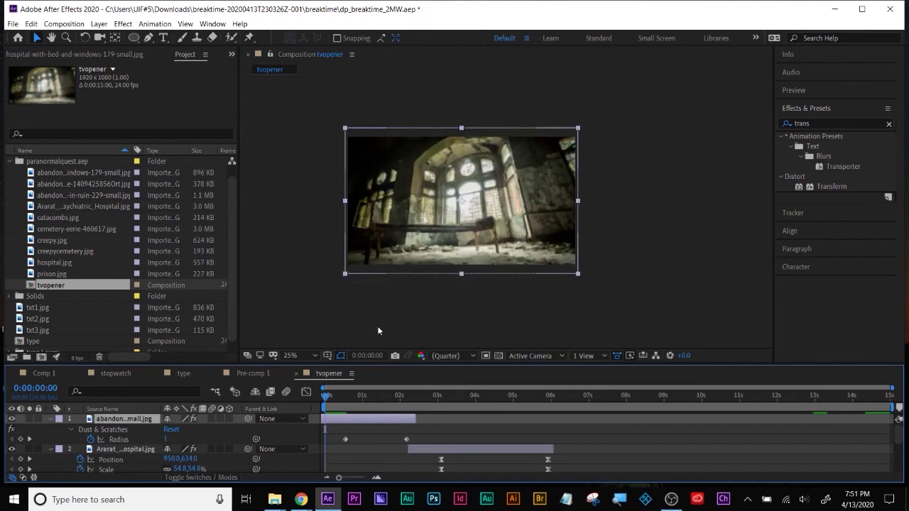
{"action": "left_click_drag", "start_coordinate": [391, 363], "coordinate": [404, 316]}
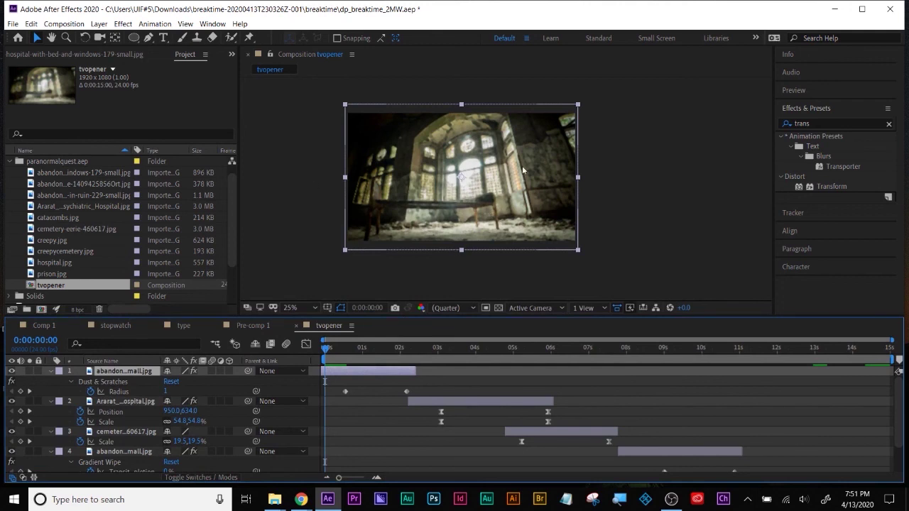
{"action": "left_click", "coordinate": [484, 291]}
{"action": "left_click_drag", "start_coordinate": [326, 348], "coordinate": [390, 347]}
{"action": "left_click", "coordinate": [442, 308]}
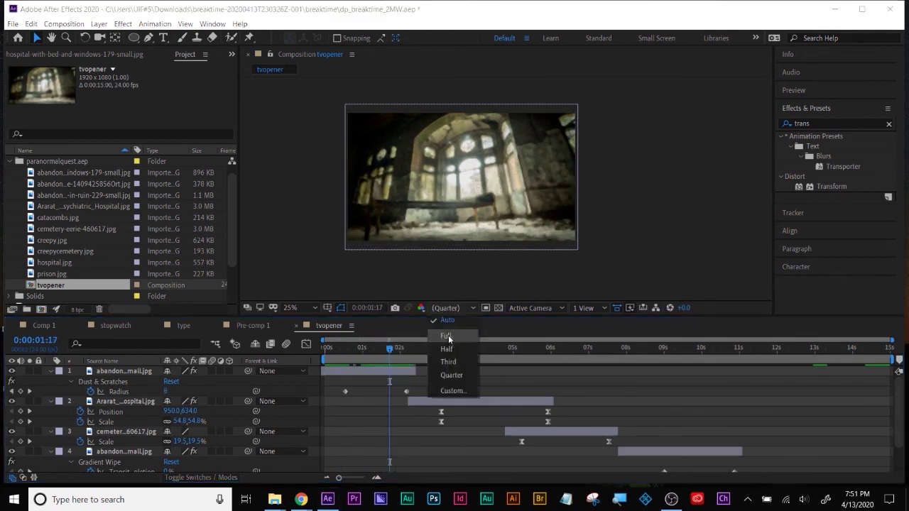
{"action": "left_click", "coordinate": [442, 347]}
{"action": "scroll", "coordinate": [488, 227], "scroll_direction": "up", "scroll_amount": 2}
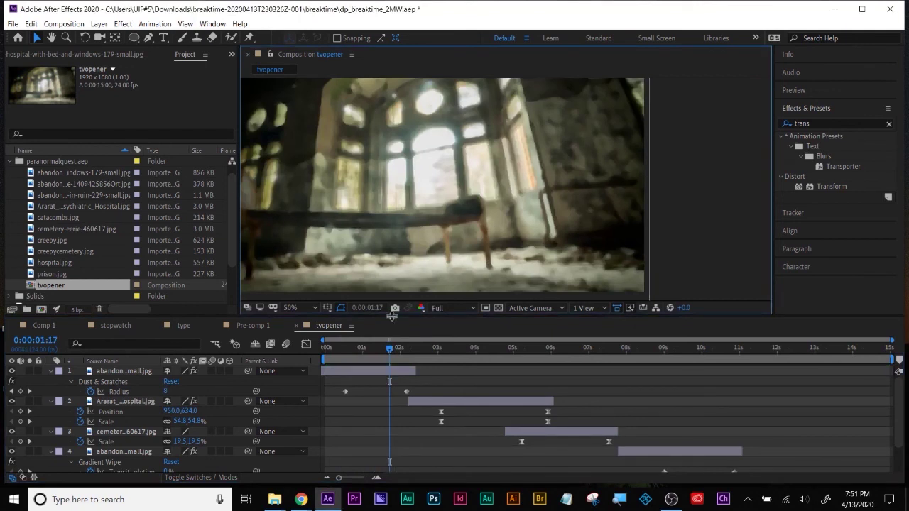
Step: Scrub through the Ararat hospital layer's zoom to 0:00:05:23 to examine its Position and Scale animation
{"action": "left_click_drag", "start_coordinate": [375, 351], "coordinate": [540, 355]}
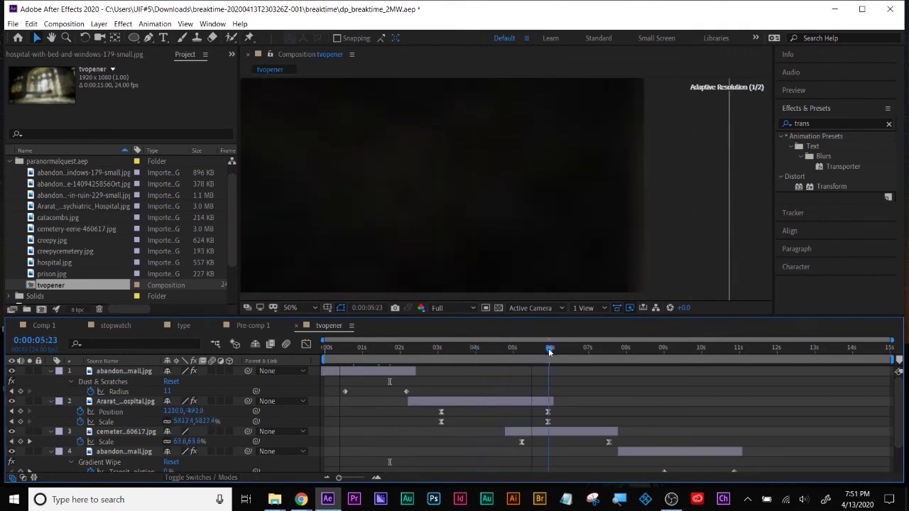
{"action": "left_click", "coordinate": [460, 355]}
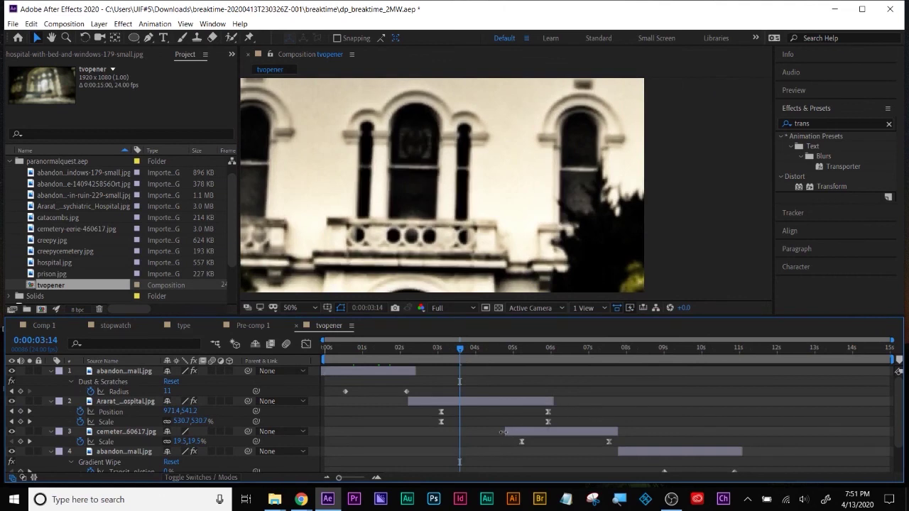
{"action": "left_click_drag", "start_coordinate": [463, 348], "coordinate": [483, 356]}
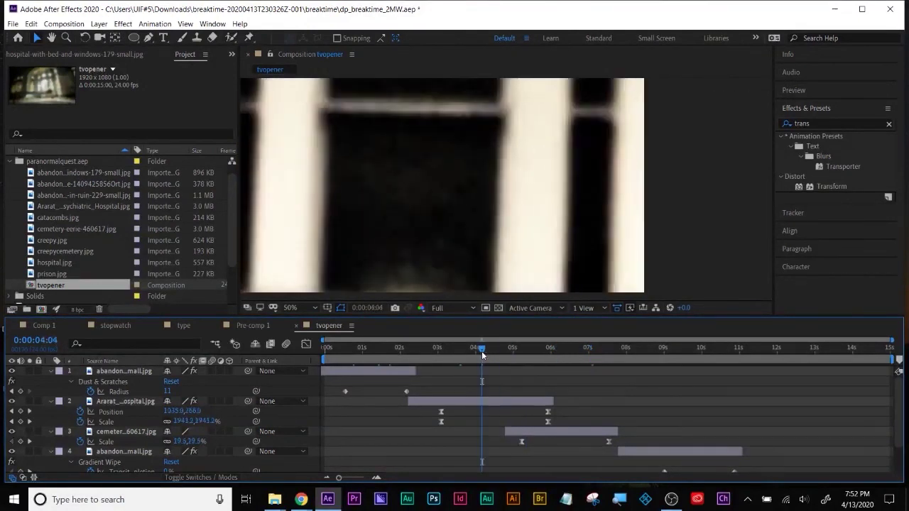
{"action": "left_click_drag", "start_coordinate": [485, 357], "coordinate": [553, 351]}
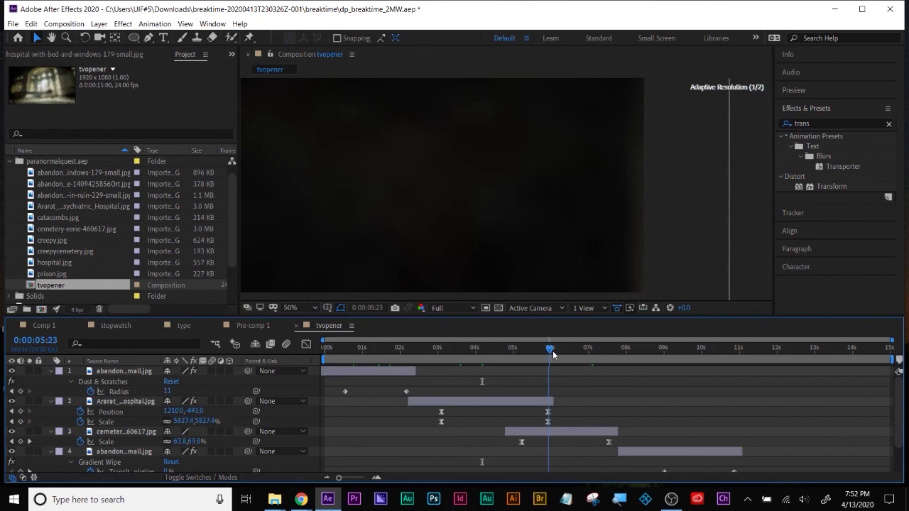
Step: Add a Scale keyframe to the cemetery layer at 0:00:05:23 and scrub its zoom through 0:00:07:13
{"action": "left_click", "coordinate": [572, 434]}
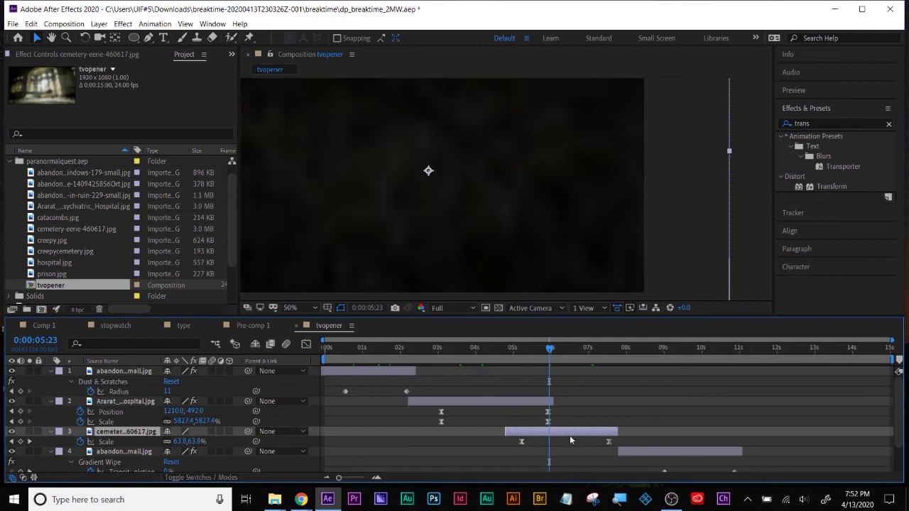
{"action": "left_click", "coordinate": [20, 442]}
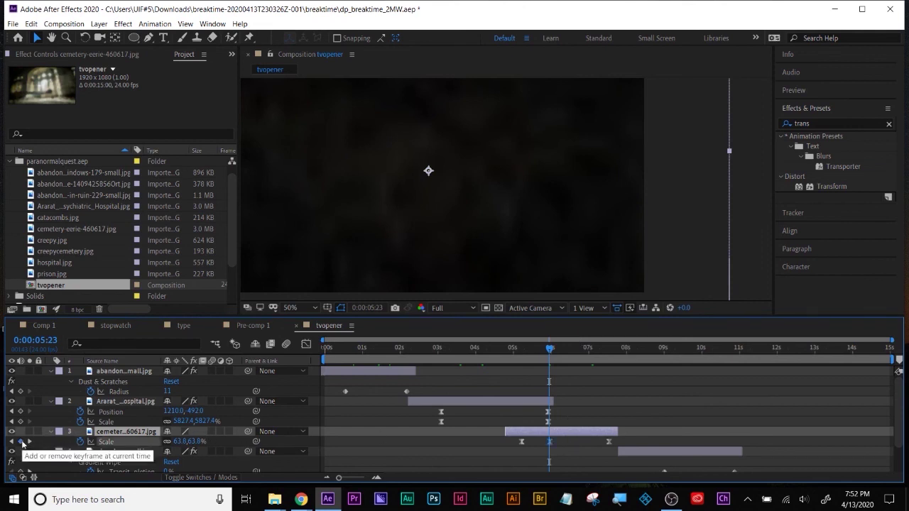
{"action": "left_click_drag", "start_coordinate": [549, 349], "coordinate": [611, 348]}
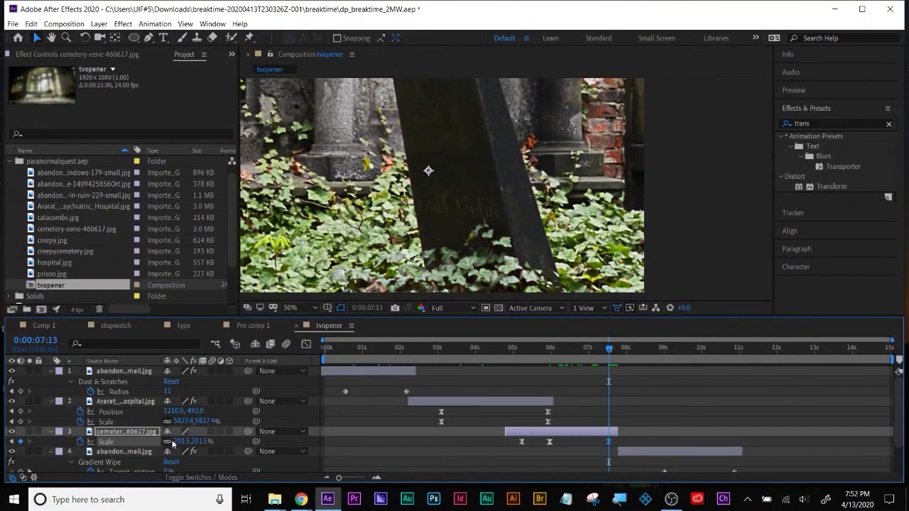
{"action": "left_click_drag", "start_coordinate": [602, 351], "coordinate": [554, 350]}
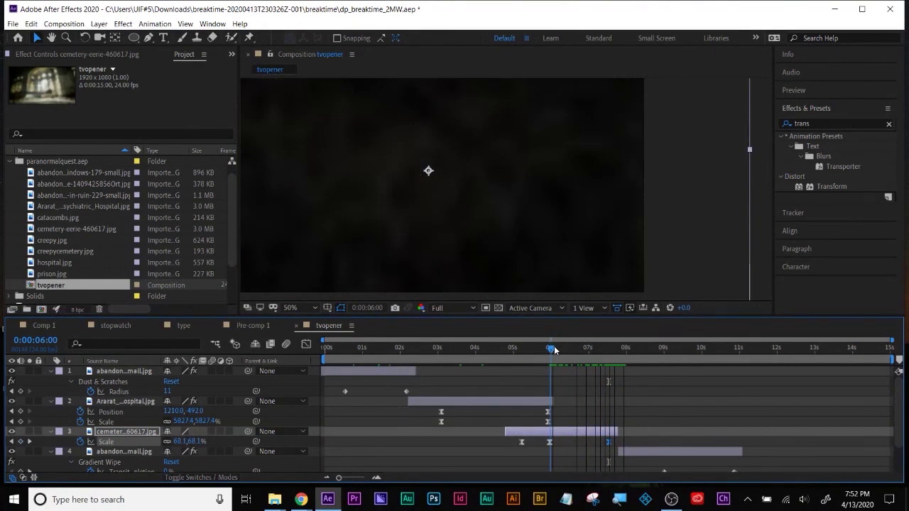
Step: Set the cemetery layer's Scale to 2320% at 0:00:06:02 and move that keyframe back to 0:00:05:23
{"action": "left_click_drag", "start_coordinate": [554, 349], "coordinate": [557, 350]}
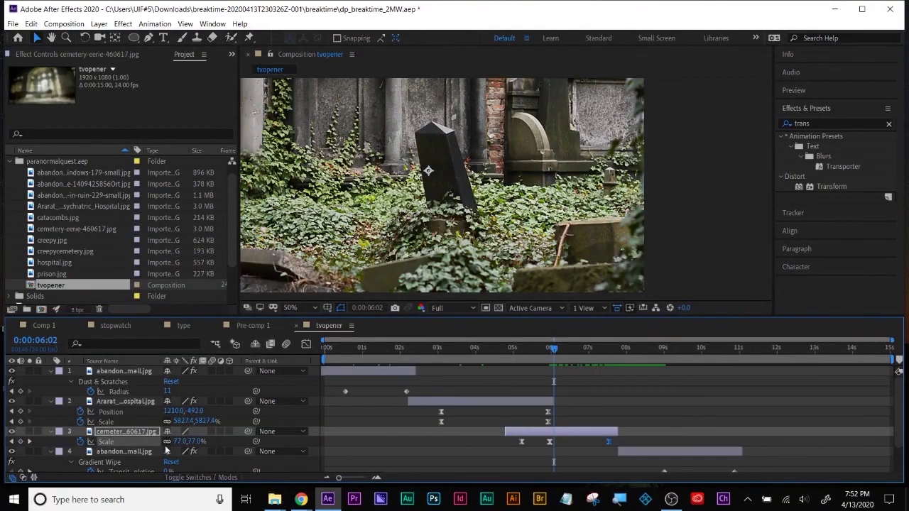
{"action": "left_click_drag", "start_coordinate": [178, 444], "coordinate": [283, 427]}
{"action": "left_click_drag", "start_coordinate": [183, 442], "coordinate": [797, 405]}
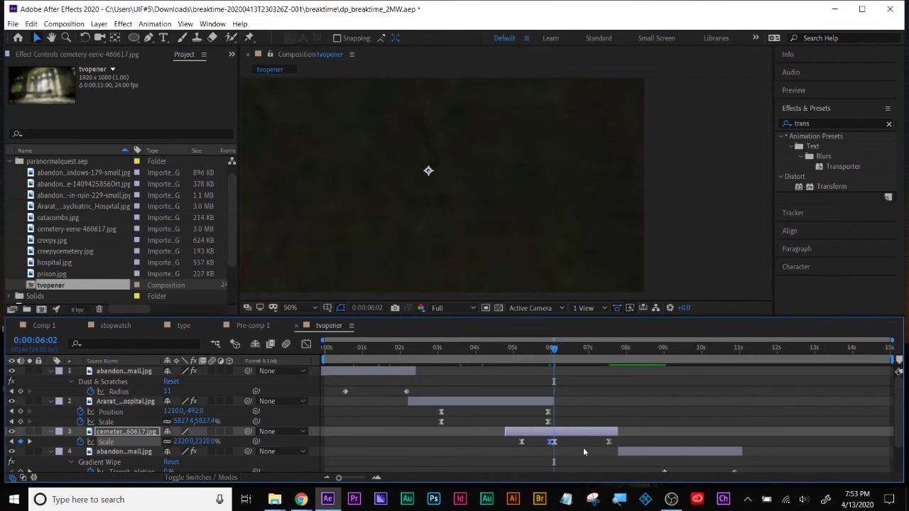
{"action": "left_click", "coordinate": [567, 454]}
{"action": "left_click_drag", "start_coordinate": [554, 443], "coordinate": [547, 443]}
Step: Play and scrub the section from 0:00:03:05 to 0:00:08:09 to check the hospital-to-cemetery zoom transition
{"action": "left_click_drag", "start_coordinate": [512, 348], "coordinate": [446, 381]}
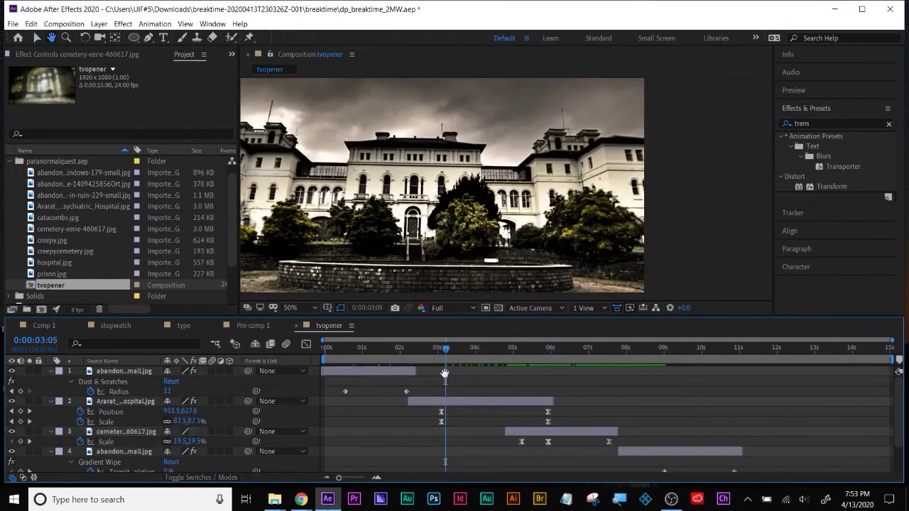
{"action": "key", "text": "space"}
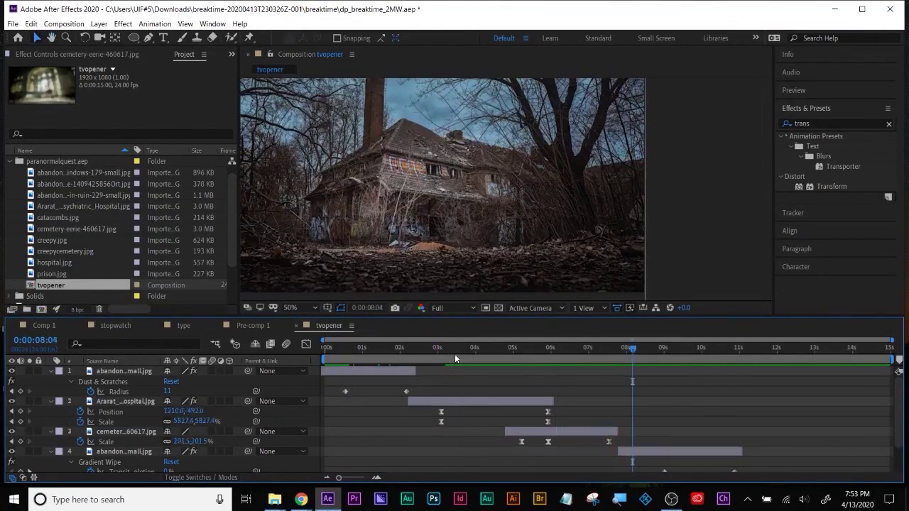
{"action": "left_click", "coordinate": [478, 348]}
{"action": "left_click_drag", "start_coordinate": [545, 365], "coordinate": [600, 370]}
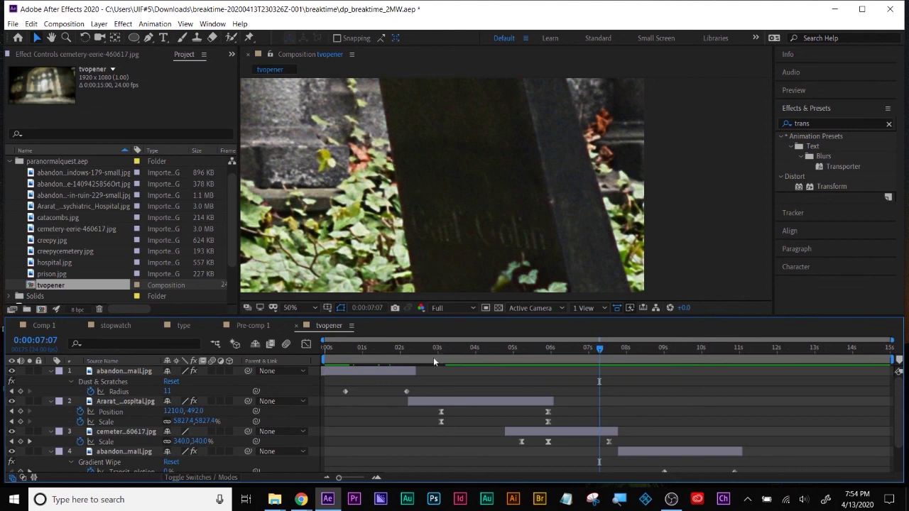
{"action": "left_click_drag", "start_coordinate": [441, 353], "coordinate": [607, 324]}
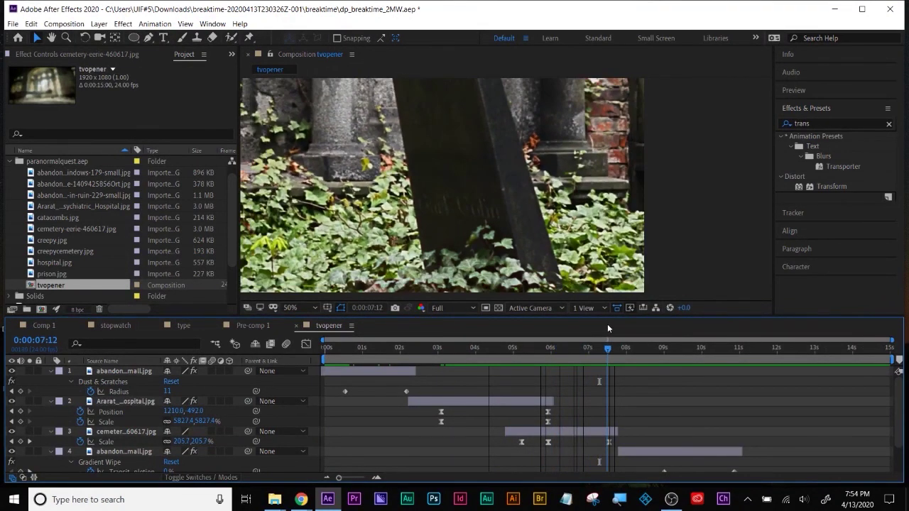
{"action": "left_click_drag", "start_coordinate": [608, 324], "coordinate": [641, 326]}
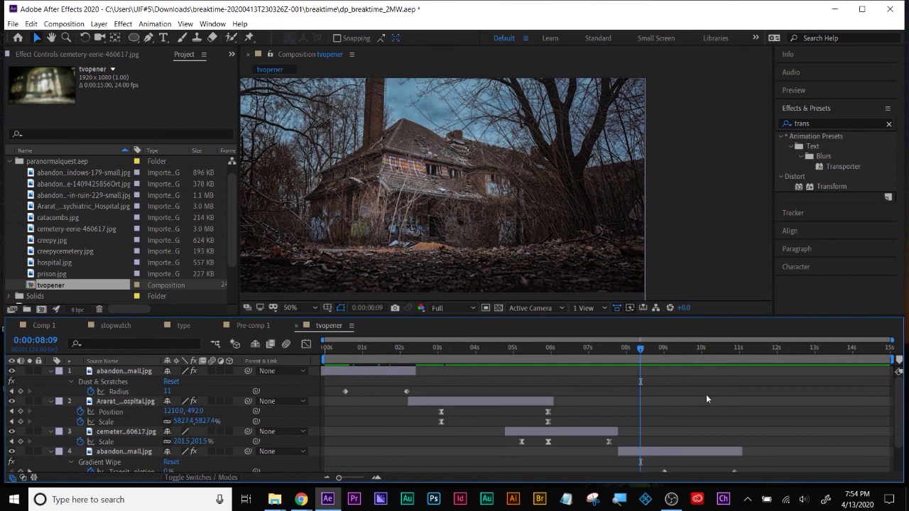
Step: Collapse all layer properties with the playhead moved to the prison image at 0:00:12:11, and save the project
{"action": "key", "text": "u"}
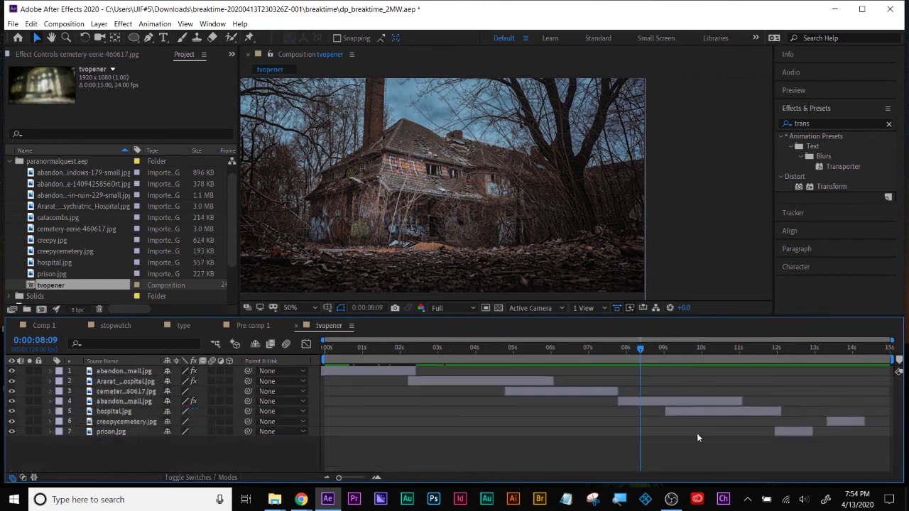
{"action": "left_click_drag", "start_coordinate": [542, 346], "coordinate": [791, 357]}
{"action": "key", "text": "space"}
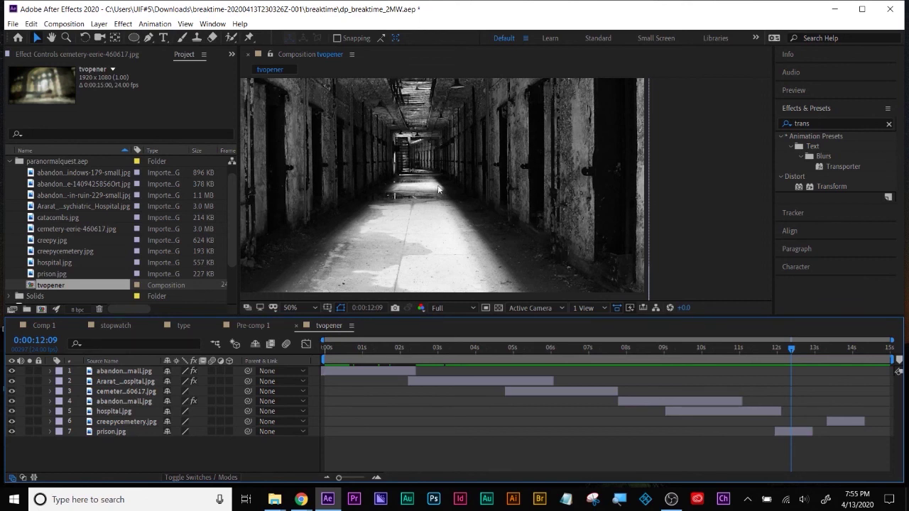
{"action": "mouse_move", "coordinate": [792, 348]}
{"action": "left_mouse_down"}
{"action": "mouse_move", "coordinate": [778, 348]}
{"action": "mouse_move", "coordinate": [795, 348]}
{"action": "left_mouse_up"}
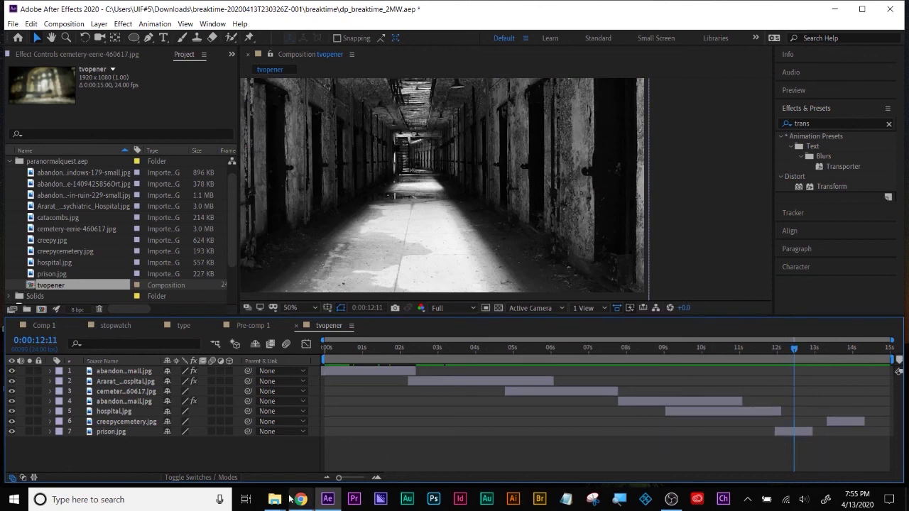
{"action": "key", "text": "ctrl+s"}
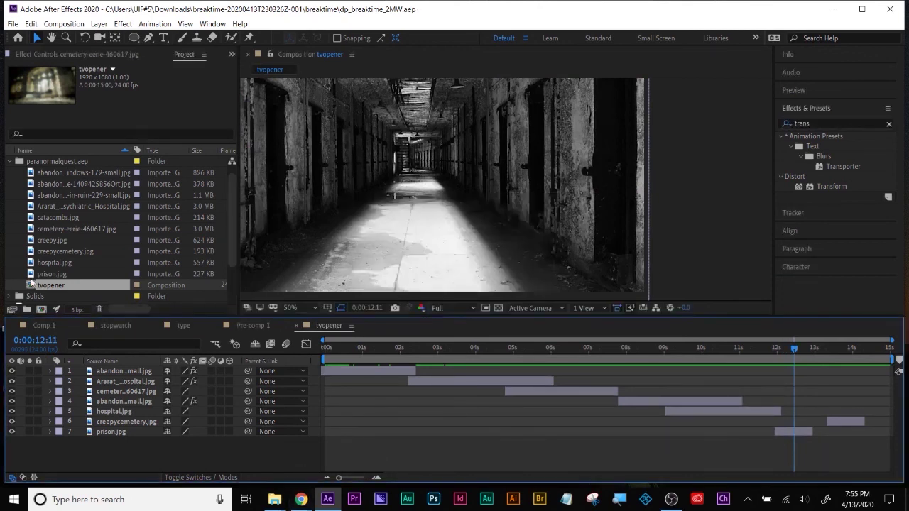
Step: Import BH.jpg outside the paranormalquest folder and place it in the tvopener timeline directly above prison.jpg
{"action": "left_click", "coordinate": [9, 161]}
{"action": "left_click", "coordinate": [54, 271]}
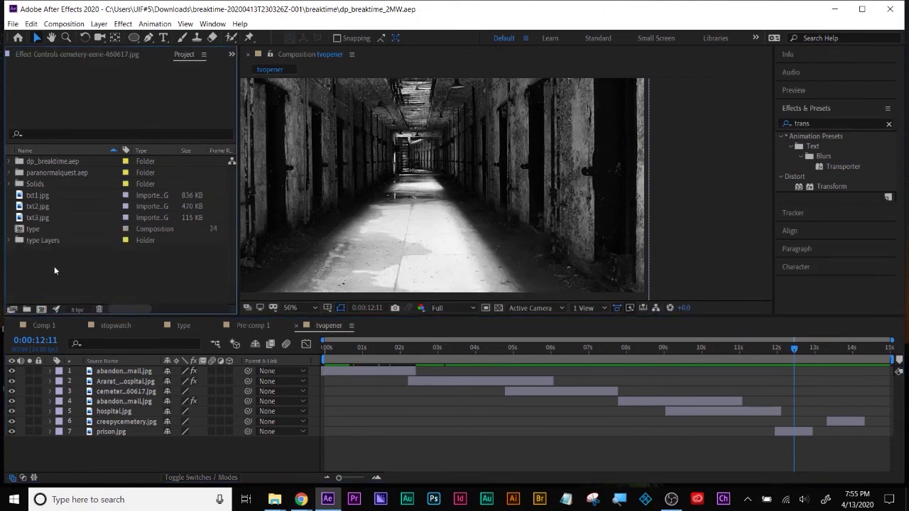
{"action": "left_click_drag", "start_coordinate": [69, 263], "coordinate": [607, 426]}
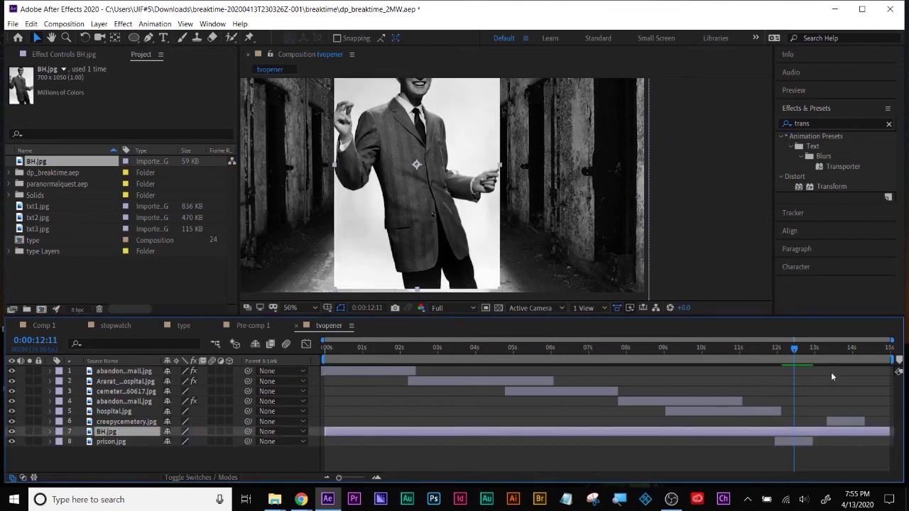
Step: Trim the start of the BH.jpg layer to just after prison.jpg begins in the timeline
{"action": "left_click_drag", "start_coordinate": [793, 348], "coordinate": [782, 348]}
{"action": "left_click_drag", "start_coordinate": [780, 350], "coordinate": [786, 349]}
{"action": "key", "text": "alt+bracketleft"}
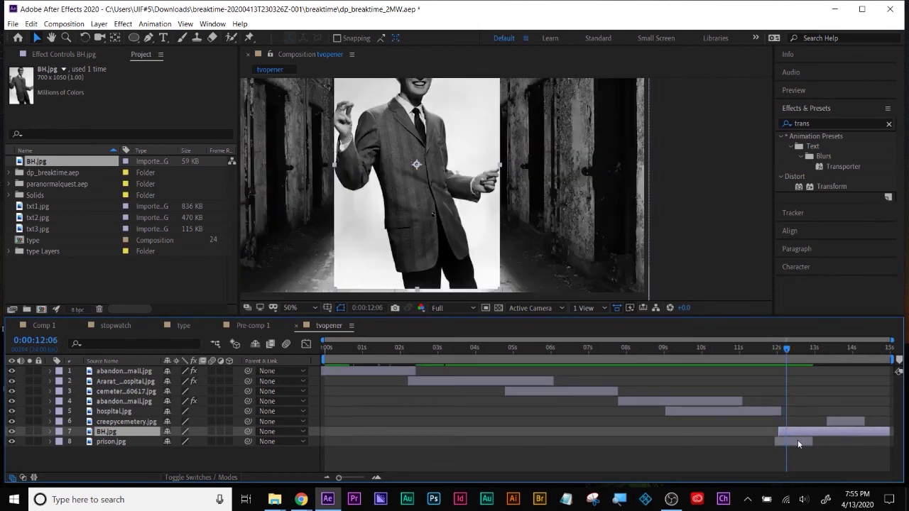
Step: Scale the BH.jpg layer to 56% and place the figure in front of the corridor's right-hand wall
{"action": "key", "text": "s"}
{"action": "left_click_drag", "start_coordinate": [182, 441], "coordinate": [160, 446]}
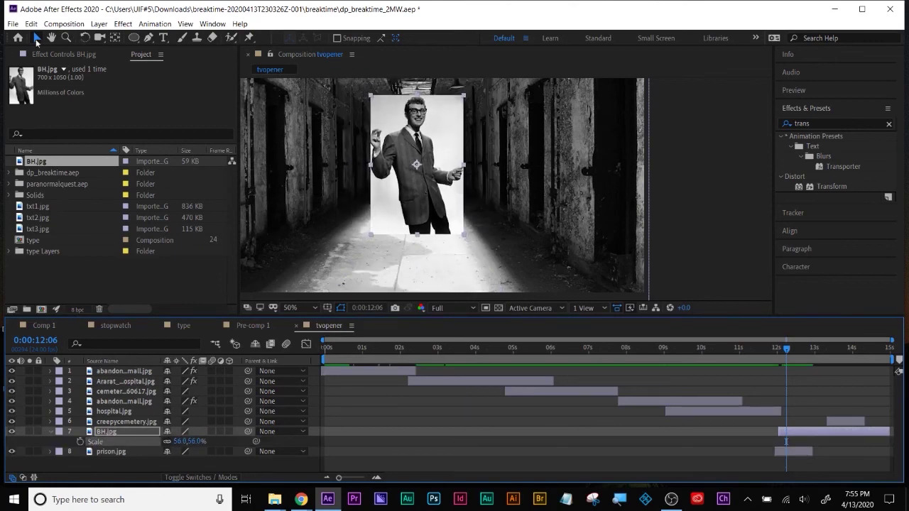
{"action": "left_click_drag", "start_coordinate": [411, 162], "coordinate": [530, 180]}
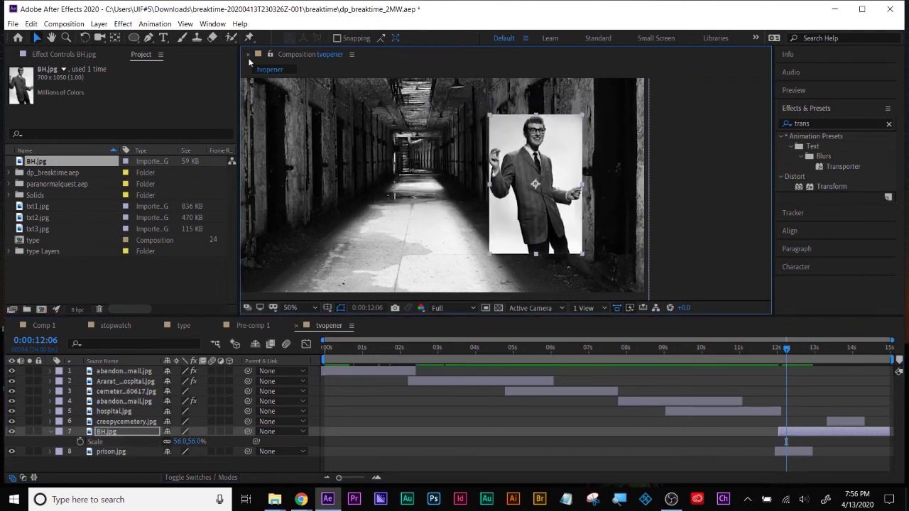
Step: Move BH.jpg's anchor point to its bottom centre and keyframe Rotation from 0° at 0:00:12:03 to -26° at 0:00:12:11
{"action": "left_click", "coordinate": [537, 186]}
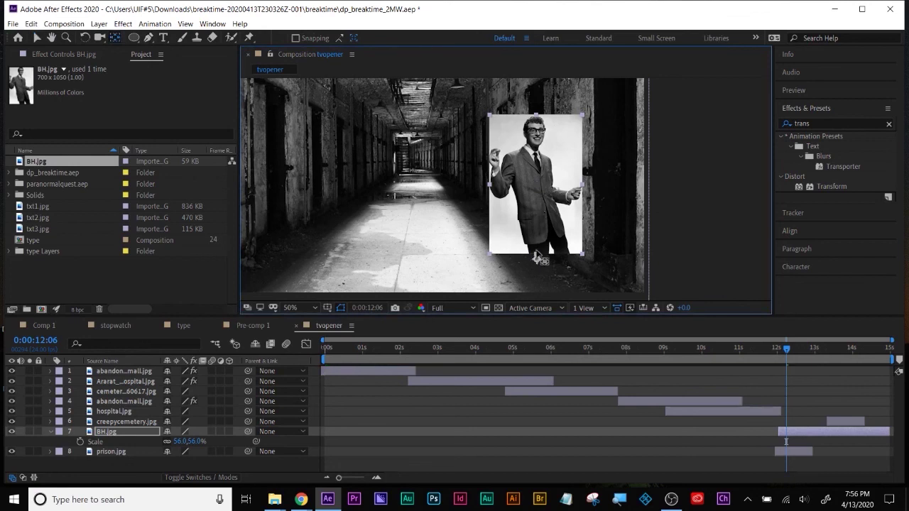
{"action": "key", "text": "r"}
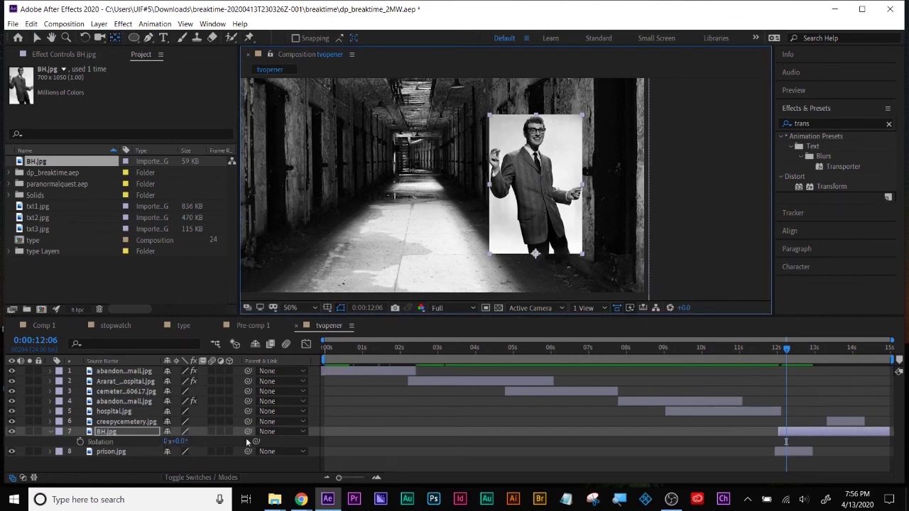
{"action": "left_click", "coordinate": [785, 350]}
{"action": "left_click_drag", "start_coordinate": [785, 350], "coordinate": [782, 350]}
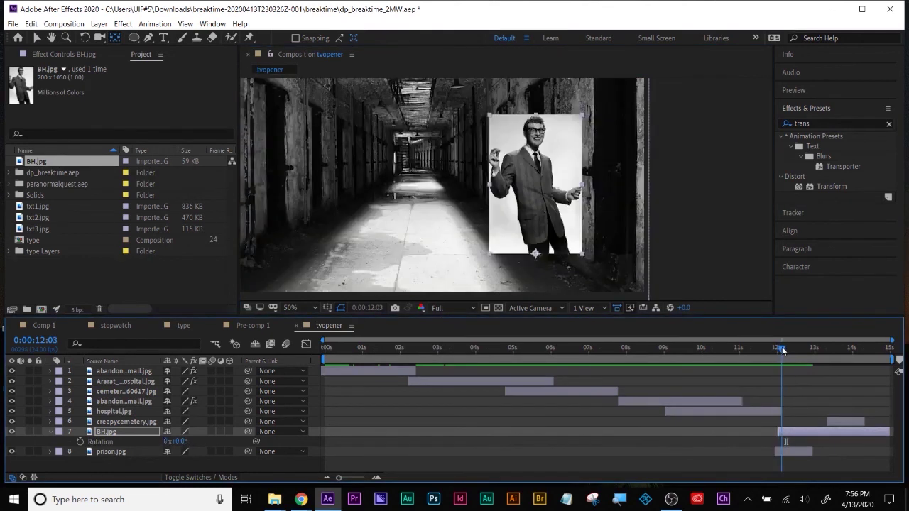
{"action": "left_click", "coordinate": [80, 442]}
{"action": "left_click_drag", "start_coordinate": [785, 350], "coordinate": [794, 351]}
{"action": "left_click_drag", "start_coordinate": [177, 442], "coordinate": [162, 441]}
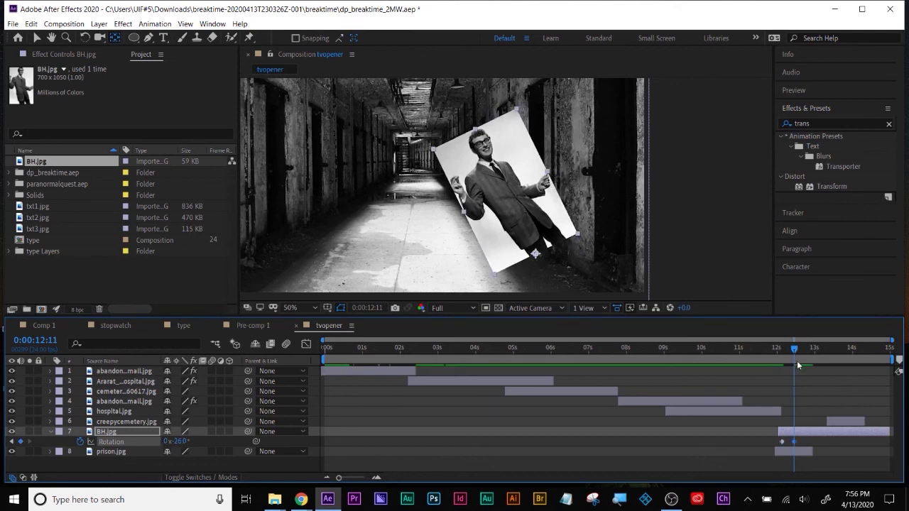
Step: Add a Rotation keyframe on BH.jpg that holds -26°, and set Rotation to 7° at 0:00:12:22
{"action": "left_click_drag", "start_coordinate": [795, 351], "coordinate": [802, 350]}
{"action": "left_click", "coordinate": [20, 441]}
{"action": "left_click", "coordinate": [807, 351]}
{"action": "left_click_drag", "start_coordinate": [807, 351], "coordinate": [812, 350]}
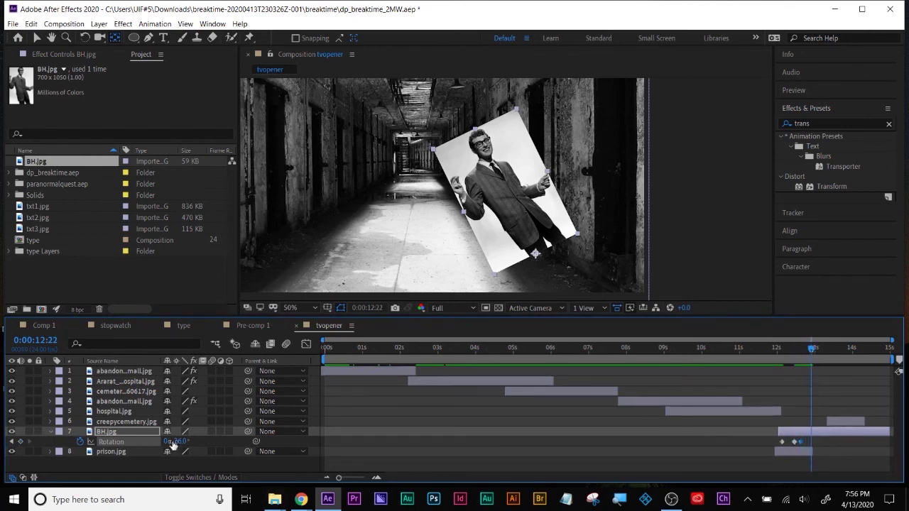
{"action": "left_click_drag", "start_coordinate": [181, 441], "coordinate": [199, 441]}
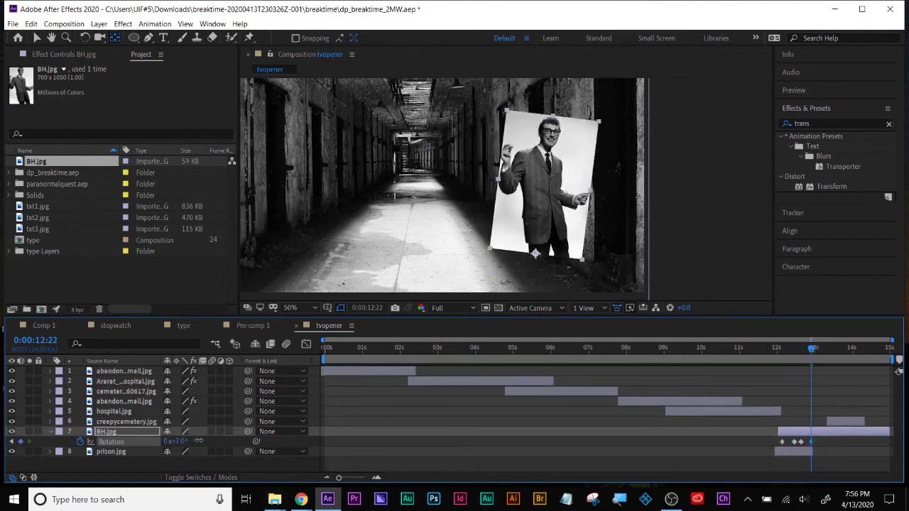
Step: Keyframe BH.jpg's Position to slide in from 1891, 916 at 0:00:12:02 to 1462, 916 at 0:00:12:07
{"action": "left_click", "coordinate": [778, 353]}
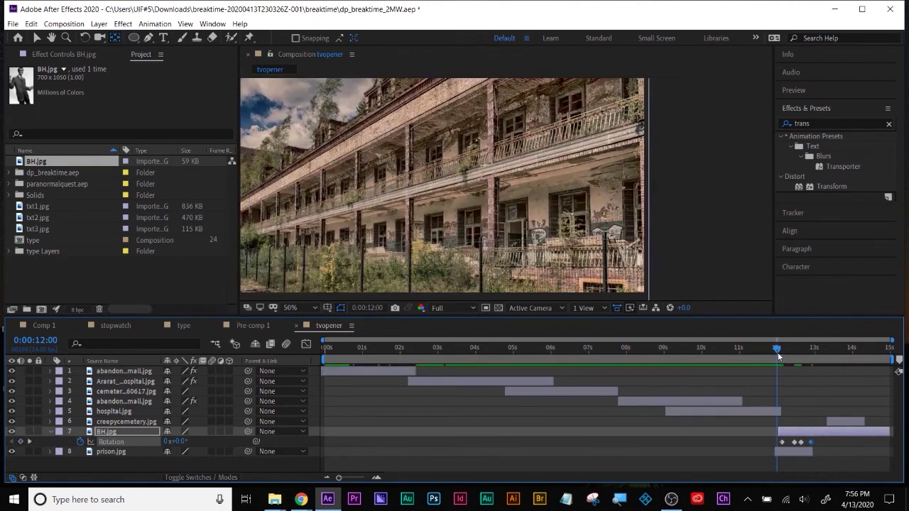
{"action": "left_click", "coordinate": [782, 353]}
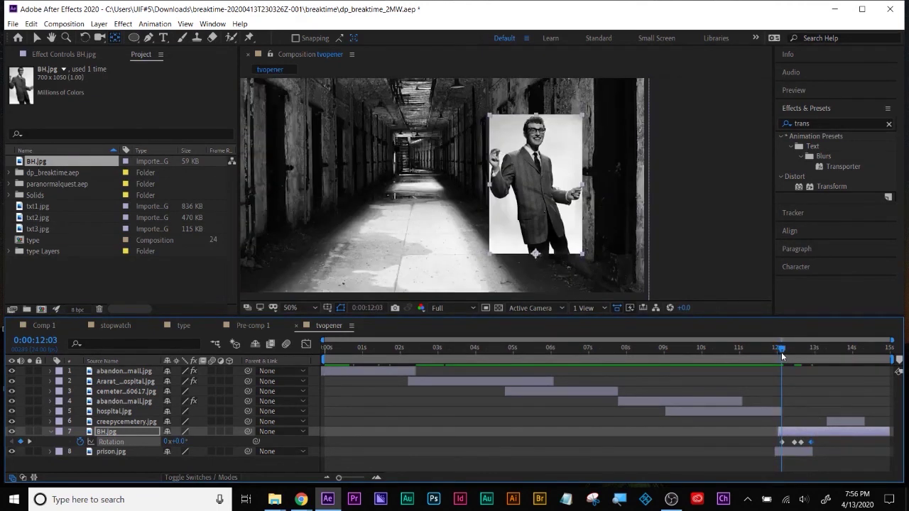
{"action": "left_click", "coordinate": [780, 353]}
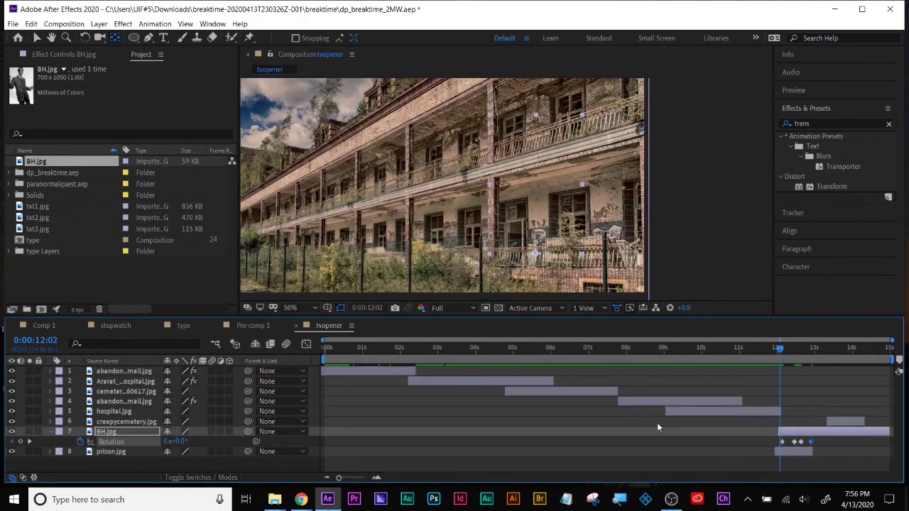
{"action": "key", "text": "p"}
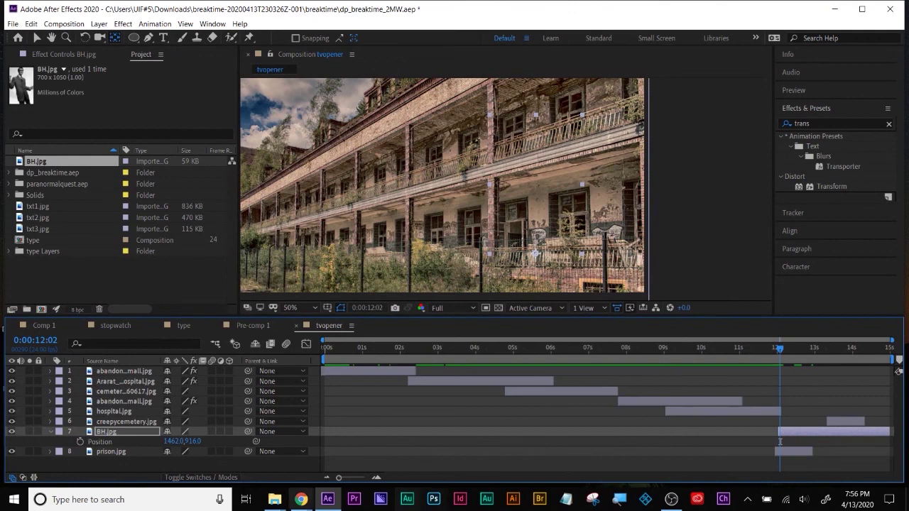
{"action": "left_click", "coordinate": [80, 442]}
{"action": "left_click_drag", "start_coordinate": [780, 352], "coordinate": [790, 352]}
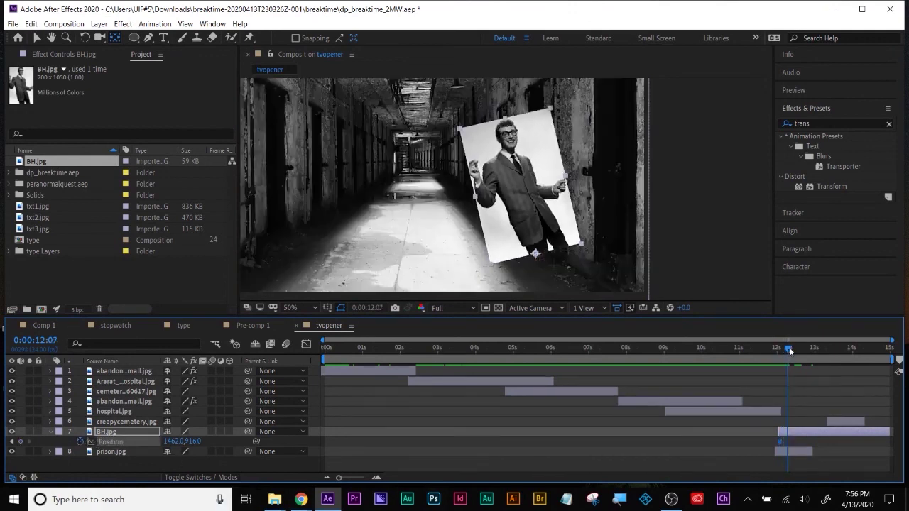
{"action": "left_click", "coordinate": [19, 442]}
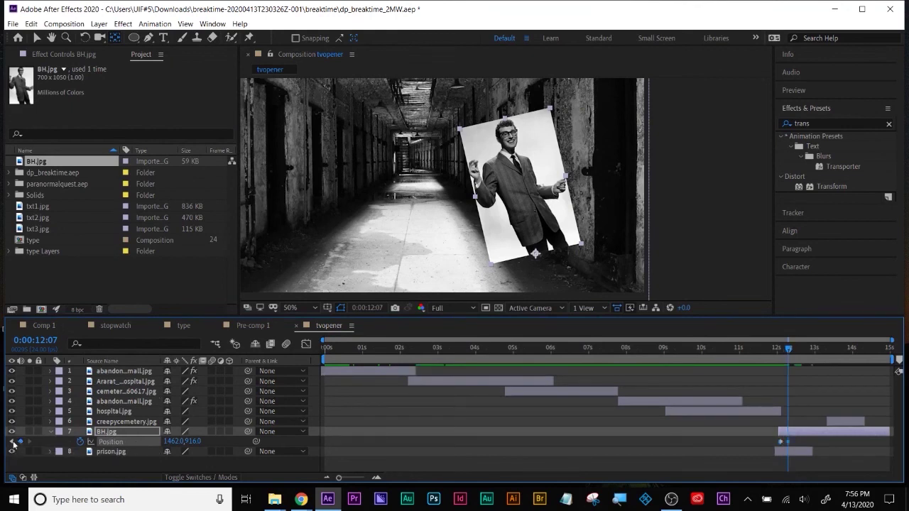
{"action": "left_click", "coordinate": [13, 442]}
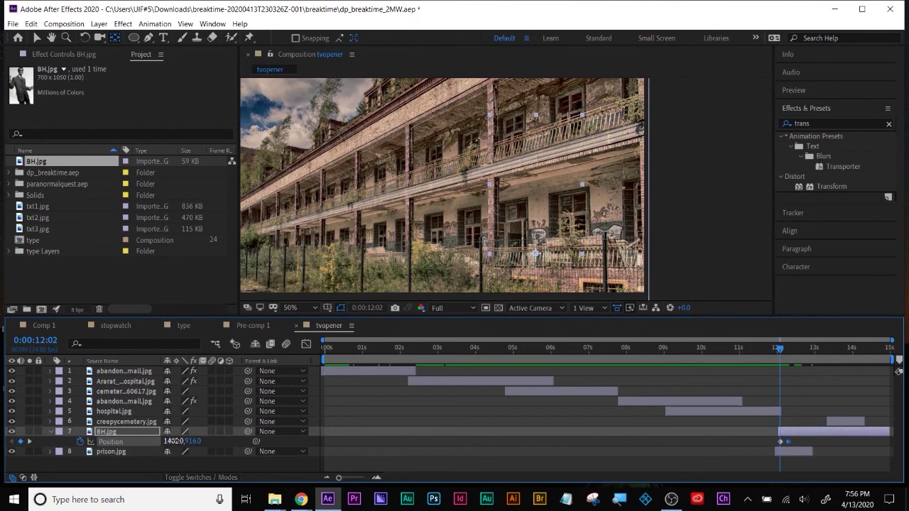
{"action": "left_click_drag", "start_coordinate": [364, 440], "coordinate": [448, 440]}
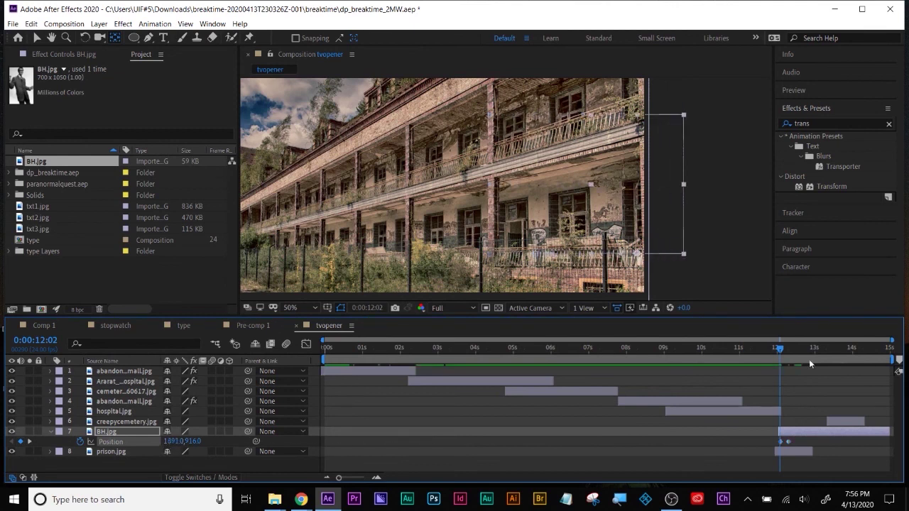
{"action": "left_click", "coordinate": [783, 348]}
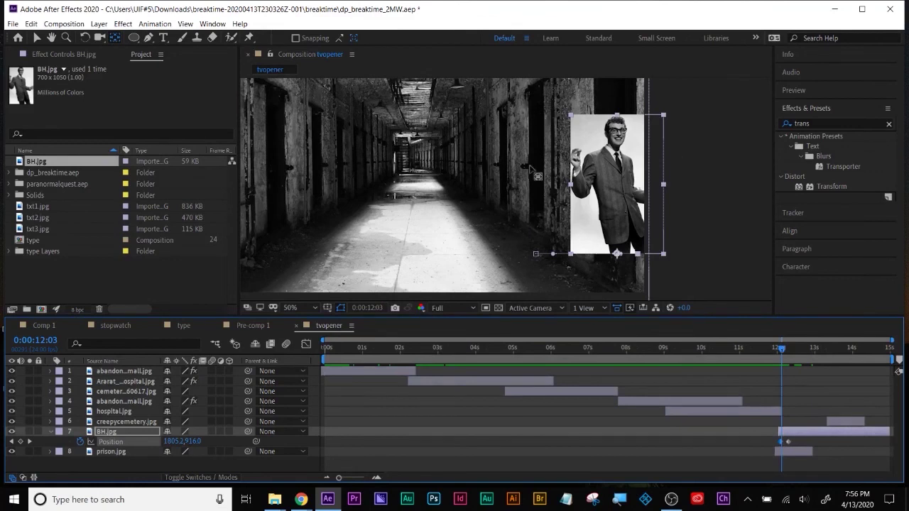
Step: Hold BH.jpg's Position with a keyframe at 0:00:12:16, set it to 1729, 916 at 0:00:12:22, and save the project
{"action": "left_click_drag", "start_coordinate": [785, 351], "coordinate": [806, 356]}
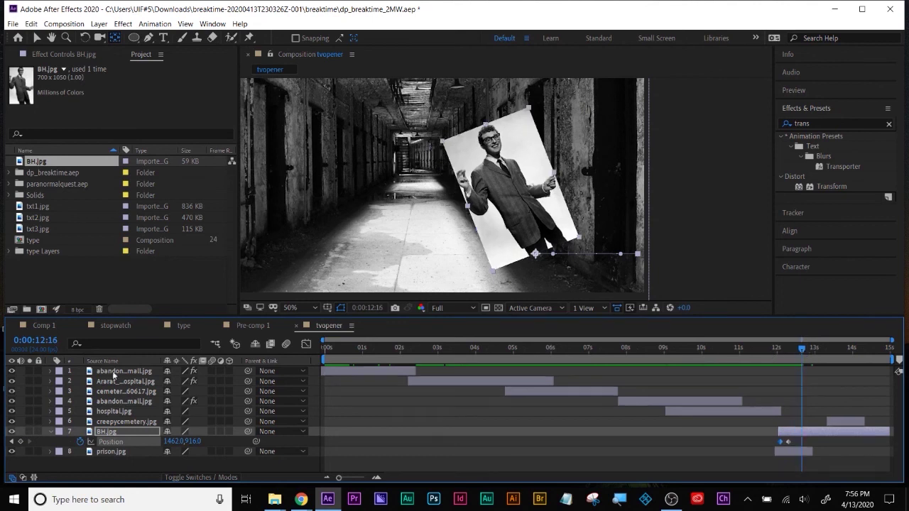
{"action": "key", "text": "alt+shift+p"}
{"action": "left_click_drag", "start_coordinate": [806, 349], "coordinate": [816, 350]}
{"action": "left_click_drag", "start_coordinate": [173, 441], "coordinate": [331, 439]}
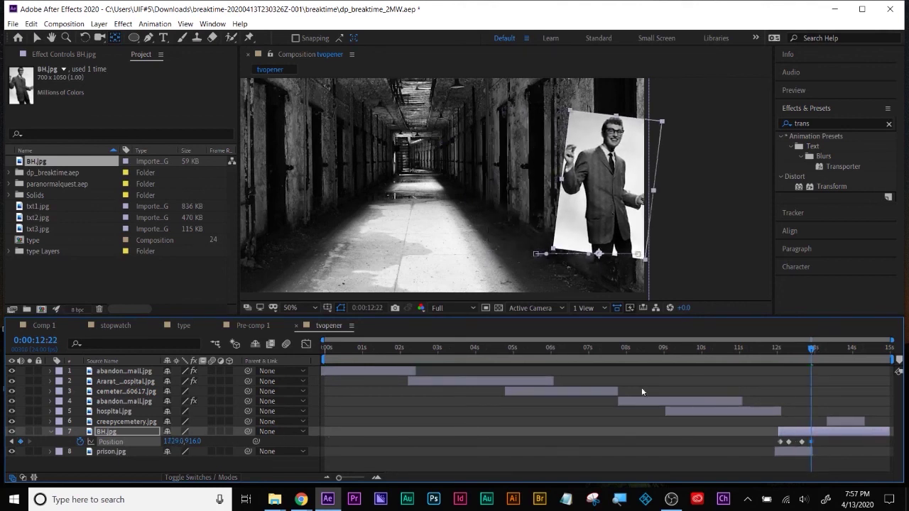
{"action": "left_click_drag", "start_coordinate": [767, 348], "coordinate": [802, 353]}
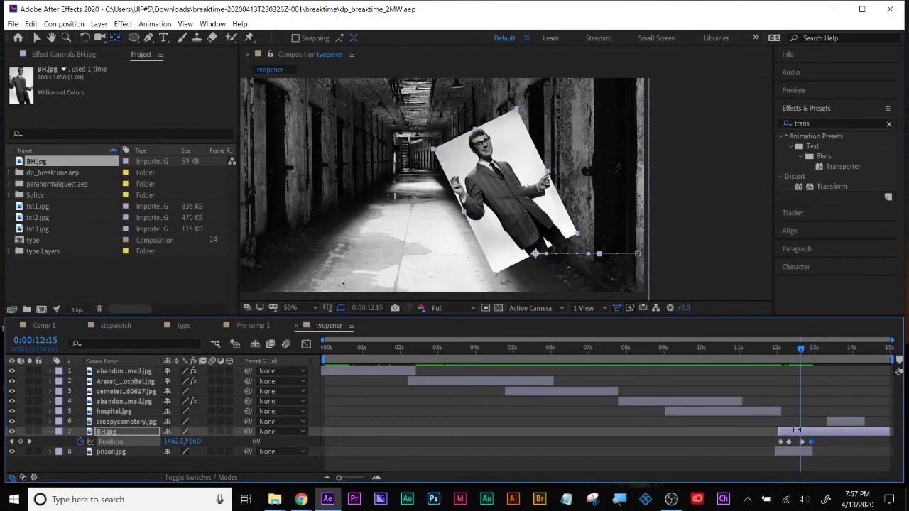
Step: Apply the Luma Key effect to the BH.jpg layer with Key Type set to Key Out Brighter
{"action": "left_click", "coordinate": [818, 123]}
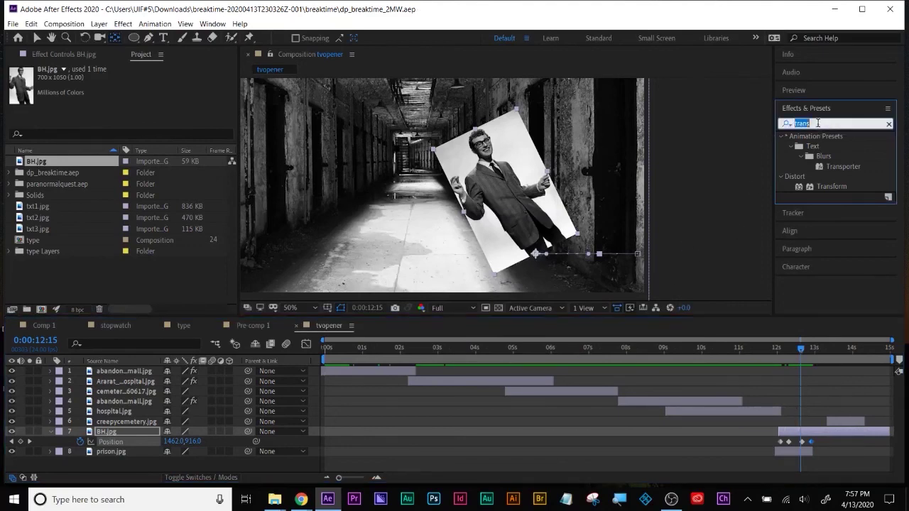
{"action": "type", "text": "lum"}
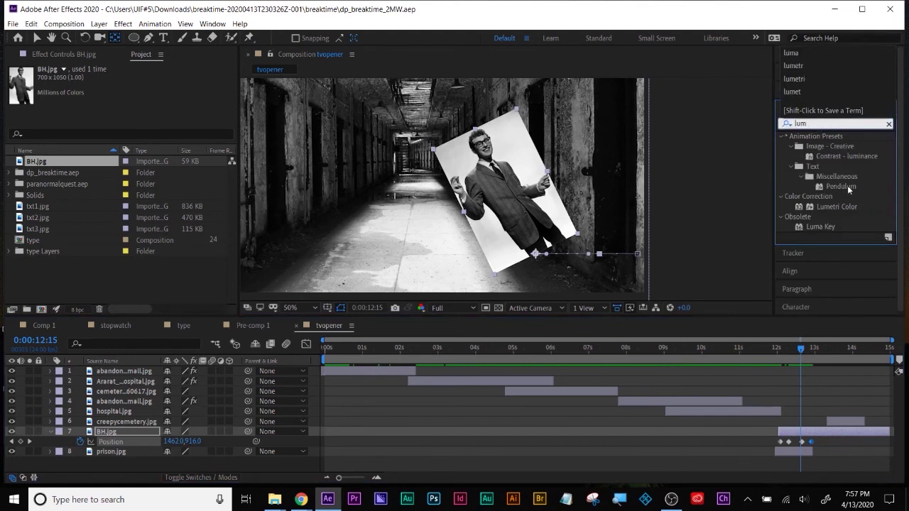
{"action": "left_click_drag", "start_coordinate": [813, 228], "coordinate": [781, 425]}
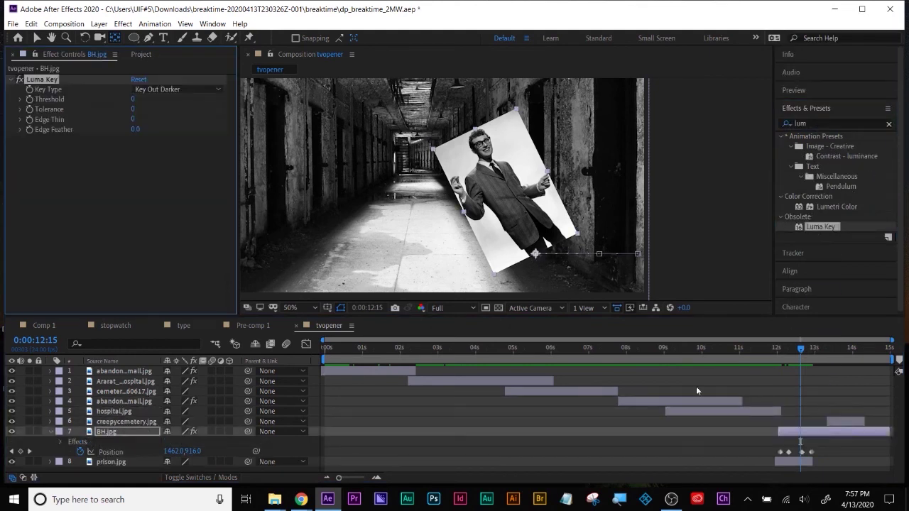
{"action": "left_click", "coordinate": [154, 90]}
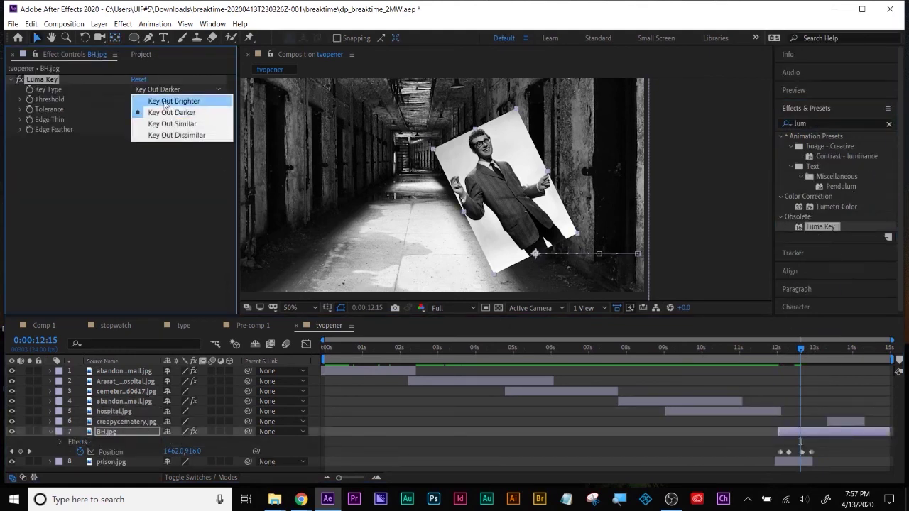
{"action": "left_click", "coordinate": [151, 98]}
Step: Set BH.jpg's Luma Key to Threshold 190, Tolerance 139, Edge Thin 1 and Edge Feather 6.5
{"action": "left_click_drag", "start_coordinate": [171, 101], "coordinate": [243, 100]}
{"action": "left_click_drag", "start_coordinate": [133, 110], "coordinate": [150, 98]}
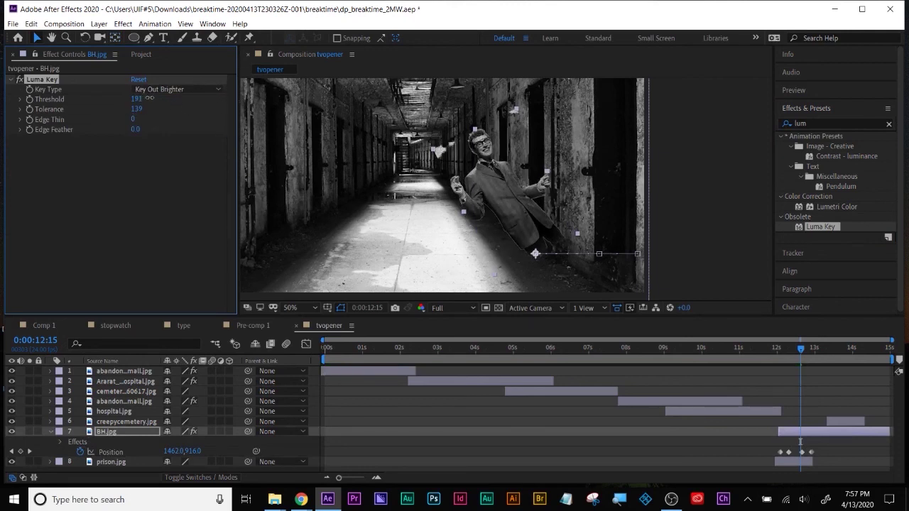
{"action": "left_click_drag", "start_coordinate": [134, 129], "coordinate": [153, 125]}
{"action": "left_click", "coordinate": [138, 125]}
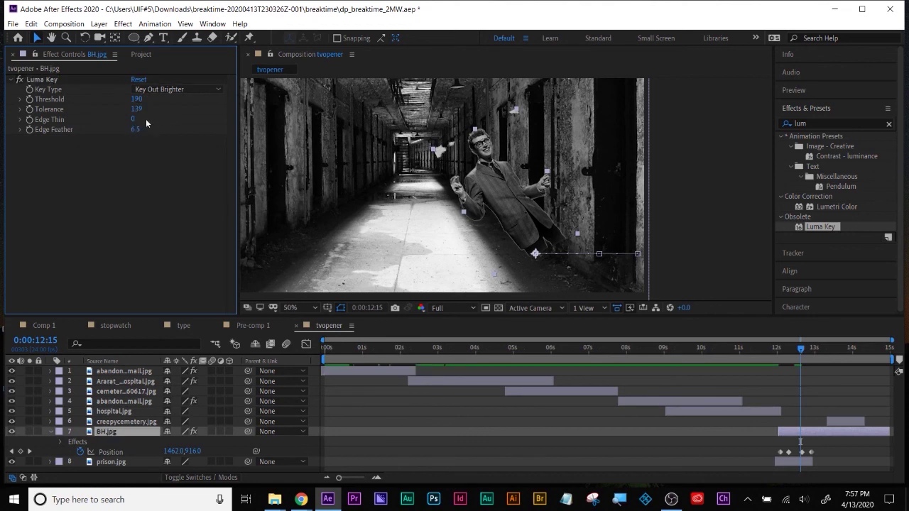
{"action": "left_click_drag", "start_coordinate": [135, 118], "coordinate": [137, 119]}
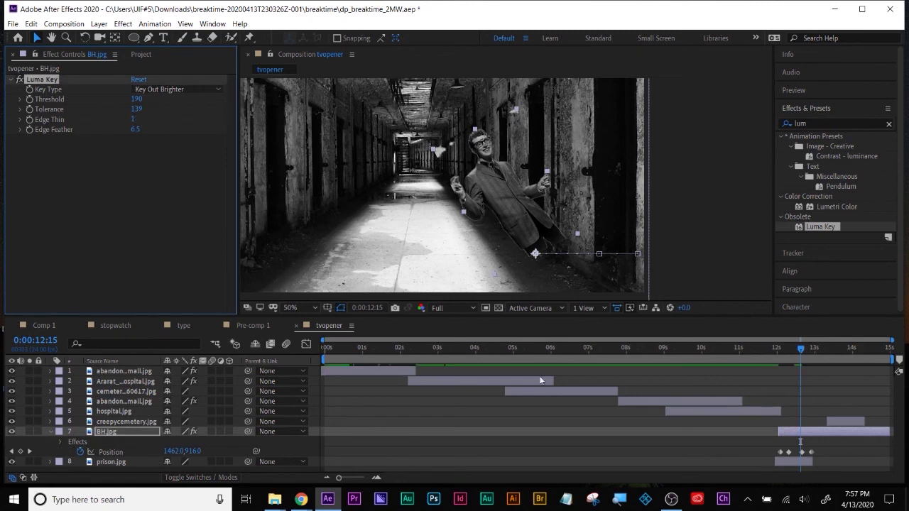
{"action": "left_click", "coordinate": [851, 442]}
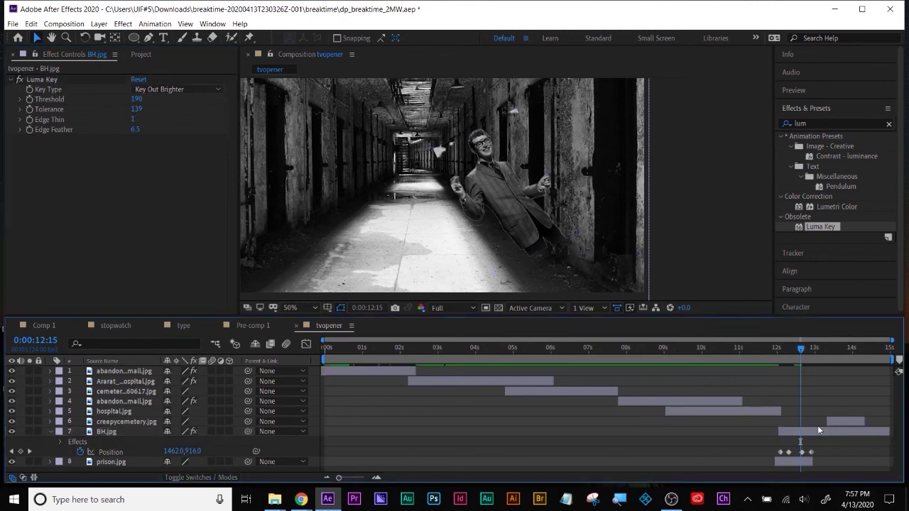
{"action": "left_click", "coordinate": [148, 37]}
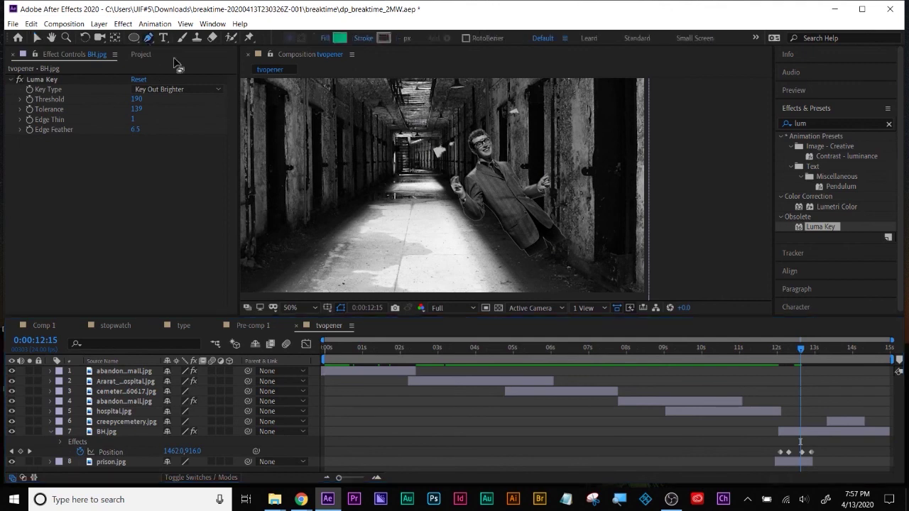
{"action": "left_click_drag", "start_coordinate": [442, 119], "coordinate": [479, 108]}
{"action": "left_click", "coordinate": [410, 150]}
{"action": "left_click", "coordinate": [419, 182]}
{"action": "left_click", "coordinate": [446, 165]}
{"action": "left_click", "coordinate": [469, 144]}
{"action": "left_click_drag", "start_coordinate": [444, 121], "coordinate": [462, 150]}
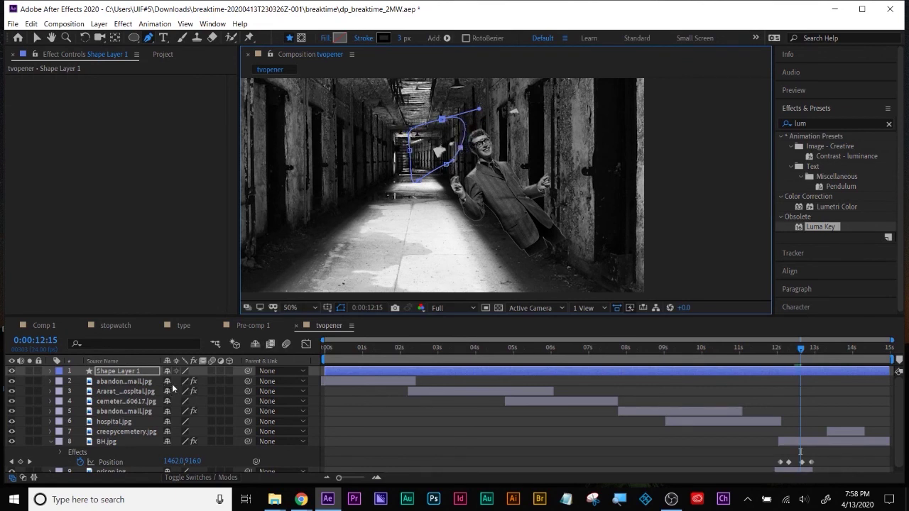
{"action": "key", "text": "Delete"}
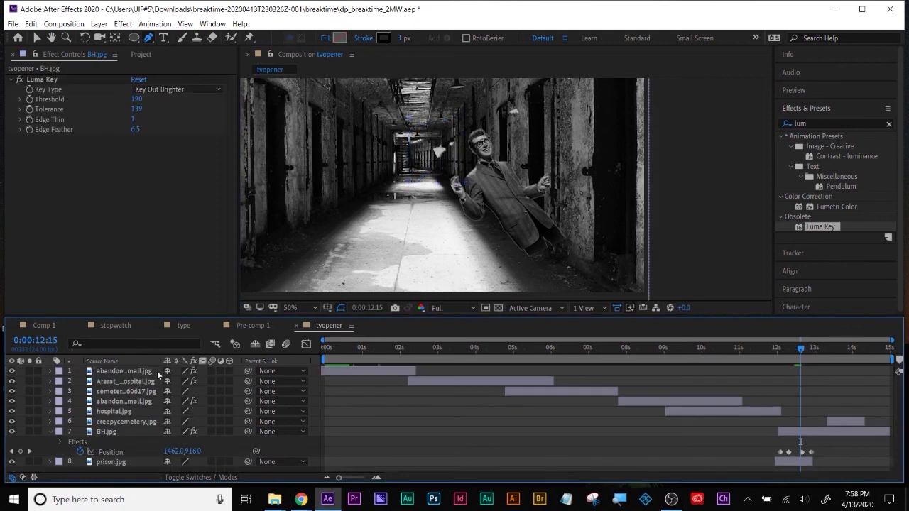
Step: Draw a closed Pen mask on the BH.jpg layer around the leftover white patch beside the figure's head, and show its mask properties
{"action": "left_click", "coordinate": [813, 433]}
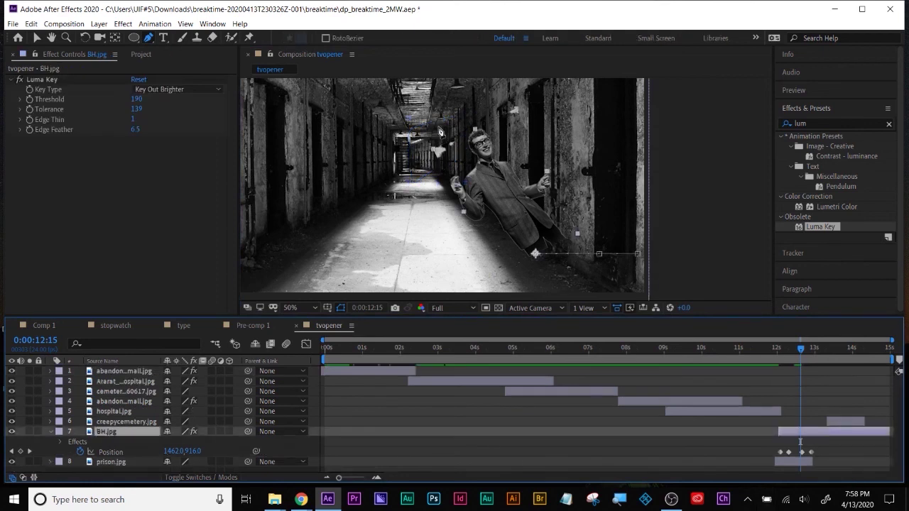
{"action": "left_click", "coordinate": [452, 164]}
{"action": "left_click", "coordinate": [466, 148]}
{"action": "left_click", "coordinate": [459, 130]}
{"action": "left_click", "coordinate": [437, 120]}
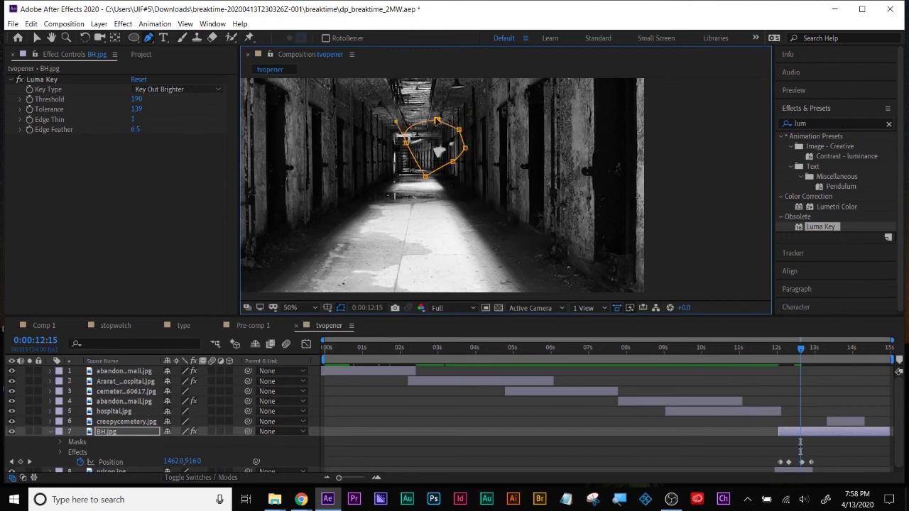
{"action": "key", "text": "m"}
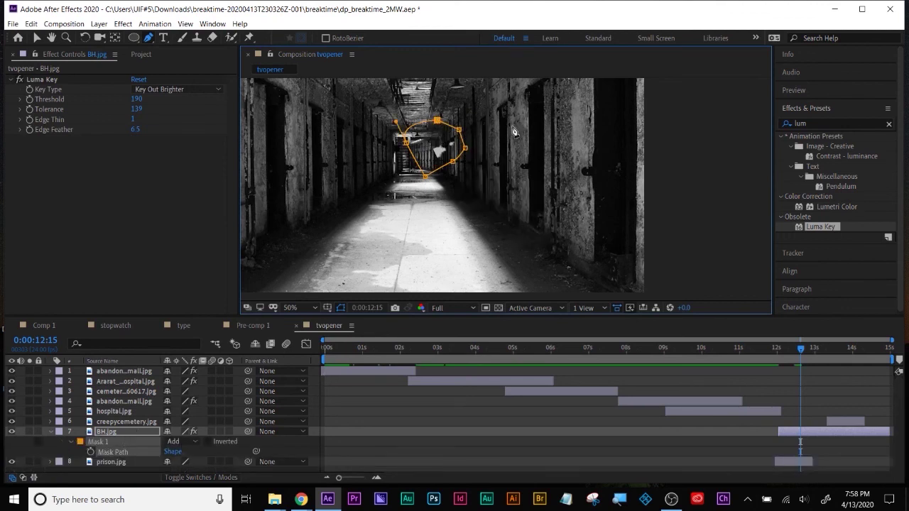
Step: Set BH.jpg's first mask to Subtract, draw a second Pen mask around the white patch beyond the head's other side, and set it to Subtract
{"action": "left_click", "coordinate": [183, 441]}
{"action": "left_click", "coordinate": [192, 384]}
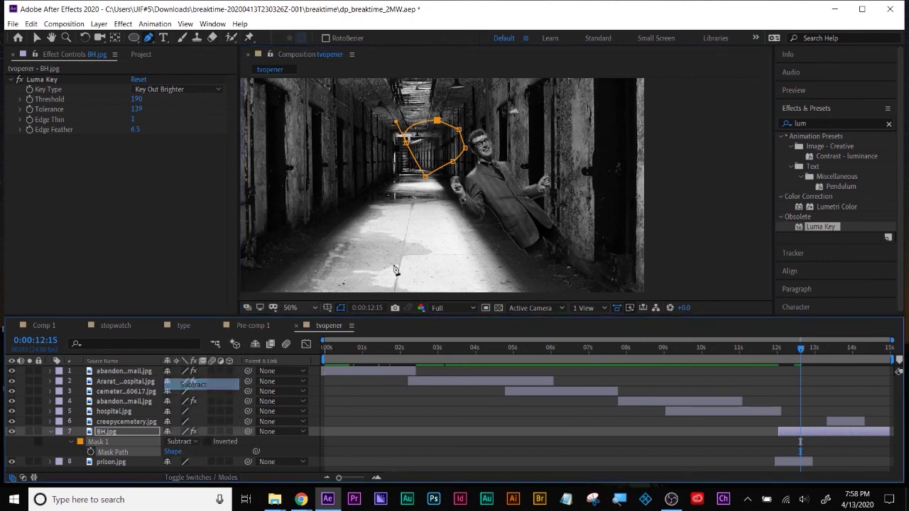
{"action": "left_click", "coordinate": [499, 122]}
{"action": "left_click", "coordinate": [536, 129]}
{"action": "left_click", "coordinate": [530, 94]}
{"action": "left_click", "coordinate": [500, 95]}
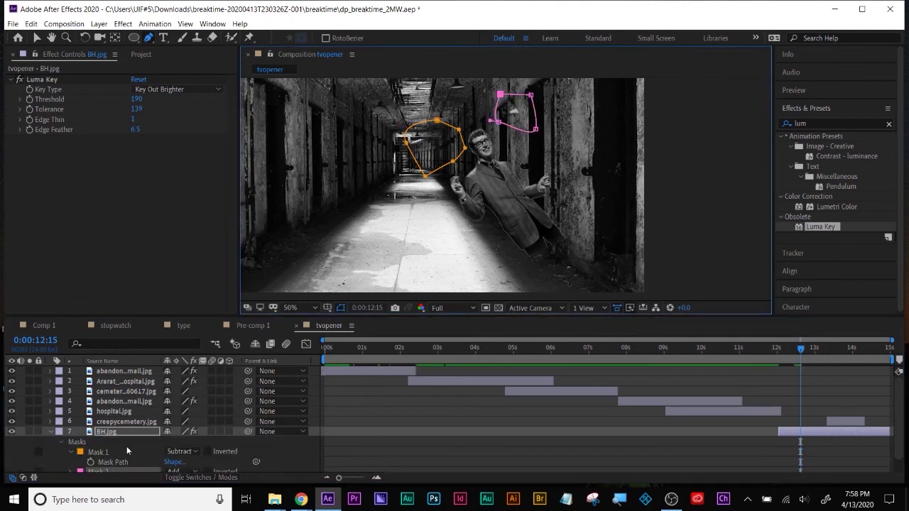
{"action": "scroll", "coordinate": [127, 446], "scroll_direction": "down", "scroll_amount": 1}
{"action": "left_click", "coordinate": [189, 459]}
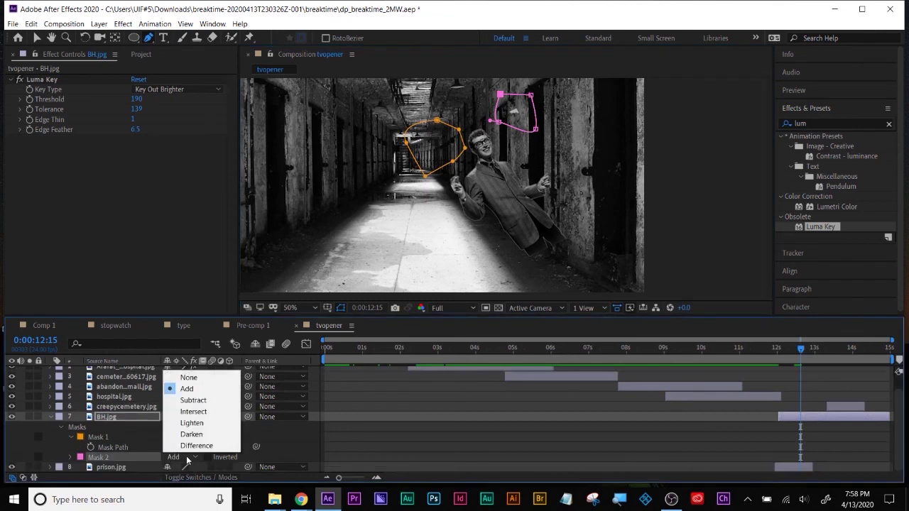
{"action": "left_click", "coordinate": [200, 401]}
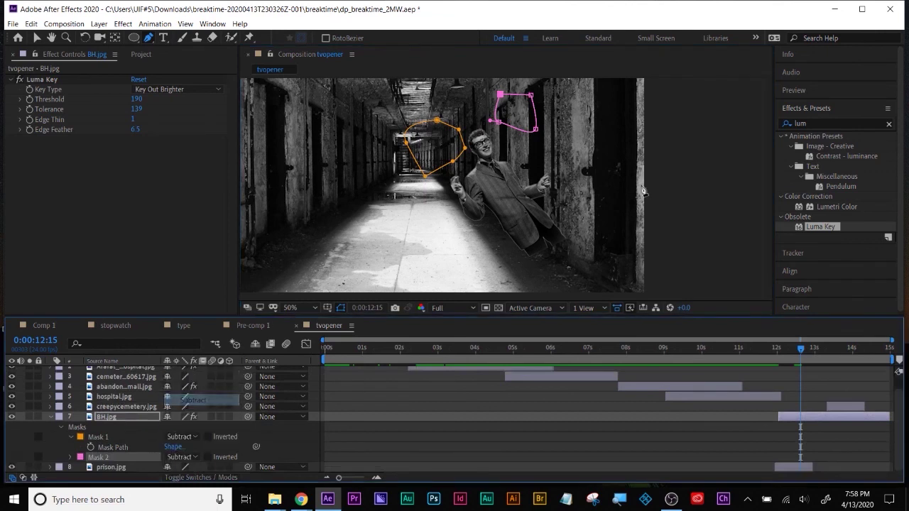
Step: Set the Luma Key Threshold on the BH.jpg layer to 193
{"action": "left_click", "coordinate": [805, 420]}
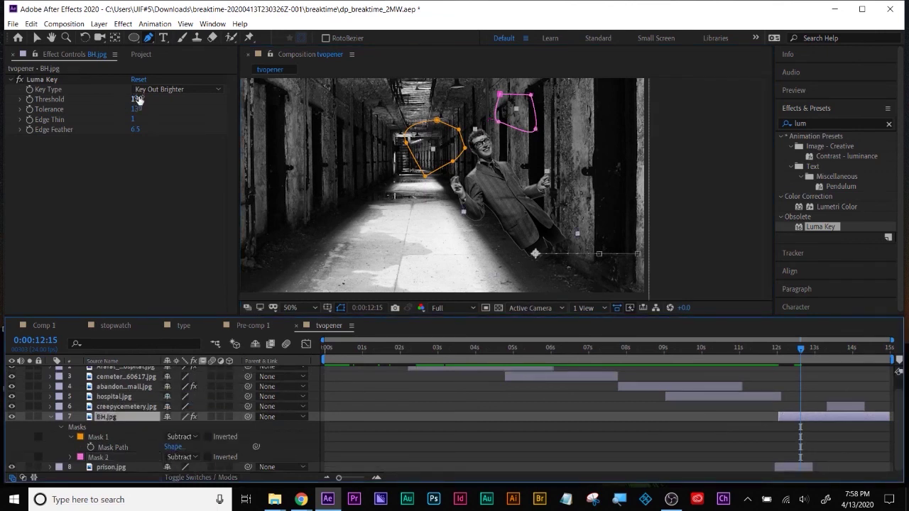
{"action": "left_click_drag", "start_coordinate": [137, 98], "coordinate": [132, 98]}
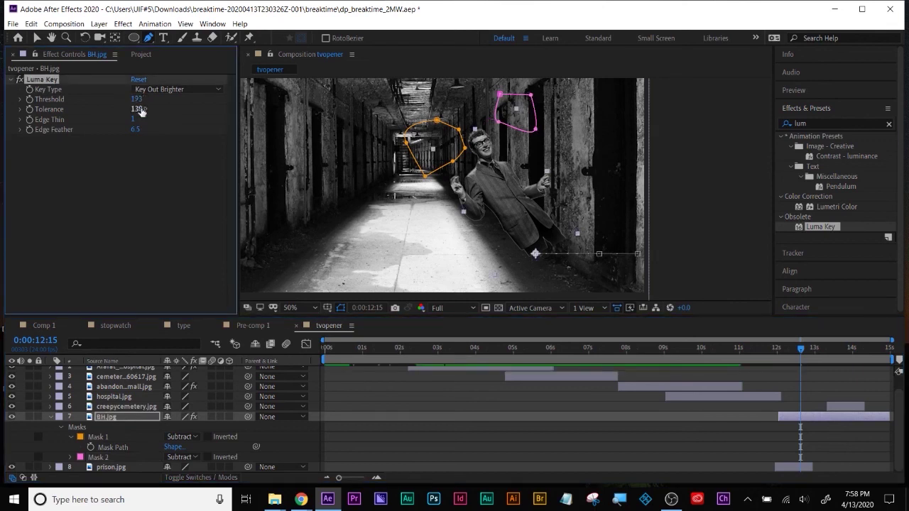
{"action": "key", "text": "v"}
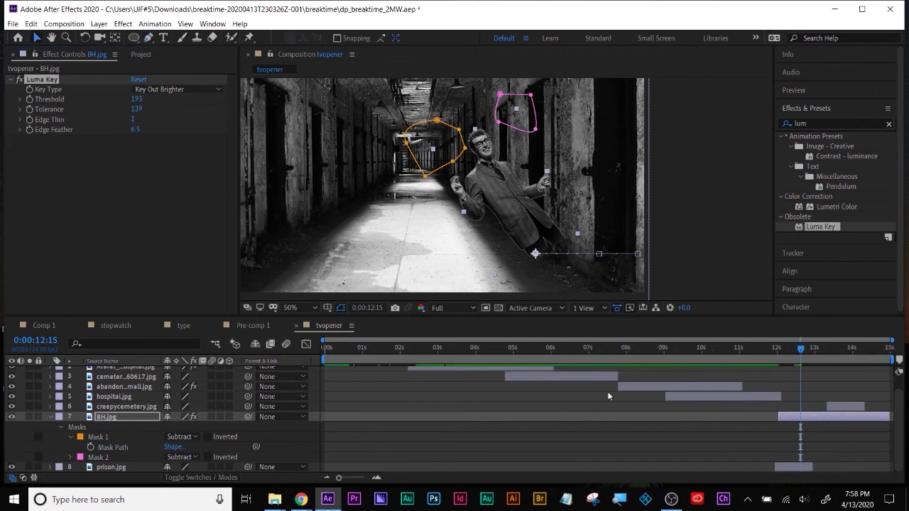
Step: Go to 0:00:12:22, collapse BH.jpg's properties, duplicate the prison.jpg layer, and place the copy directly above BH.jpg
{"action": "left_click", "coordinate": [780, 459]}
{"action": "left_click_drag", "start_coordinate": [787, 346], "coordinate": [811, 350]}
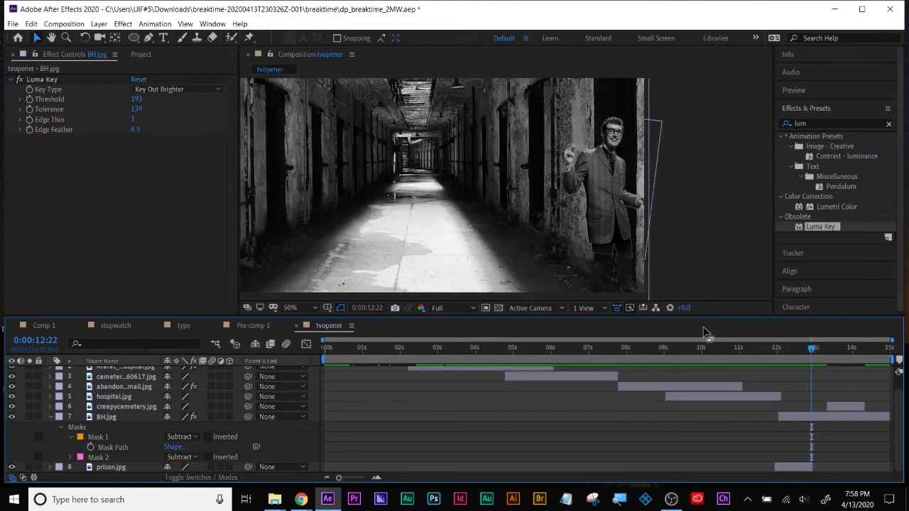
{"action": "left_click", "coordinate": [816, 419]}
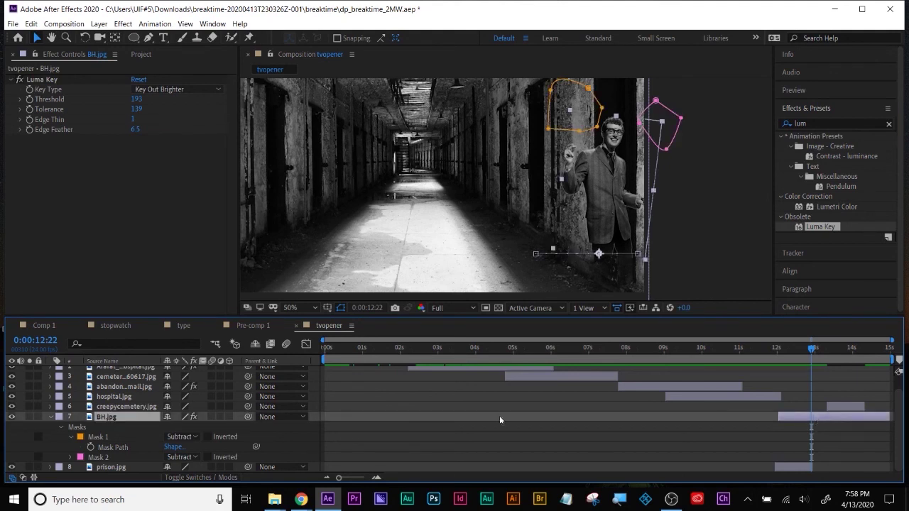
{"action": "left_click", "coordinate": [49, 417]}
{"action": "left_click", "coordinate": [110, 424]}
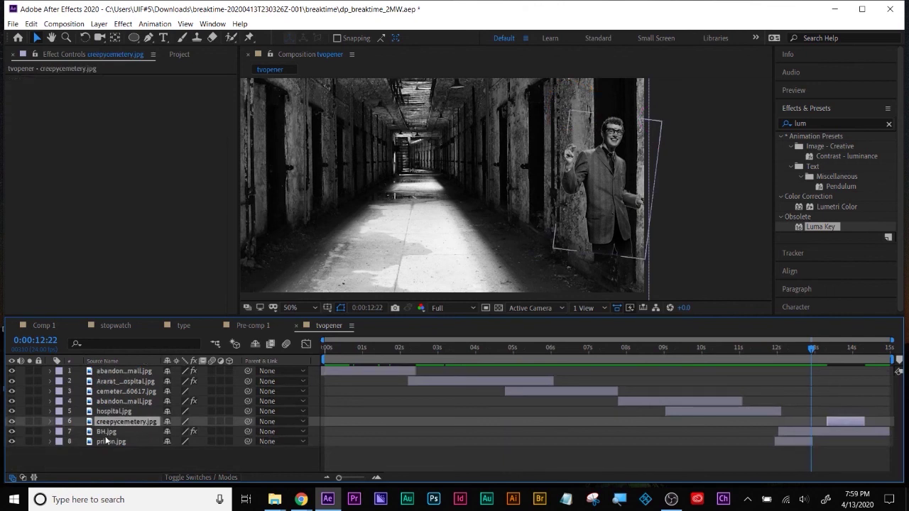
{"action": "left_click", "coordinate": [107, 432]}
{"action": "left_click", "coordinate": [104, 443]}
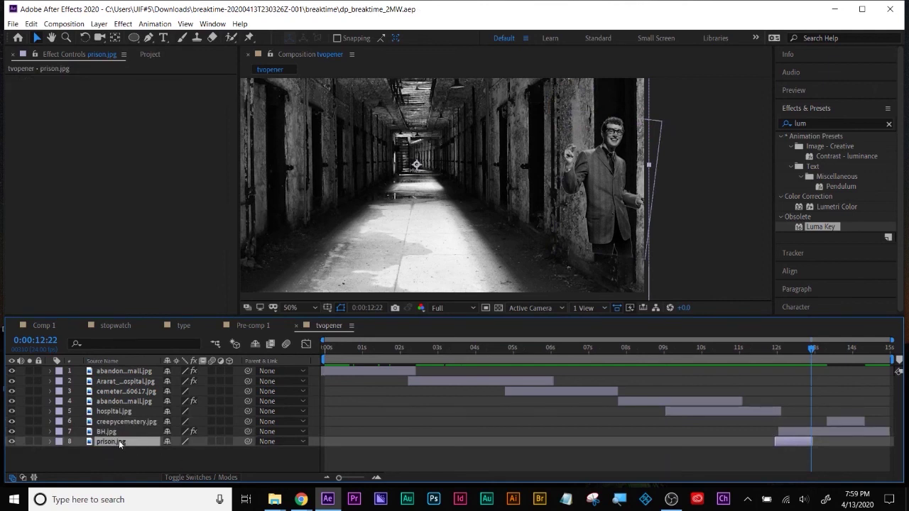
{"action": "key", "text": "ctrl+d"}
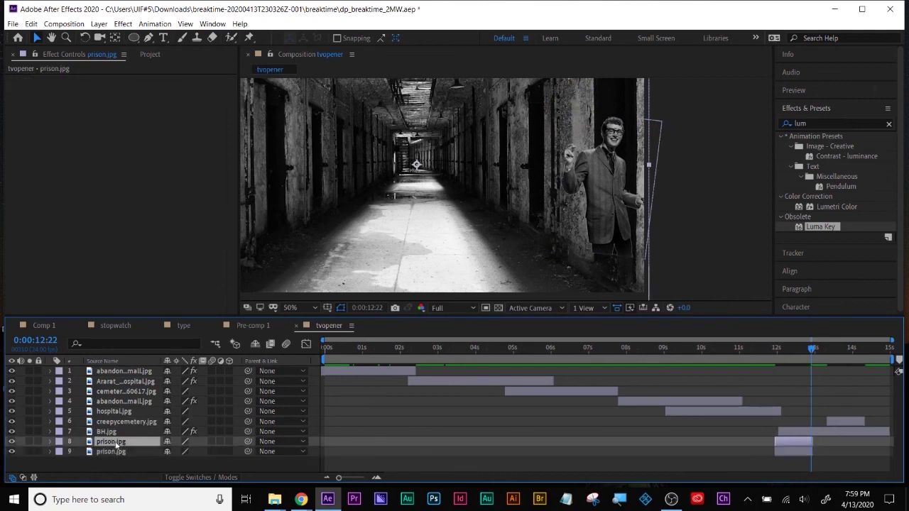
{"action": "left_click_drag", "start_coordinate": [121, 442], "coordinate": [121, 431]}
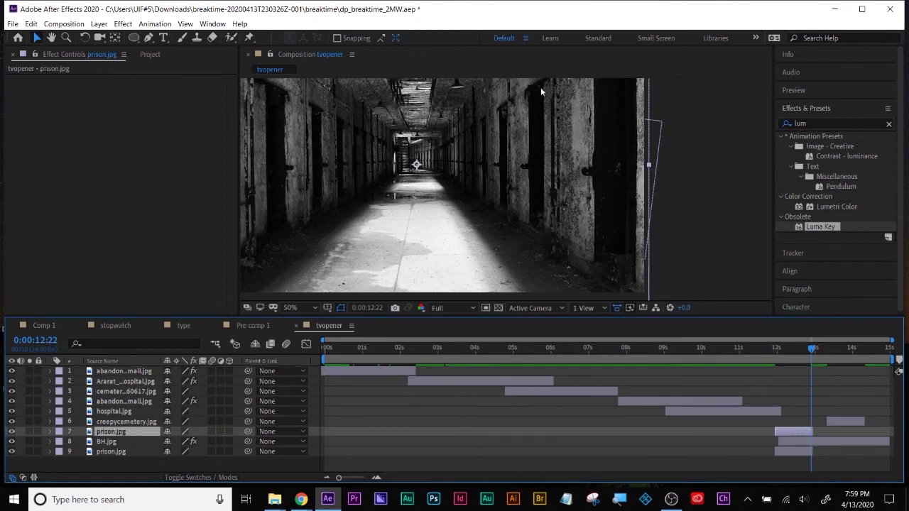
Step: Draw a closed four-point Pen mask on the upper prison.jpg layer around the narrow dark doorway in the right-hand wall
{"action": "scroll", "coordinate": [548, 177], "scroll_direction": "up", "scroll_amount": 2}
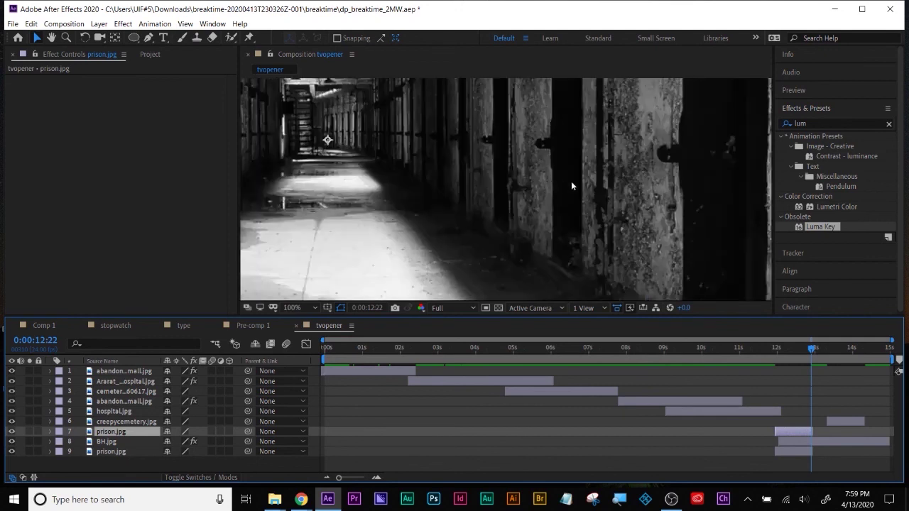
{"action": "left_click_drag", "start_coordinate": [586, 179], "coordinate": [586, 289]}
{"action": "left_click_drag", "start_coordinate": [605, 197], "coordinate": [606, 224]}
{"action": "key", "text": "v"}
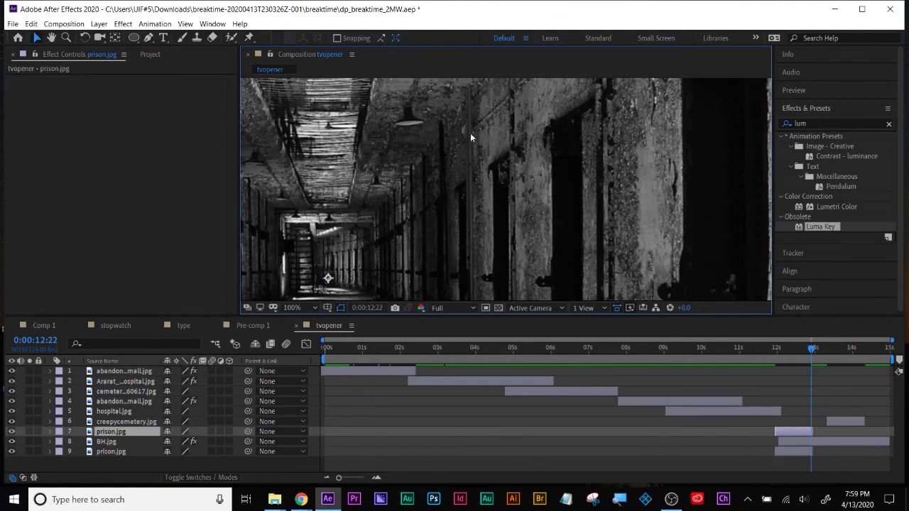
{"action": "left_click", "coordinate": [152, 37]}
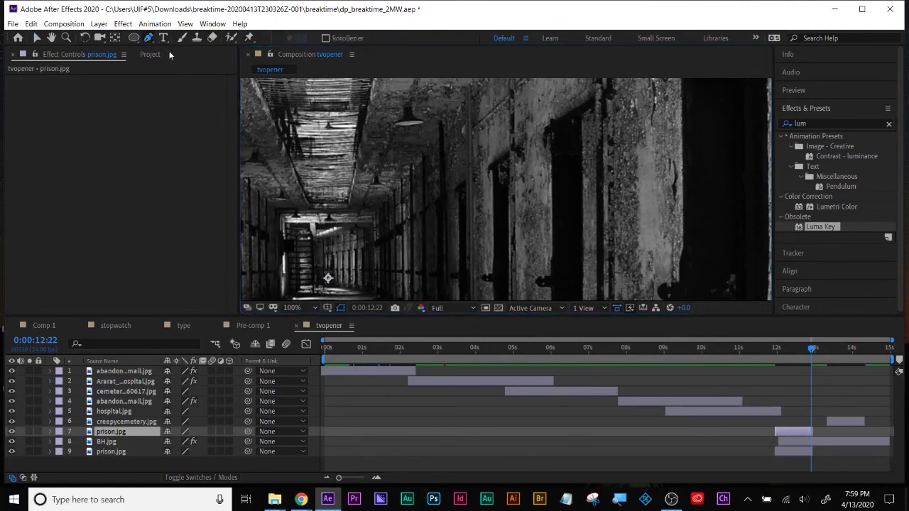
{"action": "left_click", "coordinate": [553, 131]}
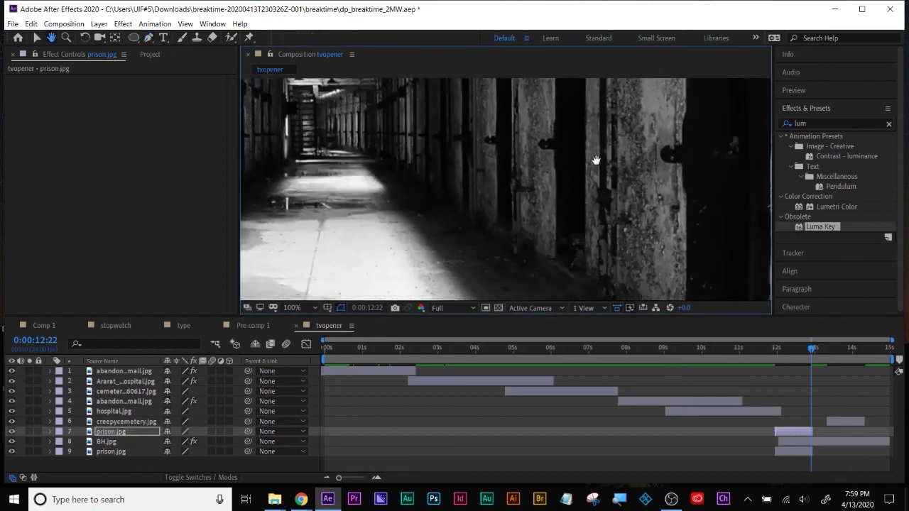
{"action": "left_click", "coordinate": [554, 222]}
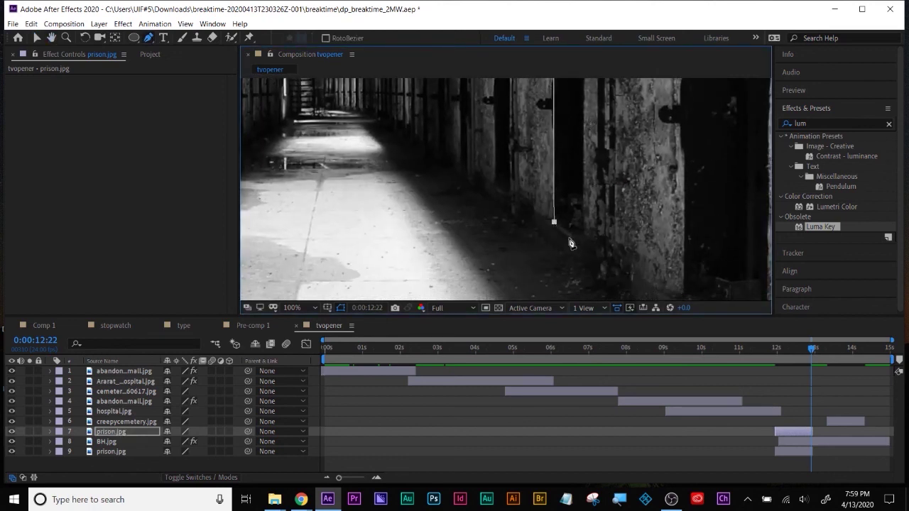
{"action": "left_click", "coordinate": [584, 244]}
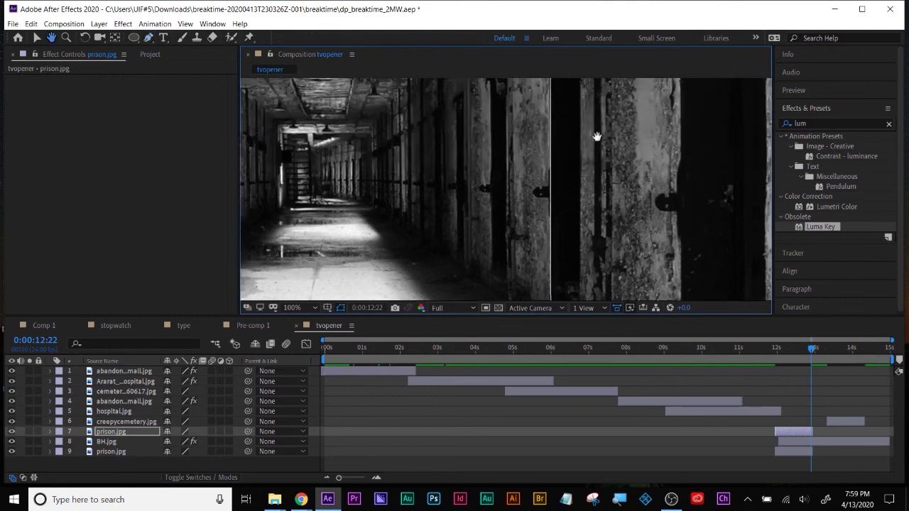
{"action": "left_click", "coordinate": [584, 156]}
{"action": "left_click", "coordinate": [557, 174]}
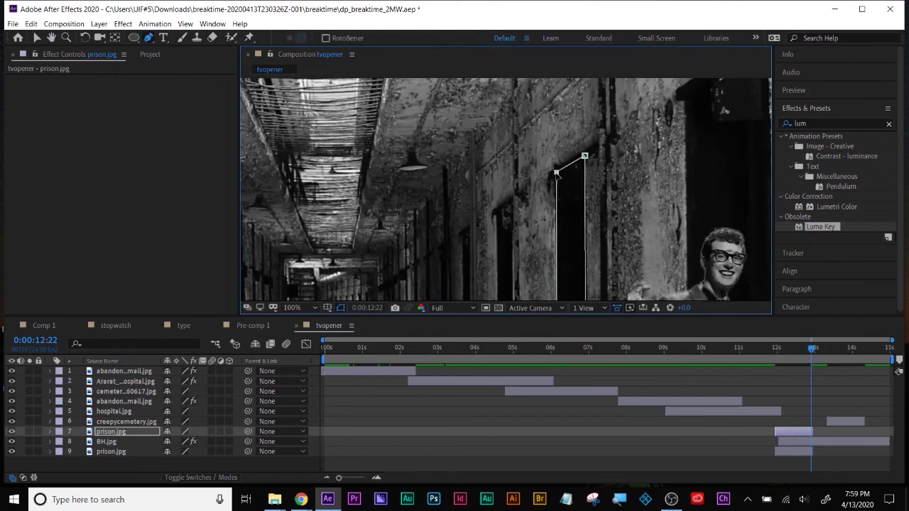
Step: Show the mask on the upper prison.jpg layer and set its mode to Subtract
{"action": "left_click", "coordinate": [122, 433]}
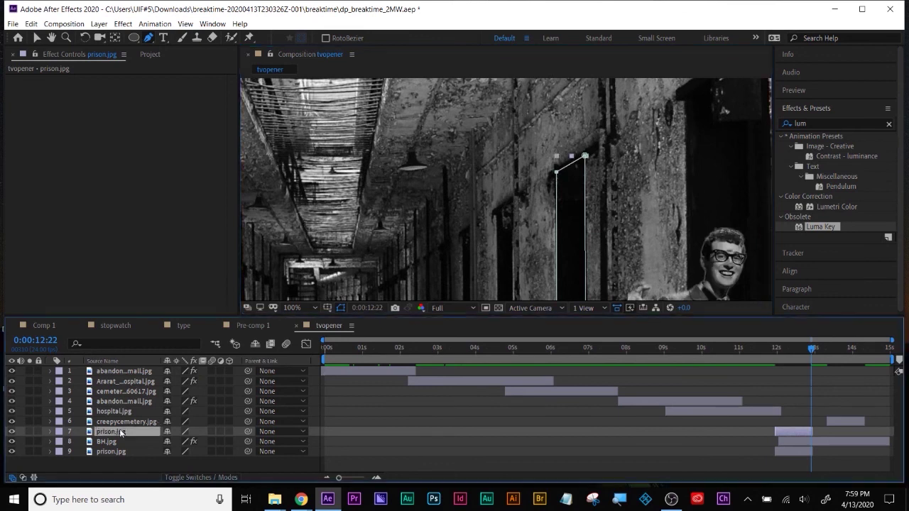
{"action": "key", "text": "m"}
{"action": "left_click", "coordinate": [180, 442]}
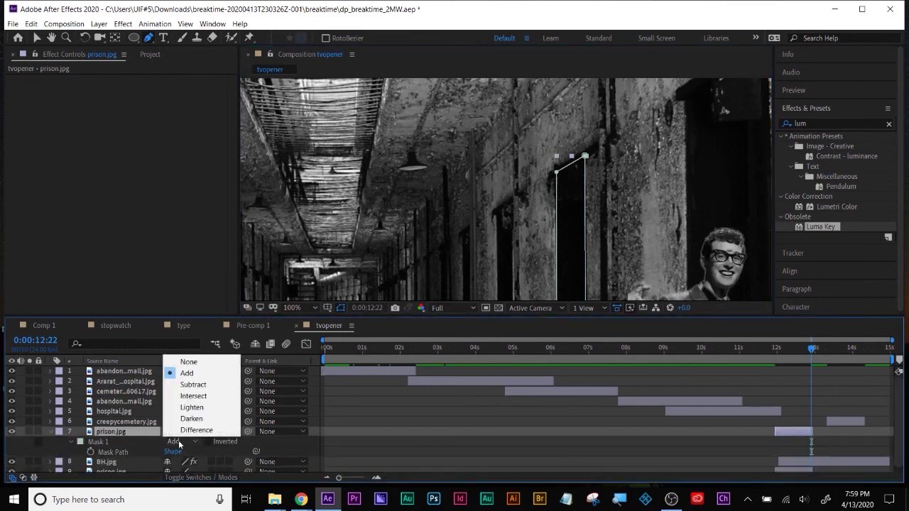
{"action": "left_click", "coordinate": [188, 387]}
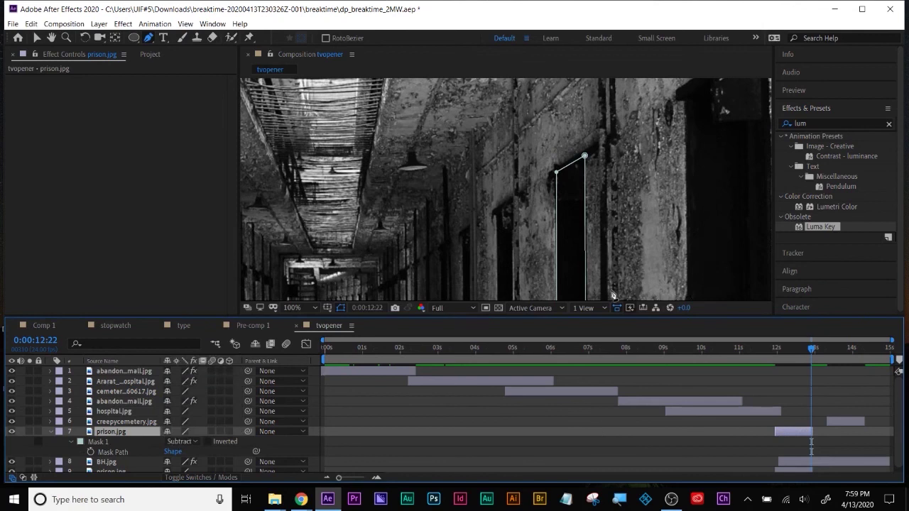
Step: At 0:00:12:06, pull the doorway mask's two hallway-side corners outward into the corridor, keeping the doorway's far edge in place
{"action": "key", "text": "comma"}
{"action": "left_click_drag", "start_coordinate": [780, 353], "coordinate": [787, 356]}
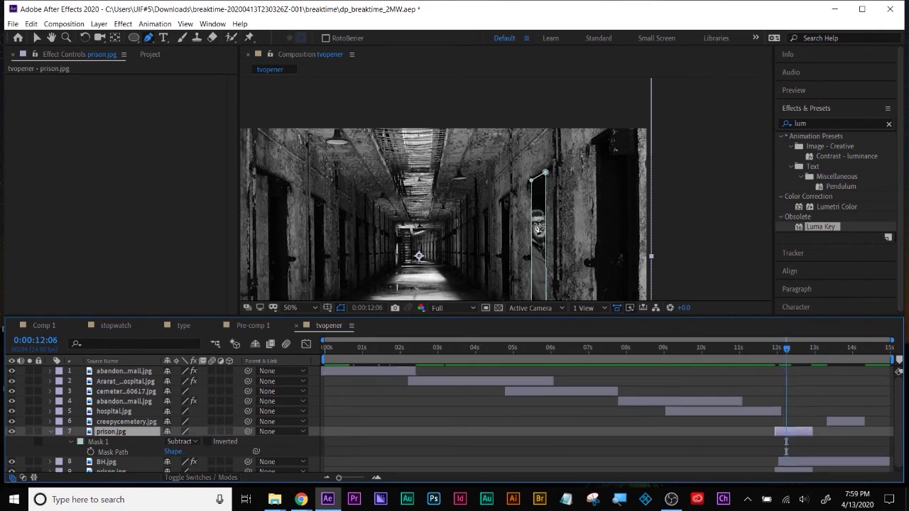
{"action": "left_click_drag", "start_coordinate": [536, 196], "coordinate": [567, 160]}
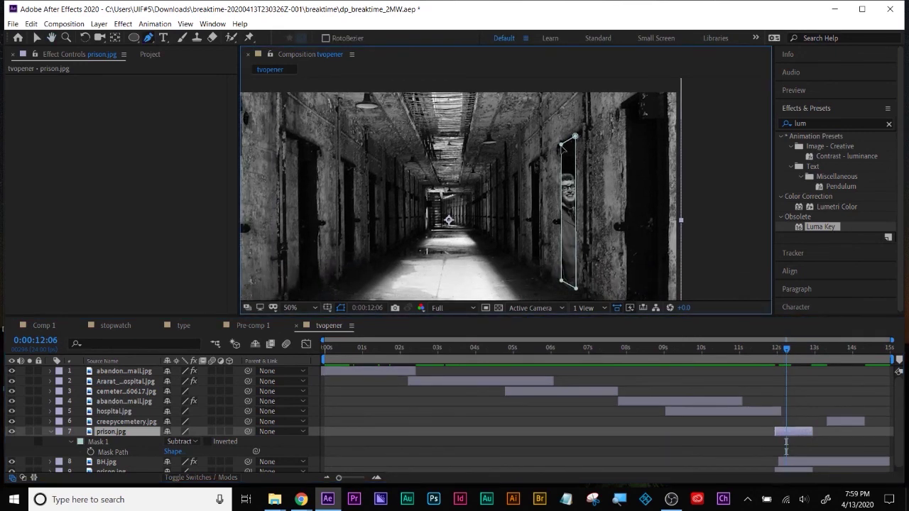
{"action": "key", "text": "Return"}
{"action": "left_click_drag", "start_coordinate": [563, 144], "coordinate": [471, 171]}
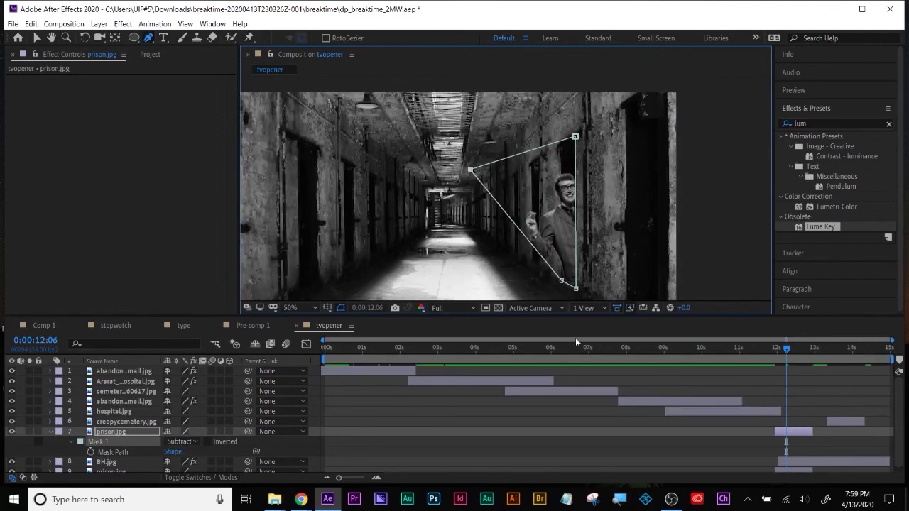
{"action": "left_click_drag", "start_coordinate": [561, 281], "coordinate": [486, 259]}
Step: Add a Drop Shadow layer style to the masked upper prison.jpg layer and inspect the doorway edge at 0:00:12:06
{"action": "left_click_drag", "start_coordinate": [720, 360], "coordinate": [800, 360]}
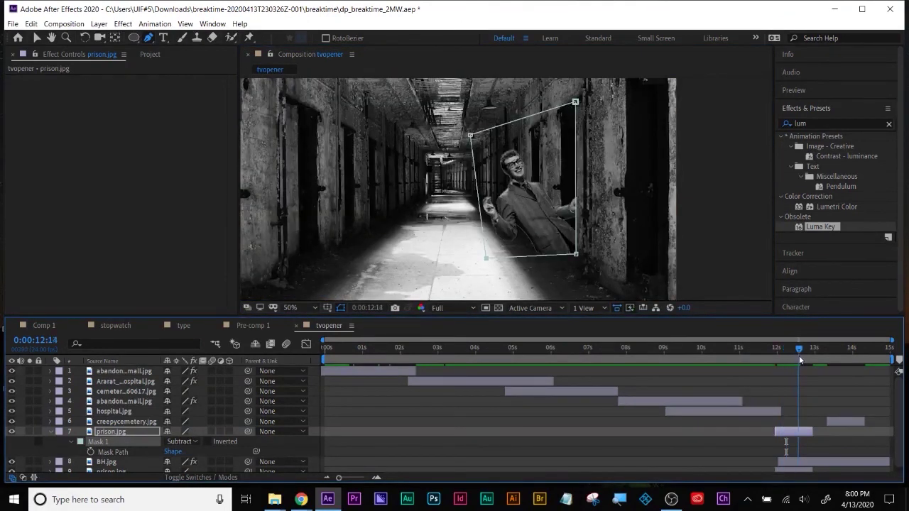
{"action": "left_click", "coordinate": [788, 422]}
{"action": "left_click", "coordinate": [792, 432]}
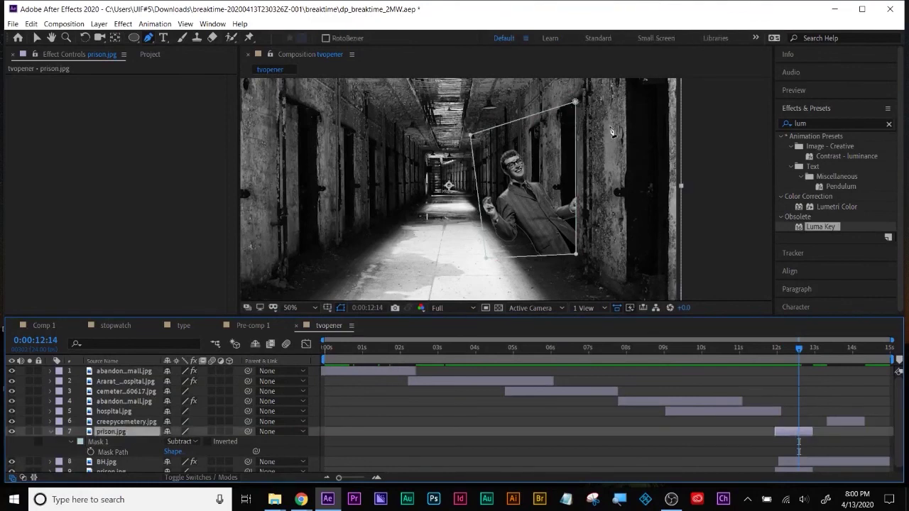
{"action": "left_click", "coordinate": [598, 432]}
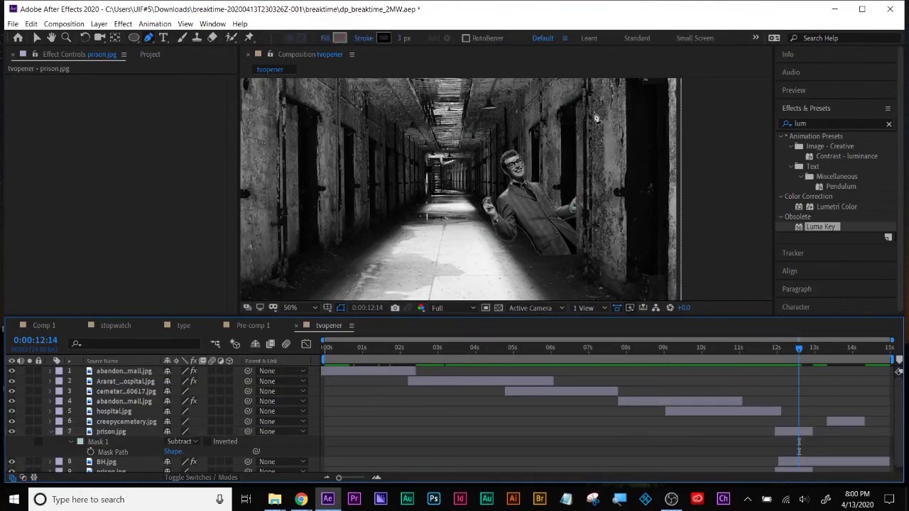
{"action": "left_click", "coordinate": [805, 430]}
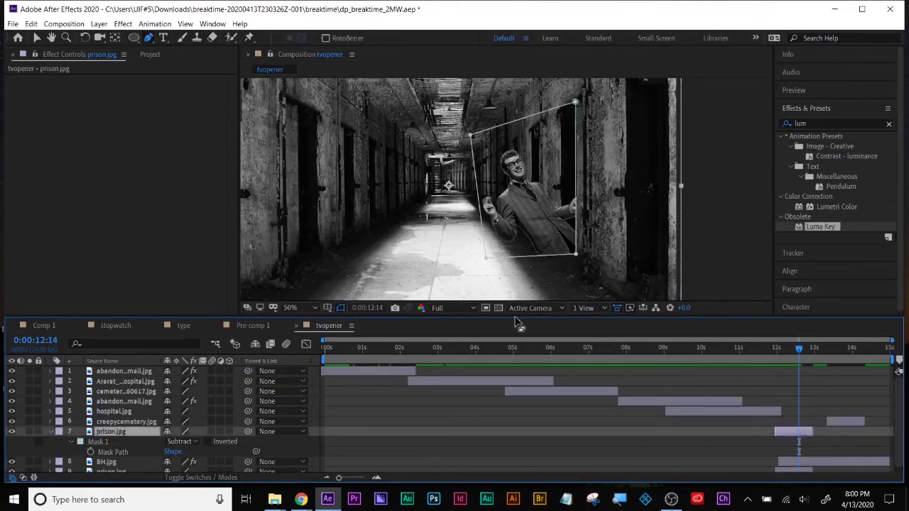
{"action": "right_click", "coordinate": [110, 434]}
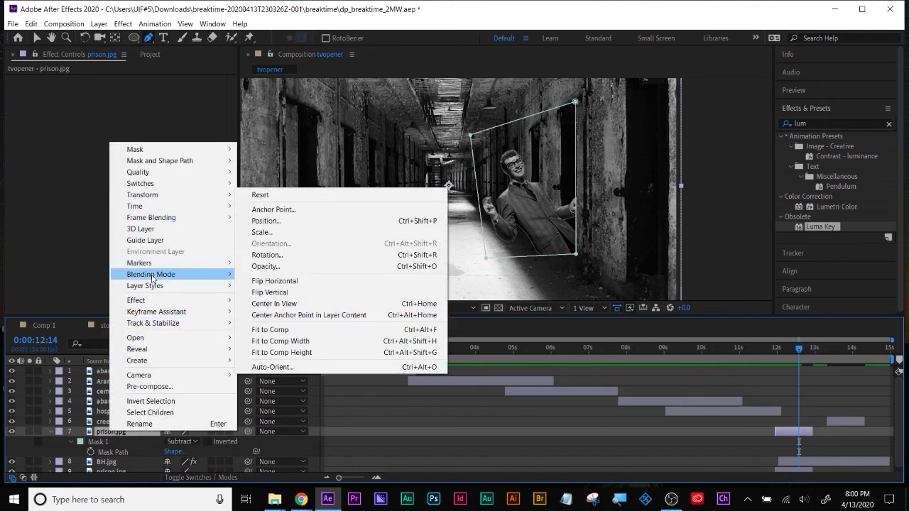
{"action": "mouse_move", "coordinate": [153, 286]}
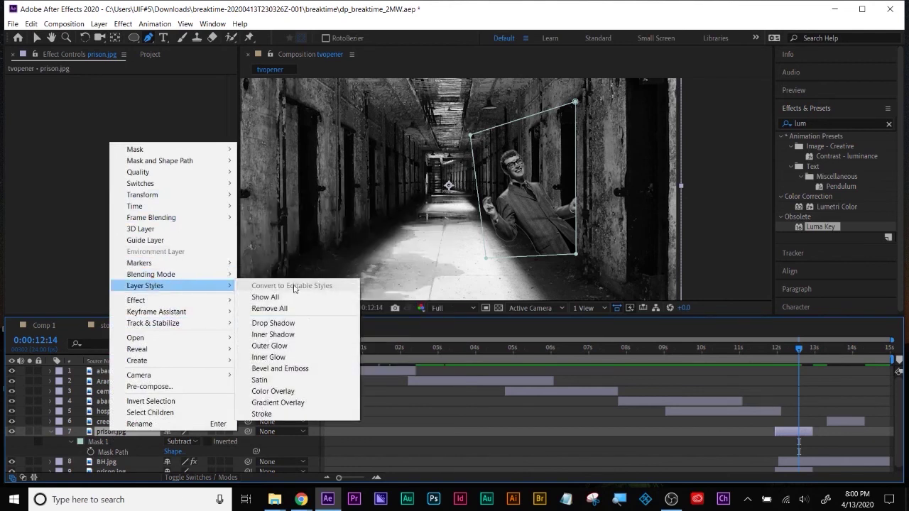
{"action": "left_click", "coordinate": [302, 326]}
{"action": "left_click_drag", "start_coordinate": [798, 355], "coordinate": [785, 350]}
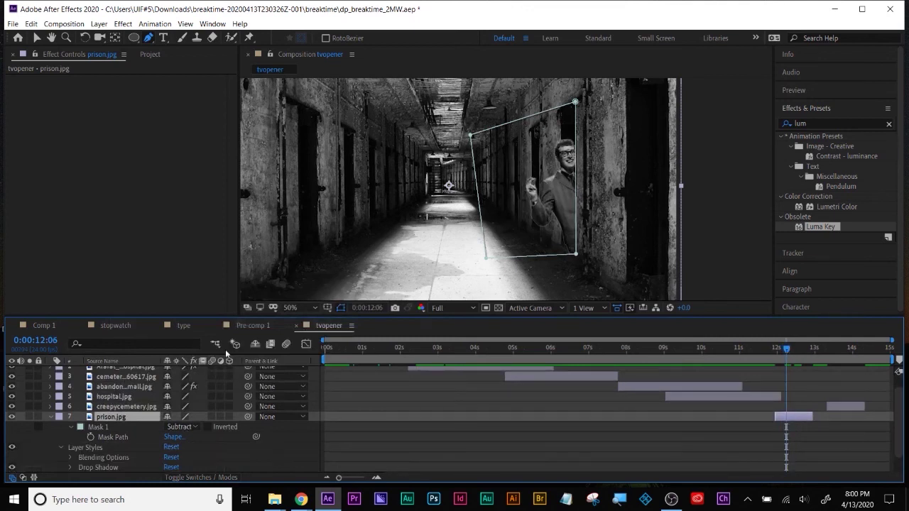
{"action": "scroll", "coordinate": [91, 458], "scroll_direction": "down", "scroll_amount": 1}
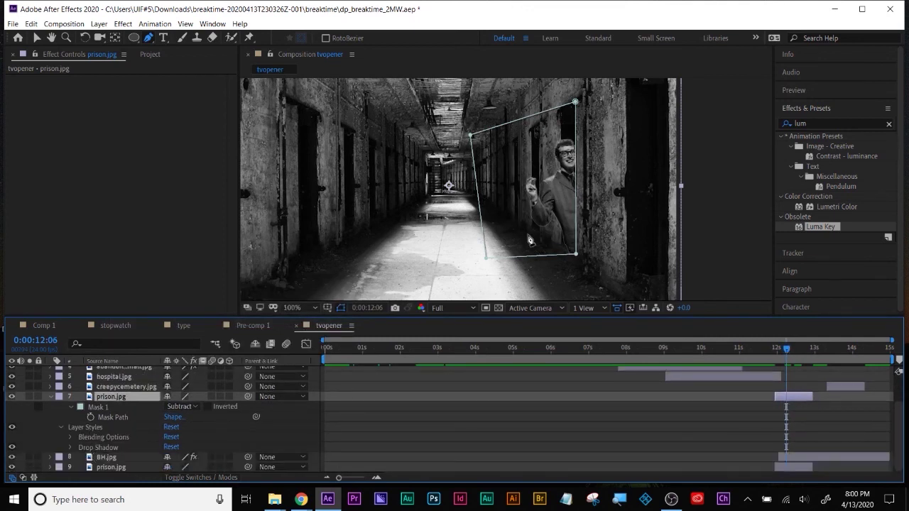
{"action": "scroll", "coordinate": [540, 240], "scroll_direction": "up", "scroll_amount": 1}
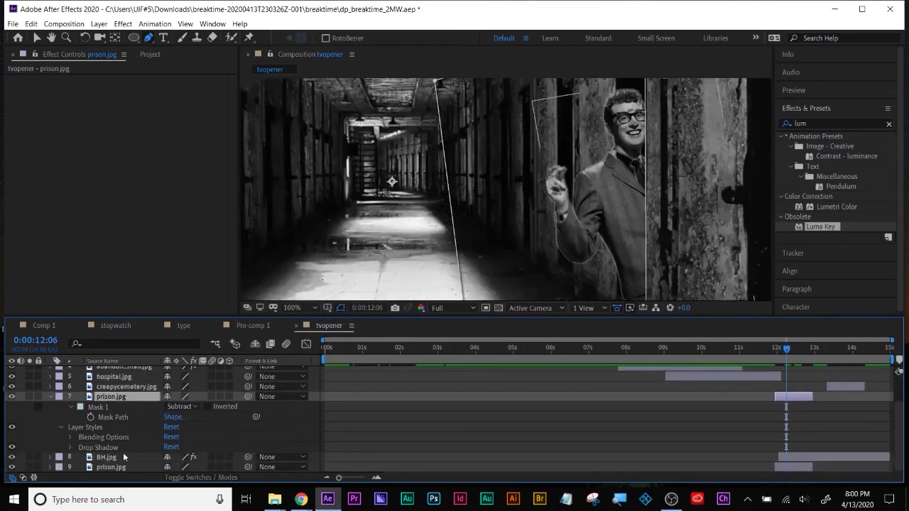
Step: Try a much larger Drop Shadow distance on the upper prison.jpg layer, then undo the distance change
{"action": "left_click", "coordinate": [70, 447]}
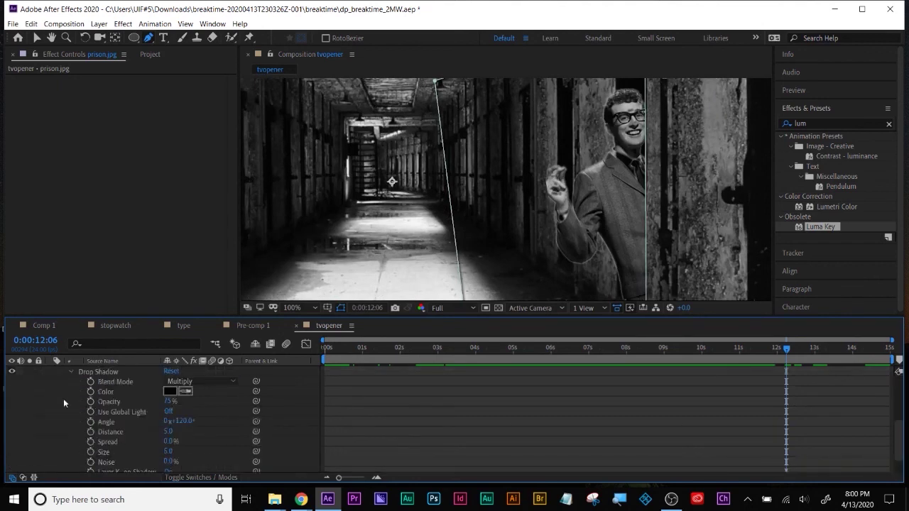
{"action": "scroll", "coordinate": [61, 395], "scroll_direction": "up", "scroll_amount": 3}
{"action": "scroll", "coordinate": [59, 394], "scroll_direction": "down", "scroll_amount": 1}
{"action": "scroll", "coordinate": [60, 396], "scroll_direction": "down", "scroll_amount": 1}
{"action": "left_click_drag", "start_coordinate": [168, 431], "coordinate": [253, 436]}
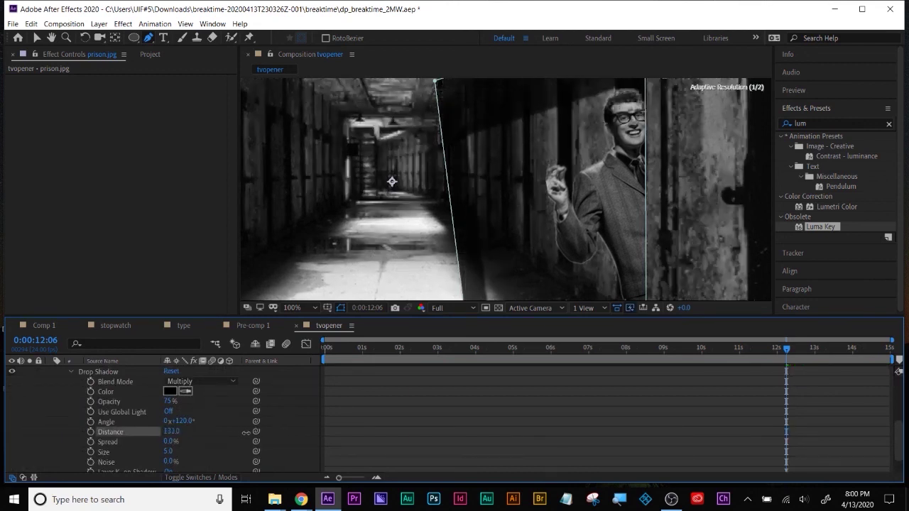
{"action": "key", "text": "ctrl+z"}
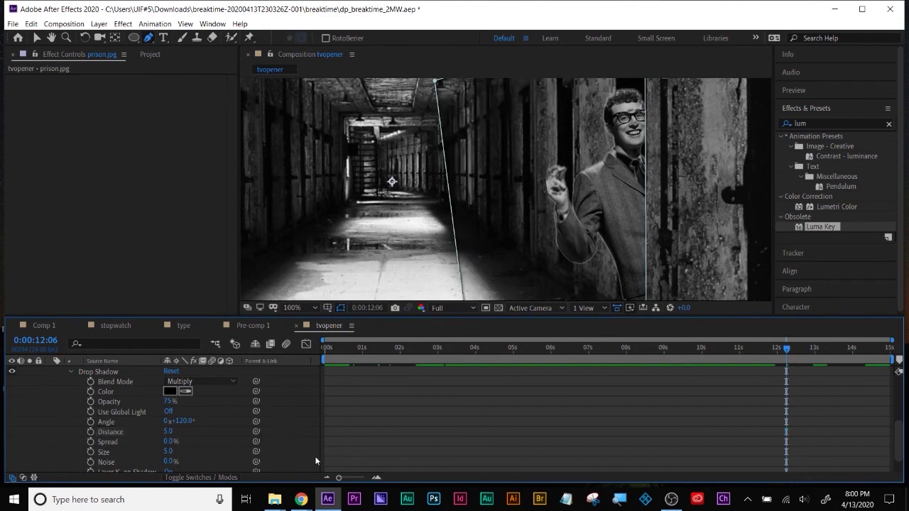
Step: Undo the Drop Shadow and both outward corner moves of the doorway mask on the upper prison.jpg layer
{"action": "mouse_move", "coordinate": [794, 349]}
{"action": "left_mouse_down"}
{"action": "mouse_move", "coordinate": [776, 349]}
{"action": "mouse_move", "coordinate": [788, 349]}
{"action": "left_mouse_up"}
{"action": "key", "text": "comma"}
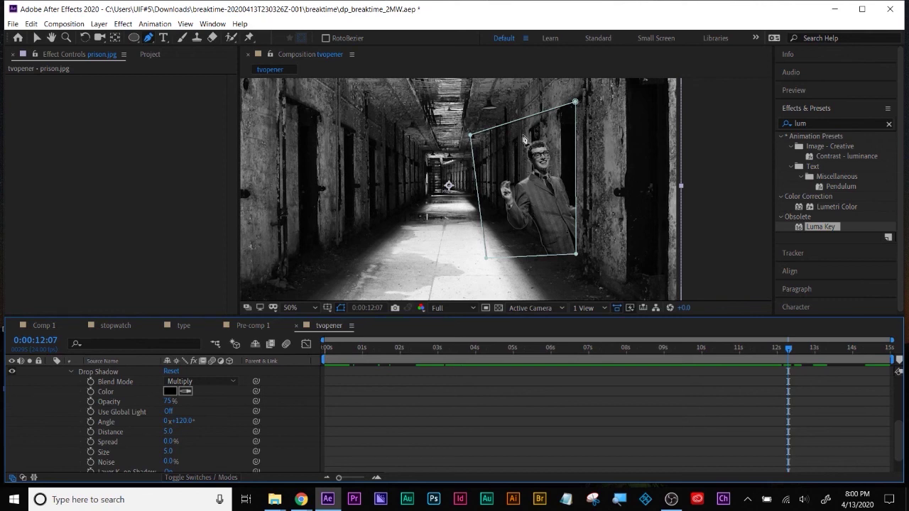
{"action": "key", "text": "Page_Up"}
{"action": "key", "text": "m"}
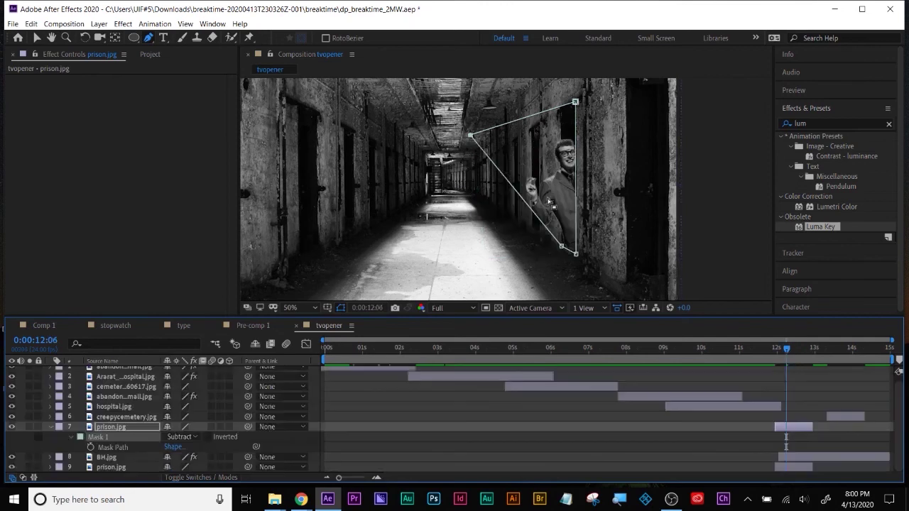
{"action": "left_click", "coordinate": [664, 443]}
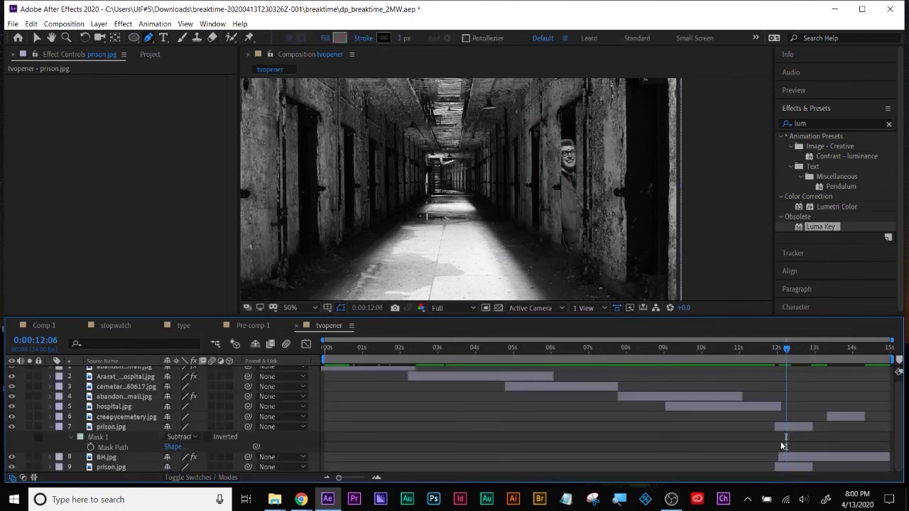
{"action": "left_click", "coordinate": [805, 427]}
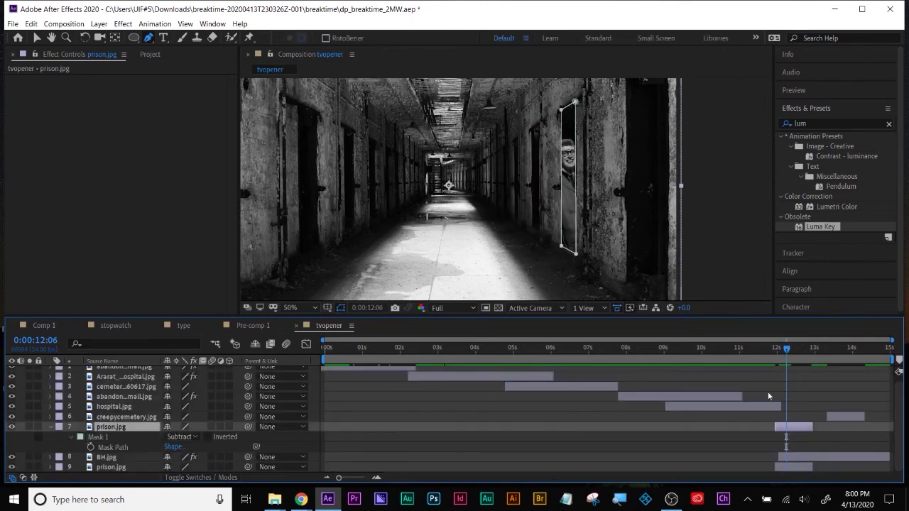
Step: Pre-compose the BH.jpg layer as BH.jpg Comp 1, moving all attributes into the new composition
{"action": "left_click", "coordinate": [806, 456]}
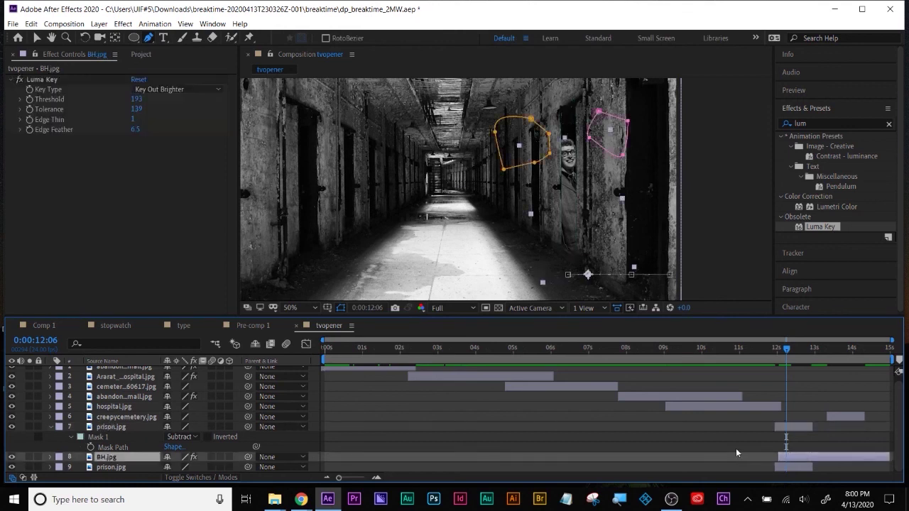
{"action": "left_click", "coordinate": [736, 447]}
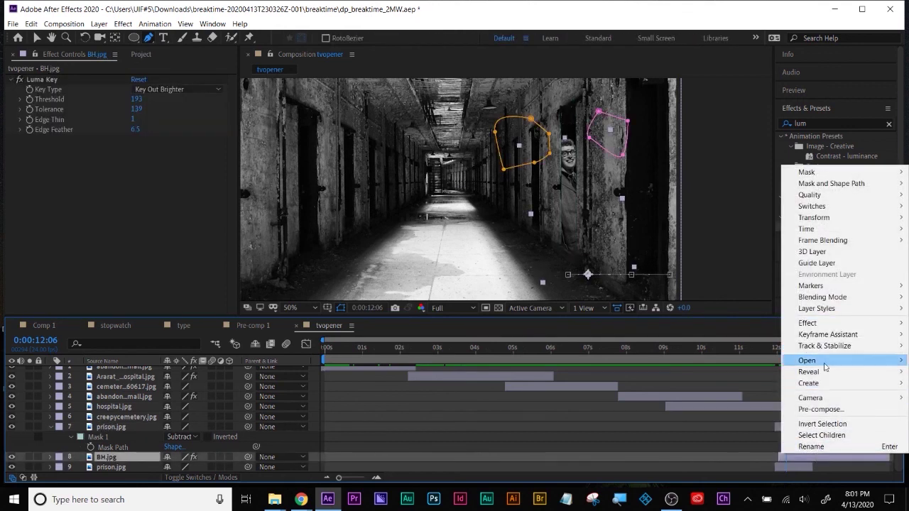
{"action": "left_click", "coordinate": [823, 409]}
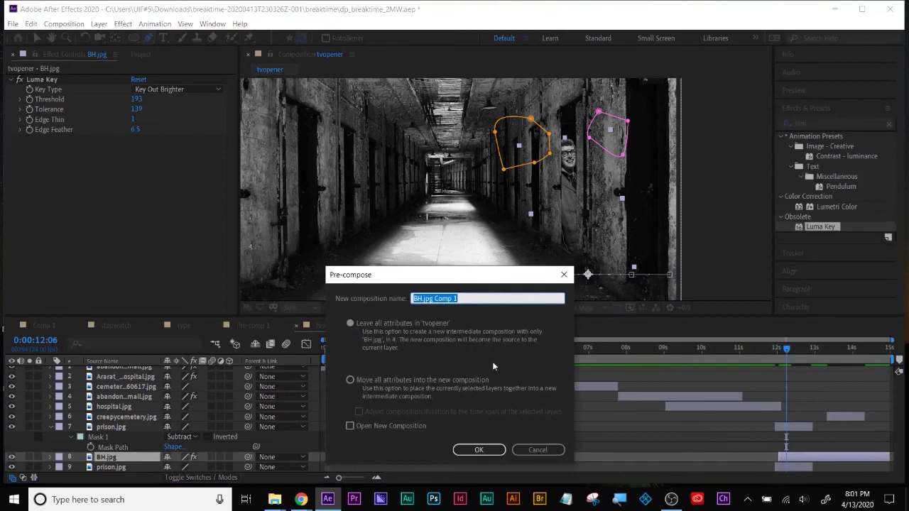
{"action": "left_click", "coordinate": [348, 381]}
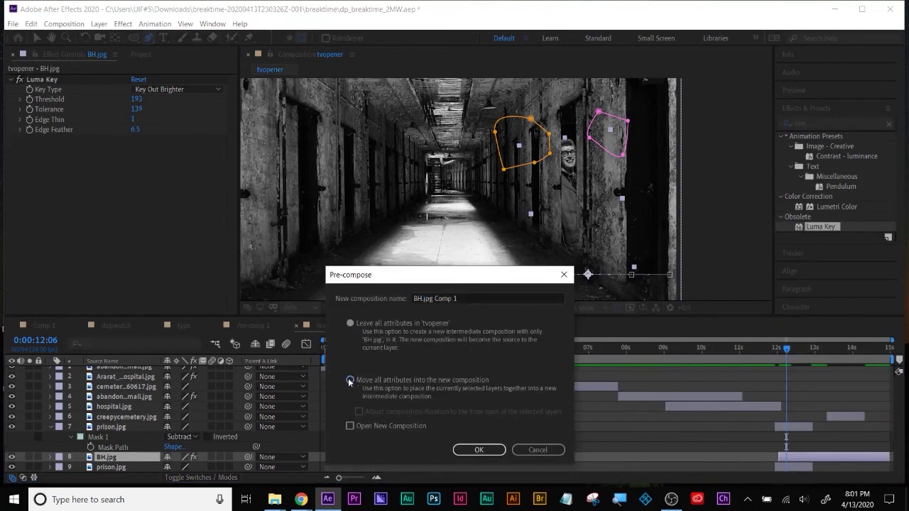
{"action": "left_click", "coordinate": [349, 381]}
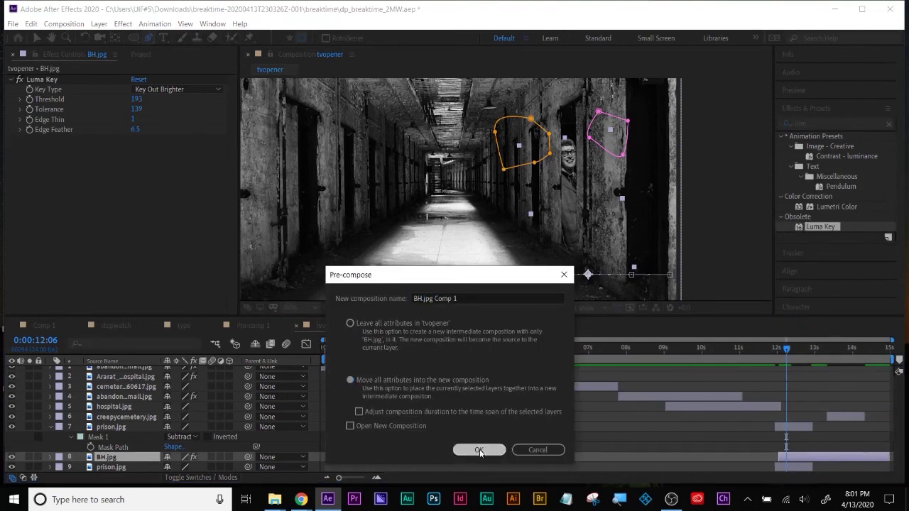
{"action": "left_click", "coordinate": [478, 450]}
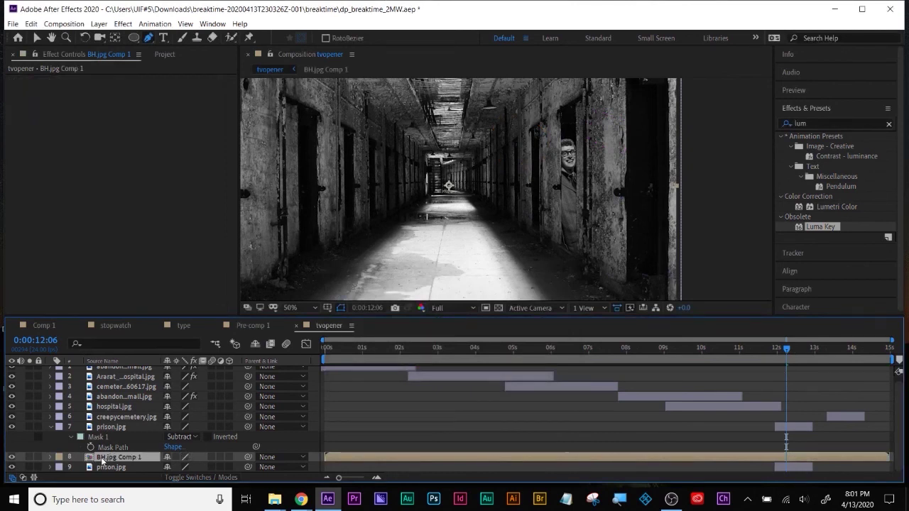
Step: Move BH.jpg Comp 1 above both prison.jpg layers and check the doorway mask at 0:00:12:13
{"action": "left_click_drag", "start_coordinate": [102, 460], "coordinate": [103, 429]}
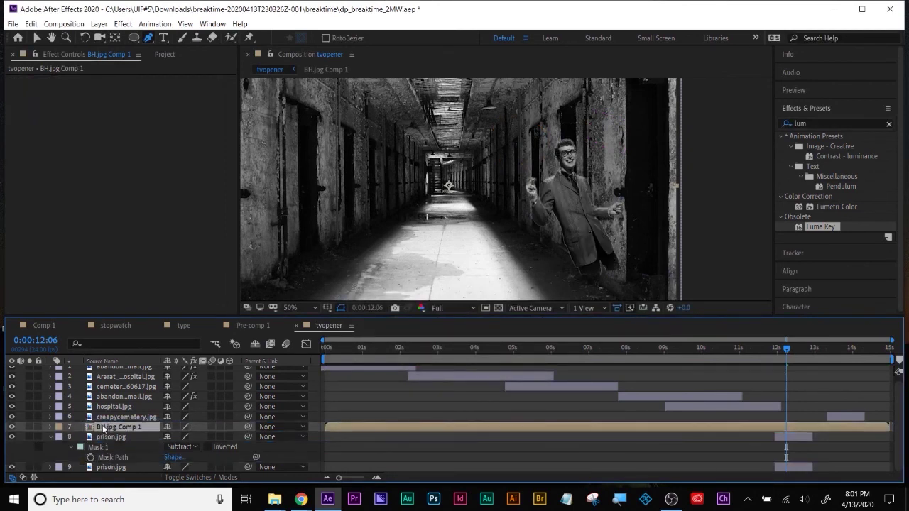
{"action": "left_click_drag", "start_coordinate": [790, 352], "coordinate": [798, 352]}
{"action": "left_click", "coordinate": [790, 437]}
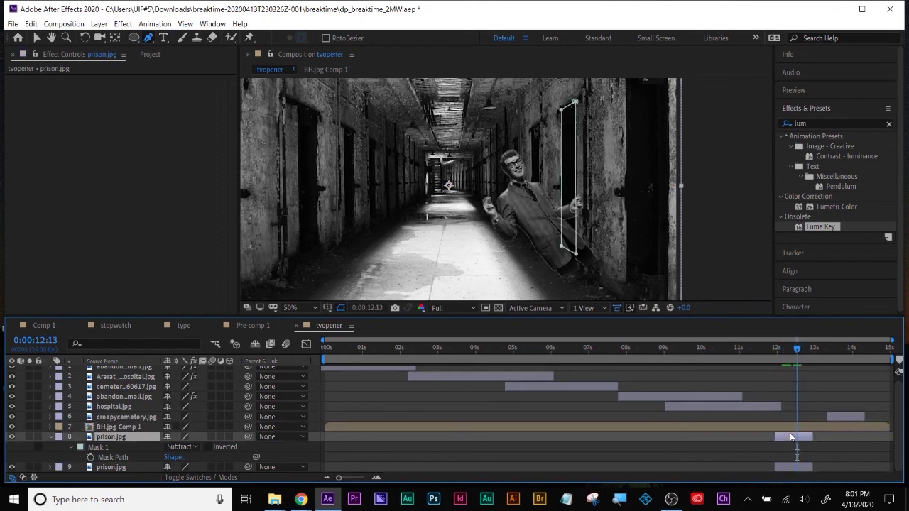
{"action": "key", "text": "m"}
{"action": "key", "text": "m"}
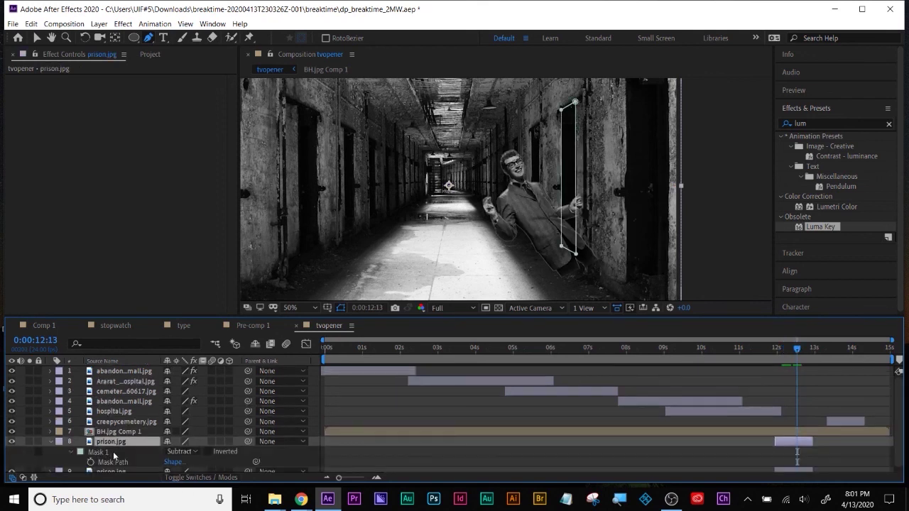
{"action": "left_click", "coordinate": [99, 454]}
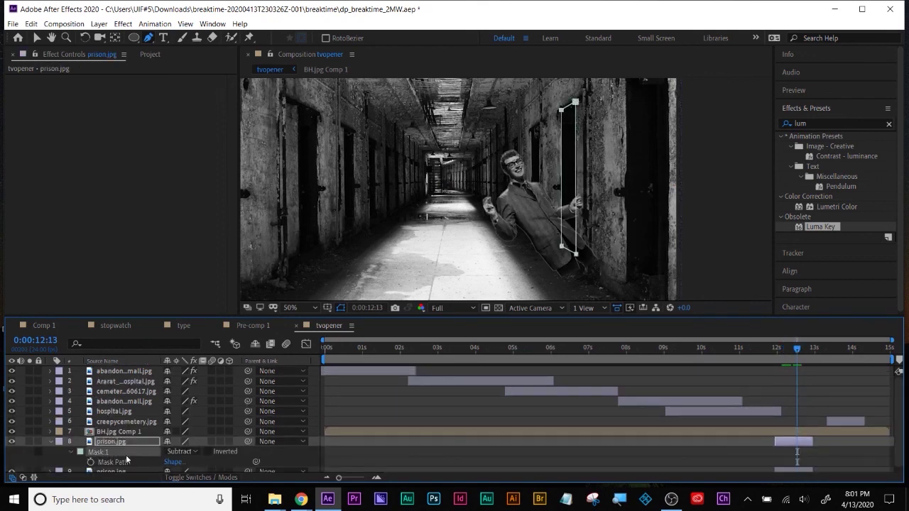
Step: At 0:00:12:03, draw a closed Pen mask on BH.jpg Comp 1 from the narrow doorway outward over the right-hand wall and past the frame edge
{"action": "left_click", "coordinate": [767, 432]}
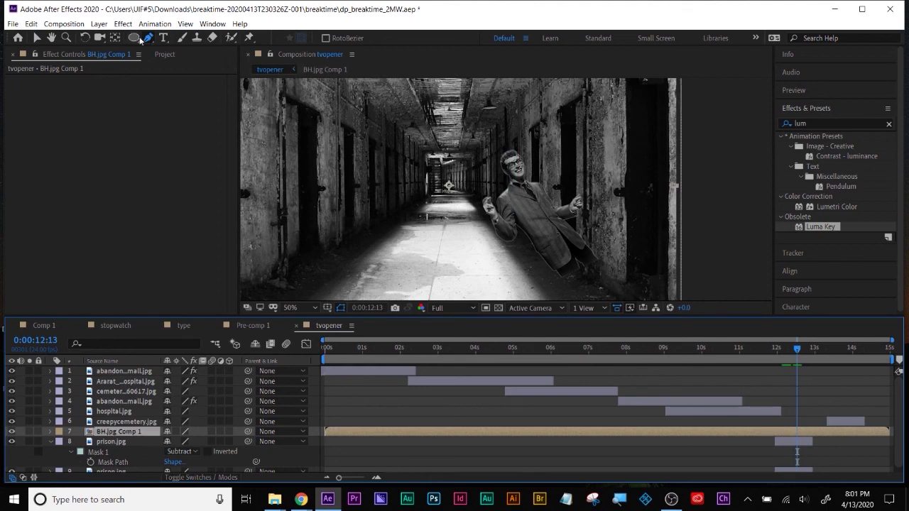
{"action": "left_click", "coordinate": [778, 351]}
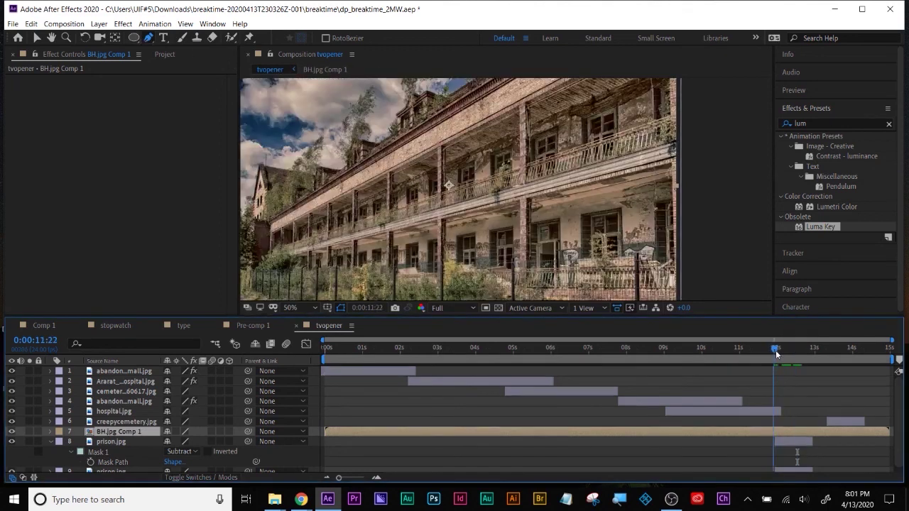
{"action": "left_click", "coordinate": [782, 350]}
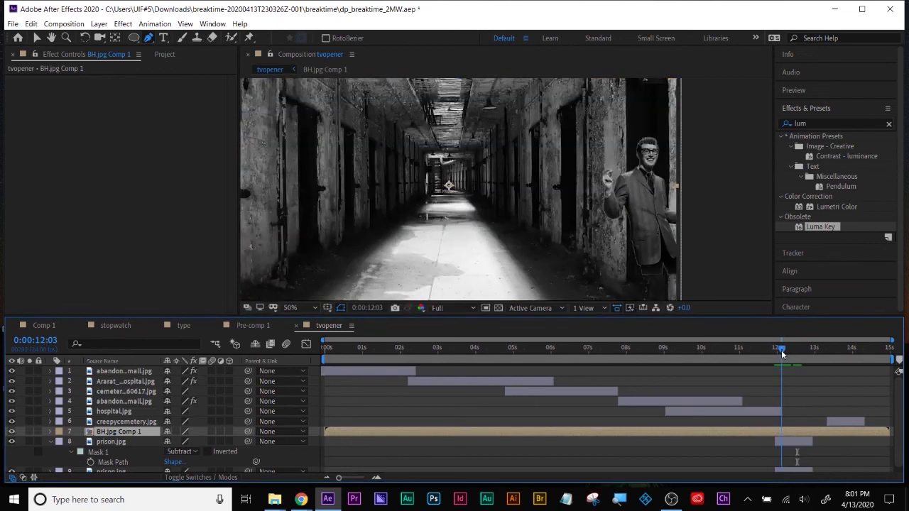
{"action": "left_click", "coordinate": [564, 110]}
{"action": "left_click", "coordinate": [563, 247]}
{"action": "scroll", "coordinate": [696, 284], "scroll_direction": "down", "scroll_amount": 1}
{"action": "left_click", "coordinate": [696, 284]}
{"action": "left_click", "coordinate": [715, 90]}
{"action": "scroll", "coordinate": [710, 142], "scroll_direction": "up", "scroll_amount": 3}
{"action": "left_click", "coordinate": [701, 100]}
{"action": "left_click", "coordinate": [552, 158]}
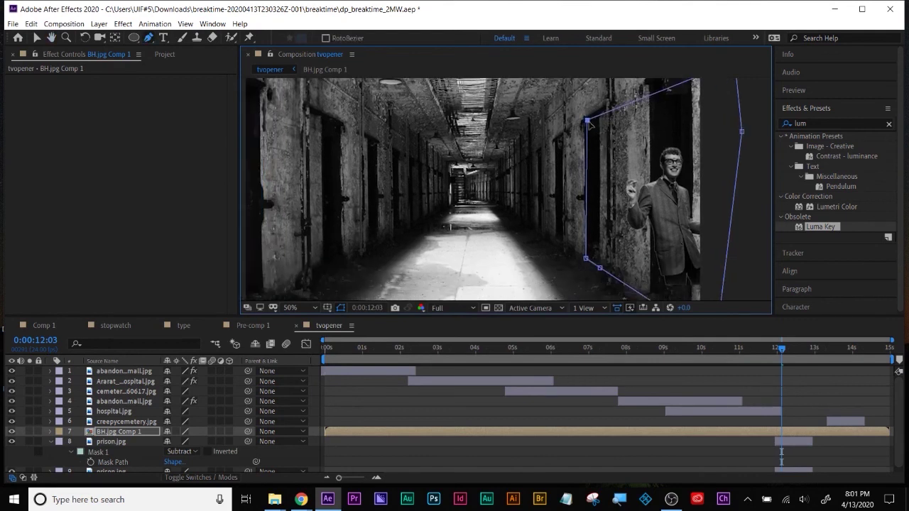
Step: Set the BH.jpg Comp 1 mask to Subtract and align its inner edge with the doorway's far edge
{"action": "left_click", "coordinate": [776, 478]}
{"action": "key", "text": "m"}
{"action": "left_click", "coordinate": [790, 348]}
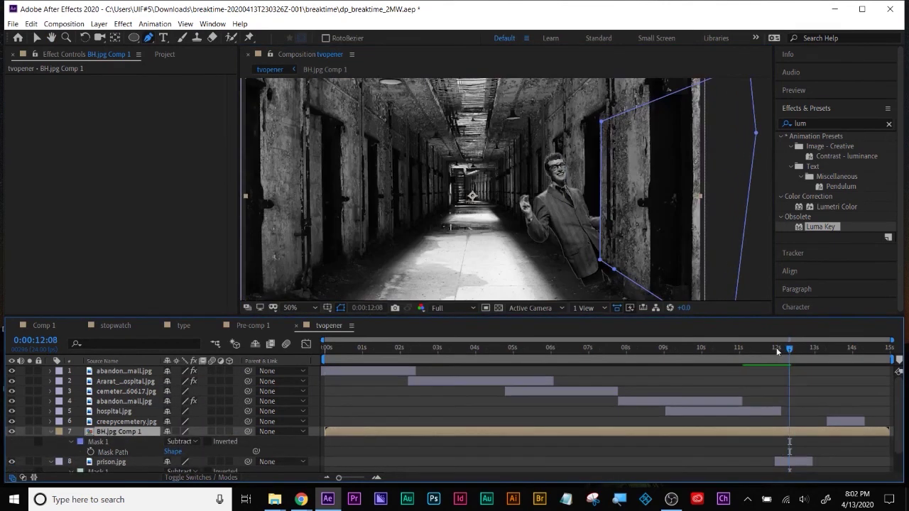
Step: Preview the masked figure's move out of the doorway between 0:00:12:03 and 0:00:12:09
{"action": "key", "text": "v"}
{"action": "scroll", "coordinate": [705, 306], "scroll_direction": "down", "scroll_amount": 2}
{"action": "left_click", "coordinate": [812, 440]}
{"action": "left_click", "coordinate": [725, 289]}
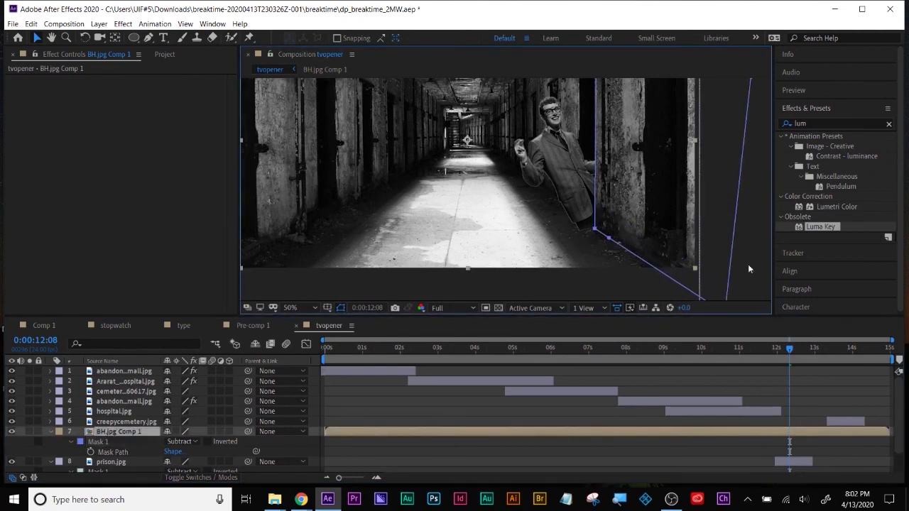
{"action": "mouse_move", "coordinate": [795, 356]}
{"action": "left_mouse_down"}
{"action": "mouse_move", "coordinate": [812, 356]}
{"action": "mouse_move", "coordinate": [776, 353]}
{"action": "mouse_move", "coordinate": [811, 354]}
{"action": "mouse_move", "coordinate": [779, 353]}
{"action": "mouse_move", "coordinate": [810, 355]}
{"action": "mouse_move", "coordinate": [784, 363]}
{"action": "left_mouse_up"}
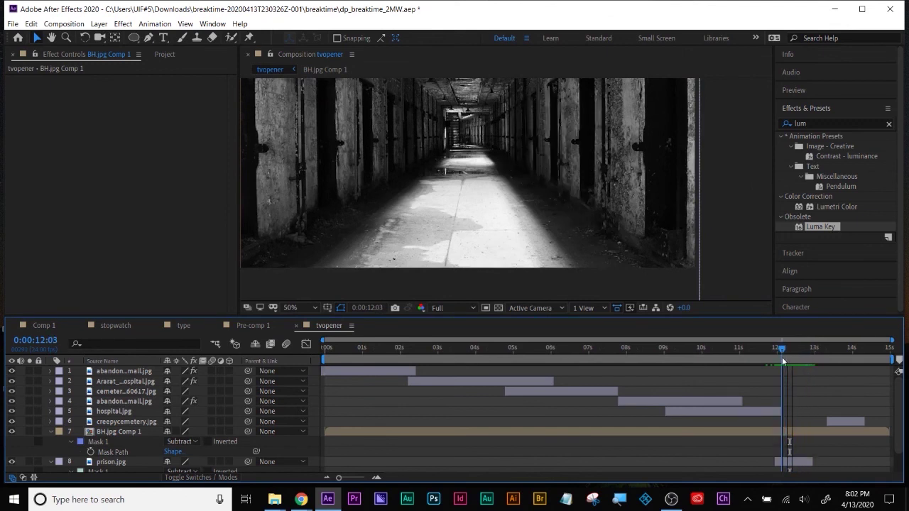
{"action": "left_click_drag", "start_coordinate": [782, 362], "coordinate": [792, 360]}
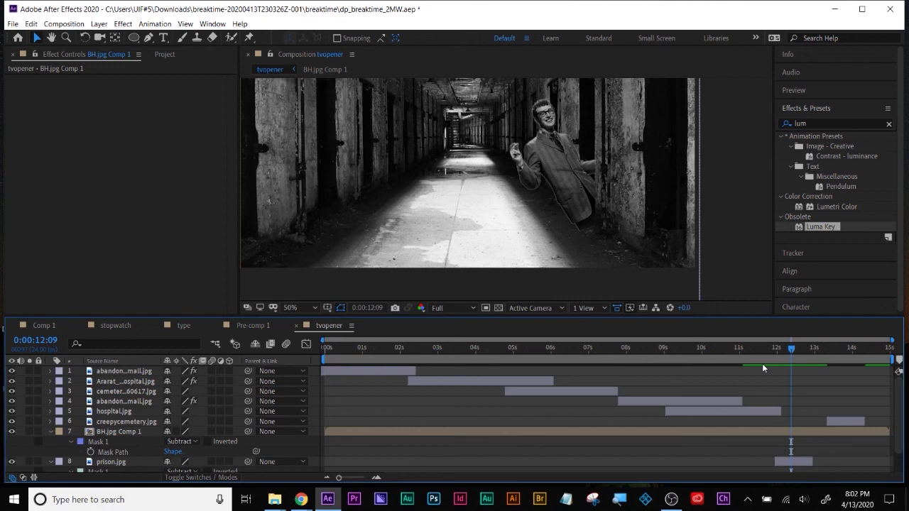
{"action": "left_click", "coordinate": [779, 349]}
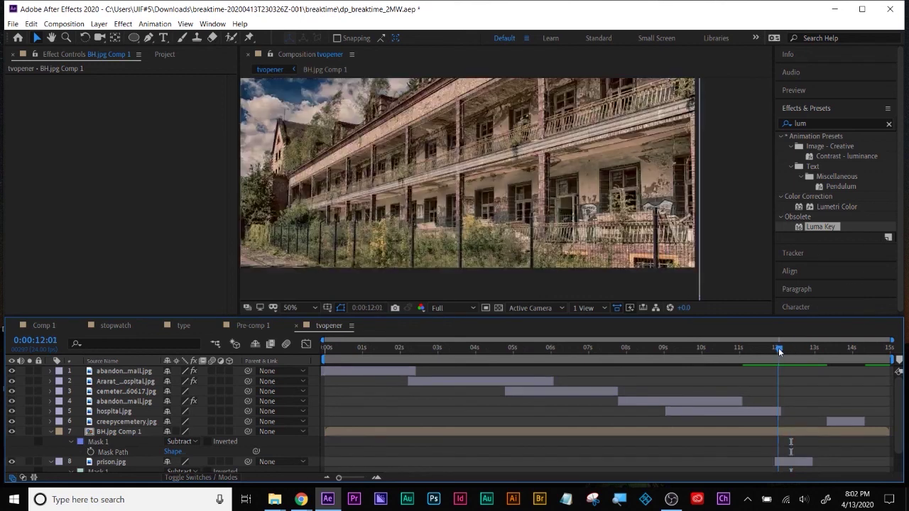
{"action": "left_click", "coordinate": [781, 348]}
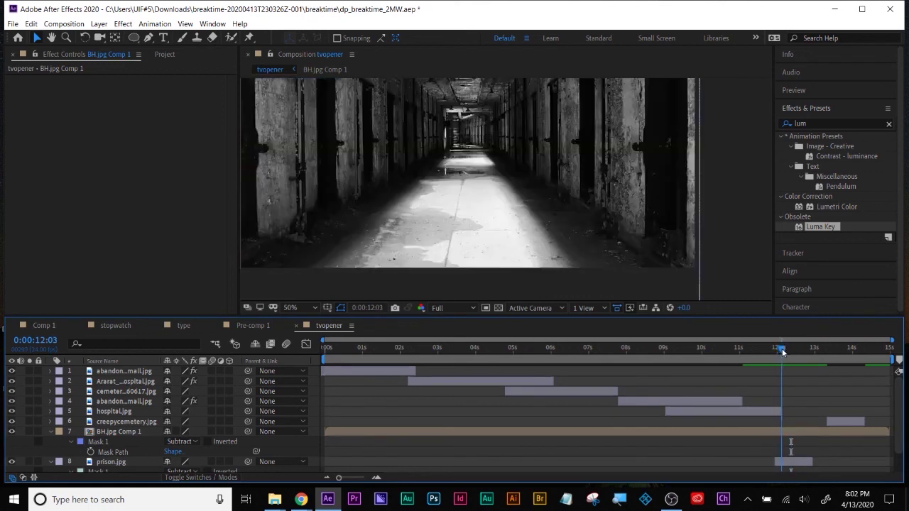
Step: Collapse the mask properties of BH.jpg Comp 1 and the upper prison.jpg layer, and save the project
{"action": "left_click", "coordinate": [756, 433]}
{"action": "left_click", "coordinate": [795, 444]}
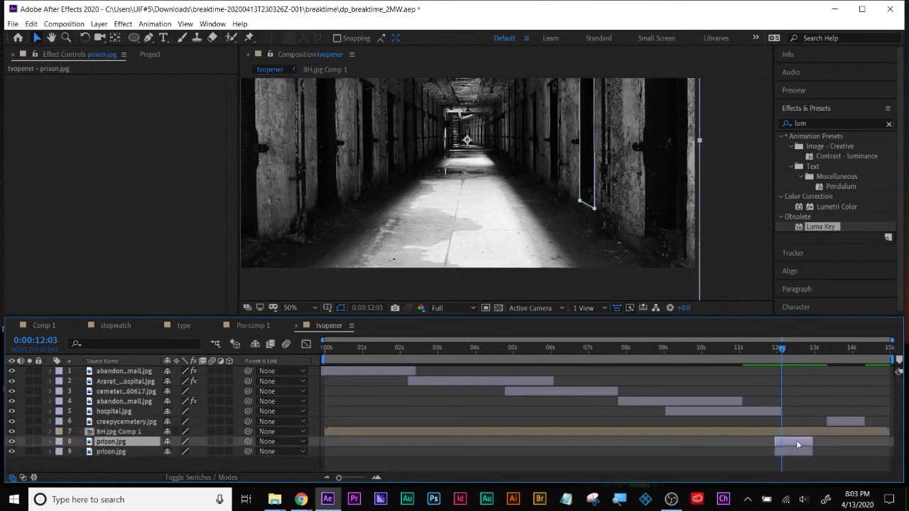
{"action": "key", "text": "ctrl+s"}
{"action": "left_click", "coordinate": [788, 430]}
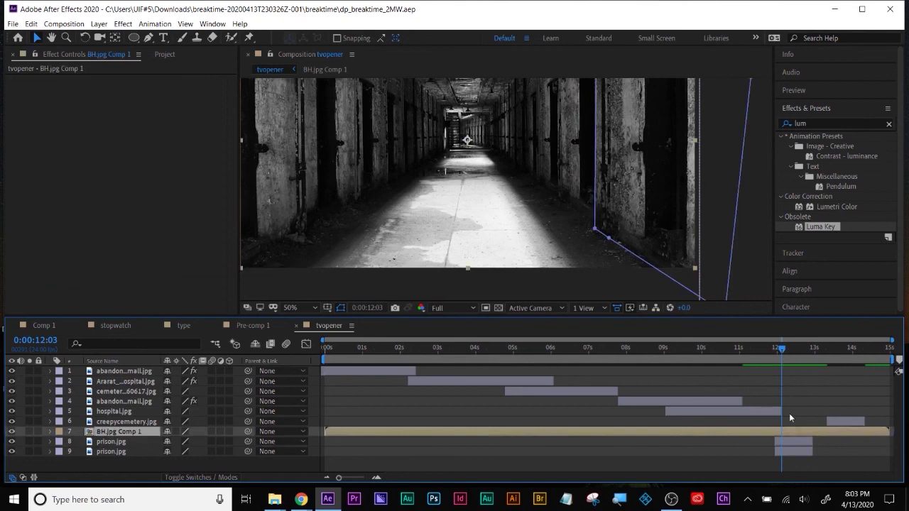
{"action": "left_click", "coordinate": [781, 426]}
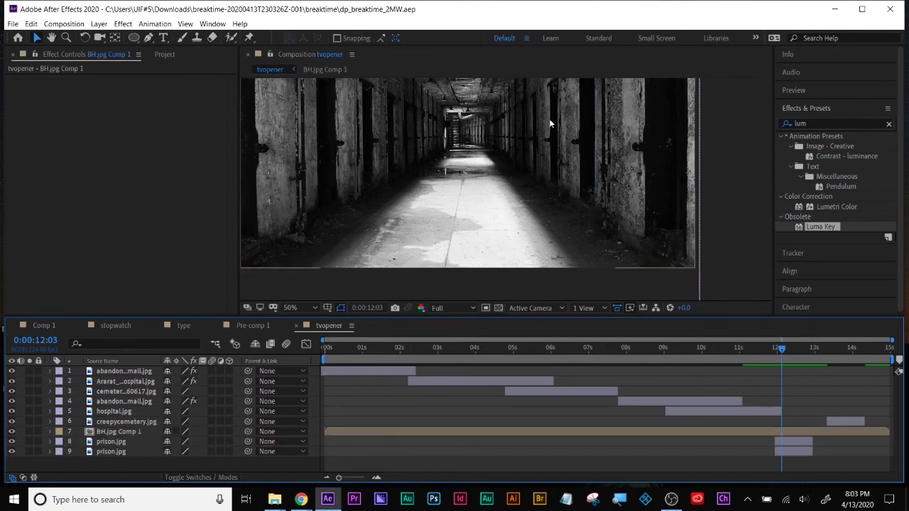
Step: Create a new adjustment layer in tvopener and place it directly above BH.jpg Comp 1
{"action": "left_click", "coordinate": [594, 434]}
{"action": "left_click", "coordinate": [118, 468]}
{"action": "left_click", "coordinate": [99, 26]}
{"action": "mouse_move", "coordinate": [107, 37]}
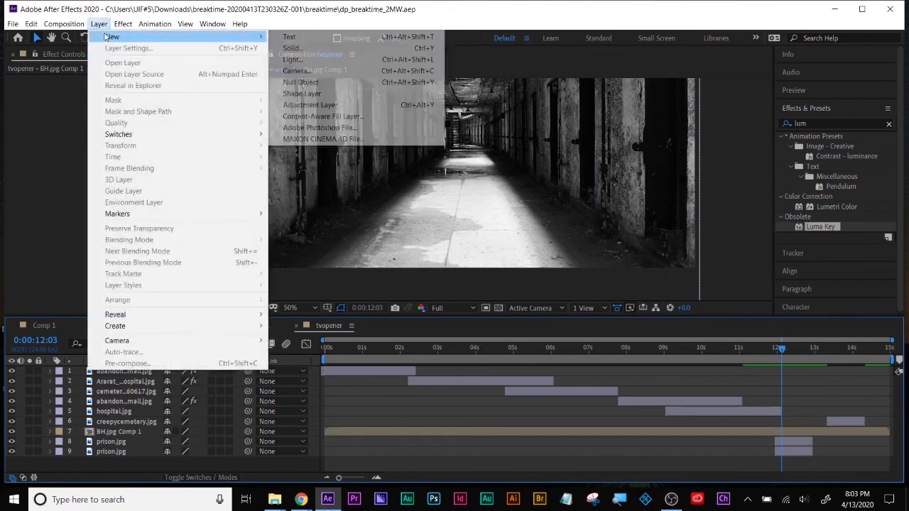
{"action": "left_click", "coordinate": [312, 105]}
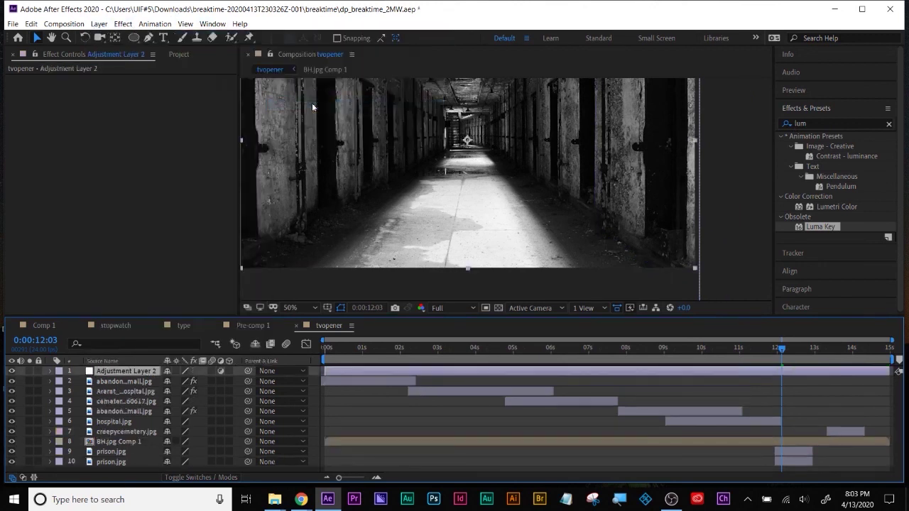
{"action": "left_click_drag", "start_coordinate": [122, 372], "coordinate": [130, 437]}
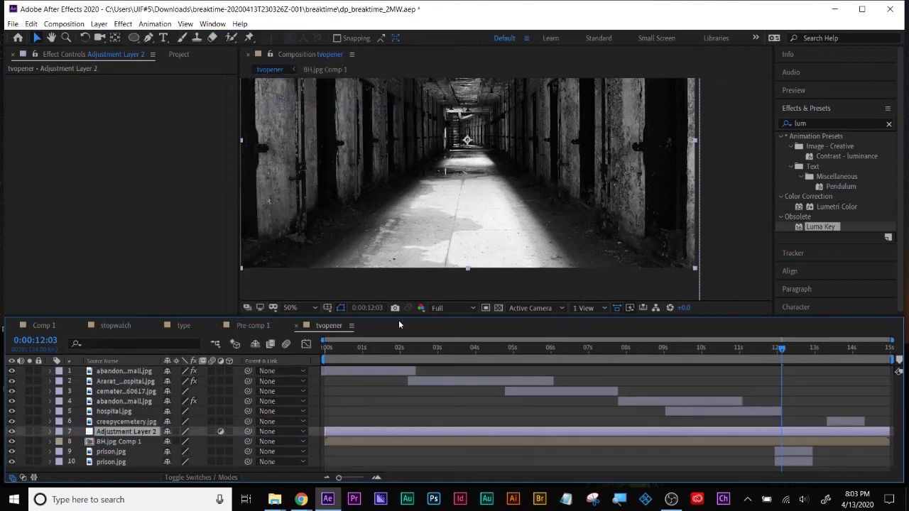
Step: Apply the Transform effect to Adjustment Layer 2 and start Position and Scale keyframes at 0:00:12:03
{"action": "left_click", "coordinate": [826, 123]}
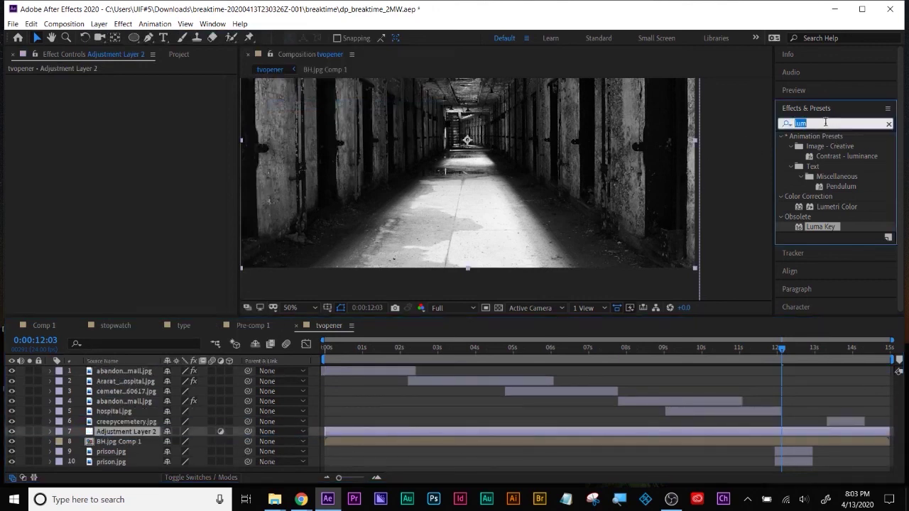
{"action": "type", "text": "trans"}
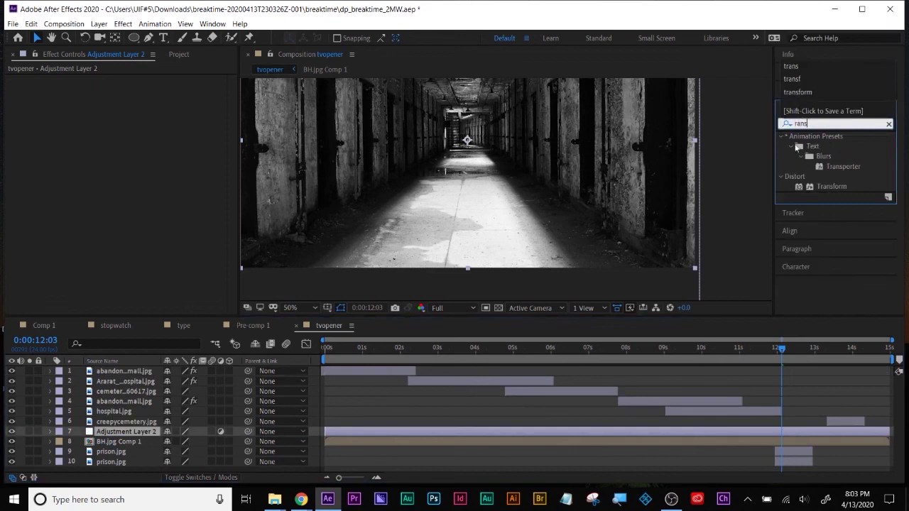
{"action": "left_click_drag", "start_coordinate": [829, 187], "coordinate": [785, 433]}
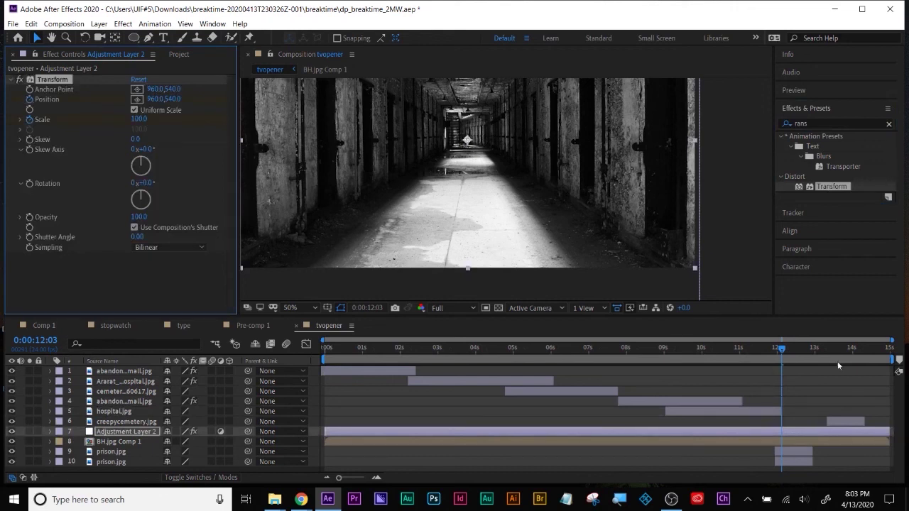
Step: At 0:00:12:21, set the adjustment layer's Transform Scale to 170 and Position to 747, 540
{"action": "left_click_drag", "start_coordinate": [784, 350], "coordinate": [812, 346]}
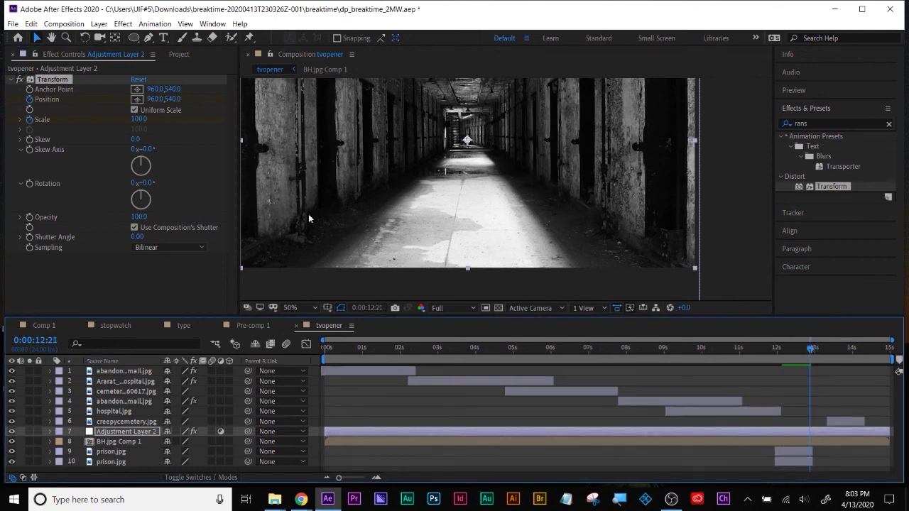
{"action": "left_click_drag", "start_coordinate": [139, 119], "coordinate": [189, 119]}
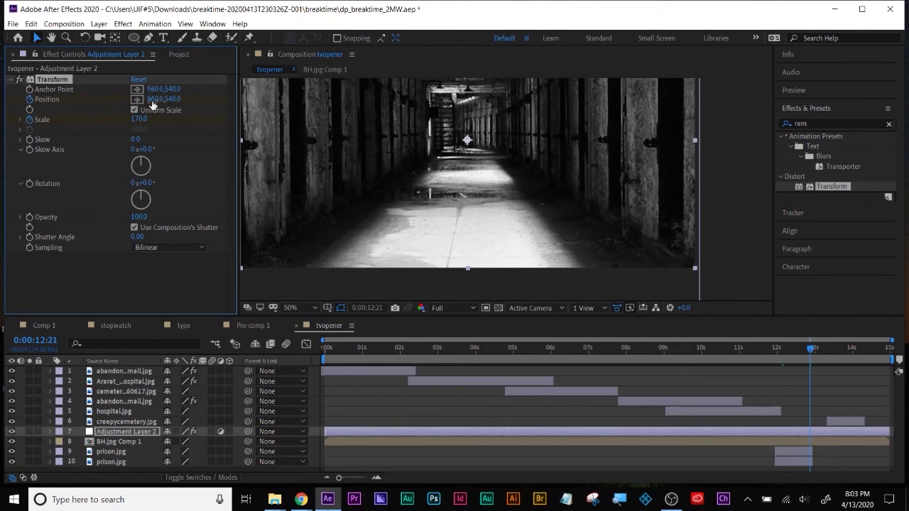
{"action": "left_click_drag", "start_coordinate": [153, 99], "coordinate": [128, 99]}
{"action": "left_click_drag", "start_coordinate": [4, 79], "coordinate": [3, 69]}
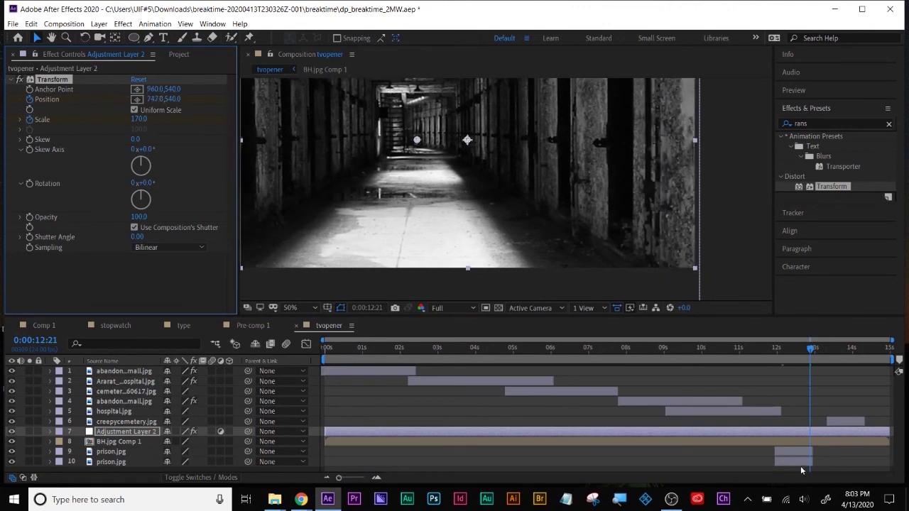
Step: Preview the zoom toward the doorway together with the figure's appearance up to 0:00:12:05
{"action": "mouse_move", "coordinate": [778, 345]}
{"action": "left_mouse_down"}
{"action": "mouse_move", "coordinate": [814, 348]}
{"action": "mouse_move", "coordinate": [780, 338]}
{"action": "mouse_move", "coordinate": [786, 352]}
{"action": "left_mouse_up"}
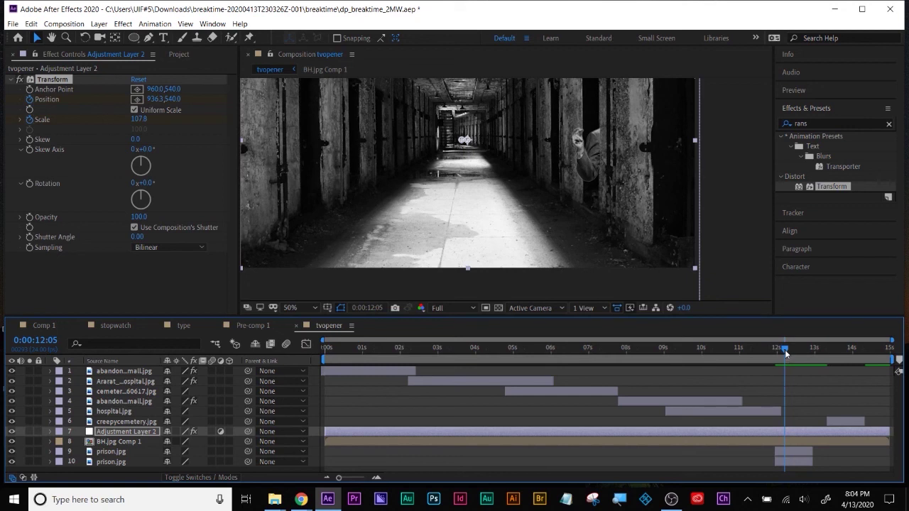
{"action": "left_click", "coordinate": [761, 385]}
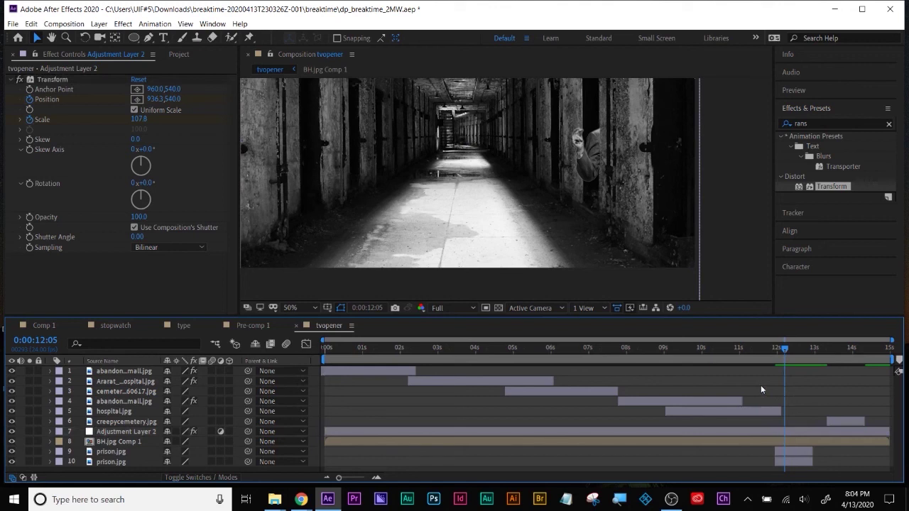
{"action": "mouse_move", "coordinate": [776, 350]}
{"action": "left_mouse_down"}
{"action": "mouse_move", "coordinate": [814, 349]}
{"action": "mouse_move", "coordinate": [786, 353]}
{"action": "left_mouse_up"}
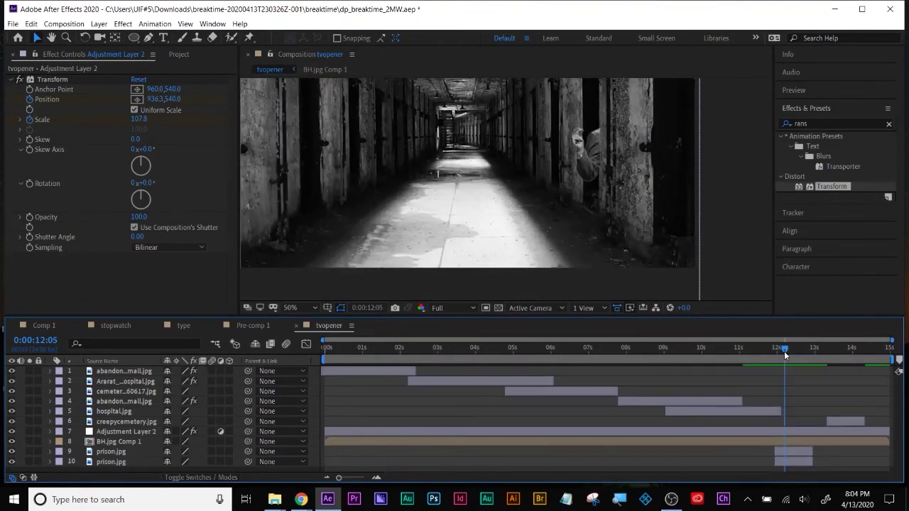
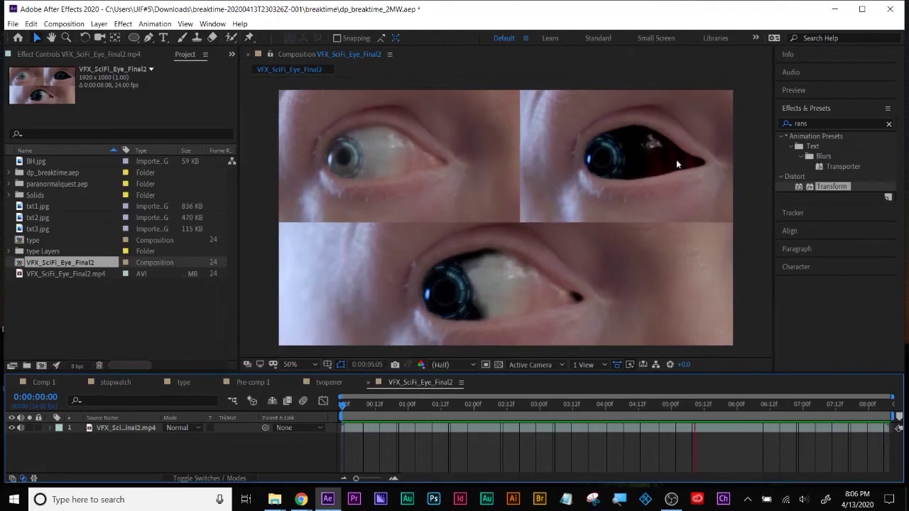
Step: Close the VFX_SciFi_Eye_Final2 composition and create a new composition from the COastLine_Clip.mp4 footage
{"action": "left_click", "coordinate": [150, 329]}
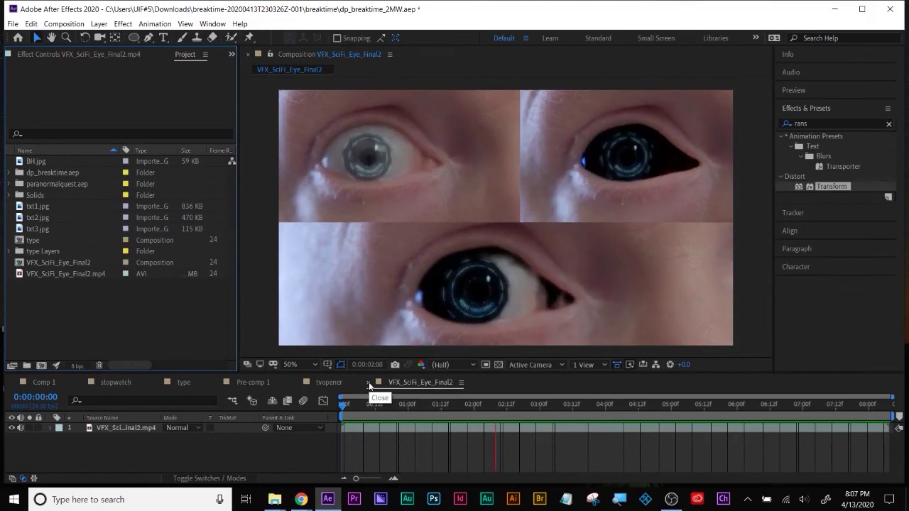
{"action": "left_click", "coordinate": [369, 384]}
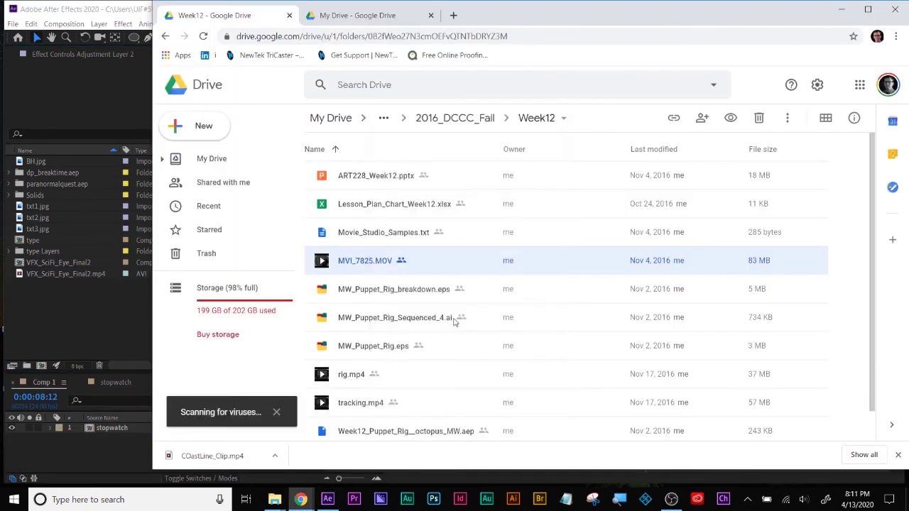
{"action": "scroll", "coordinate": [454, 322], "scroll_direction": "down", "scroll_amount": 1}
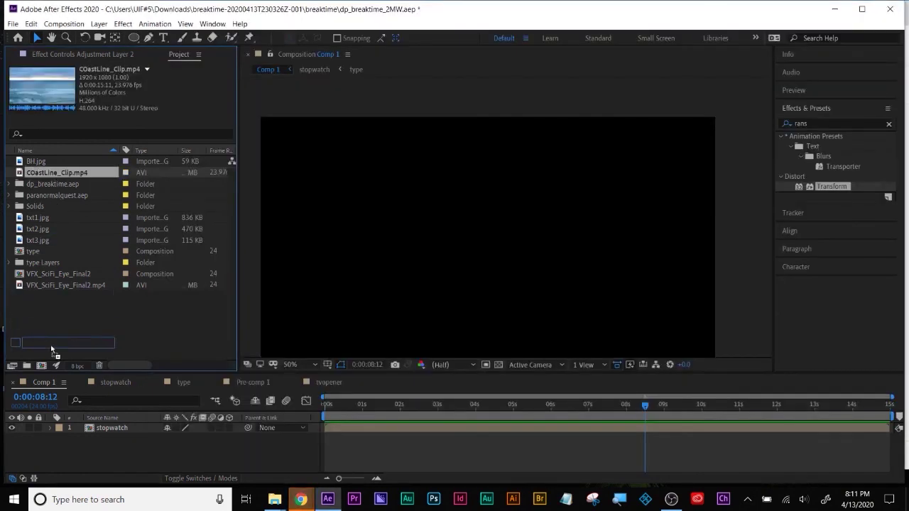
{"action": "left_click_drag", "start_coordinate": [43, 366], "coordinate": [42, 366]}
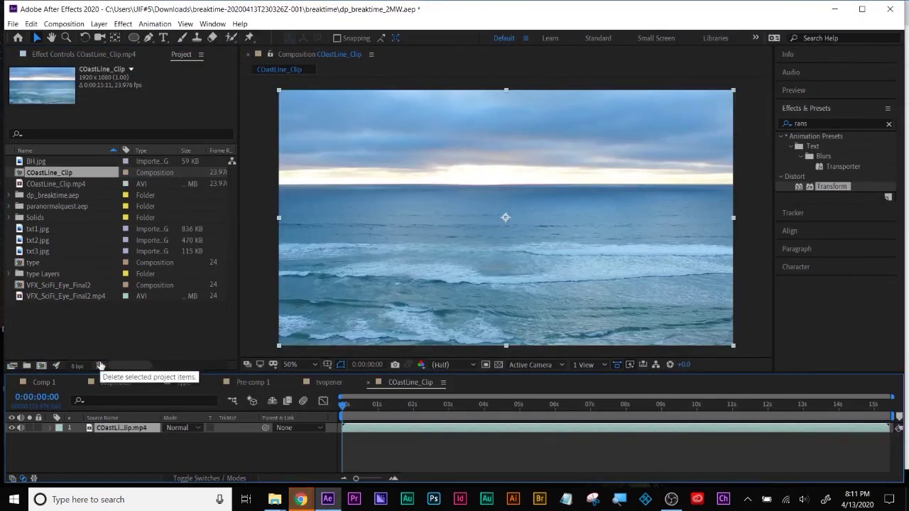
Step: Scrub through the COastLine_Clip composition and play it from the start to examine the camera movement
{"action": "left_click_drag", "start_coordinate": [352, 404], "coordinate": [872, 418]}
{"action": "key", "text": "space"}
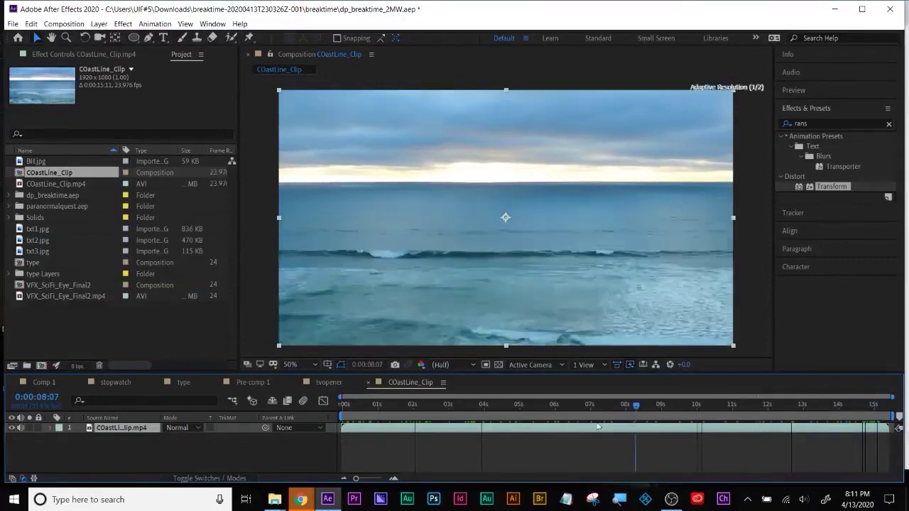
{"action": "mouse_move", "coordinate": [336, 427]}
{"action": "left_mouse_down"}
{"action": "mouse_move", "coordinate": [646, 433]}
{"action": "mouse_move", "coordinate": [872, 409]}
{"action": "mouse_move", "coordinate": [341, 420]}
{"action": "left_mouse_up"}
{"action": "key", "text": "space"}
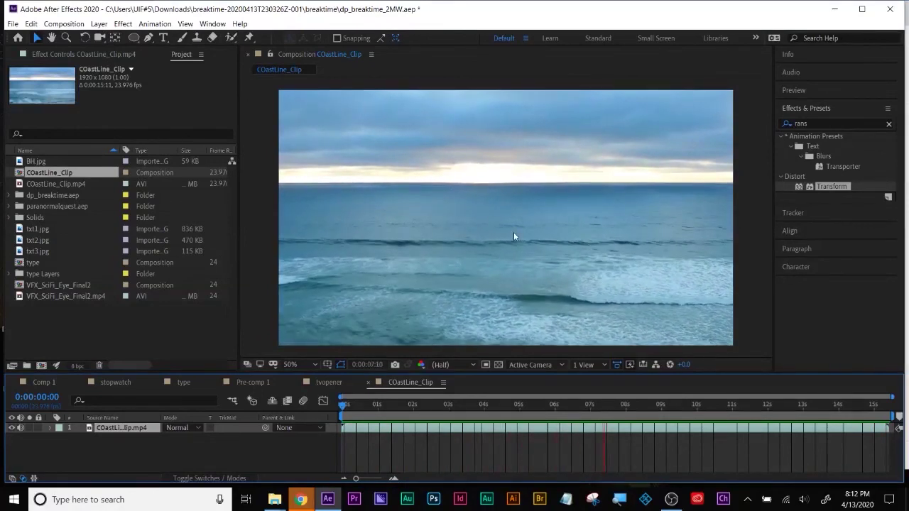
Step: Try to motion-track COastLine_Clip.mp4 forward from 0:00:08:10 with an enlarged position track point on the wave crest
{"action": "left_click", "coordinate": [456, 429]}
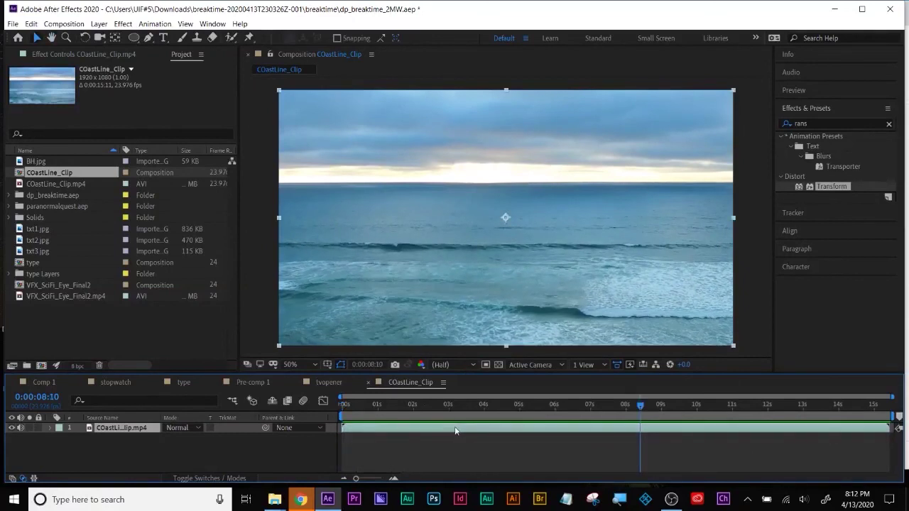
{"action": "left_click", "coordinate": [802, 211]}
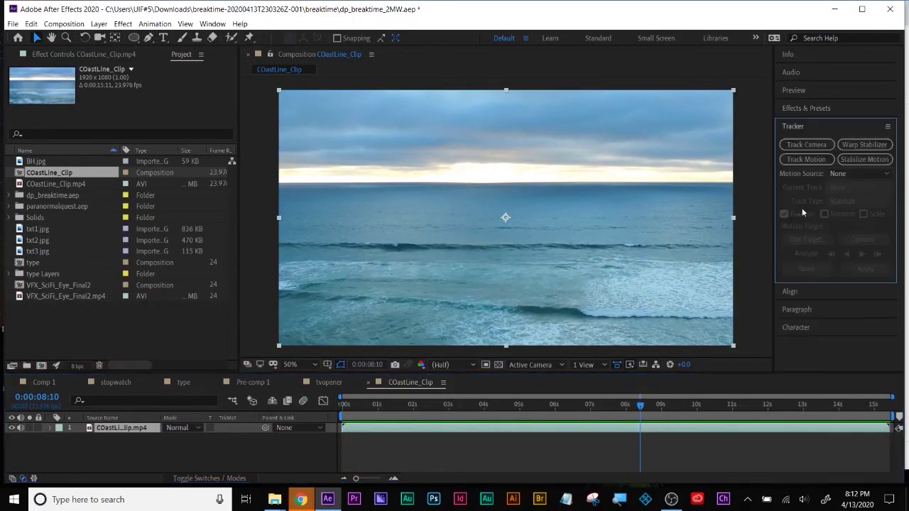
{"action": "left_click", "coordinate": [807, 160]}
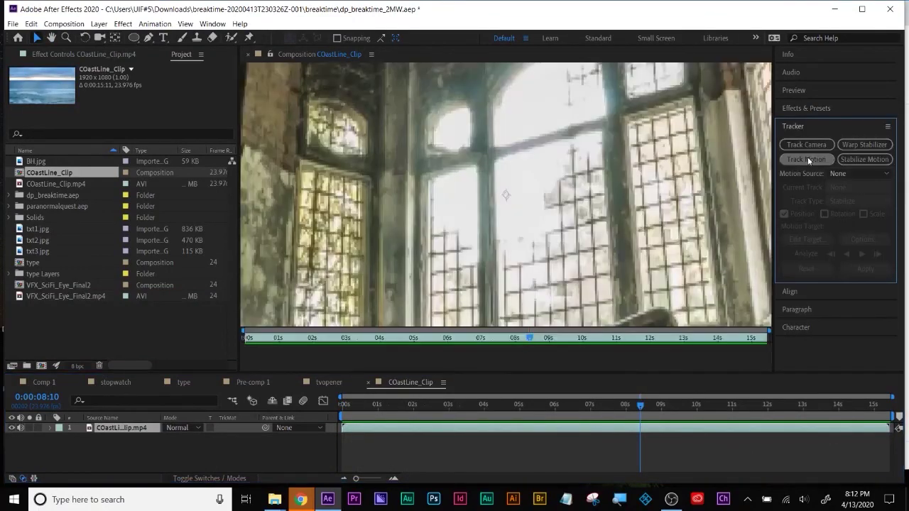
{"action": "key", "text": "comma"}
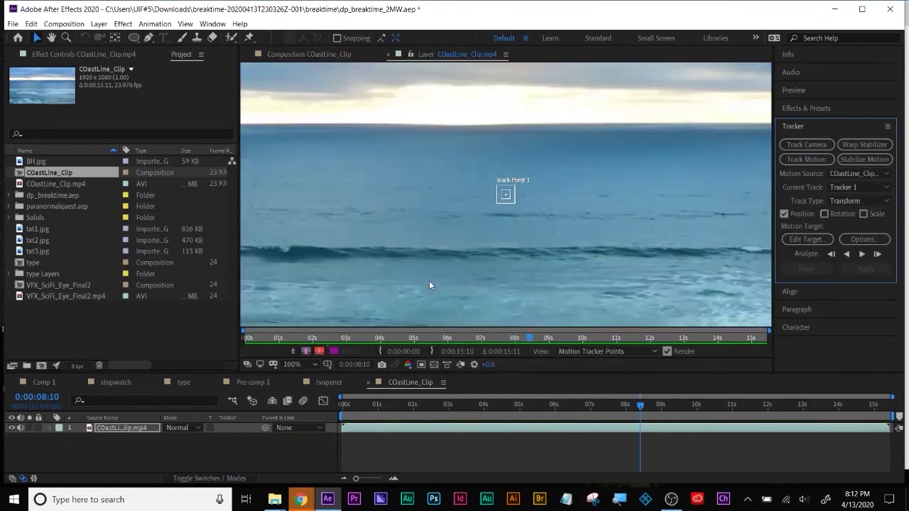
{"action": "key", "text": "comma"}
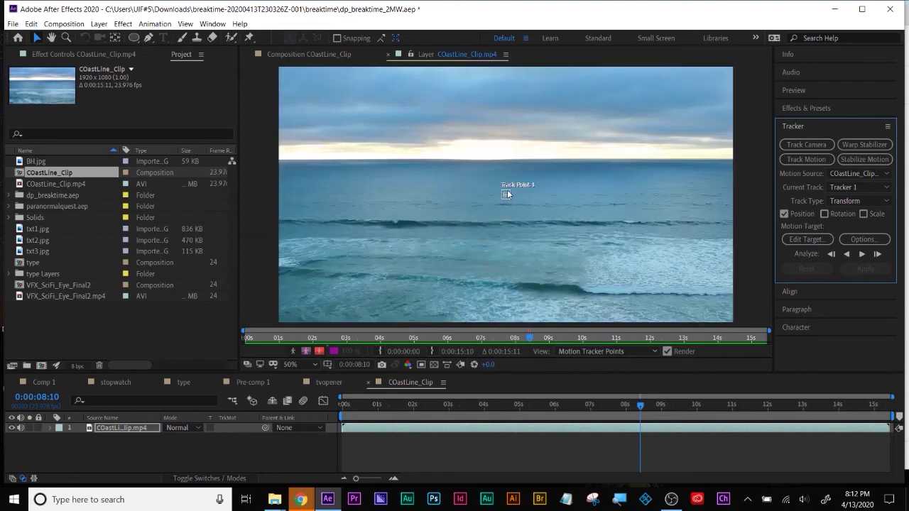
{"action": "left_click_drag", "start_coordinate": [507, 194], "coordinate": [531, 226]}
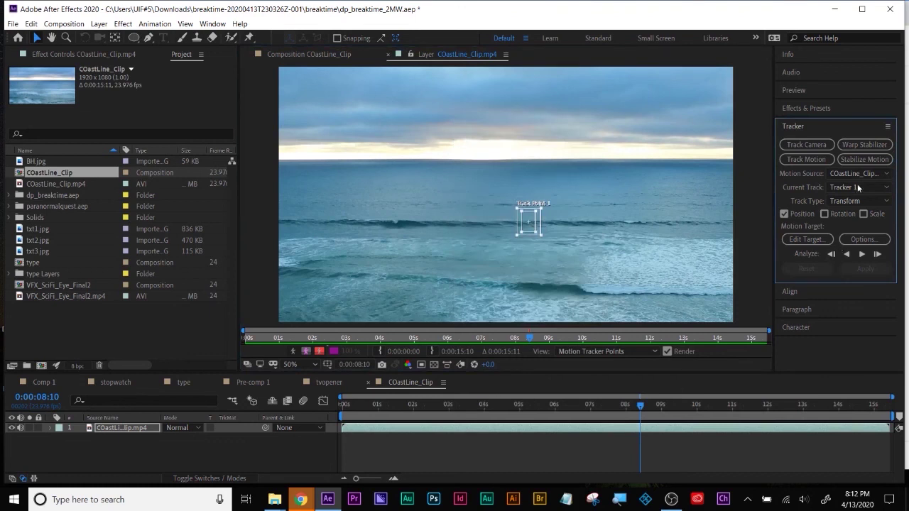
{"action": "left_click", "coordinate": [863, 254]}
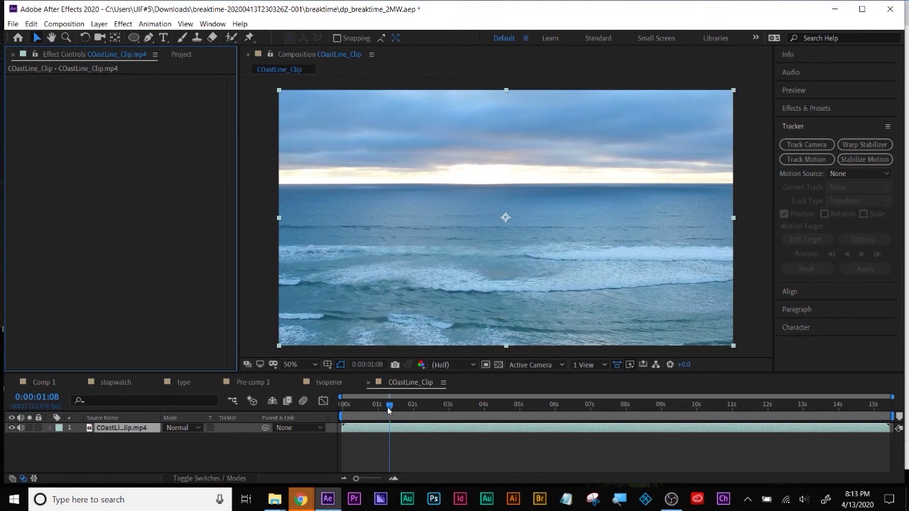
Step: Trim the COastLine_Clip.mp4 layer to a short section and move its start to 0:00:00:00
{"action": "left_click_drag", "start_coordinate": [388, 410], "coordinate": [292, 406]}
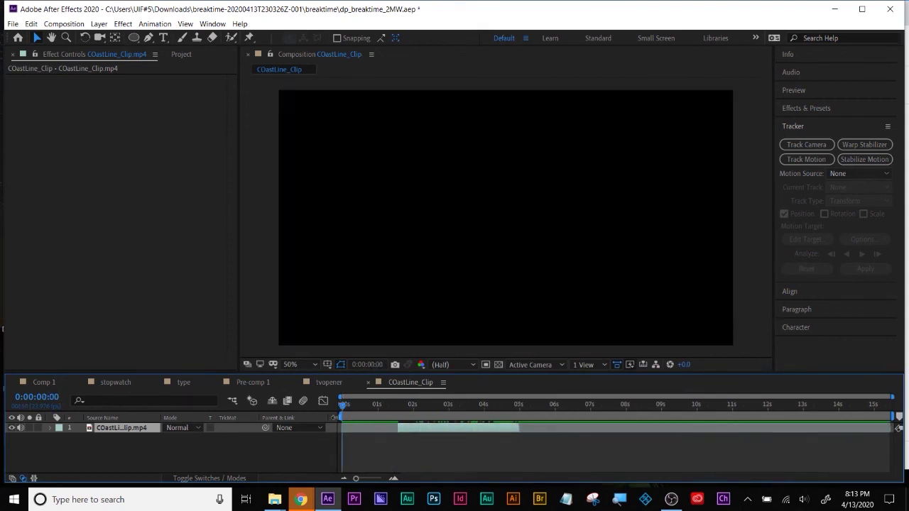
{"action": "key", "text": "bracketleft"}
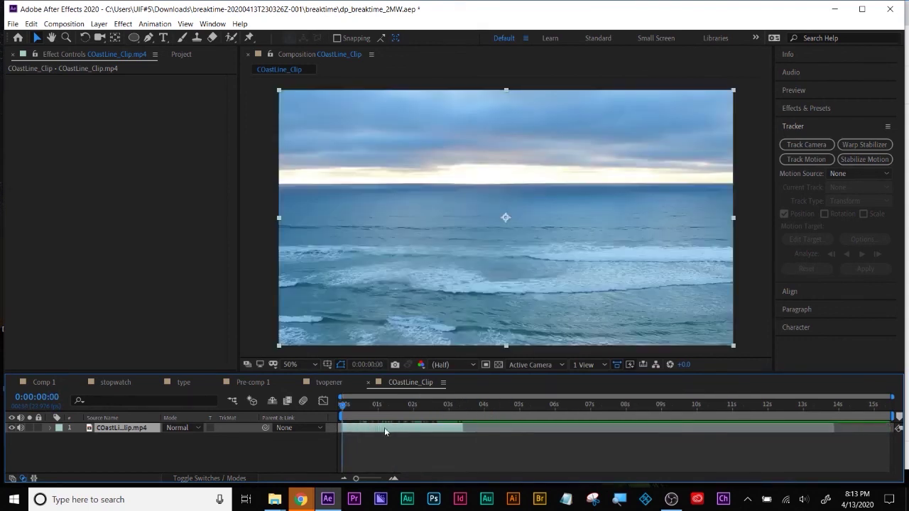
Step: Analyze the trimmed clip with the 3D Camera Tracker, inspect its track points enlarged, and create the tracker camera
{"action": "left_click", "coordinate": [817, 146]}
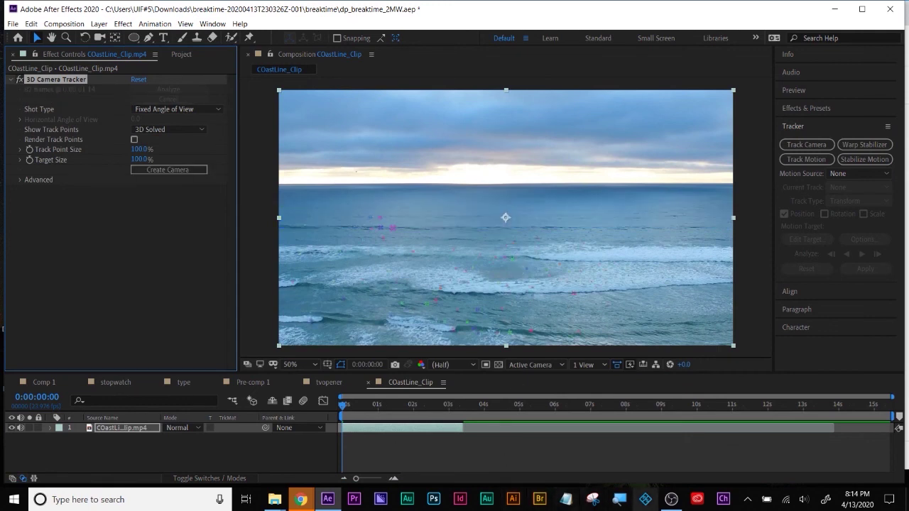
{"action": "left_click", "coordinate": [620, 500]}
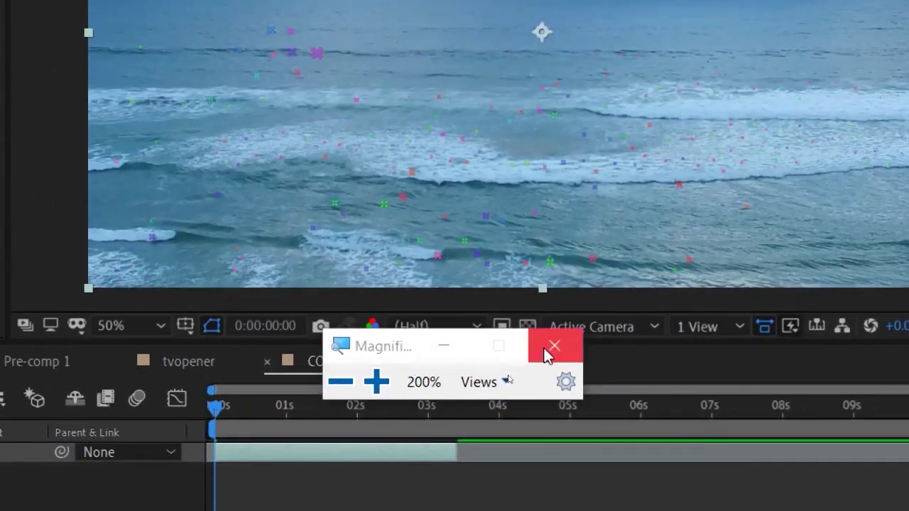
{"action": "left_click", "coordinate": [557, 347]}
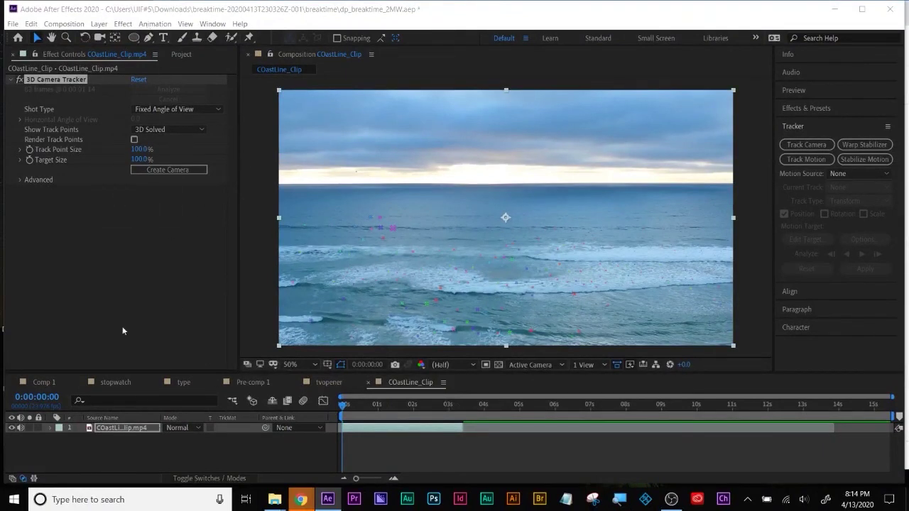
{"action": "left_click", "coordinate": [164, 171]}
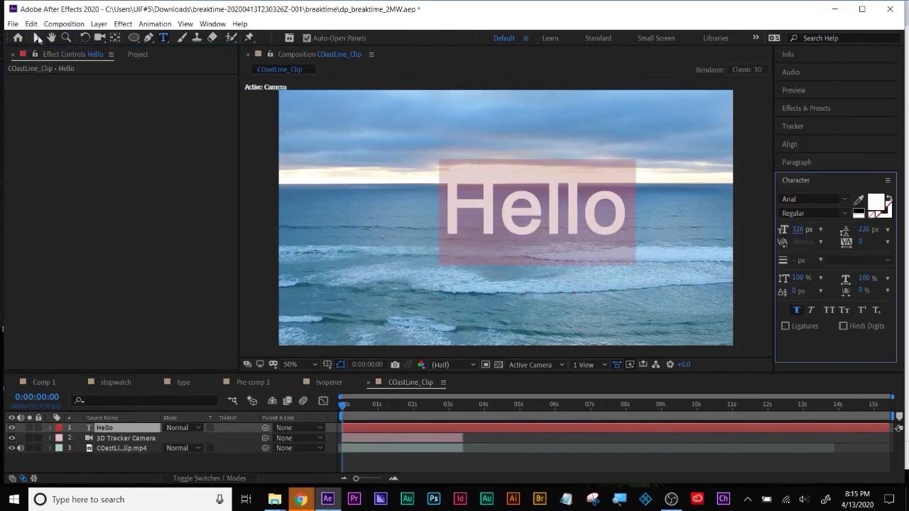
Step: Move the Hello text down over the sea and make it a 3D layer
{"action": "left_click", "coordinate": [38, 38]}
{"action": "left_click_drag", "start_coordinate": [479, 202], "coordinate": [461, 215]}
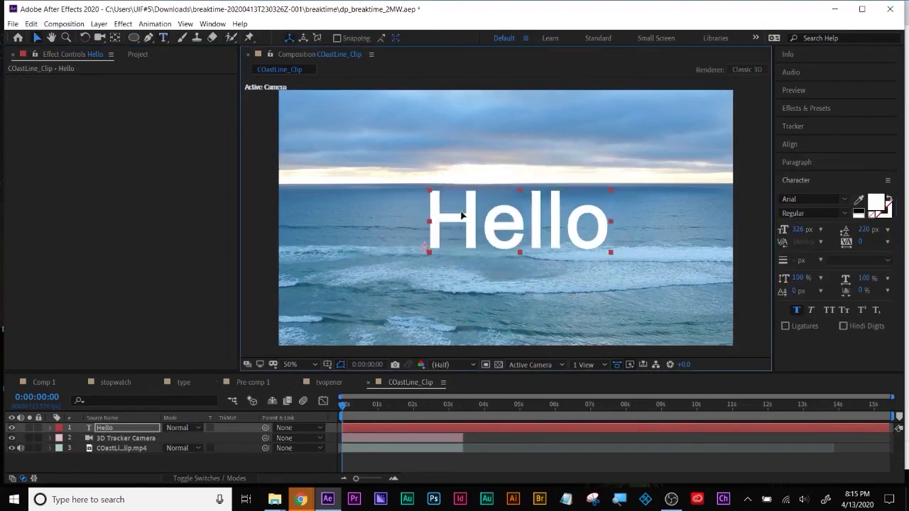
{"action": "left_click", "coordinate": [209, 479]}
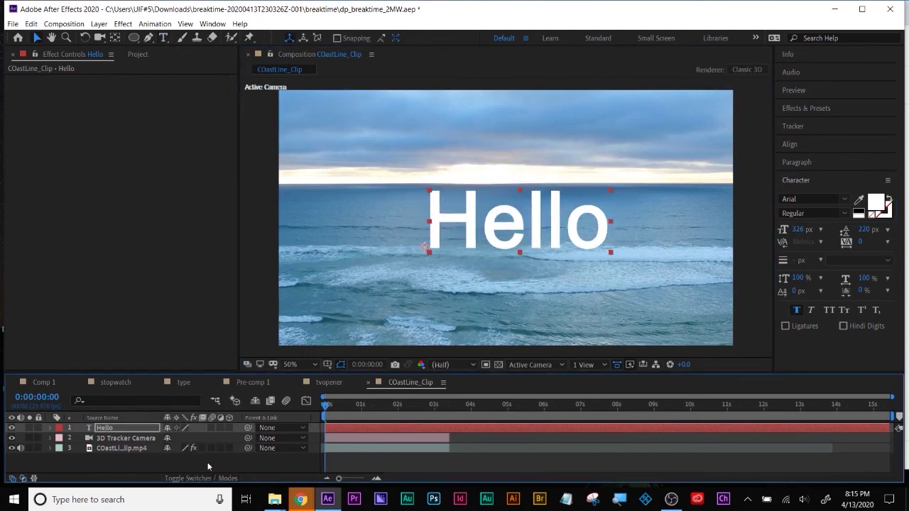
{"action": "left_click", "coordinate": [228, 427]}
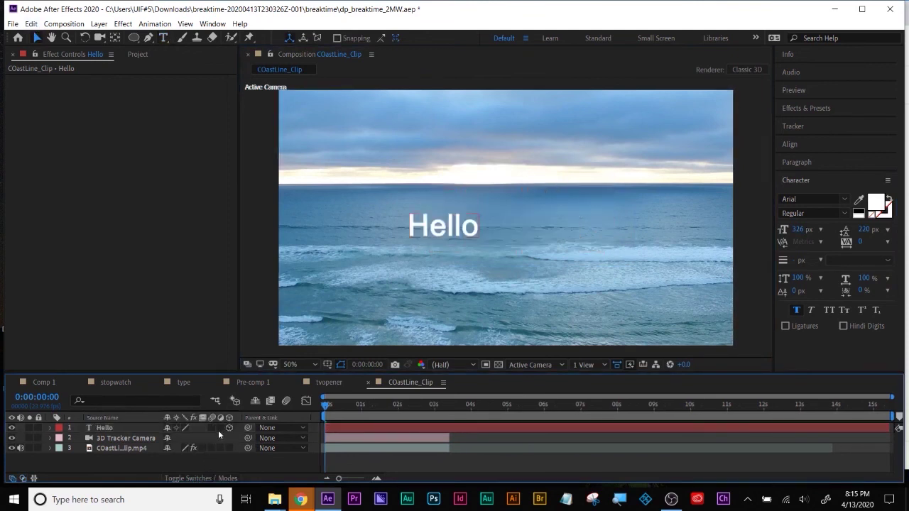
Step: Scrub the first seconds of the composition to check how the Hello text follows the tracked camera
{"action": "left_click_drag", "start_coordinate": [326, 405], "coordinate": [381, 390]}
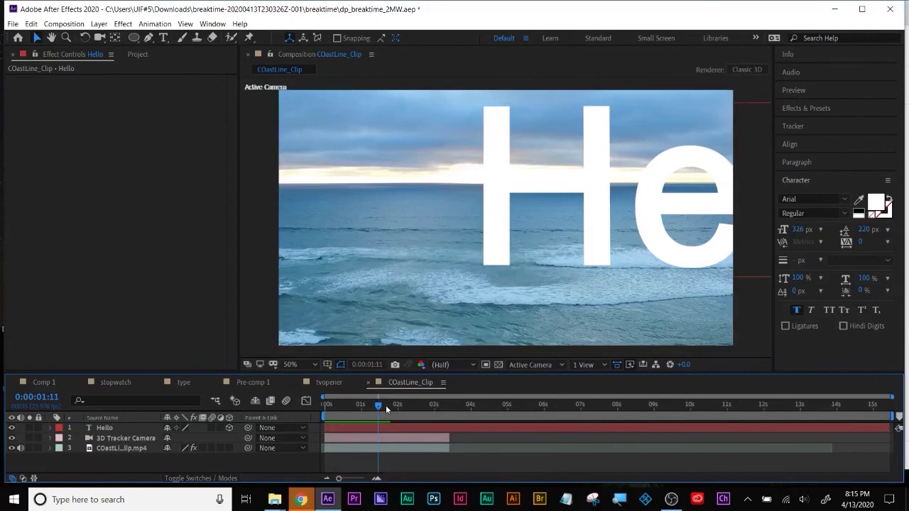
{"action": "left_click", "coordinate": [388, 406]}
{"action": "left_click_drag", "start_coordinate": [328, 406], "coordinate": [373, 408]}
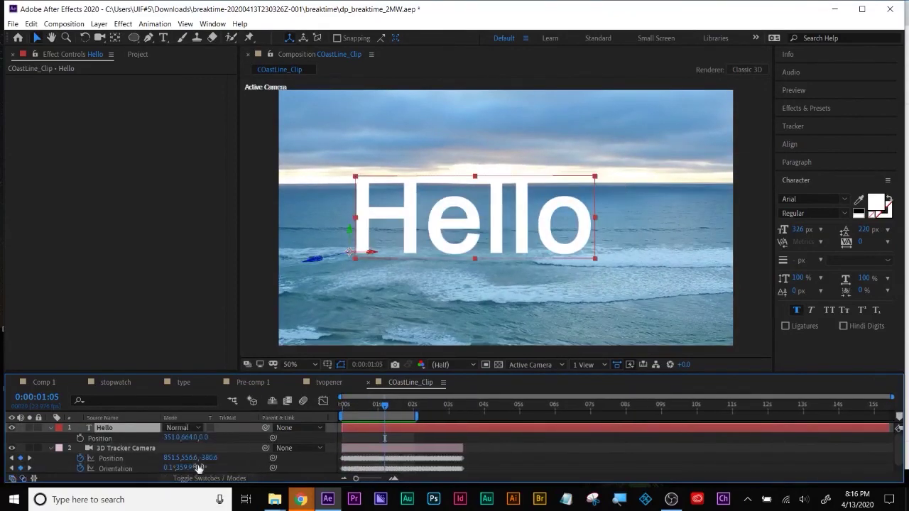
Step: Try the Screen blending mode on the Hello layer, switch it to another mode, and preview the composition from its start
{"action": "left_click", "coordinate": [181, 428]}
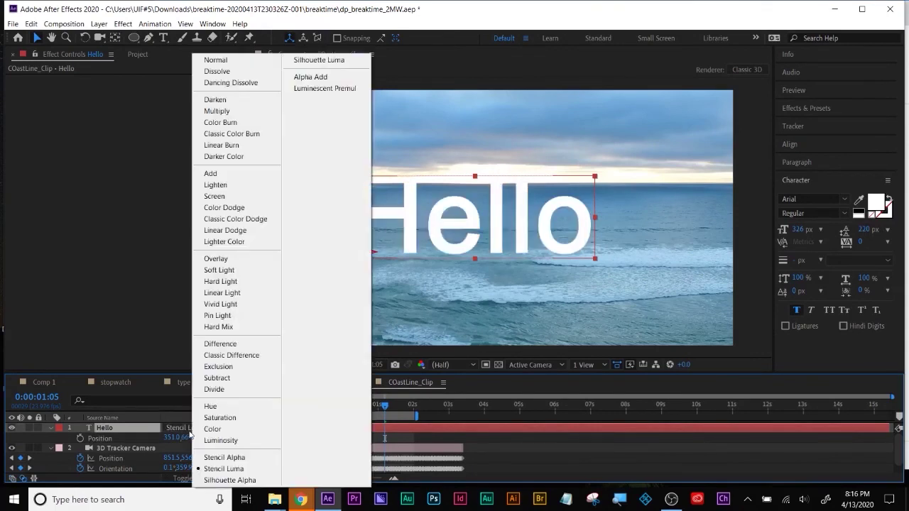
{"action": "left_click", "coordinate": [215, 184]}
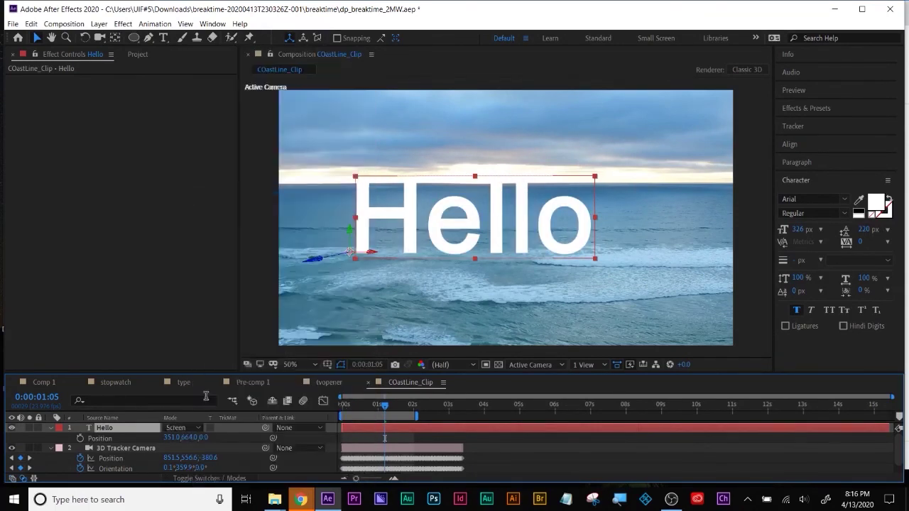
{"action": "left_click", "coordinate": [182, 428]}
{"action": "left_click", "coordinate": [215, 365]}
{"action": "left_click", "coordinate": [339, 413]}
{"action": "key", "text": "space"}
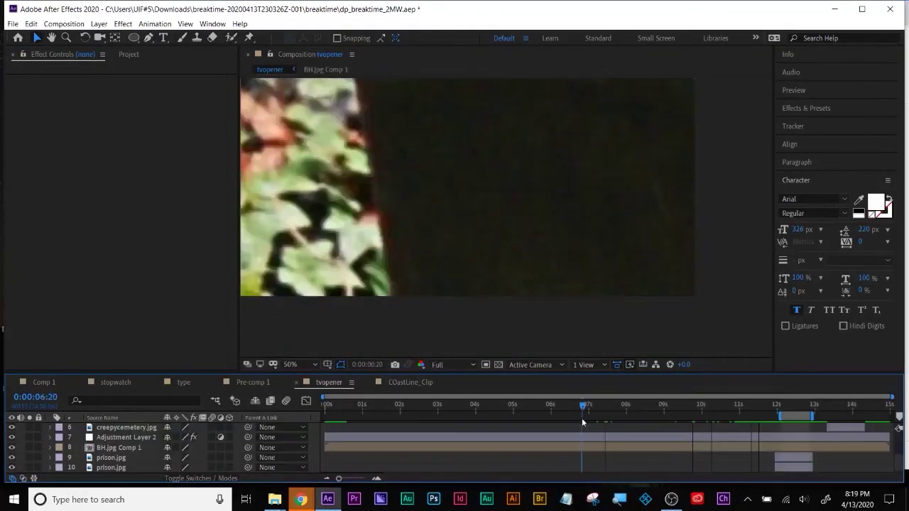
Step: Move the tvopener work area to start near 0:00:03:05, extend its end to 0:00:07:15, and preview that section
{"action": "left_click_drag", "start_coordinate": [583, 422], "coordinate": [446, 438]}
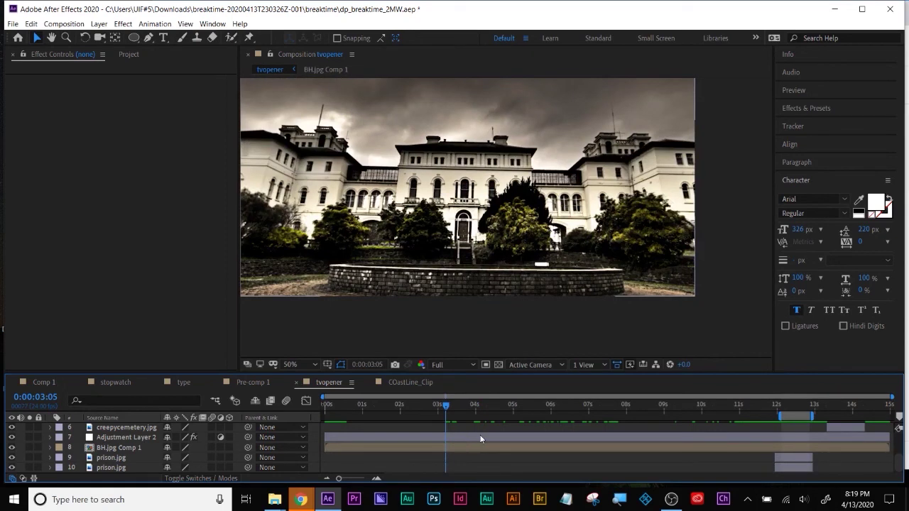
{"action": "left_click_drag", "start_coordinate": [793, 417], "coordinate": [613, 391]}
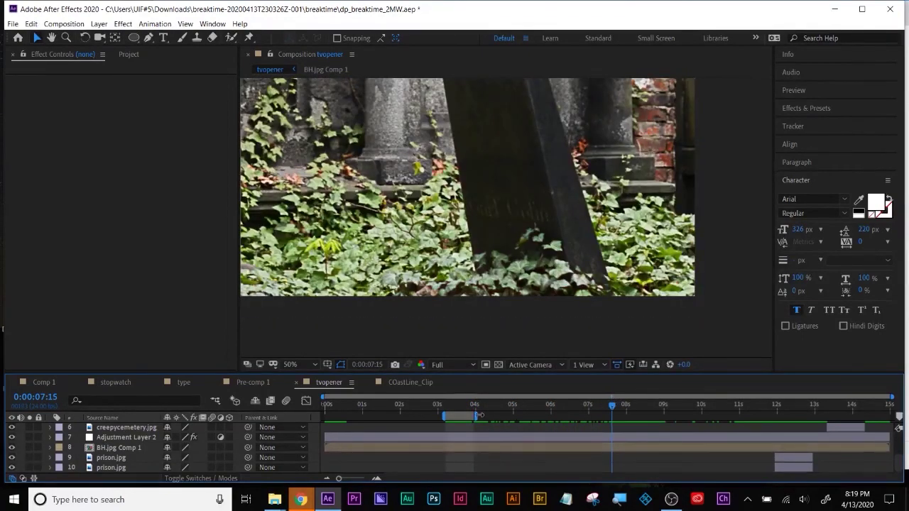
{"action": "left_click_drag", "start_coordinate": [476, 414], "coordinate": [582, 415]}
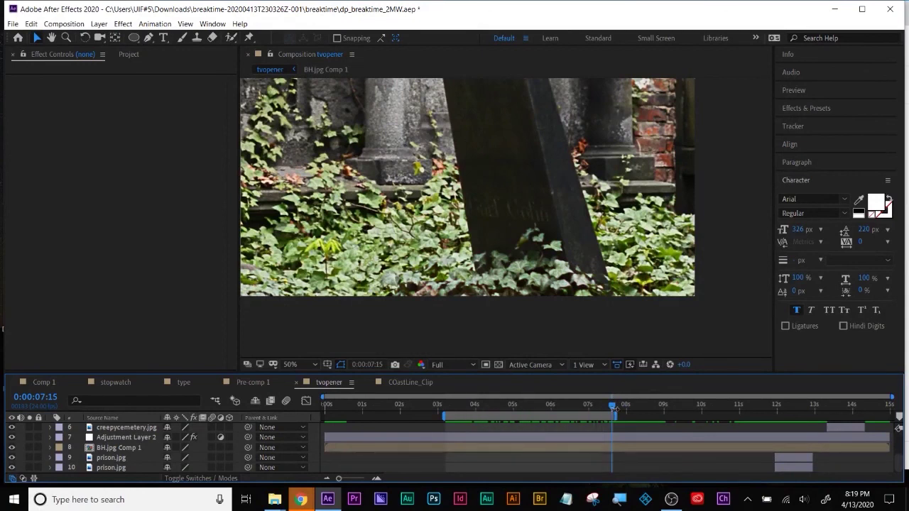
{"action": "key", "text": "space"}
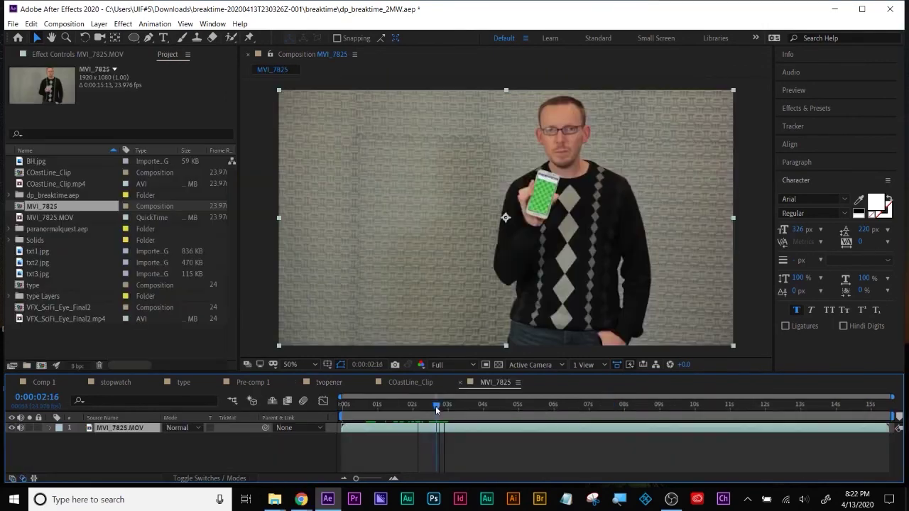
Step: Inspect the phone enlarged in MVI_7825 and set the current time to 0:00:03:09 for tracking
{"action": "left_click_drag", "start_coordinate": [436, 410], "coordinate": [442, 410]}
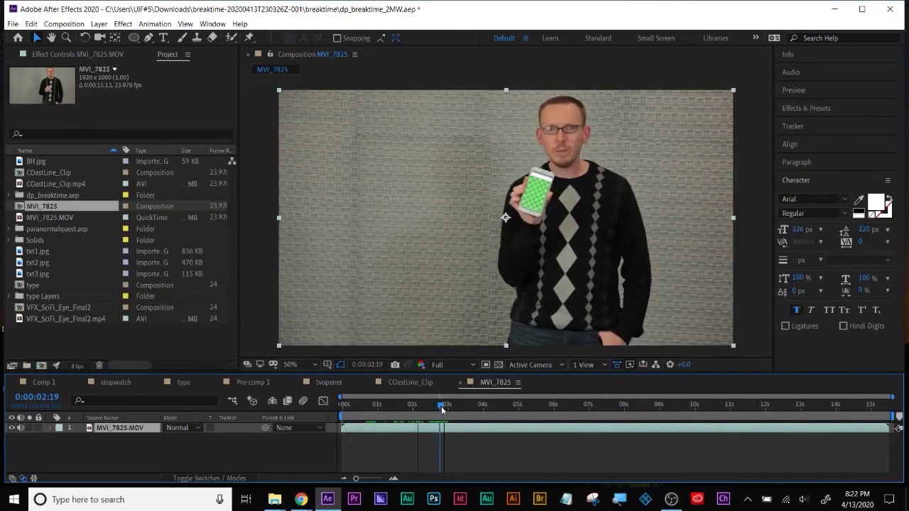
{"action": "key", "text": "period"}
{"action": "key", "text": "period"}
{"action": "key", "text": "period"}
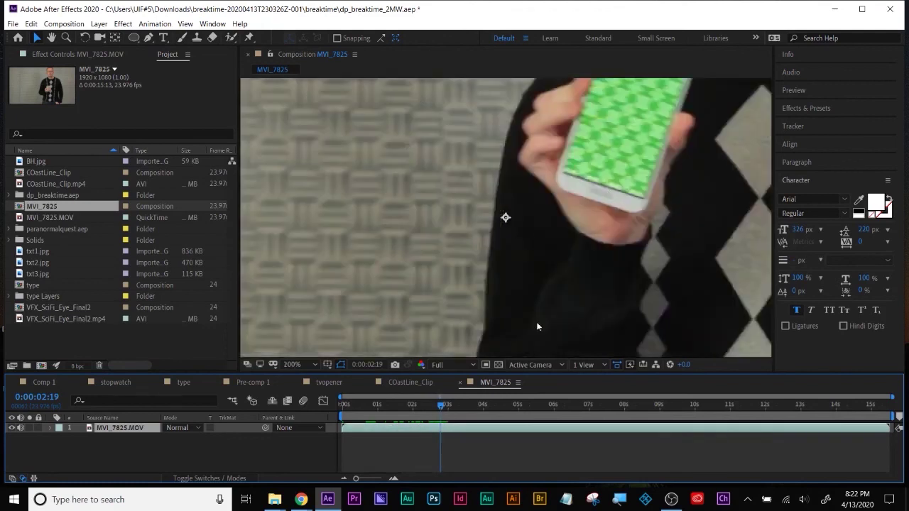
{"action": "left_click", "coordinate": [805, 125]}
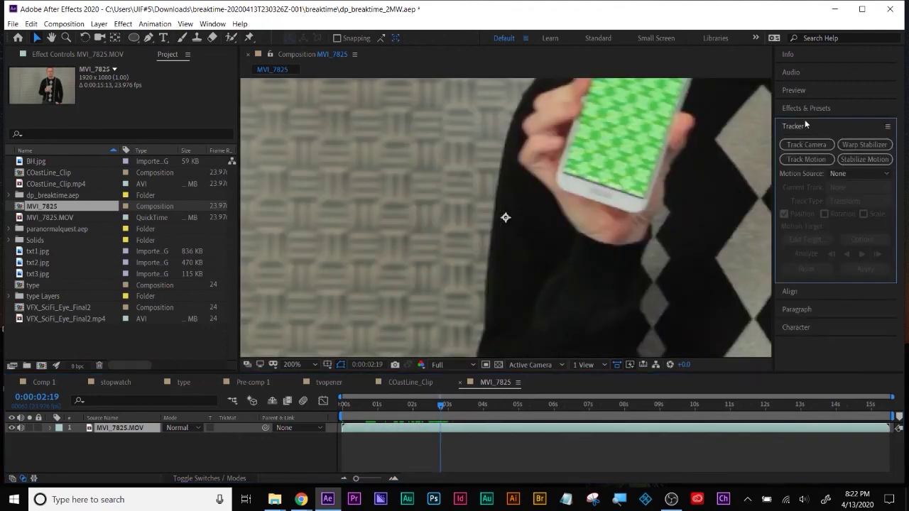
{"action": "left_click_drag", "start_coordinate": [615, 155], "coordinate": [547, 229]}
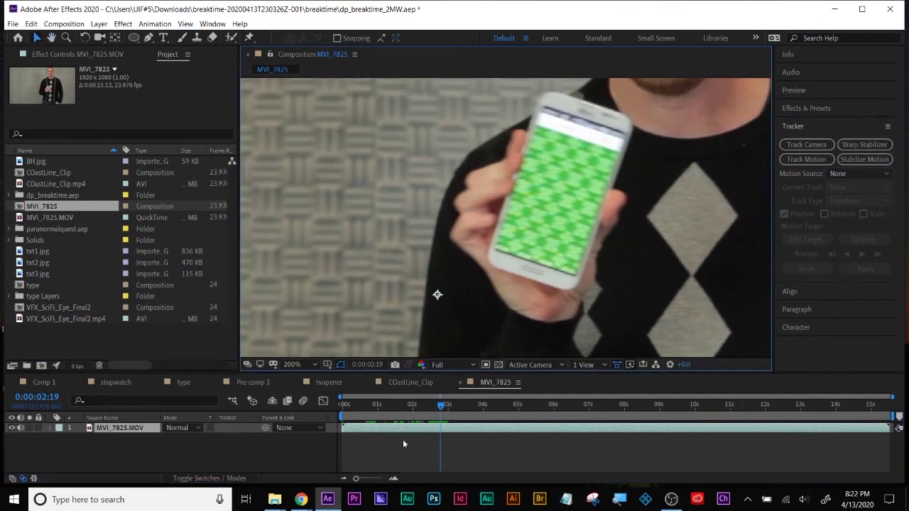
{"action": "left_click_drag", "start_coordinate": [444, 414], "coordinate": [461, 412]}
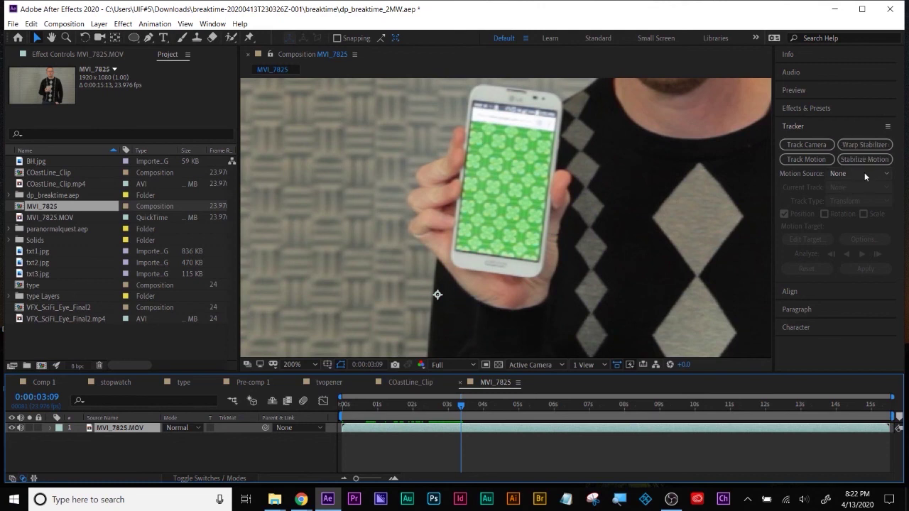
Step: Start a motion track on MVI_7825.MOV and set its track type to Parallel corner pin
{"action": "left_click", "coordinate": [802, 160]}
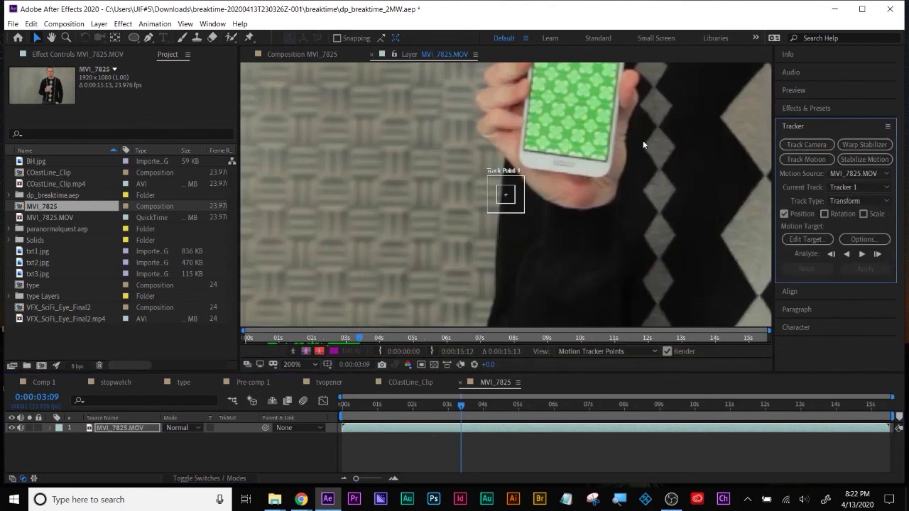
{"action": "left_click_drag", "start_coordinate": [651, 128], "coordinate": [597, 216]}
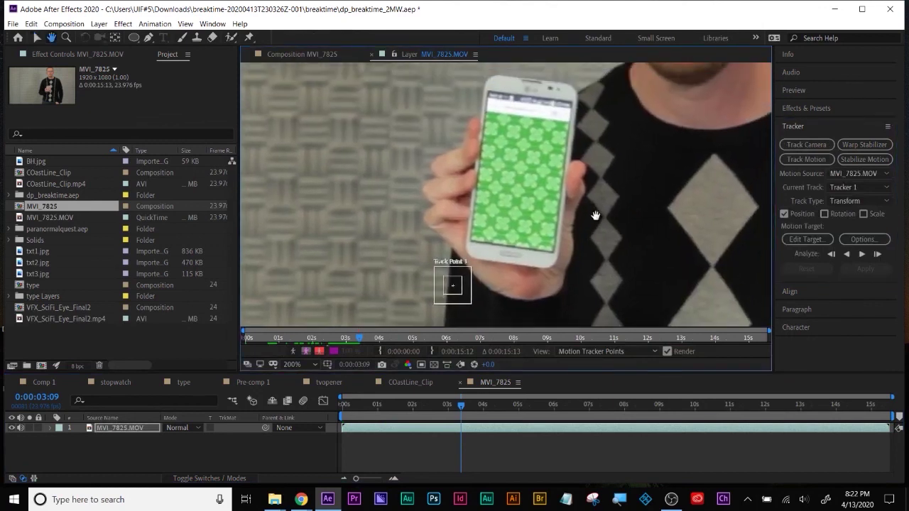
{"action": "left_click", "coordinate": [856, 203]}
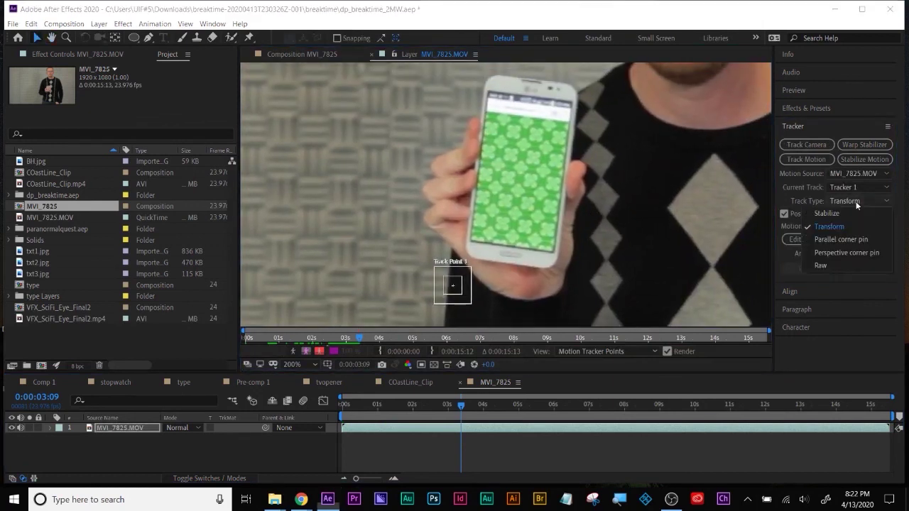
{"action": "left_click", "coordinate": [846, 240]}
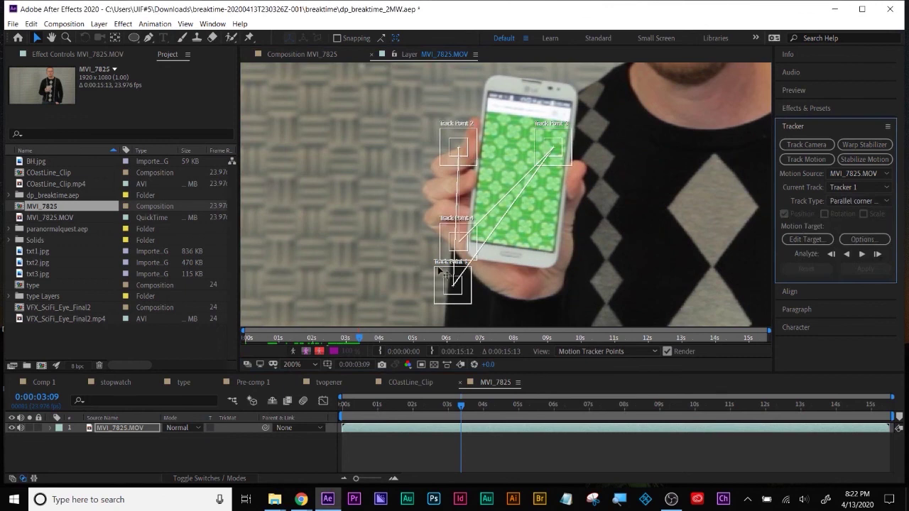
Step: Place the track points on the corners of the green phone screen and analyze the track forward
{"action": "left_click_drag", "start_coordinate": [562, 139], "coordinate": [579, 96]}
{"action": "left_click_drag", "start_coordinate": [462, 289], "coordinate": [553, 250]}
{"action": "left_click_drag", "start_coordinate": [459, 148], "coordinate": [478, 242]}
{"action": "left_click", "coordinate": [861, 254]}
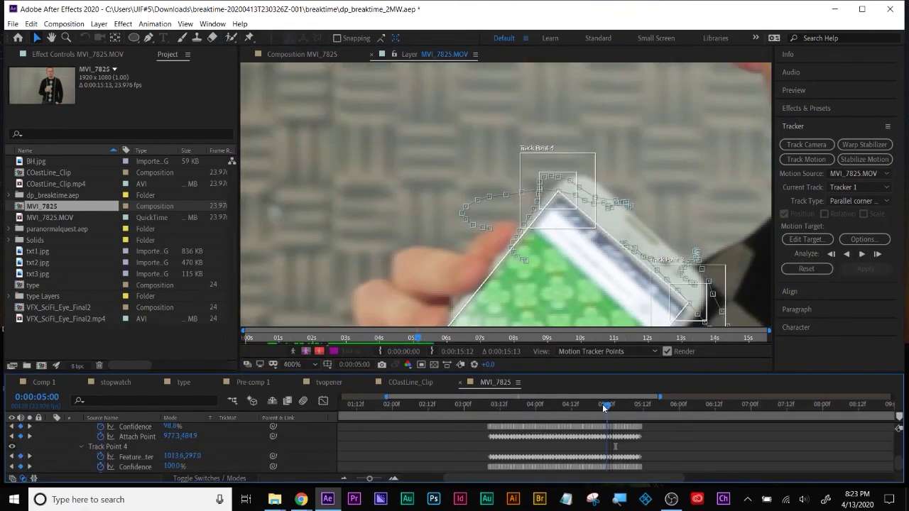
Step: Check how Track Point 4 follows the phone's corner around 0:00:05:00 and inspect its feature center keyframes
{"action": "left_click", "coordinate": [602, 406]}
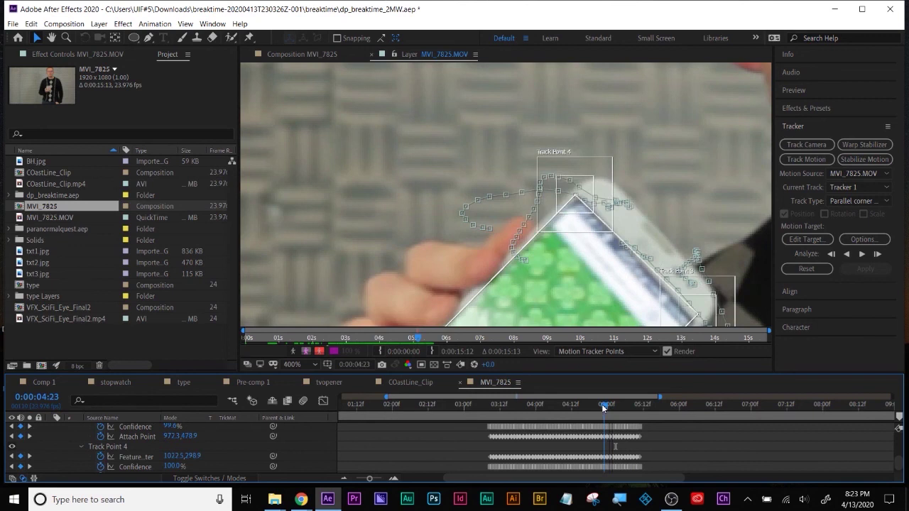
{"action": "left_click_drag", "start_coordinate": [602, 406], "coordinate": [604, 407]}
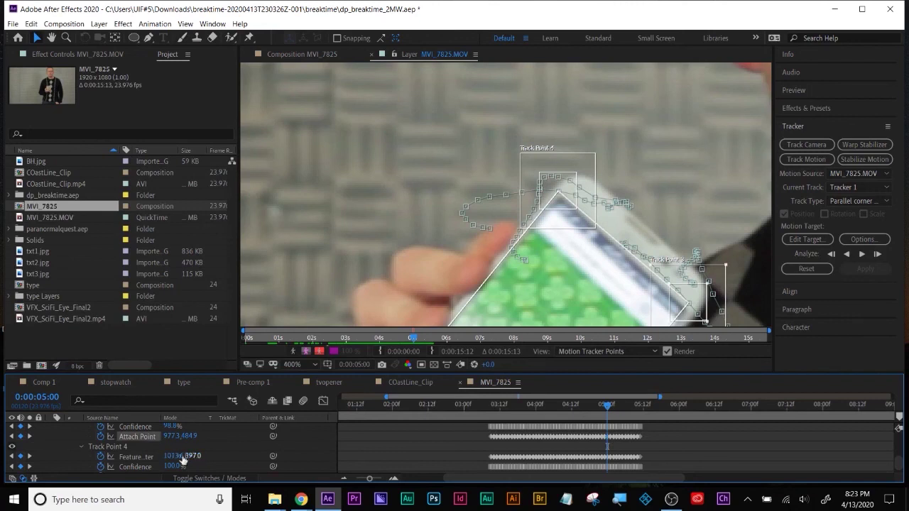
{"action": "left_click", "coordinate": [133, 460]}
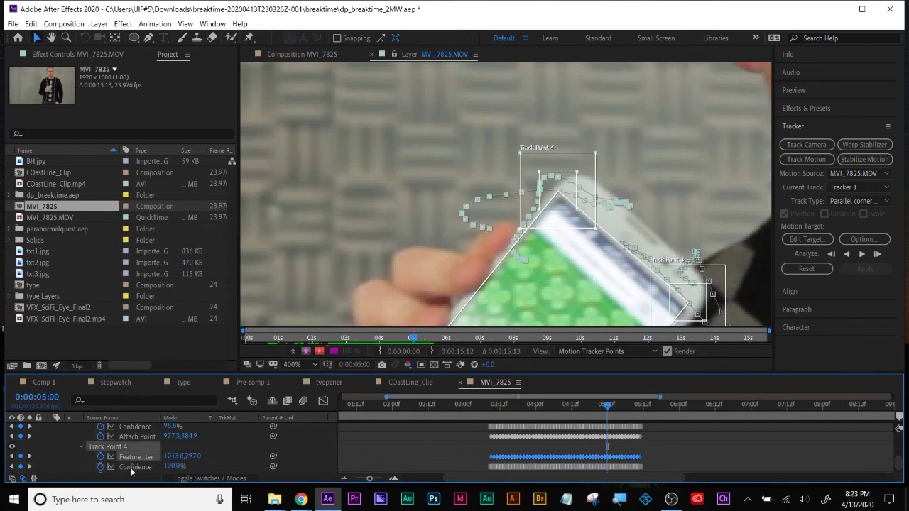
{"action": "left_click", "coordinate": [568, 199]}
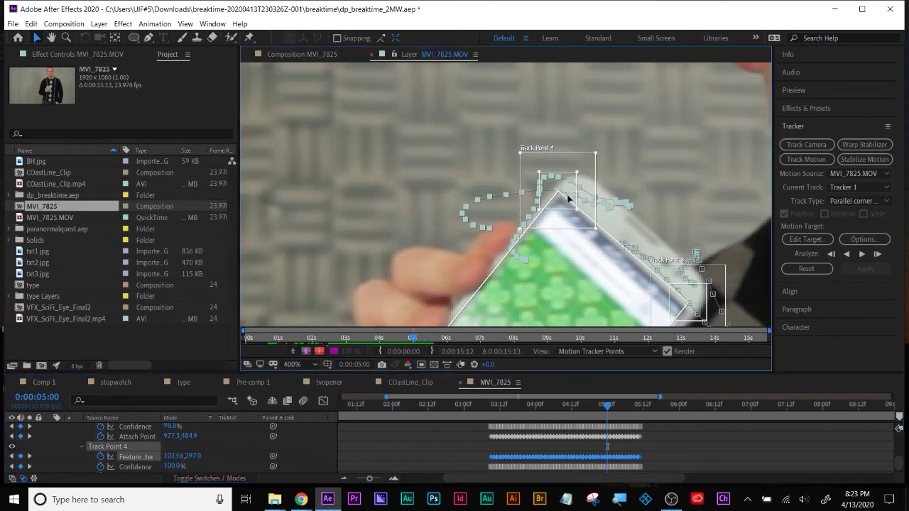
{"action": "left_click", "coordinate": [566, 206]}
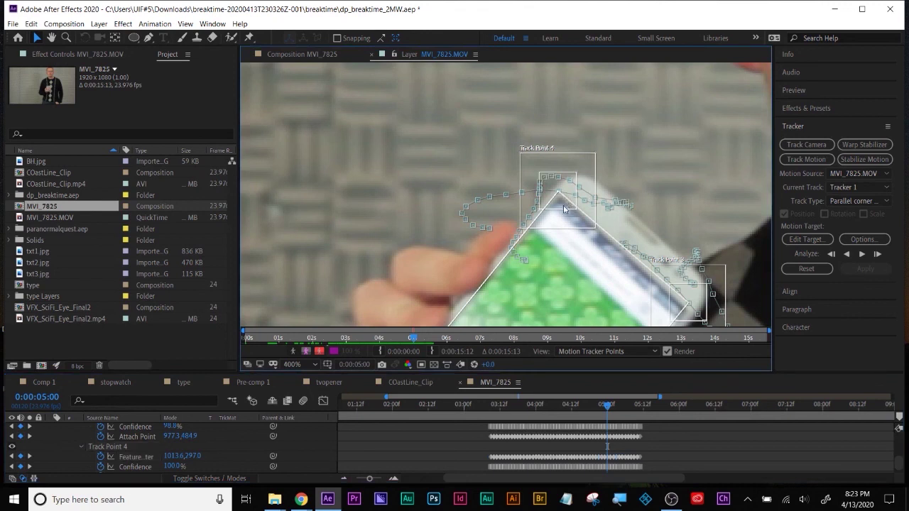
{"action": "scroll", "coordinate": [488, 196], "scroll_direction": "down", "scroll_amount": 2}
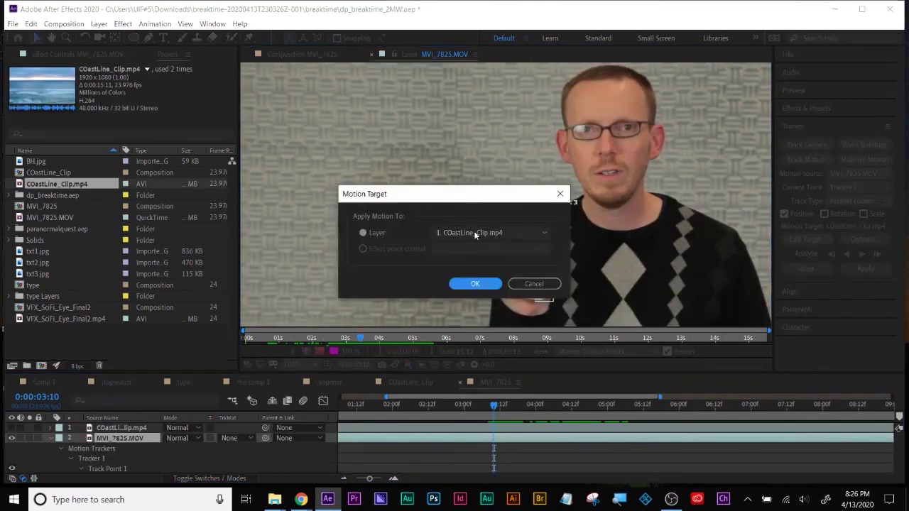
Step: Set the tracker's motion target to COastLine_Clip.mp4, keep the tracker options as they are, and apply the track
{"action": "left_click", "coordinate": [474, 232]}
{"action": "left_click", "coordinate": [474, 247]}
{"action": "left_click", "coordinate": [475, 284]}
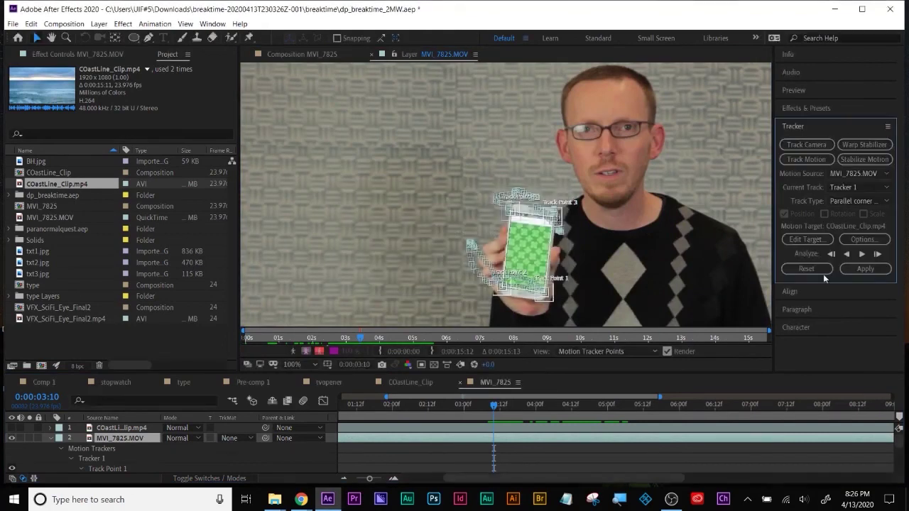
{"action": "left_click", "coordinate": [875, 243]}
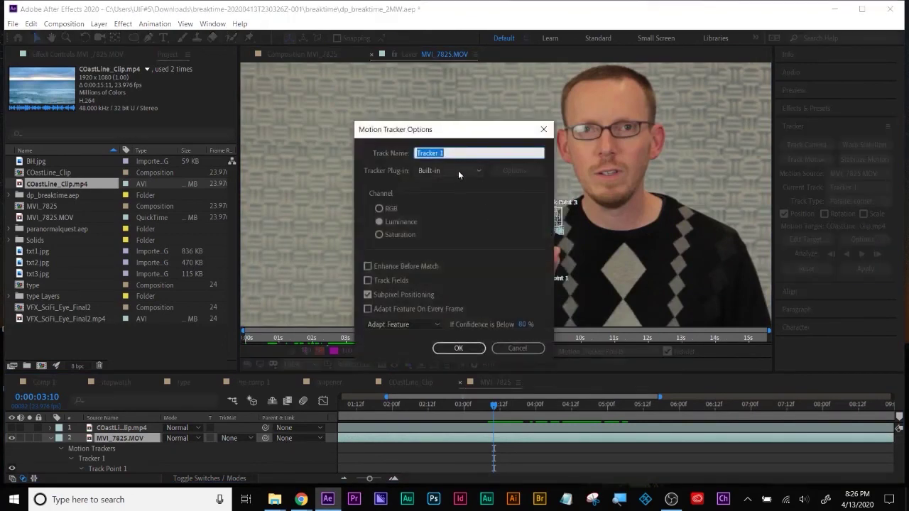
{"action": "left_click", "coordinate": [459, 348]}
{"action": "left_click", "coordinate": [862, 270]}
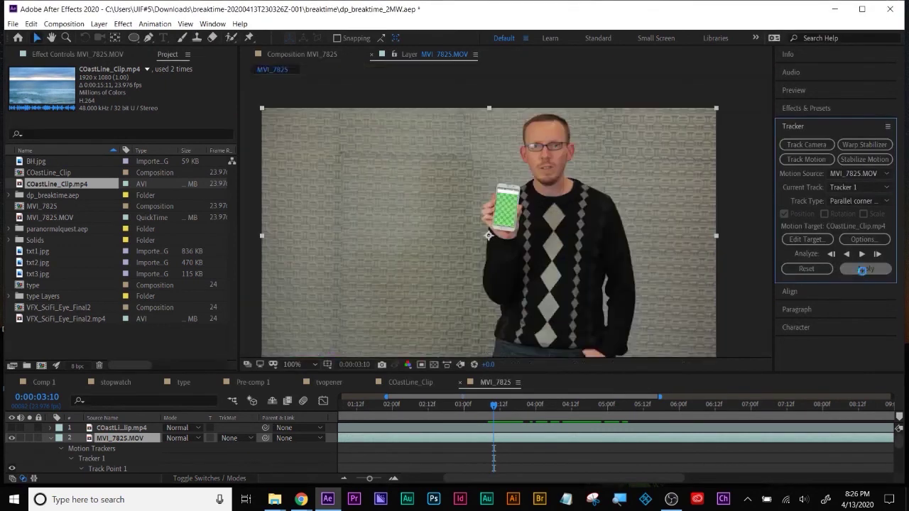
Step: Make the corner-pinned COastLine_Clip.mp4 layer visible and scrub the tracked section to check its fit on the phone
{"action": "left_click_drag", "start_coordinate": [497, 405], "coordinate": [520, 405]}
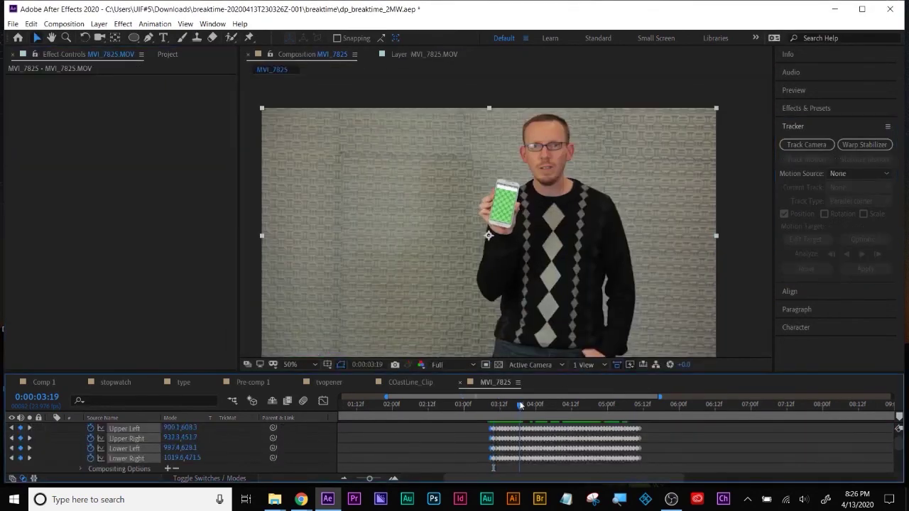
{"action": "scroll", "coordinate": [114, 454], "scroll_direction": "up", "scroll_amount": 2}
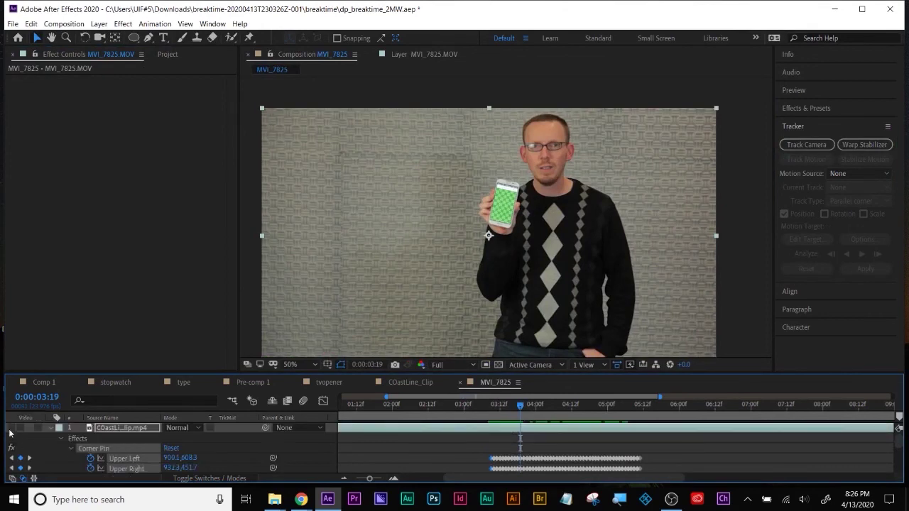
{"action": "left_click", "coordinate": [11, 428]}
{"action": "mouse_move", "coordinate": [528, 406]}
{"action": "left_mouse_down"}
{"action": "mouse_move", "coordinate": [603, 405]}
{"action": "mouse_move", "coordinate": [488, 412]}
{"action": "mouse_move", "coordinate": [511, 412]}
{"action": "left_mouse_up"}
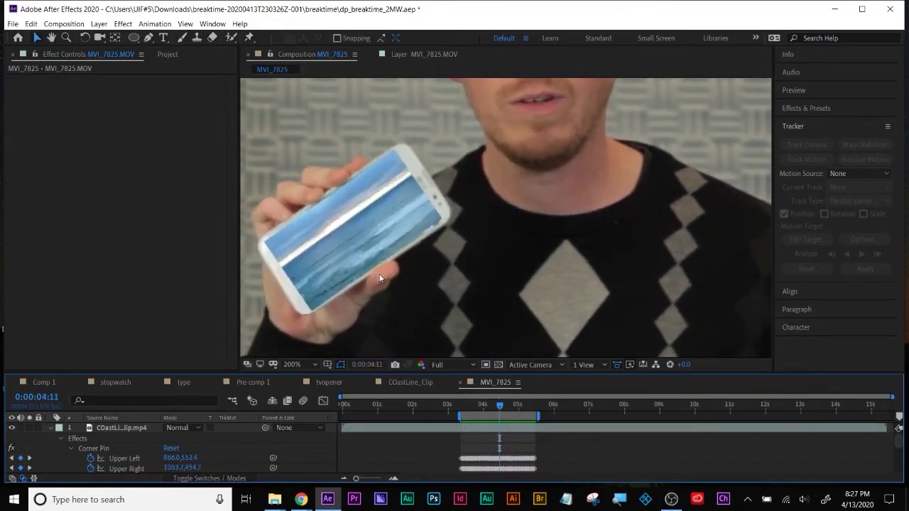
{"action": "left_click_drag", "start_coordinate": [500, 408], "coordinate": [478, 406]}
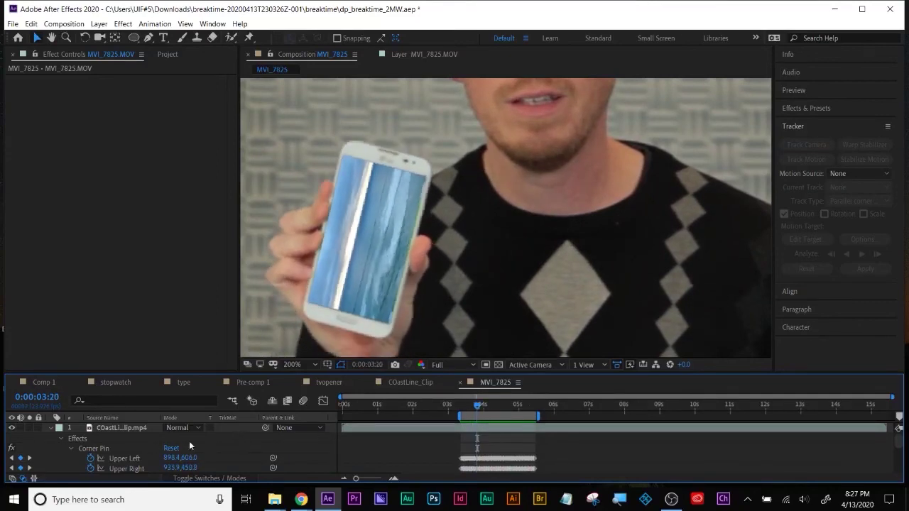
Step: Turn on motion blur for the COastLine_Clip.mp4 layer and enable motion blur for the composition
{"action": "left_click", "coordinate": [50, 428]}
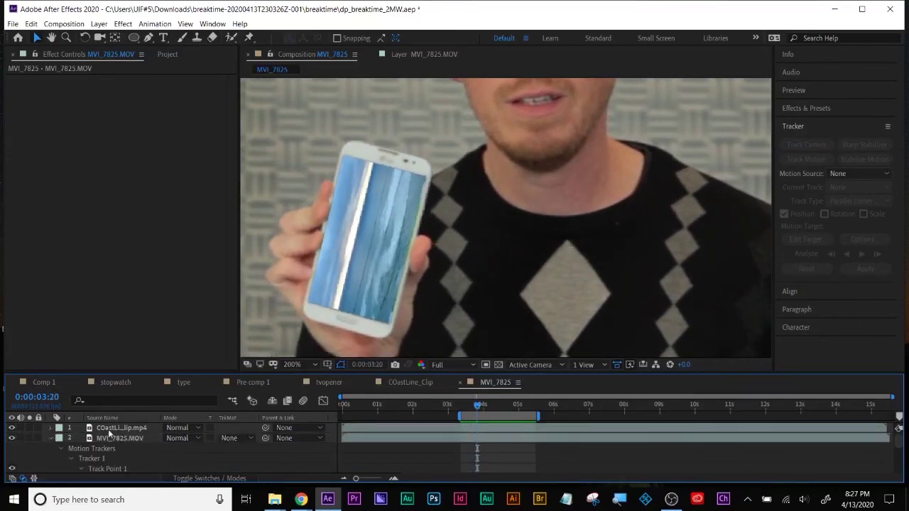
{"action": "left_click", "coordinate": [110, 428]}
{"action": "left_click", "coordinate": [209, 478]}
{"action": "left_click", "coordinate": [211, 428]}
{"action": "left_click", "coordinate": [286, 401]}
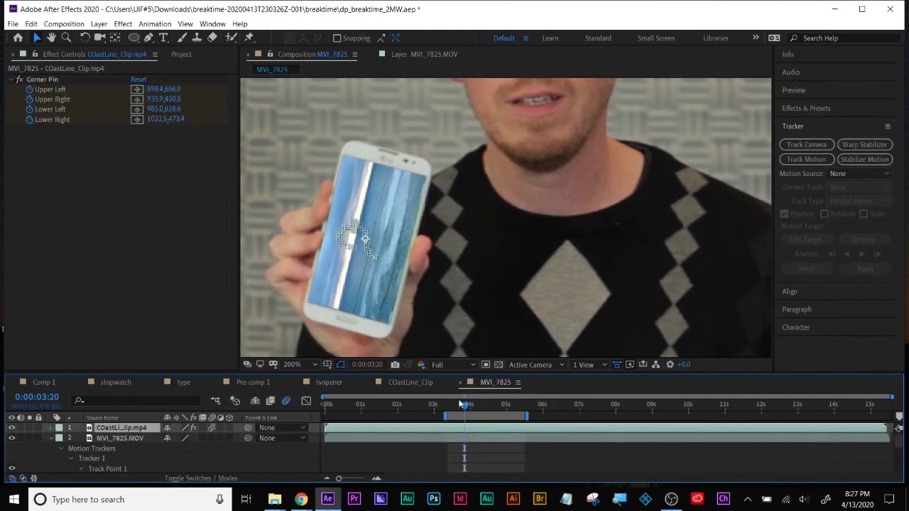
Step: Preview the motion-blurred phone screen from 0:00:03:10 and return to that frame
{"action": "left_click_drag", "start_coordinate": [460, 404], "coordinate": [449, 404]}
{"action": "key", "text": "space"}
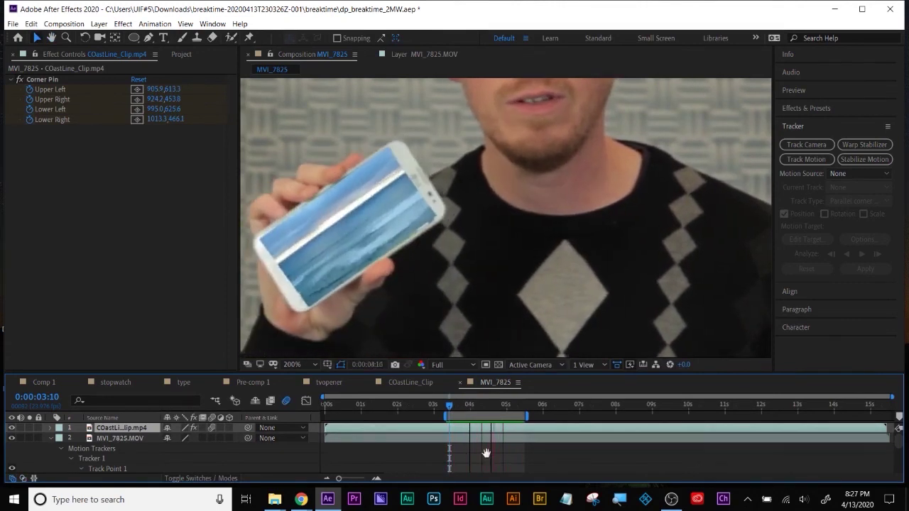
{"action": "key", "text": "space"}
{"action": "left_click_drag", "start_coordinate": [499, 405], "coordinate": [449, 410]}
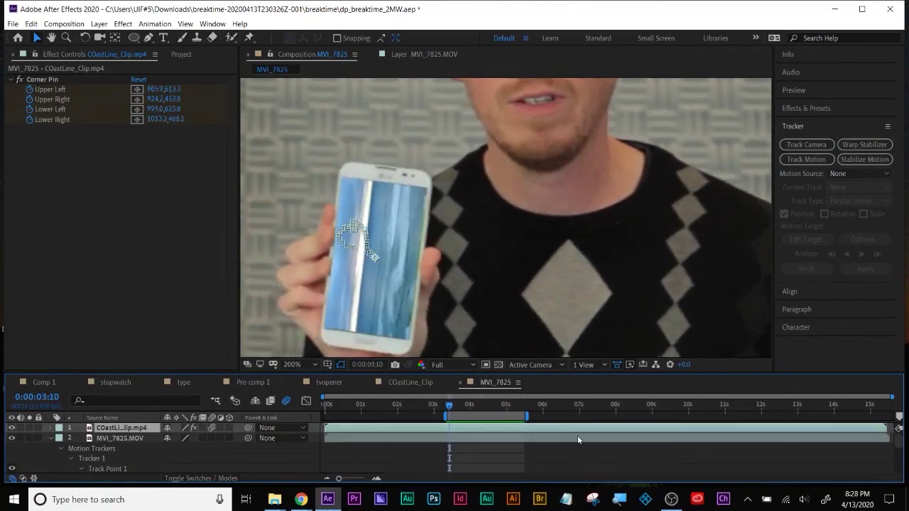
Step: Reopen the MVI_7825.MOV layer with Tracker 1 and show the available track types
{"action": "left_click", "coordinate": [624, 453]}
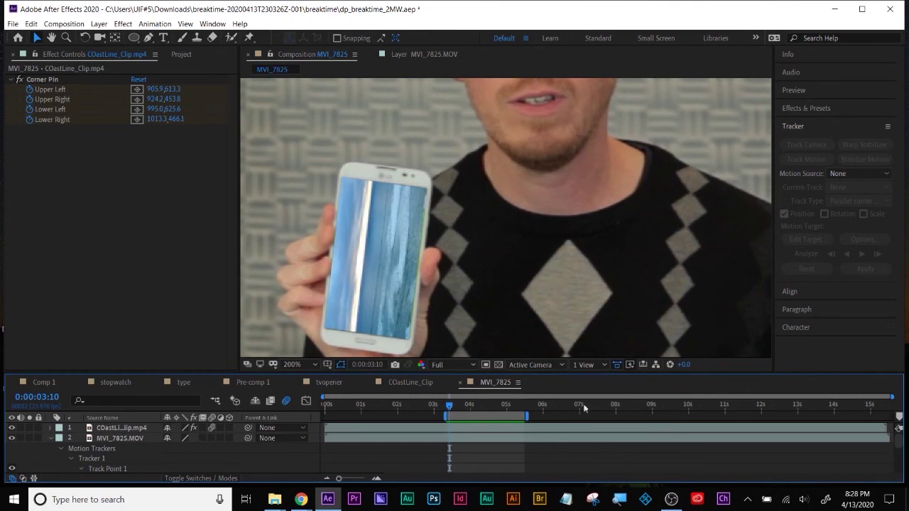
{"action": "left_click", "coordinate": [547, 439]}
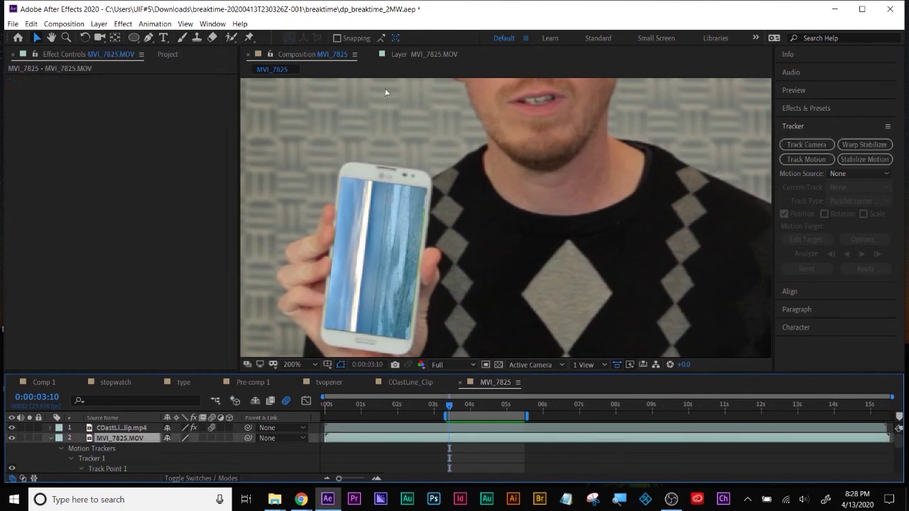
{"action": "double_click", "coordinate": [386, 92]}
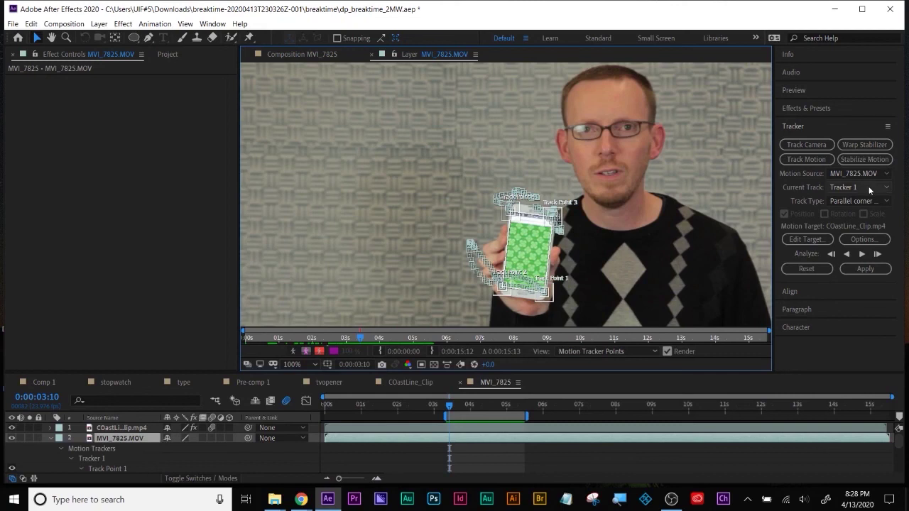
{"action": "left_click", "coordinate": [866, 202]}
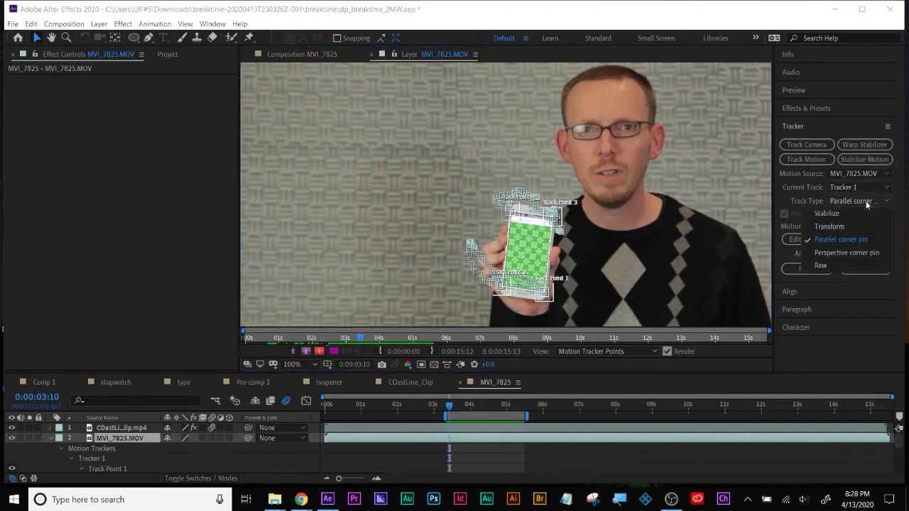